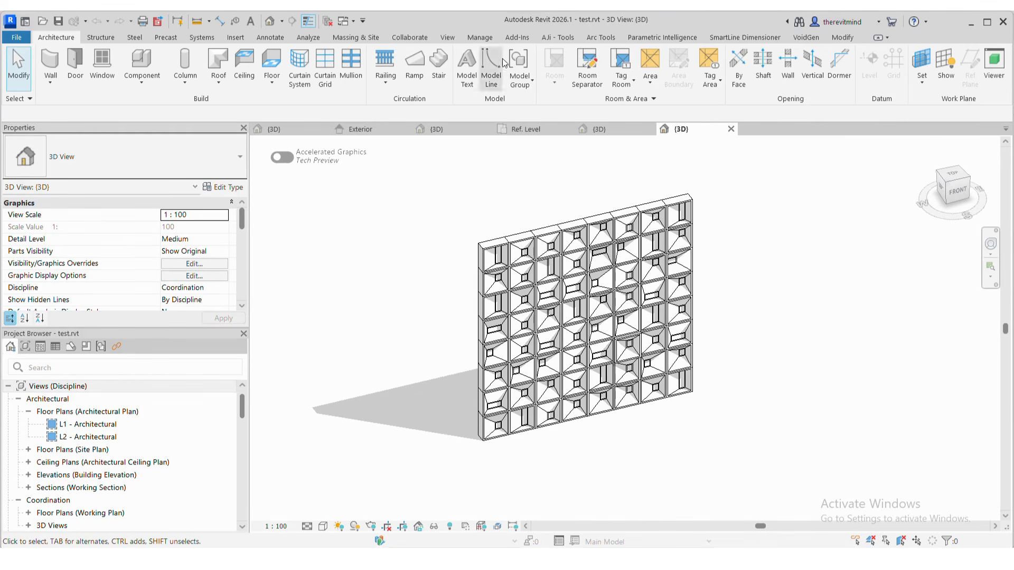
Create a new family from the Metric Generic Model.rft template.
{"action": "key", "text": "ctrl+d"}
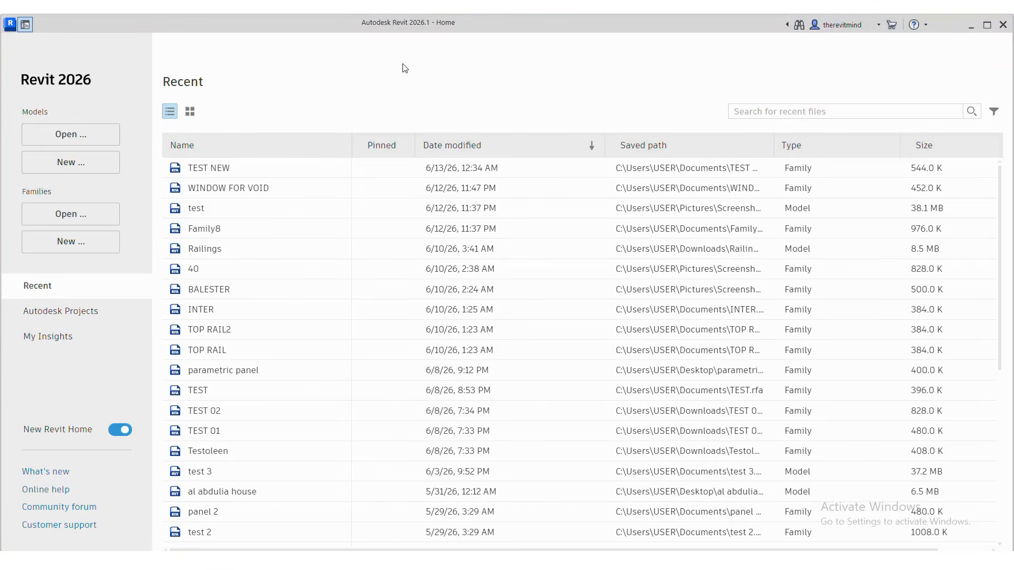
{"action": "left_click", "coordinate": [107, 241]}
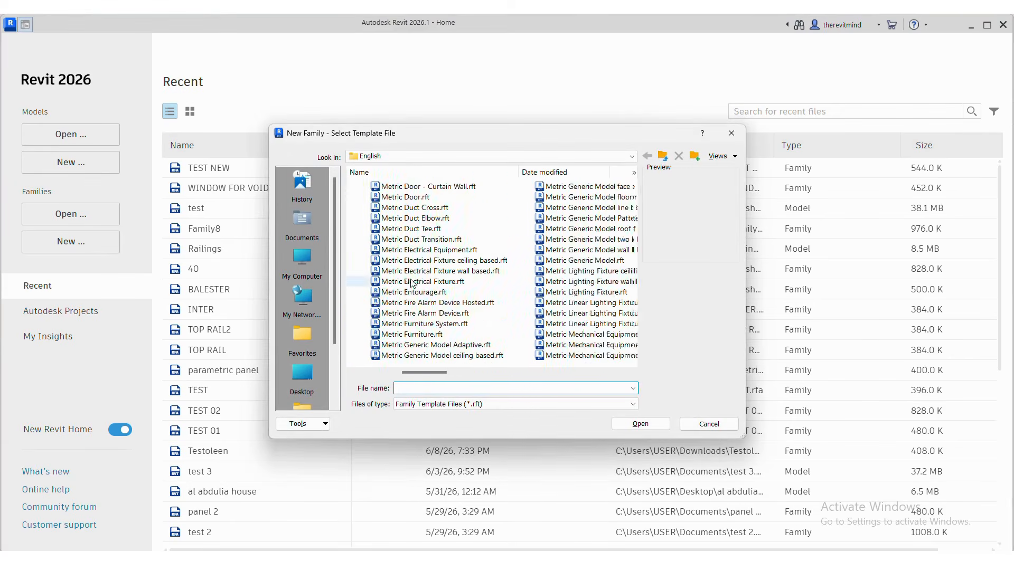
{"action": "left_click", "coordinate": [402, 260]}
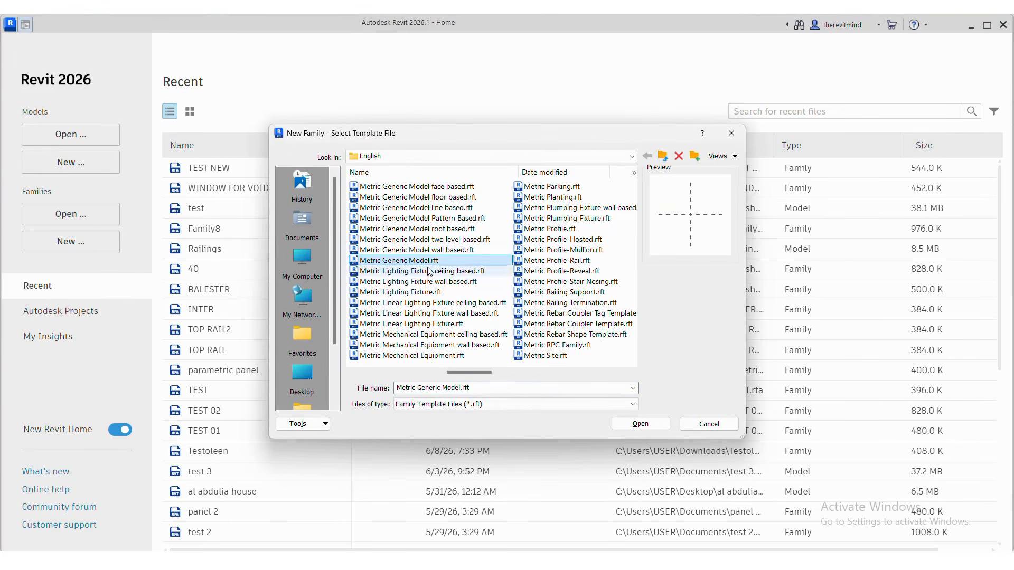
{"action": "left_click", "coordinate": [631, 423]}
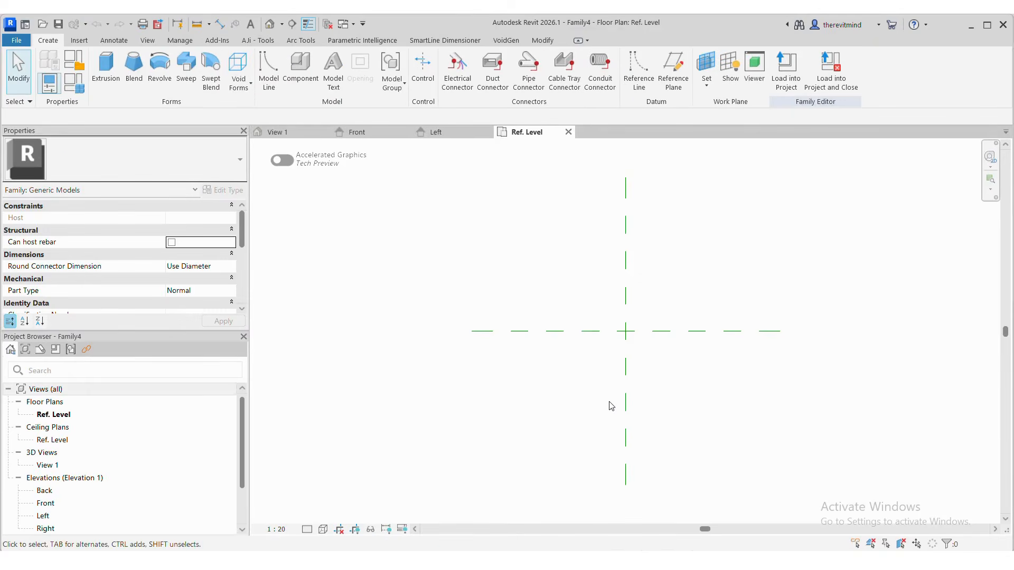
Set the family's length units to meters with 3 decimal places and the m unit symbol.
{"action": "key", "text": "u"}
{"action": "key", "text": "n"}
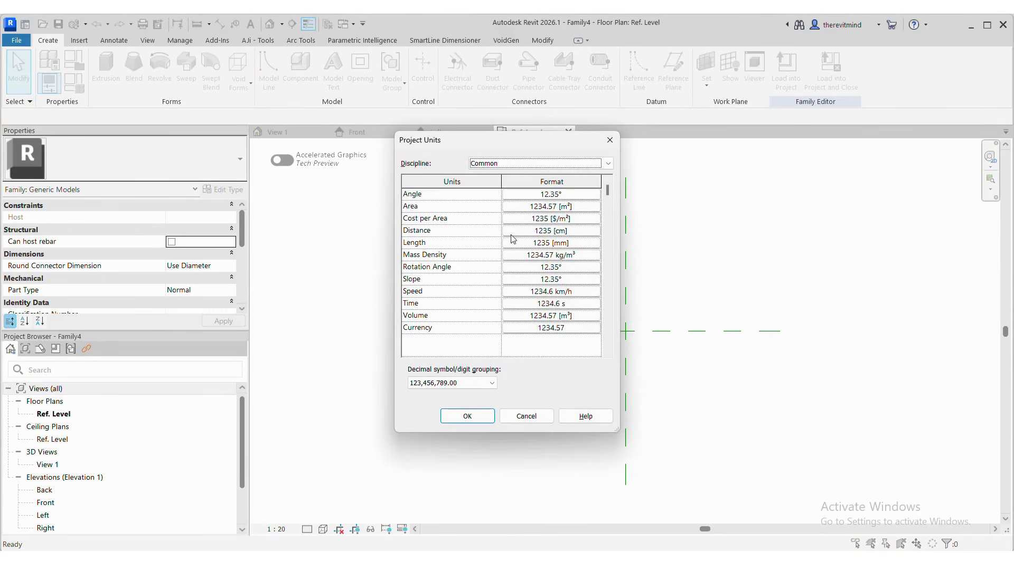
{"action": "left_click", "coordinate": [535, 244]}
{"action": "left_click", "coordinate": [414, 264]}
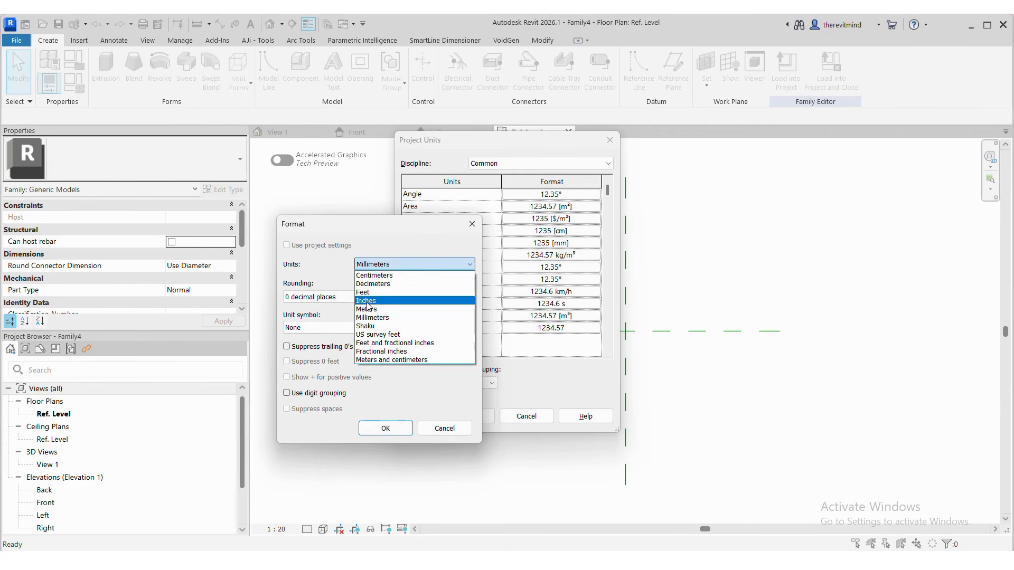
{"action": "left_click", "coordinate": [370, 313]}
{"action": "left_click", "coordinate": [324, 296]}
{"action": "left_click", "coordinate": [324, 359]}
{"action": "left_click", "coordinate": [324, 328]}
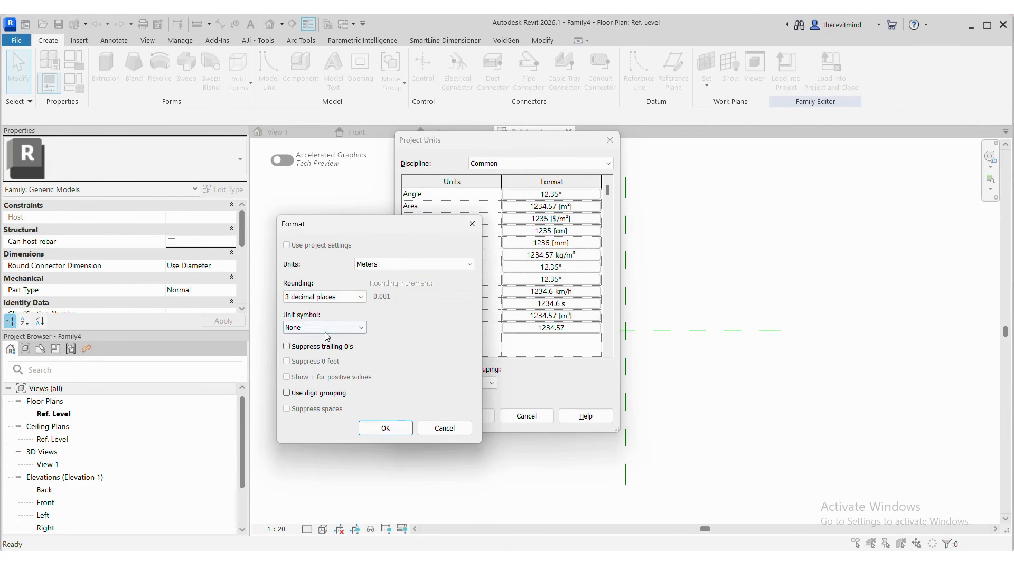
{"action": "left_click", "coordinate": [326, 353]}
{"action": "left_click", "coordinate": [385, 428]}
{"action": "left_click", "coordinate": [473, 420]}
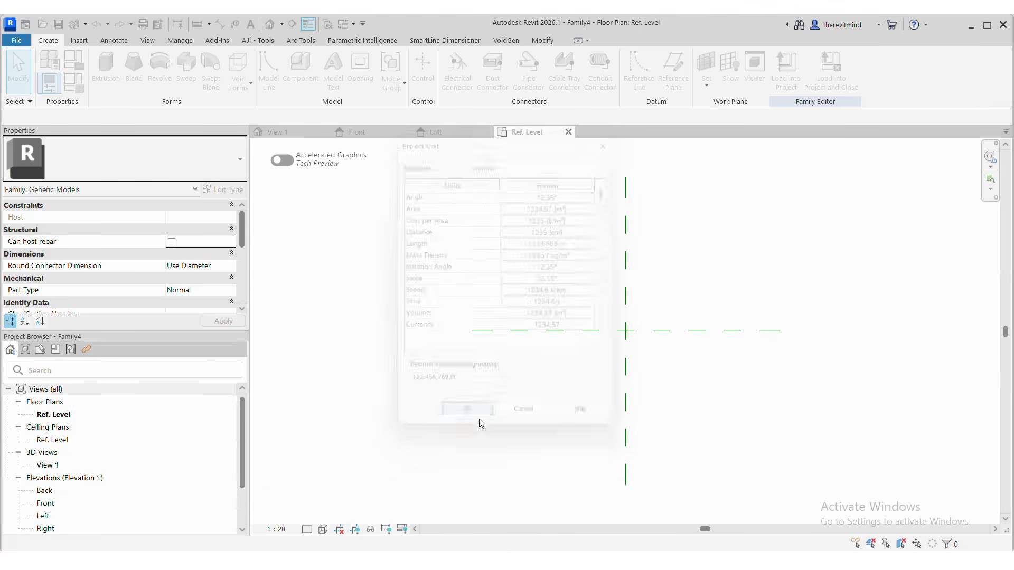
Open the Front elevation and set its view scale to 1:5.
{"action": "double_click", "coordinate": [138, 503]}
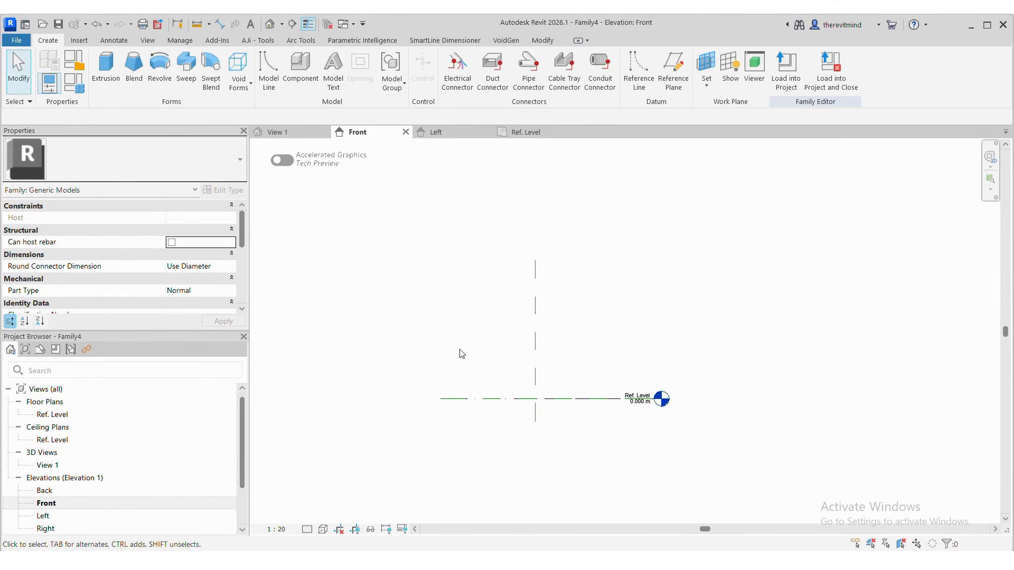
{"action": "left_click", "coordinate": [276, 529]}
{"action": "left_click", "coordinate": [292, 389]}
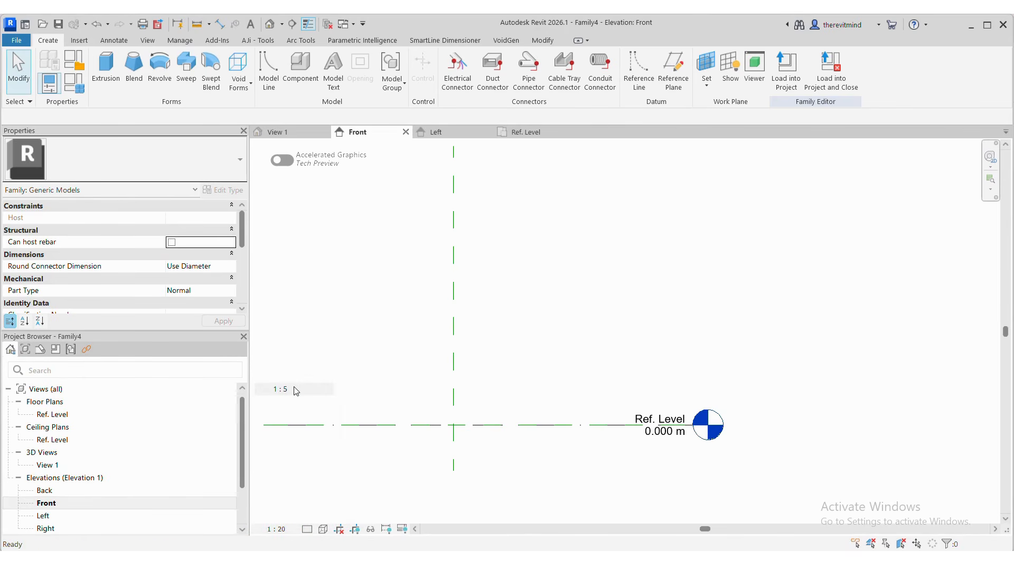
Draw two vertical reference planes beside the Center (Left/Right) plane, the farther one about 0.62 m from it.
{"action": "left_click", "coordinate": [456, 342]}
{"action": "key", "text": "r"}
{"action": "key", "text": "p"}
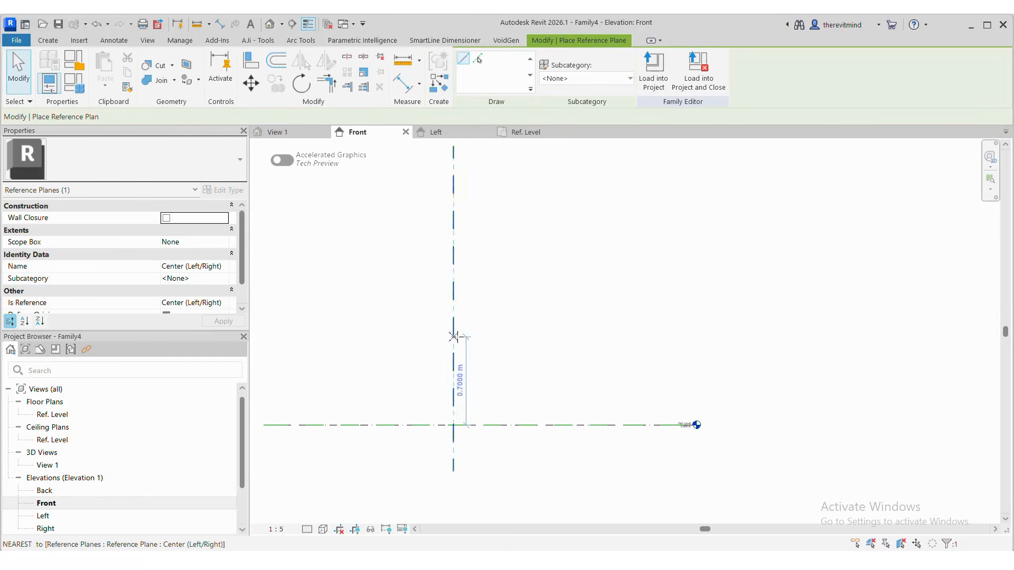
{"action": "left_click", "coordinate": [491, 231]}
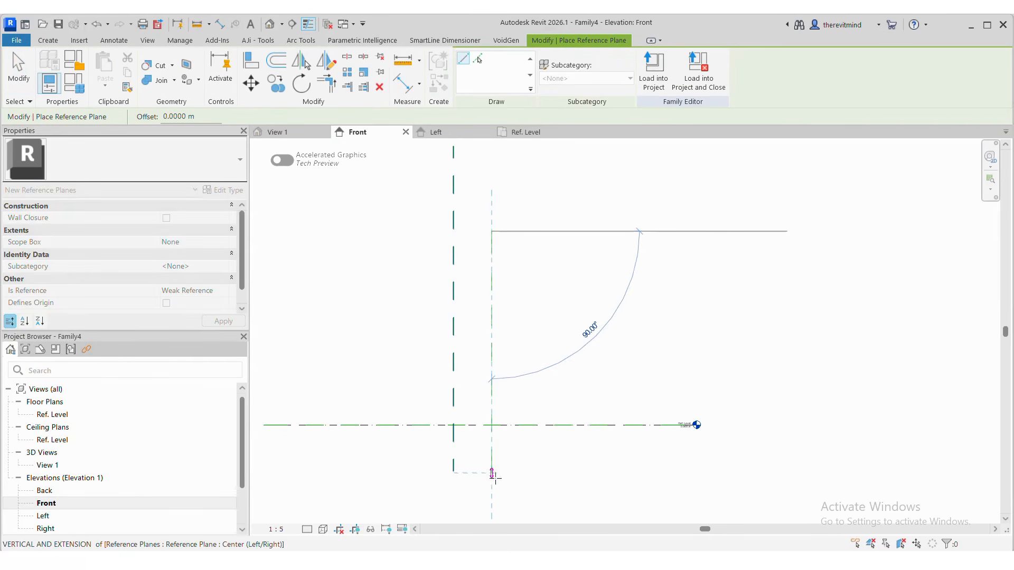
{"action": "left_click", "coordinate": [532, 473]}
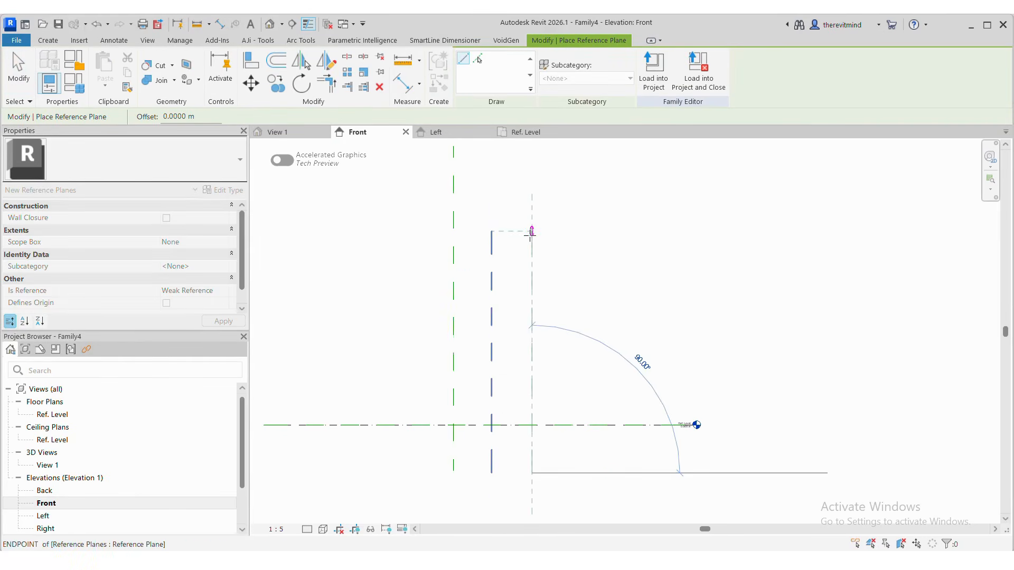
{"action": "left_click", "coordinate": [532, 231]}
Draw two horizontal reference planes across the vertical ones, about 1.05 m and 0.55 m above Ref. Level.
{"action": "left_click", "coordinate": [569, 292]}
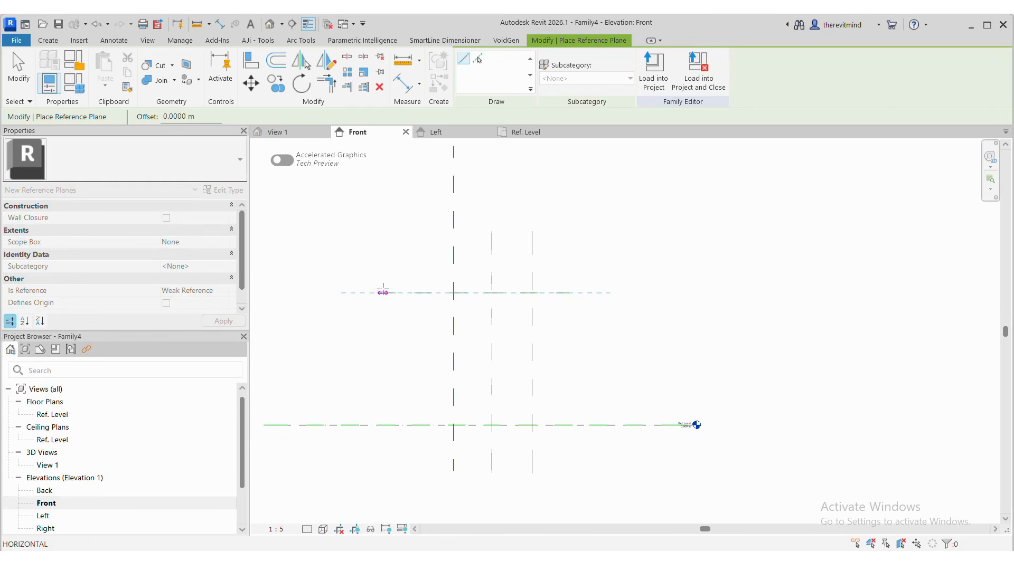
{"action": "left_click", "coordinate": [382, 292]}
{"action": "left_click", "coordinate": [568, 356]}
{"action": "left_click", "coordinate": [402, 356]}
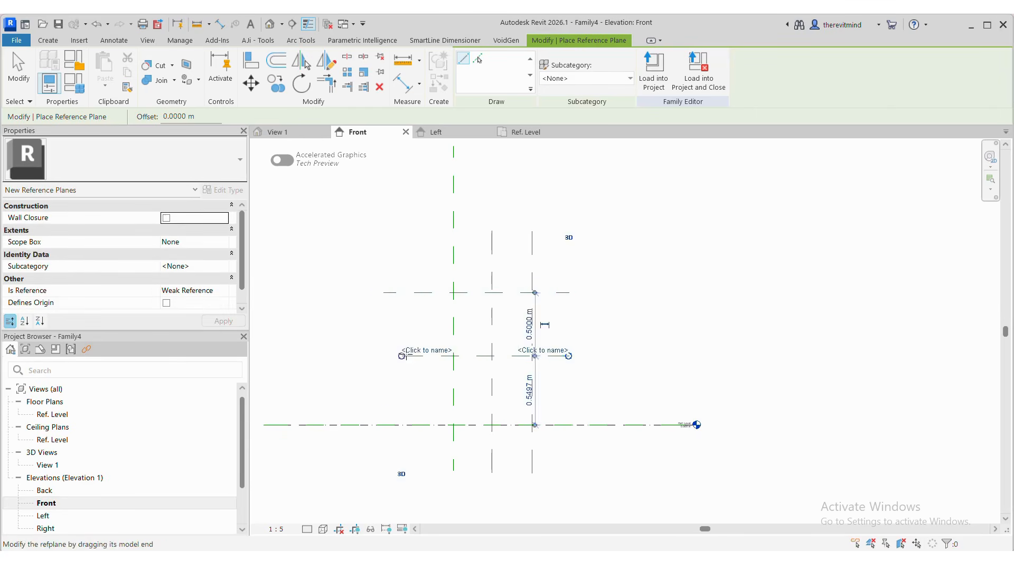
{"action": "key", "text": "Escape"}
{"action": "key", "text": "Escape"}
{"action": "left_click", "coordinate": [454, 261]}
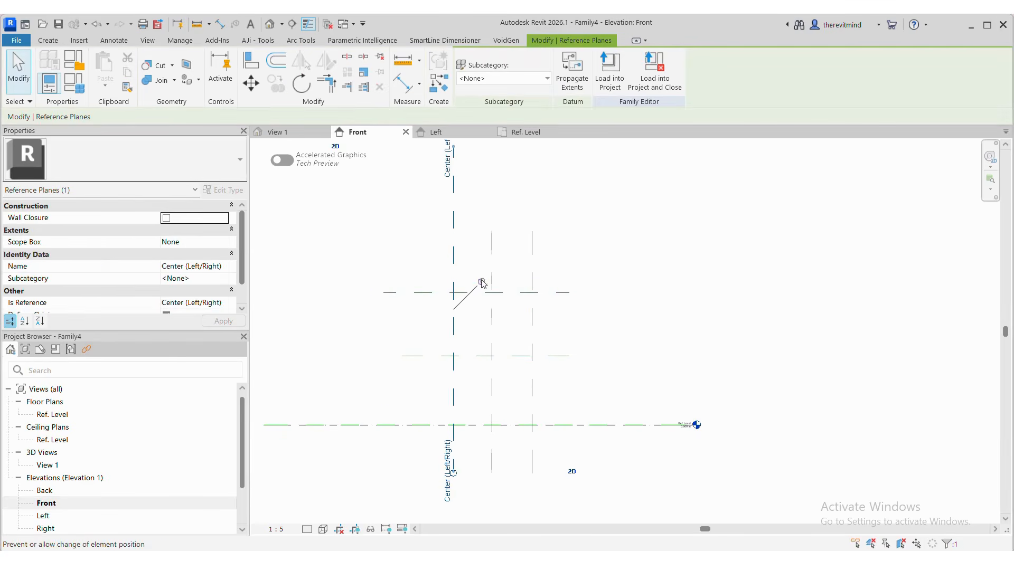
{"action": "key", "text": "Escape"}
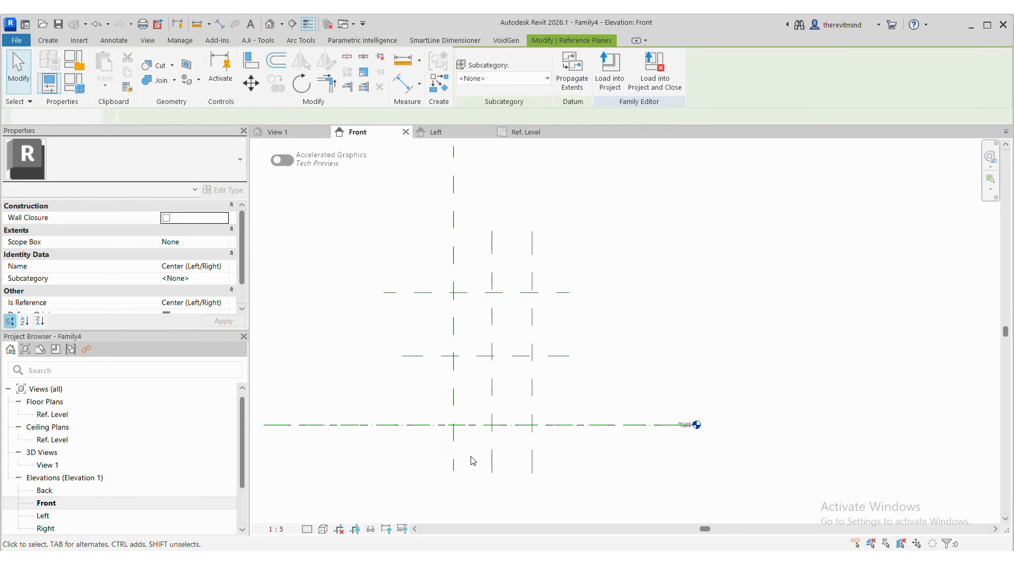
Place a continuous aligned dimension across the three vertical reference planes and constrain its segments to be equal.
{"action": "scroll", "coordinate": [482, 320], "scroll_direction": "up", "scroll_amount": 1}
{"action": "left_click", "coordinate": [403, 83]}
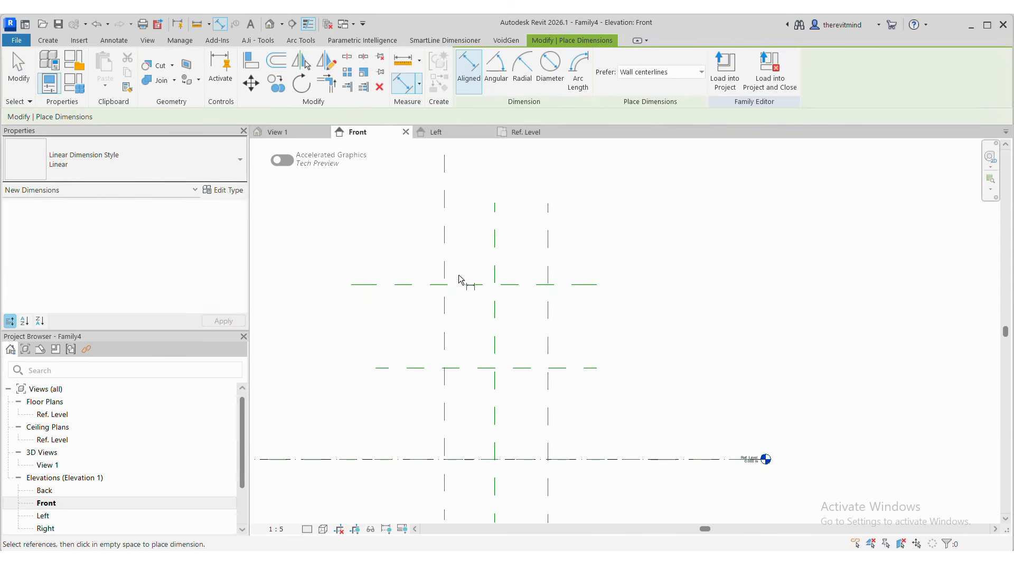
{"action": "left_click", "coordinate": [447, 262]}
{"action": "left_click", "coordinate": [497, 267]}
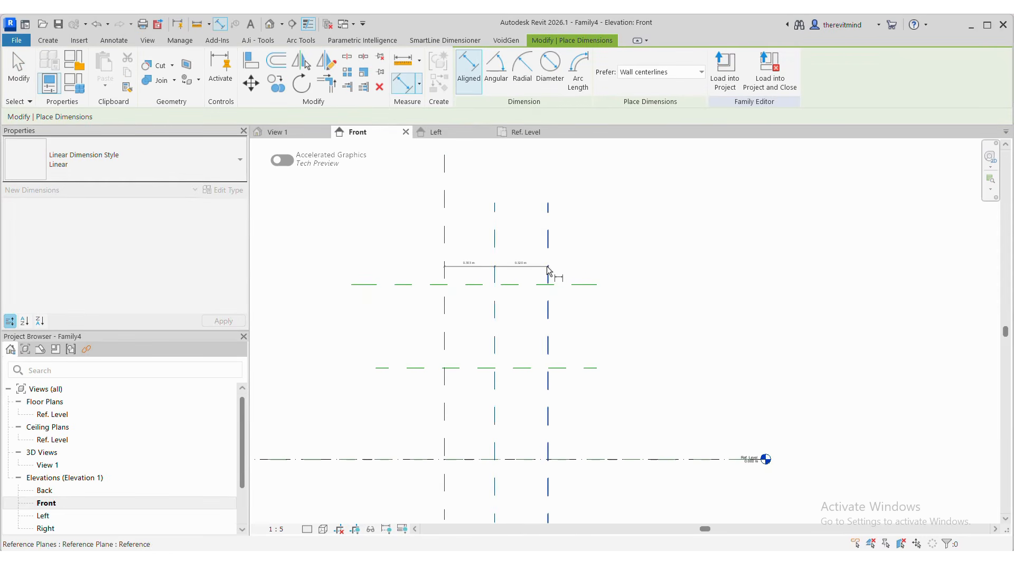
{"action": "left_click", "coordinate": [548, 271]}
{"action": "left_click", "coordinate": [581, 274]}
{"action": "left_click", "coordinate": [496, 282]}
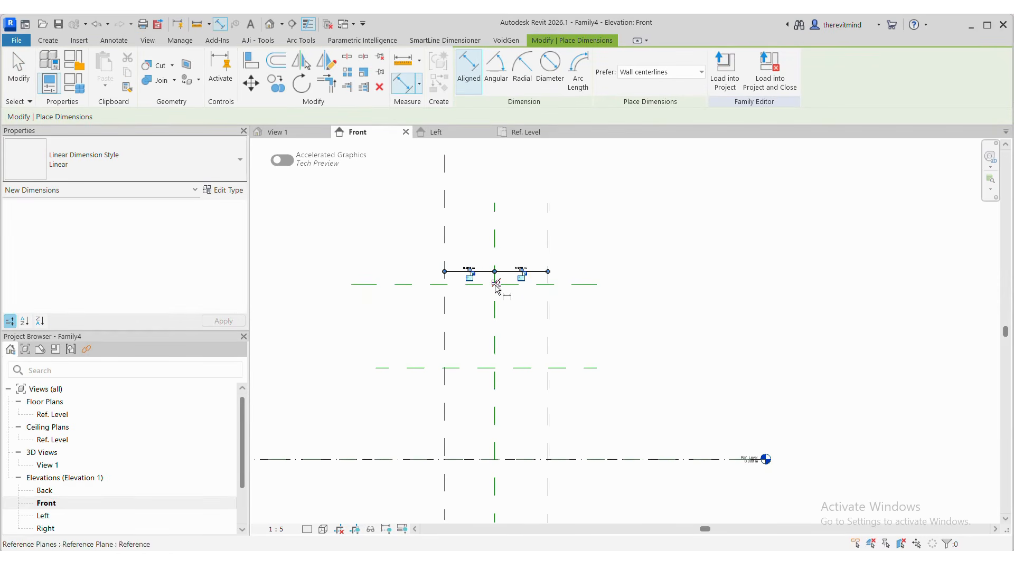
Add an overall aligned dimension between the two outer vertical reference planes, above the equalized one.
{"action": "left_click", "coordinate": [547, 329]}
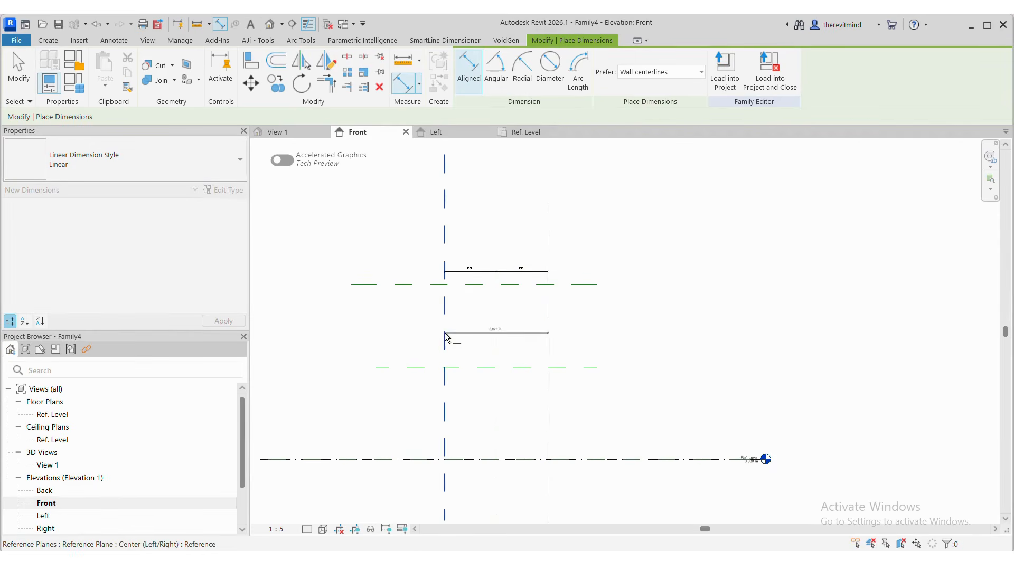
{"action": "left_click", "coordinate": [445, 333]}
{"action": "left_click", "coordinate": [479, 254]}
Dimension the two horizontal reference planes and Ref. Level in one string and constrain the segments to be equal.
{"action": "left_click", "coordinate": [478, 285]}
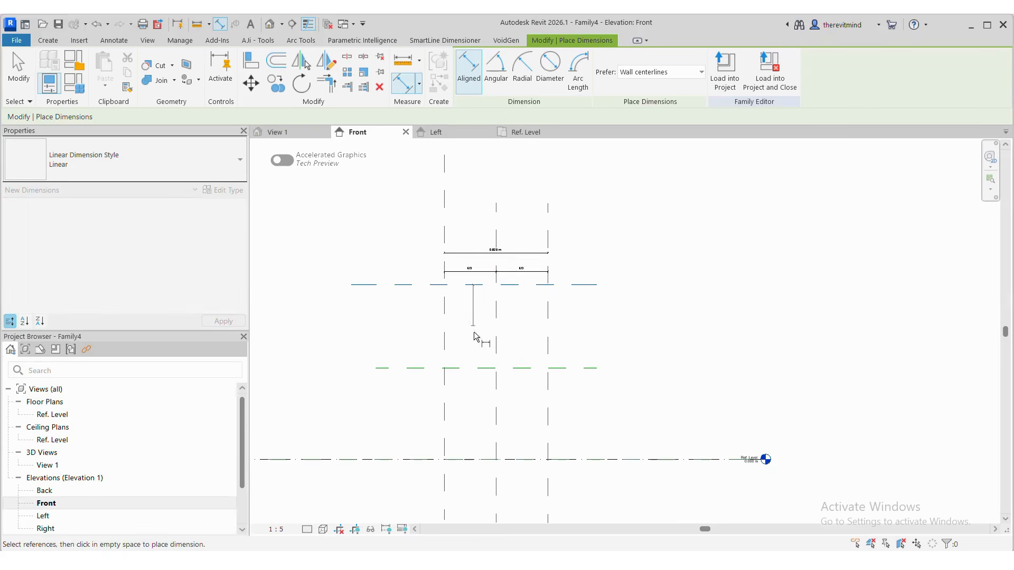
{"action": "left_click", "coordinate": [477, 370]}
{"action": "left_click", "coordinate": [471, 460]}
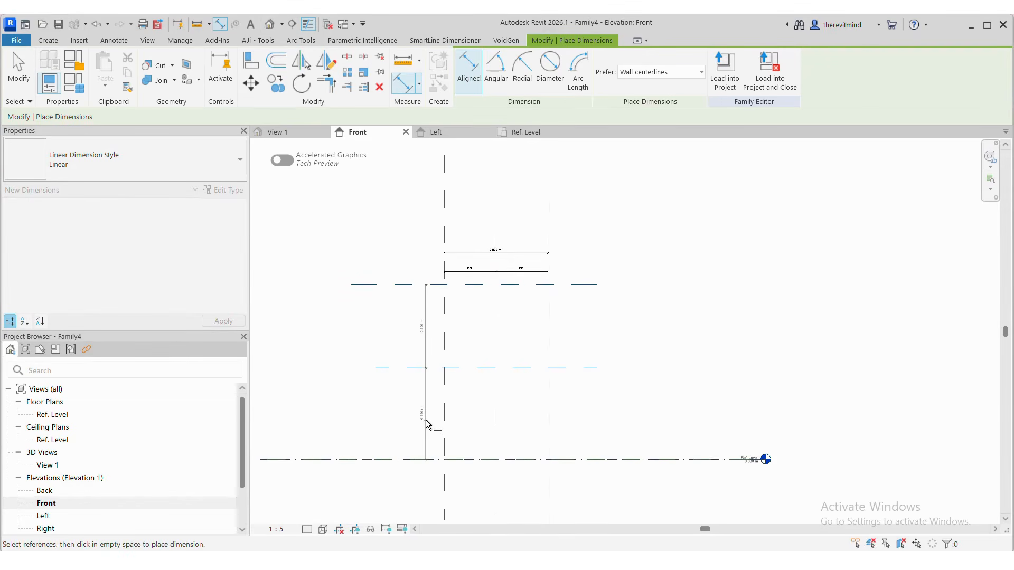
{"action": "left_click", "coordinate": [425, 383]}
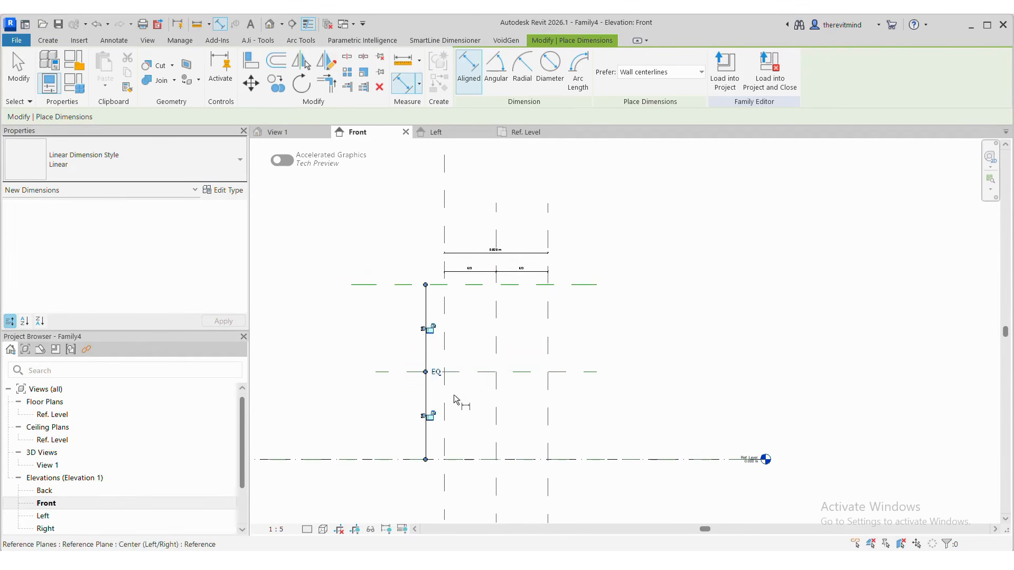
Add an overall height dimension from Ref. Level to the upper horizontal reference plane, outside the equalized string.
{"action": "left_click", "coordinate": [489, 461]}
{"action": "left_click", "coordinate": [482, 286]}
{"action": "left_click", "coordinate": [411, 359]}
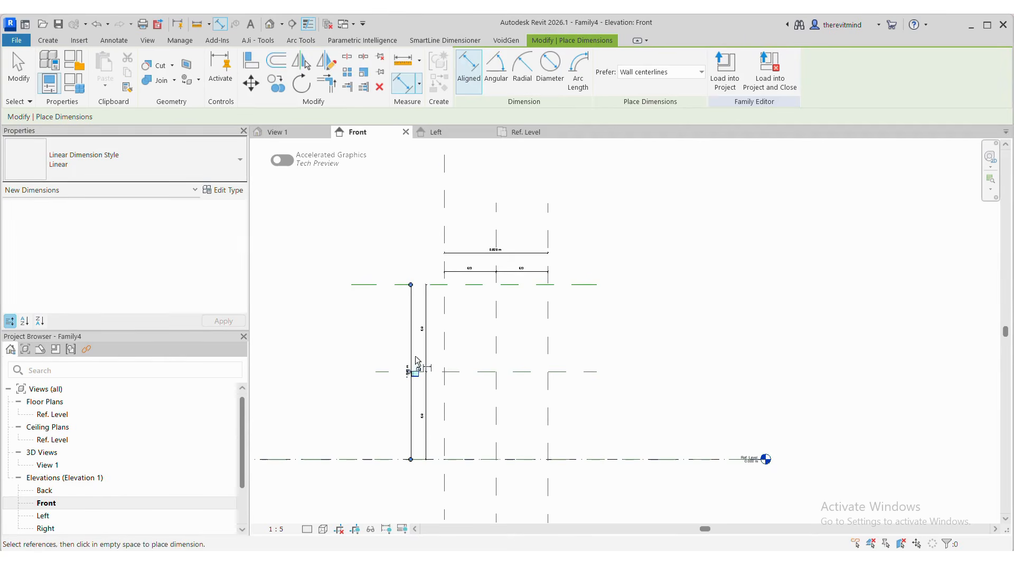
Change the Front elevation's view scale to 1:10 and finish dimensioning.
{"action": "scroll", "coordinate": [588, 422], "scroll_direction": "up", "scroll_amount": 1}
{"action": "middle_click_drag", "start_coordinate": [587, 423], "coordinate": [673, 423]}
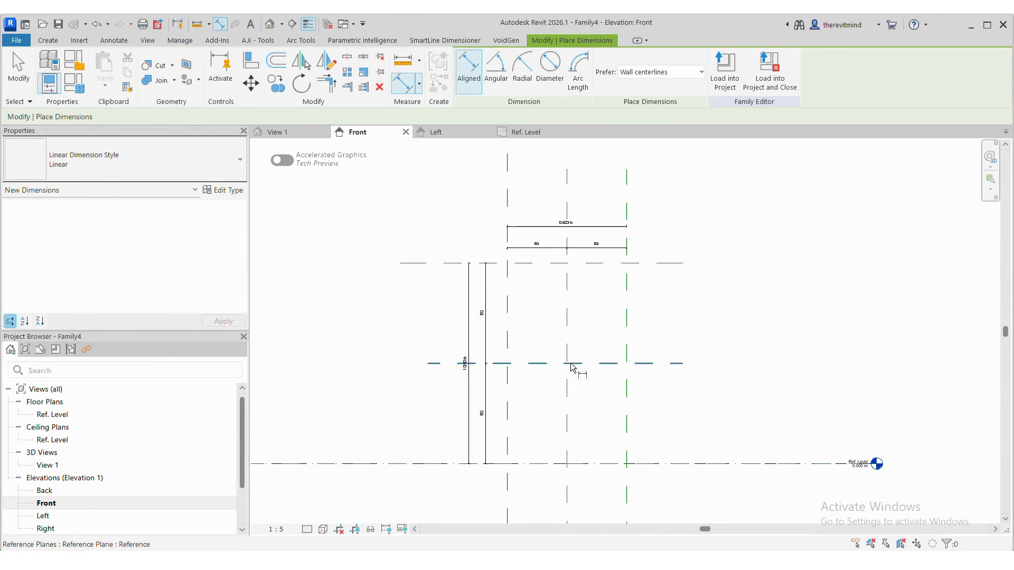
{"action": "left_click", "coordinate": [276, 529]}
{"action": "left_click", "coordinate": [280, 402]}
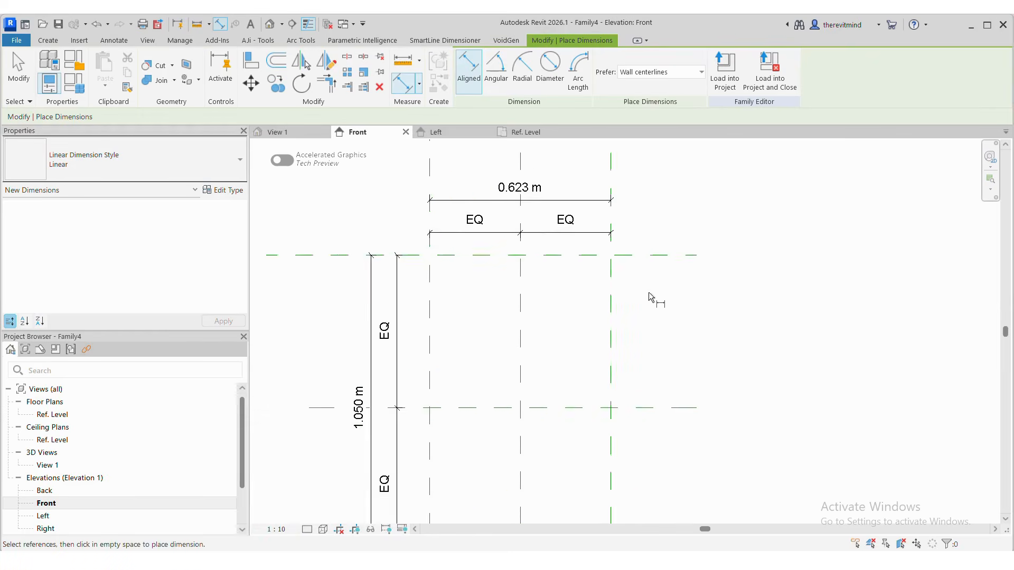
{"action": "scroll", "coordinate": [658, 338], "scroll_direction": "up", "scroll_amount": 1}
{"action": "key", "text": "Escape"}
Label the overall horizontal dimension with a new instance family parameter named WINDOW WIDTH.
{"action": "left_click", "coordinate": [600, 214]}
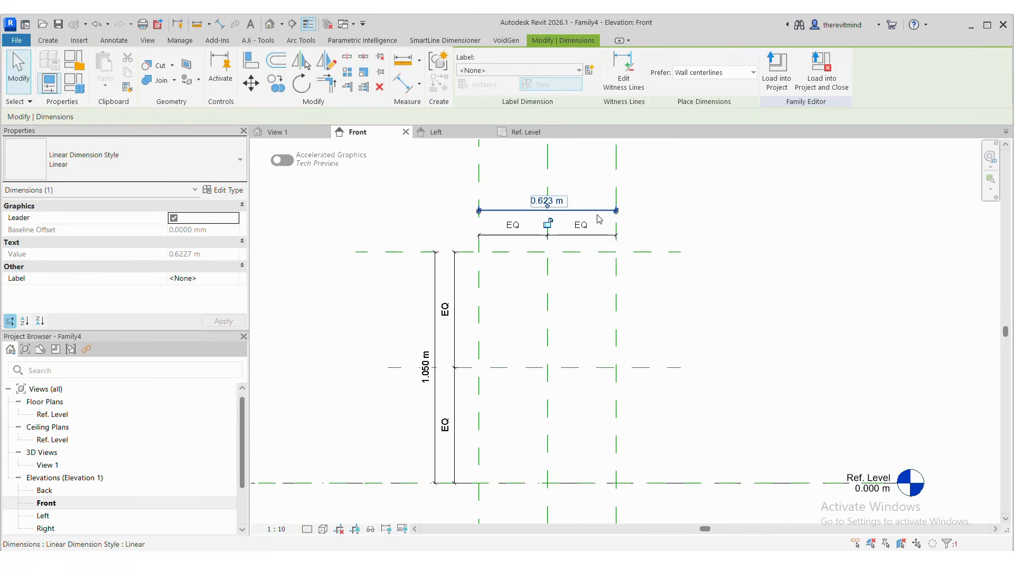
{"action": "left_click", "coordinate": [588, 70]}
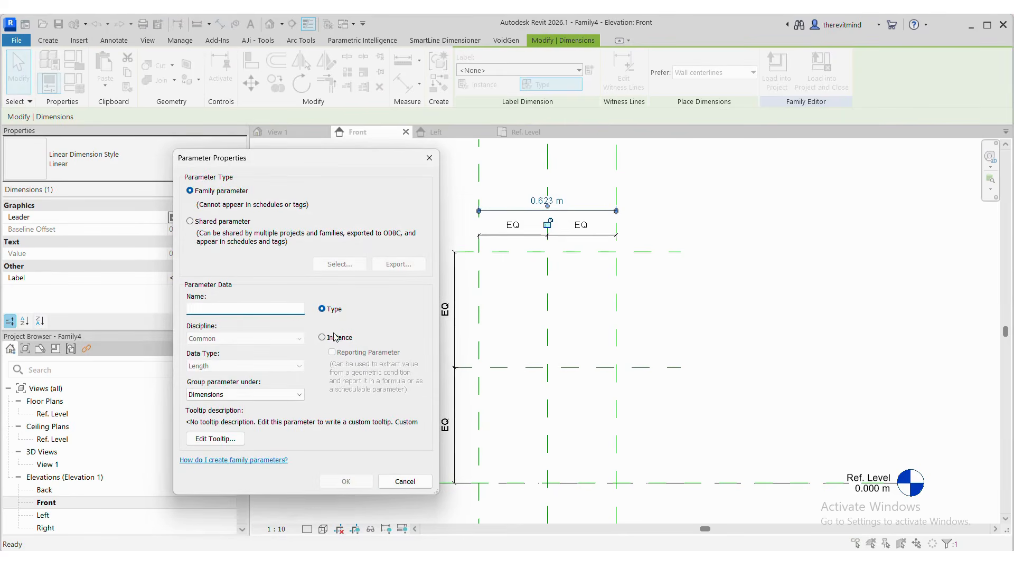
{"action": "left_click", "coordinate": [322, 337]}
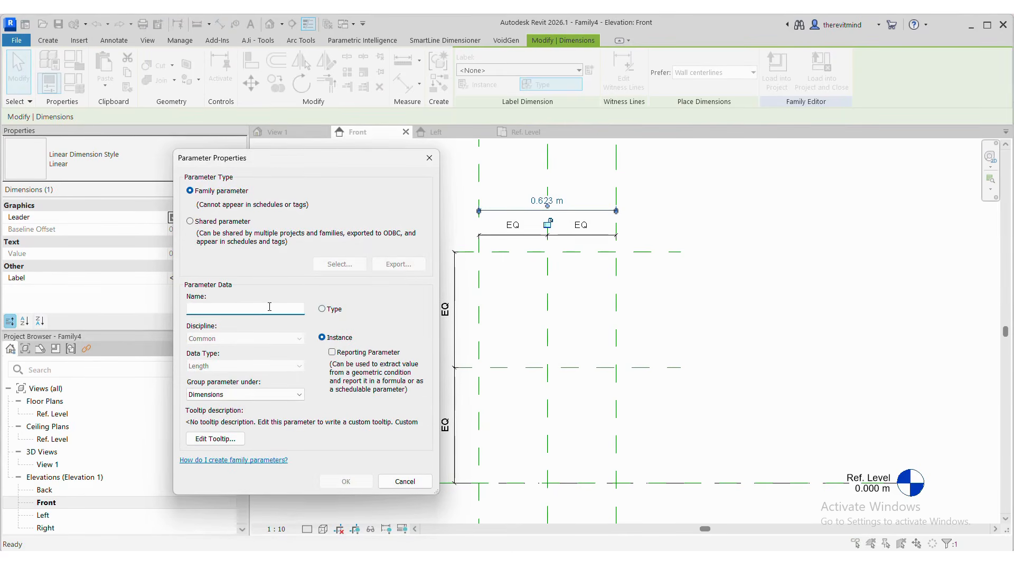
{"action": "type", "text": "WINDOW WIDTH"}
{"action": "key", "text": "Return"}
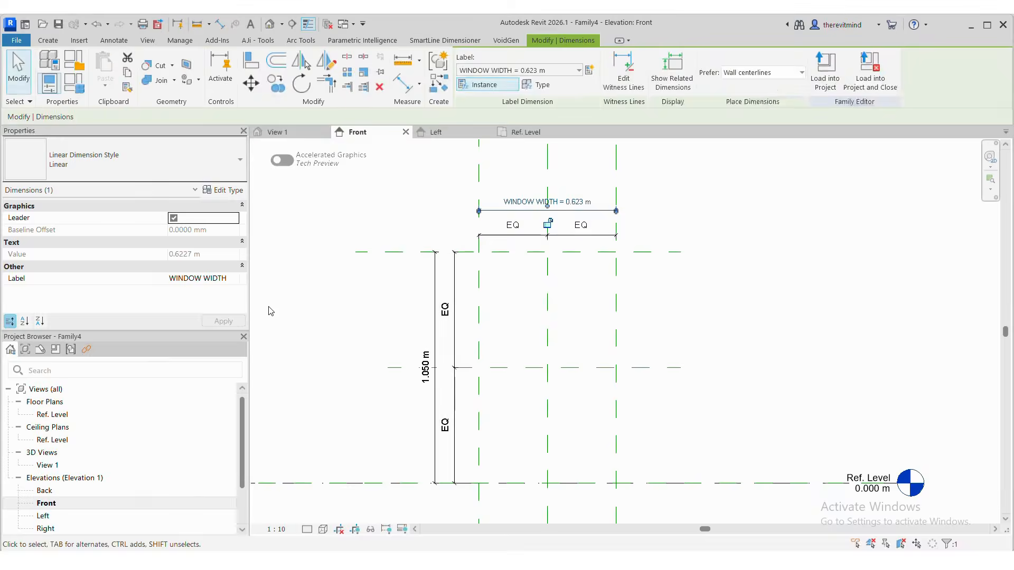
{"action": "left_click", "coordinate": [290, 321]}
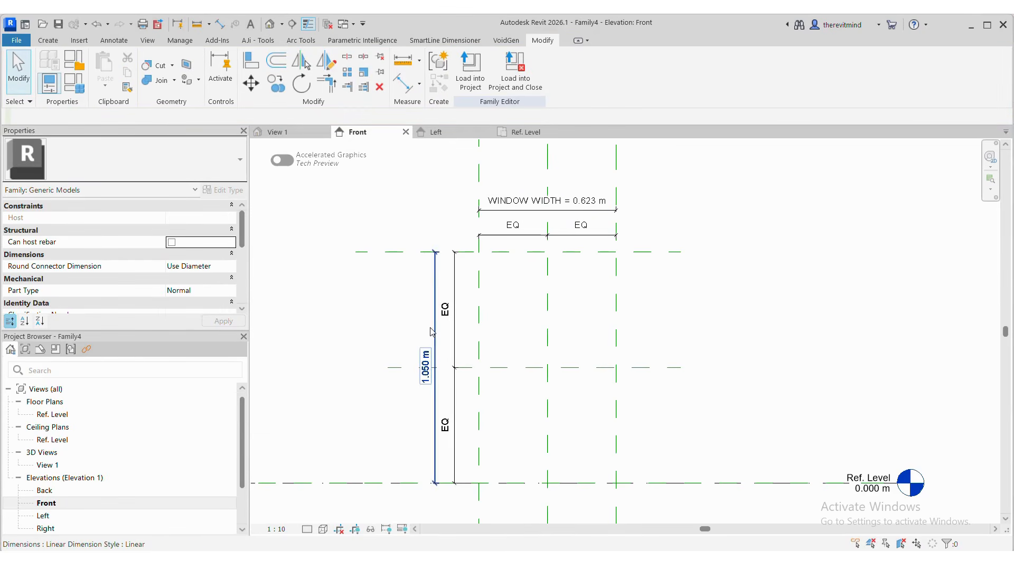
Label the overall vertical dimension with a new instance family parameter named WINDOW LENGTH.
{"action": "left_click", "coordinate": [439, 365]}
{"action": "left_click", "coordinate": [447, 368]}
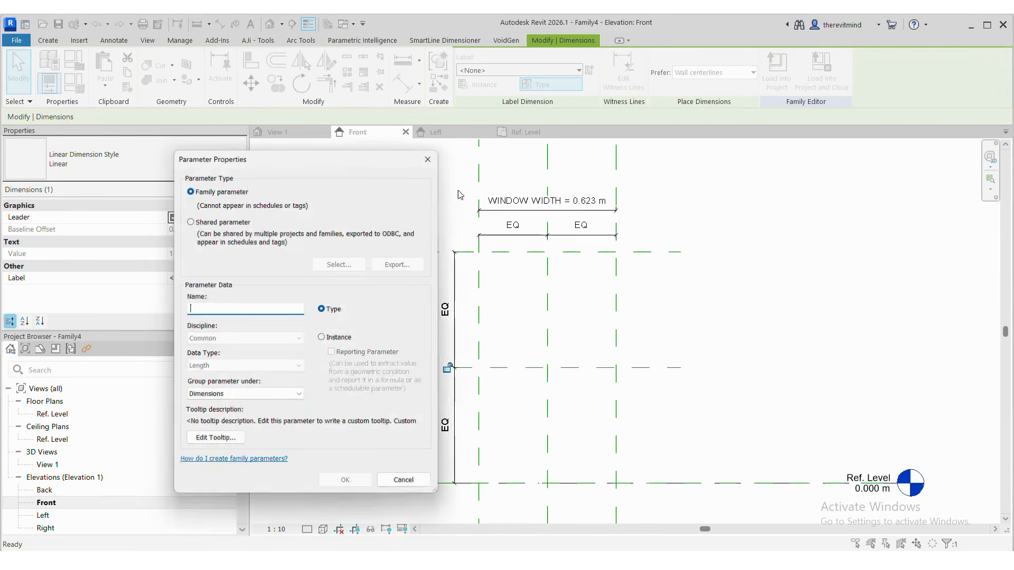
{"action": "left_click", "coordinate": [330, 338]}
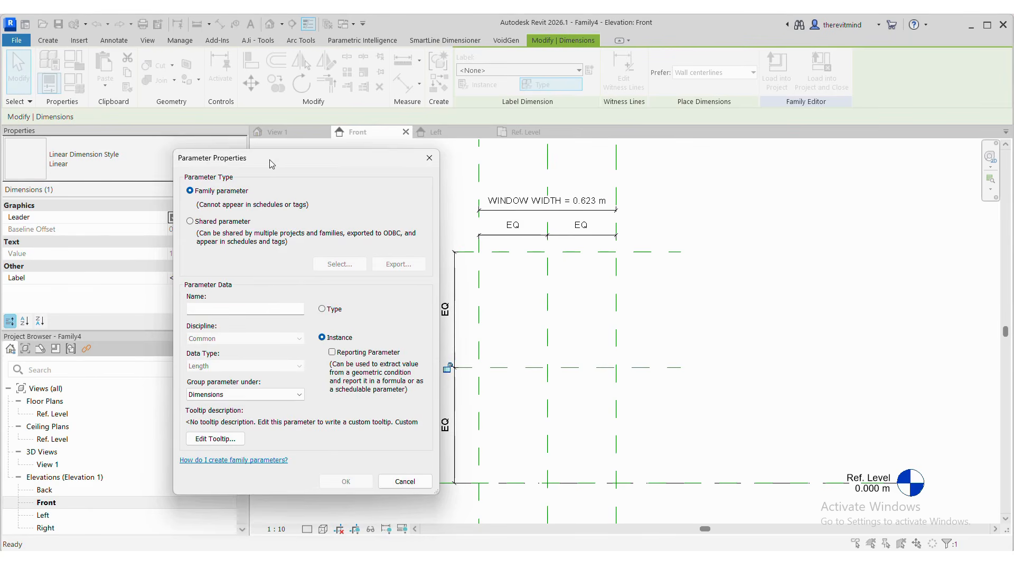
{"action": "left_click_drag", "start_coordinate": [271, 163], "coordinate": [208, 170]}
{"action": "left_click", "coordinate": [174, 315]}
{"action": "type", "text": "WINDOW LENGTH"}
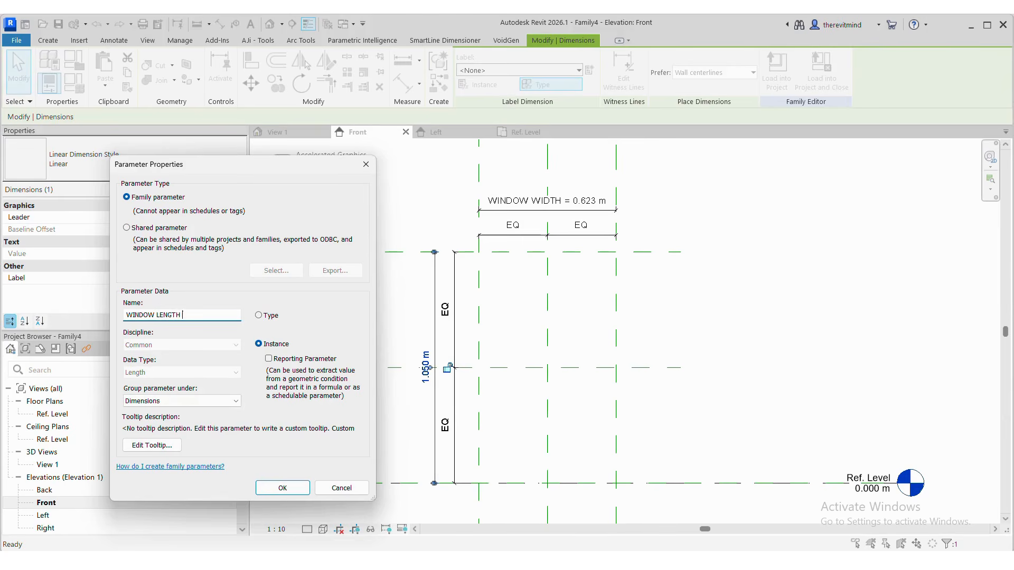
{"action": "key", "text": "Return"}
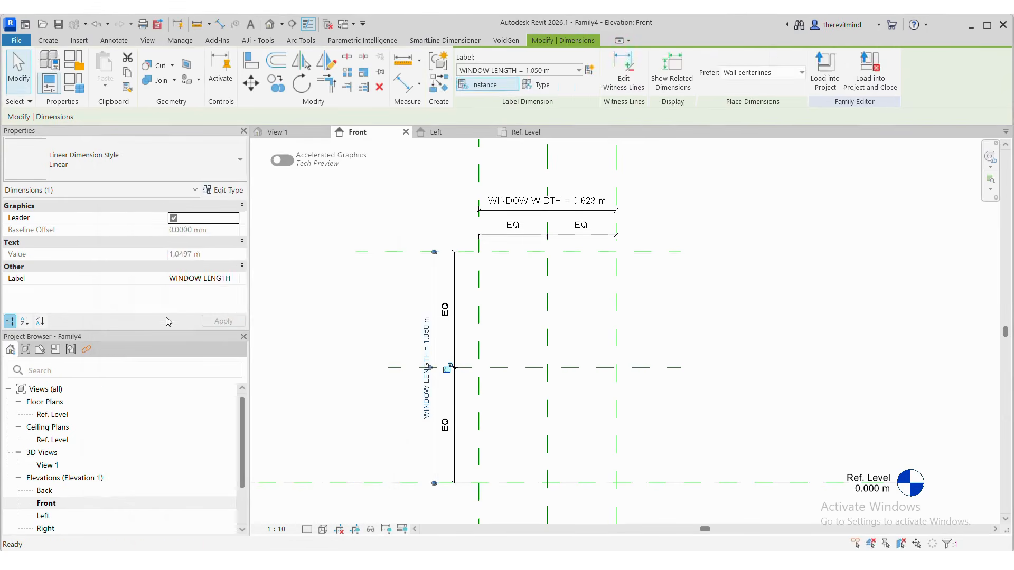
{"action": "left_click", "coordinate": [363, 305]}
Try a WINDOW LENGTH value of 0.05 m and undo the change.
{"action": "scroll", "coordinate": [412, 216], "scroll_direction": "down", "scroll_amount": 1}
{"action": "scroll", "coordinate": [392, 281], "scroll_direction": "up", "scroll_amount": 1}
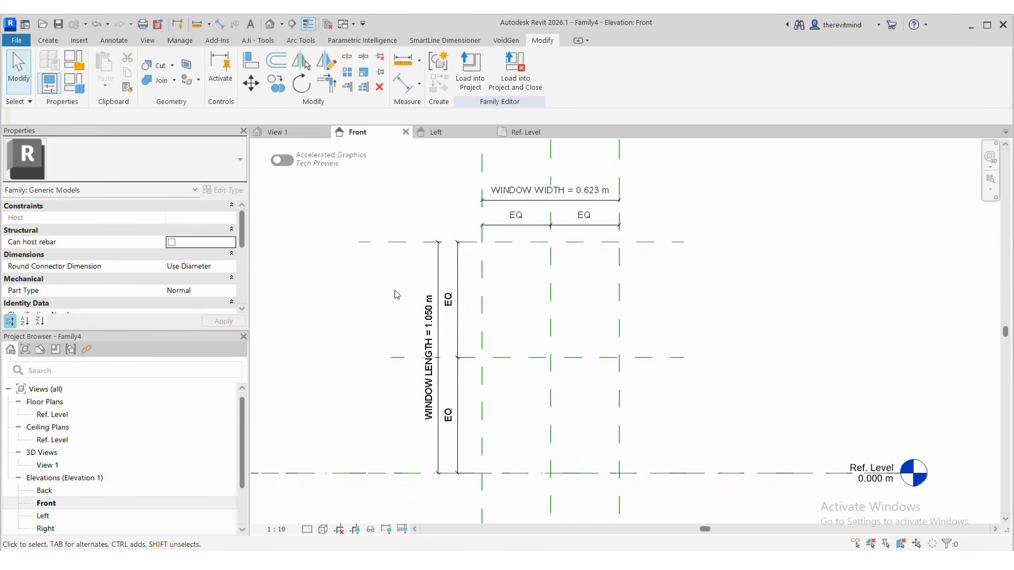
{"action": "left_click", "coordinate": [569, 242]}
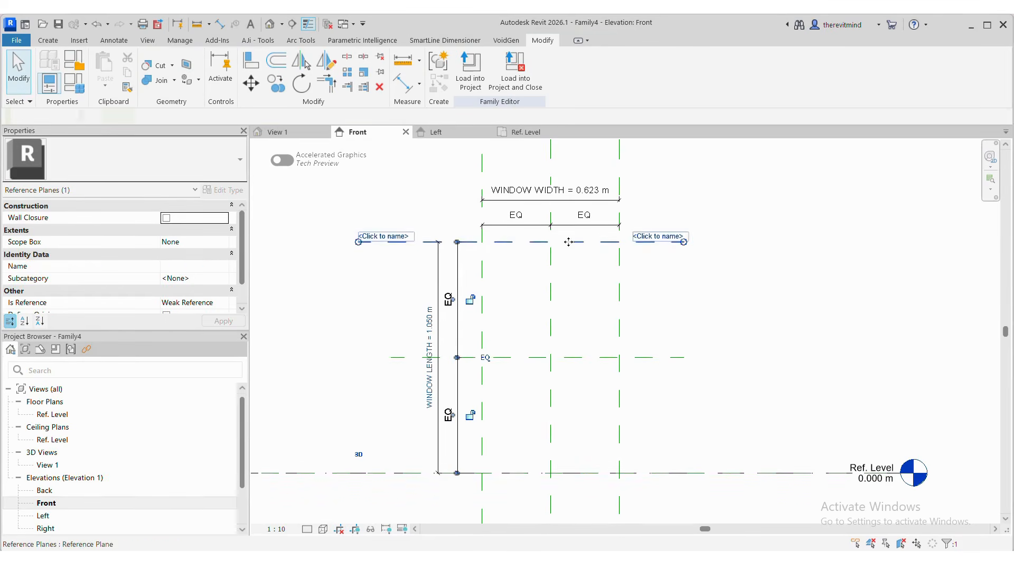
{"action": "left_click", "coordinate": [433, 327]}
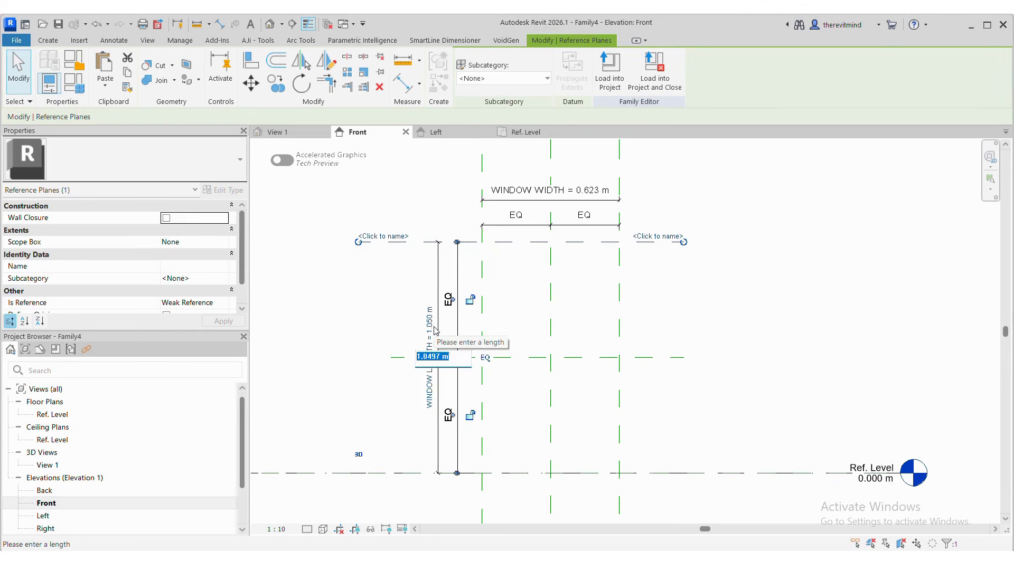
{"action": "type", "text": "1"}
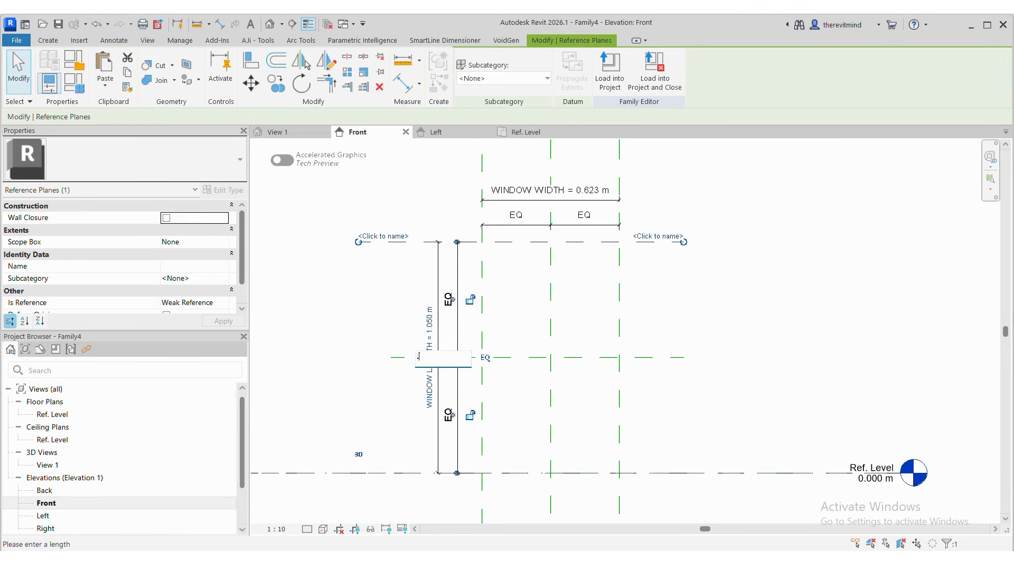
{"action": "key", "text": "Return"}
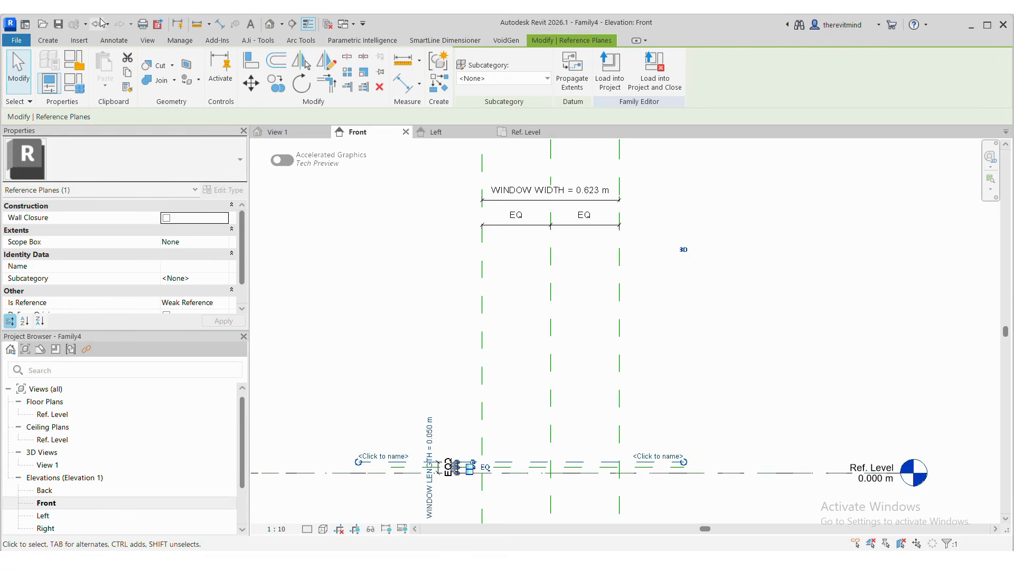
{"action": "left_click", "coordinate": [370, 223]}
Set the WINDOW LENGTH dimension to 0.5 m by driving the upper horizontal reference plane.
{"action": "left_click", "coordinate": [523, 242]}
{"action": "left_click", "coordinate": [433, 327]}
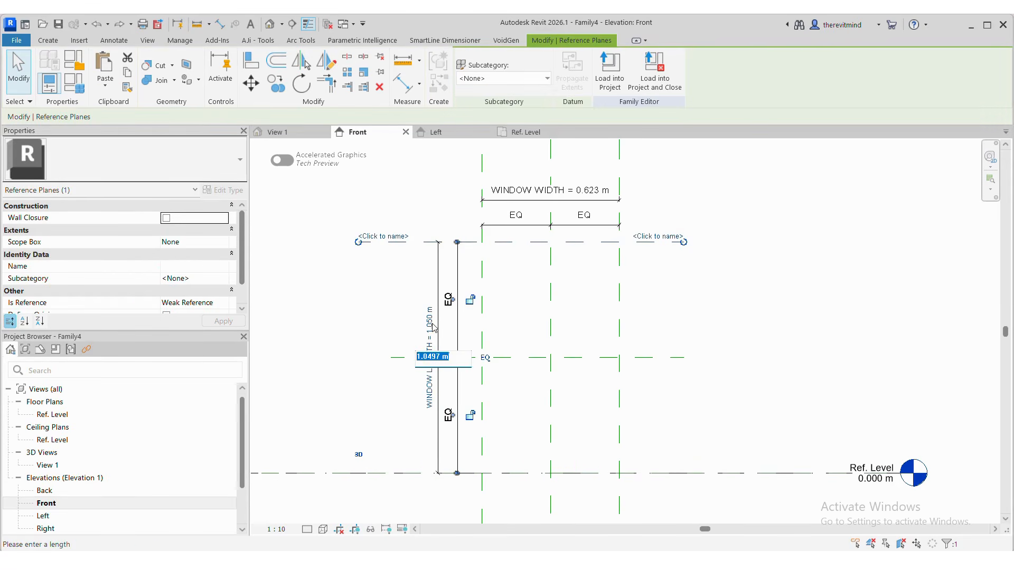
{"action": "type", "text": "0.5"}
{"action": "key", "text": "Return"}
{"action": "left_click", "coordinate": [531, 294]}
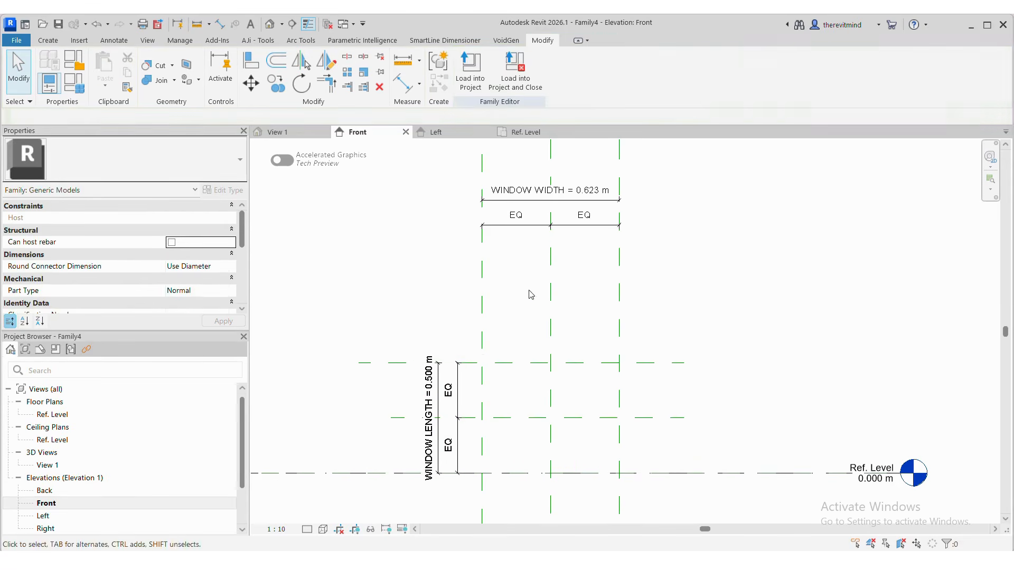
Set the WINDOW WIDTH dimension to 0.5 m by driving the right vertical reference plane.
{"action": "left_click", "coordinate": [619, 278]}
{"action": "left_click", "coordinate": [578, 194]}
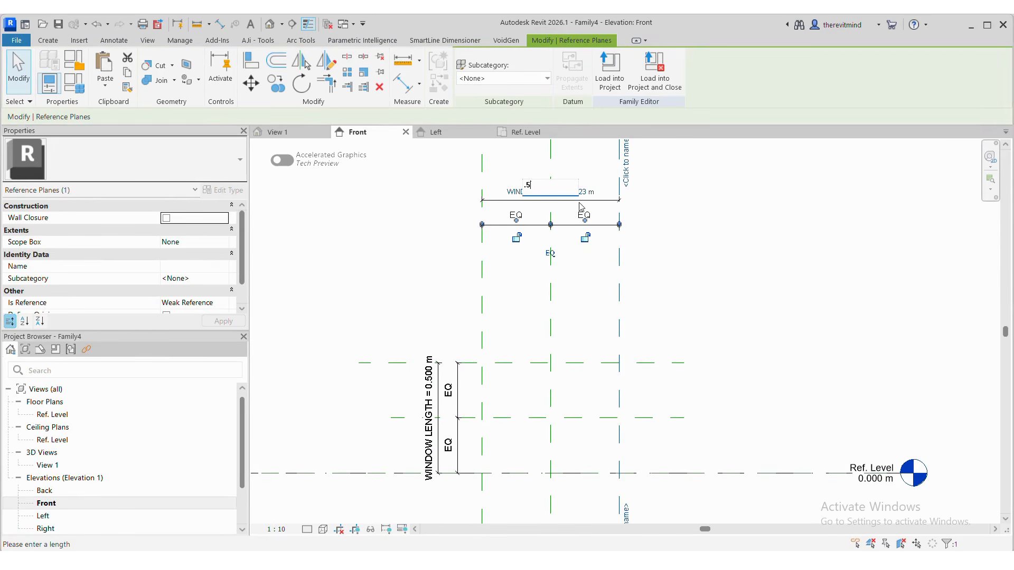
{"action": "type", "text": "0.5"}
{"action": "key", "text": "Return"}
{"action": "left_click", "coordinate": [713, 310]}
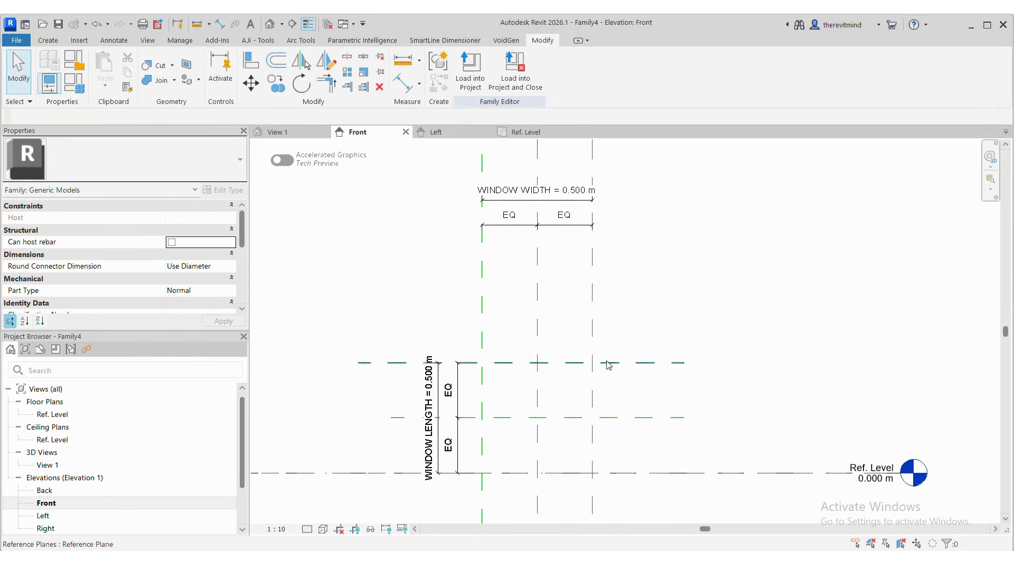
Move the WINDOW WIDTH dimension and its equalized string down to just above the upper horizontal reference plane.
{"action": "left_click", "coordinate": [557, 235]}
{"action": "left_click_drag", "start_coordinate": [557, 235], "coordinate": [560, 356]}
{"action": "left_click", "coordinate": [550, 396]}
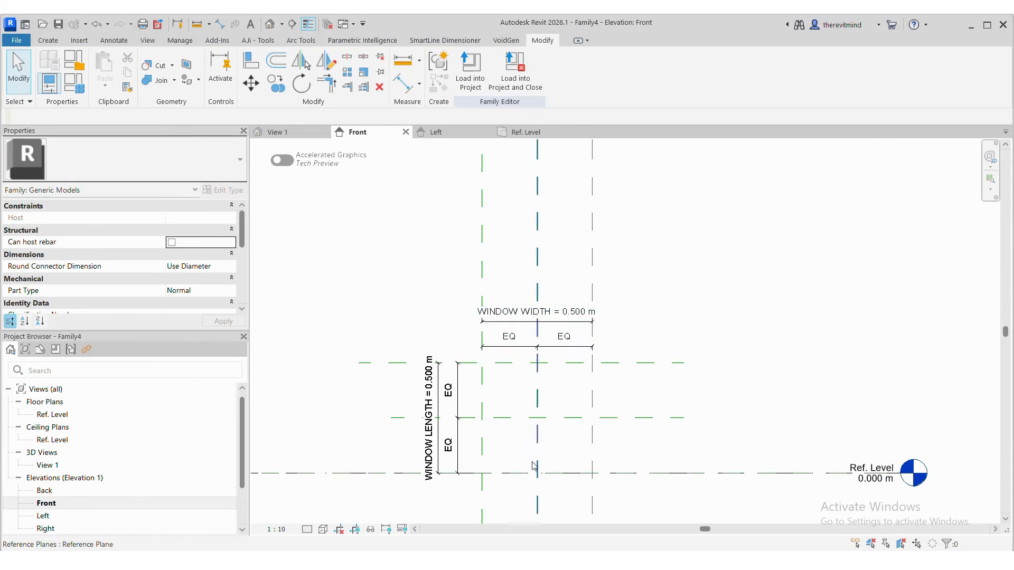
Start an extrusion and sketch a rectangle about 0.38 m by 0.40 m inside the outer reference planes.
{"action": "scroll", "coordinate": [482, 468], "scroll_direction": "up", "scroll_amount": 3}
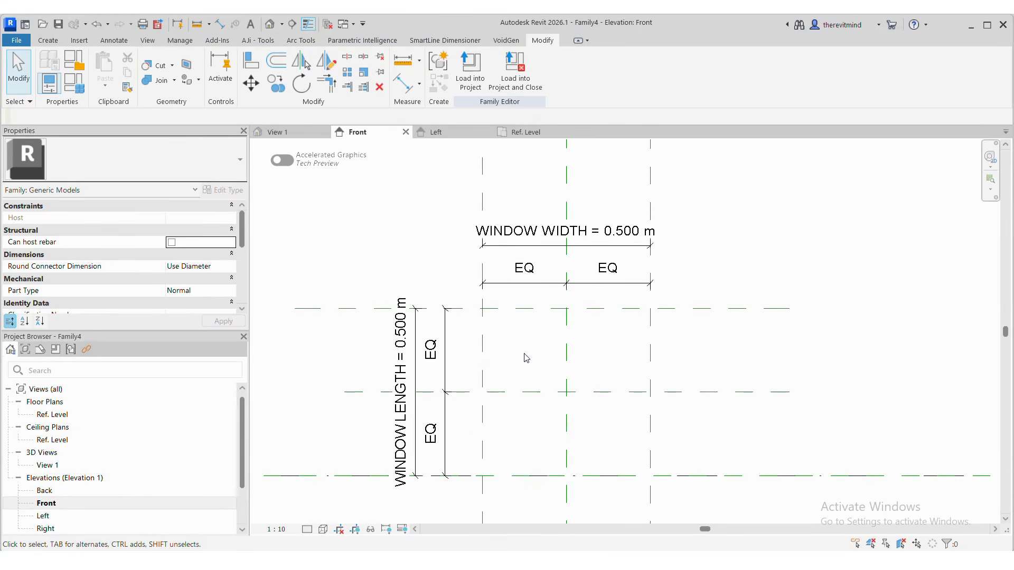
{"action": "left_click", "coordinate": [48, 40]}
{"action": "left_click", "coordinate": [69, 61]}
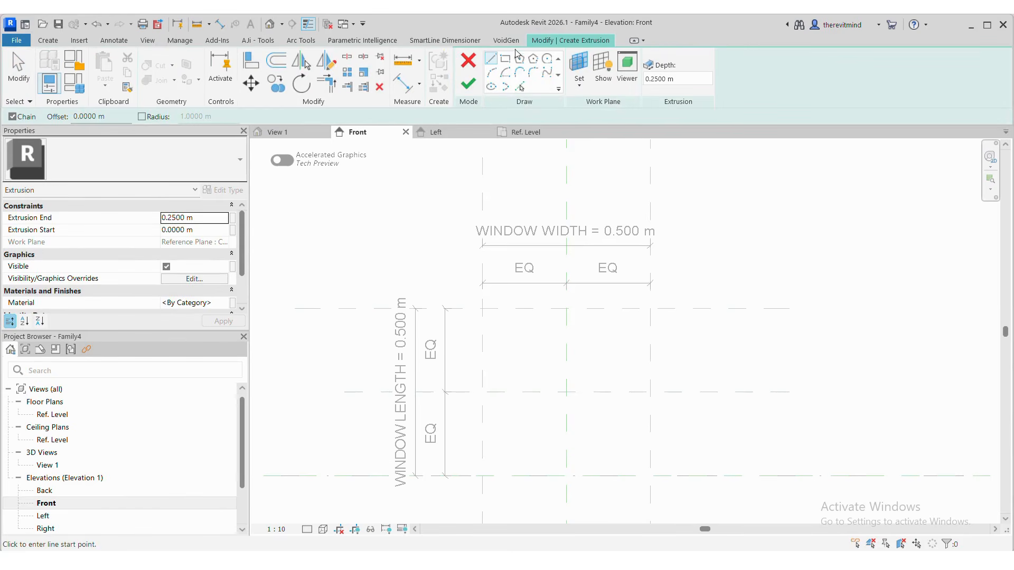
{"action": "left_click", "coordinate": [506, 59]}
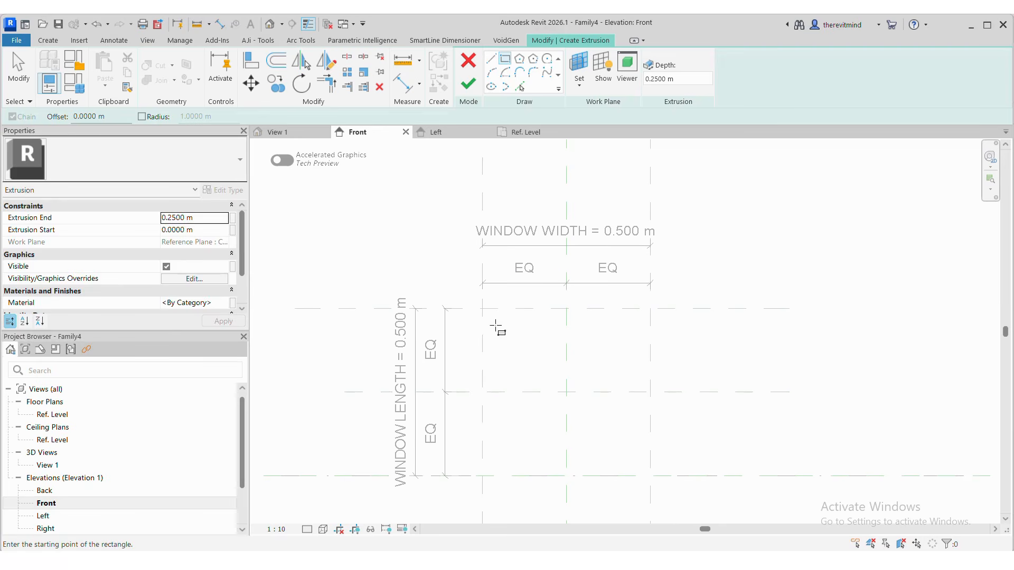
{"action": "left_click", "coordinate": [495, 325]}
{"action": "left_click", "coordinate": [622, 459]}
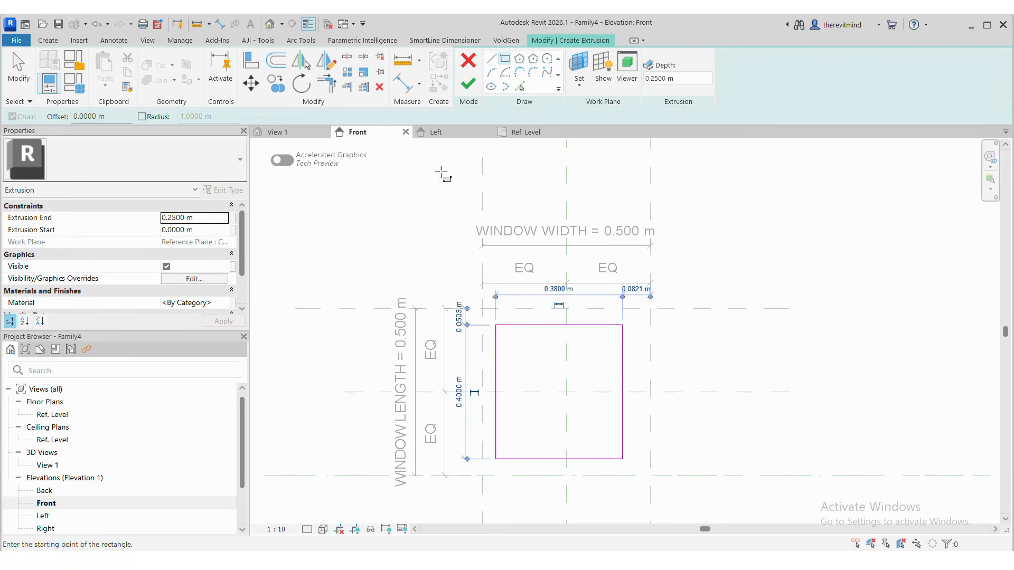
Align and lock the rectangle's four edges to the upper, left and right reference planes and Ref. Level.
{"action": "left_click", "coordinate": [251, 60]}
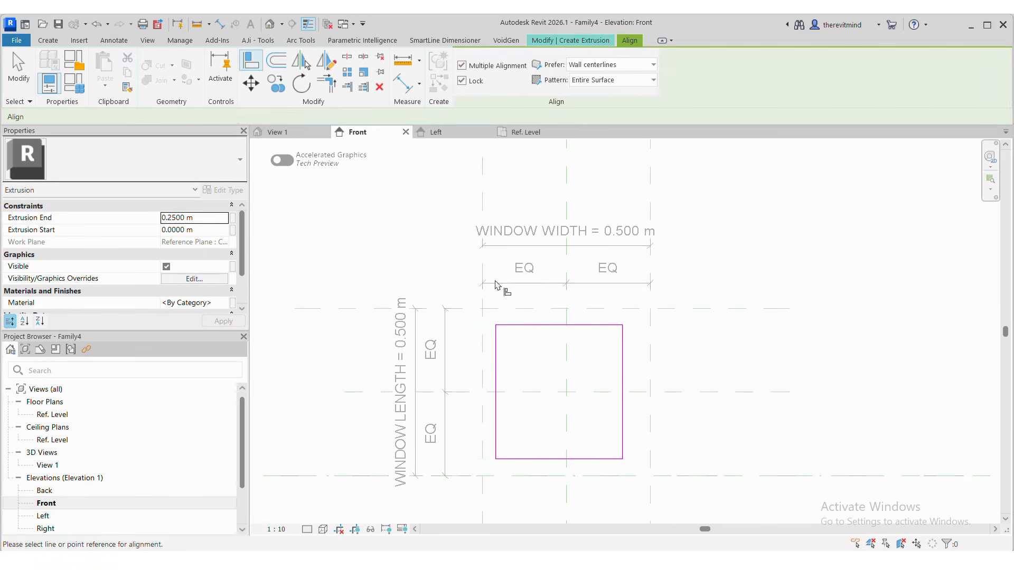
{"action": "left_click", "coordinate": [525, 308]}
{"action": "left_click", "coordinate": [530, 325]}
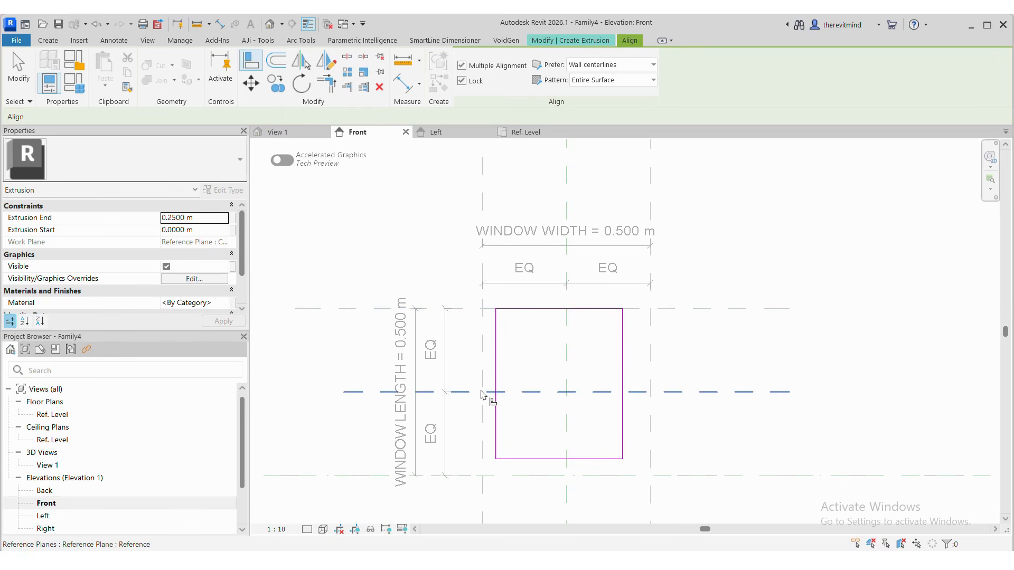
{"action": "left_click", "coordinate": [484, 415]}
{"action": "left_click", "coordinate": [496, 421]}
{"action": "left_click", "coordinate": [547, 476]}
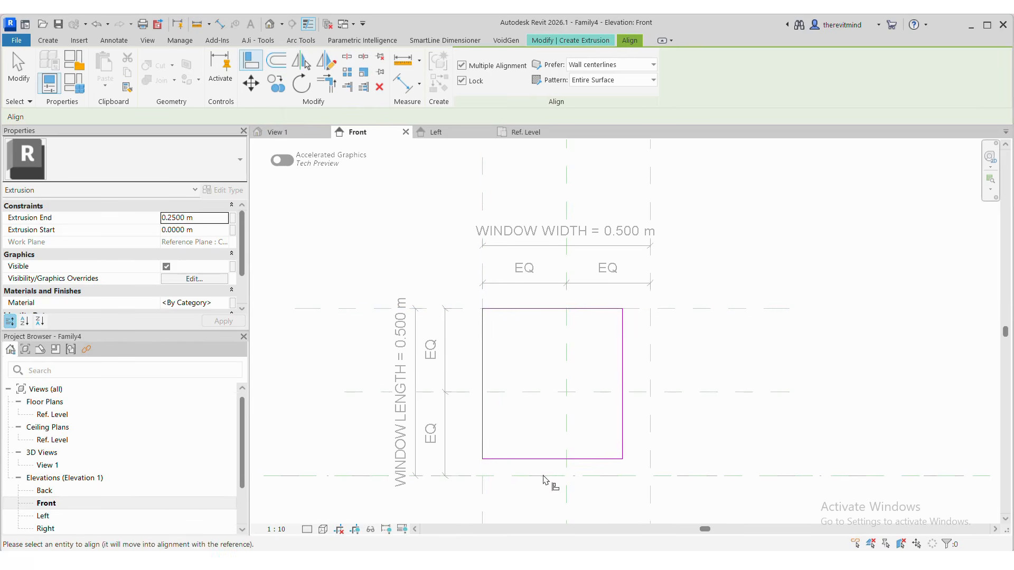
{"action": "left_click", "coordinate": [550, 459]}
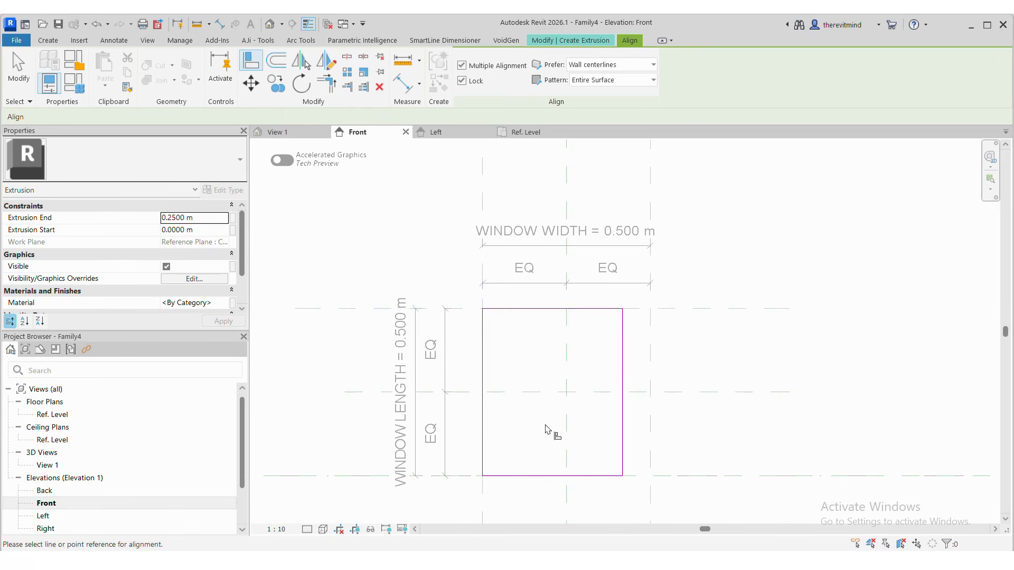
{"action": "left_click", "coordinate": [650, 414]}
{"action": "left_click", "coordinate": [622, 420]}
Add an inner rectangle by picking the whole outer sketch chain with a 0.025 m inward offset.
{"action": "scroll", "coordinate": [570, 481], "scroll_direction": "up", "scroll_amount": 3}
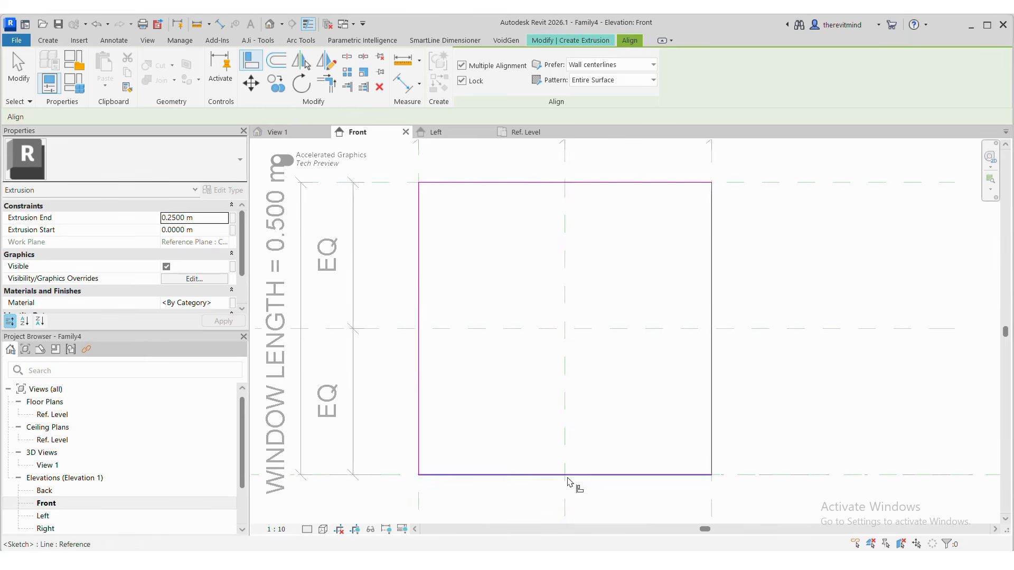
{"action": "scroll", "coordinate": [634, 369], "scroll_direction": "down", "scroll_amount": 1}
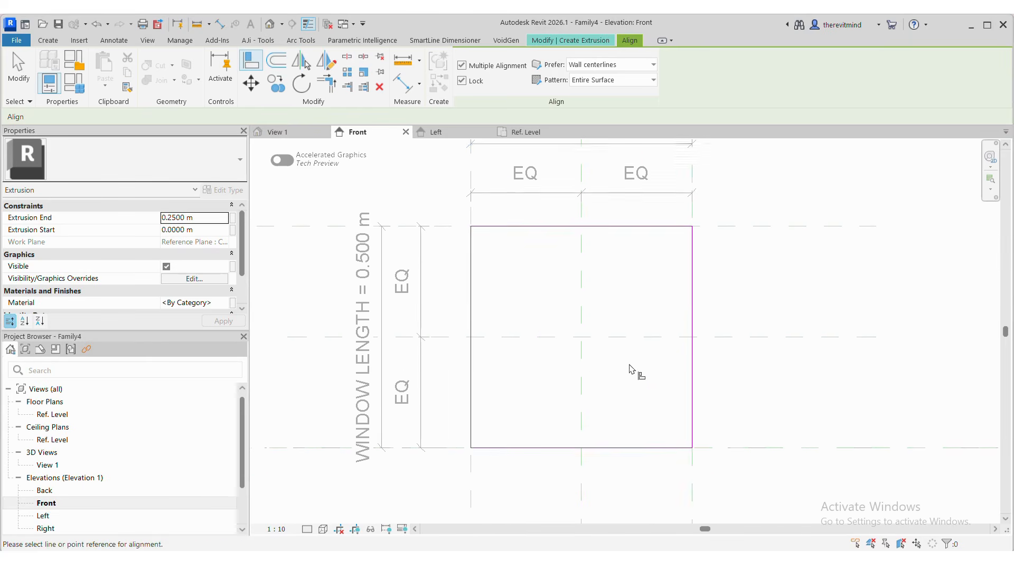
{"action": "left_click", "coordinate": [48, 40]}
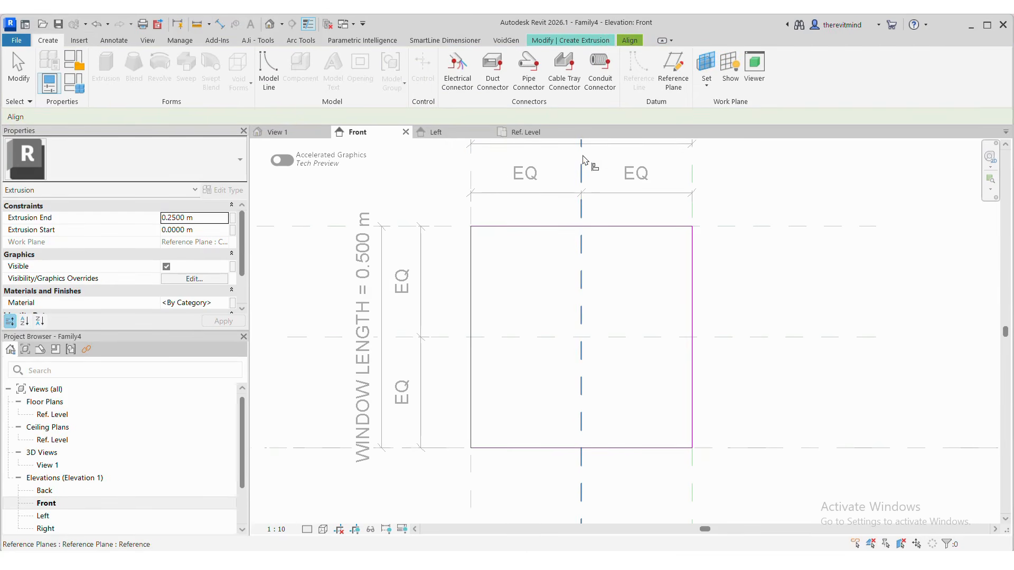
{"action": "key", "text": "Escape"}
{"action": "key", "text": "Escape"}
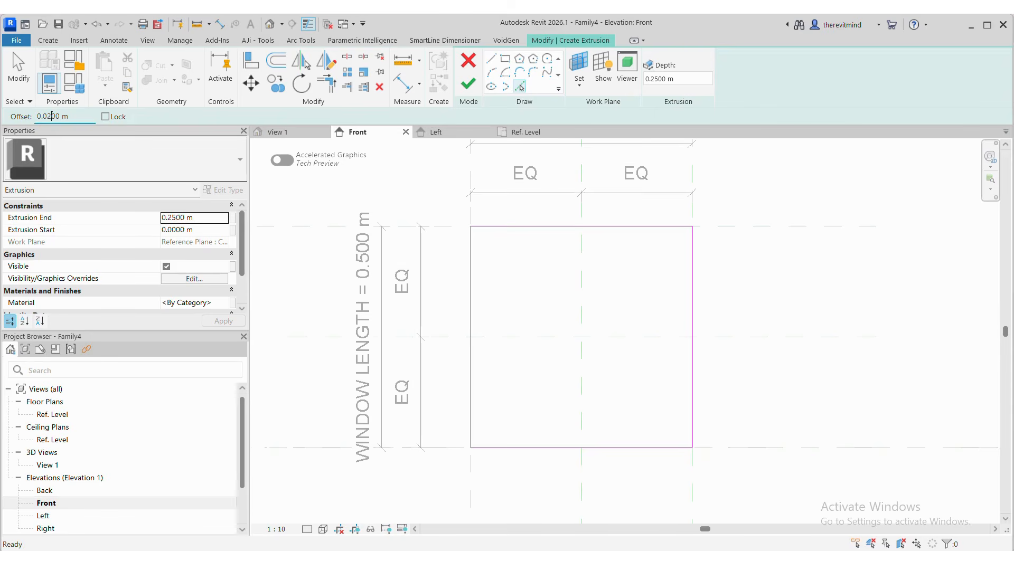
{"action": "key", "text": "Tab"}
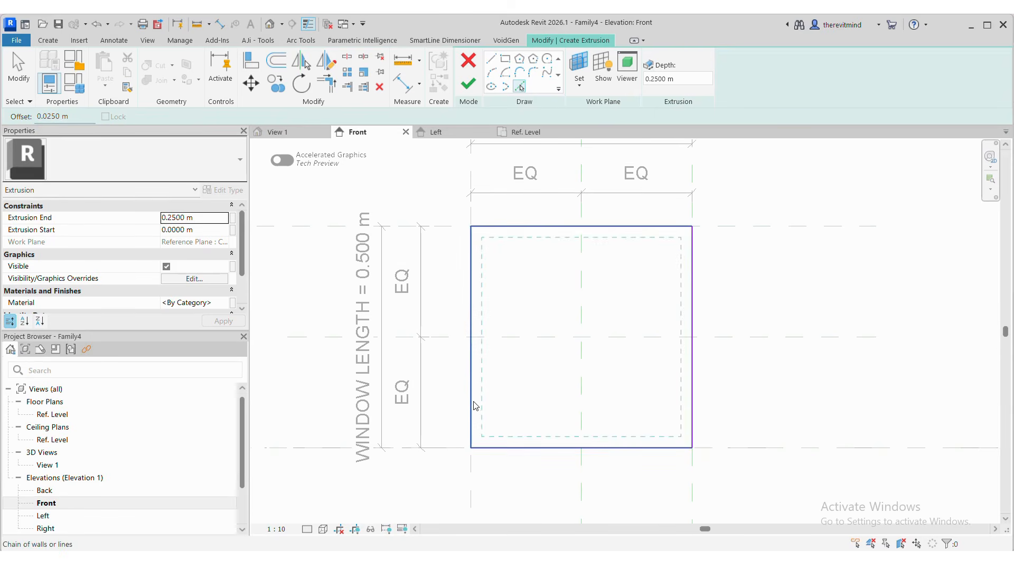
{"action": "left_click", "coordinate": [473, 401]}
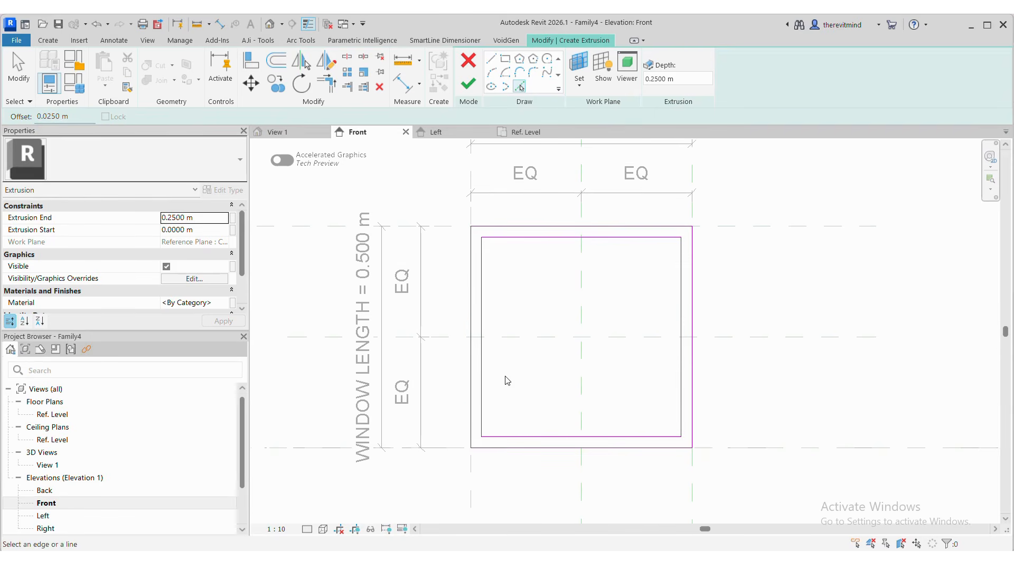
Dimension the gap between the outer and inner rectangles along their top and left sides.
{"action": "left_click", "coordinate": [403, 82]}
{"action": "left_click", "coordinate": [538, 227]}
{"action": "left_click", "coordinate": [541, 237]}
{"action": "left_click", "coordinate": [550, 264]}
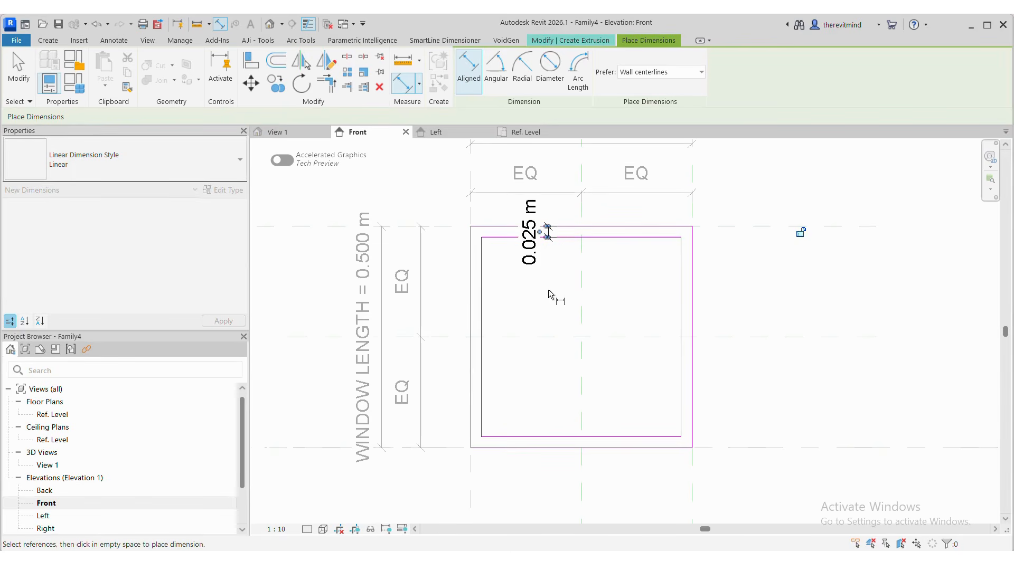
{"action": "left_click", "coordinate": [482, 319]}
{"action": "left_click", "coordinate": [473, 324]}
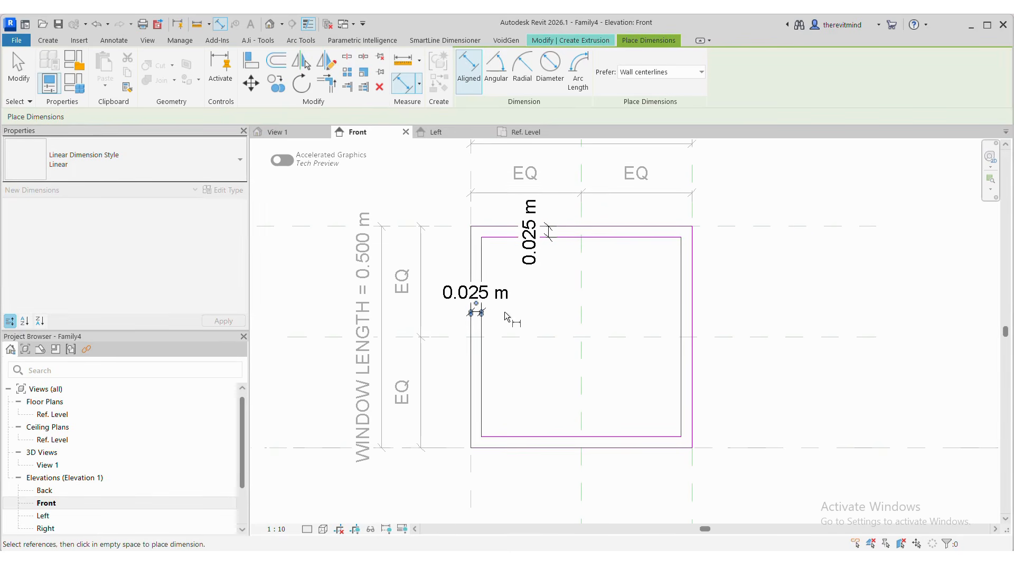
{"action": "left_click", "coordinate": [505, 311]}
Dimension the gap between the outer and inner rectangles along their bottom and right sides, and finish dimensioning.
{"action": "left_click", "coordinate": [562, 438]}
{"action": "left_click", "coordinate": [560, 469]}
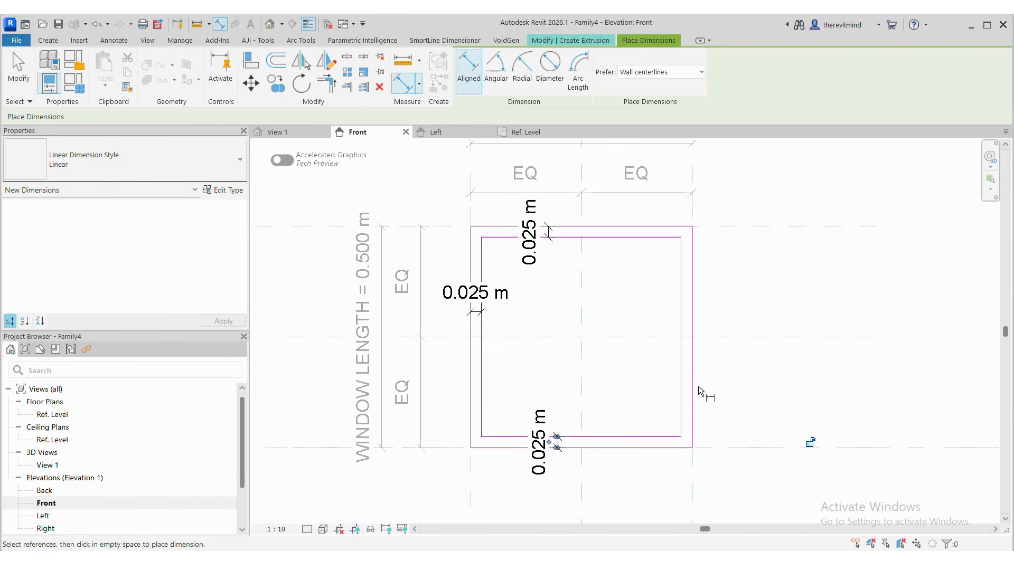
{"action": "left_click", "coordinate": [692, 386]}
{"action": "left_click", "coordinate": [682, 398]}
{"action": "left_click", "coordinate": [740, 390]}
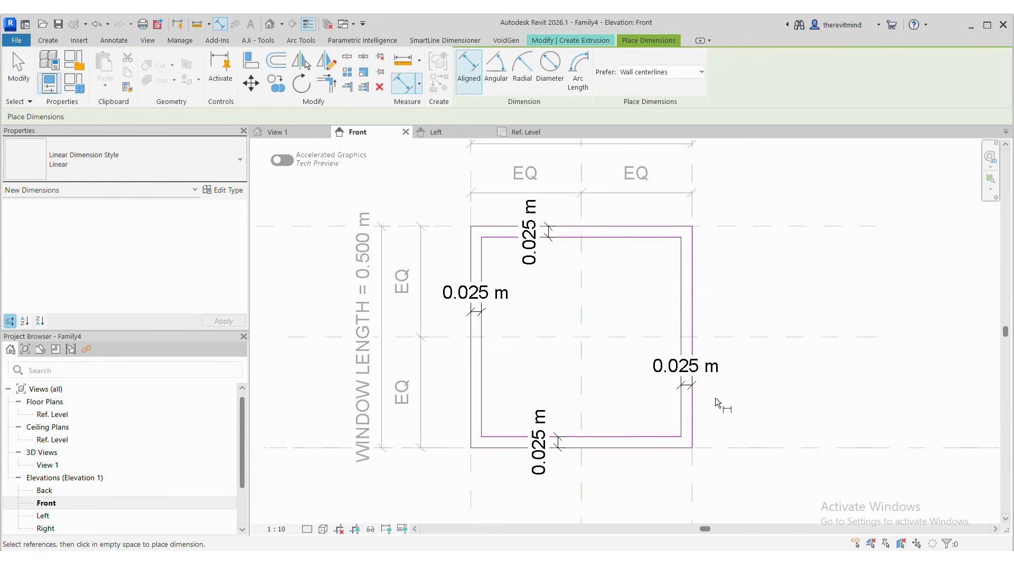
{"action": "key", "text": "Escape"}
{"action": "key", "text": "Escape"}
Label the right-side frame gap dimension with a new instance family parameter named WINDOW THICKNESS.
{"action": "left_click", "coordinate": [685, 376]}
{"action": "left_click", "coordinate": [582, 67]}
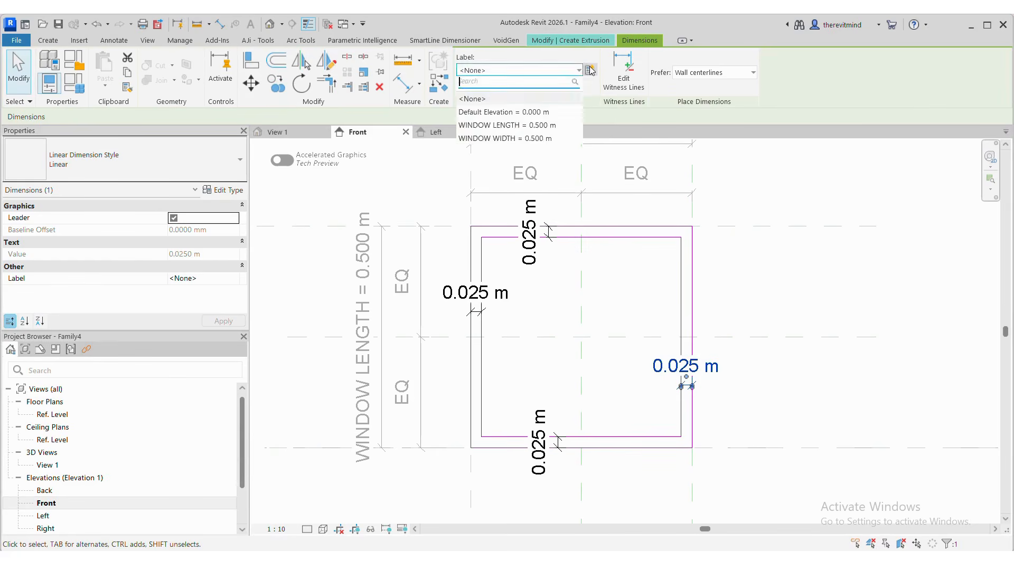
{"action": "left_click", "coordinate": [590, 71]}
{"action": "left_click", "coordinate": [263, 345]}
{"action": "left_click", "coordinate": [221, 315]}
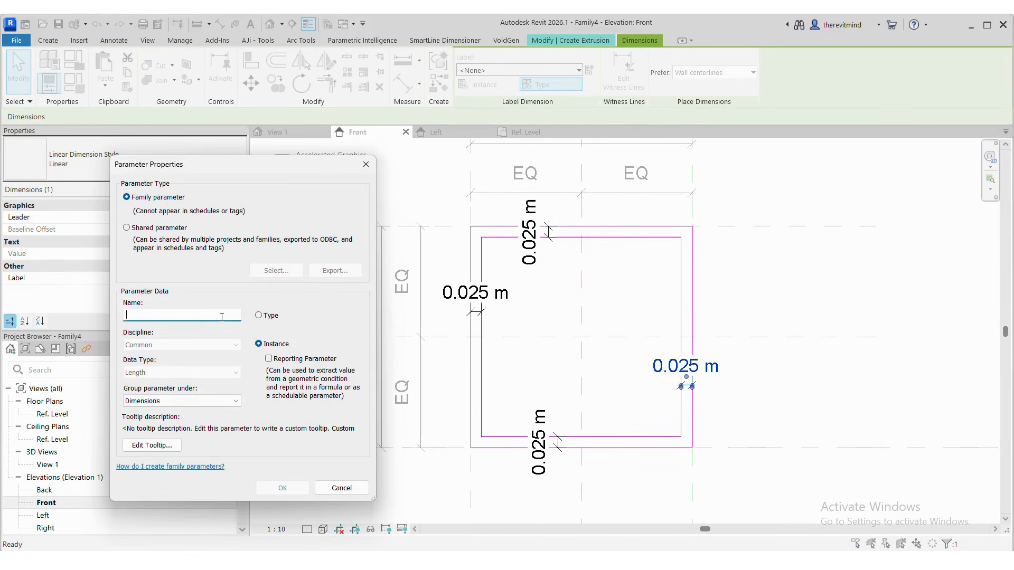
{"action": "type", "text": "WINDOW THIKNESS"}
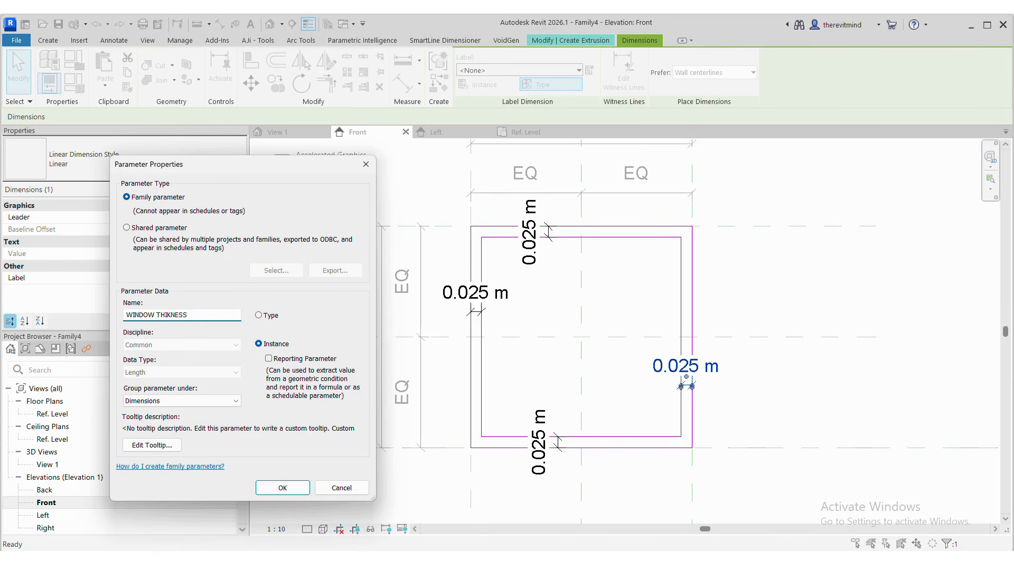
{"action": "double_click", "coordinate": [222, 317]}
{"action": "type", "text": "THICKNESS"}
{"action": "key", "text": "Return"}
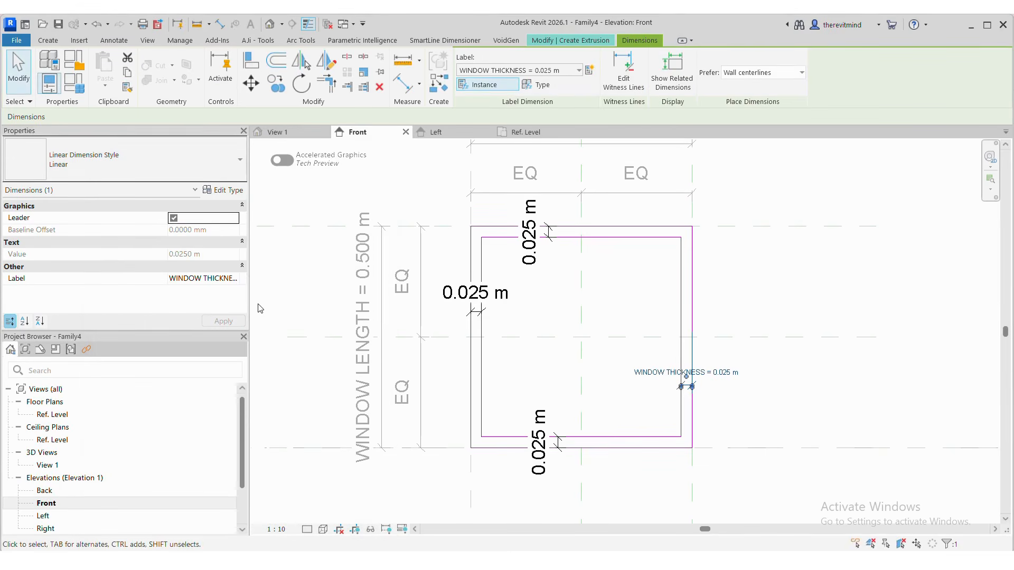
{"action": "left_click", "coordinate": [620, 377]}
Assign the WINDOW THICKNESS label to the bottom, left and top gap dimensions and finish the extrusion sketch.
{"action": "left_click", "coordinate": [540, 428]}
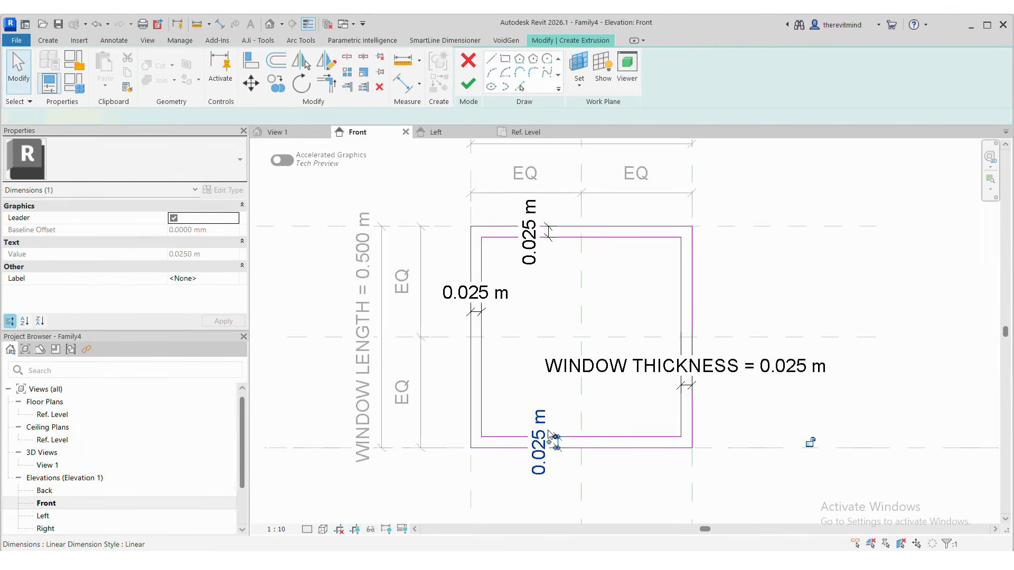
{"action": "left_click", "coordinate": [476, 301], "text": "ctrl"}
{"action": "left_click", "coordinate": [532, 264], "text": "ctrl"}
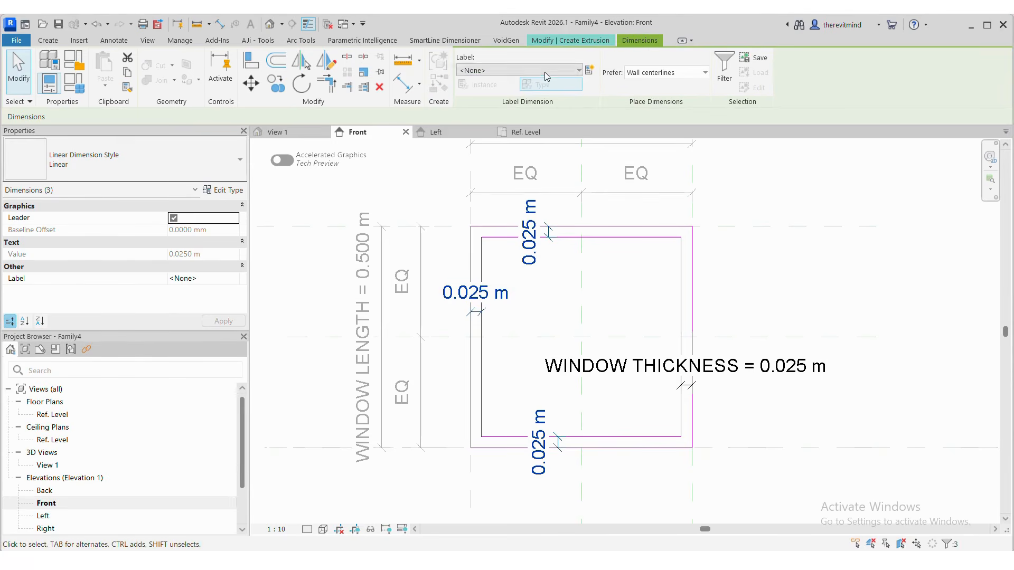
{"action": "left_click", "coordinate": [579, 71]}
{"action": "left_click", "coordinate": [507, 139]}
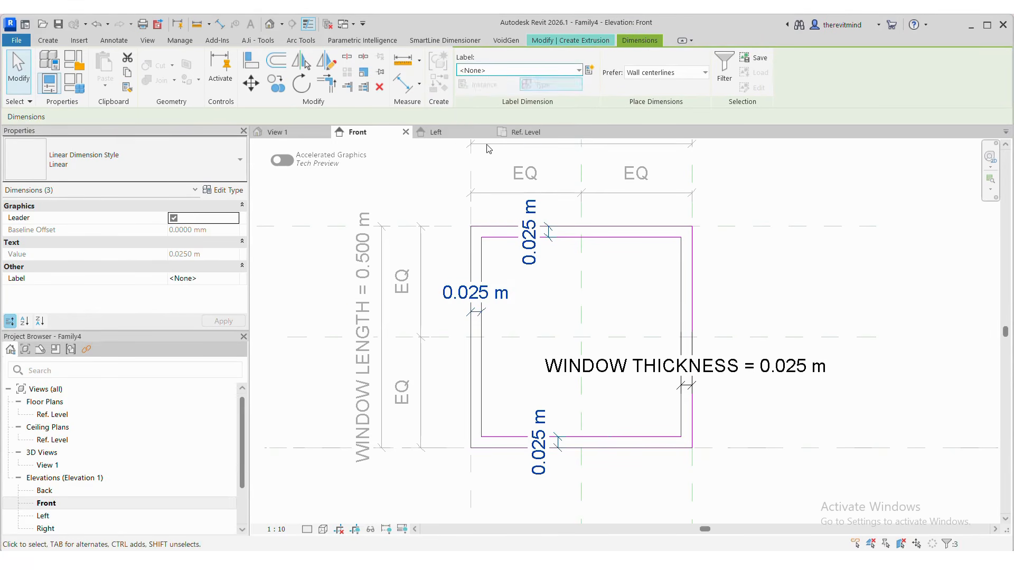
{"action": "key", "text": "Escape"}
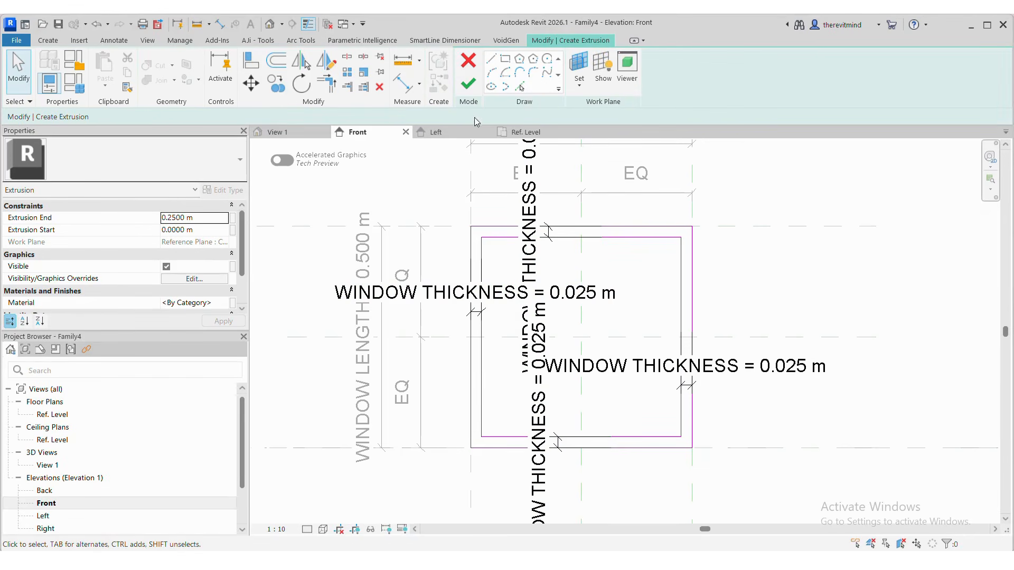
{"action": "left_click", "coordinate": [468, 84]}
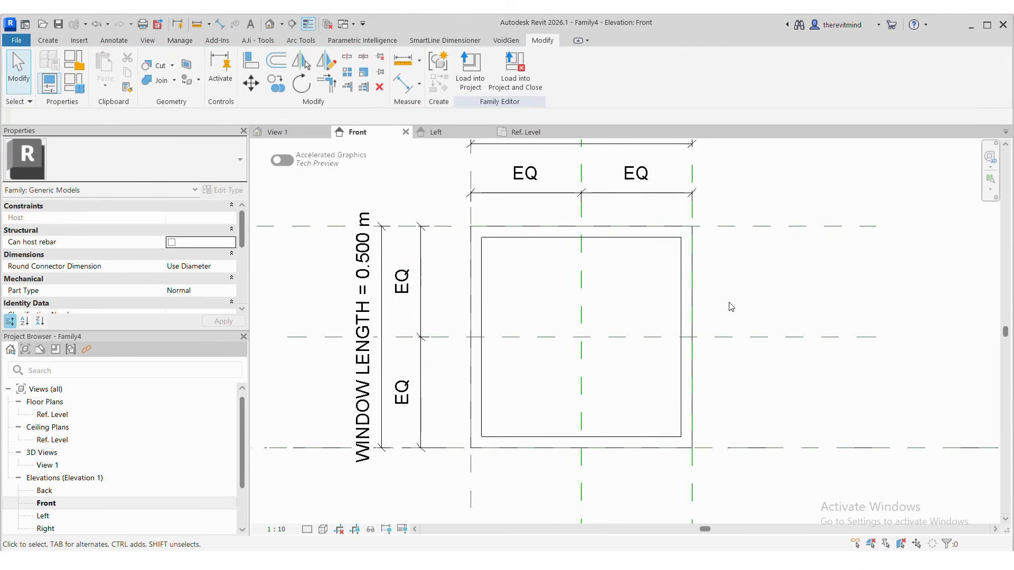
Draw a horizontal reference plane just below the frame in the Ref. Level floor plan.
{"action": "double_click", "coordinate": [55, 415]}
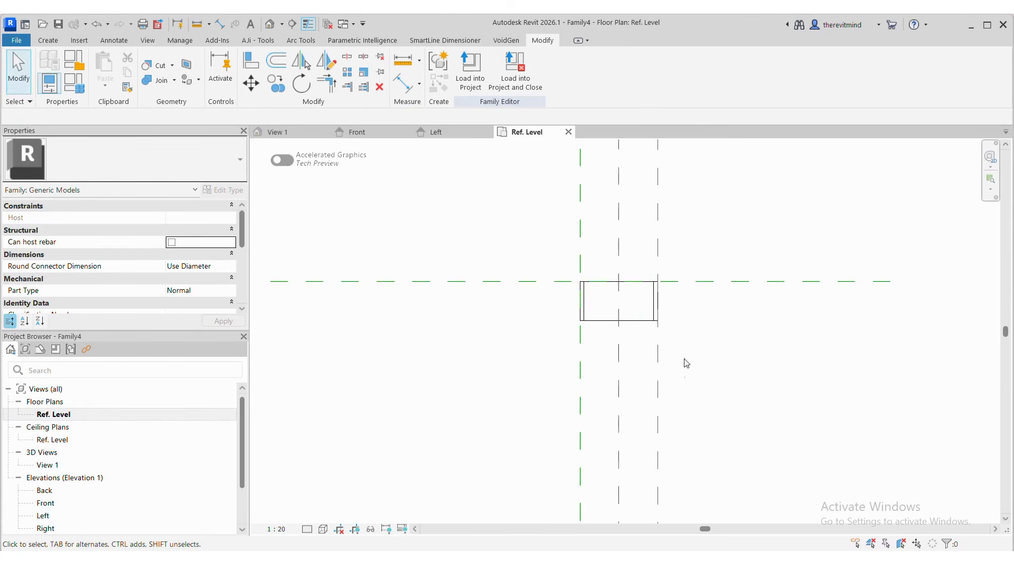
{"action": "key", "text": "r"}
{"action": "key", "text": "p"}
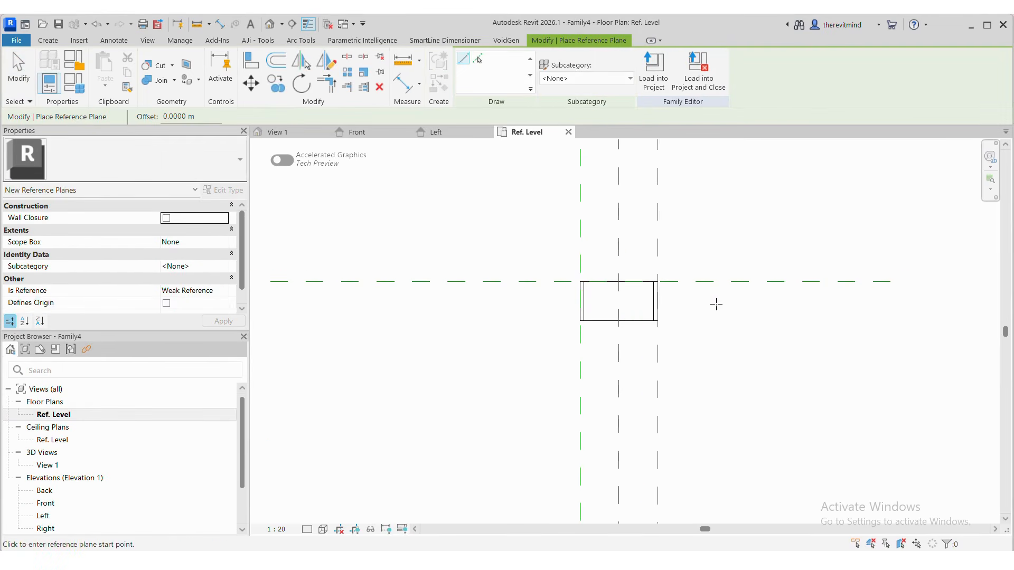
{"action": "left_click", "coordinate": [713, 304]}
{"action": "key", "text": "Escape"}
{"action": "left_click", "coordinate": [715, 326]}
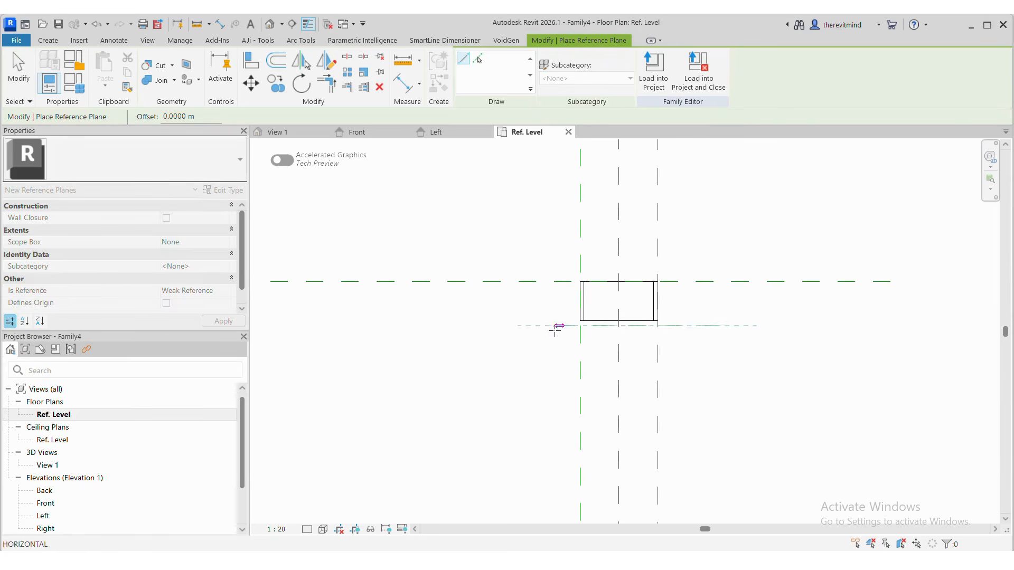
{"action": "left_click", "coordinate": [531, 326]}
Dimension the distance between the new reference plane and the horizontal plane along the frame's upper edge.
{"action": "left_click", "coordinate": [408, 84]}
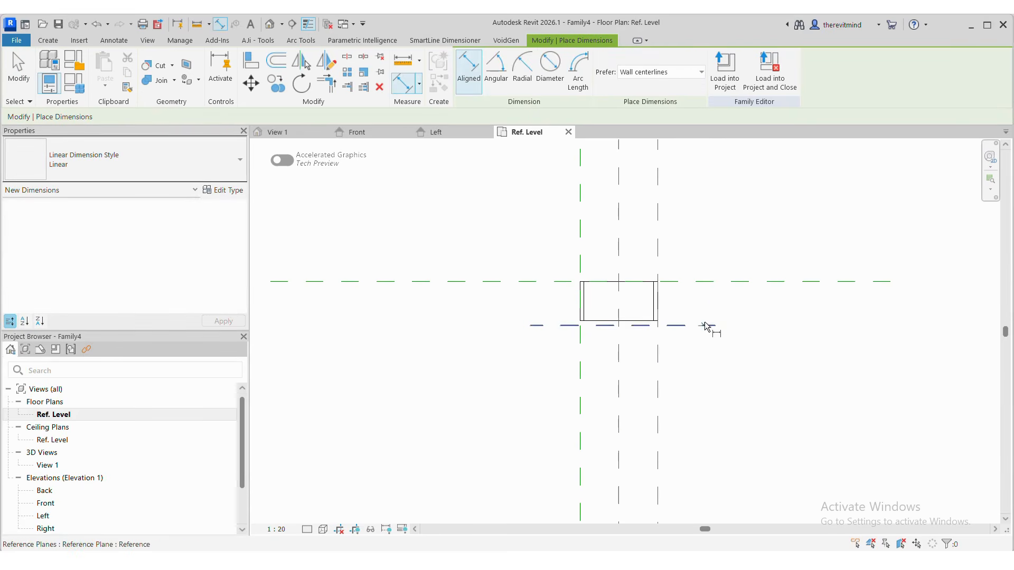
{"action": "left_click", "coordinate": [703, 326]}
{"action": "left_click", "coordinate": [696, 283]}
{"action": "scroll", "coordinate": [714, 351], "scroll_direction": "up", "scroll_amount": 1}
{"action": "left_click", "coordinate": [713, 351]}
{"action": "key", "text": "Escape"}
{"action": "key", "text": "Escape"}
Label the distance between the two horizontal reference planes with a new instance parameter named WINDOW DEPTH.
{"action": "left_click", "coordinate": [707, 302]}
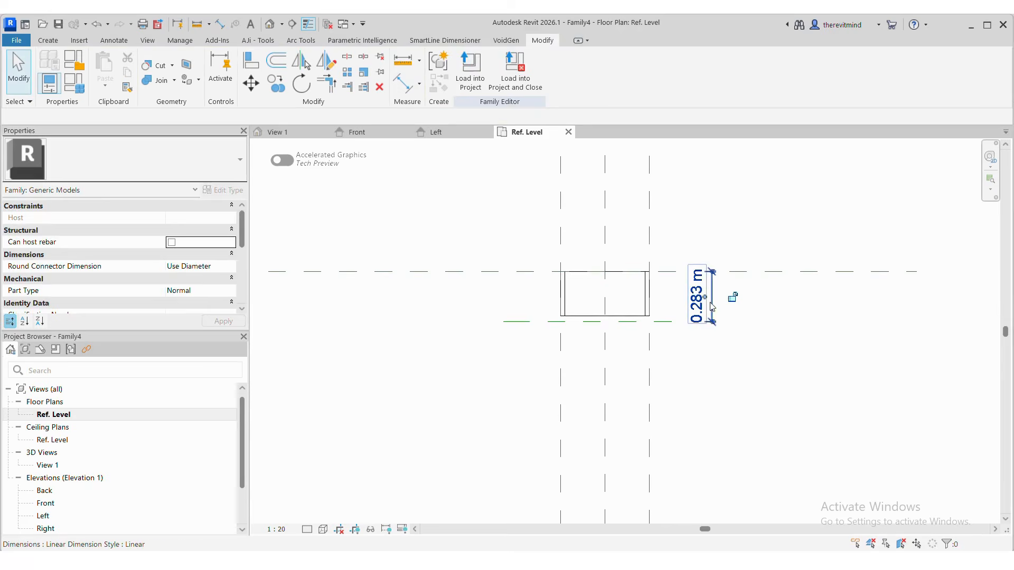
{"action": "left_click", "coordinate": [590, 71]}
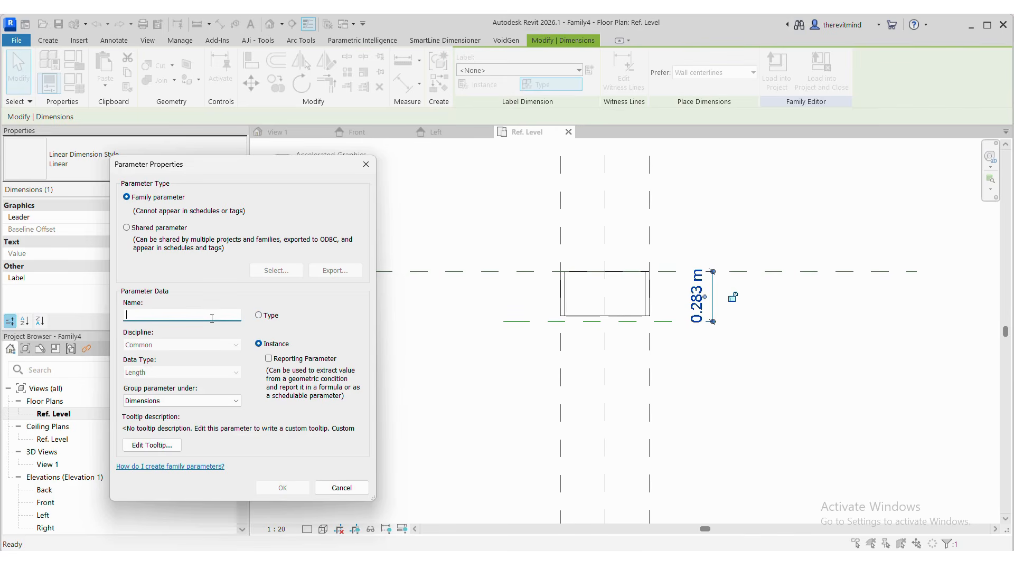
{"action": "type", "text": "WINDOW DEPTH"}
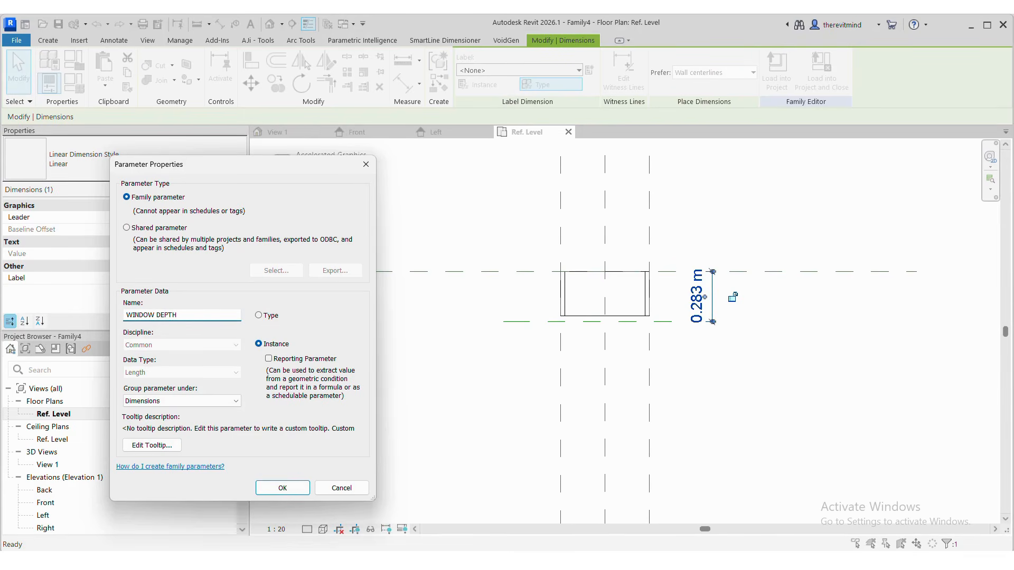
{"action": "key", "text": "Return"}
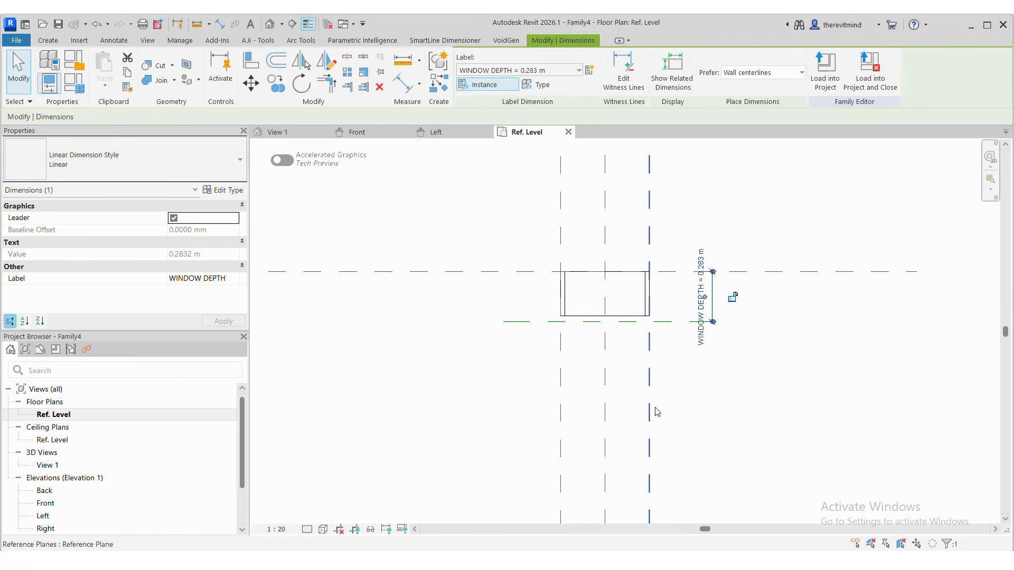
{"action": "key", "text": "Escape"}
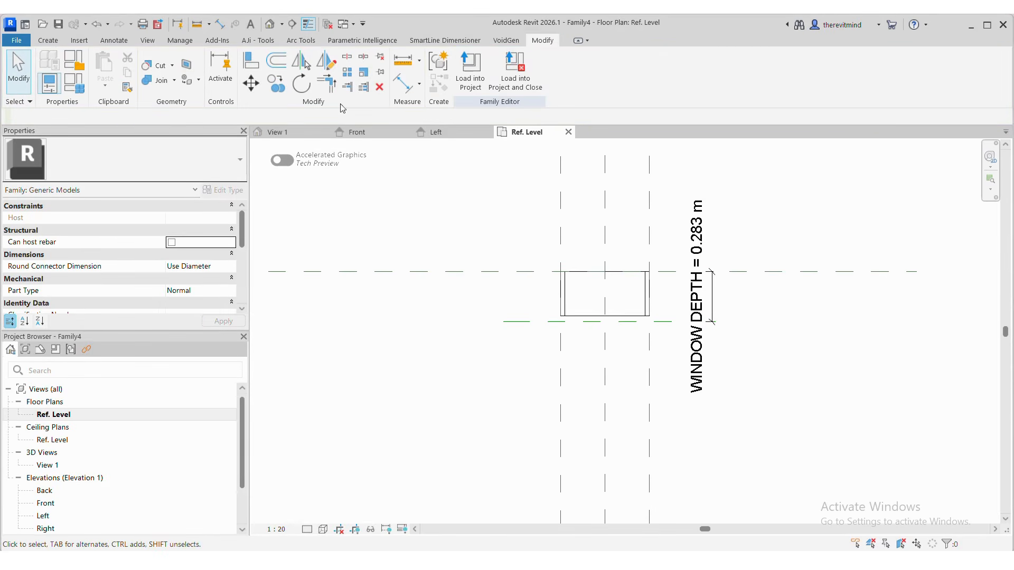
Align and lock the frame's lower edge in plan to the new horizontal reference plane.
{"action": "left_click", "coordinate": [251, 59]}
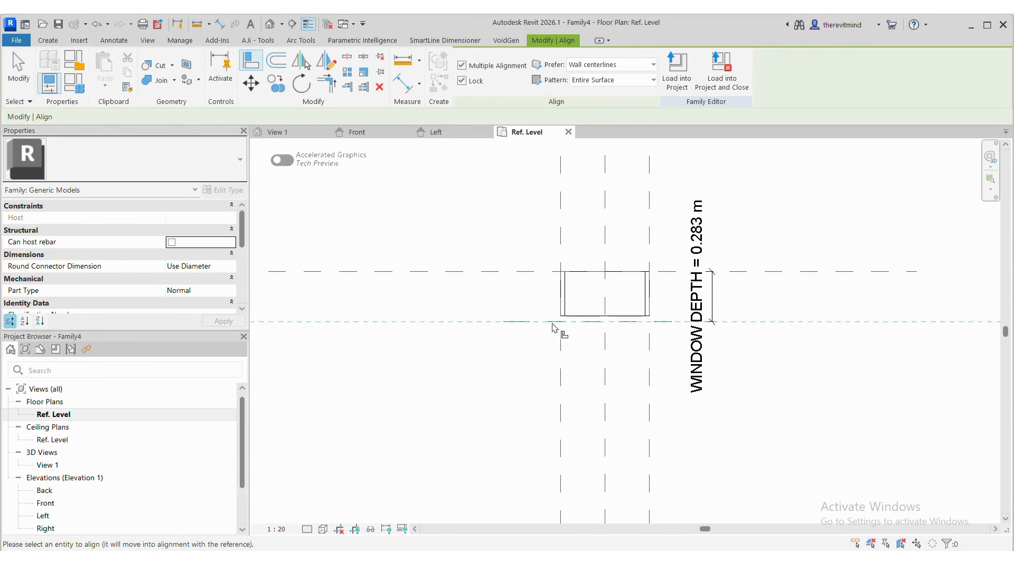
{"action": "left_click", "coordinate": [580, 317]}
{"action": "left_click", "coordinate": [581, 317]}
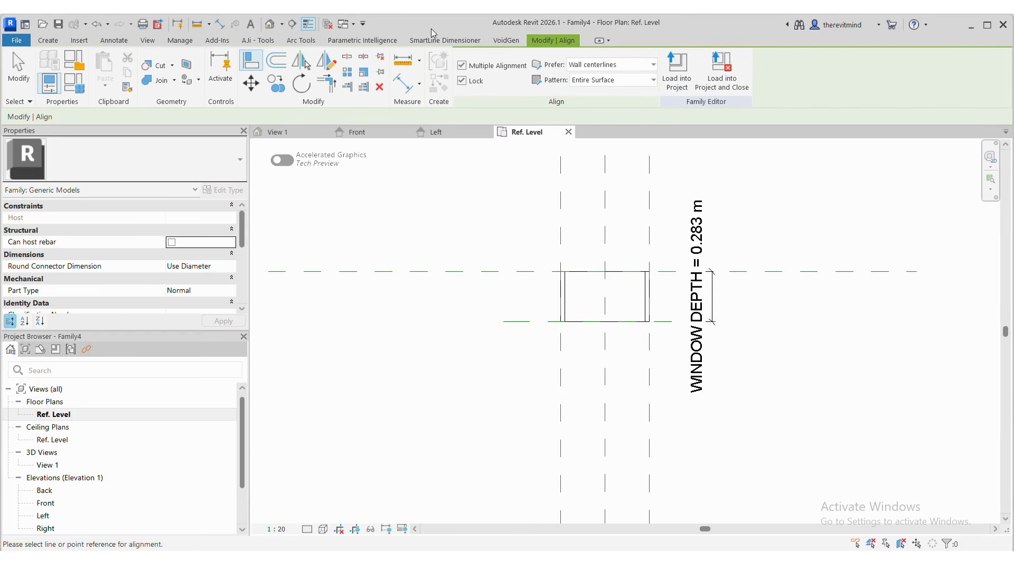
{"action": "scroll", "coordinate": [369, 301], "scroll_direction": "down", "scroll_amount": 1}
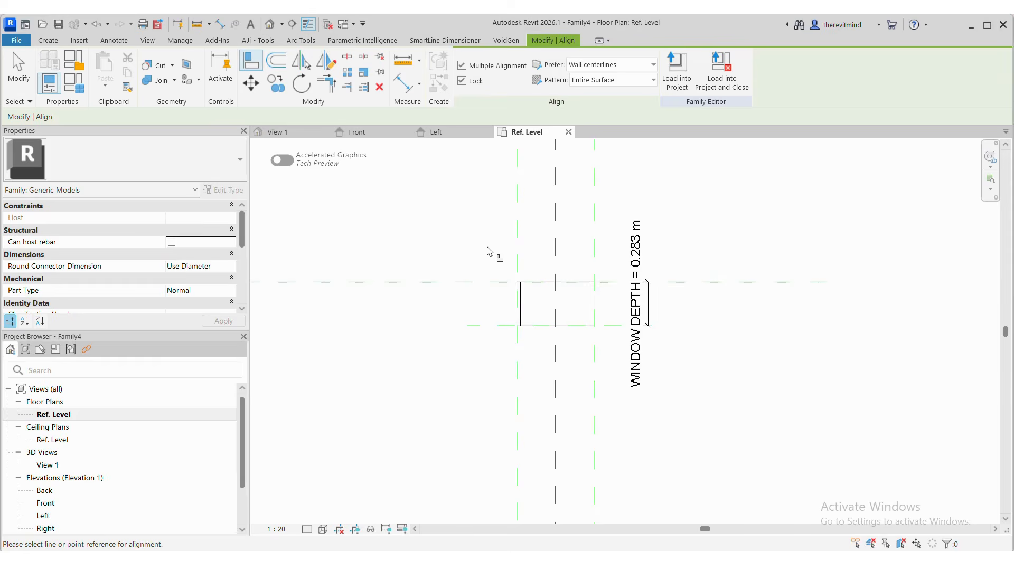
{"action": "middle_click_drag", "start_coordinate": [487, 251], "coordinate": [469, 278]}
{"action": "key", "text": "Escape"}
{"action": "key", "text": "Escape"}
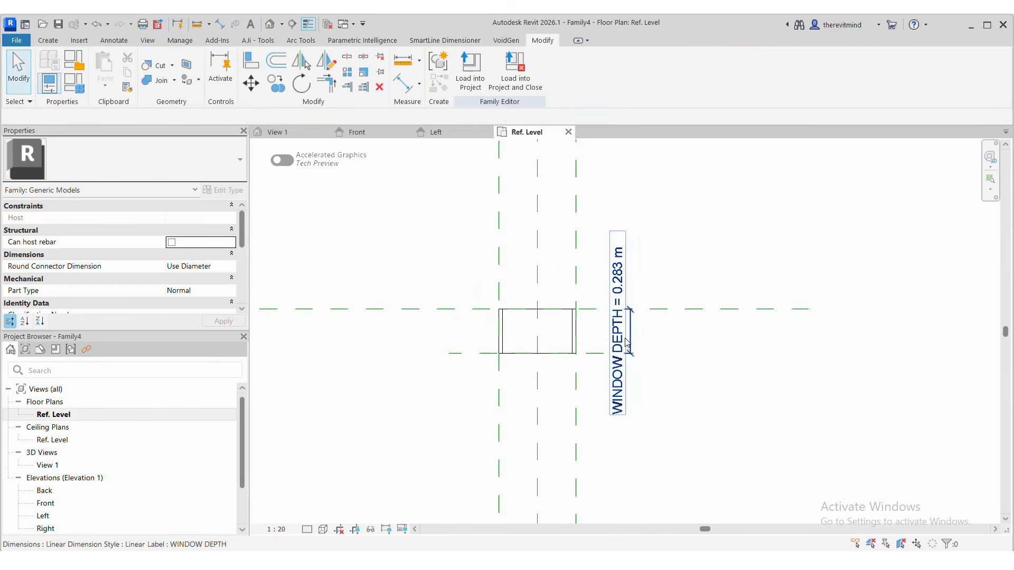
Open the default 3D view and set its visual style to Consistent Colors.
{"action": "left_click", "coordinate": [270, 24]}
{"action": "scroll", "coordinate": [618, 363], "scroll_direction": "down", "scroll_amount": 2}
{"action": "middle_click_drag", "start_coordinate": [752, 340], "coordinate": [340, 500], "text": "shift"}
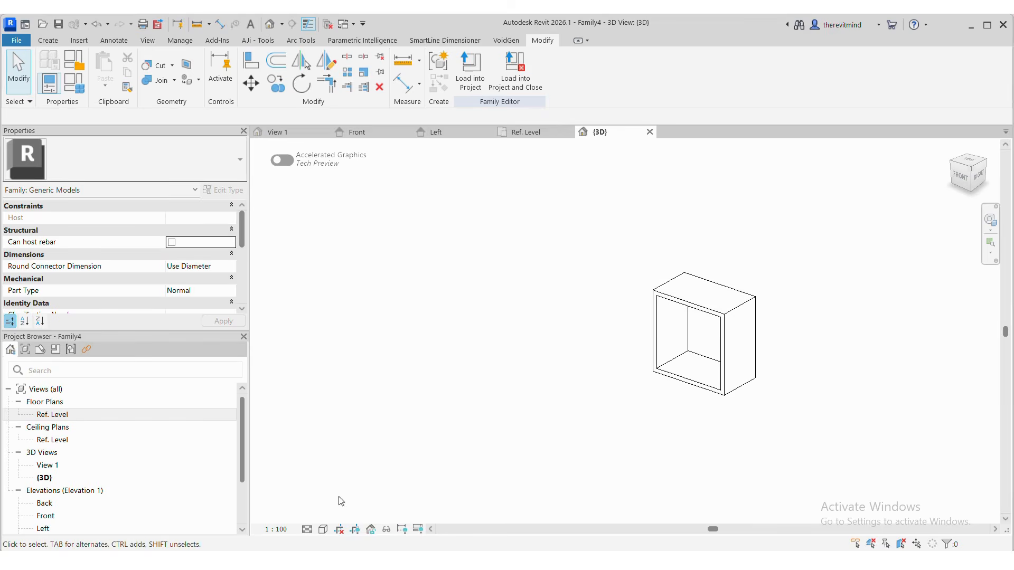
{"action": "left_click", "coordinate": [323, 529]}
{"action": "left_click", "coordinate": [370, 489]}
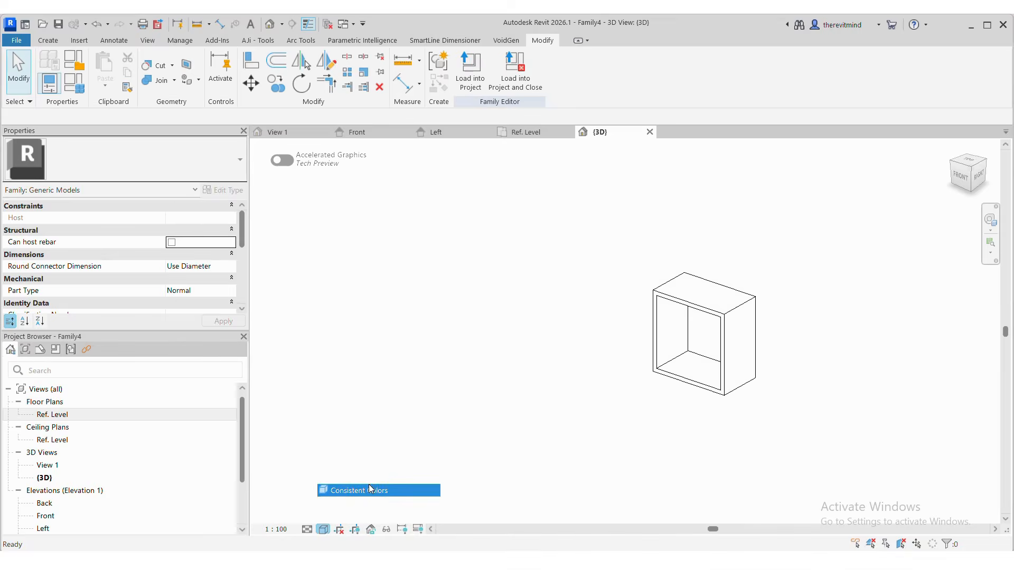
Test the family with WINDOW THICKNESS set to 1 m in Family Types, and undo the change.
{"action": "left_click", "coordinate": [84, 83]}
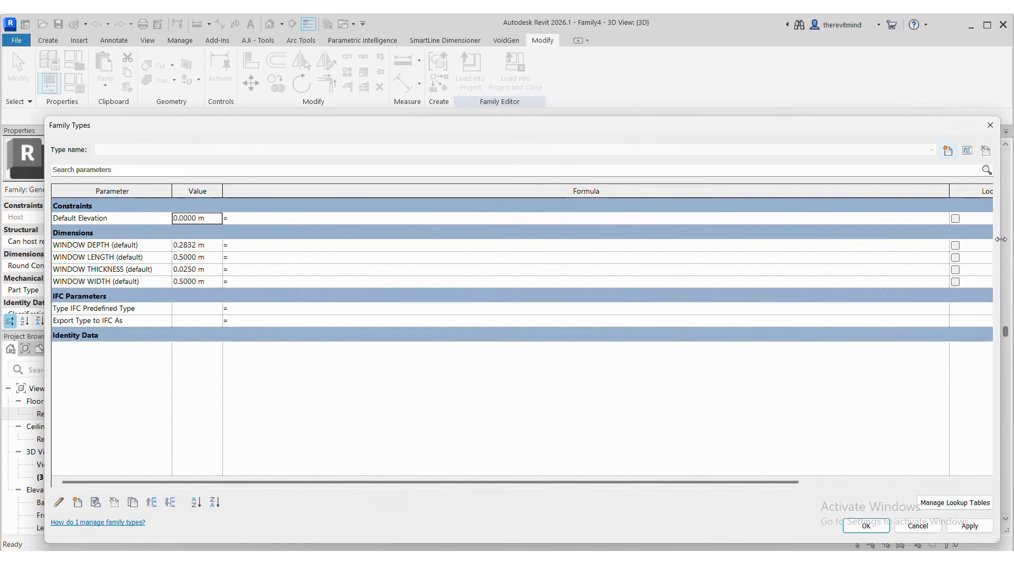
{"action": "left_click_drag", "start_coordinate": [1002, 240], "coordinate": [332, 263]}
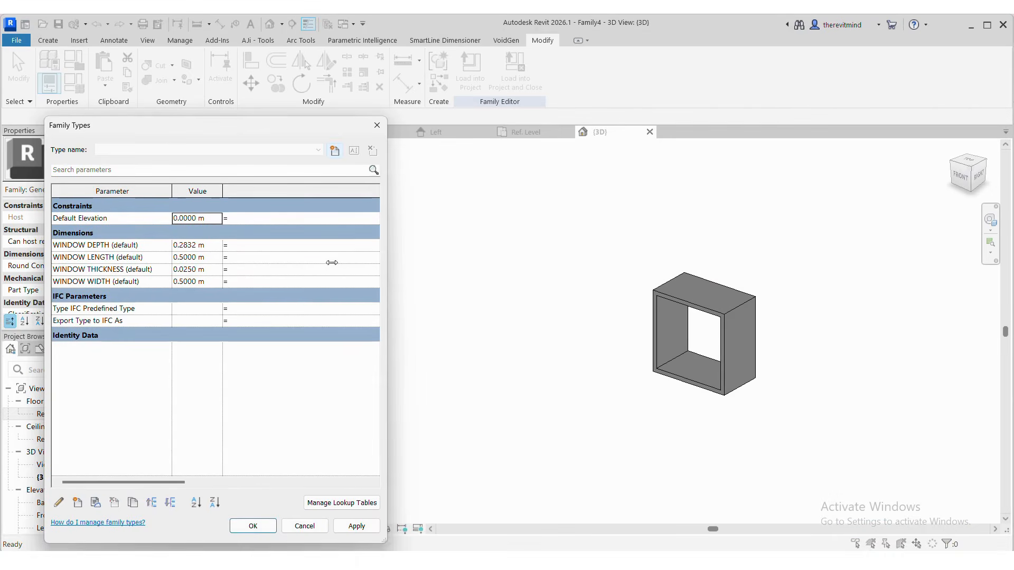
{"action": "left_click", "coordinate": [209, 271]}
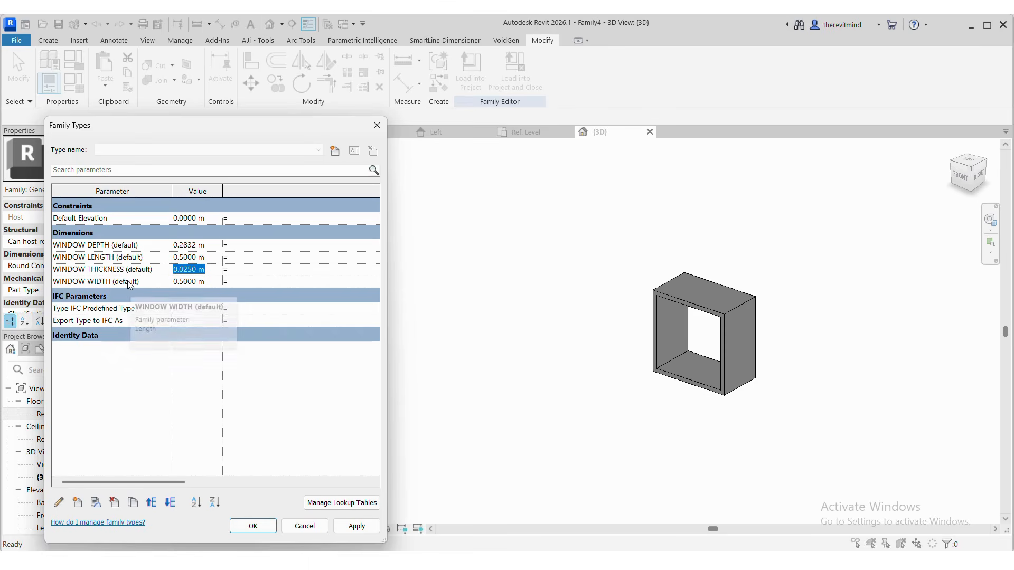
{"action": "type", "text": "1"}
{"action": "key", "text": "Return"}
{"action": "left_click", "coordinate": [378, 530]}
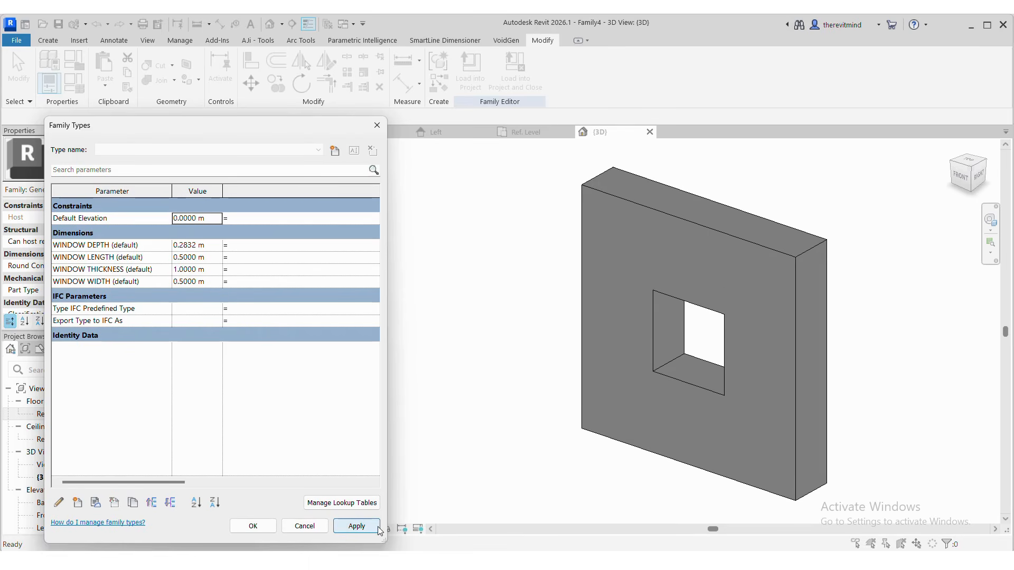
{"action": "key", "text": "Escape"}
{"action": "left_click", "coordinate": [96, 26]}
Set WINDOW LENGTH to 1 m in Family Types and apply it to test the frame.
{"action": "left_click", "coordinate": [80, 86]}
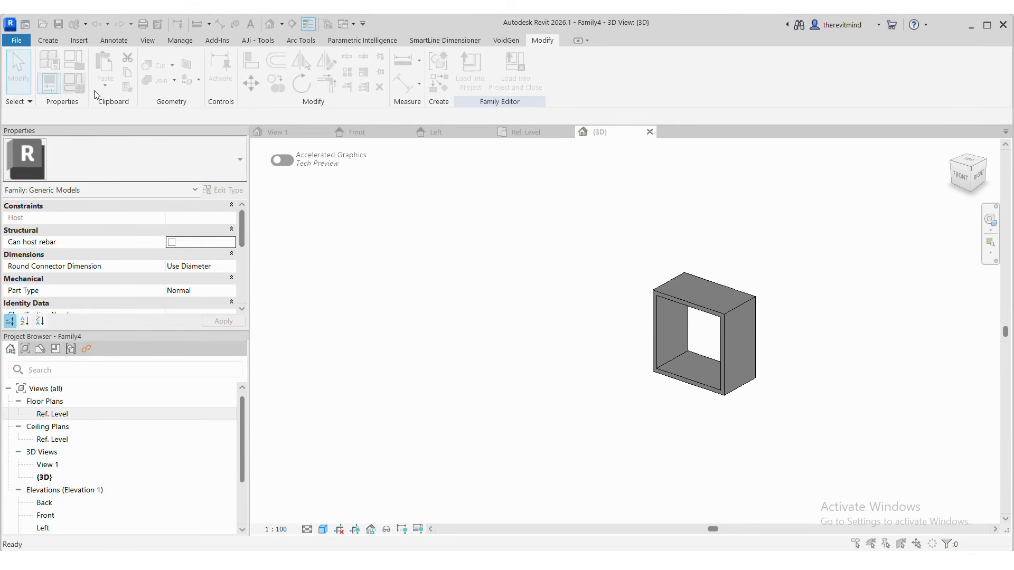
{"action": "left_click", "coordinate": [211, 259]}
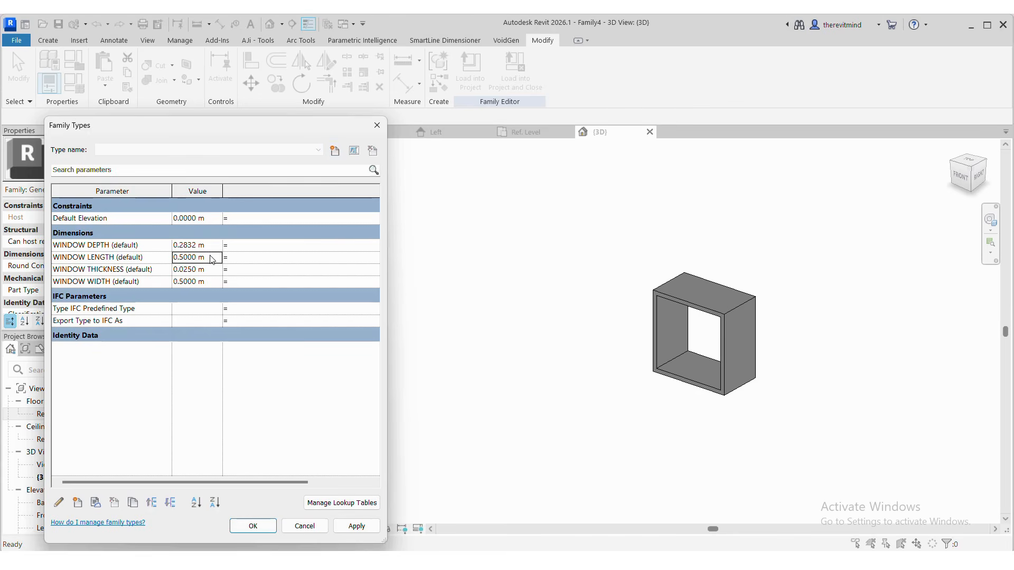
{"action": "left_click", "coordinate": [211, 259]}
{"action": "type", "text": "1"}
{"action": "left_click", "coordinate": [188, 281]}
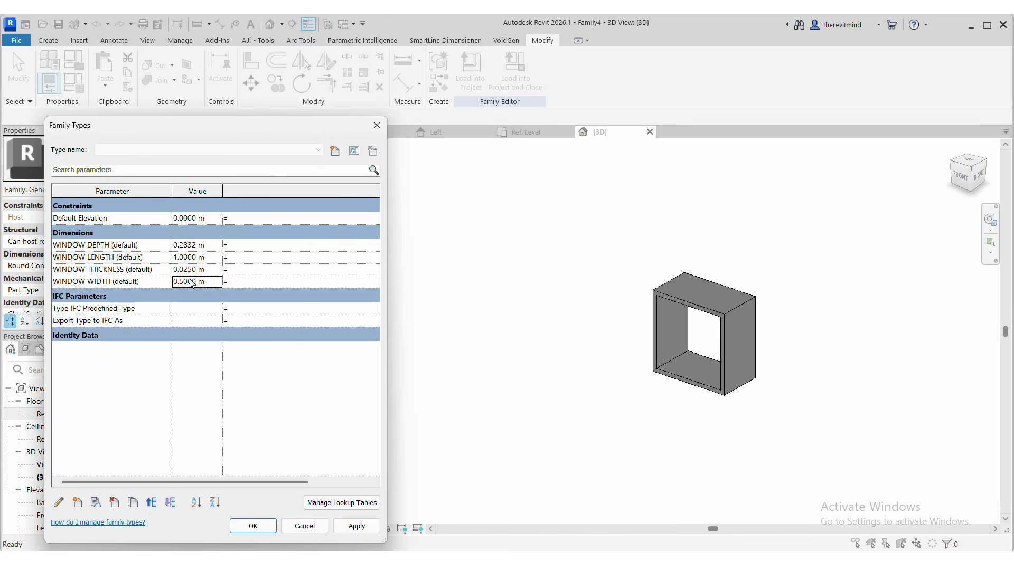
{"action": "left_click", "coordinate": [350, 526]}
Set WINDOW WIDTH to 1 m, apply it and close Family Types.
{"action": "left_click", "coordinate": [207, 271]}
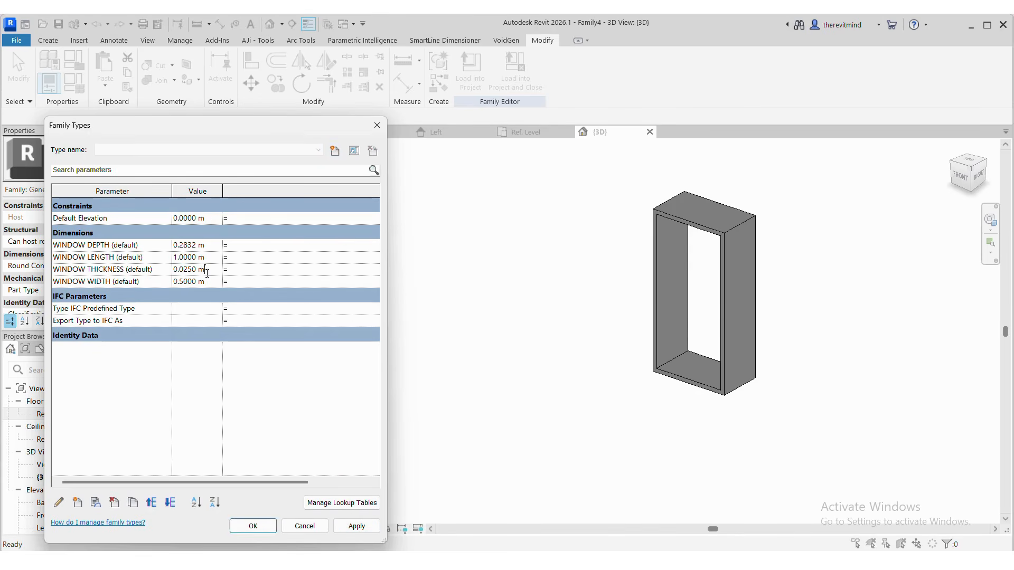
{"action": "left_click", "coordinate": [210, 280]}
{"action": "type", "text": "1."}
{"action": "left_click", "coordinate": [351, 527]}
{"action": "left_click", "coordinate": [255, 527]}
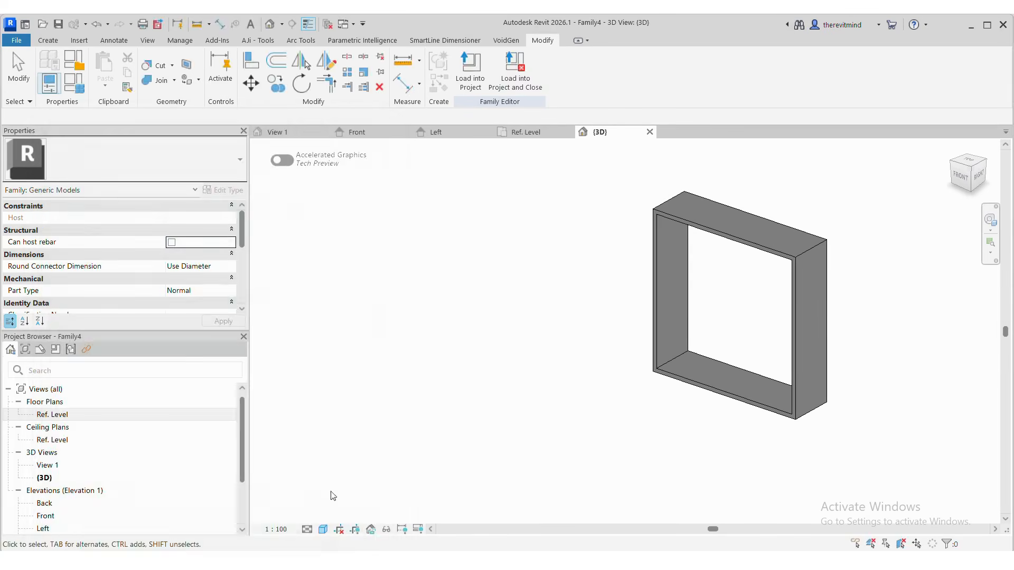
Undo the test changes to window width and length, and close all inactive views.
{"action": "left_click", "coordinate": [100, 24]}
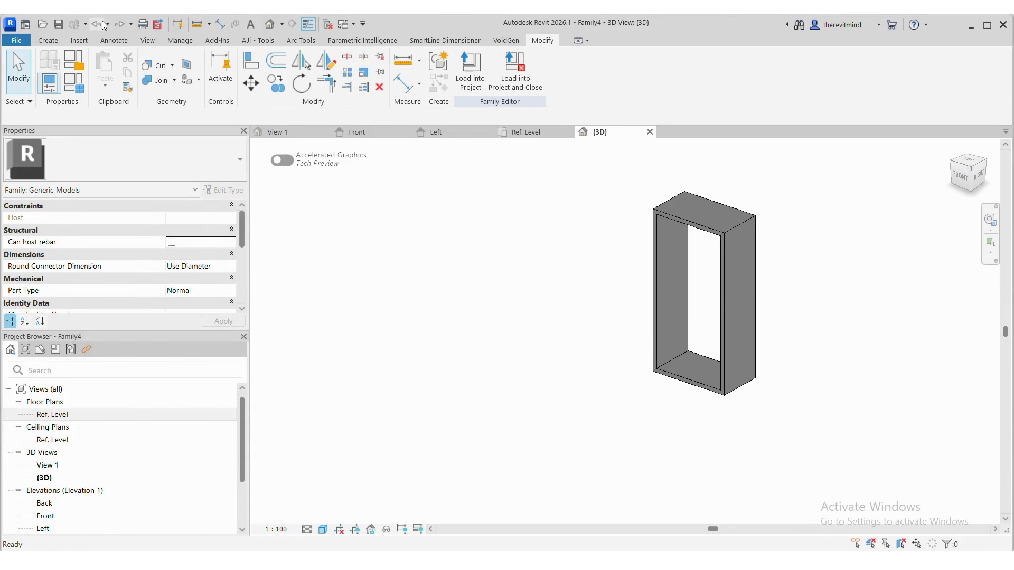
{"action": "left_click", "coordinate": [100, 25]}
{"action": "left_click", "coordinate": [328, 24]}
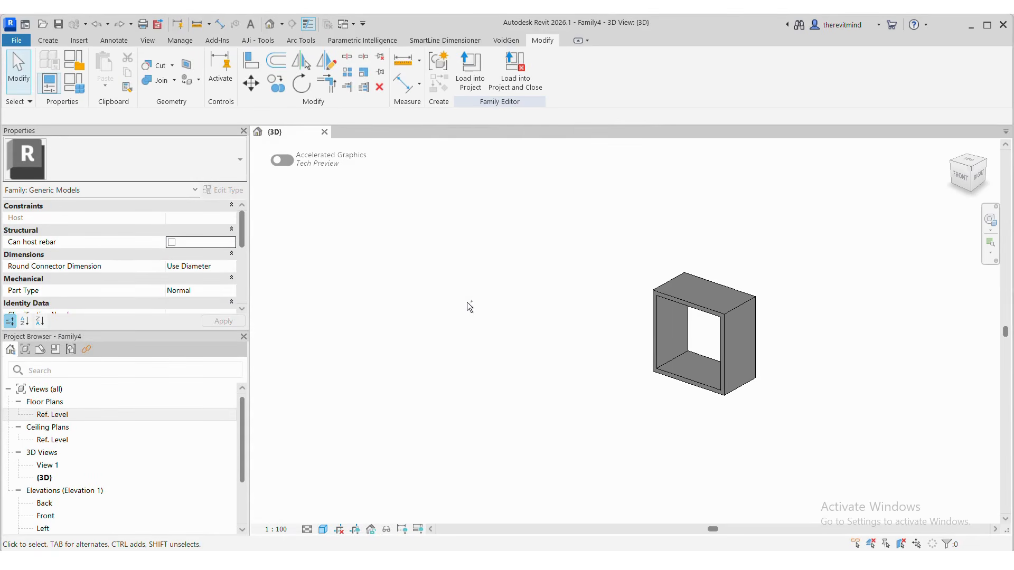
Save the window frame family in Documents under the file name WINDOW TEST 1.
{"action": "key", "text": "ctrl+s"}
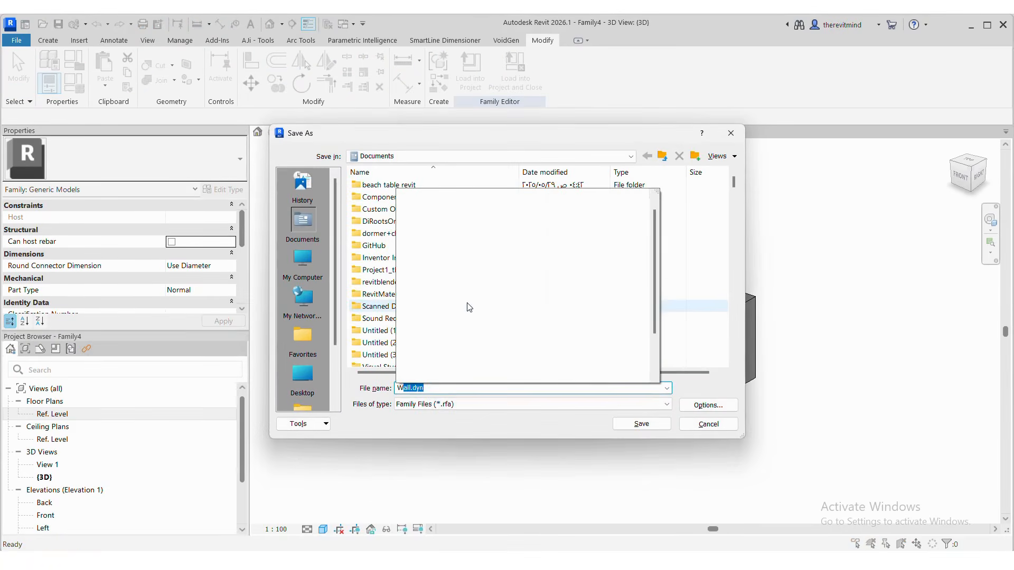
{"action": "type", "text": "WINDOW "}
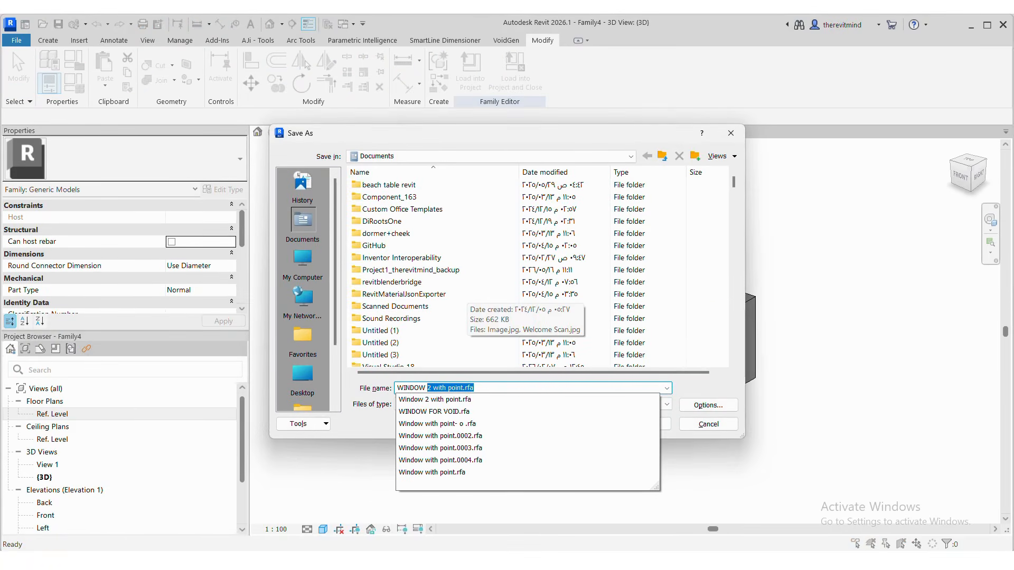
{"action": "type", "text": "TEST "}
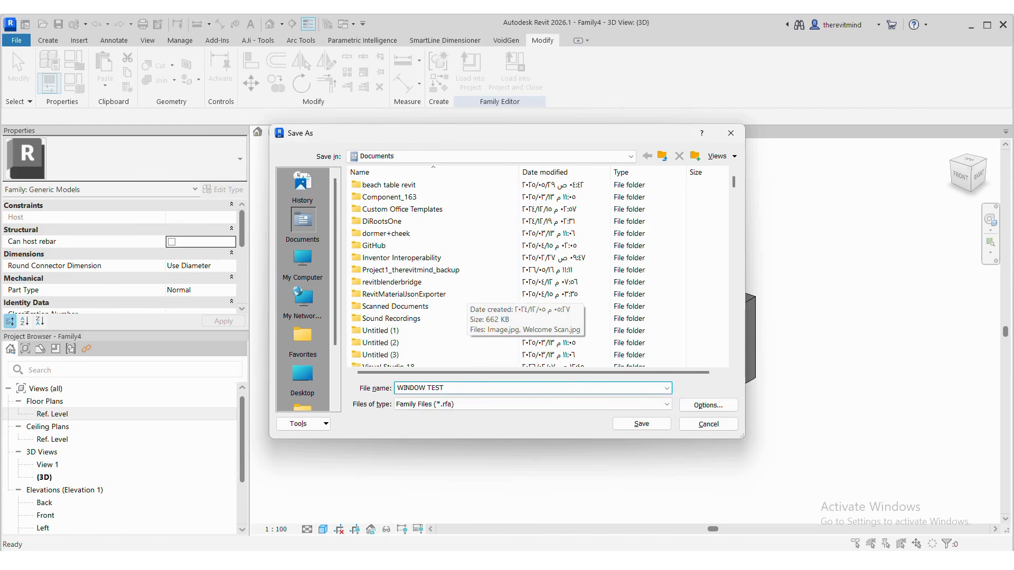
{"action": "type", "text": "1"}
{"action": "key", "text": "Return"}
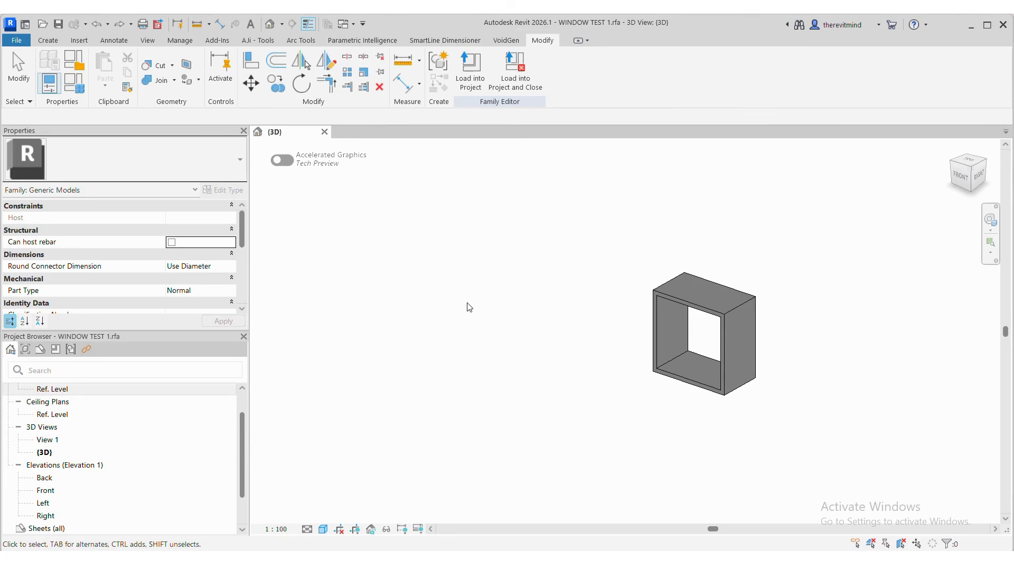
Create a new family from the Metric Curtain Wall Panel.rft template.
{"action": "left_click", "coordinate": [16, 41]}
{"action": "mouse_move", "coordinate": [81, 82]}
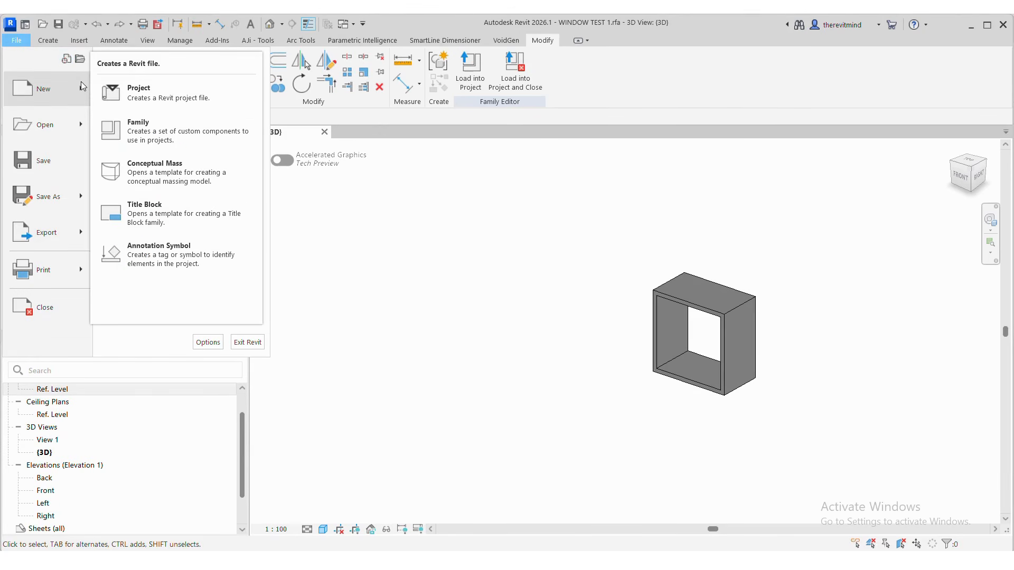
{"action": "left_click", "coordinate": [124, 123]}
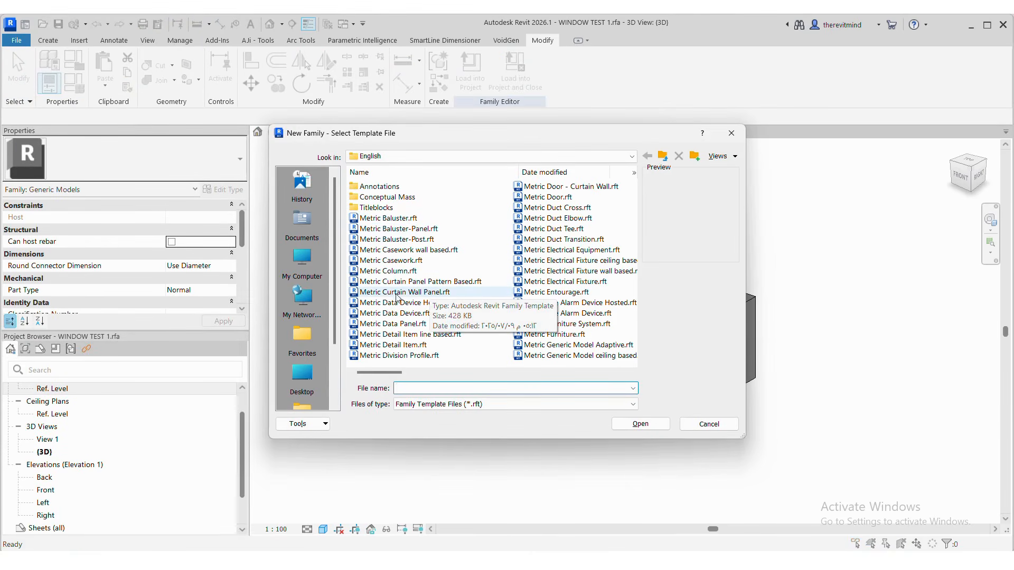
{"action": "left_click", "coordinate": [397, 293]}
{"action": "left_click", "coordinate": [622, 424]}
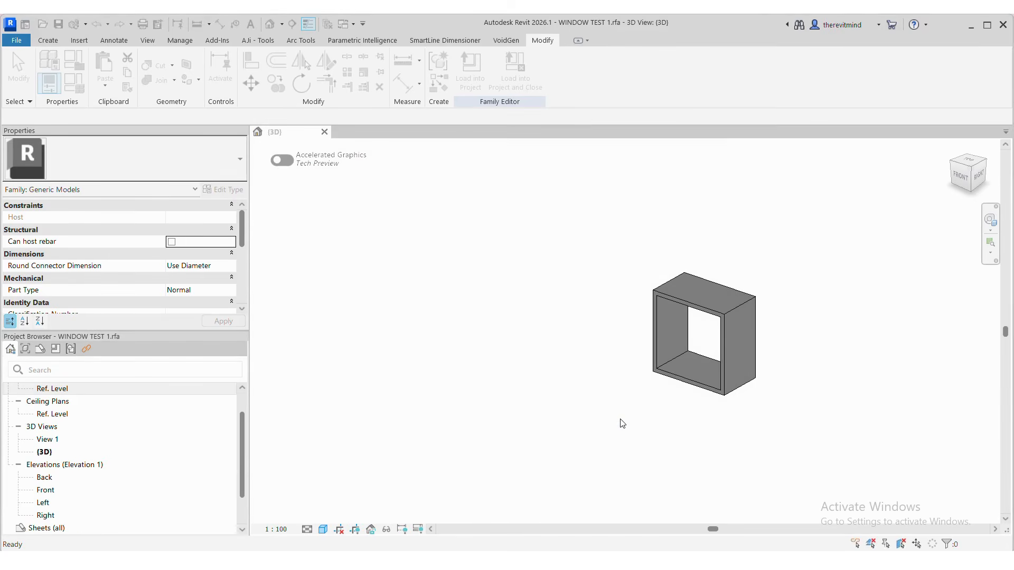
Set the project length units to meters with 3 decimal places and the m unit symbol.
{"action": "key", "text": "u"}
{"action": "key", "text": "n"}
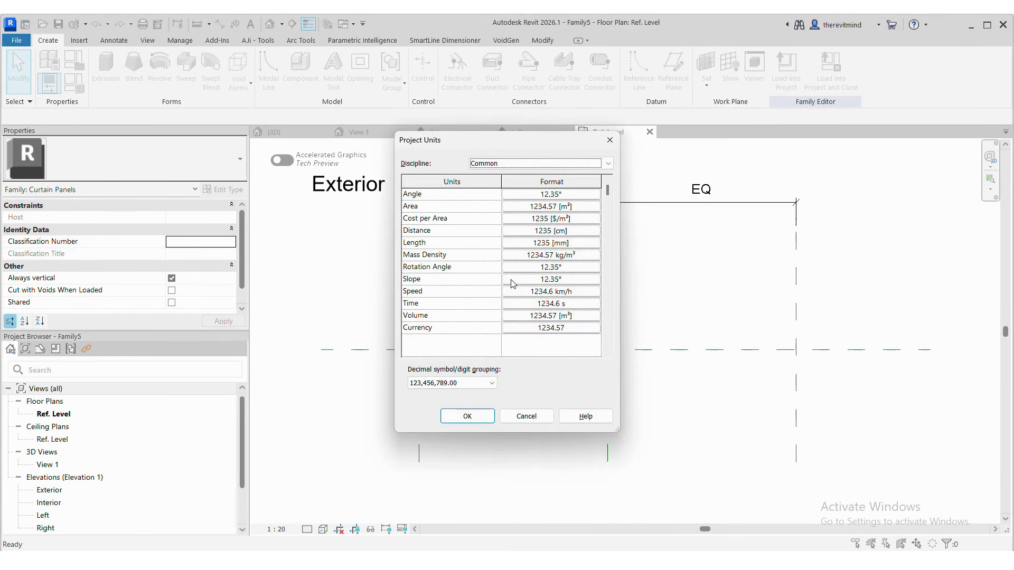
{"action": "left_click", "coordinate": [551, 242]}
{"action": "left_click", "coordinate": [415, 264]}
{"action": "left_click", "coordinate": [370, 297]}
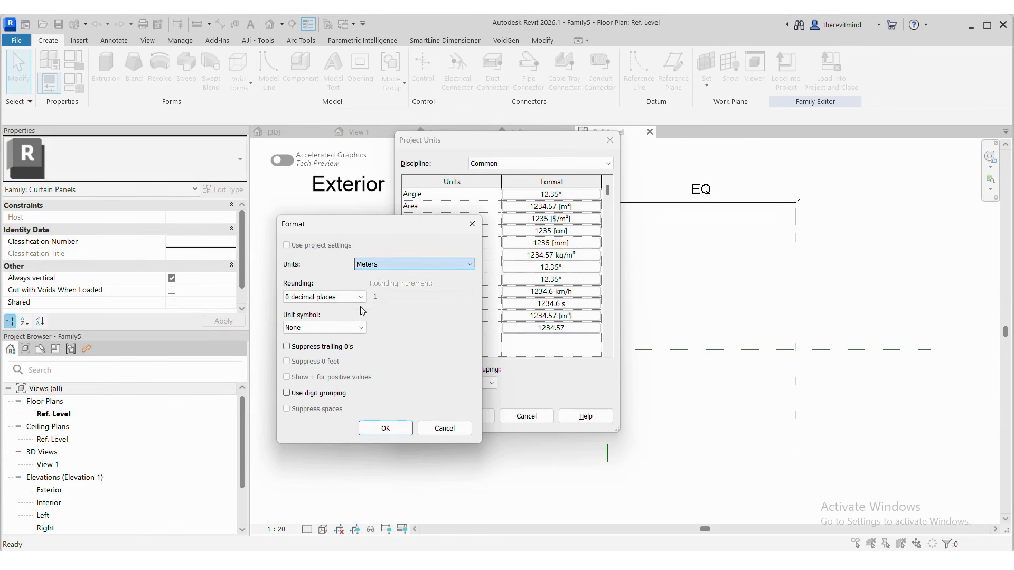
{"action": "left_click", "coordinate": [361, 297]}
{"action": "left_click", "coordinate": [328, 359]}
{"action": "left_click", "coordinate": [332, 327]}
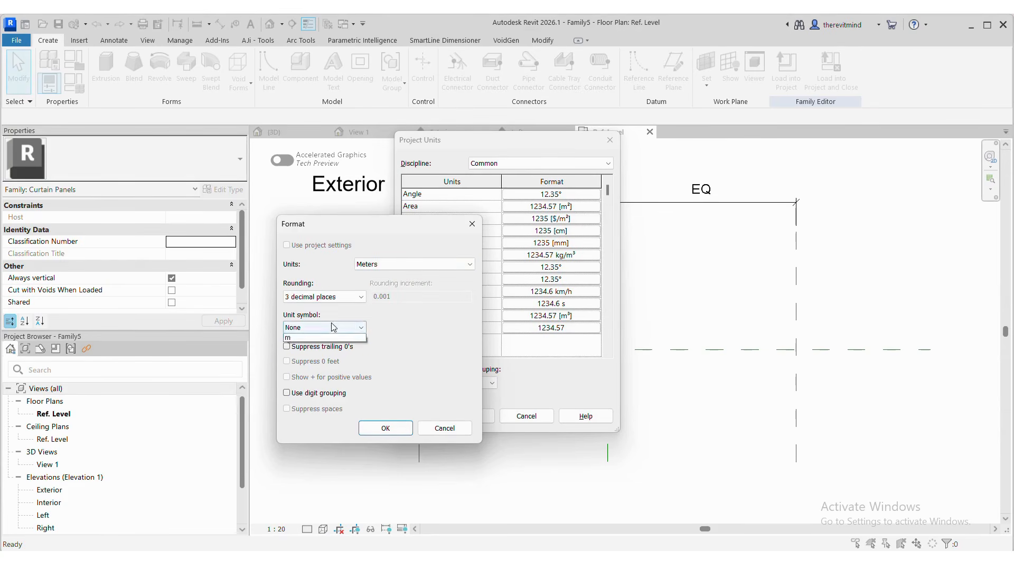
{"action": "left_click", "coordinate": [325, 338]}
{"action": "left_click", "coordinate": [385, 428]}
{"action": "key", "text": "Return"}
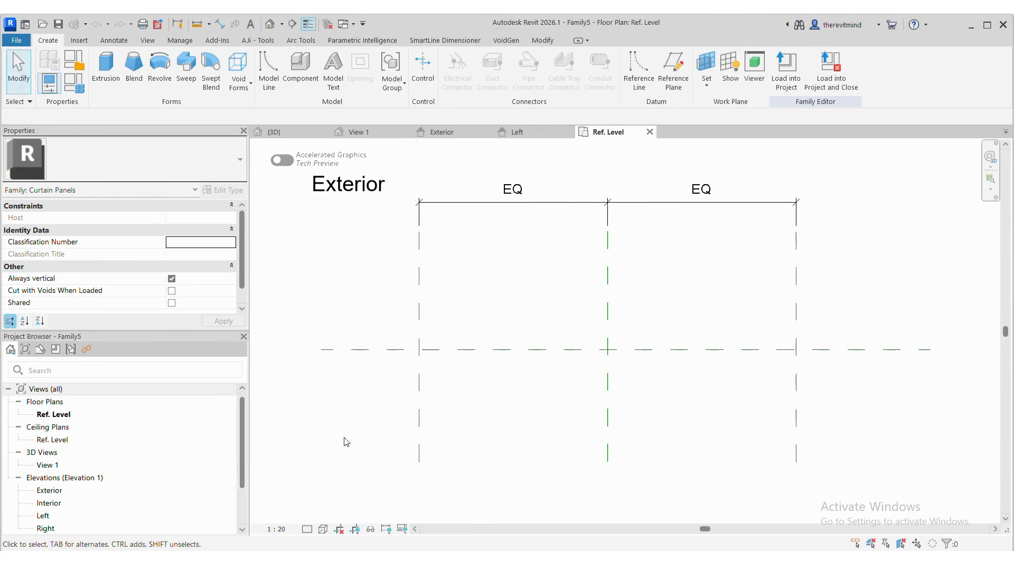
In the Exterior elevation, set the Top reference plane 2 m above Ref. Level and keep its height dimension permanently.
{"action": "double_click", "coordinate": [50, 490]}
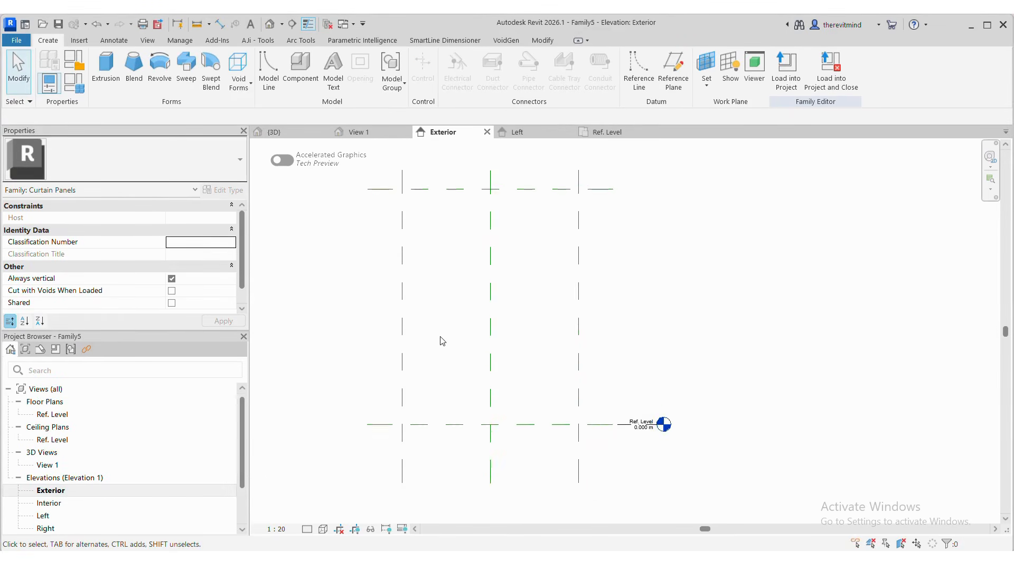
{"action": "scroll", "coordinate": [629, 335], "scroll_direction": "down", "scroll_amount": 3}
{"action": "left_click", "coordinate": [576, 233]}
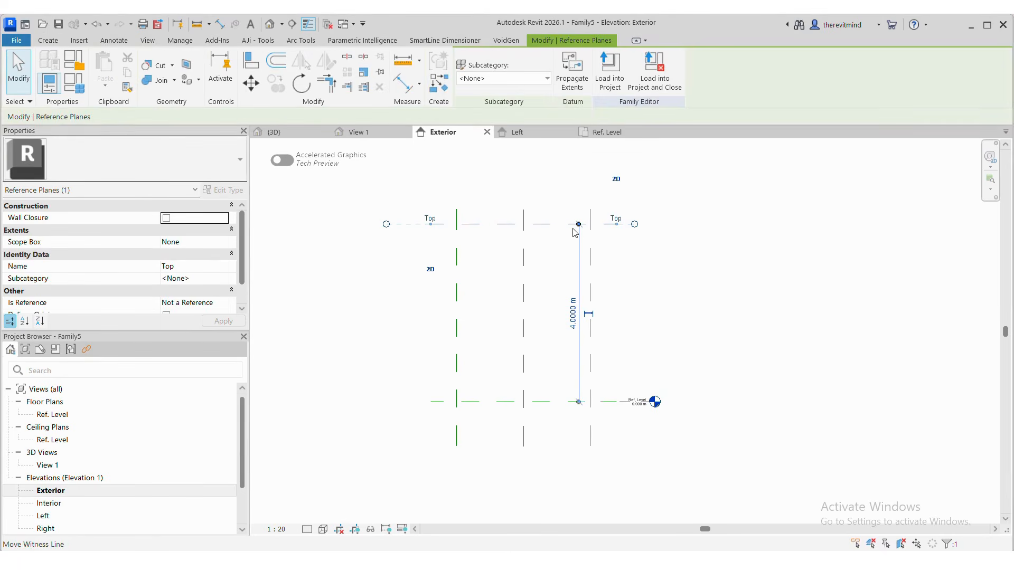
{"action": "left_click", "coordinate": [574, 313]}
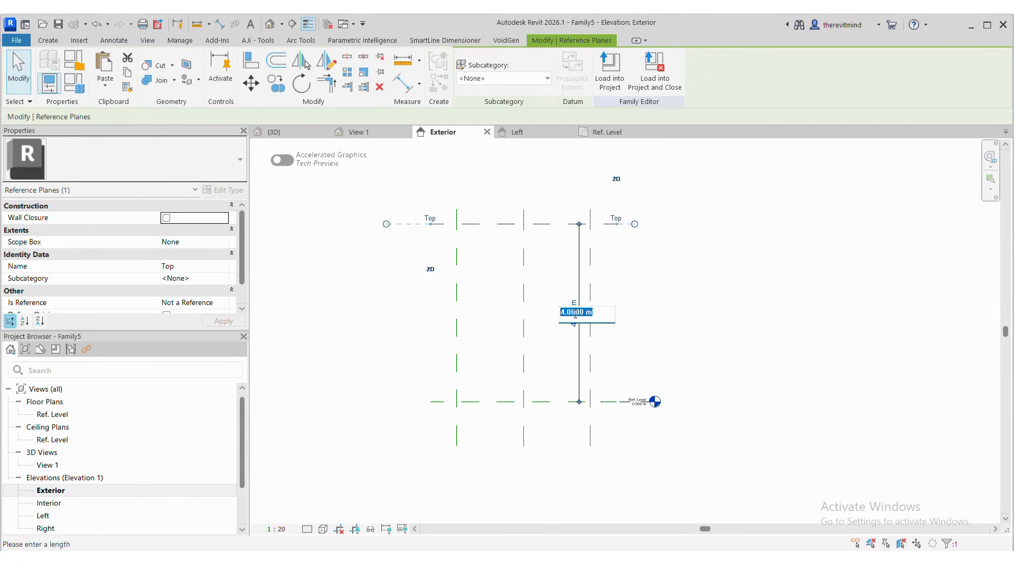
{"action": "type", "text": "2"}
{"action": "key", "text": "Return"}
{"action": "left_click", "coordinate": [608, 332]}
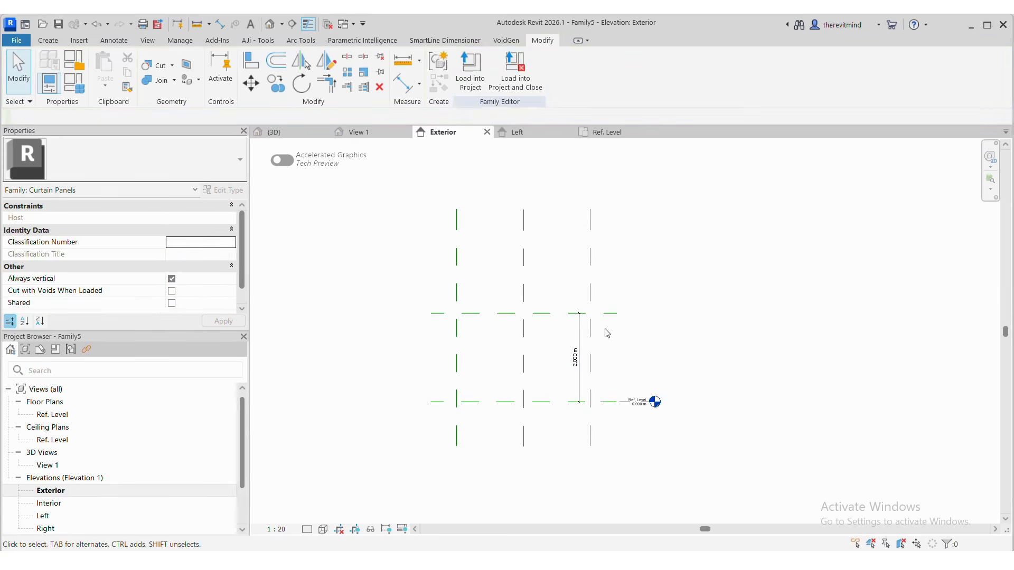
Space the Left and Right reference planes 2 m apart and add an aligned dimension between them.
{"action": "left_click", "coordinate": [590, 280]}
{"action": "left_click", "coordinate": [629, 371]}
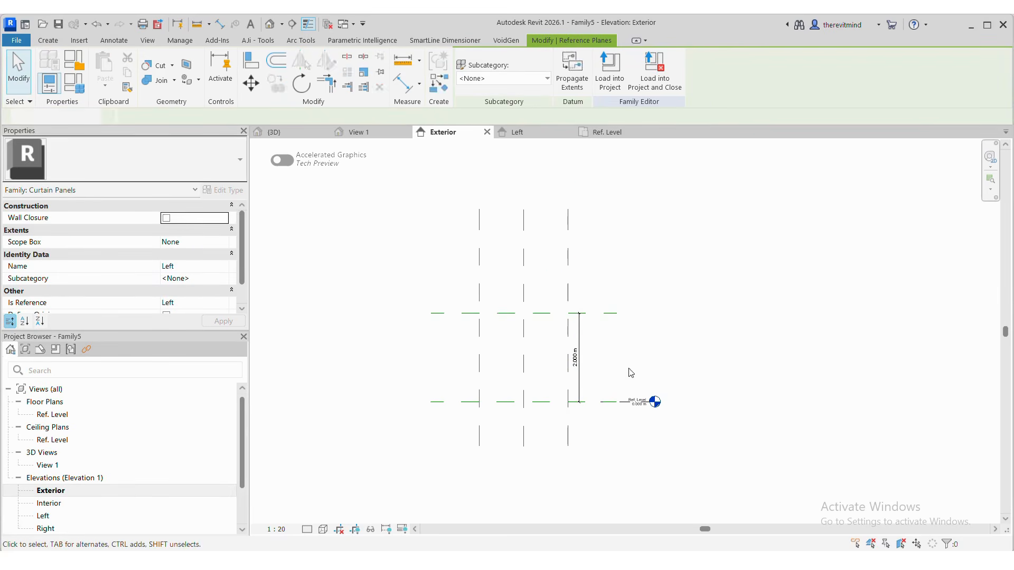
{"action": "scroll", "coordinate": [565, 365], "scroll_direction": "up", "scroll_amount": 2}
{"action": "left_click", "coordinate": [637, 321]}
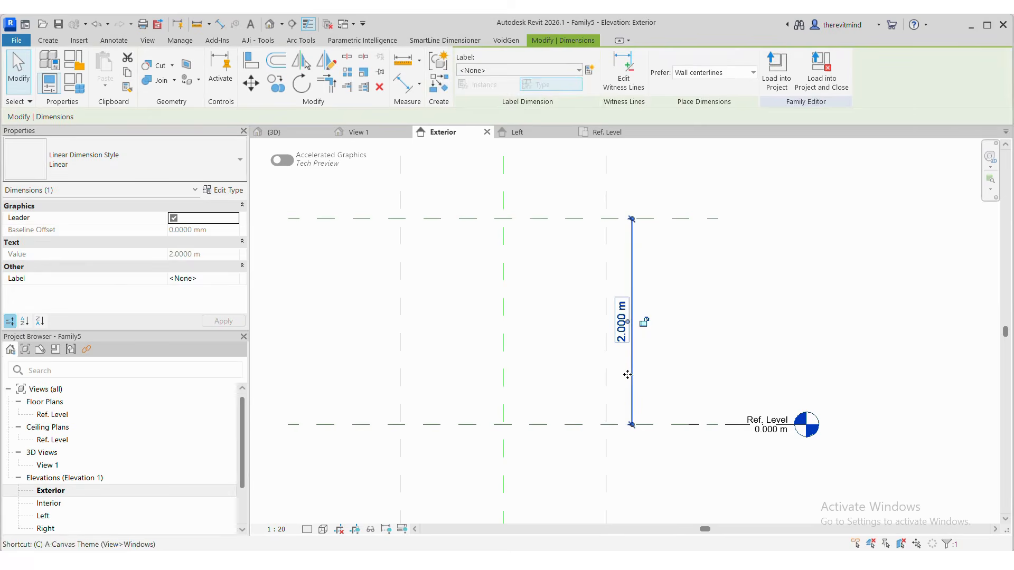
{"action": "key", "text": "d"}
{"action": "key", "text": "i"}
{"action": "scroll", "coordinate": [651, 396], "scroll_direction": "down", "scroll_amount": 2}
{"action": "left_click", "coordinate": [626, 281]}
{"action": "left_click", "coordinate": [507, 281]}
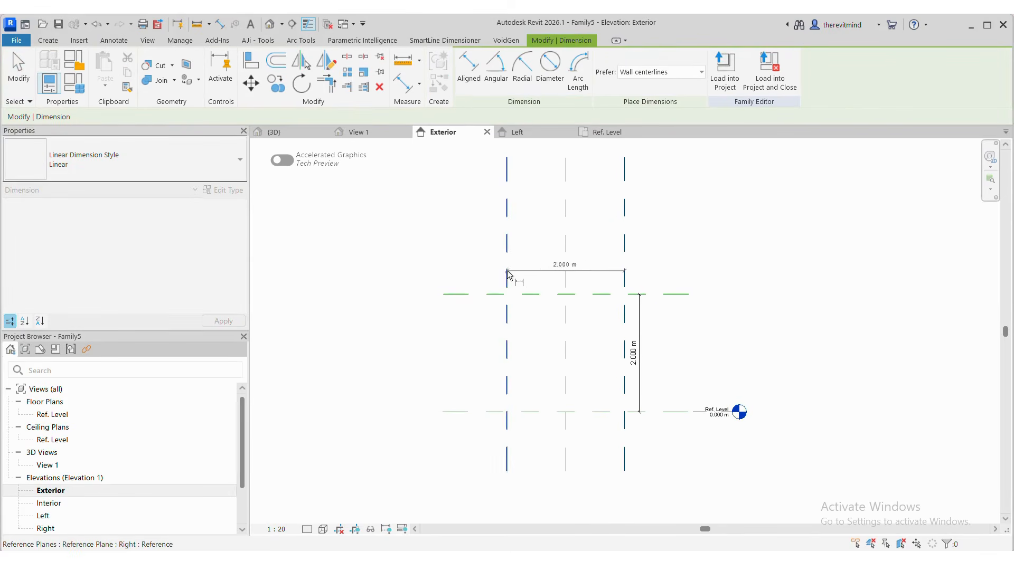
{"action": "key", "text": "Escape"}
{"action": "key", "text": "Escape"}
Label the horizontal dimension with a new instance family parameter named PANEL WIDTH.
{"action": "left_click", "coordinate": [592, 280]}
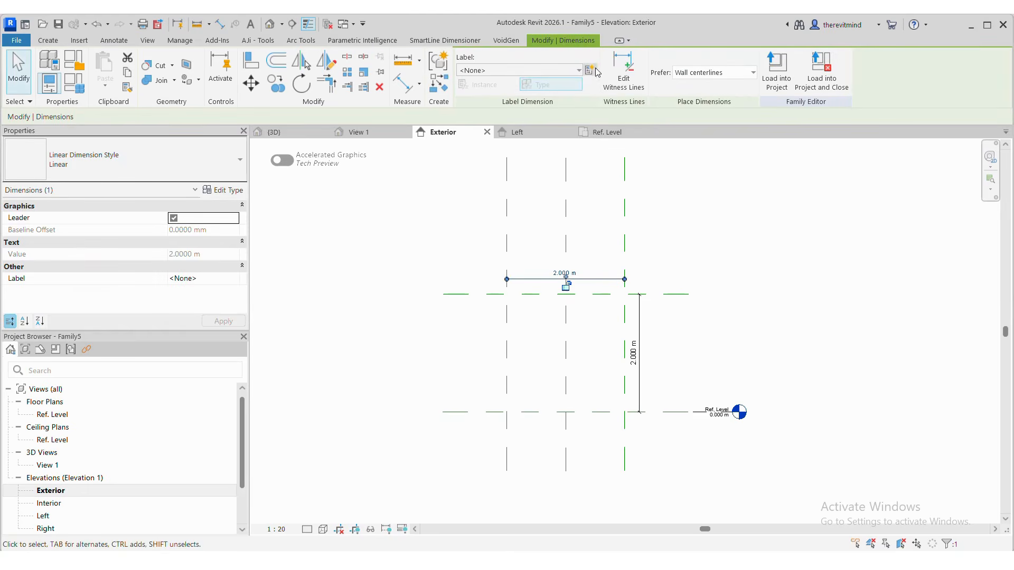
{"action": "left_click", "coordinate": [589, 70]}
{"action": "left_click", "coordinate": [284, 345]}
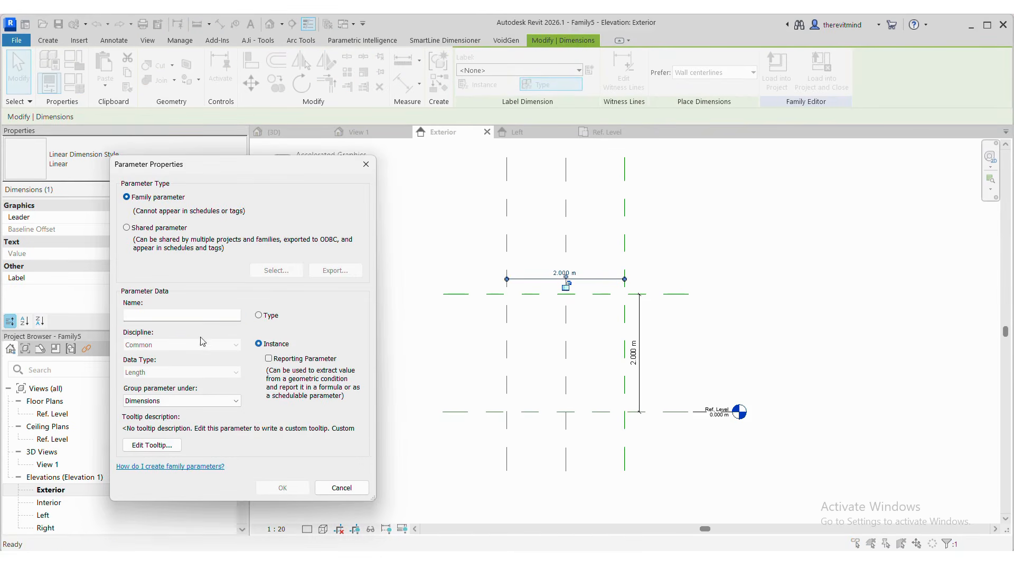
{"action": "left_click", "coordinate": [202, 317]}
{"action": "type", "text": "PANEL"}
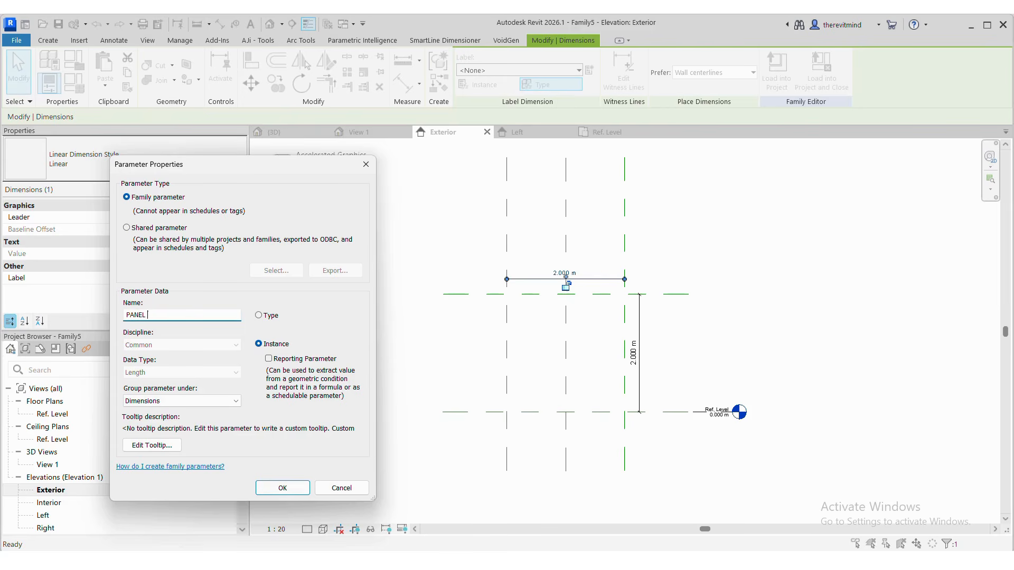
{"action": "type", "text": " WIDTH"}
{"action": "key", "text": "Return"}
{"action": "key", "text": "Escape"}
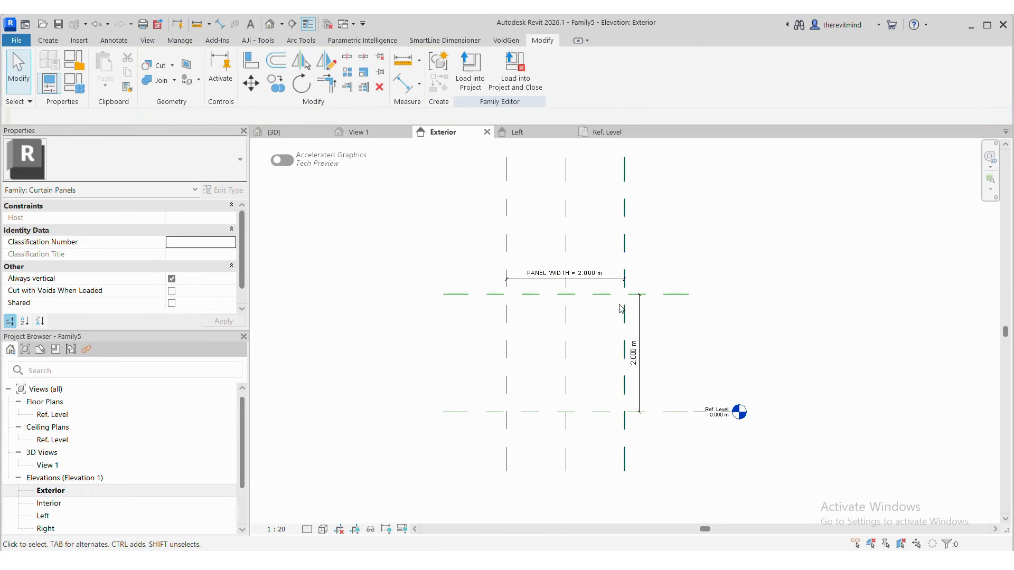
Try labelling the vertical dimension with a new instance parameter named WINDOW LENGTH, and undo it.
{"action": "left_click", "coordinate": [639, 352]}
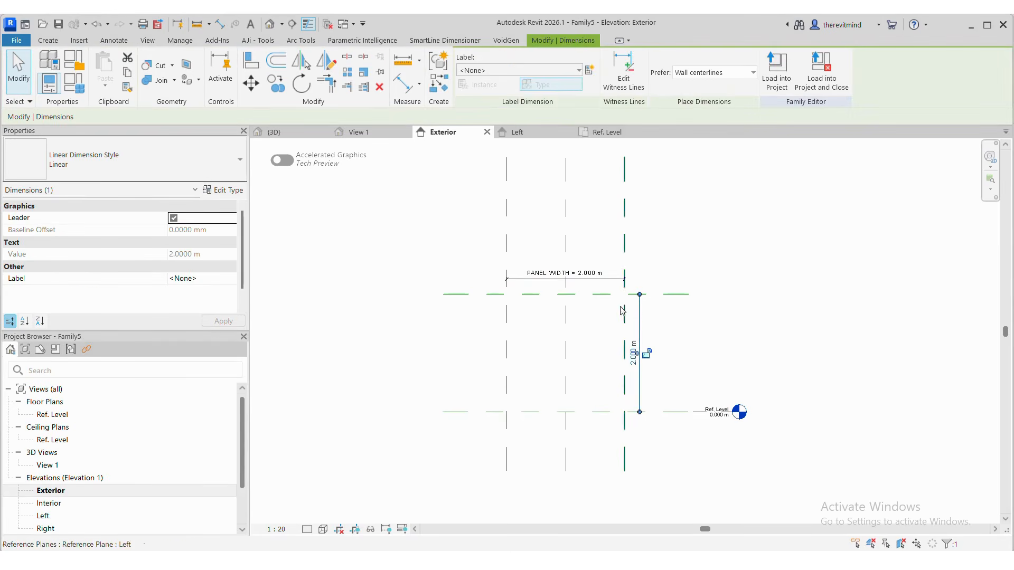
{"action": "left_click", "coordinate": [590, 70]}
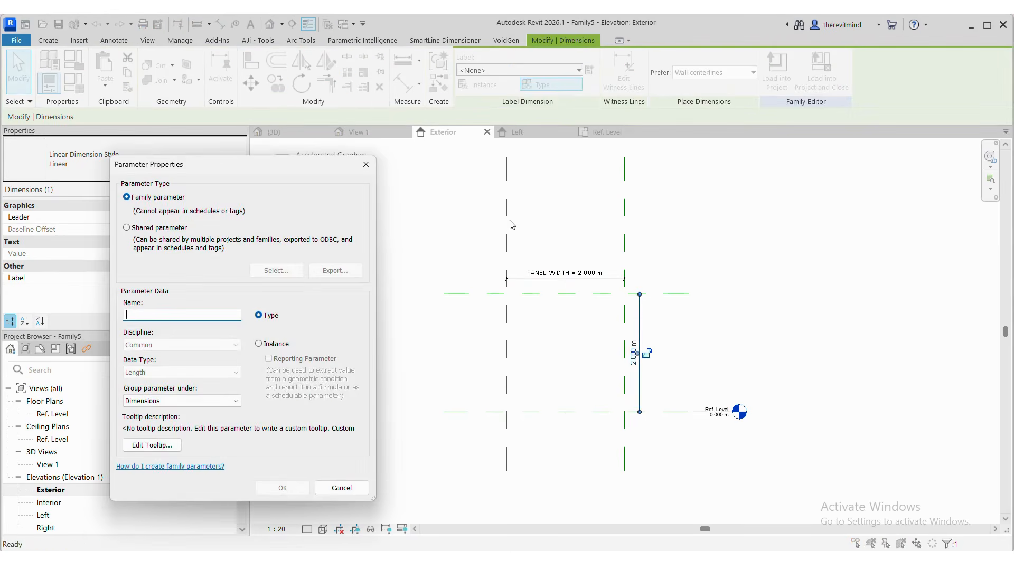
{"action": "left_click", "coordinate": [275, 345]}
{"action": "left_click", "coordinate": [224, 317]}
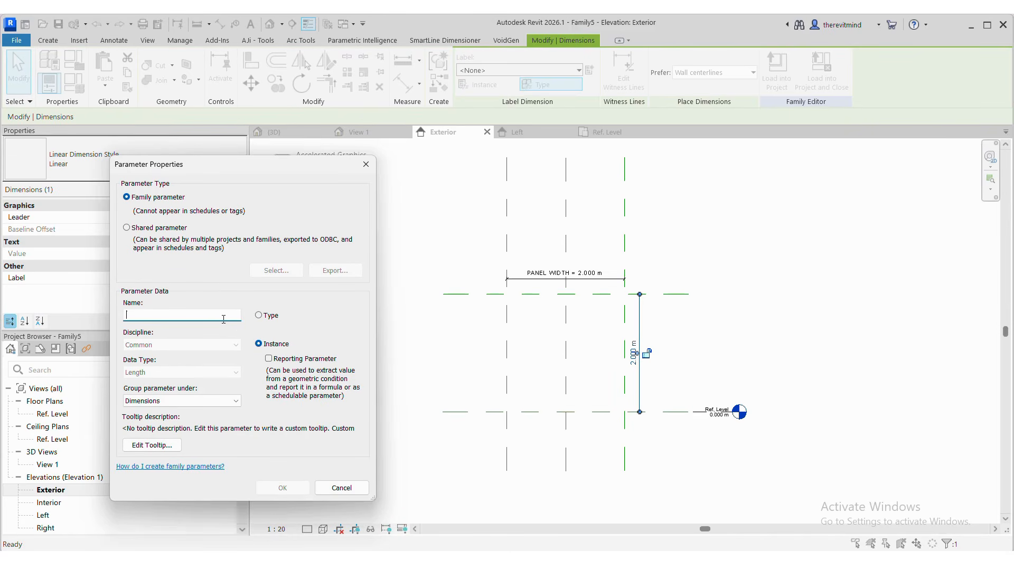
{"action": "type", "text": "WINDOW LENGTH"}
{"action": "key", "text": "Return"}
{"action": "key", "text": "Escape"}
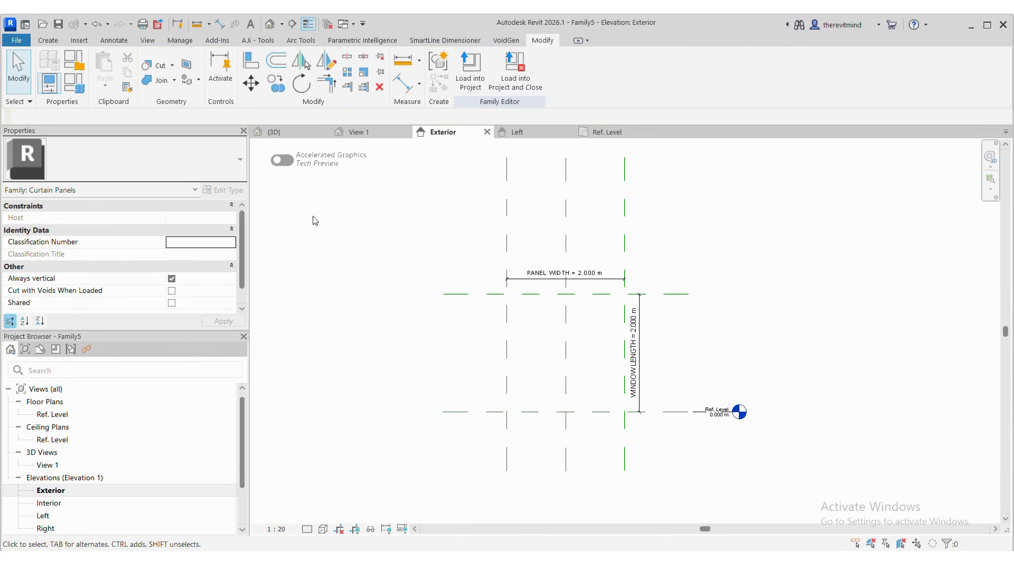
{"action": "left_click", "coordinate": [96, 24]}
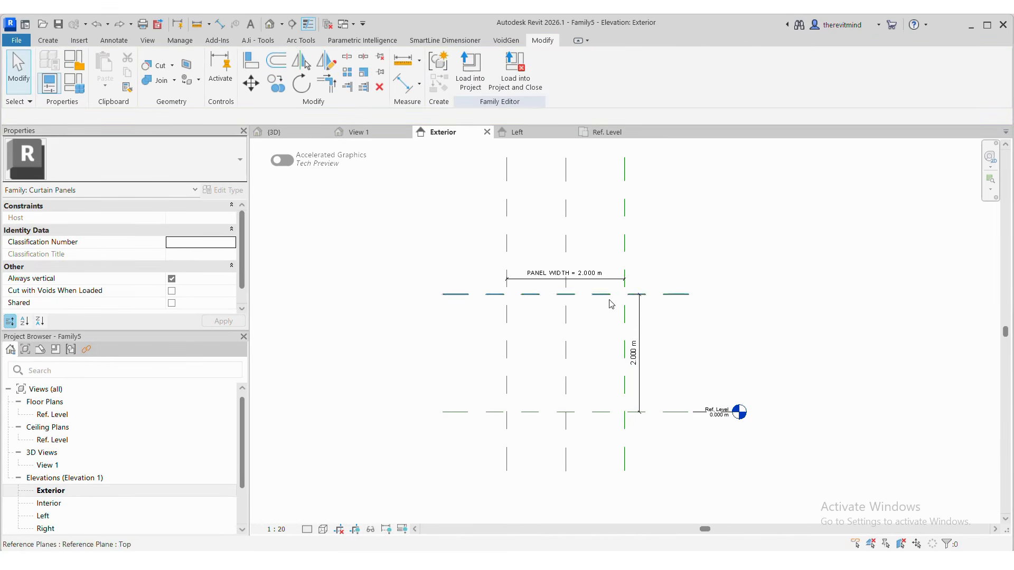
Label the vertical dimension with a new instance family parameter named PANEL LENGTH.
{"action": "left_click", "coordinate": [641, 324]}
{"action": "left_click", "coordinate": [539, 70]}
{"action": "left_click", "coordinate": [486, 90]}
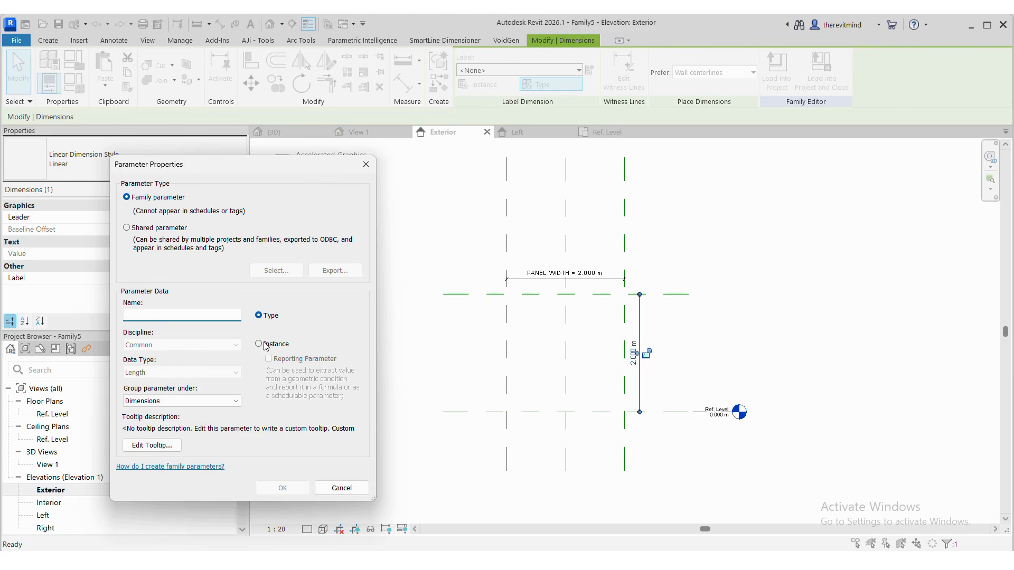
{"action": "left_click", "coordinate": [259, 344]}
{"action": "left_click", "coordinate": [205, 316]}
{"action": "type", "text": "PANE;"}
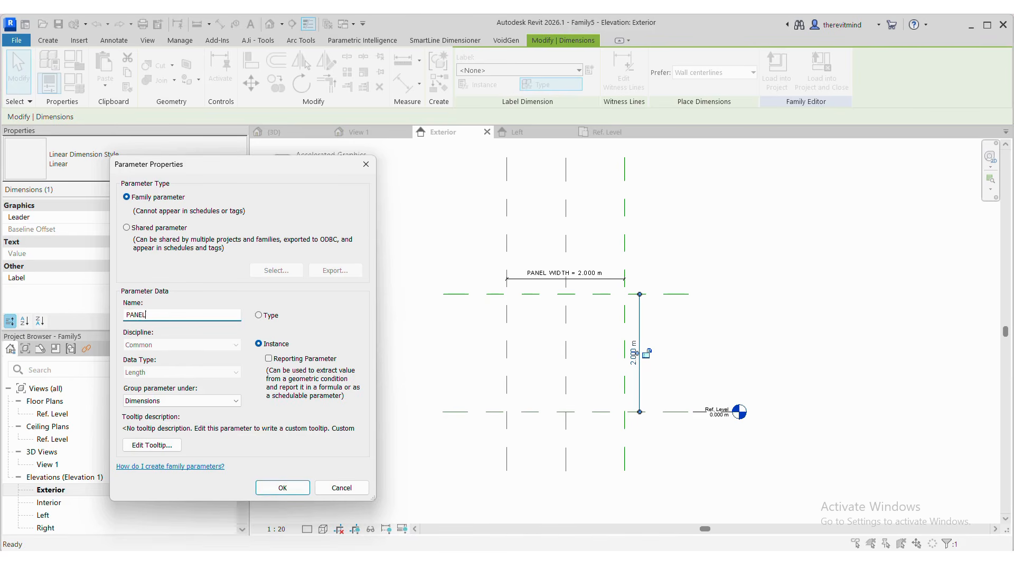
{"action": "type", "text": " LENGTH"}
{"action": "key", "text": "Return"}
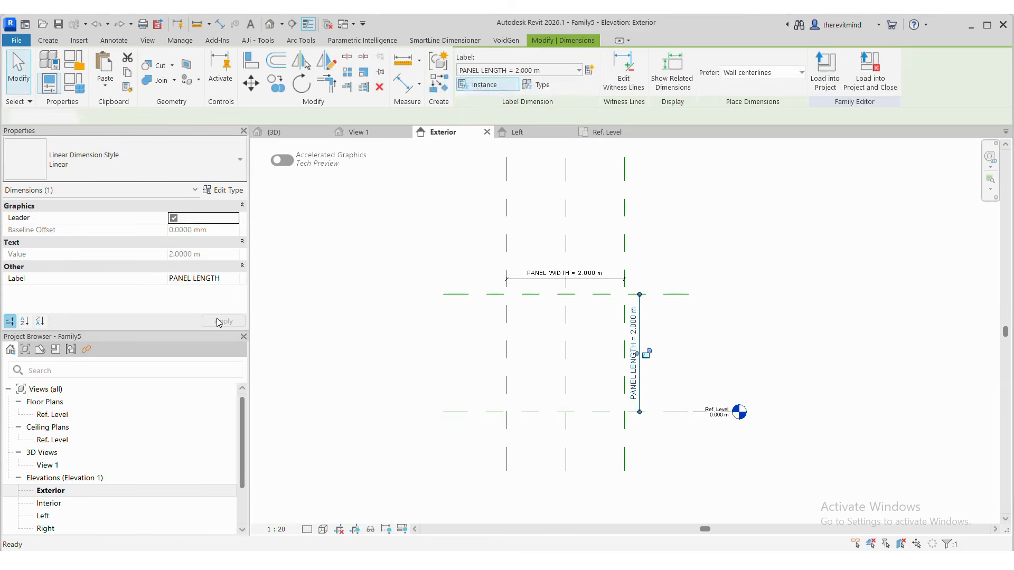
{"action": "key", "text": "Escape"}
Start an extrusion and sketch a rectangle about 1.6 m wide and 1.7 m high inside the panel's reference planes.
{"action": "scroll", "coordinate": [641, 373], "scroll_direction": "up", "scroll_amount": 2}
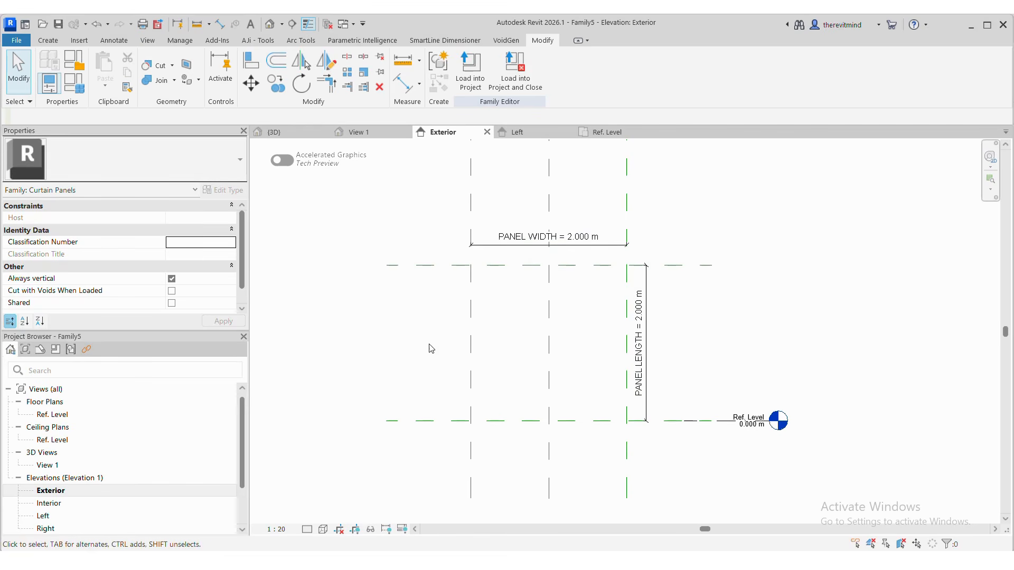
{"action": "scroll", "coordinate": [552, 347], "scroll_direction": "up", "scroll_amount": 1}
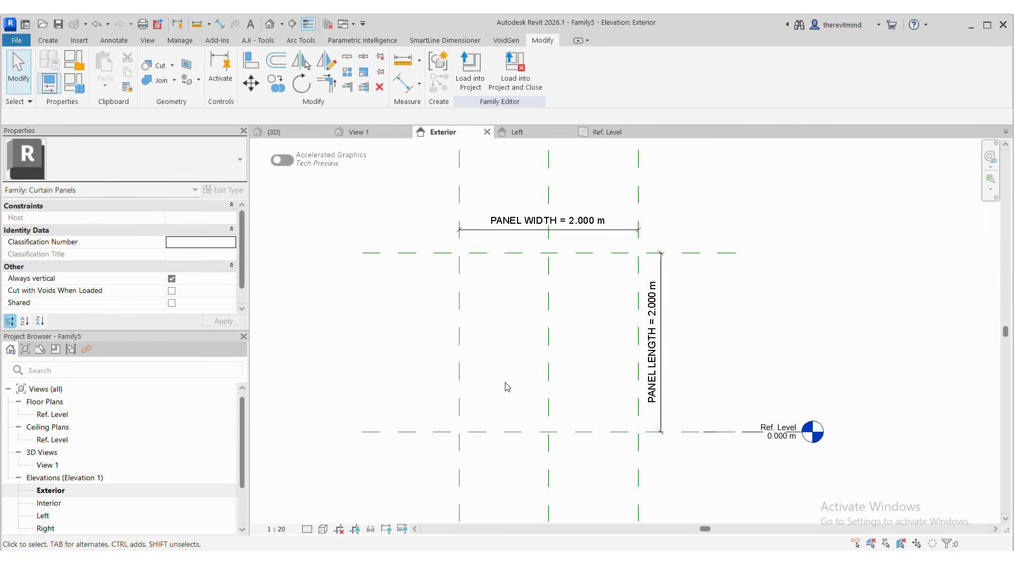
{"action": "left_click", "coordinate": [48, 40]}
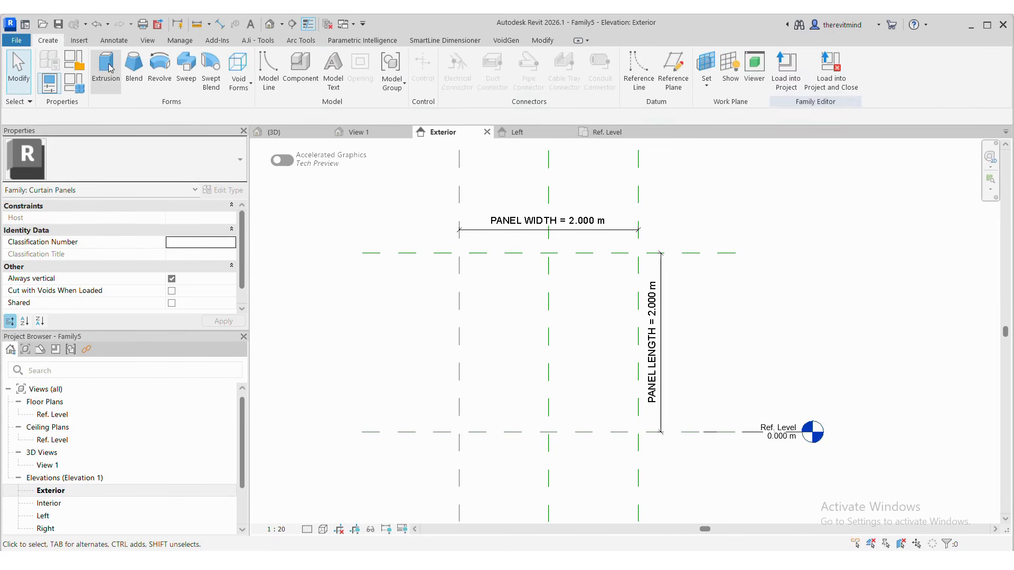
{"action": "left_click", "coordinate": [106, 68]}
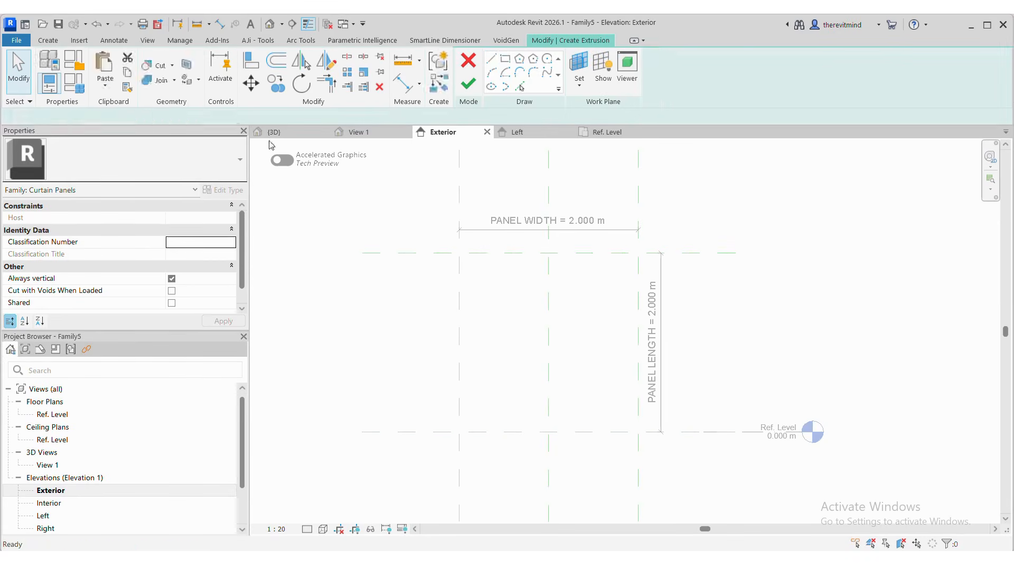
{"action": "left_click", "coordinate": [505, 58]}
{"action": "left_click", "coordinate": [459, 253]}
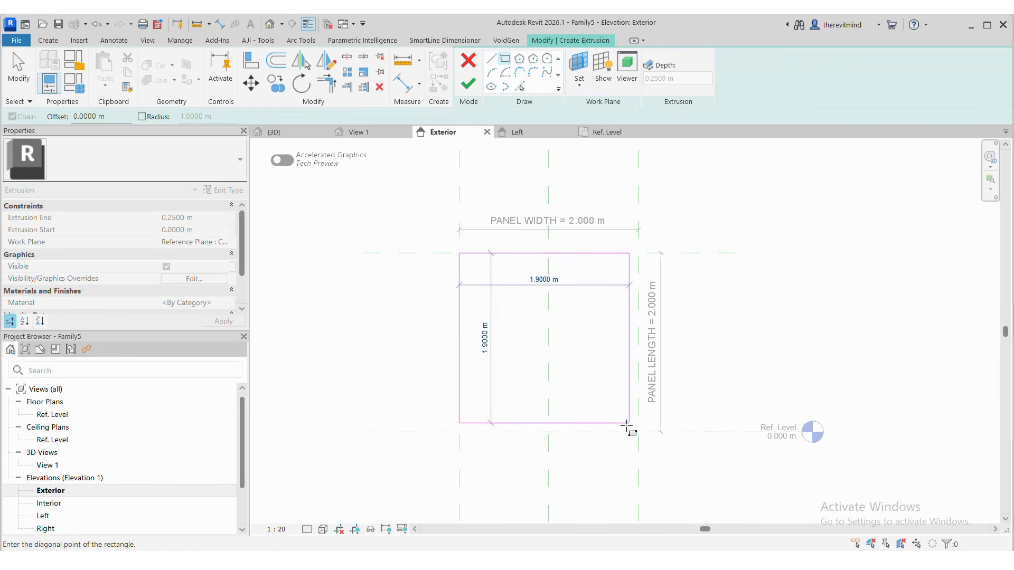
{"action": "key", "text": "Escape"}
{"action": "left_click", "coordinate": [477, 267]}
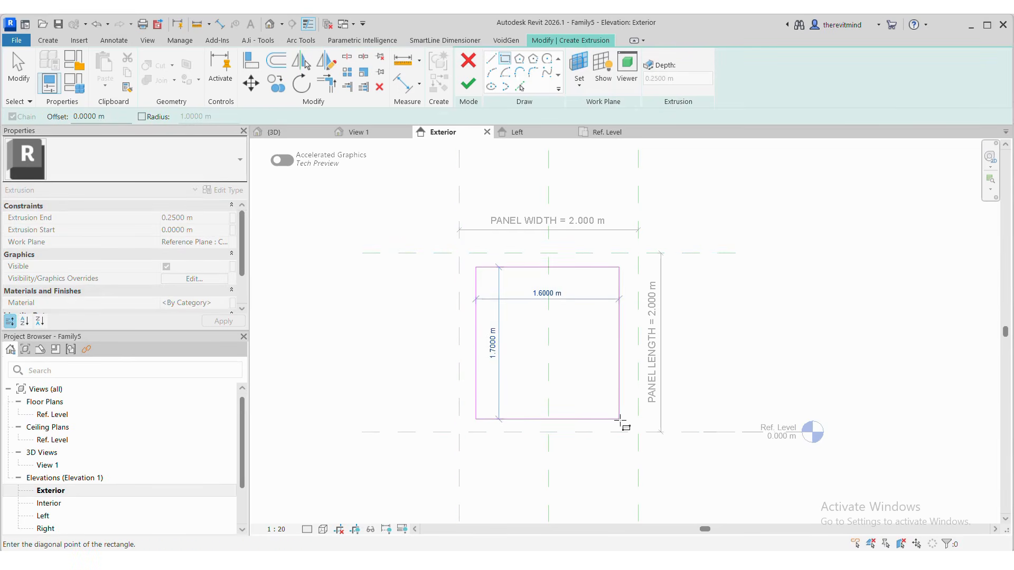
{"action": "left_click", "coordinate": [619, 420]}
Align the rectangle's four edges with the panel's outer reference planes and the Ref. Level, with Lock enabled.
{"action": "left_click", "coordinate": [250, 60]}
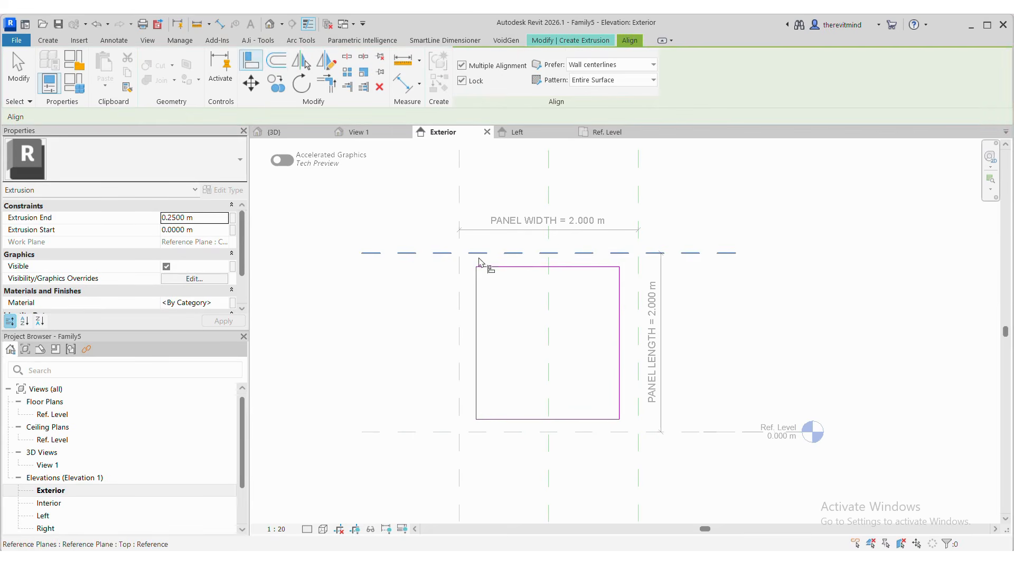
{"action": "left_click", "coordinate": [483, 255]}
{"action": "left_click", "coordinate": [495, 268]}
{"action": "left_click", "coordinate": [458, 326]}
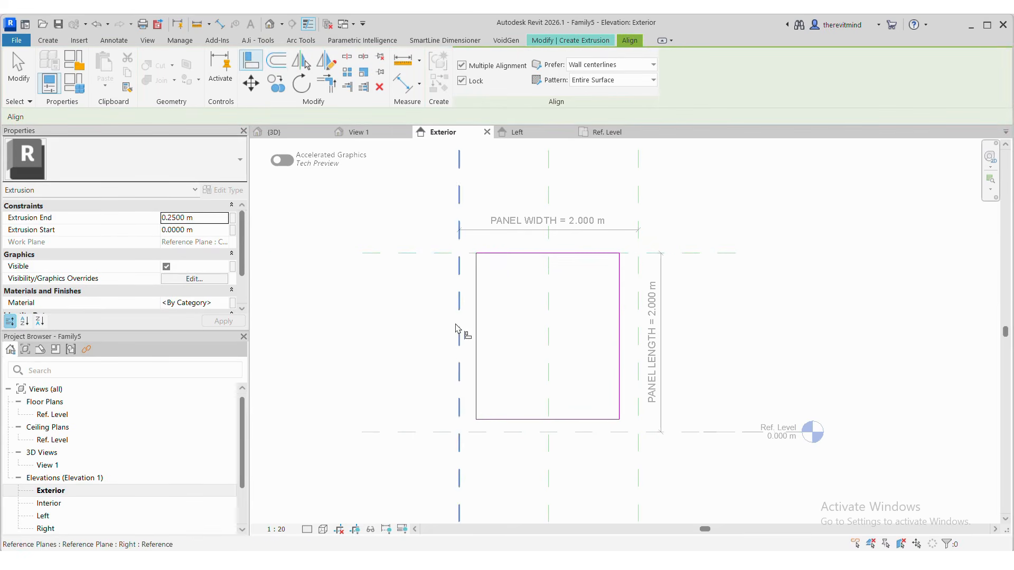
{"action": "left_click", "coordinate": [477, 344]}
{"action": "left_click", "coordinate": [518, 432]}
{"action": "left_click", "coordinate": [521, 420]}
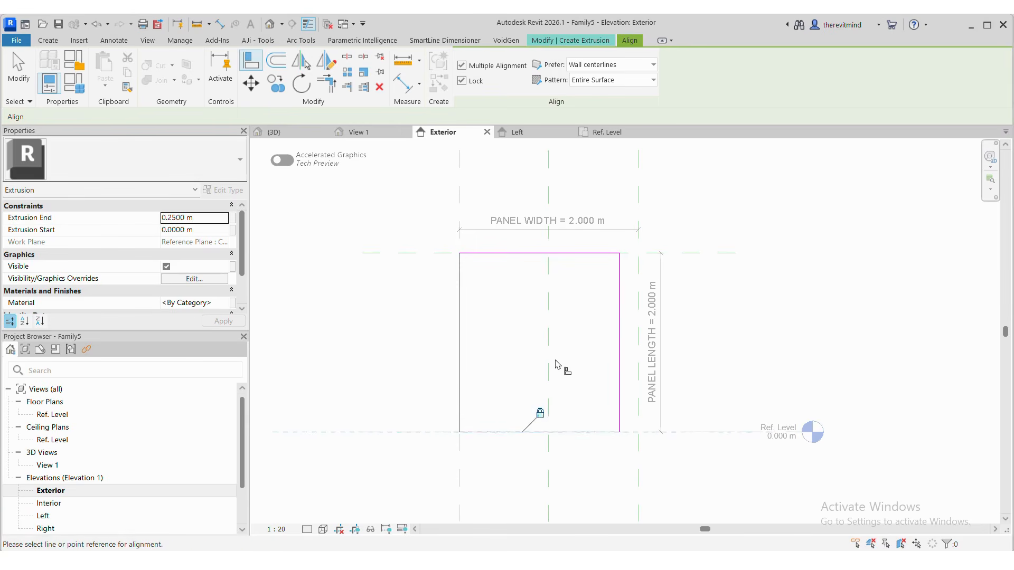
{"action": "left_click", "coordinate": [638, 409]}
{"action": "left_click", "coordinate": [619, 415]}
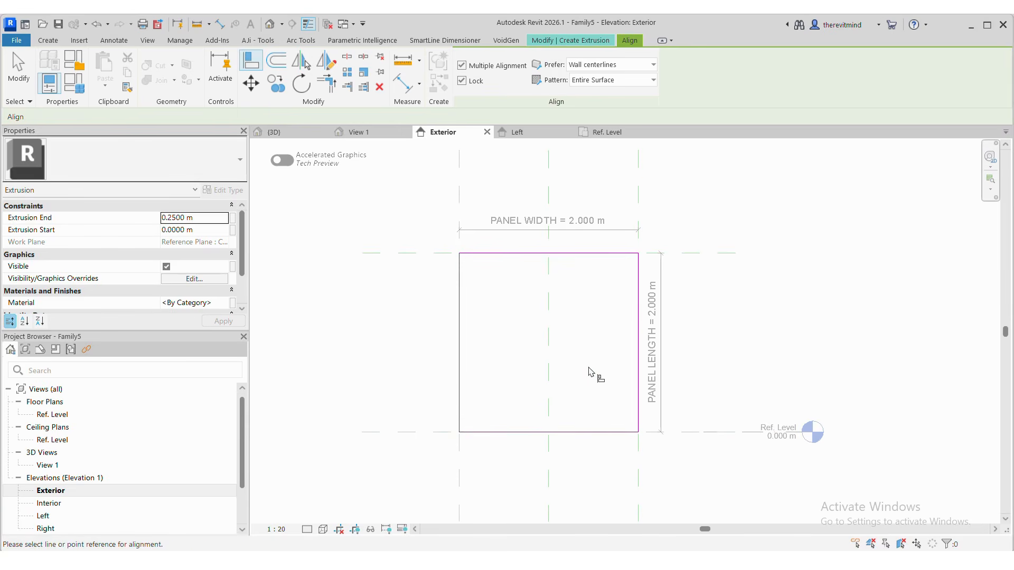
{"action": "key", "text": "Escape"}
{"action": "key", "text": "Escape"}
Add an inner rectangle to the extrusion sketch by picking the outer loop with a 0.08 m inward offset.
{"action": "left_click", "coordinate": [519, 86]}
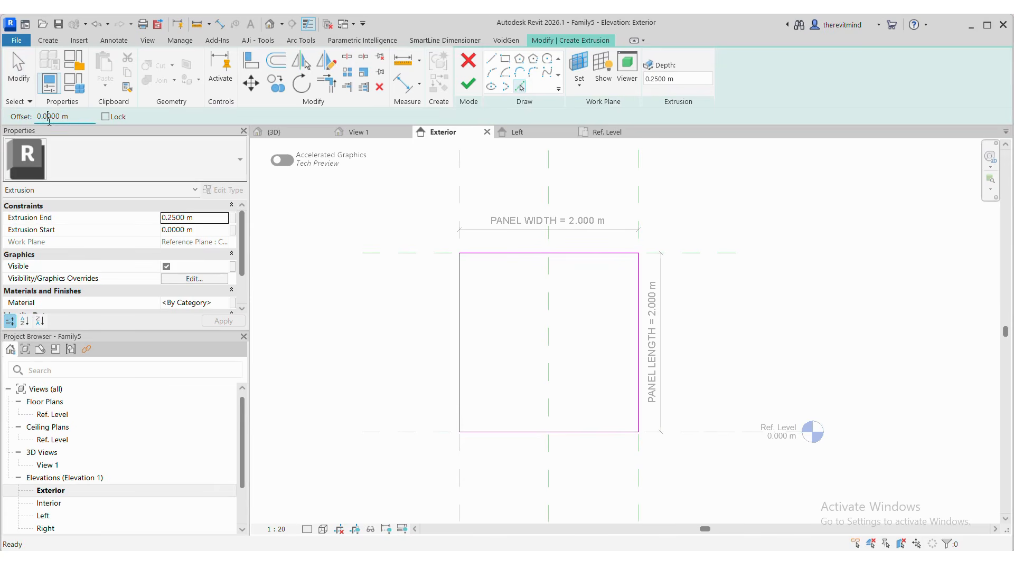
{"action": "mouse_move", "coordinate": [49, 118]}
{"action": "left_mouse_down"}
{"action": "mouse_move", "coordinate": [68, 120]}
{"action": "mouse_move", "coordinate": [54, 127]}
{"action": "left_mouse_up"}
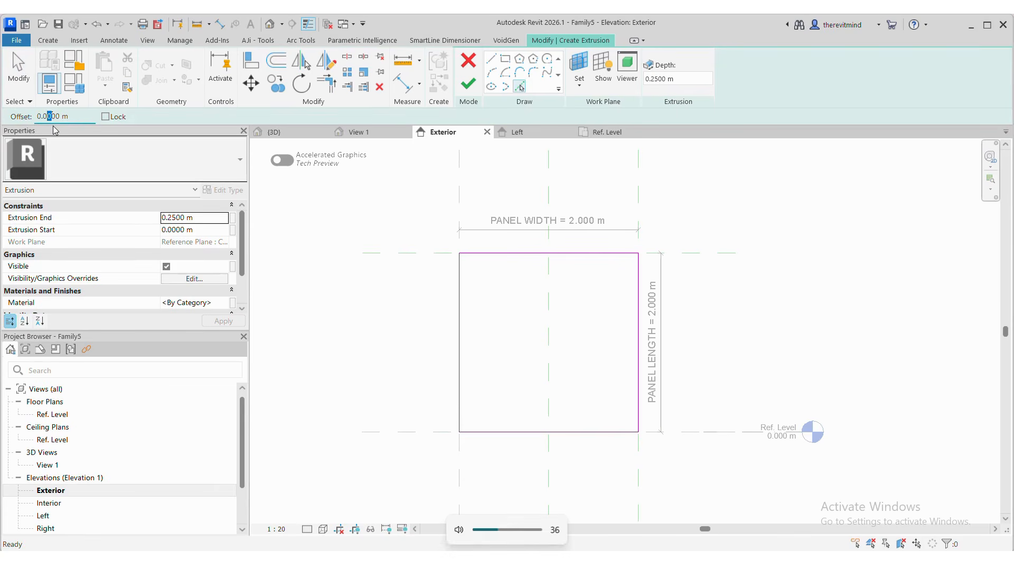
{"action": "type", "text": "3"}
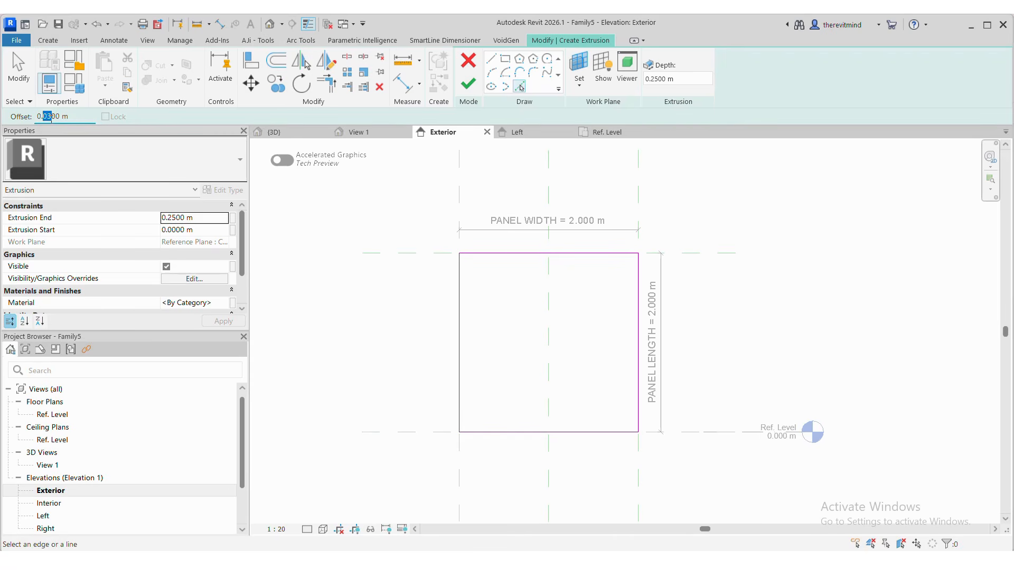
{"action": "type", "text": "10"}
{"action": "key", "text": "Tab"}
{"action": "type", "text": "08"}
{"action": "key", "text": "Tab"}
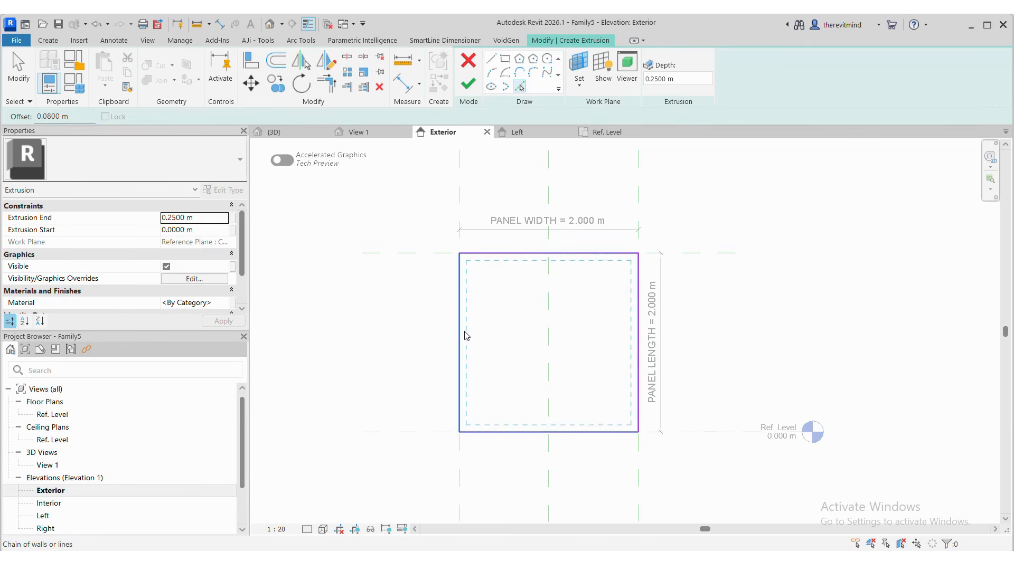
{"action": "left_click", "coordinate": [466, 336]}
Add aligned dimensions between the inner and outer sketch rectangles on all four sides.
{"action": "left_click", "coordinate": [401, 84]}
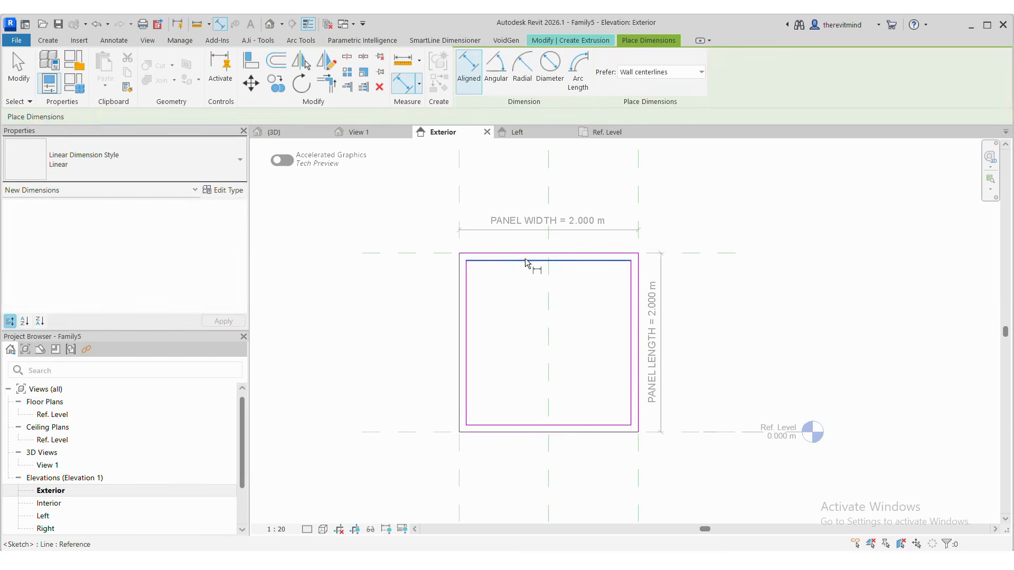
{"action": "left_click", "coordinate": [526, 261]}
{"action": "left_click", "coordinate": [526, 254]}
{"action": "left_click", "coordinate": [523, 301]}
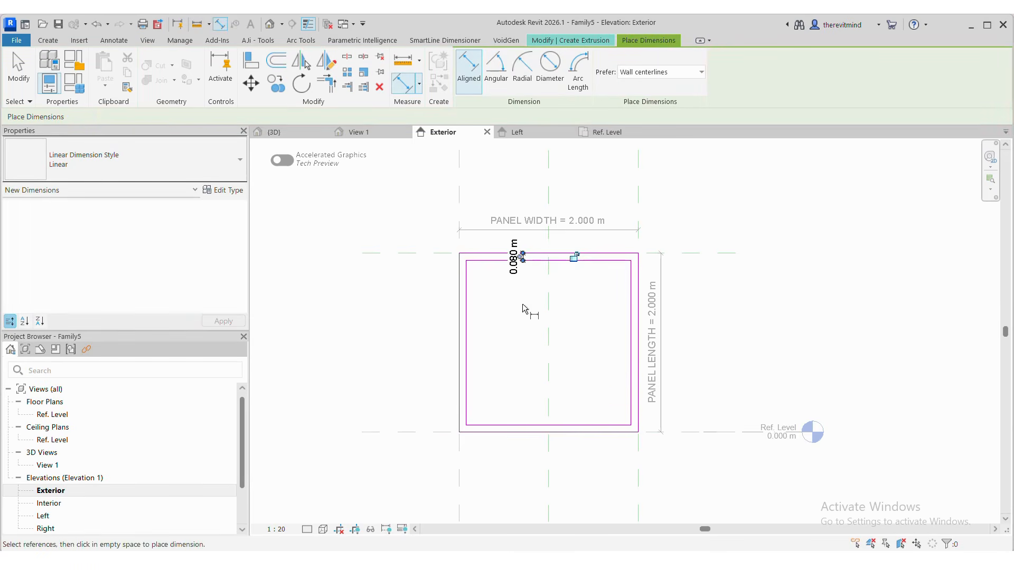
{"action": "left_click", "coordinate": [467, 341]}
{"action": "scroll", "coordinate": [459, 347], "scroll_direction": "up", "scroll_amount": 1}
{"action": "left_click", "coordinate": [459, 350]}
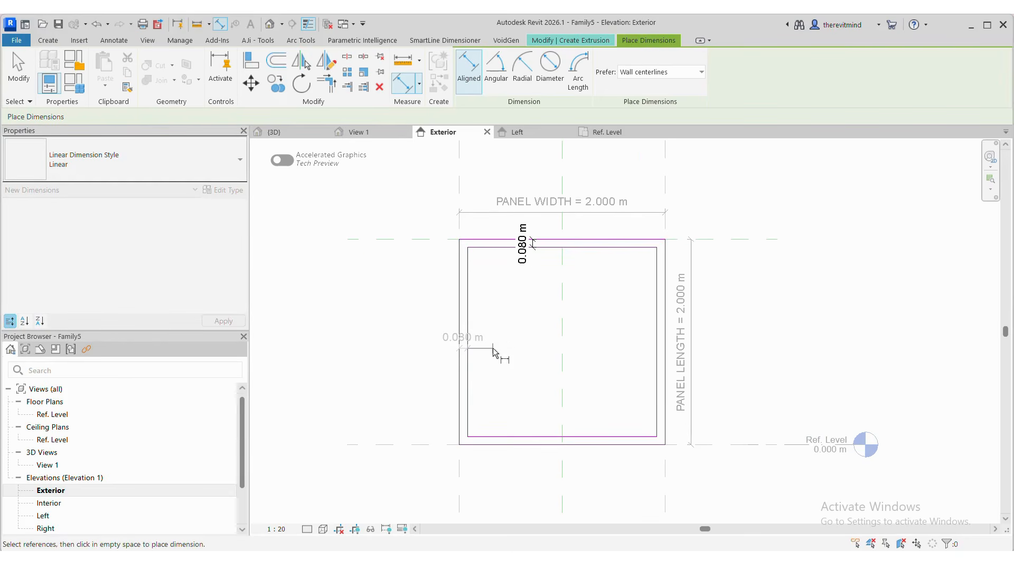
{"action": "left_click", "coordinate": [492, 349]}
{"action": "left_click", "coordinate": [534, 437]}
{"action": "left_click", "coordinate": [537, 445]}
{"action": "left_click", "coordinate": [540, 456]}
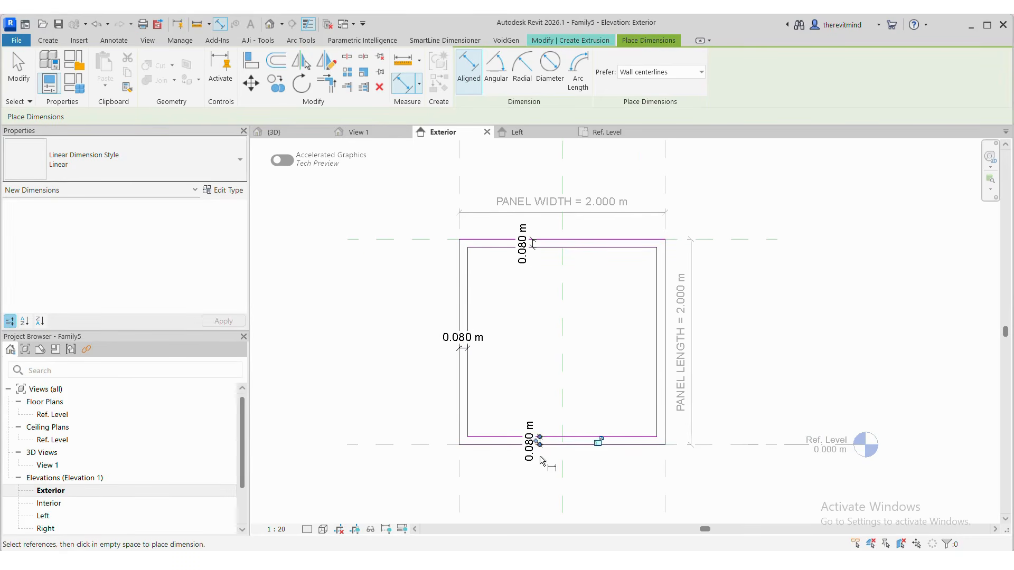
{"action": "left_click", "coordinate": [668, 408]}
{"action": "left_click", "coordinate": [660, 410]}
{"action": "left_click", "coordinate": [624, 384]}
{"action": "key", "text": "Escape"}
{"action": "key", "text": "Escape"}
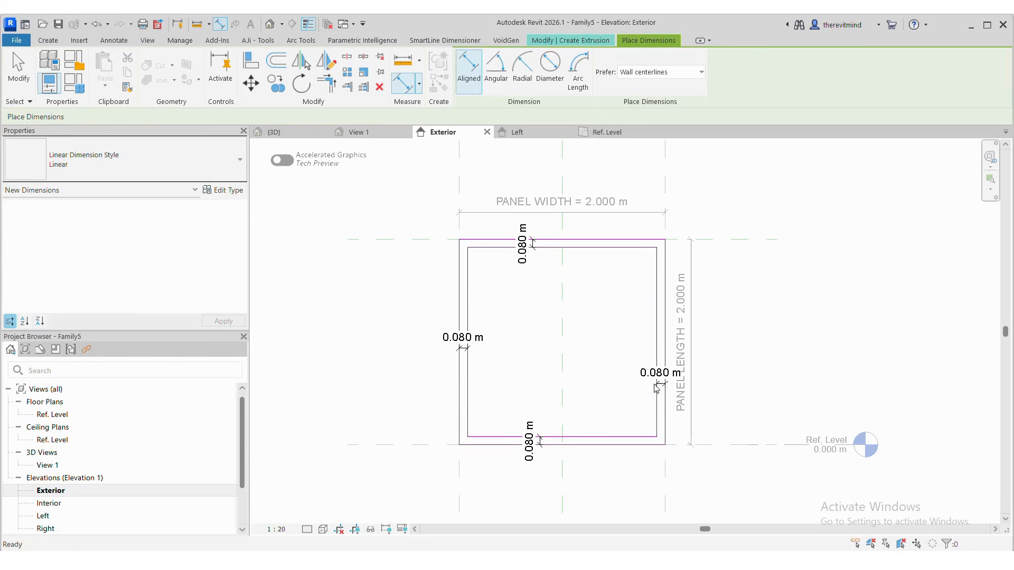
Label the right-side frame thickness dimension with a new instance family parameter named PANEL THICKNESS.
{"action": "left_click", "coordinate": [659, 384]}
{"action": "left_click", "coordinate": [589, 70]}
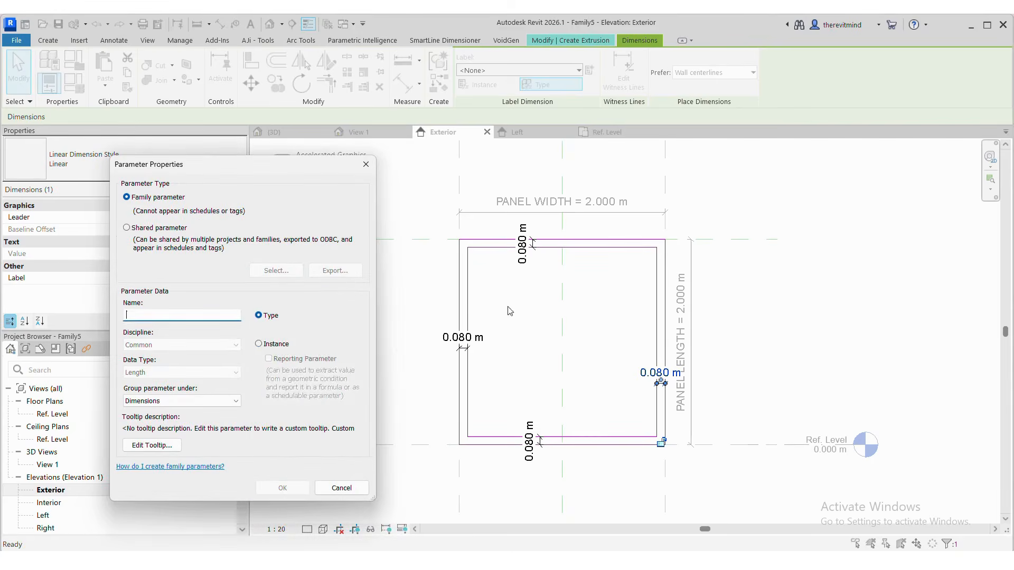
{"action": "left_click", "coordinate": [259, 344]}
{"action": "left_click", "coordinate": [182, 315]}
{"action": "type", "text": "PAB"}
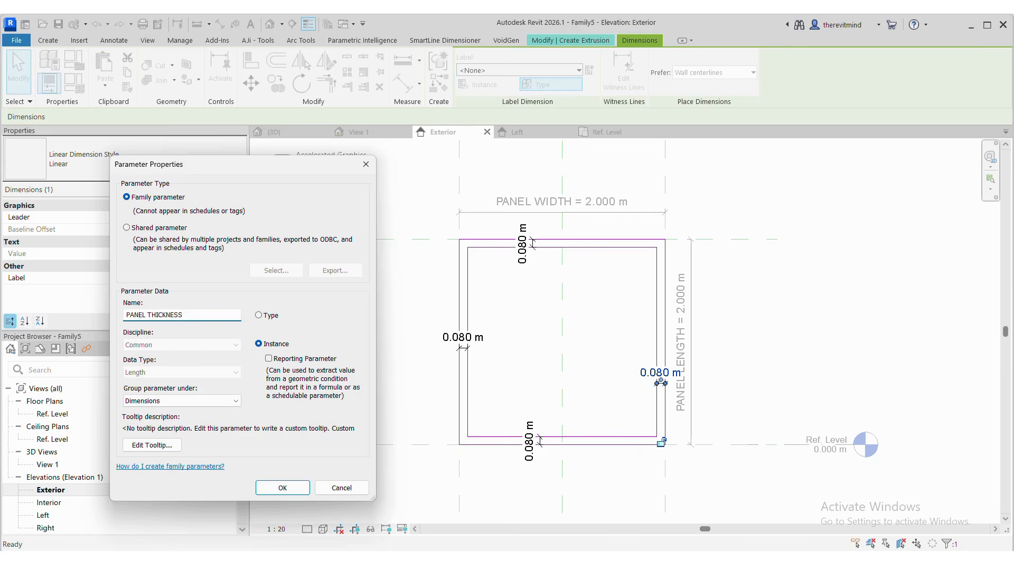
{"action": "key", "text": "Return"}
{"action": "key", "text": "Escape"}
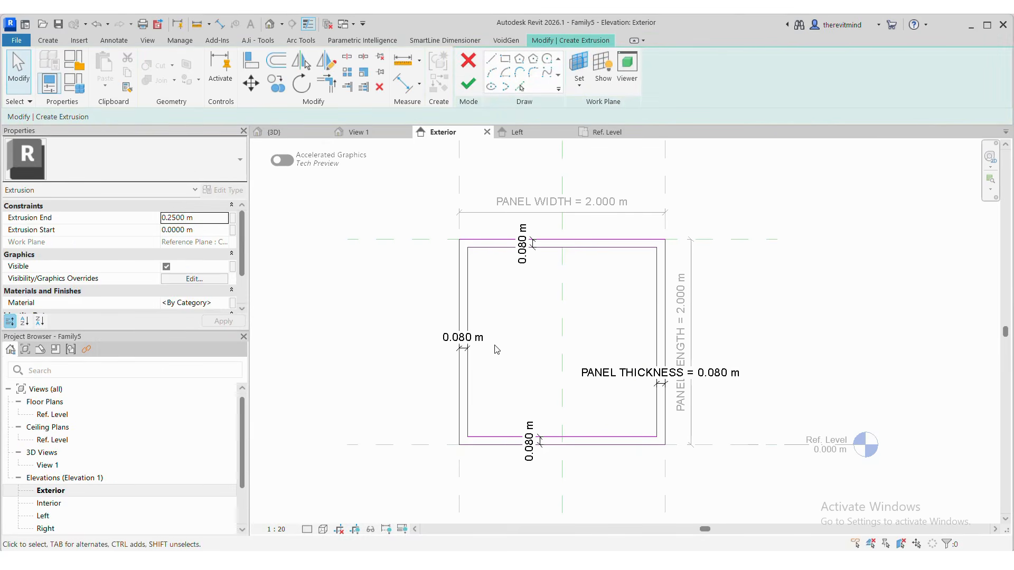
Label the other three frame thickness dimensions with PANEL THICKNESS and finish the extrusion sketch.
{"action": "left_click", "coordinate": [472, 338]}
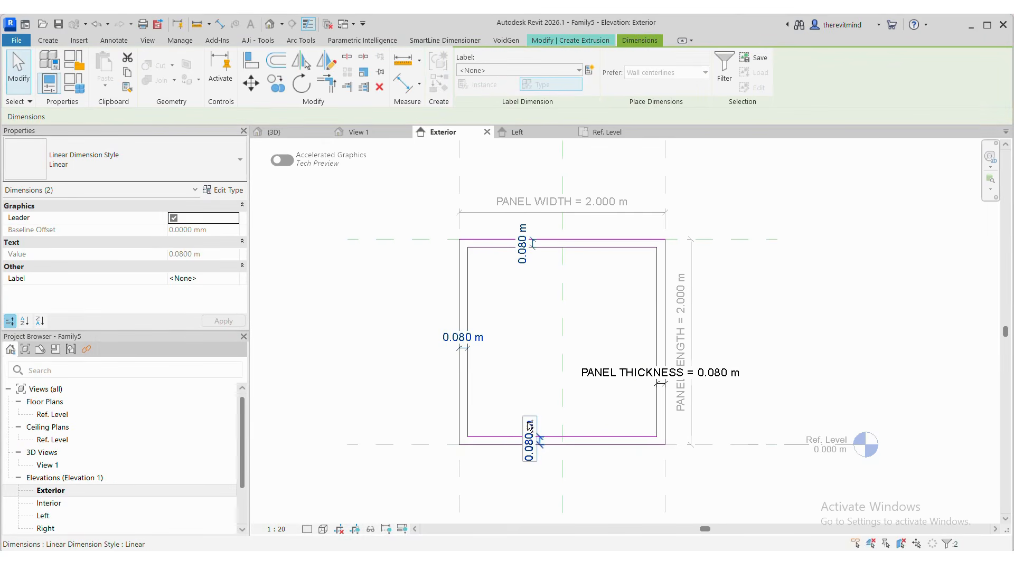
{"action": "left_click", "coordinate": [521, 71]}
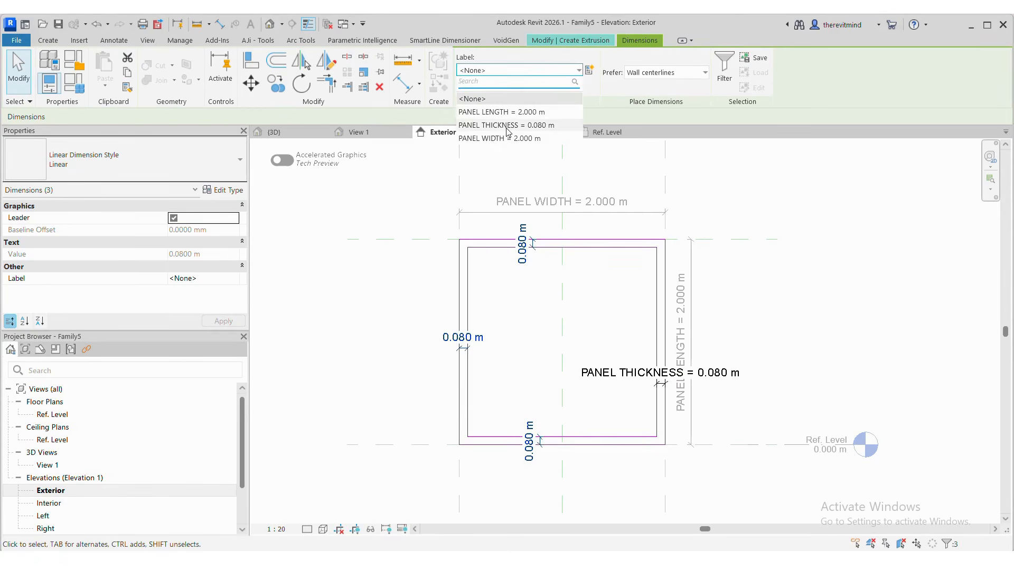
{"action": "left_click", "coordinate": [507, 125]}
{"action": "left_click", "coordinate": [800, 316]}
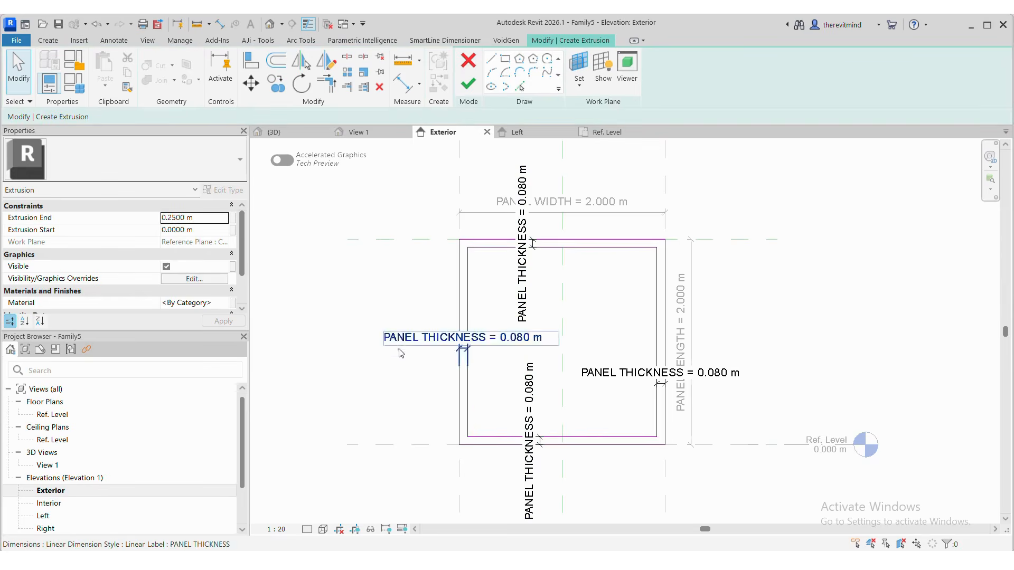
{"action": "scroll", "coordinate": [457, 341], "scroll_direction": "down", "scroll_amount": 2}
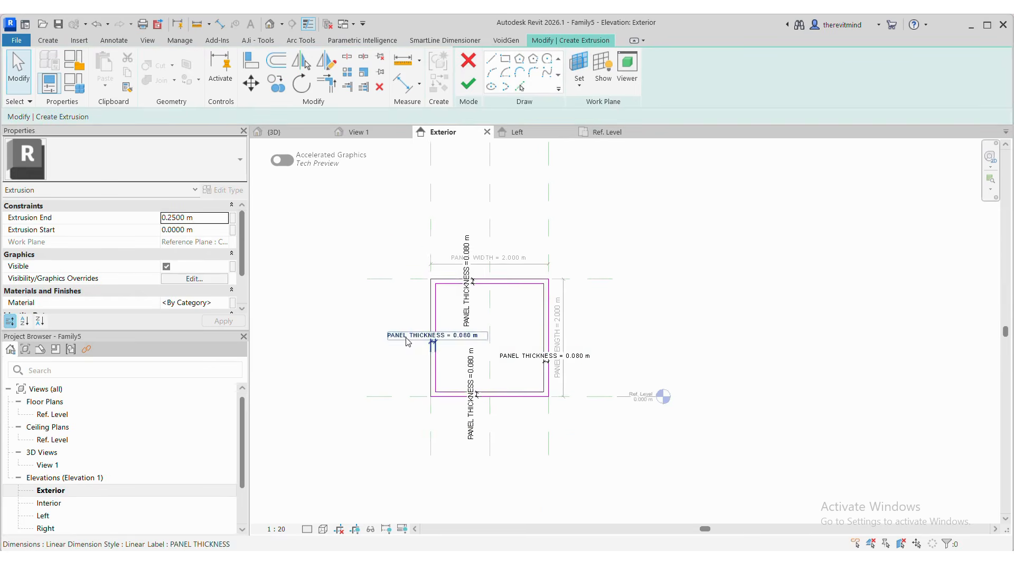
{"action": "left_click", "coordinate": [468, 84]}
Draw four reference planes just inside the frame's inner edges, one along each side of the opening.
{"action": "left_click", "coordinate": [613, 273]}
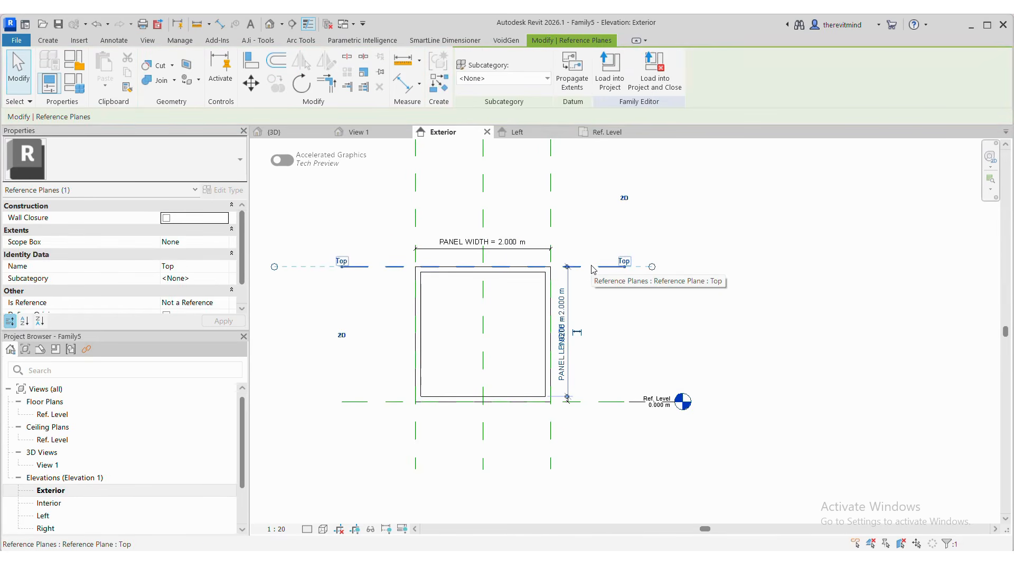
{"action": "key", "text": "r"}
{"action": "key", "text": "p"}
{"action": "scroll", "coordinate": [386, 279], "scroll_direction": "up", "scroll_amount": 2}
{"action": "left_click", "coordinate": [386, 276]}
{"action": "left_click", "coordinate": [713, 276]}
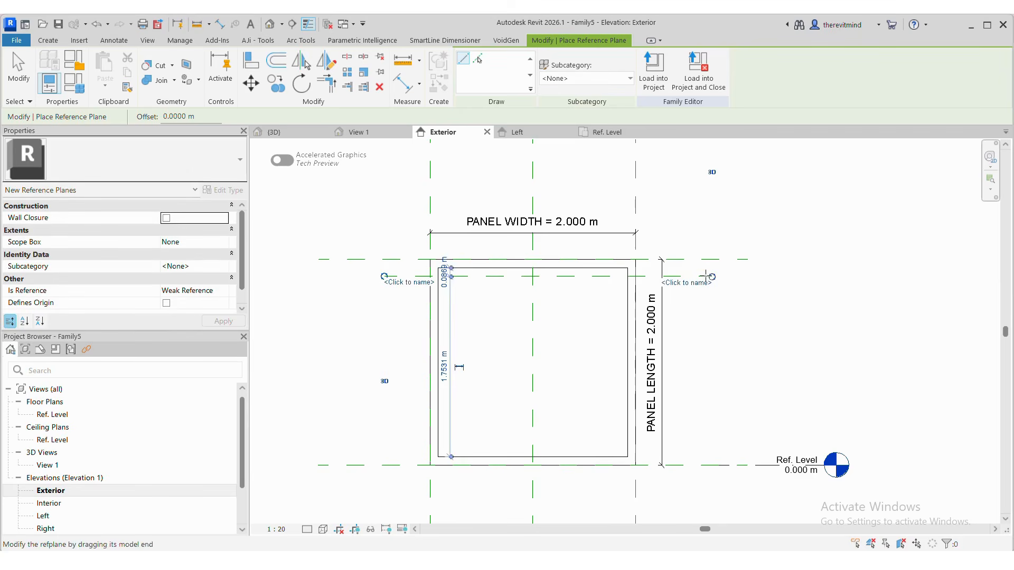
{"action": "left_click", "coordinate": [619, 244]}
{"action": "left_click", "coordinate": [619, 494]}
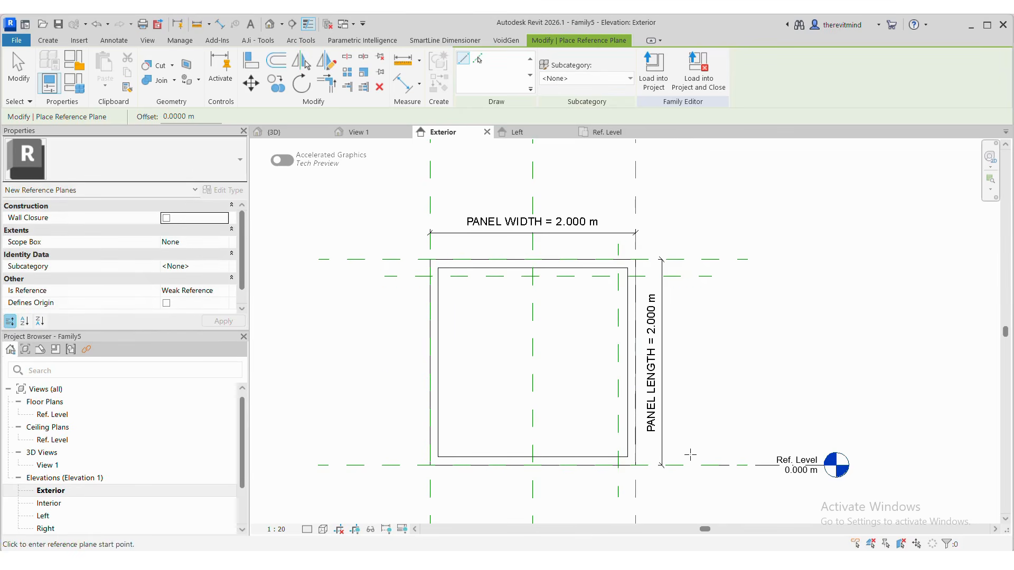
{"action": "left_click", "coordinate": [691, 455]}
{"action": "left_click", "coordinate": [365, 454]}
{"action": "left_click", "coordinate": [451, 244]}
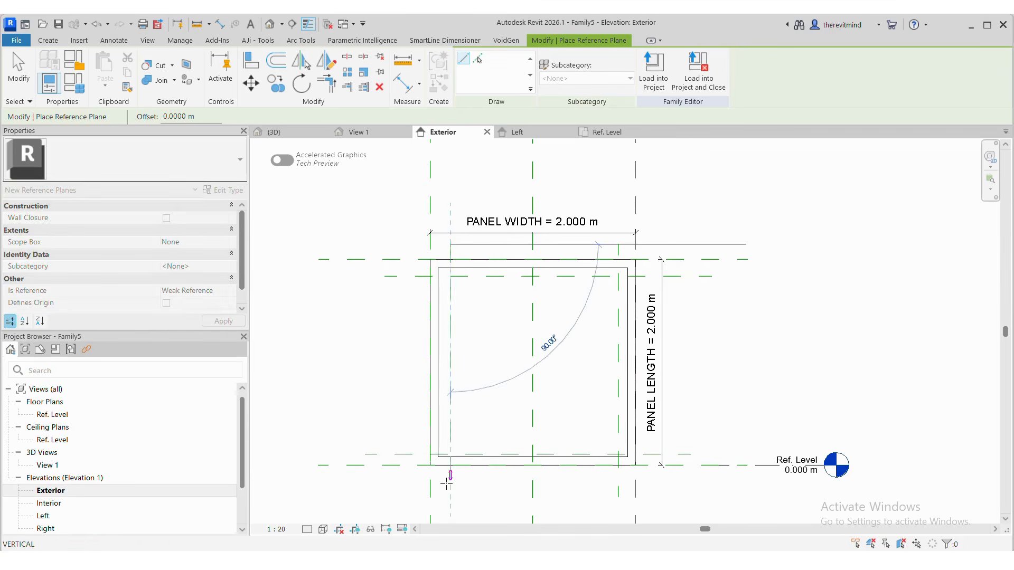
{"action": "left_click", "coordinate": [451, 497]}
{"action": "key", "text": "Escape"}
{"action": "key", "text": "Escape"}
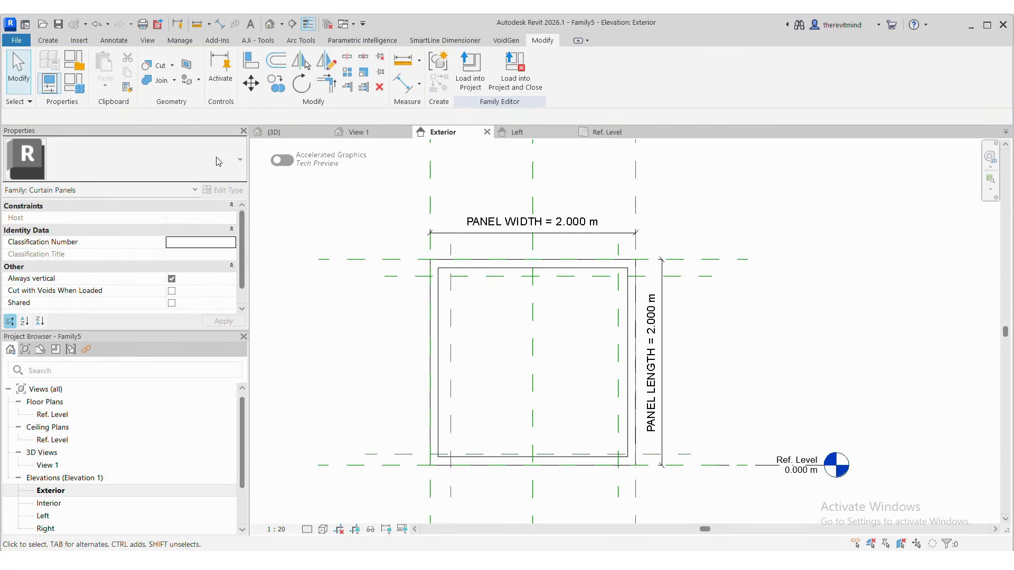
Add a new instance length family parameter named X, grouped under Dimensions.
{"action": "left_click", "coordinate": [83, 87]}
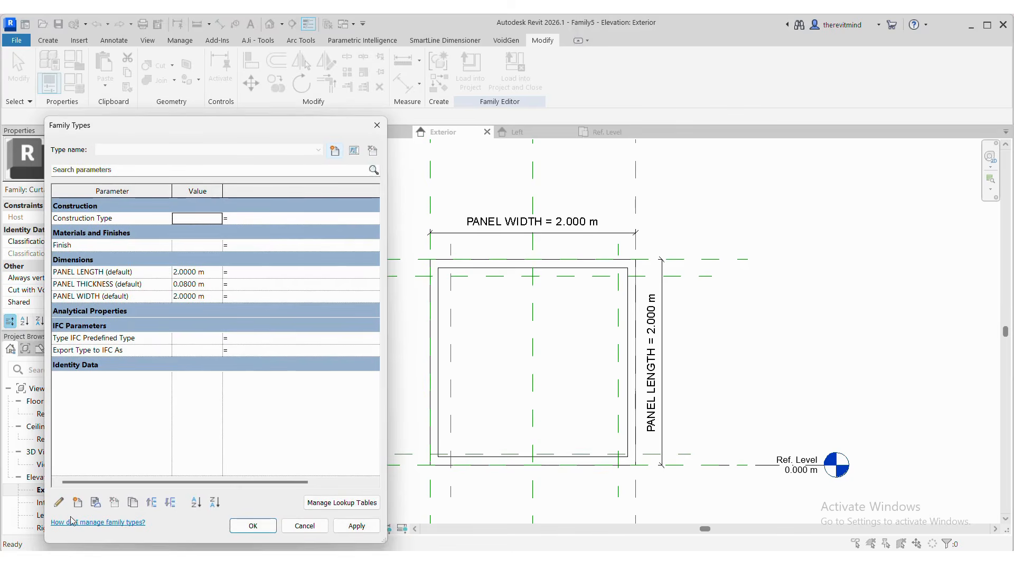
{"action": "left_click", "coordinate": [78, 503]}
{"action": "left_click", "coordinate": [258, 344]}
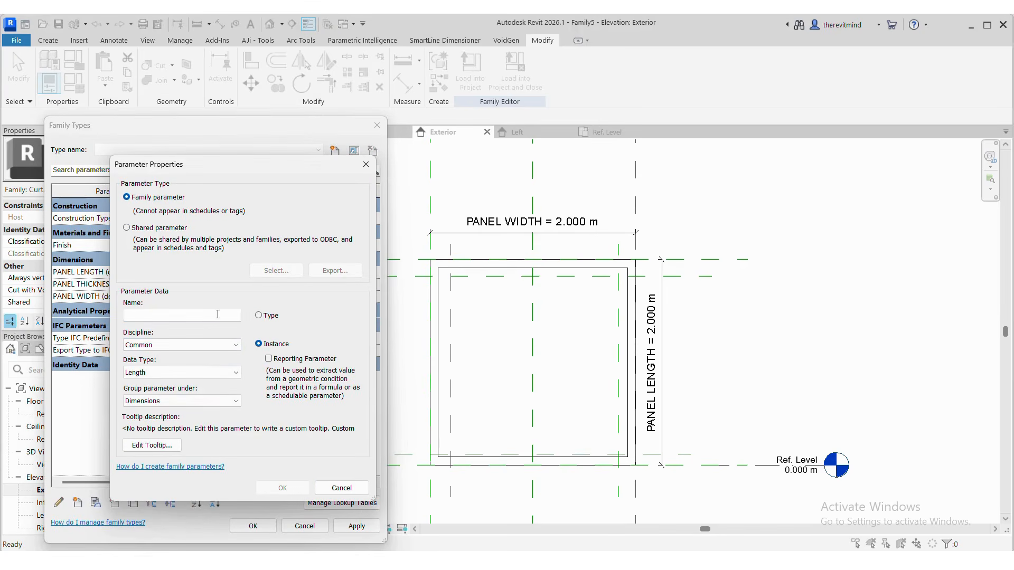
{"action": "left_click", "coordinate": [218, 315]}
{"action": "type", "text": "a"}
{"action": "left_click", "coordinate": [285, 488]}
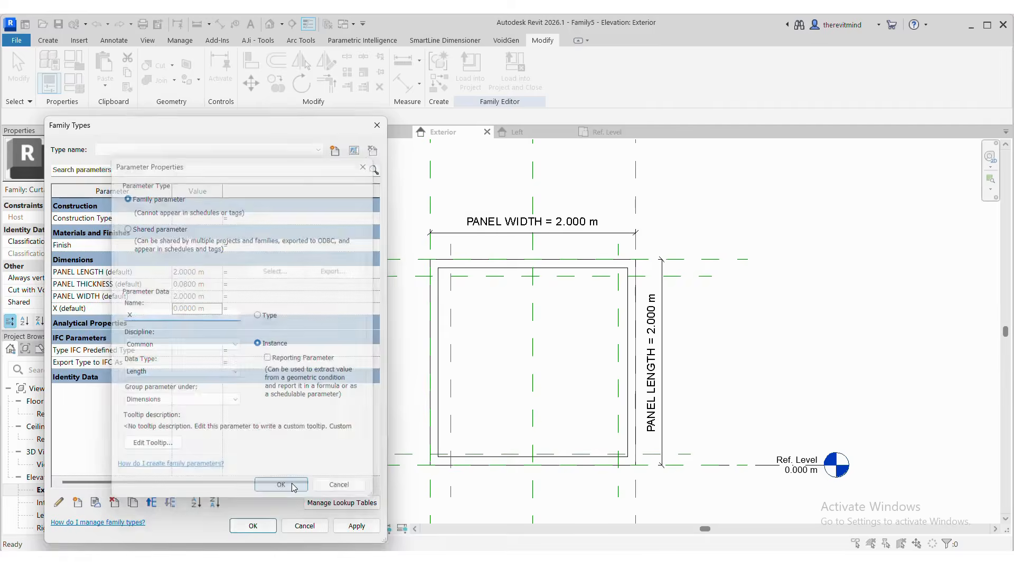
{"action": "left_click", "coordinate": [253, 526]}
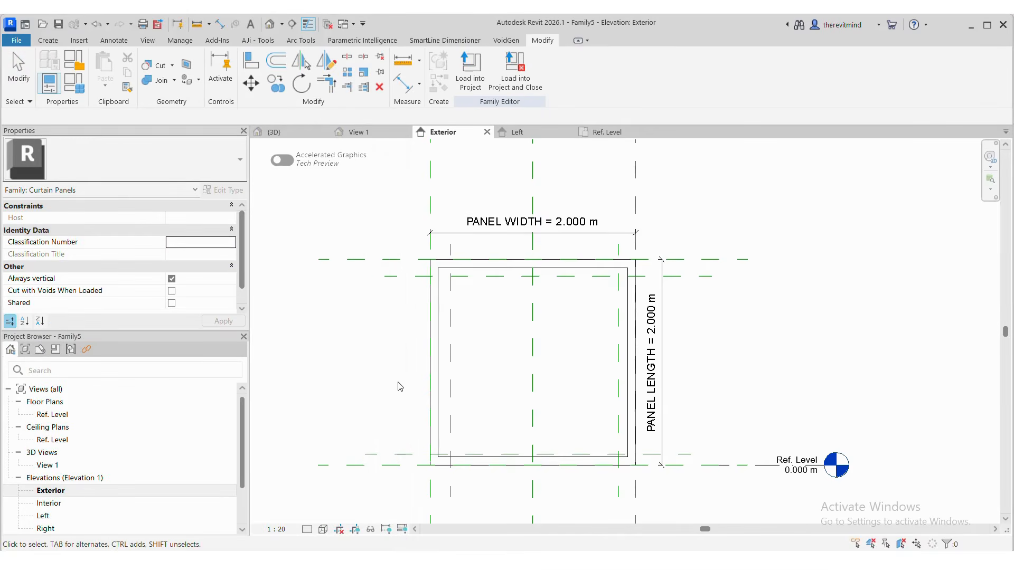
Dimension the distance between the panel's left boundary reference plane and the inner left reference plane.
{"action": "left_click", "coordinate": [402, 83]}
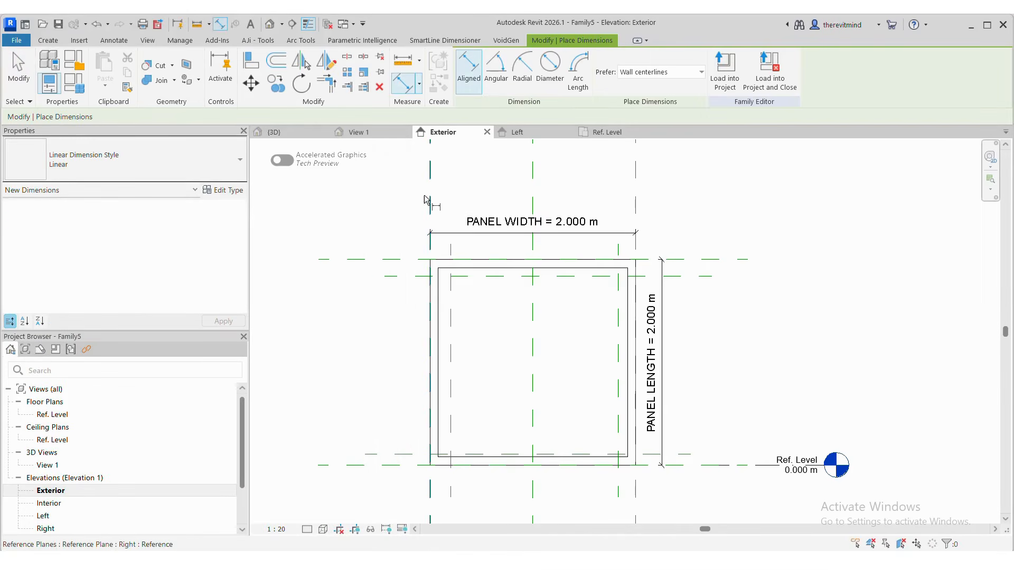
{"action": "left_click", "coordinate": [451, 309]}
{"action": "left_click", "coordinate": [481, 378]}
{"action": "key", "text": "Escape"}
{"action": "key", "text": "Escape"}
{"action": "scroll", "coordinate": [446, 393], "scroll_direction": "up", "scroll_amount": 3}
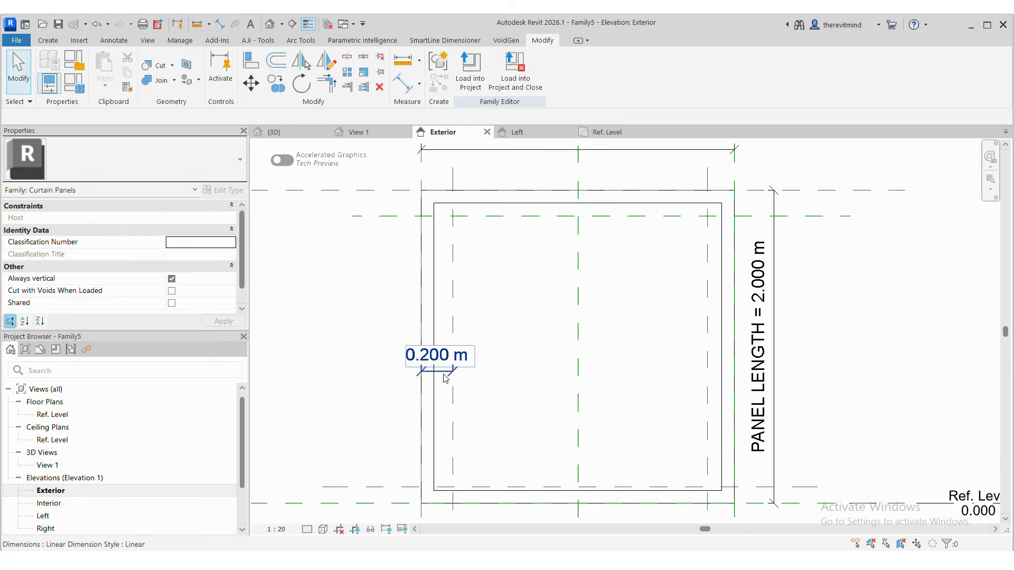
{"action": "left_click", "coordinate": [445, 377]}
{"action": "left_click", "coordinate": [558, 70]}
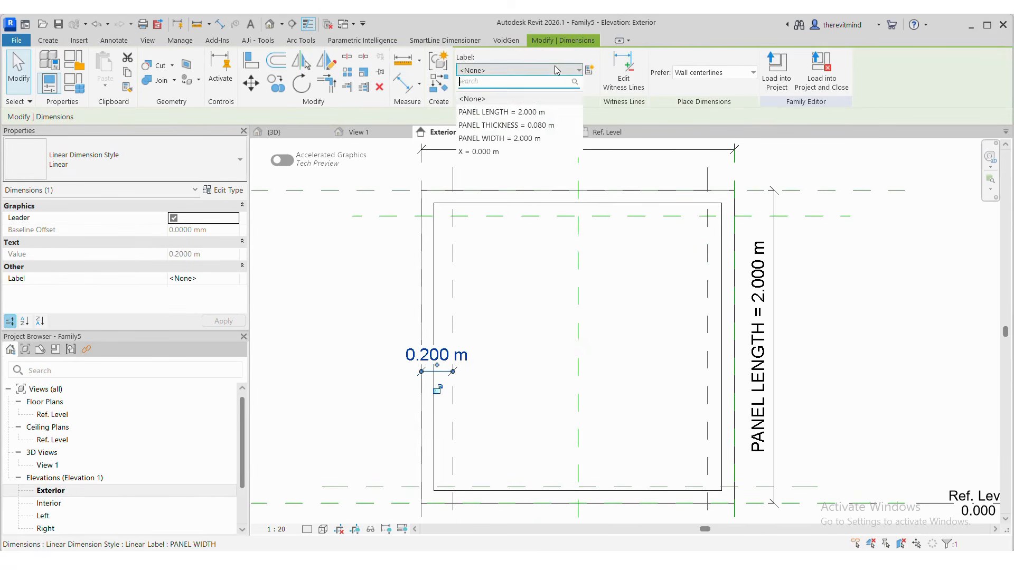
{"action": "left_click", "coordinate": [557, 70]}
Set the formula of parameter X to PANEL THICKNESS + 0.025 in the family types.
{"action": "left_click", "coordinate": [73, 86]}
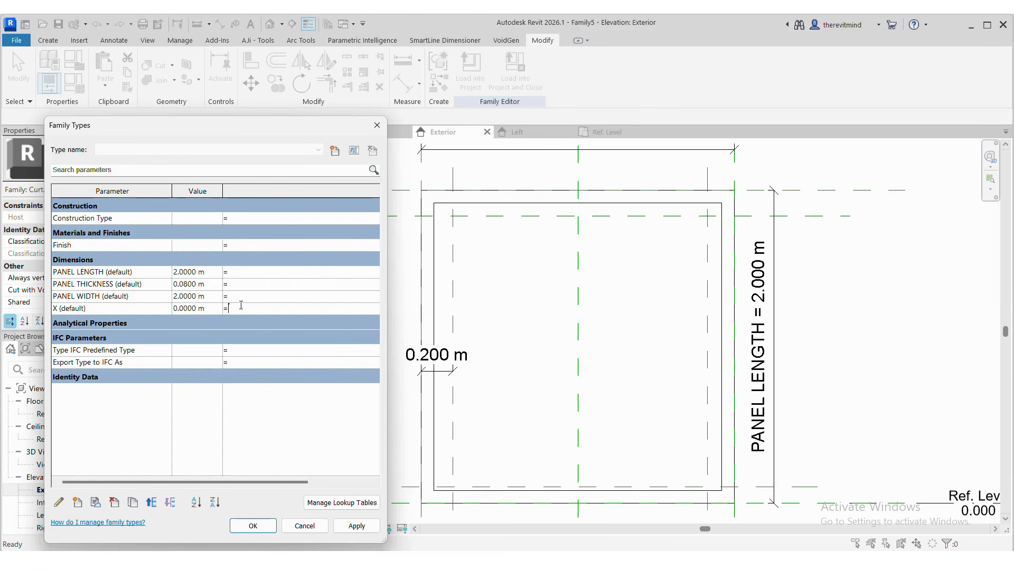
{"action": "type", "text": "PANEL THICKNESS +0.025"}
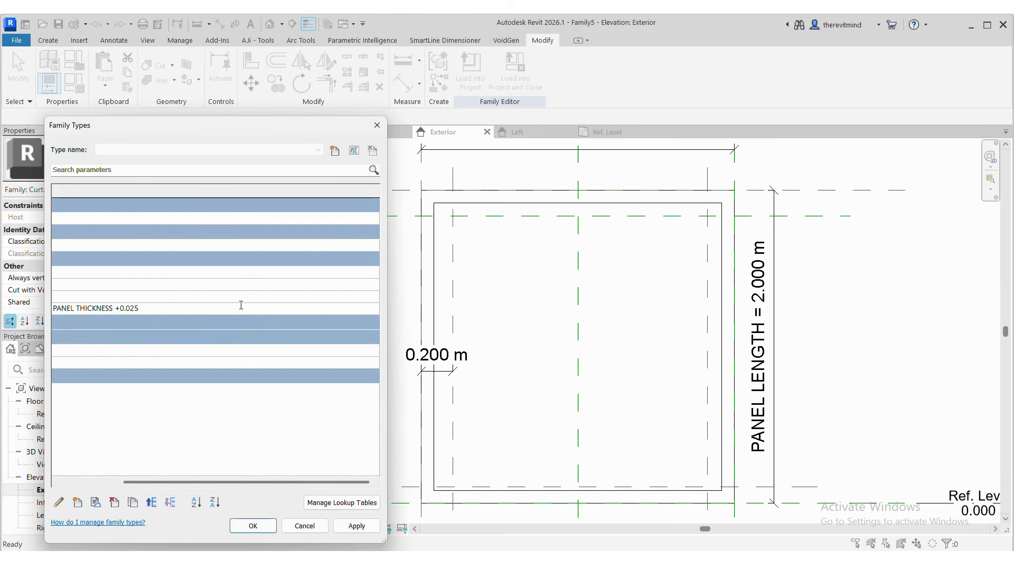
{"action": "left_click", "coordinate": [229, 297]}
{"action": "left_click", "coordinate": [253, 526]}
Label the left offset dimension between the outer and inner reference planes with parameter X.
{"action": "left_click", "coordinate": [437, 357]}
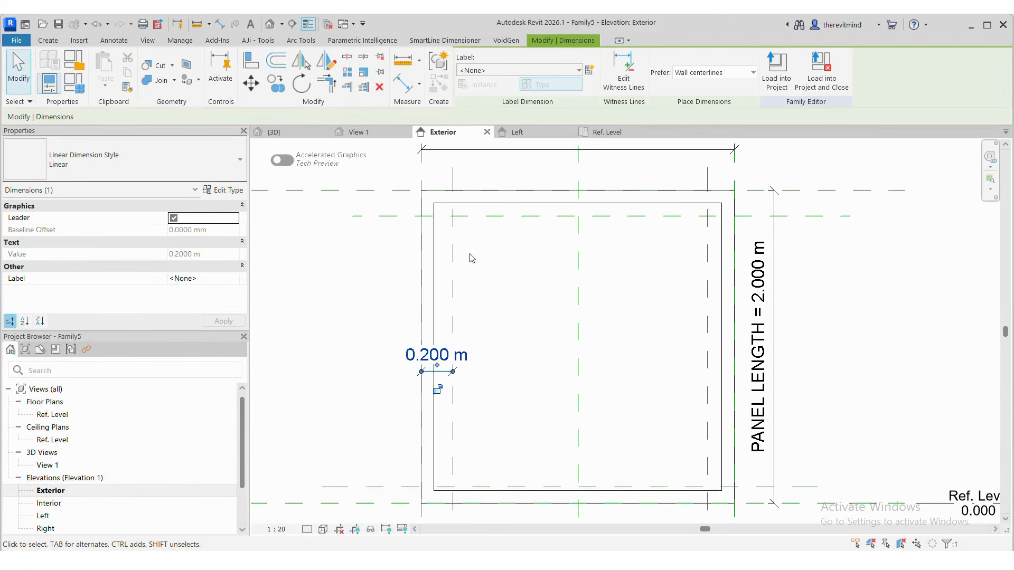
{"action": "left_click", "coordinate": [507, 70]}
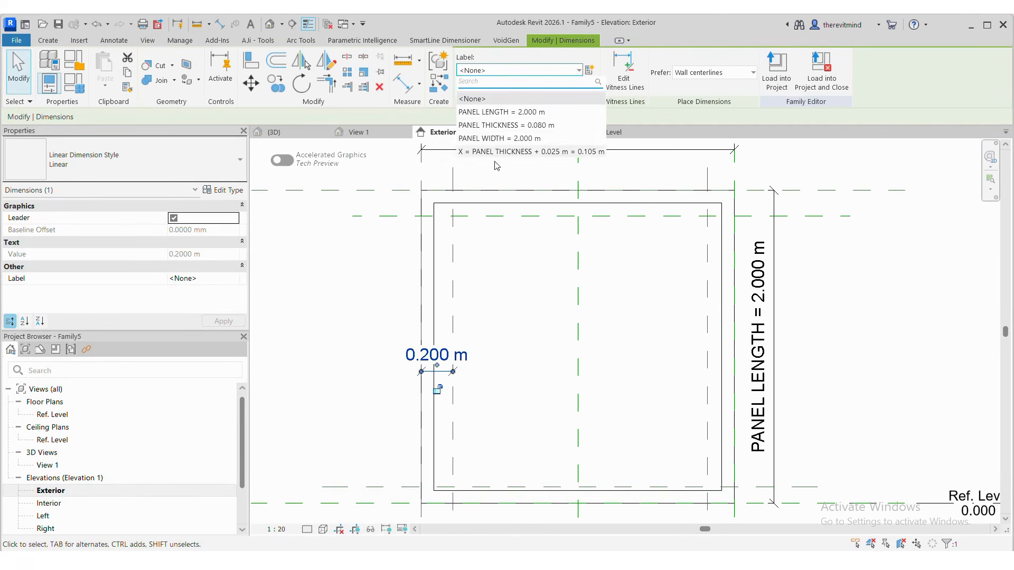
{"action": "left_click", "coordinate": [496, 151]}
{"action": "left_click", "coordinate": [525, 418]}
{"action": "scroll", "coordinate": [536, 333], "scroll_direction": "down", "scroll_amount": 2}
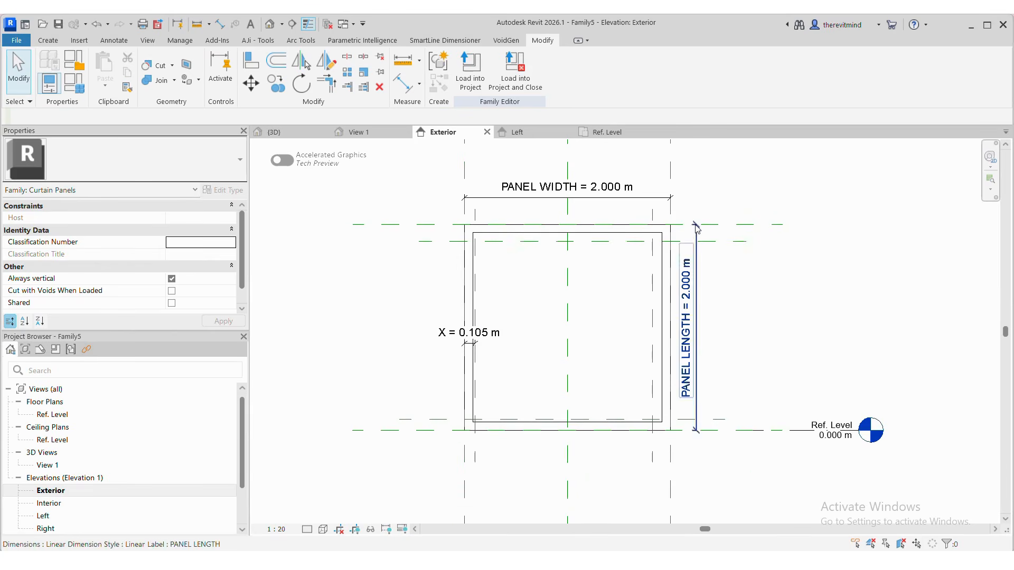
Dimension the offsets between the outer and inner horizontal reference planes at the panel's upper and lower edges.
{"action": "left_click", "coordinate": [403, 83]}
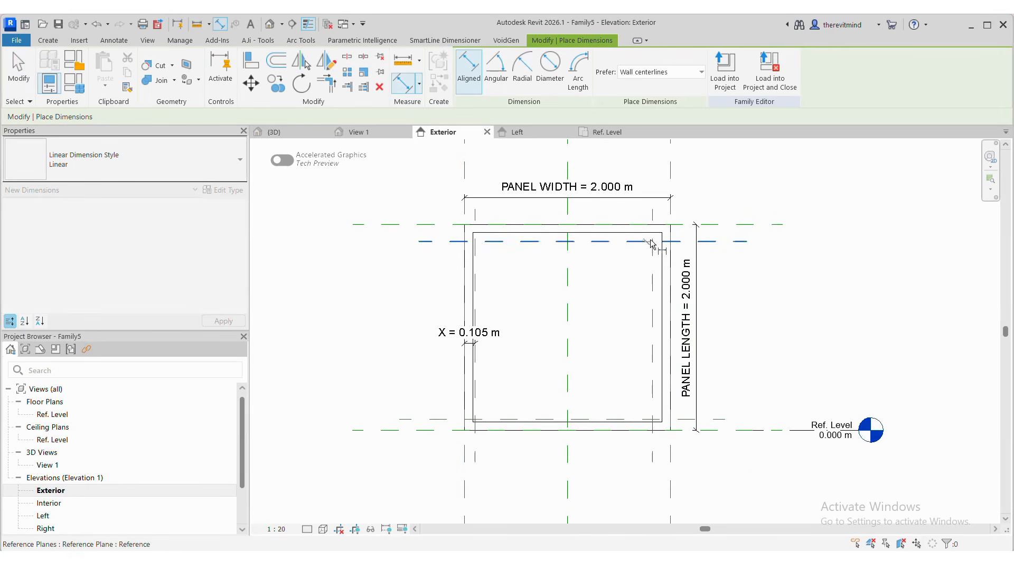
{"action": "left_click", "coordinate": [722, 225]}
{"action": "left_click", "coordinate": [733, 235]}
{"action": "left_click", "coordinate": [691, 419]}
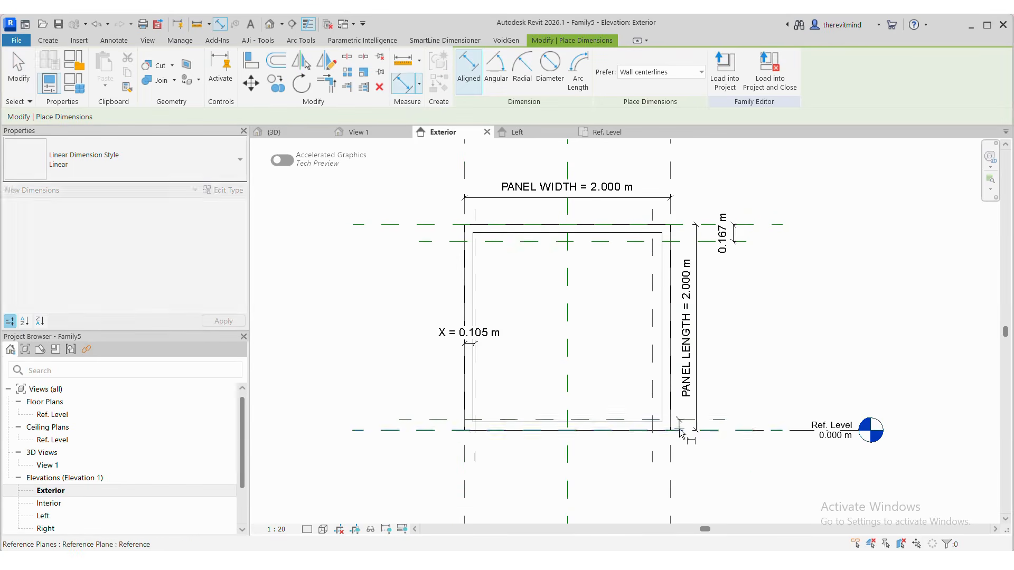
{"action": "left_click", "coordinate": [682, 431]}
{"action": "left_click", "coordinate": [687, 431]}
{"action": "key", "text": "Escape"}
{"action": "key", "text": "Escape"}
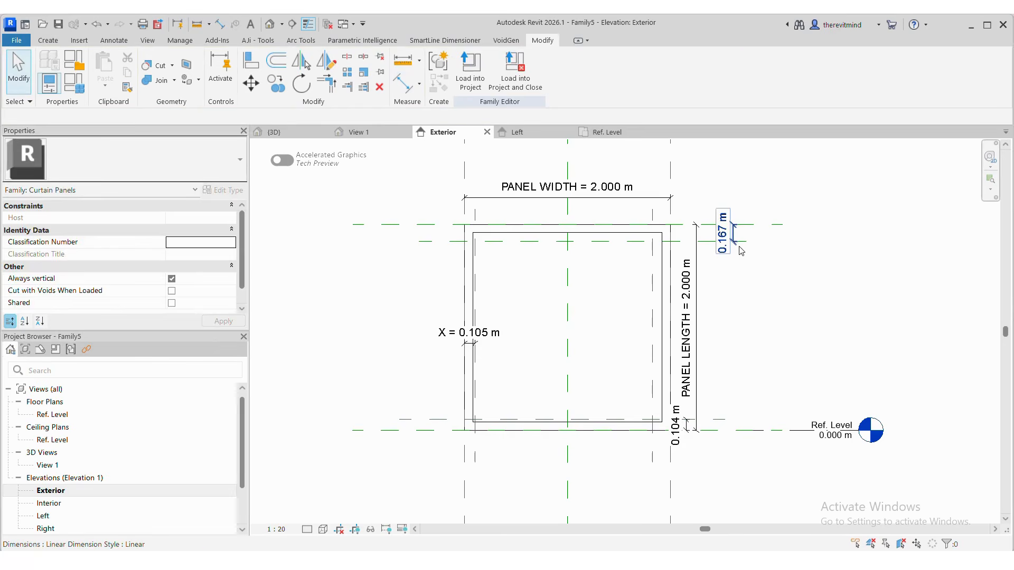
Label the upper and lower offset dimensions with parameter X.
{"action": "left_click", "coordinate": [739, 247]}
{"action": "left_click", "coordinate": [579, 70]}
{"action": "left_click", "coordinate": [507, 147]}
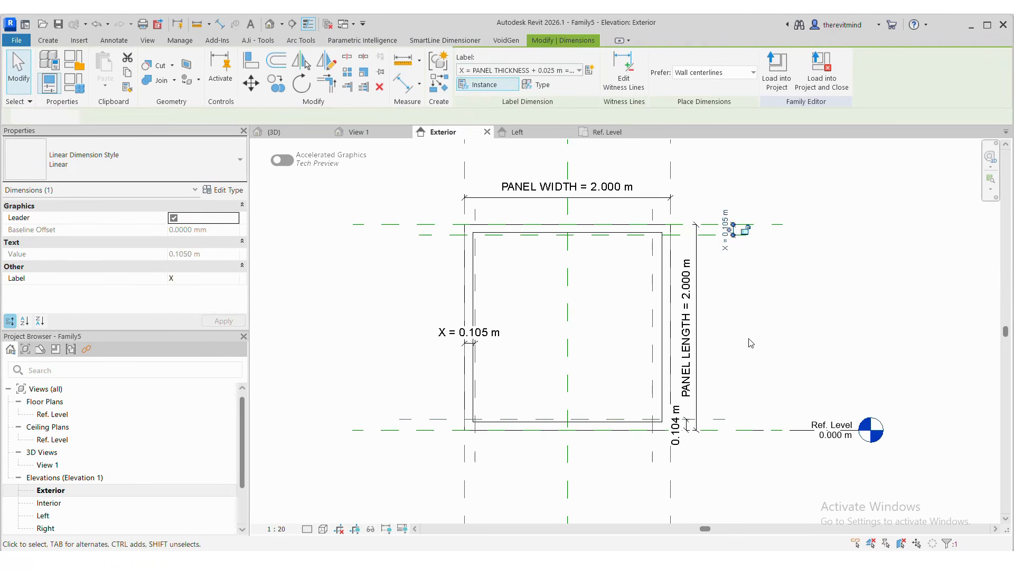
{"action": "left_click", "coordinate": [751, 343]}
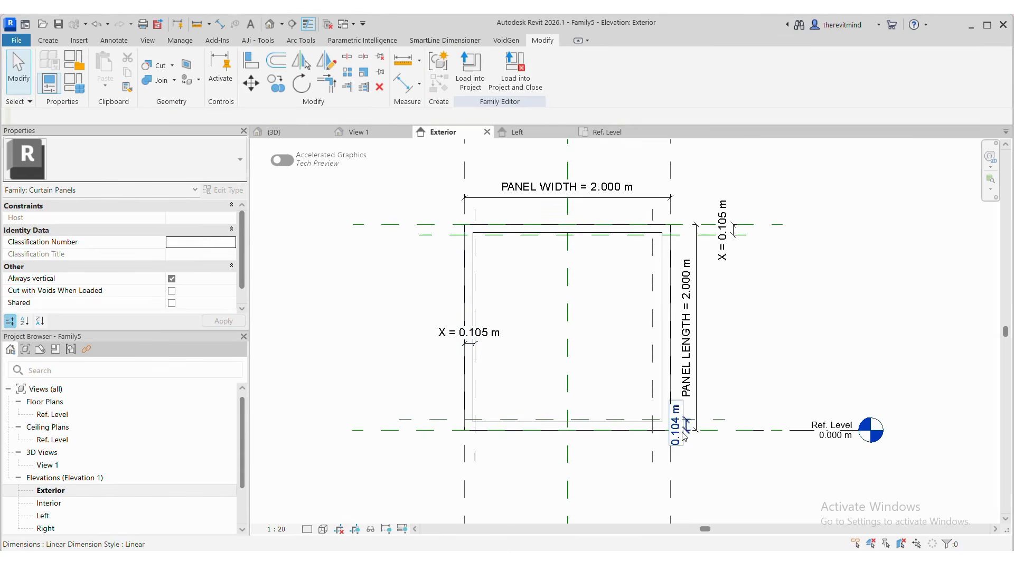
{"action": "left_click", "coordinate": [685, 437]}
{"action": "left_click", "coordinate": [580, 70]}
{"action": "left_click", "coordinate": [507, 147]}
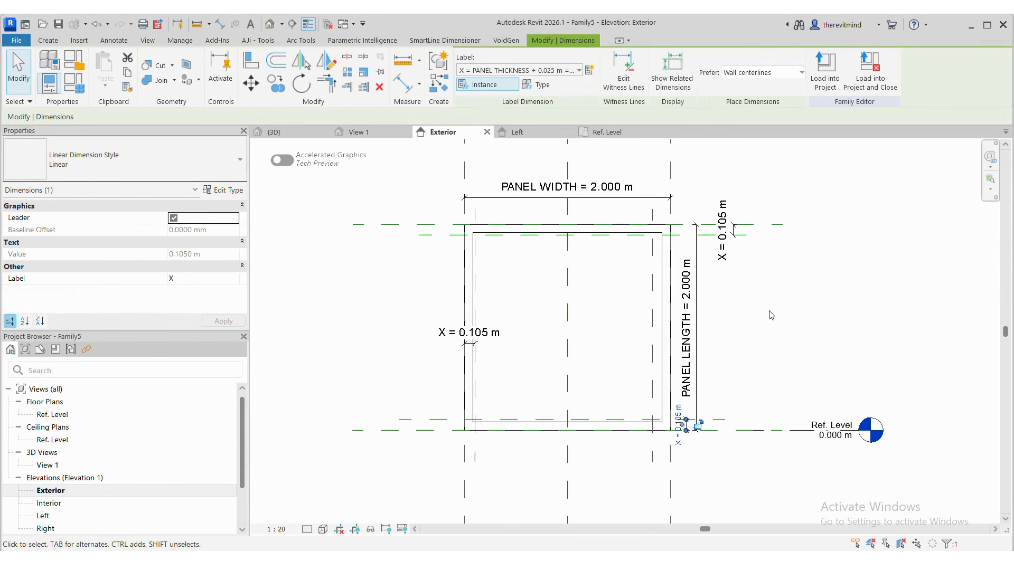
{"action": "left_click", "coordinate": [770, 312]}
{"action": "scroll", "coordinate": [734, 325], "scroll_direction": "down", "scroll_amount": 4}
{"action": "scroll", "coordinate": [639, 411], "scroll_direction": "up", "scroll_amount": 4}
{"action": "scroll", "coordinate": [640, 412], "scroll_direction": "down", "scroll_amount": 2}
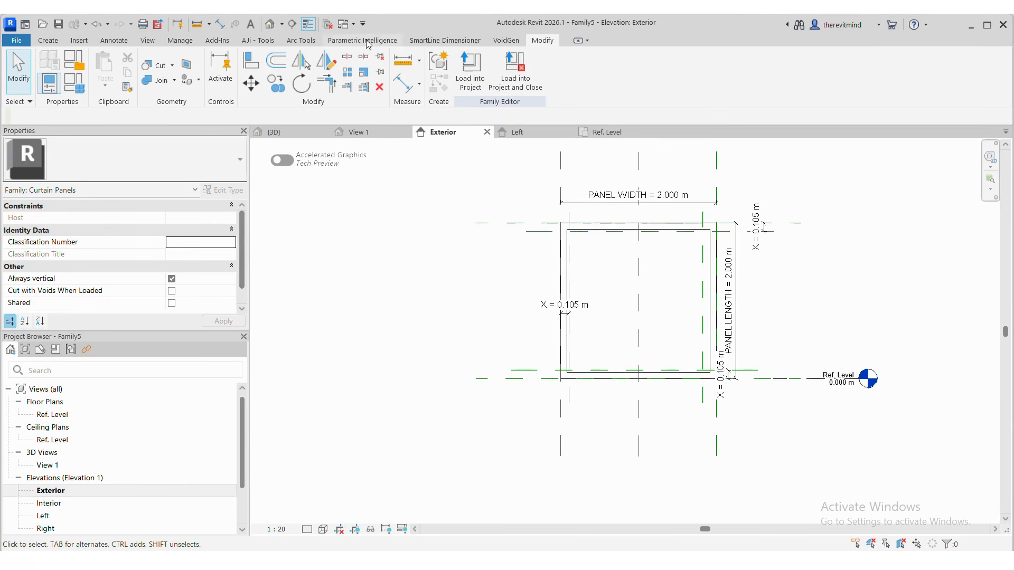
Dimension the offset between the inner right reference plane and the panel's right boundary plane, placing it below the frame.
{"action": "left_click", "coordinate": [403, 83]}
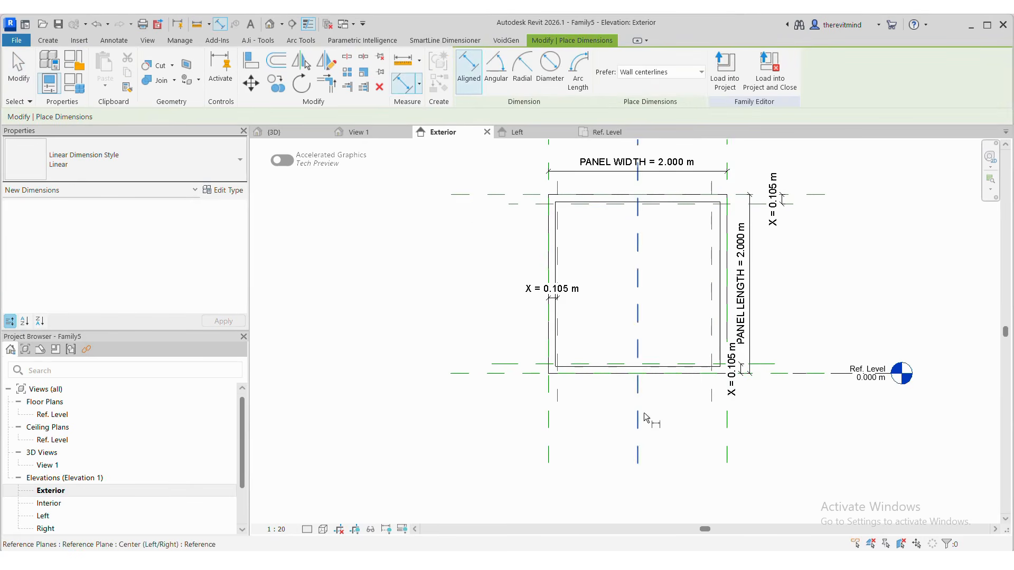
{"action": "scroll", "coordinate": [695, 269], "scroll_direction": "up", "scroll_amount": 3}
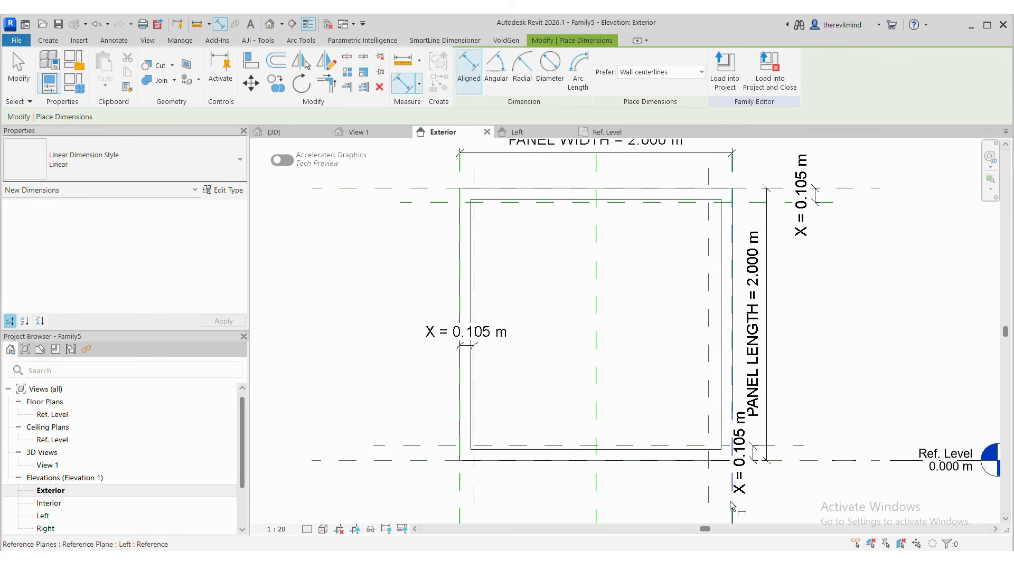
{"action": "scroll", "coordinate": [634, 306], "scroll_direction": "down", "scroll_amount": 3}
{"action": "left_click", "coordinate": [649, 443]}
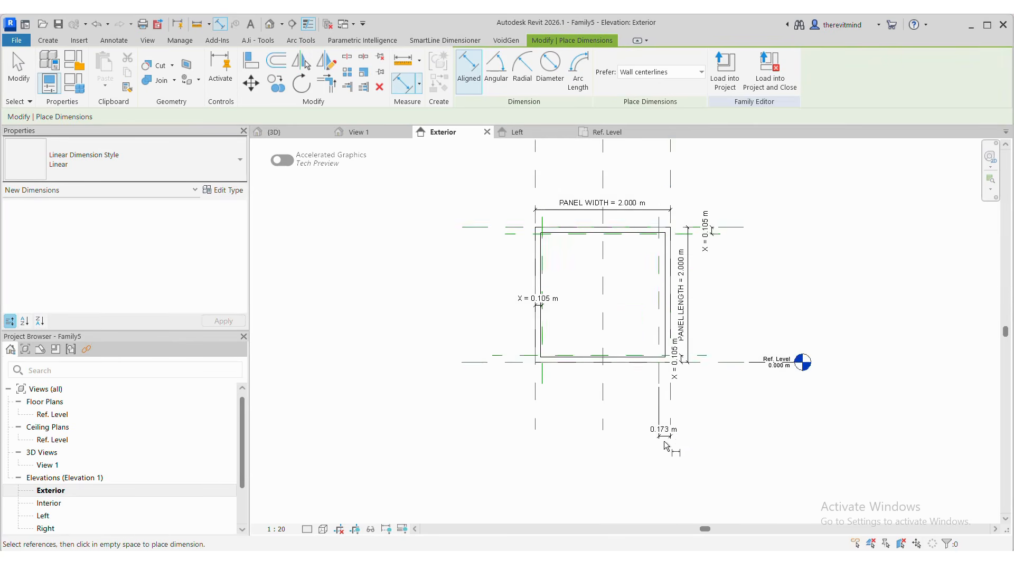
{"action": "scroll", "coordinate": [660, 441], "scroll_direction": "up", "scroll_amount": 3}
{"action": "key", "text": "Escape"}
{"action": "key", "text": "Escape"}
Label the right offset dimension below the frame with parameter X.
{"action": "left_click", "coordinate": [660, 428]}
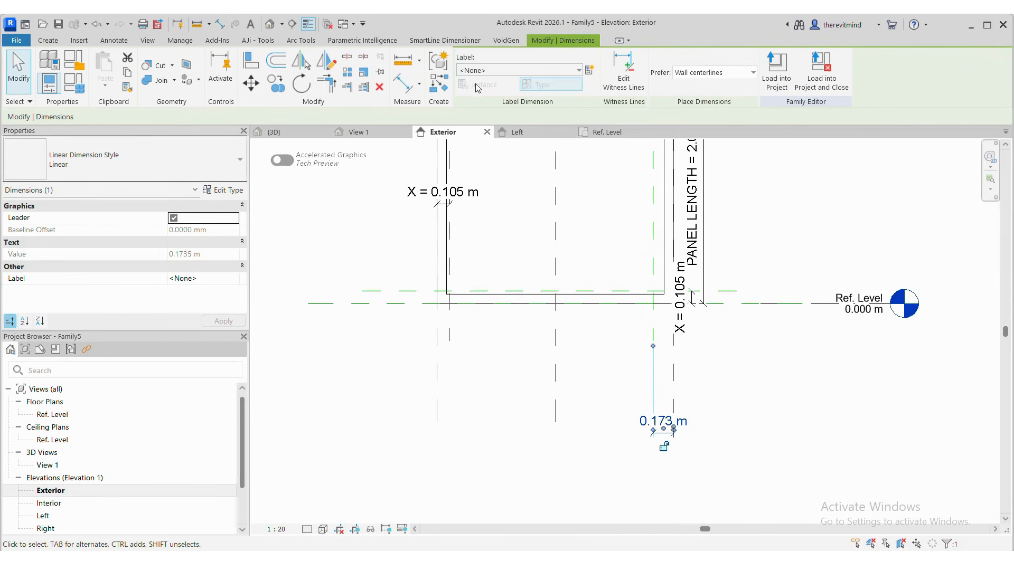
{"action": "left_click", "coordinate": [521, 69]}
{"action": "left_click", "coordinate": [519, 154]}
{"action": "left_click", "coordinate": [546, 458]}
{"action": "scroll", "coordinate": [546, 458], "scroll_direction": "down", "scroll_amount": 3}
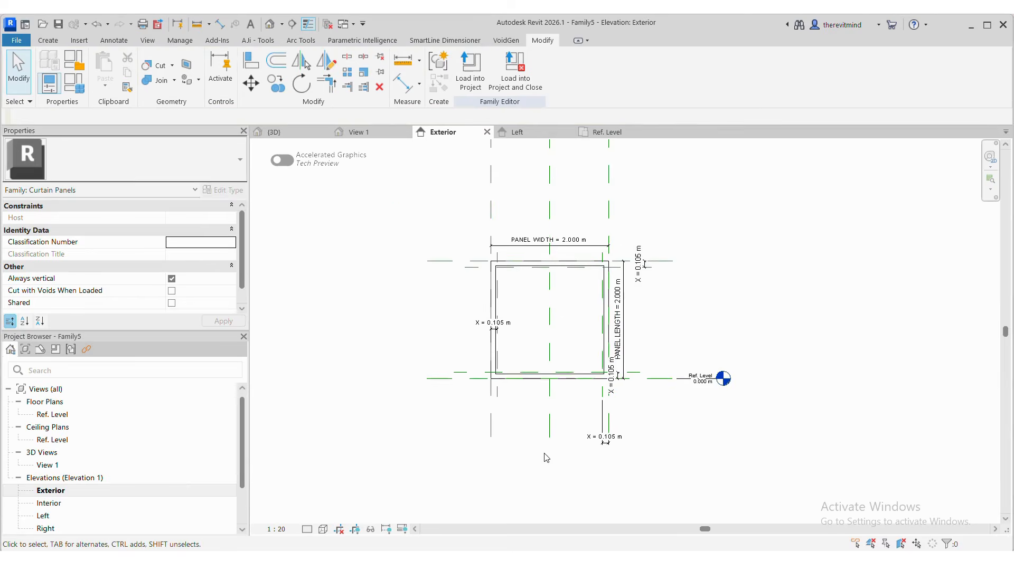
{"action": "scroll", "coordinate": [586, 375], "scroll_direction": "up", "scroll_amount": 2}
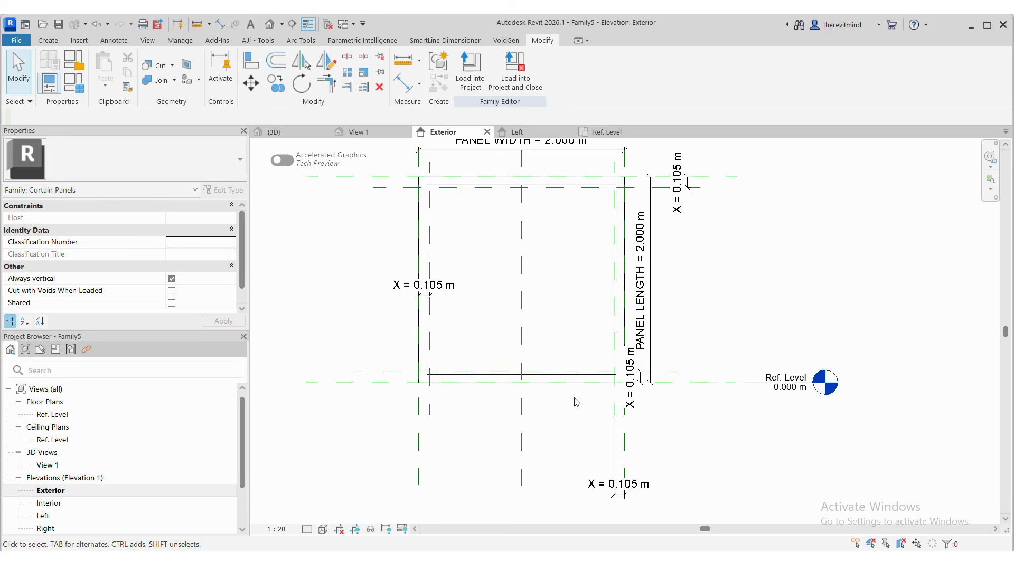
{"action": "scroll", "coordinate": [515, 234], "scroll_direction": "down", "scroll_amount": 1}
{"action": "scroll", "coordinate": [559, 331], "scroll_direction": "down", "scroll_amount": 1}
{"action": "scroll", "coordinate": [518, 245], "scroll_direction": "up", "scroll_amount": 2}
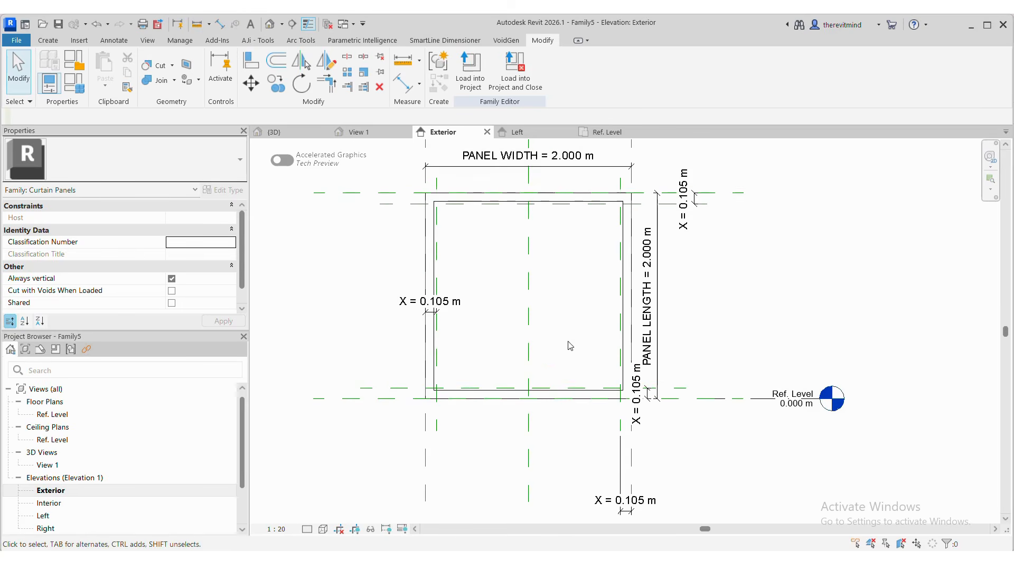
{"action": "scroll", "coordinate": [596, 406], "scroll_direction": "down", "scroll_amount": 2}
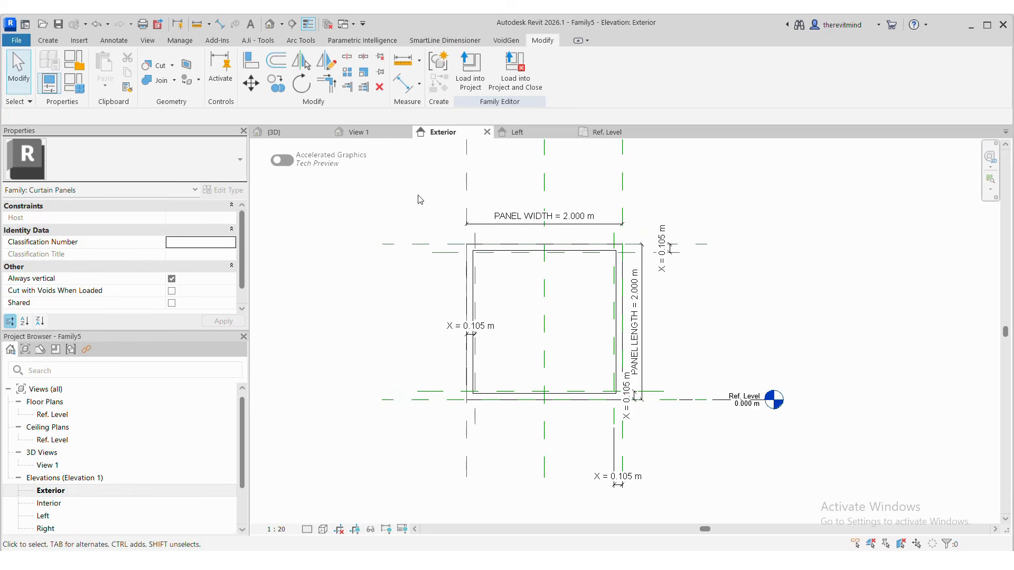
{"action": "scroll", "coordinate": [419, 199], "scroll_direction": "up", "scroll_amount": 1}
Close the inactive views and open the Ref. Level floor plan of the curtain panel family.
{"action": "left_click", "coordinate": [327, 24]}
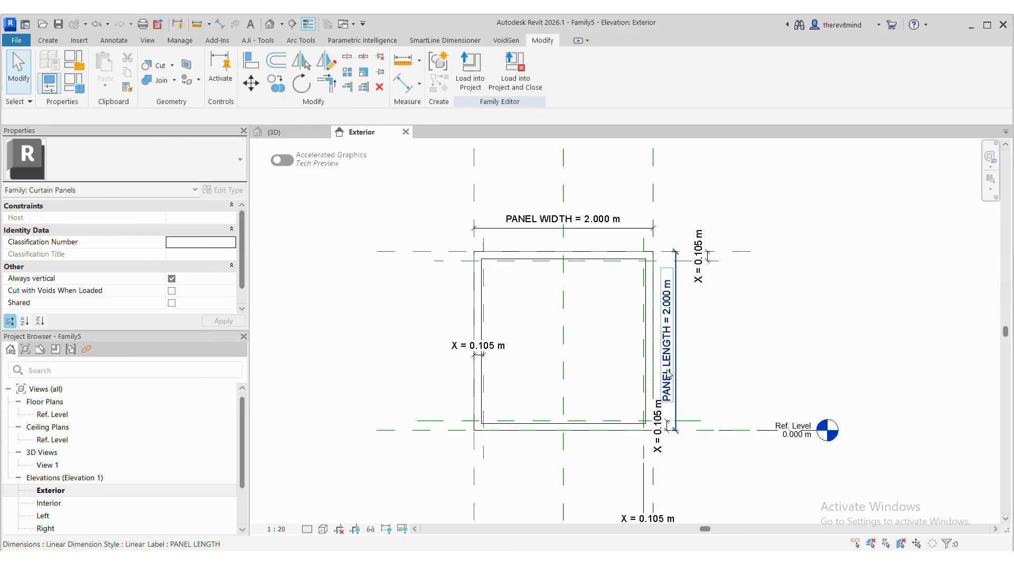
{"action": "left_click", "coordinate": [284, 131]}
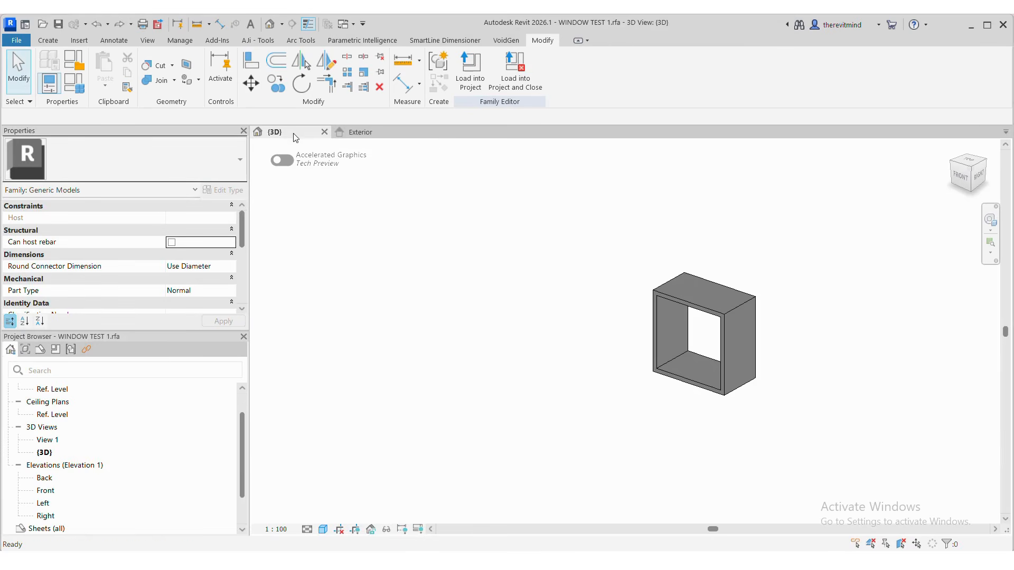
{"action": "left_click", "coordinate": [458, 90]}
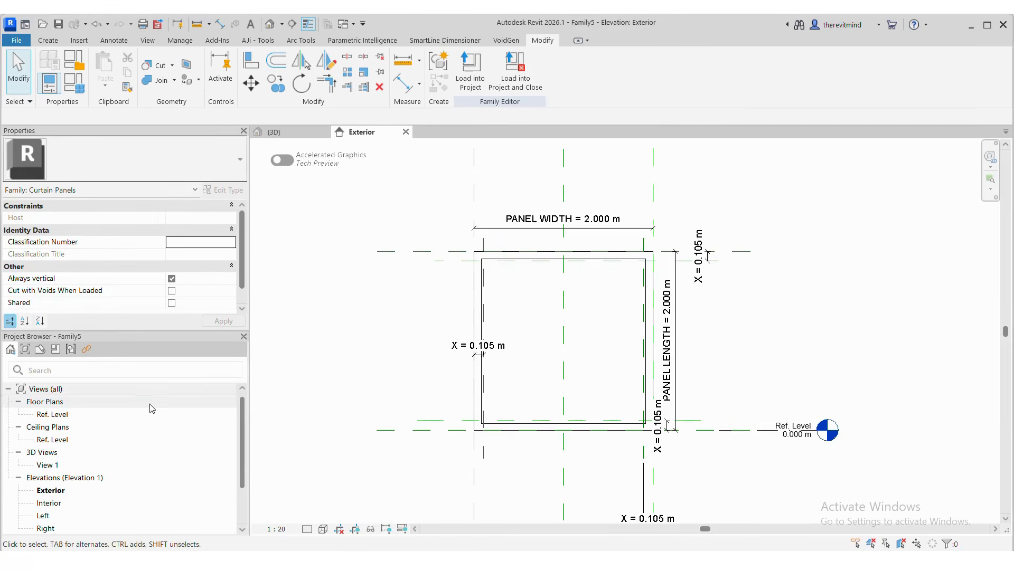
{"action": "double_click", "coordinate": [148, 415]}
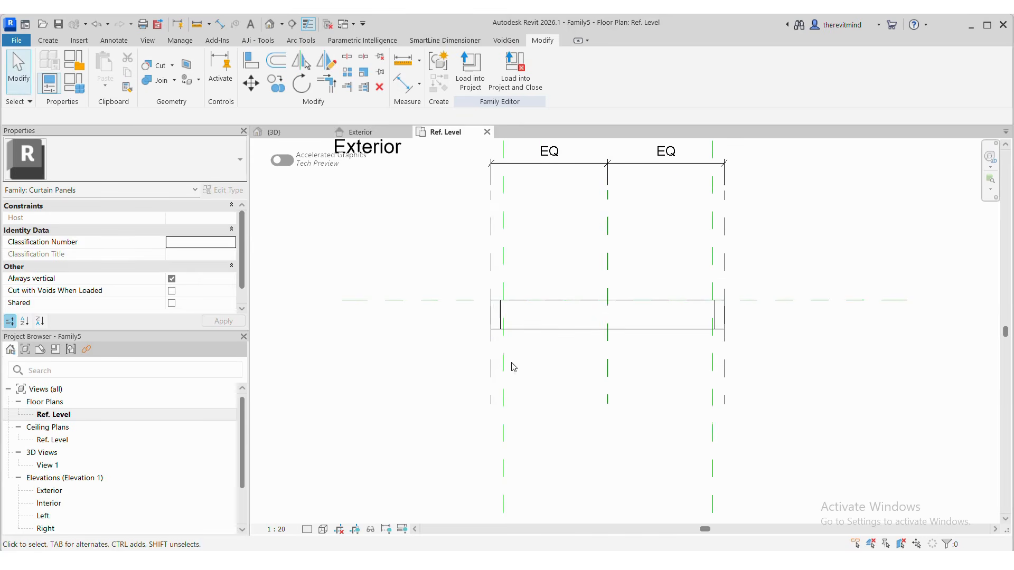
Draw a horizontal reference plane below the frame in plan, about 0.44 m from the existing horizontal reference plane.
{"action": "left_click", "coordinate": [489, 366]}
{"action": "key", "text": "r"}
{"action": "key", "text": "p"}
{"action": "left_click", "coordinate": [388, 352]}
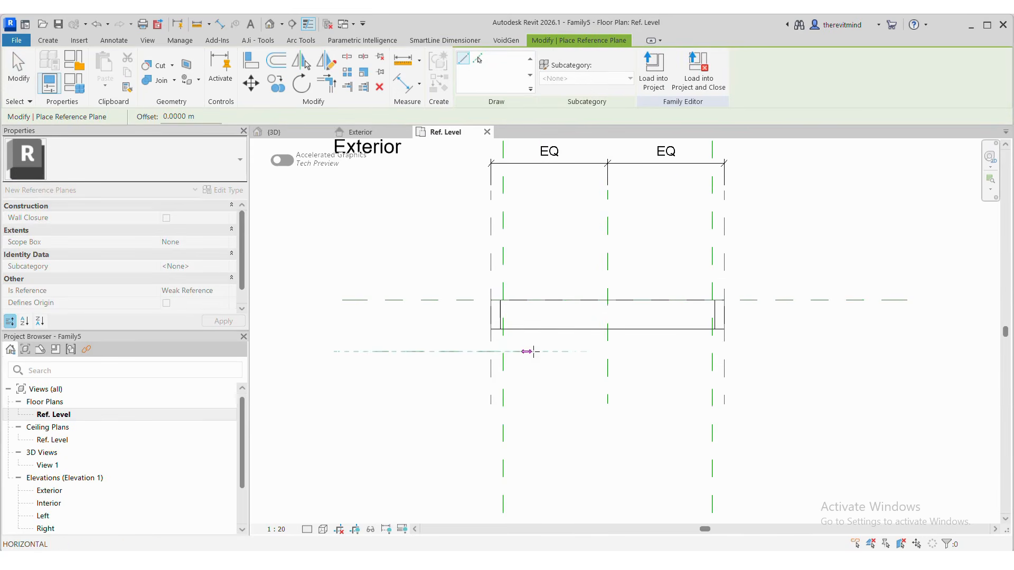
{"action": "left_click", "coordinate": [787, 351]}
{"action": "key", "text": "Escape"}
{"action": "key", "text": "Escape"}
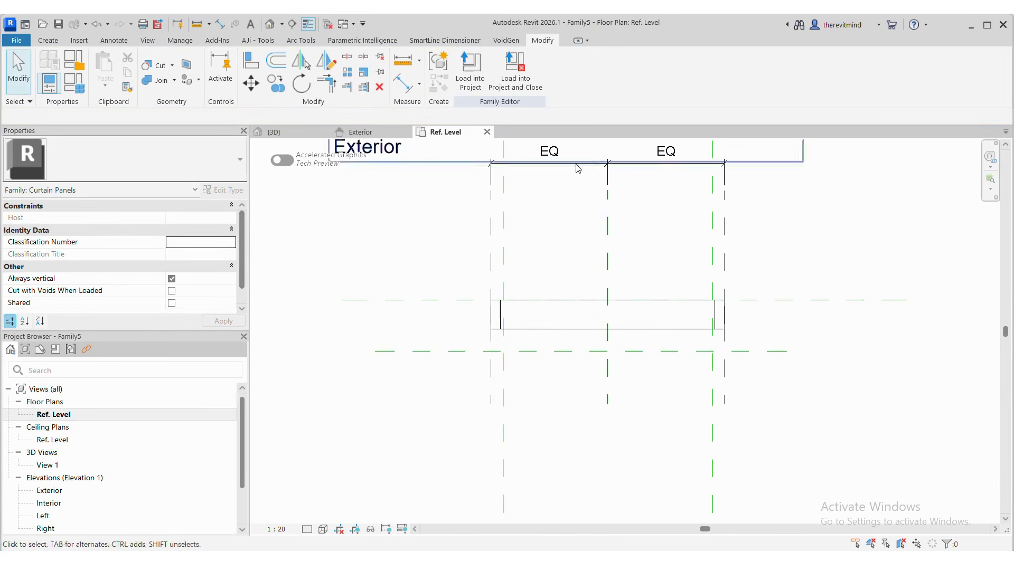
Dimension the distance between the existing horizontal reference plane and the new one below the frame.
{"action": "key", "text": "d"}
{"action": "key", "text": "i"}
{"action": "left_click", "coordinate": [754, 301]}
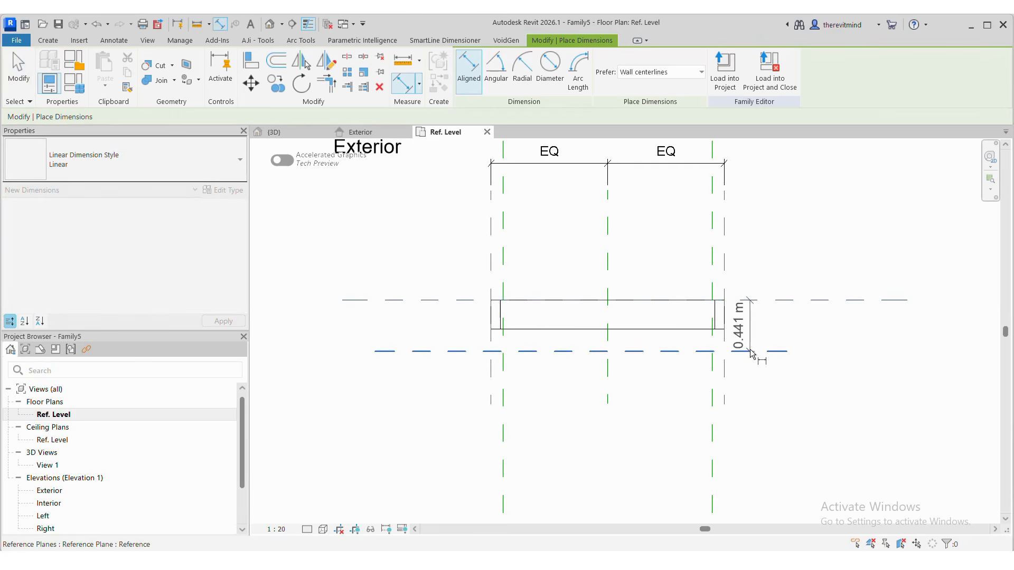
{"action": "left_click", "coordinate": [752, 352]}
{"action": "left_click", "coordinate": [767, 370]}
{"action": "key", "text": "Escape"}
{"action": "key", "text": "Escape"}
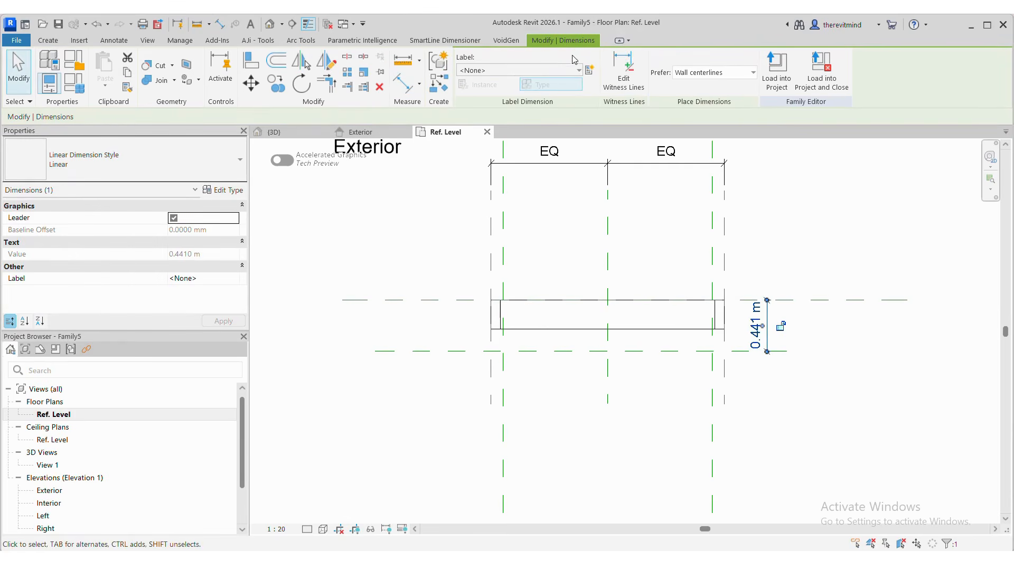
Label the plan depth dimension with a new instance family parameter named PANEL DEPTH.
{"action": "left_click", "coordinate": [590, 70]}
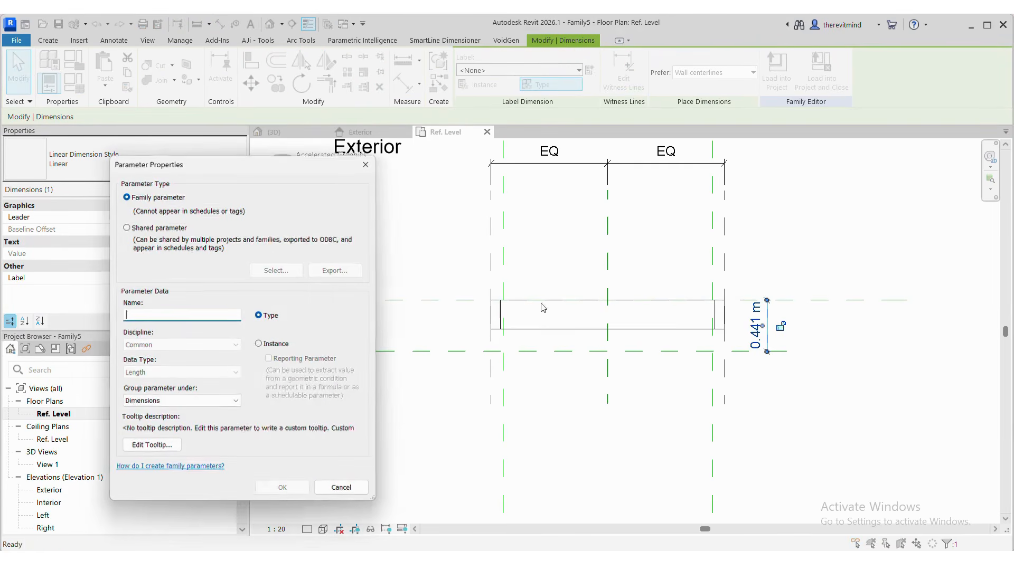
{"action": "left_click", "coordinate": [259, 344]}
{"action": "type", "text": "PANEL DEPTH"}
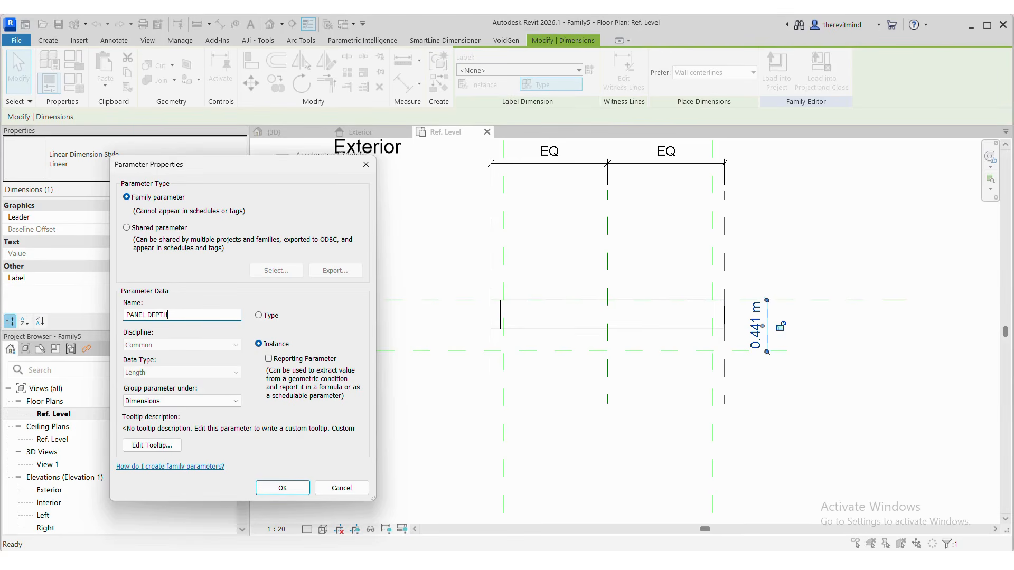
{"action": "key", "text": "Return"}
{"action": "left_click", "coordinate": [370, 395]}
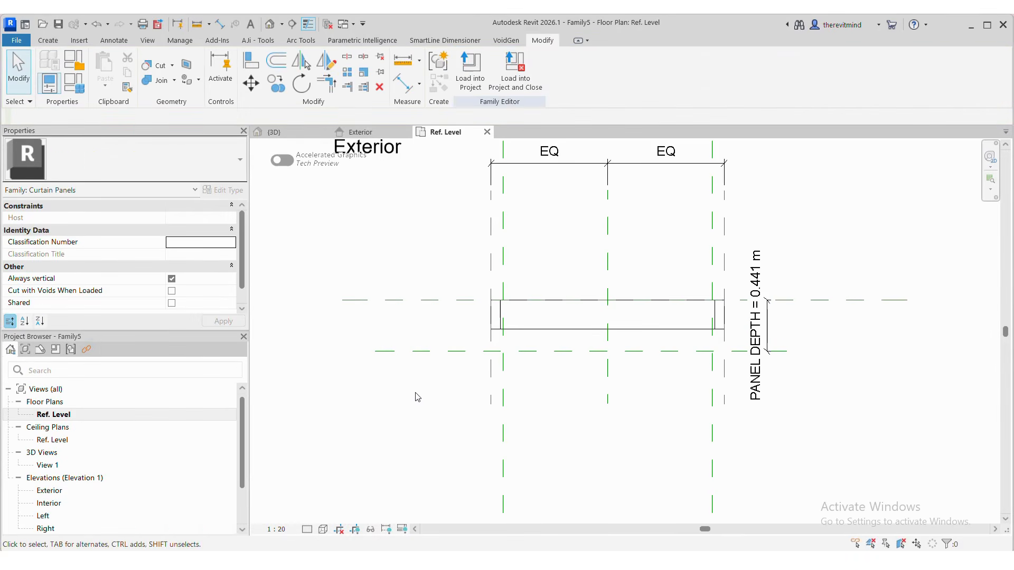
Align and lock the frame extrusion's lower edge to the reference plane below it in plan.
{"action": "scroll", "coordinate": [542, 372], "scroll_direction": "up", "scroll_amount": 1}
{"action": "left_click", "coordinate": [251, 60]}
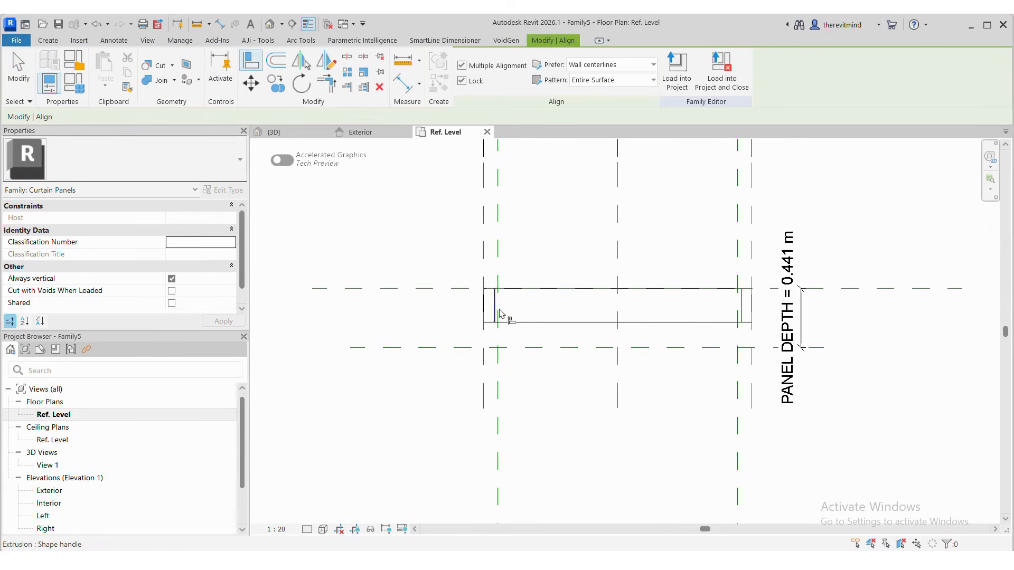
{"action": "left_click", "coordinate": [550, 322]}
{"action": "left_click", "coordinate": [523, 400]}
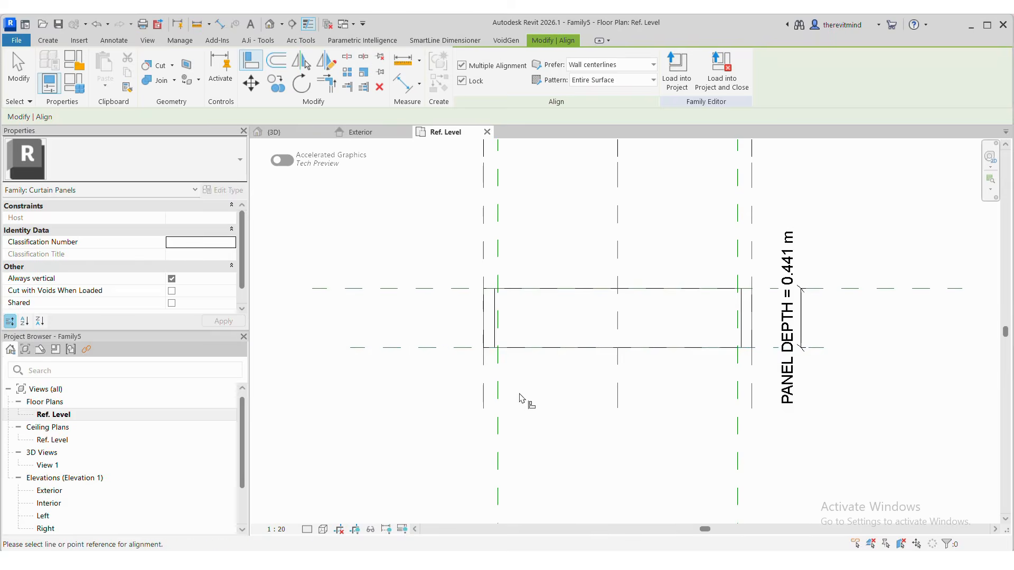
Load the WINDOW TEST 1 family into the curtain panel family and place one instance inside the frame in plan.
{"action": "left_click", "coordinate": [370, 132]}
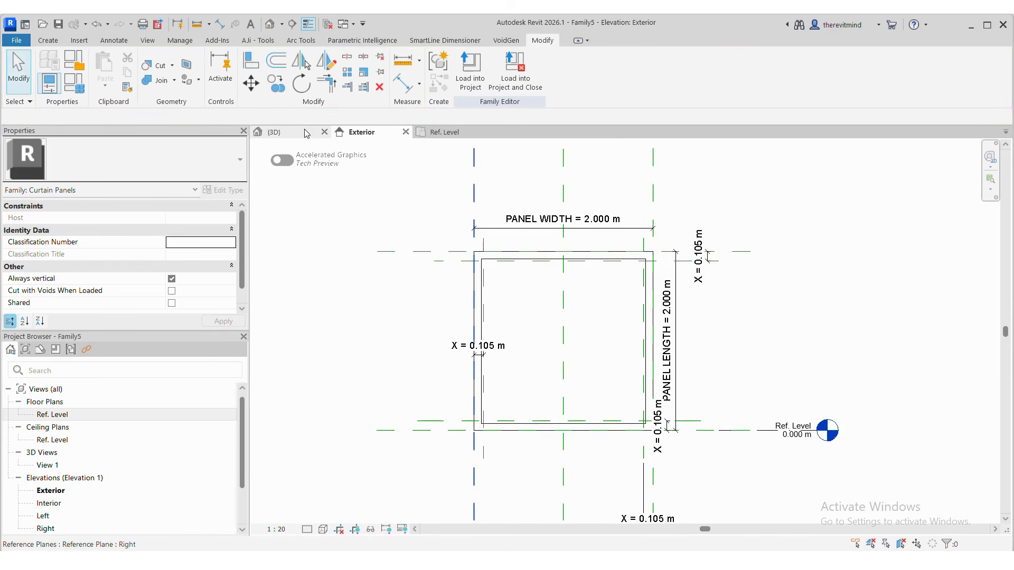
{"action": "left_click", "coordinate": [311, 133]}
{"action": "left_click", "coordinate": [470, 68]}
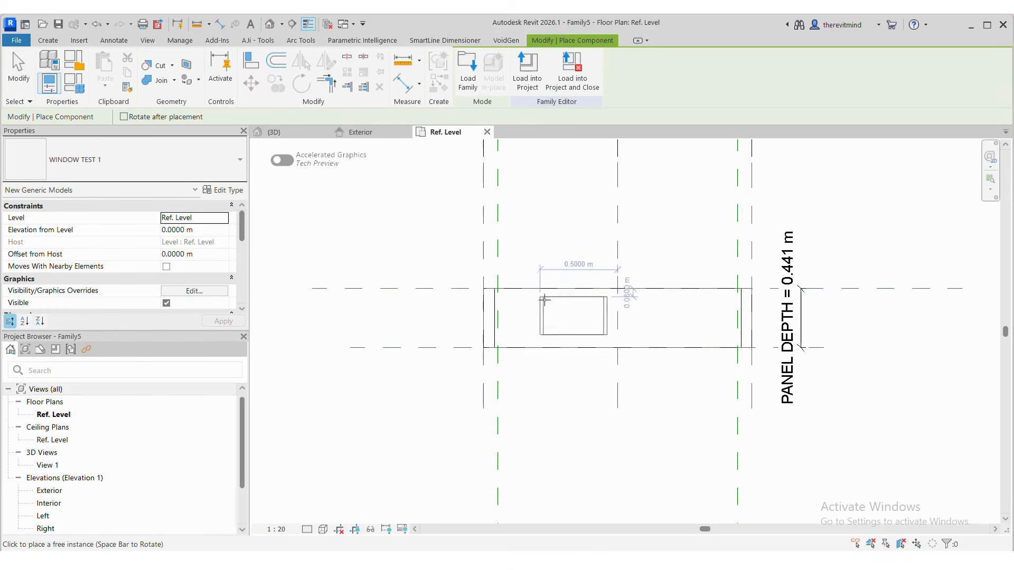
{"action": "left_click", "coordinate": [562, 290]}
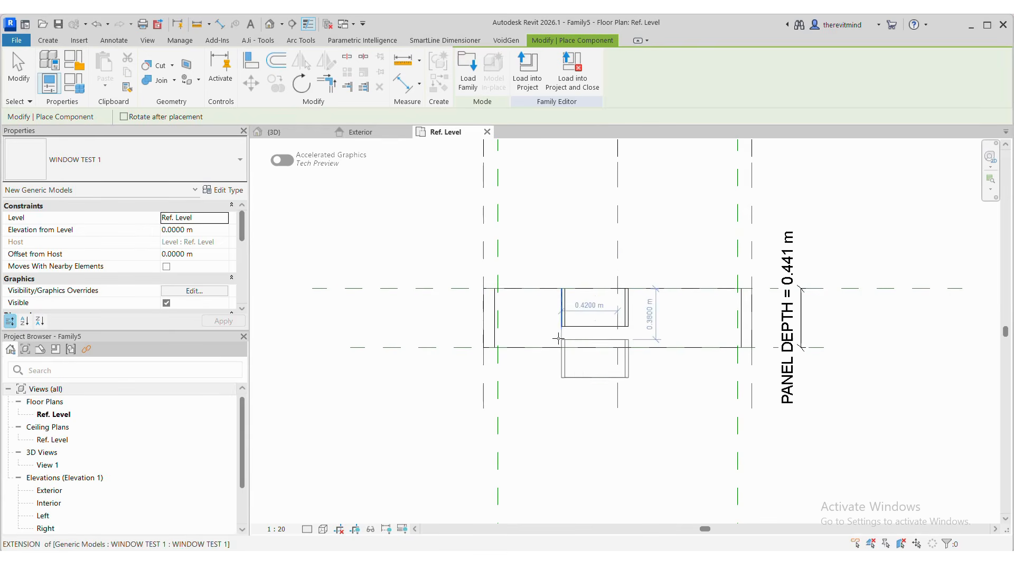
{"action": "key", "text": "Escape"}
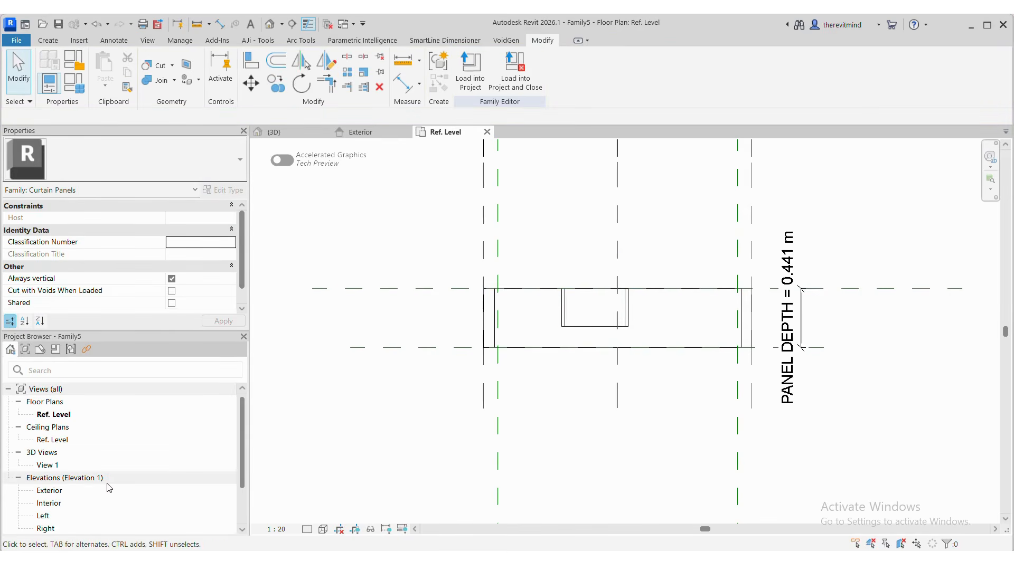
In the Exterior elevation, move the window instance up near the centre of the panel, about 0.71 m above Ref. Level.
{"action": "double_click", "coordinate": [49, 491]}
{"action": "left_click", "coordinate": [592, 393]}
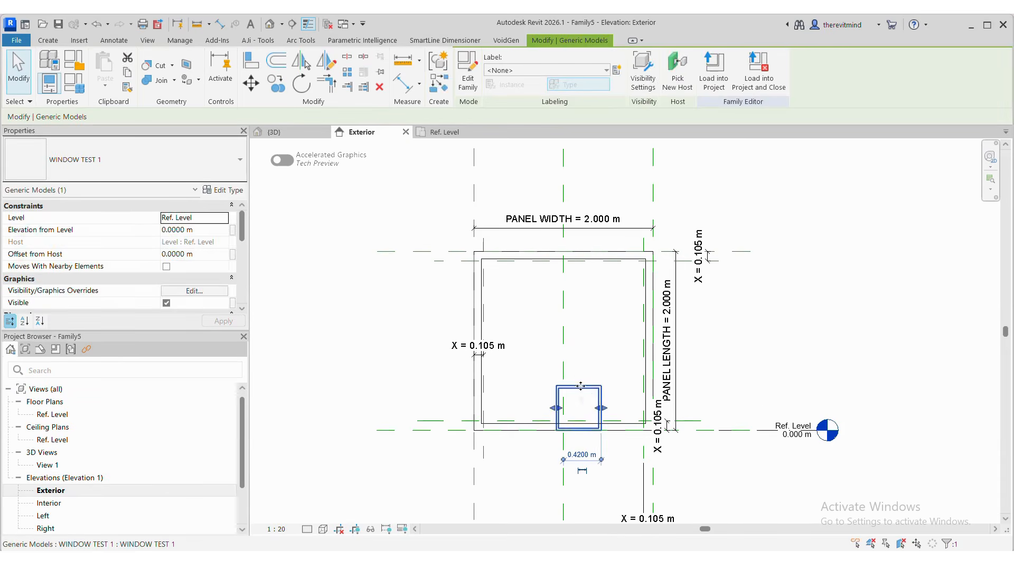
{"action": "left_click_drag", "start_coordinate": [592, 394], "coordinate": [574, 326]}
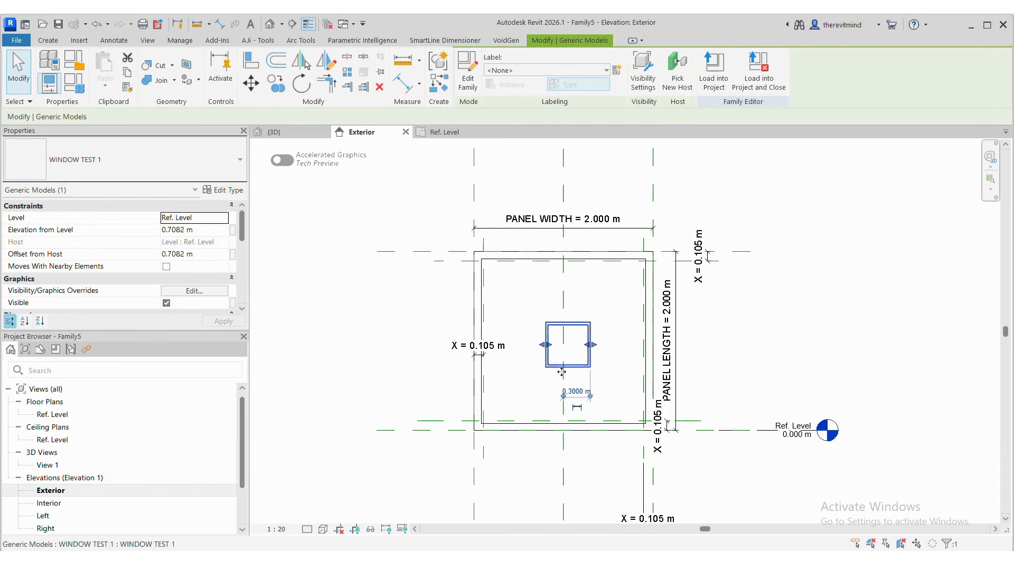
{"action": "scroll", "coordinate": [453, 391], "scroll_direction": "up", "scroll_amount": 1}
{"action": "key", "text": "Escape"}
{"action": "scroll", "coordinate": [202, 280], "scroll_direction": "down", "scroll_amount": 1}
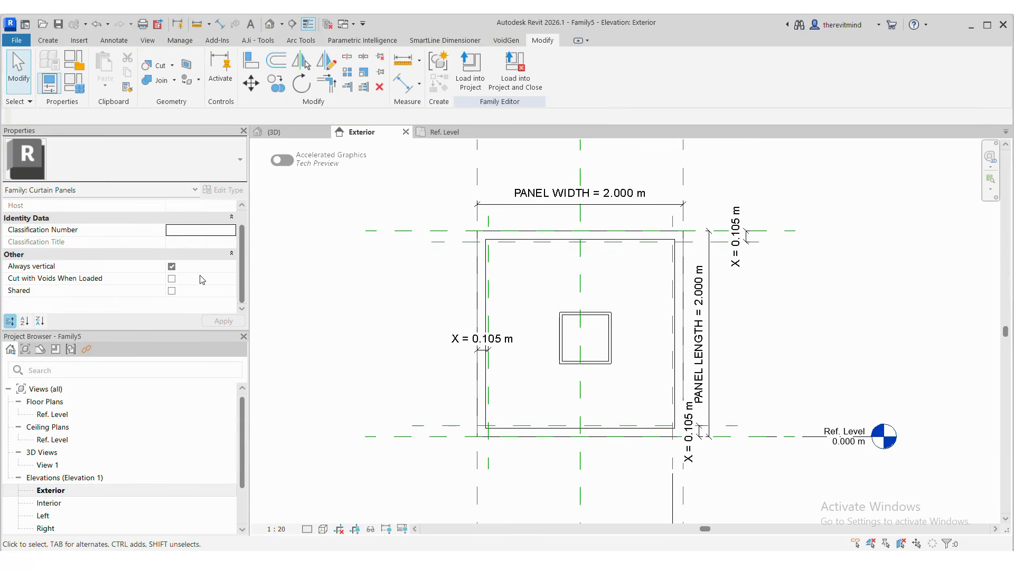
Associate the window instance's WINDOW DEPTH with a new family type parameter named WINDOW DEPTH.
{"action": "left_click", "coordinate": [561, 338]}
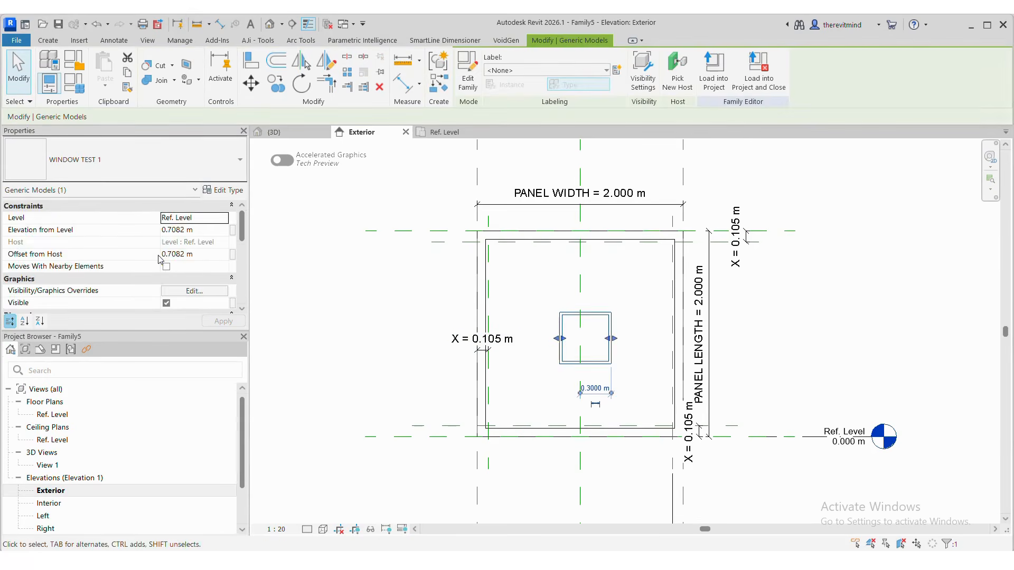
{"action": "scroll", "coordinate": [160, 258], "scroll_direction": "down", "scroll_amount": 4}
{"action": "scroll", "coordinate": [160, 258], "scroll_direction": "up", "scroll_amount": 2}
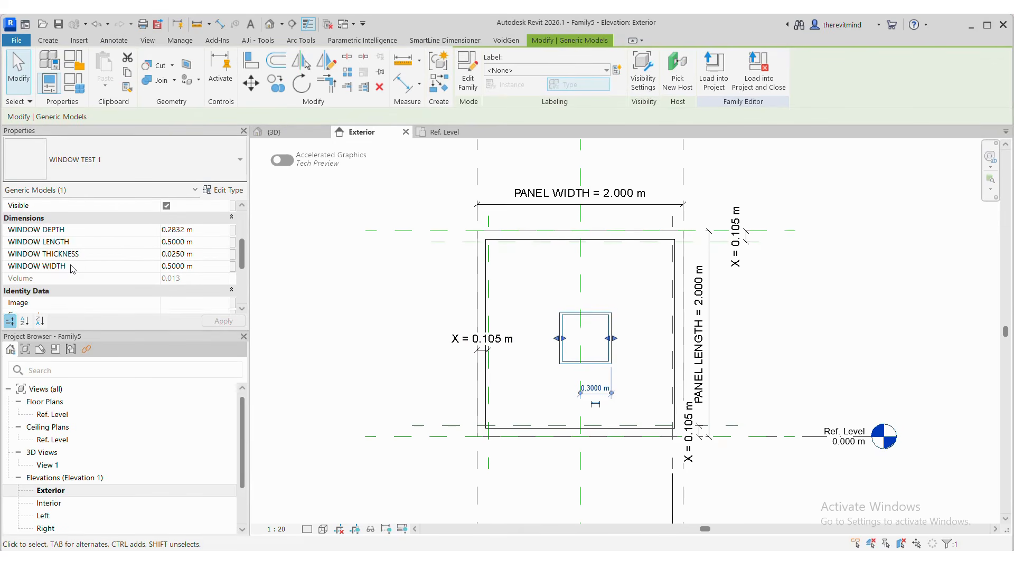
{"action": "left_click", "coordinate": [231, 232]}
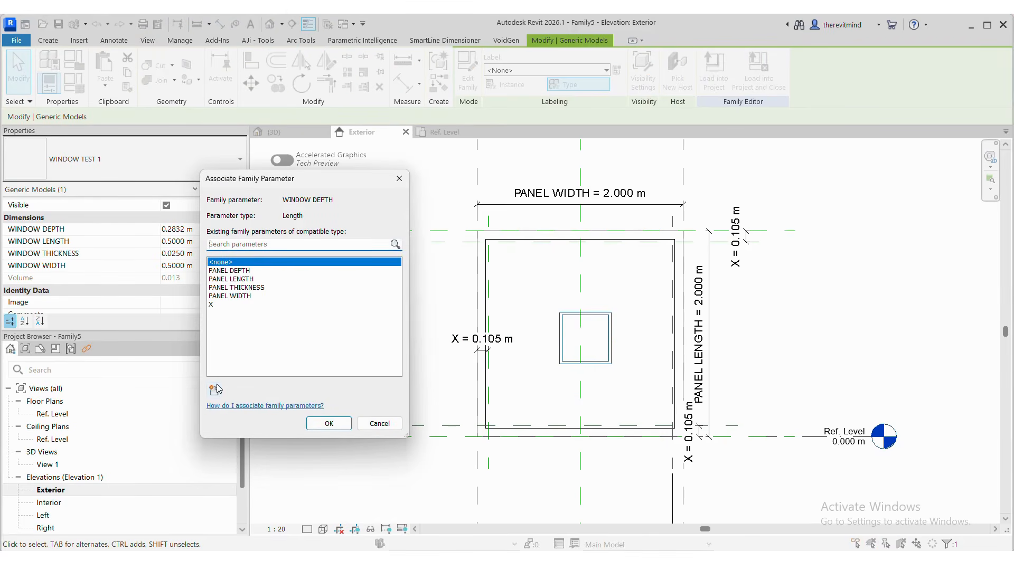
{"action": "left_click", "coordinate": [214, 389]}
{"action": "left_click_drag", "start_coordinate": [248, 168], "coordinate": [545, 139]}
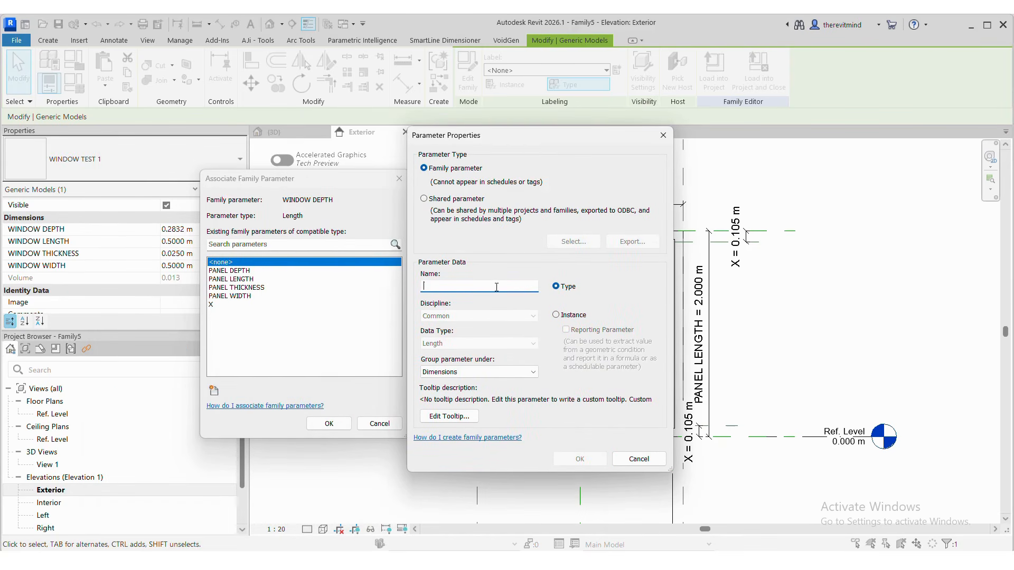
{"action": "type", "text": "WINDOW DEPTH"}
{"action": "key", "text": "Return"}
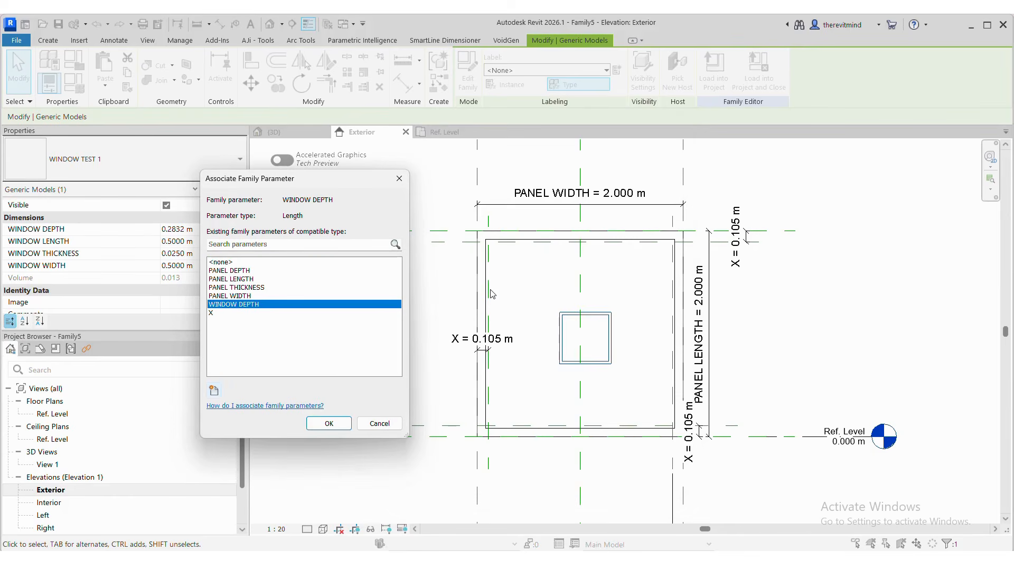
{"action": "key", "text": "Return"}
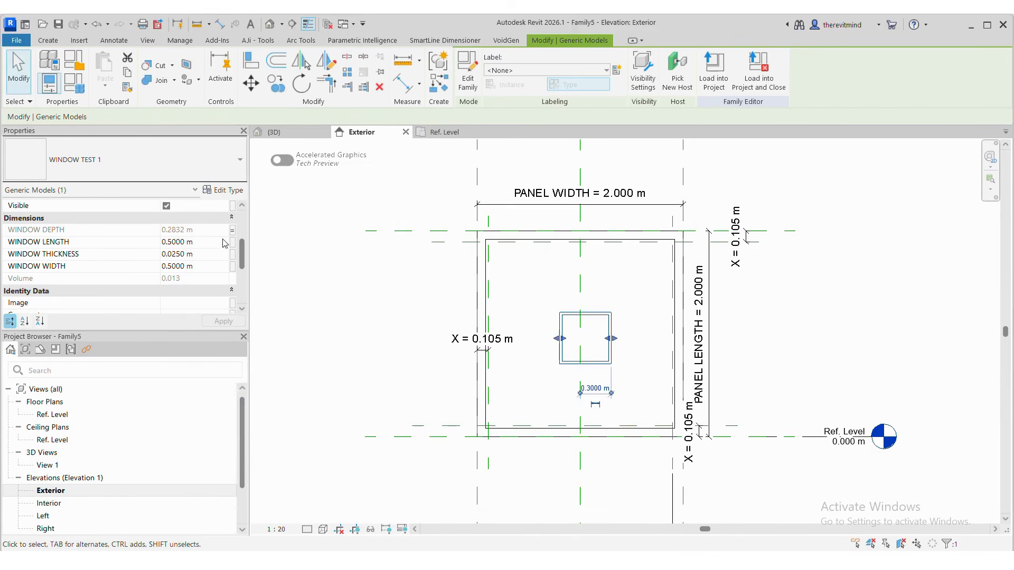
Associate the window instance's WINDOW LENGTH with a new family type parameter named WINDOW LENGTH.
{"action": "left_click", "coordinate": [241, 241]}
{"action": "left_click", "coordinate": [214, 389]}
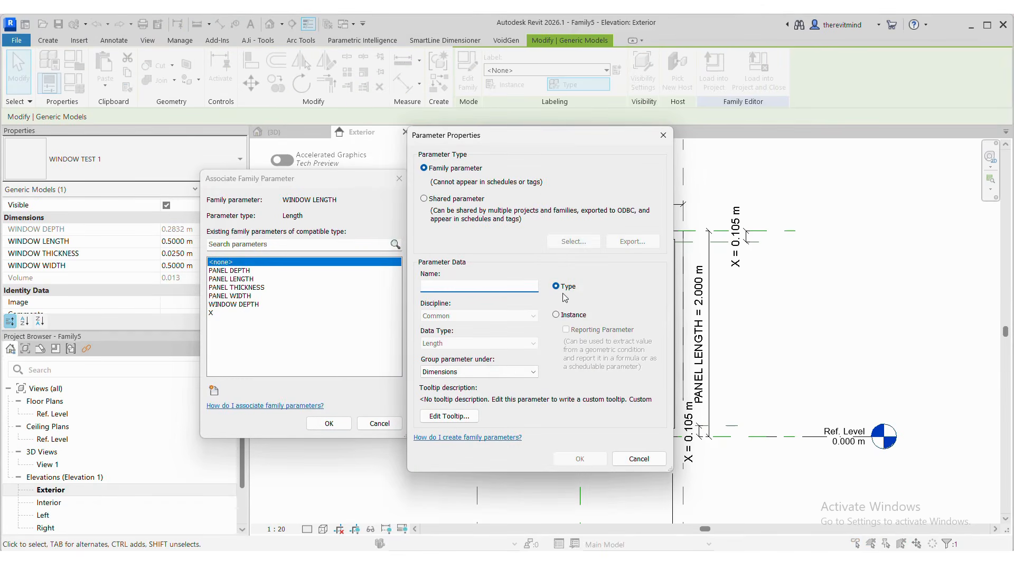
{"action": "type", "text": "WINDOW LENGTH"}
{"action": "key", "text": "Return"}
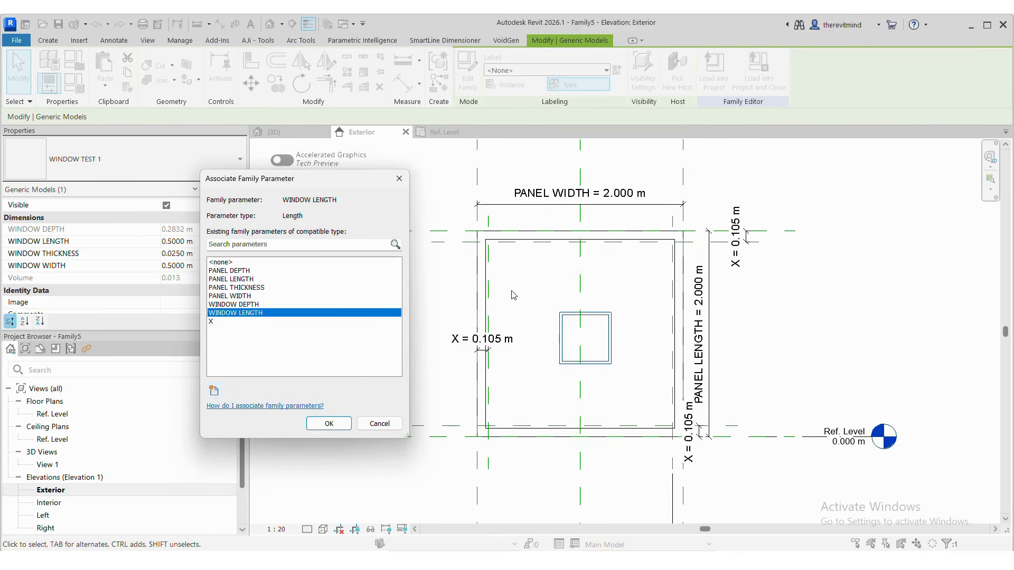
{"action": "left_click", "coordinate": [328, 423]}
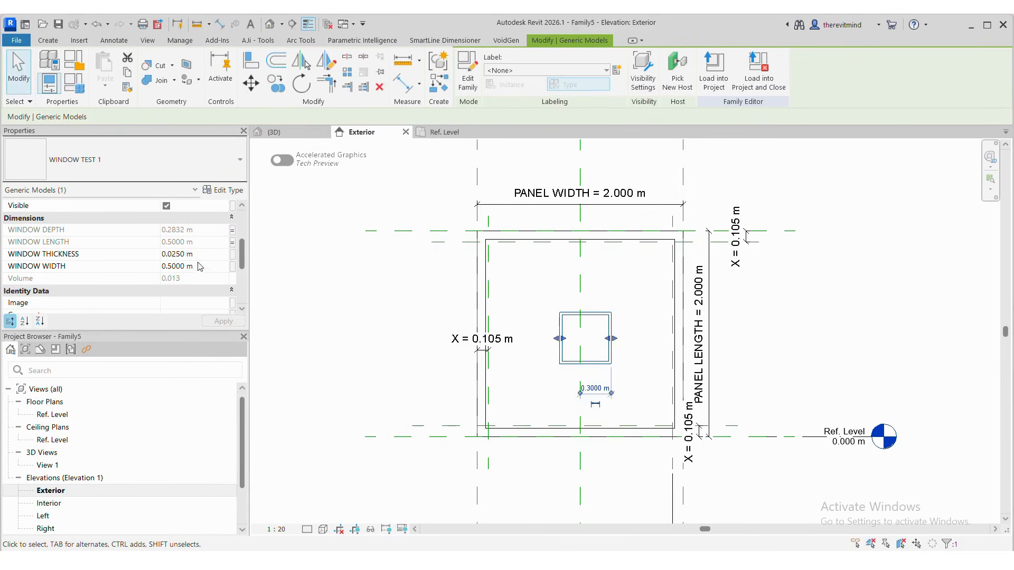
Associate the window instance's WINDOW THICKNESS with a new family type parameter named WINDOW THICKNESS.
{"action": "left_click", "coordinate": [232, 258]}
{"action": "left_click", "coordinate": [213, 391]}
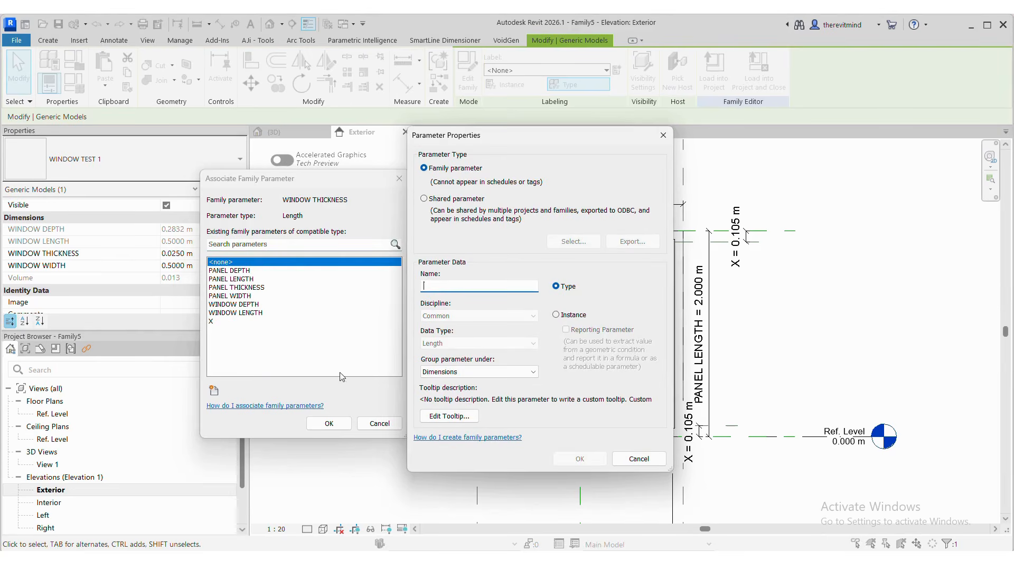
{"action": "left_click", "coordinate": [556, 315]}
{"action": "left_click", "coordinate": [498, 285]}
{"action": "left_click", "coordinate": [561, 285]}
{"action": "left_click", "coordinate": [521, 286]}
{"action": "type", "text": "WINDOW THICKNESS"}
{"action": "key", "text": "Return"}
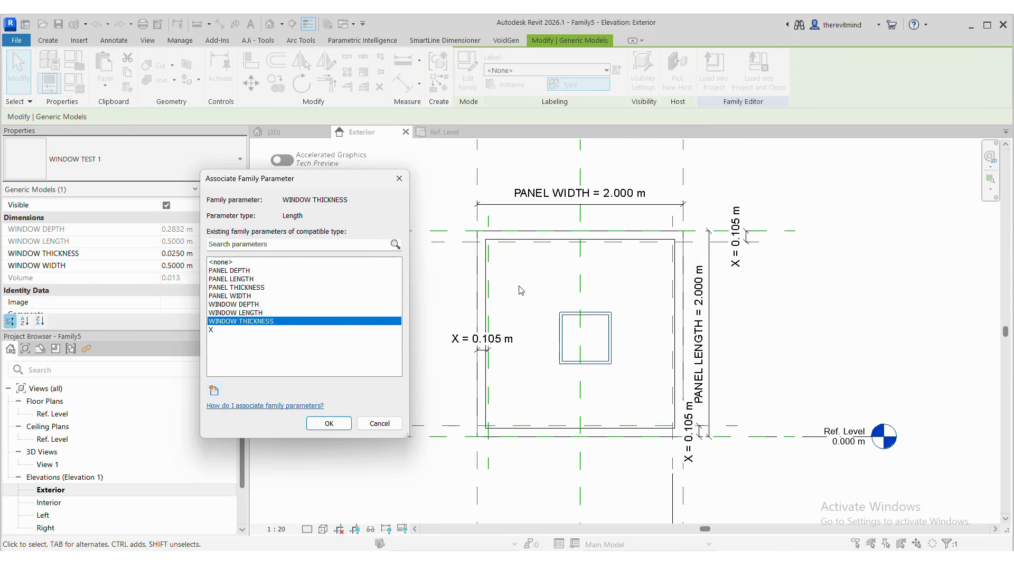
{"action": "left_click", "coordinate": [328, 423]}
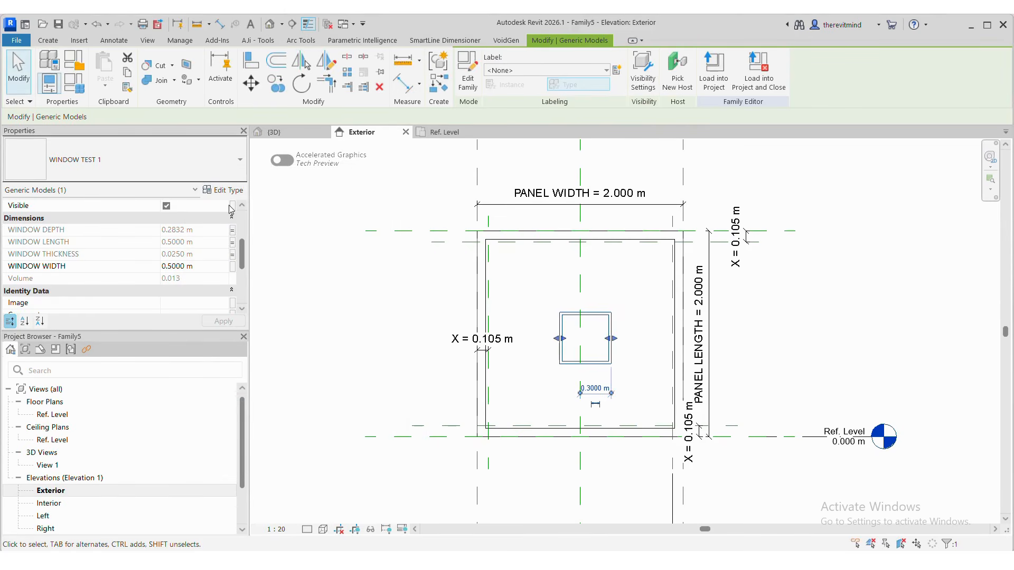
Associate the window instance's WINDOW WIDTH with a new family type parameter named WINDOW WIDTH.
{"action": "left_click", "coordinate": [233, 267]}
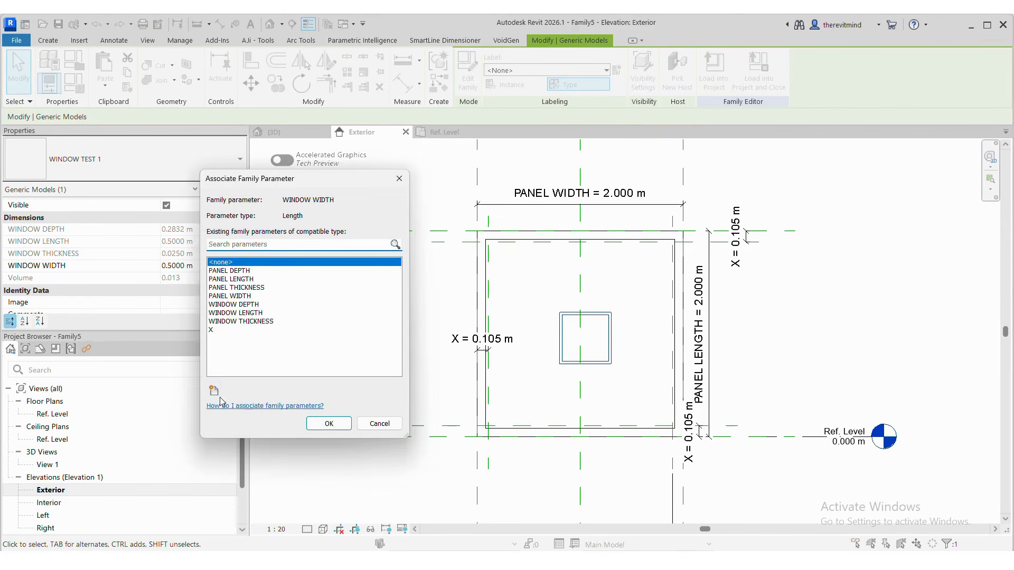
{"action": "left_click", "coordinate": [213, 391]}
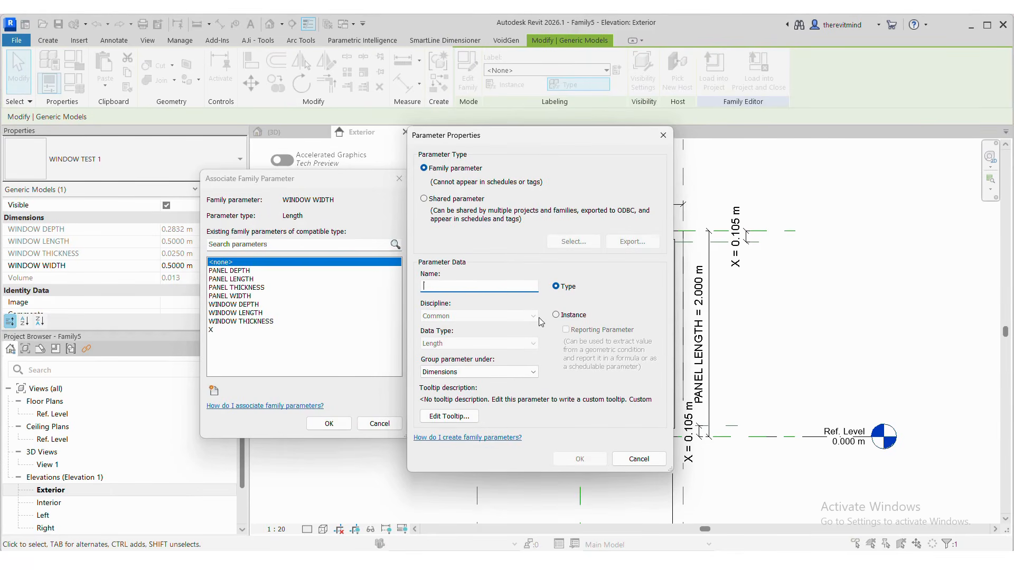
{"action": "type", "text": "WINDOW WIDTH"}
{"action": "key", "text": "Return"}
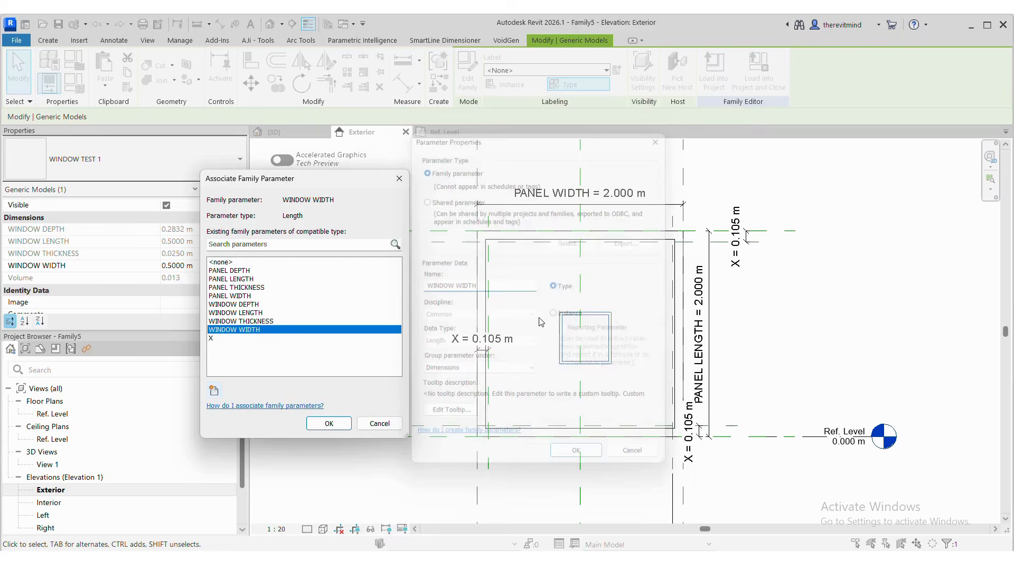
{"action": "left_click", "coordinate": [339, 426]}
{"action": "left_click", "coordinate": [565, 415]}
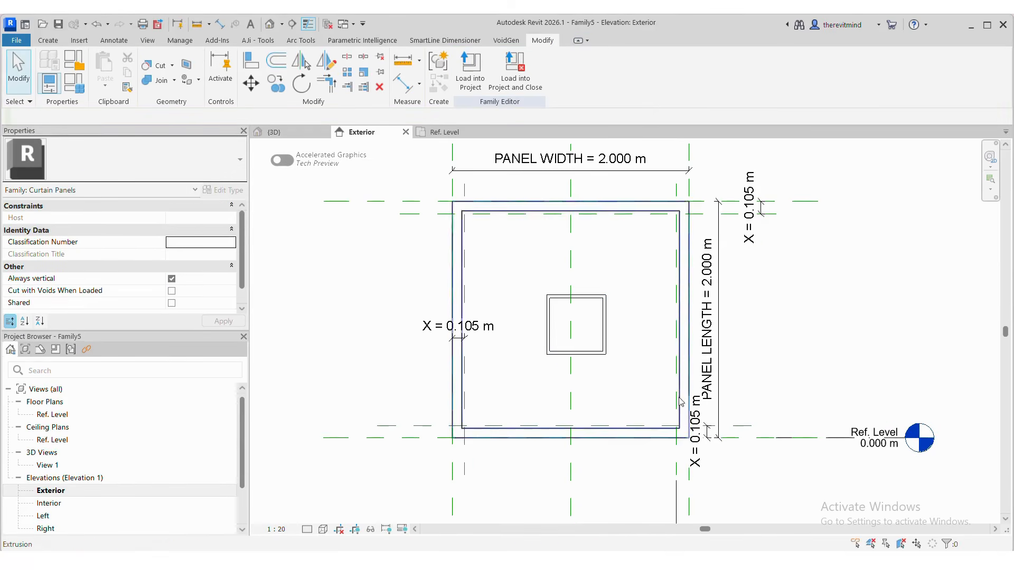
Dimension the horizontal distance from the panel's left reference plane to the window's left edge, placing it above the panel.
{"action": "scroll", "coordinate": [579, 276], "scroll_direction": "up", "scroll_amount": 1}
{"action": "scroll", "coordinate": [815, 435], "scroll_direction": "up", "scroll_amount": 1}
{"action": "scroll", "coordinate": [815, 435], "scroll_direction": "down", "scroll_amount": 1}
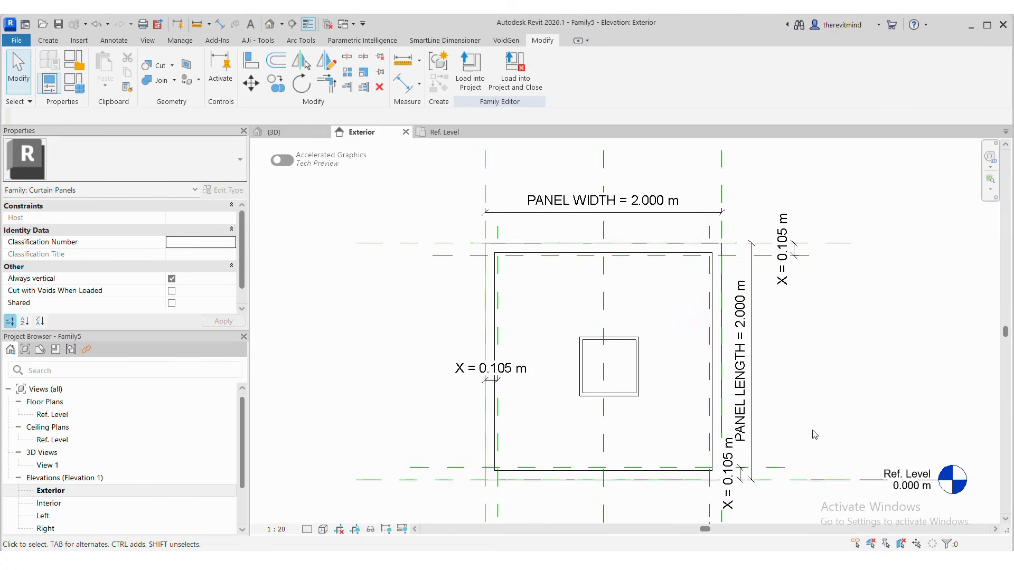
{"action": "left_click", "coordinate": [624, 392]}
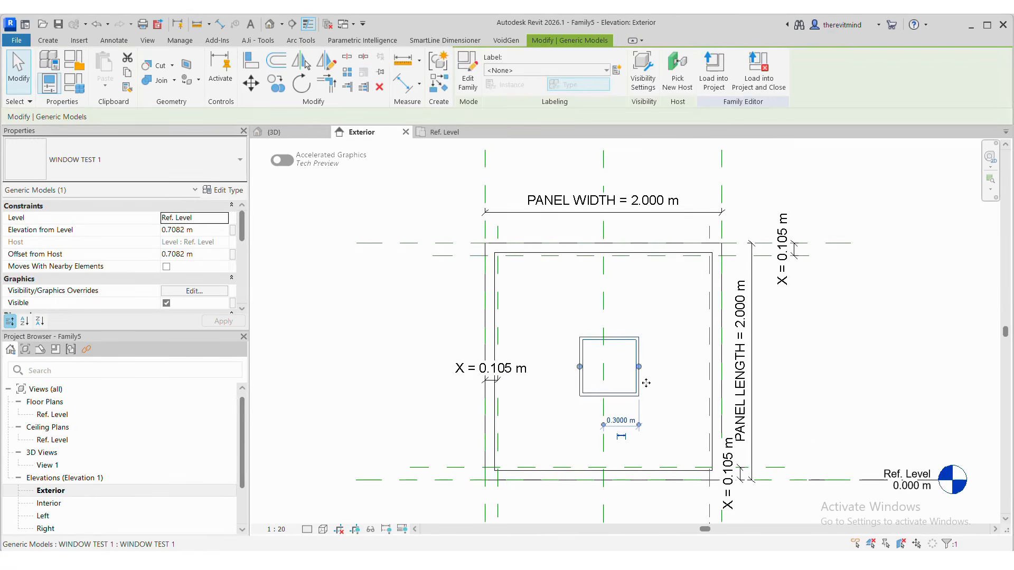
{"action": "left_click", "coordinate": [660, 364]}
{"action": "left_click", "coordinate": [403, 84]}
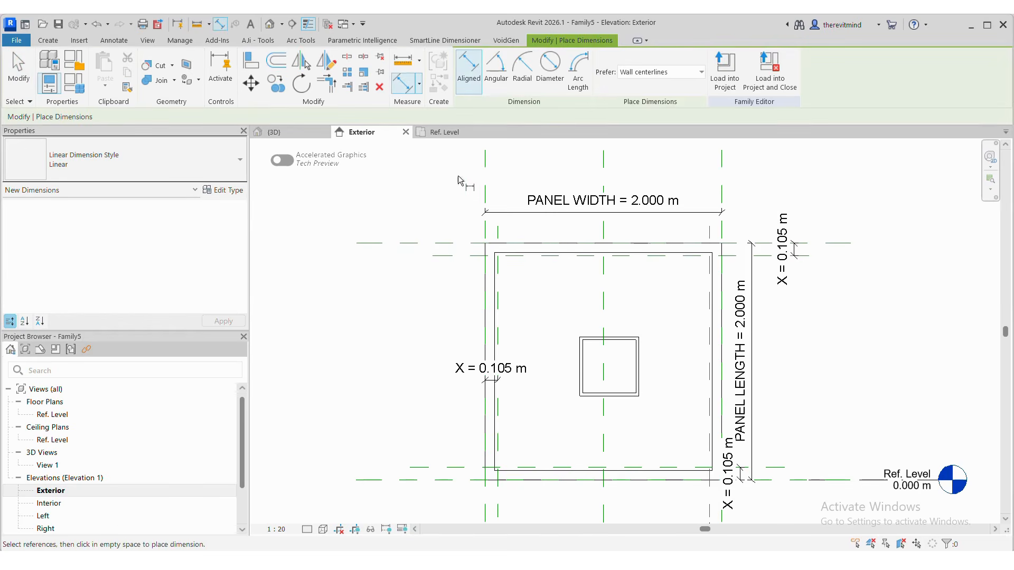
{"action": "left_click", "coordinate": [482, 185]}
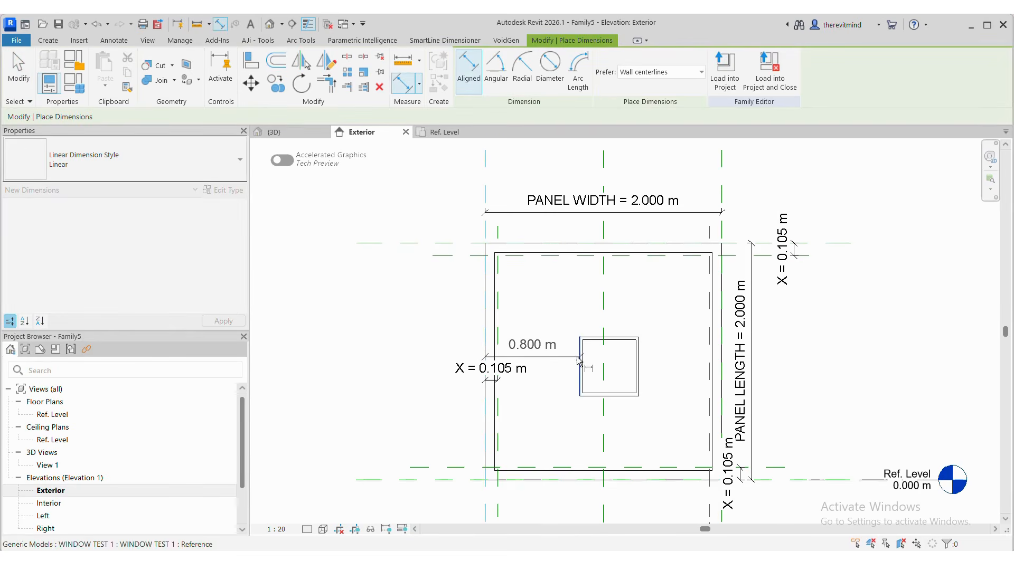
{"action": "left_click", "coordinate": [580, 364]}
{"action": "scroll", "coordinate": [560, 364], "scroll_direction": "down", "scroll_amount": 2}
{"action": "left_click", "coordinate": [555, 257]}
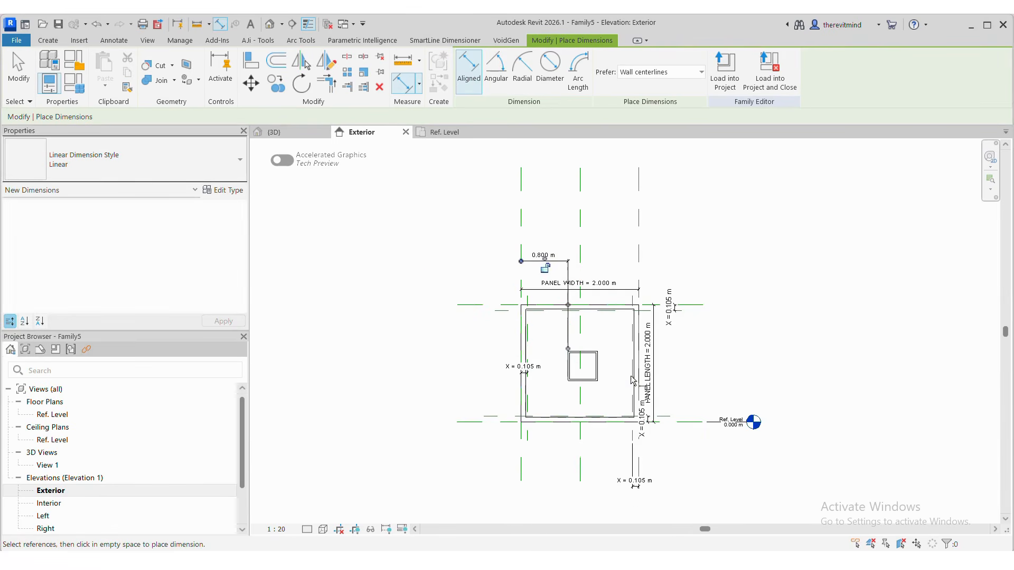
{"action": "scroll", "coordinate": [646, 389], "scroll_direction": "up", "scroll_amount": 1}
{"action": "key", "text": "Escape"}
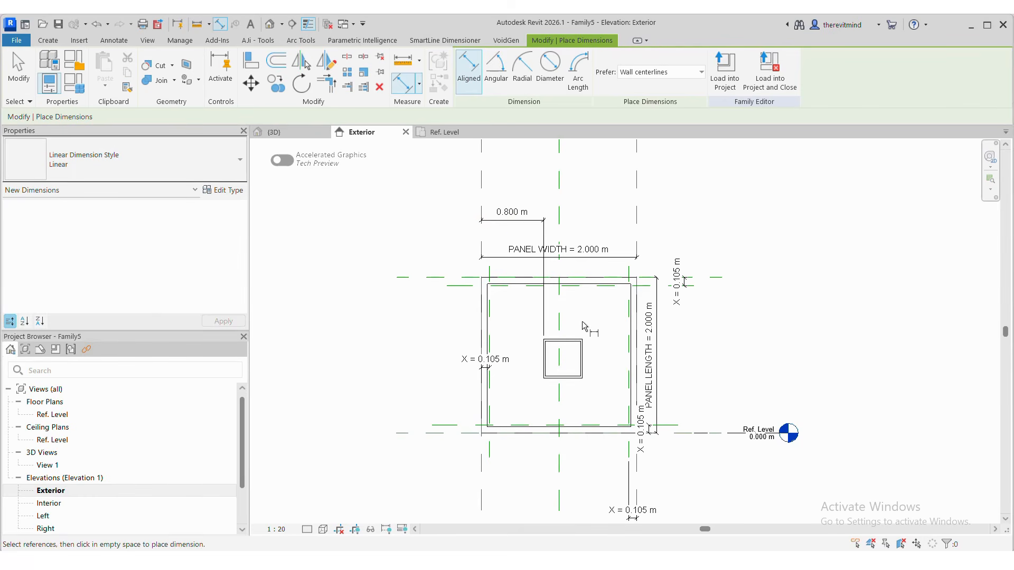
Dimension the vertical distance from the panel's bottom reference plane to the window's lower edge, placing it beside the panel.
{"action": "left_click", "coordinate": [680, 434]}
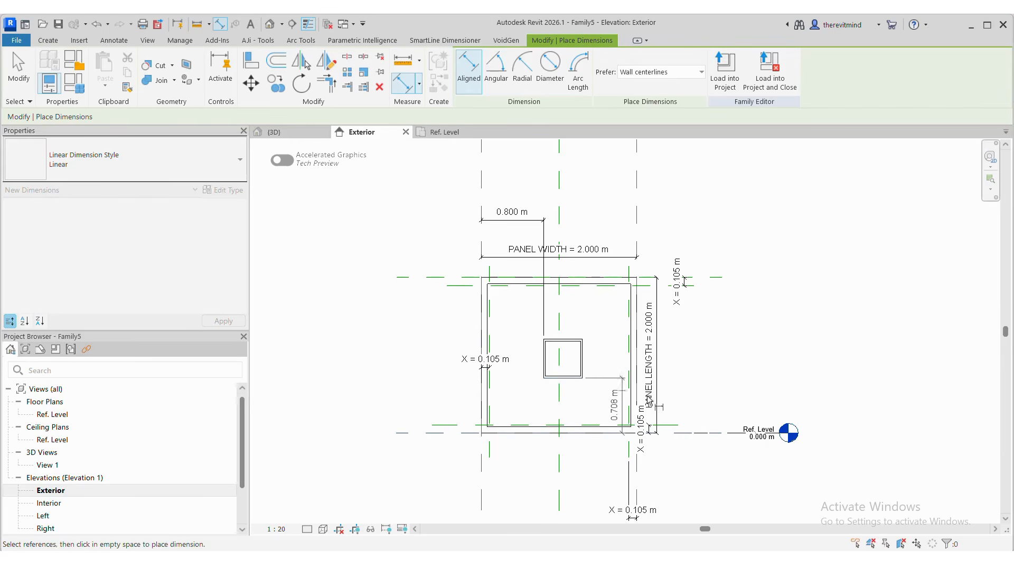
{"action": "left_click", "coordinate": [581, 378]}
{"action": "left_click", "coordinate": [718, 407]}
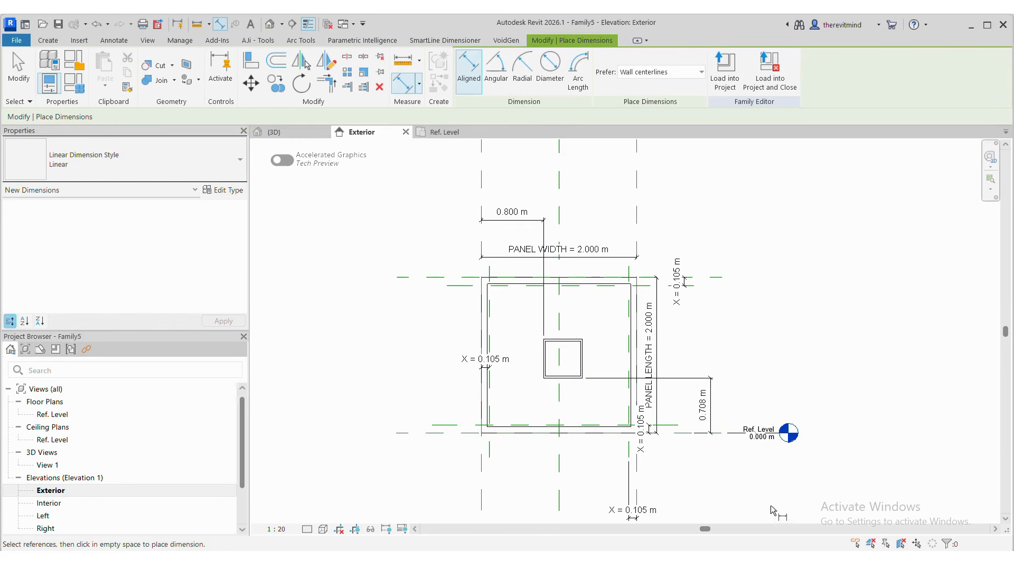
{"action": "key", "text": "Escape"}
Label the horizontal dimension to the window's left edge with a new family instance parameter named DISTANCE X.
{"action": "left_click", "coordinate": [546, 232]}
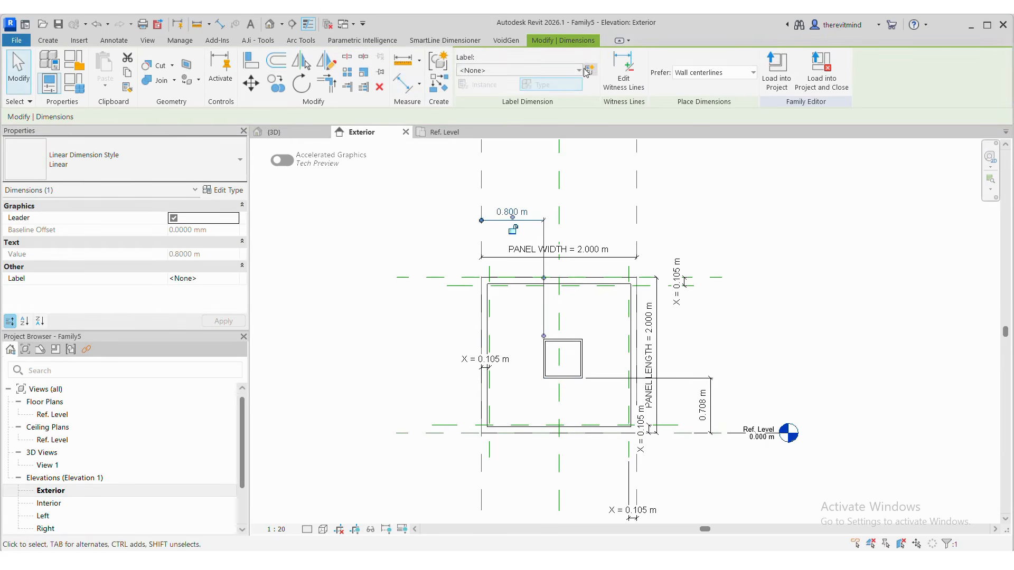
{"action": "left_click", "coordinate": [516, 229]}
{"action": "left_click", "coordinate": [557, 315]}
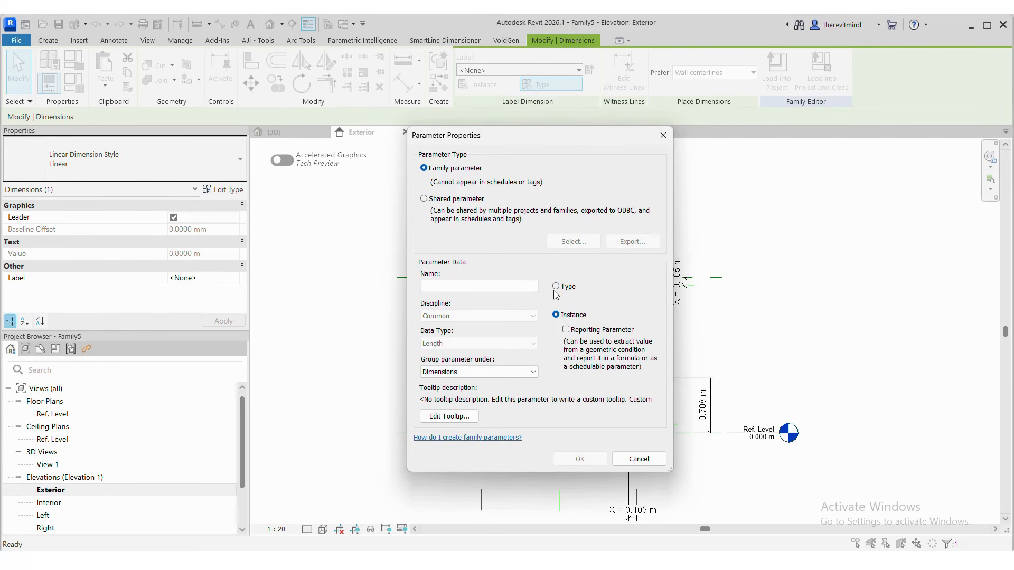
{"action": "left_click_drag", "start_coordinate": [556, 134], "coordinate": [268, 133]}
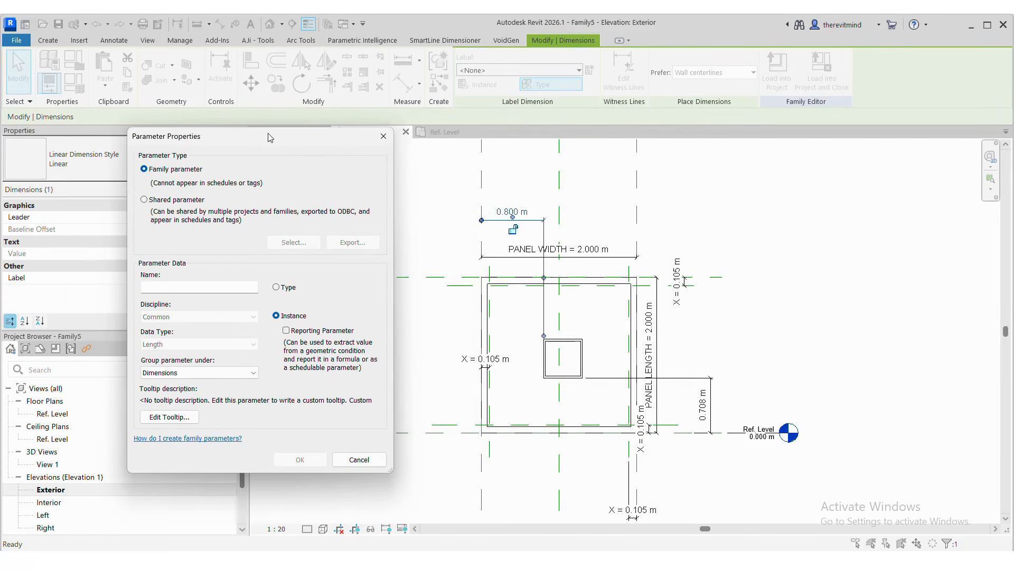
{"action": "left_click", "coordinate": [200, 285]}
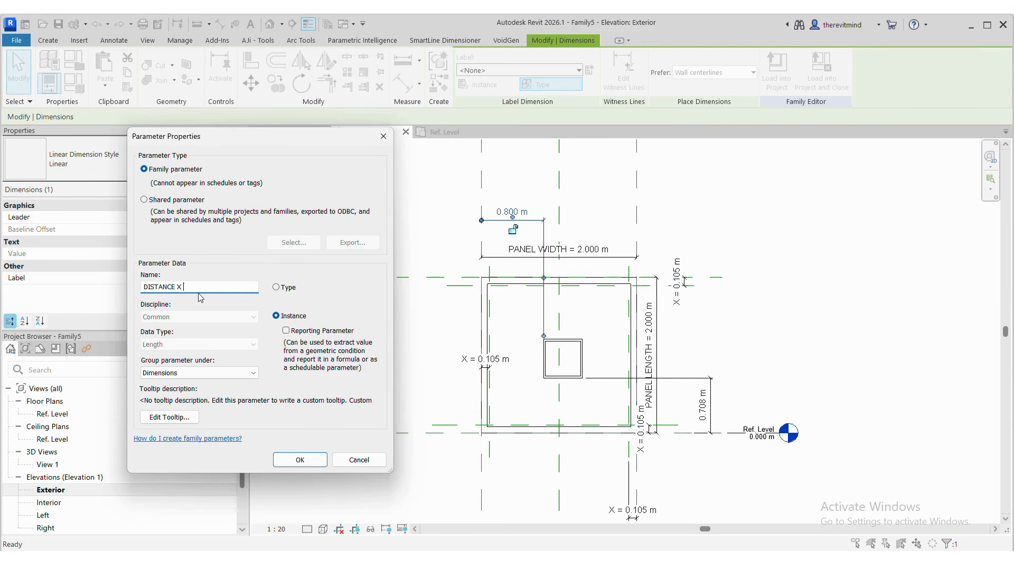
{"action": "type", "text": "DISTANCE X"}
{"action": "left_click", "coordinate": [320, 458]}
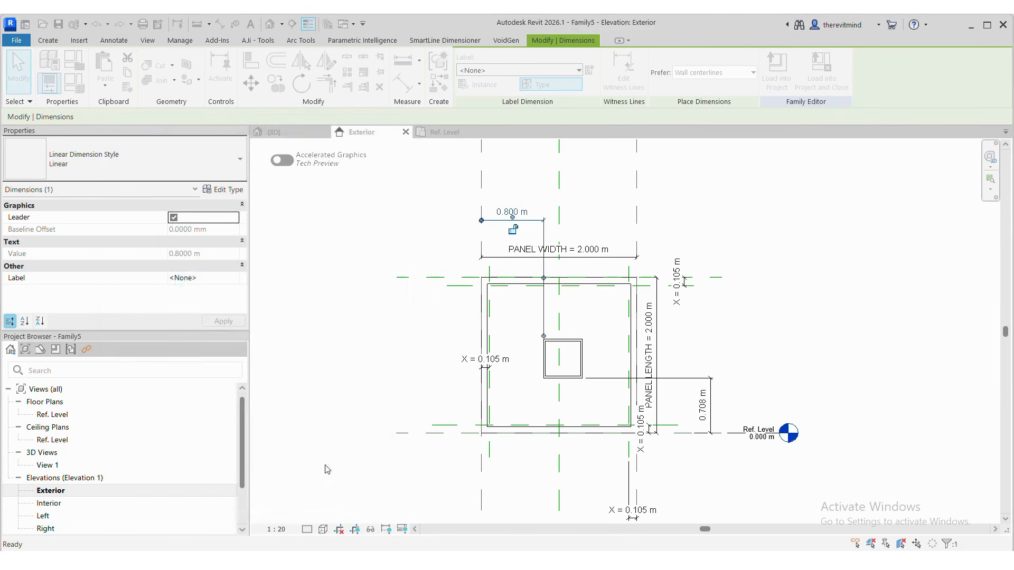
Label the vertical dimension to the window's lower edge with a new family instance parameter named DISTANCE Y.
{"action": "left_click", "coordinate": [683, 372]}
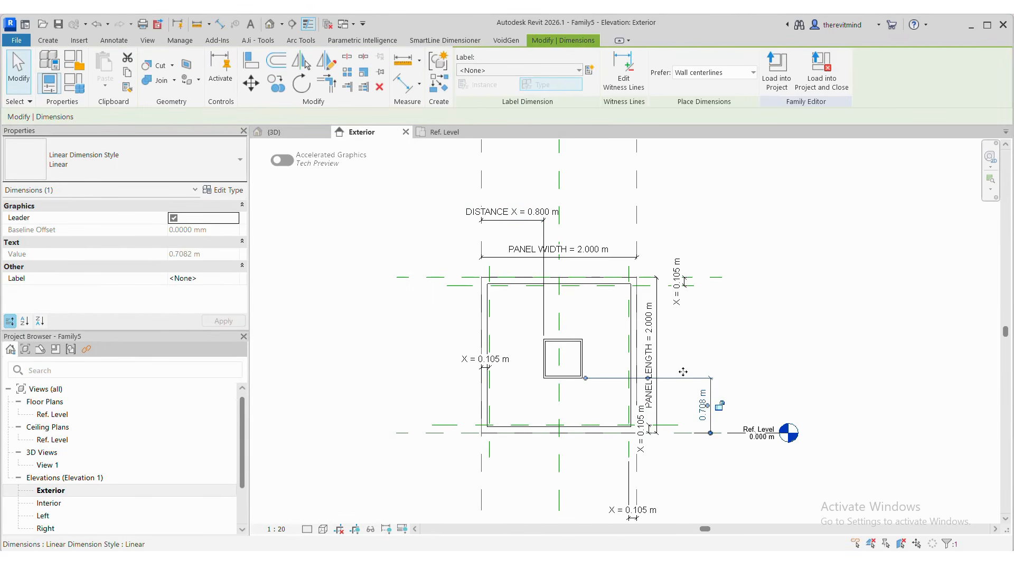
{"action": "left_click", "coordinate": [590, 70]}
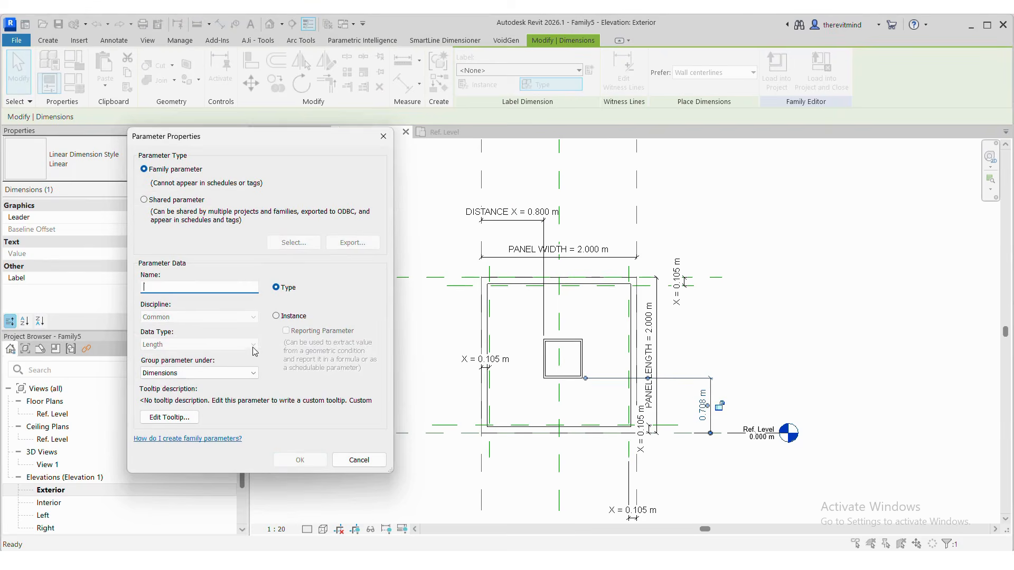
{"action": "left_click", "coordinate": [276, 316]}
{"action": "left_click", "coordinate": [231, 288]}
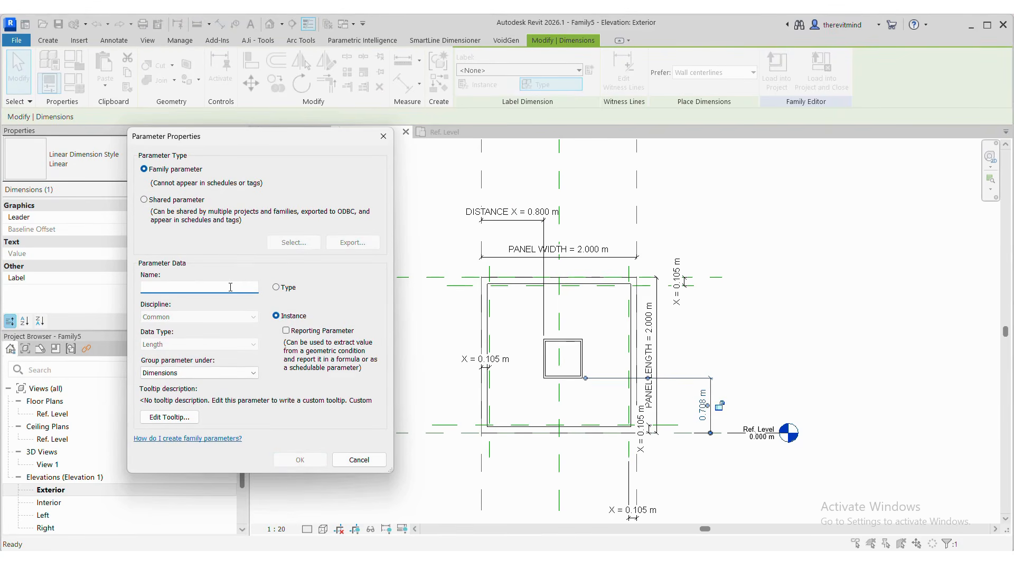
{"action": "type", "text": "DISTANCE Y"}
{"action": "key", "text": "Return"}
{"action": "key", "text": "Escape"}
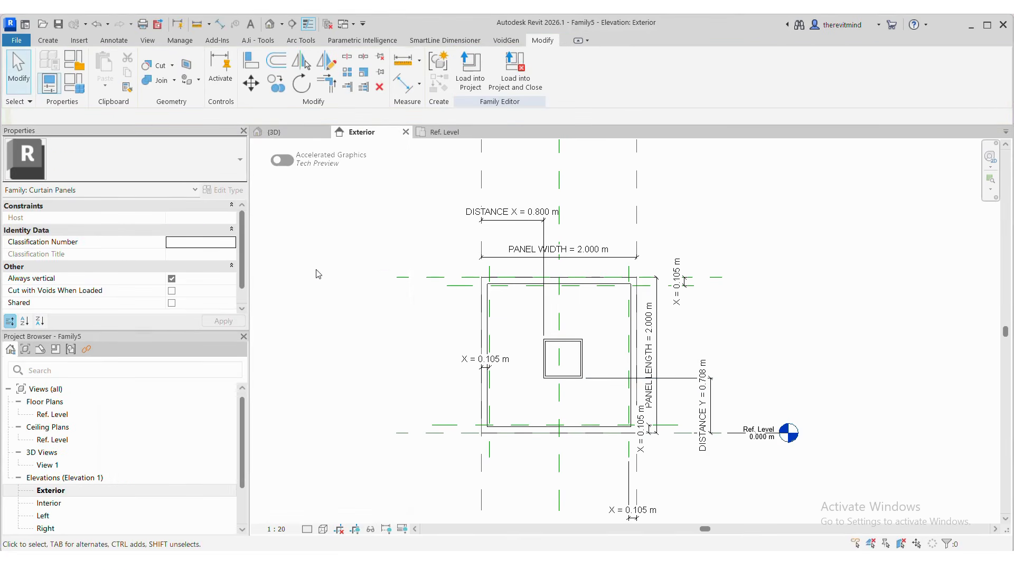
Add a length instance parameter named REQUESTED DISTANCE X to the family types, grouped under Dimensions.
{"action": "scroll", "coordinate": [618, 335], "scroll_direction": "up", "scroll_amount": 1}
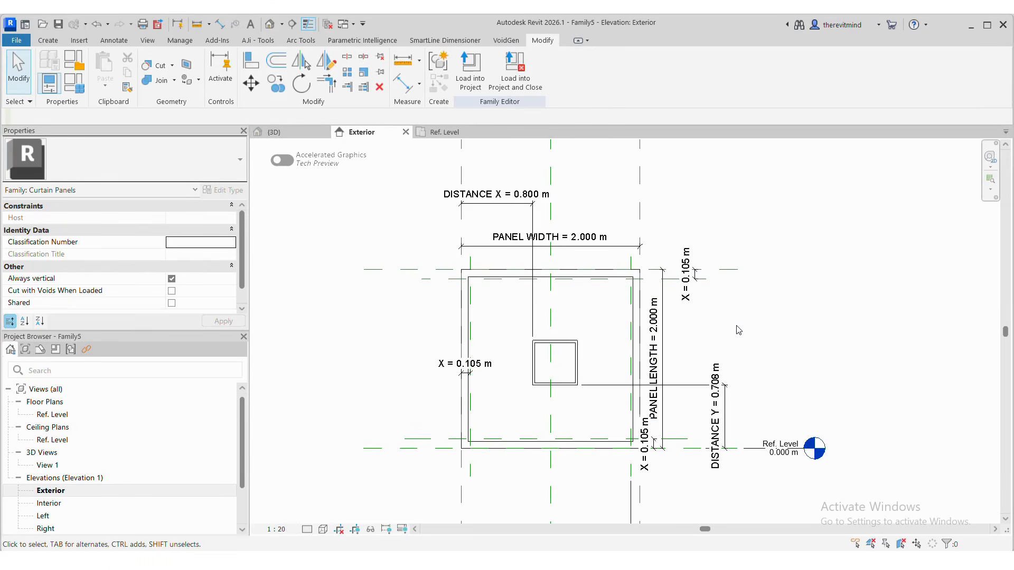
{"action": "left_click", "coordinate": [84, 85]}
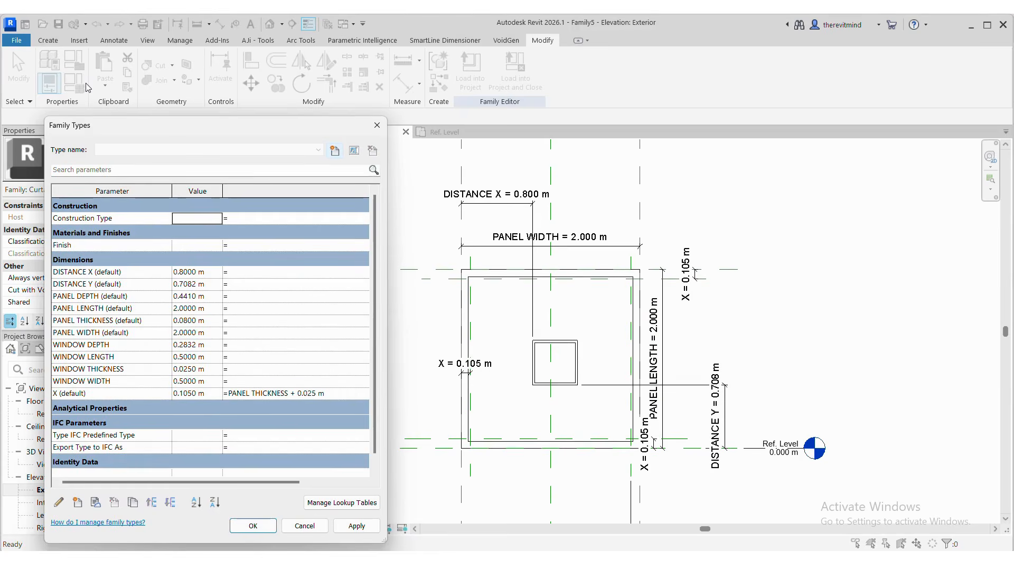
{"action": "left_click", "coordinate": [74, 272]}
{"action": "left_click", "coordinate": [79, 284]}
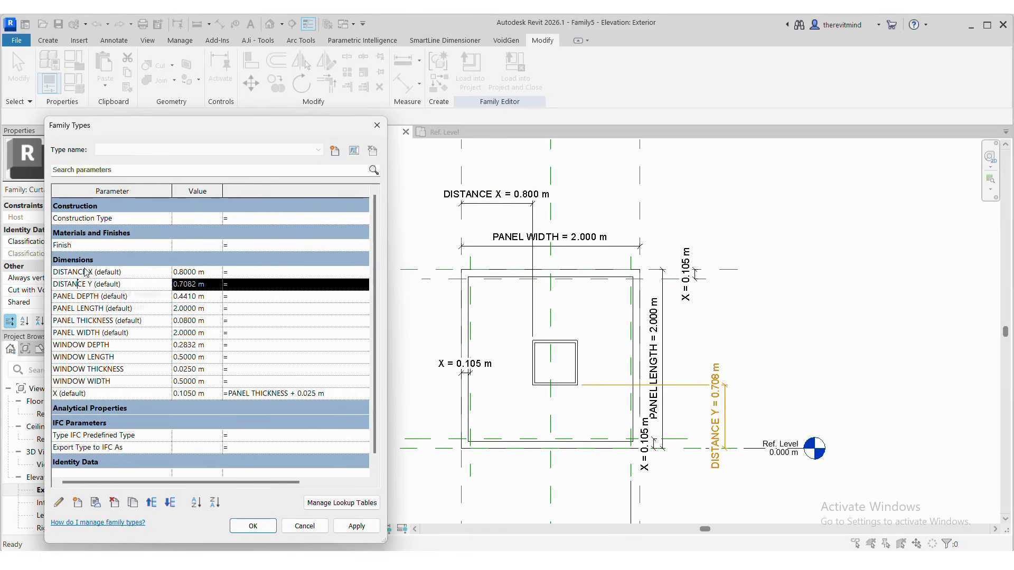
{"action": "left_click", "coordinate": [84, 272]}
{"action": "left_click", "coordinate": [93, 282]}
{"action": "left_click_drag", "start_coordinate": [153, 127], "coordinate": [165, 49]}
{"action": "left_click", "coordinate": [89, 425]}
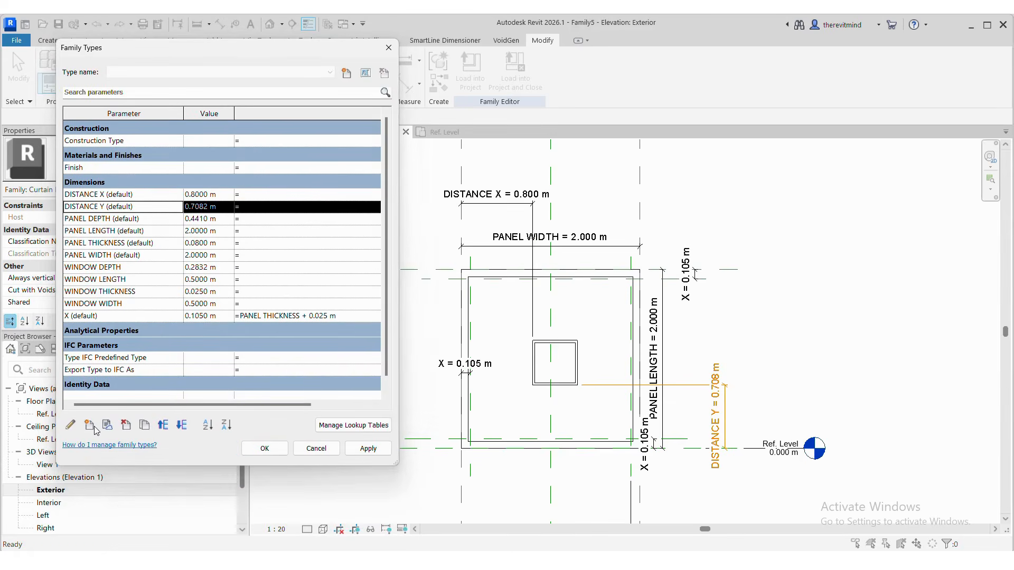
{"action": "left_click", "coordinate": [277, 316]}
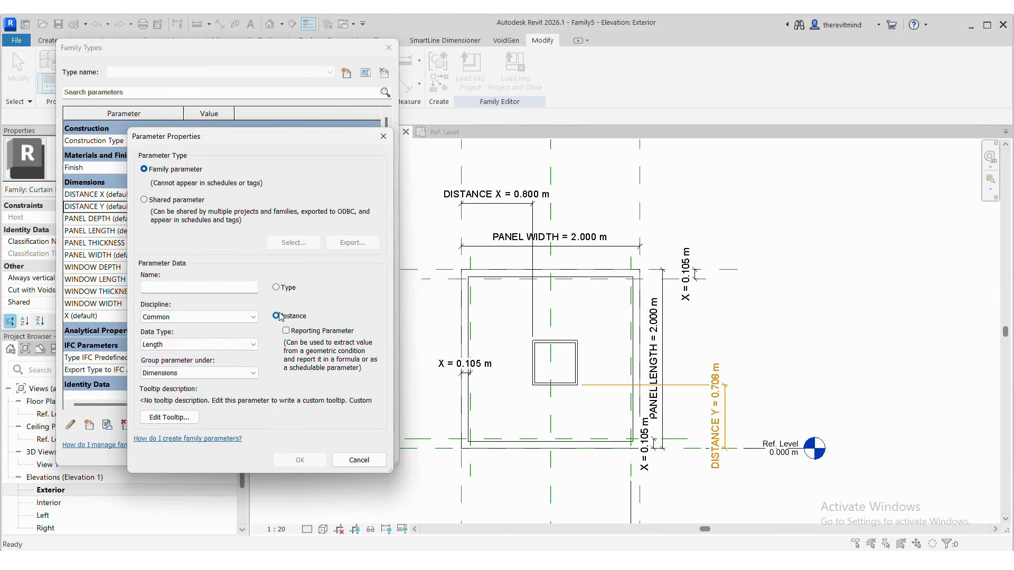
{"action": "left_click", "coordinate": [245, 289]}
{"action": "type", "text": "REQUESTED DISTANCE X"}
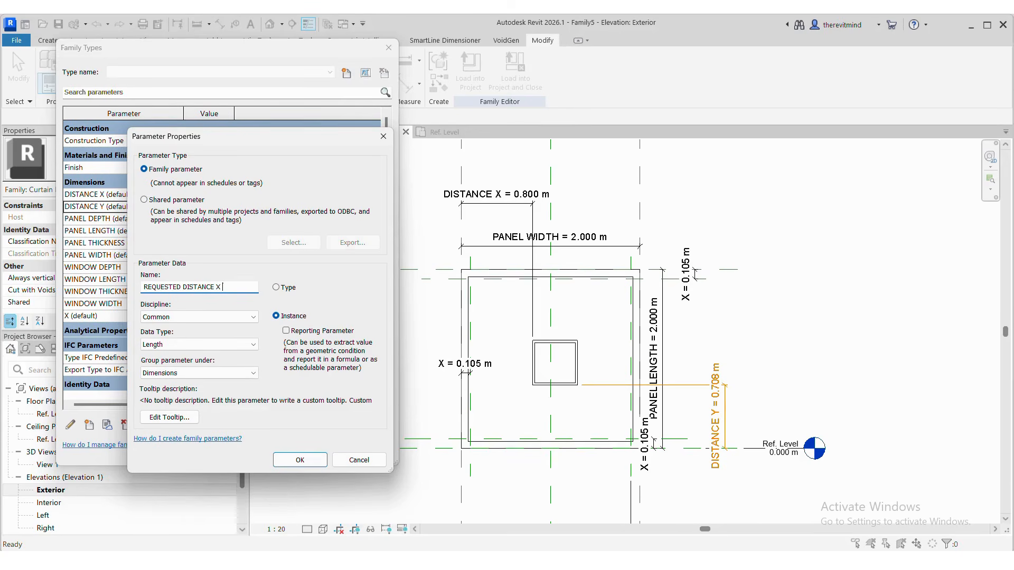
{"action": "key", "text": "Return"}
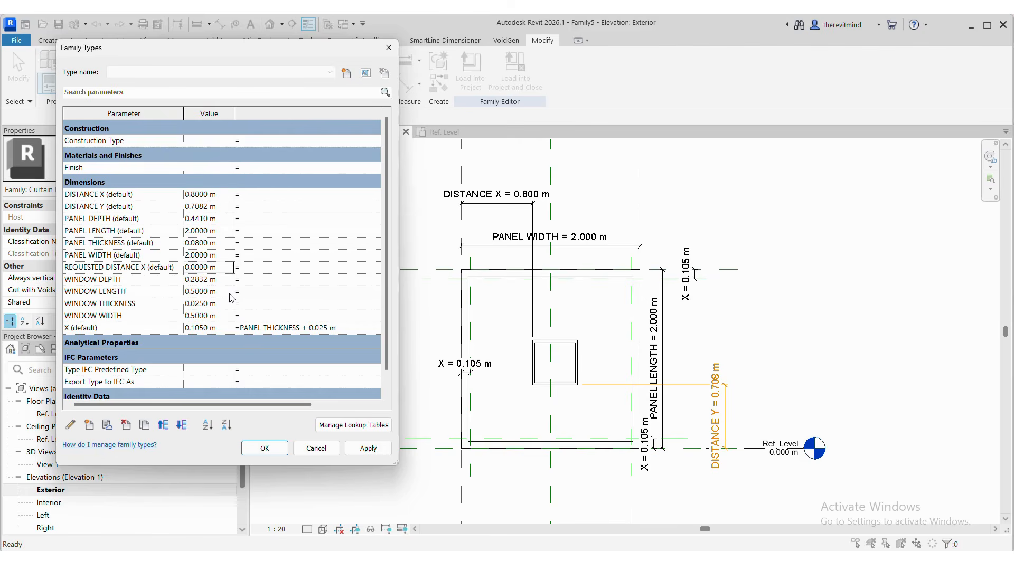
Add a length instance parameter named MIN DISTANCE X to the family, grouped under Dimensions.
{"action": "left_click", "coordinate": [88, 425]}
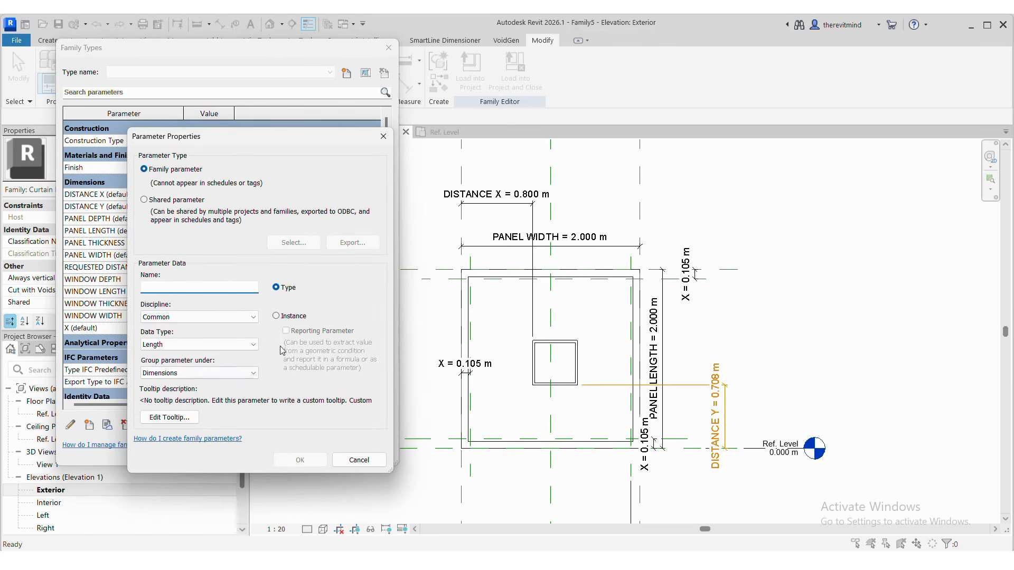
{"action": "left_click", "coordinate": [276, 316]}
{"action": "left_click", "coordinate": [227, 286]}
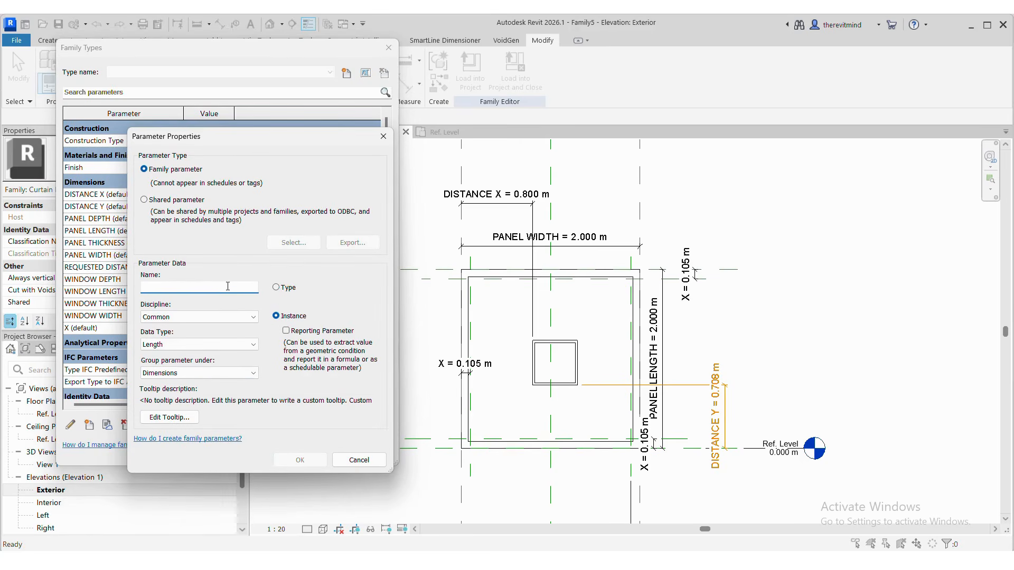
{"action": "type", "text": "MIN DISTANCE X"}
{"action": "key", "text": "Return"}
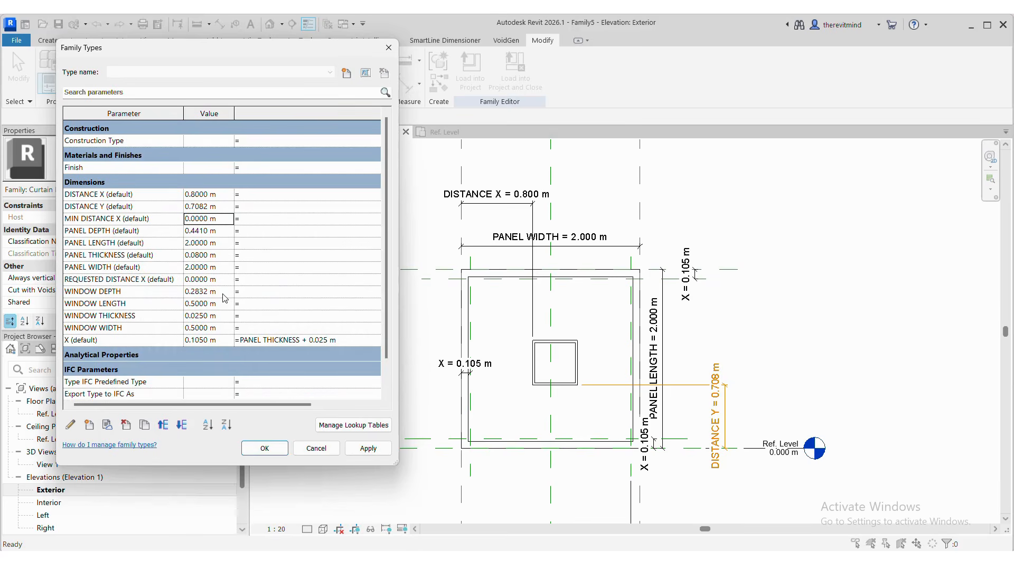
Add a length instance parameter named MAX DISTANCE X to the family, grouped under Dimensions.
{"action": "left_click", "coordinate": [90, 425]}
{"action": "left_click", "coordinate": [293, 317]}
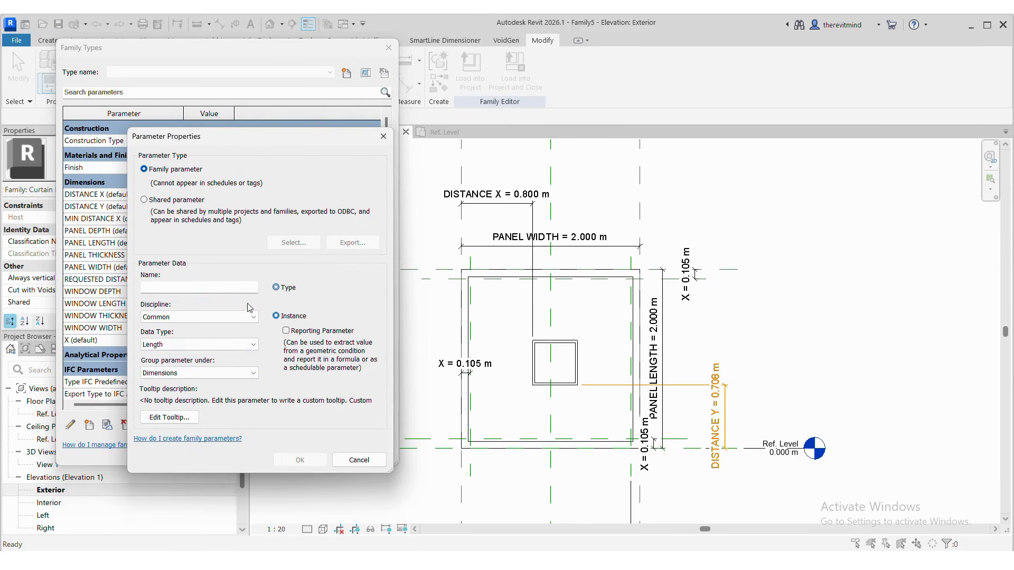
{"action": "left_click", "coordinate": [237, 289]}
{"action": "type", "text": "MAX DISTANCE X"}
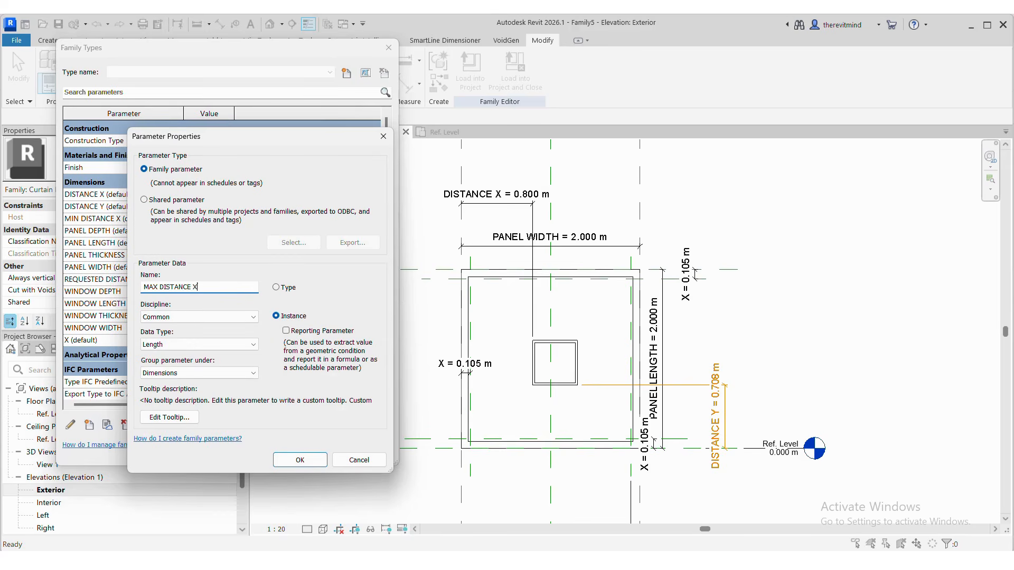
{"action": "key", "text": "Return"}
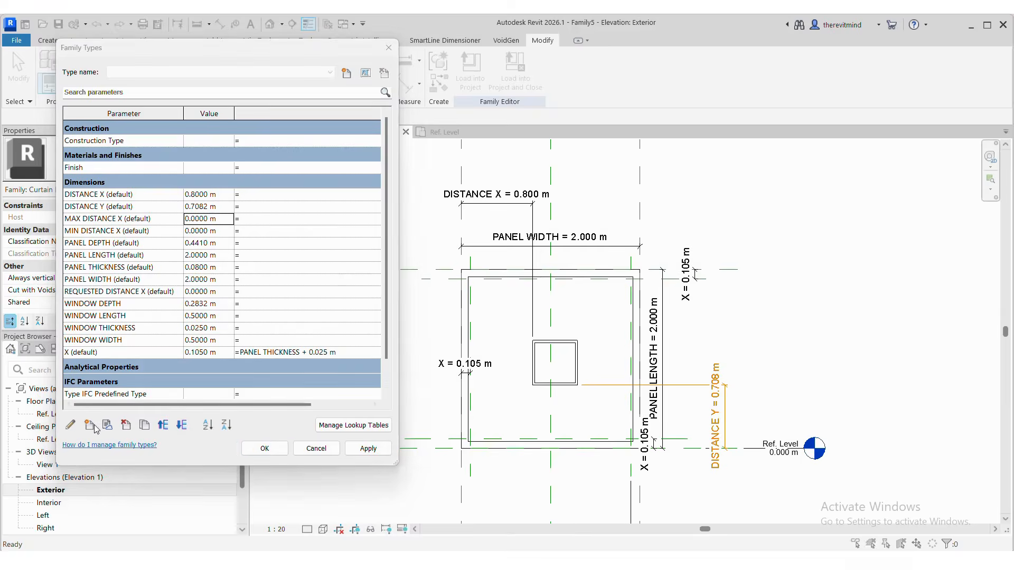
Add a length instance parameter named REQUESTED DISTANCE Y to the family, grouped under Dimensions.
{"action": "left_click", "coordinate": [89, 424]}
{"action": "left_click", "coordinate": [228, 284]}
{"action": "type", "text": "R"}
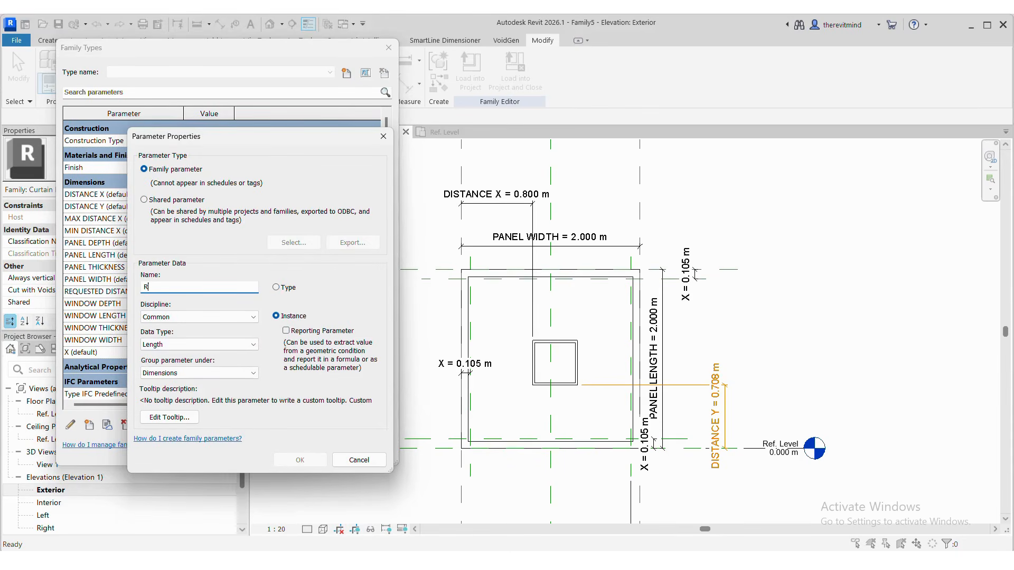
{"action": "type", "text": "EQUESTED DISTANCE"}
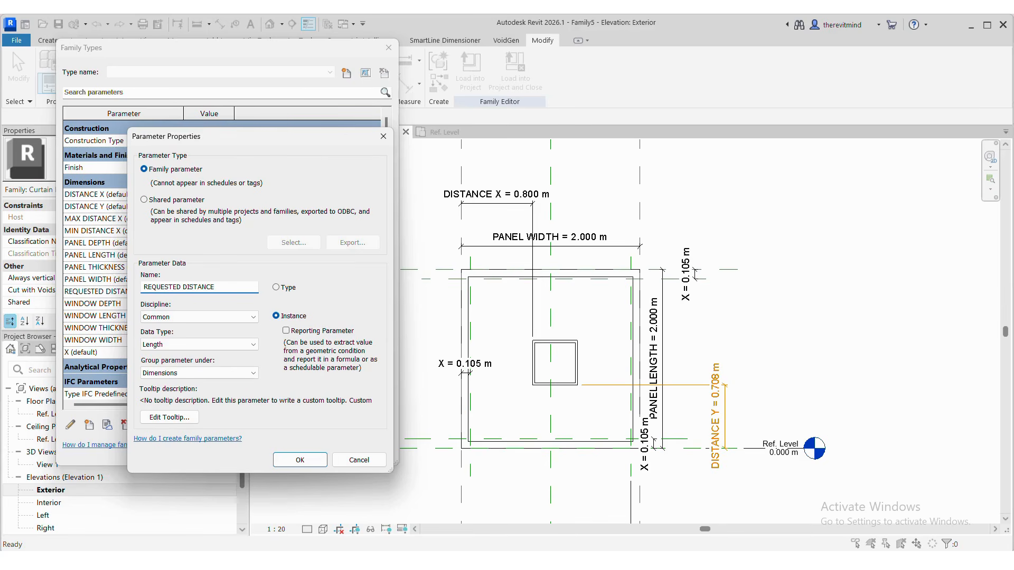
{"action": "type", "text": "Y"}
{"action": "key", "text": "Return"}
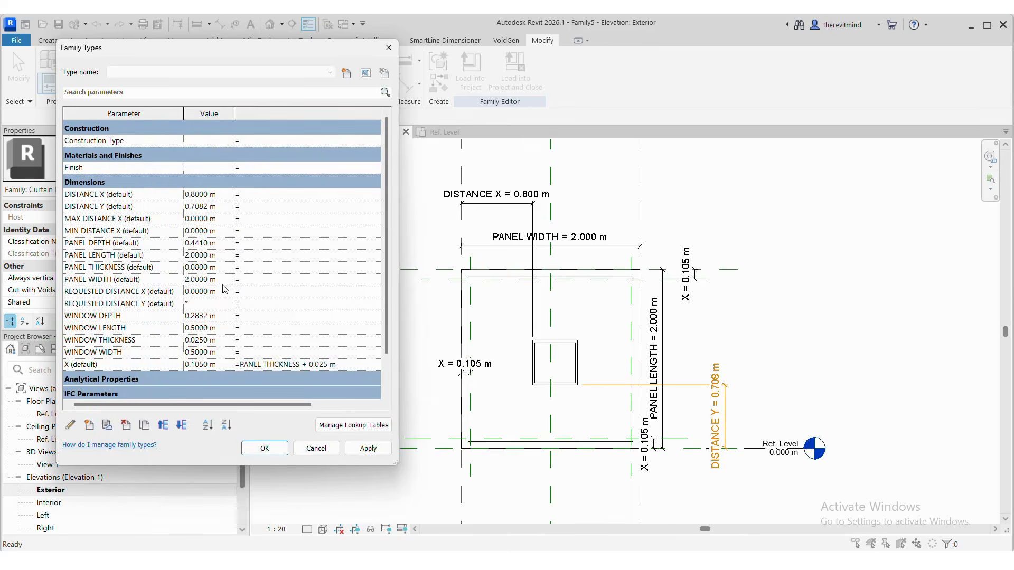
{"action": "key", "text": "Escape"}
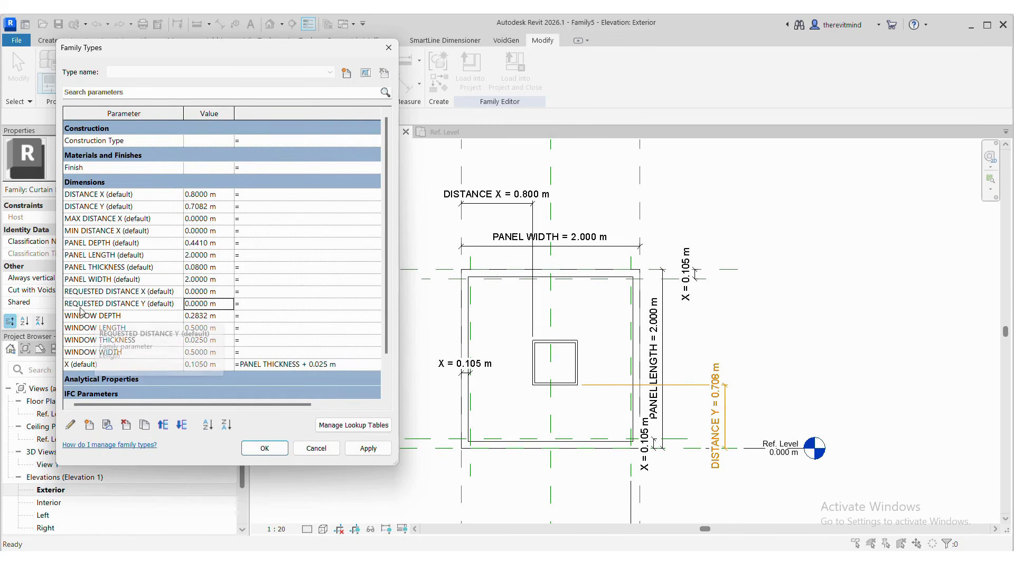
Add a length instance parameter named MIN DISTANCE Y to the family, grouped under Dimensions.
{"action": "left_click", "coordinate": [88, 431]}
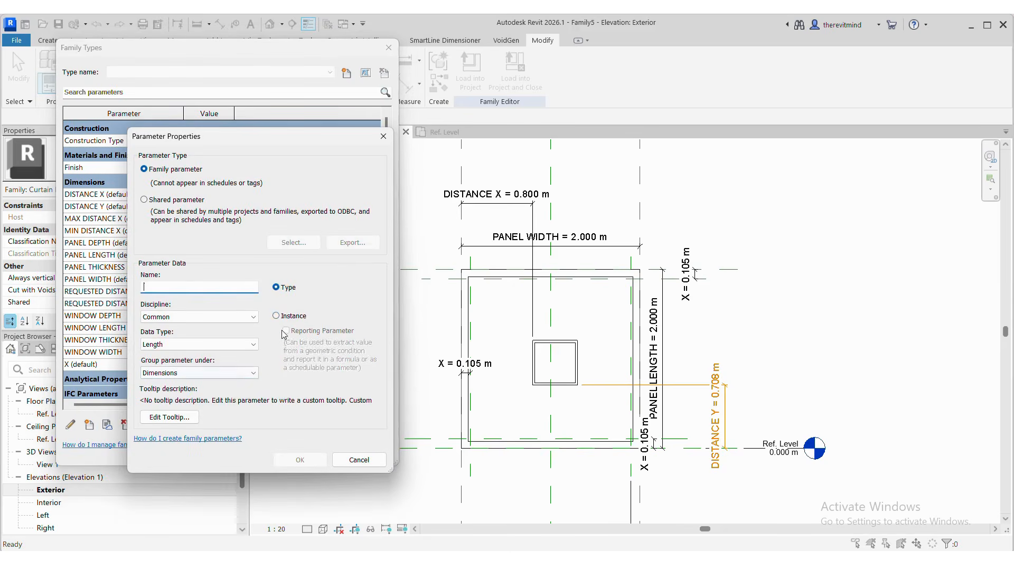
{"action": "left_click", "coordinate": [276, 315]}
{"action": "left_click", "coordinate": [247, 288]}
{"action": "type", "text": "MIN DISTANCE Y"}
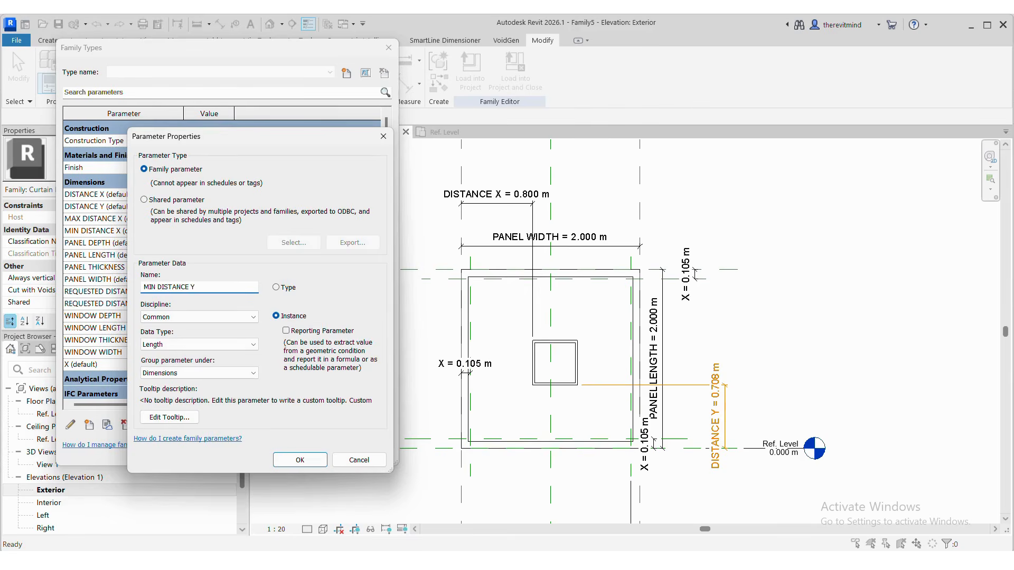
{"action": "key", "text": "Return"}
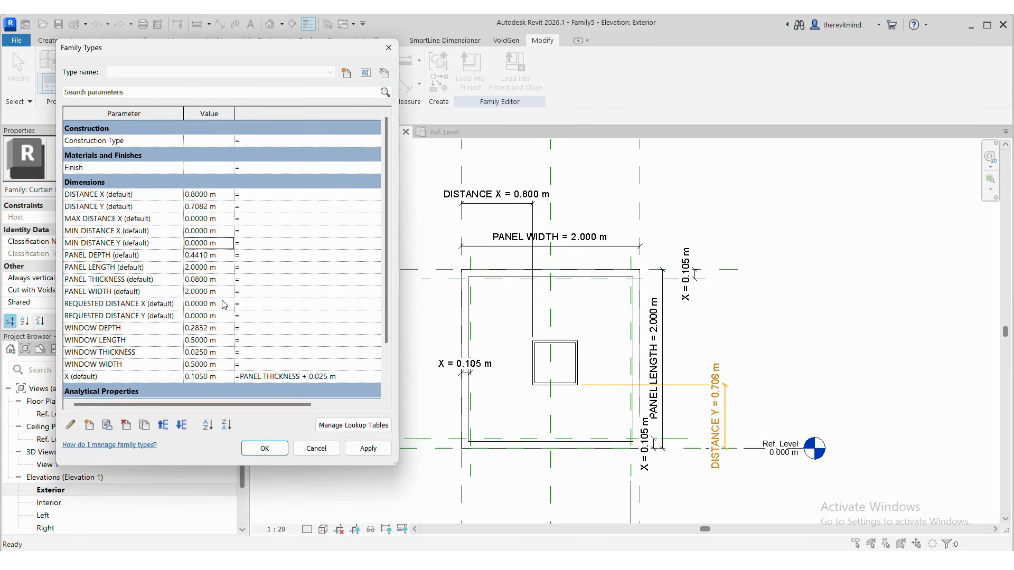
Add a length instance parameter named MAX DISTANCE Y under Dimensions and accept the family types changes.
{"action": "left_click", "coordinate": [89, 426]}
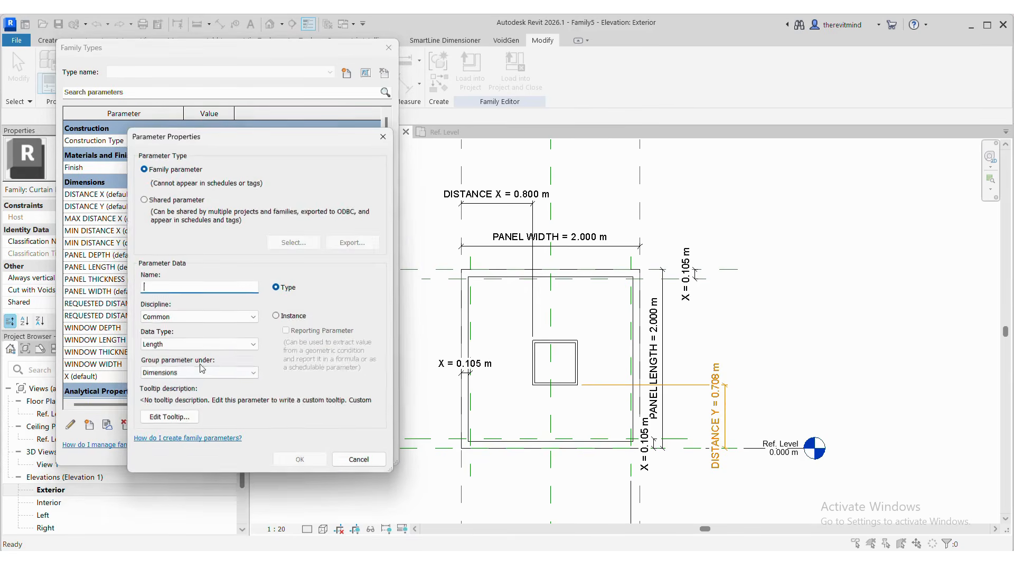
{"action": "left_click", "coordinate": [276, 316]}
{"action": "left_click", "coordinate": [228, 288]}
{"action": "type", "text": "MAX"}
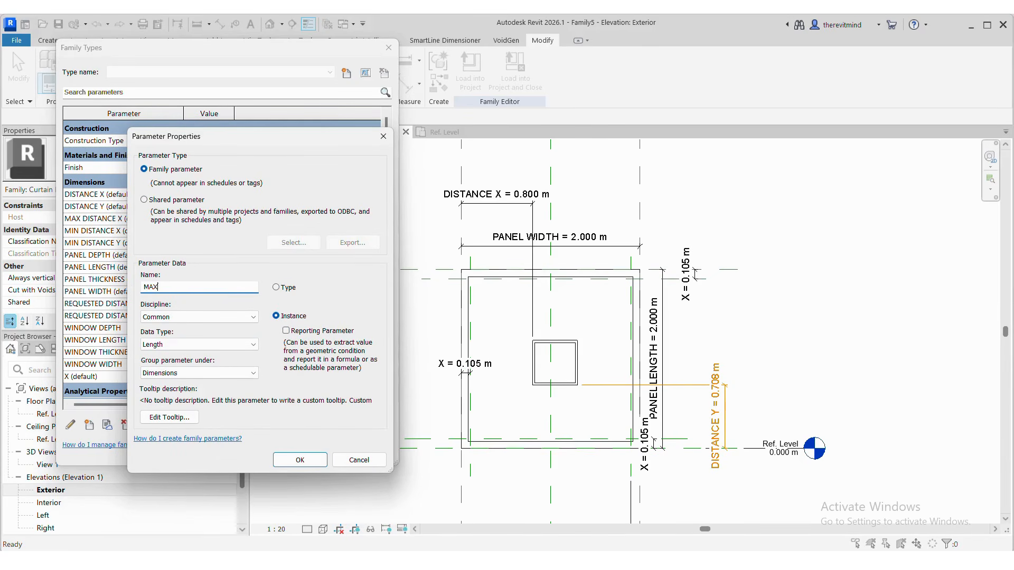
{"action": "type", "text": " DISTANCE Y"}
{"action": "key", "text": "Return"}
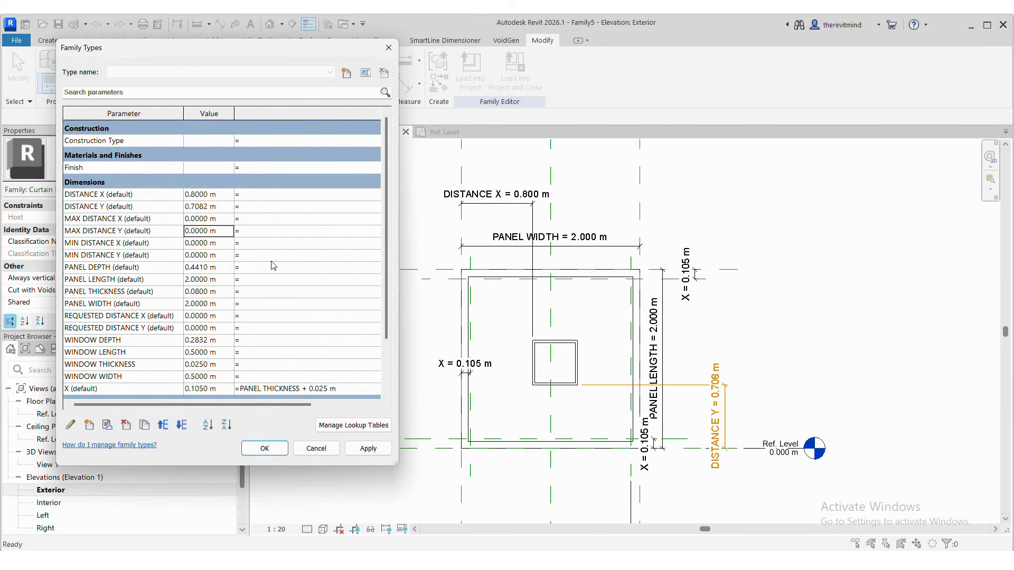
{"action": "left_click", "coordinate": [263, 449]}
Select the X dimension at the panel's left edge and examine the offset between the outer and inner reference planes.
{"action": "scroll", "coordinate": [698, 219], "scroll_direction": "down", "scroll_amount": 2}
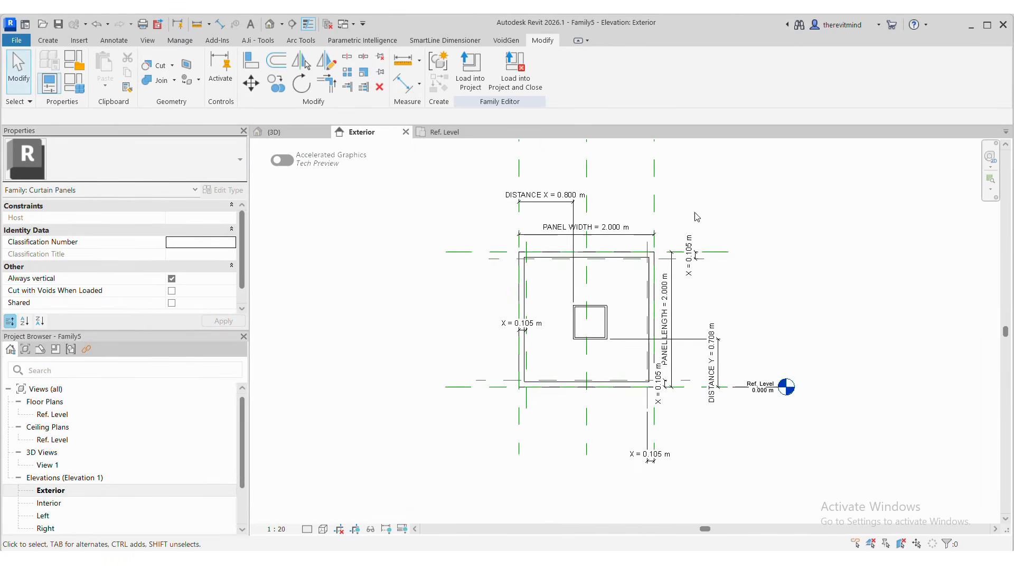
{"action": "scroll", "coordinate": [631, 405], "scroll_direction": "up", "scroll_amount": 4}
{"action": "left_click", "coordinate": [467, 288]}
{"action": "scroll", "coordinate": [467, 288], "scroll_direction": "up", "scroll_amount": 3}
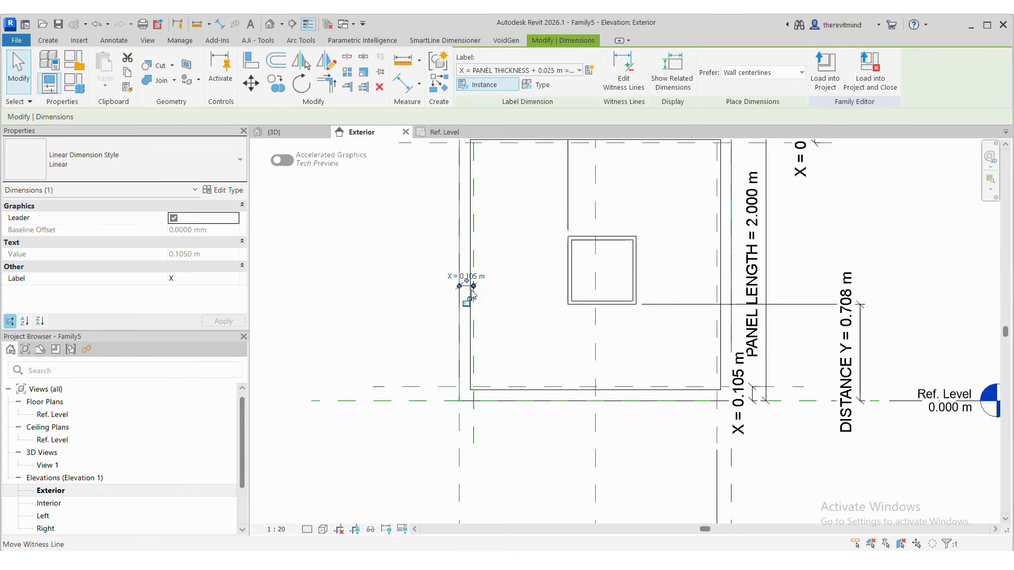
{"action": "scroll", "coordinate": [476, 203], "scroll_direction": "down", "scroll_amount": 1}
{"action": "scroll", "coordinate": [476, 204], "scroll_direction": "up", "scroll_amount": 1}
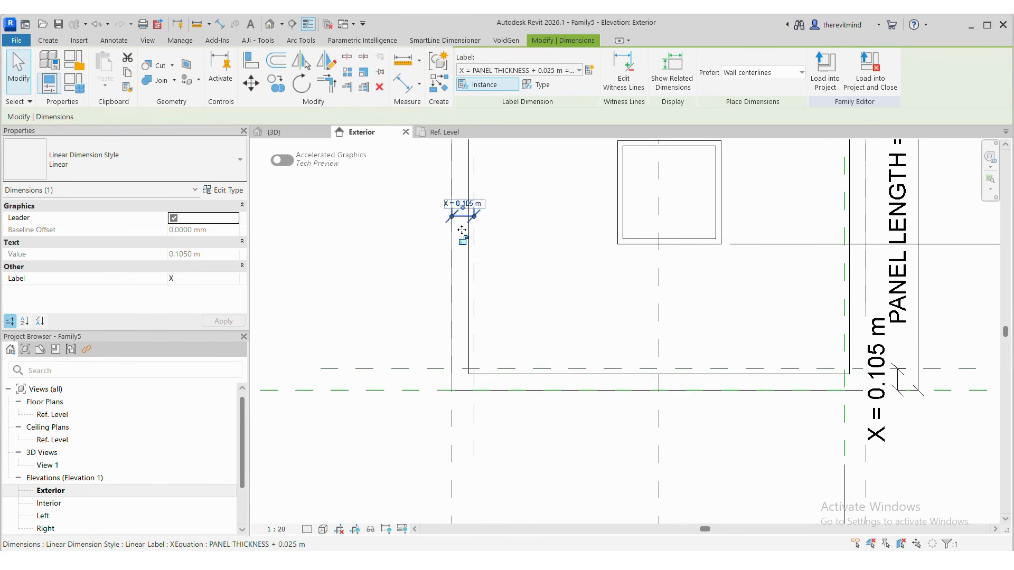
Move the X dimension at the panel's left edge down below the panel's bottom edge.
{"action": "left_click_drag", "start_coordinate": [462, 230], "coordinate": [463, 460]}
{"action": "key", "text": "Escape"}
{"action": "scroll", "coordinate": [593, 435], "scroll_direction": "down", "scroll_amount": 1}
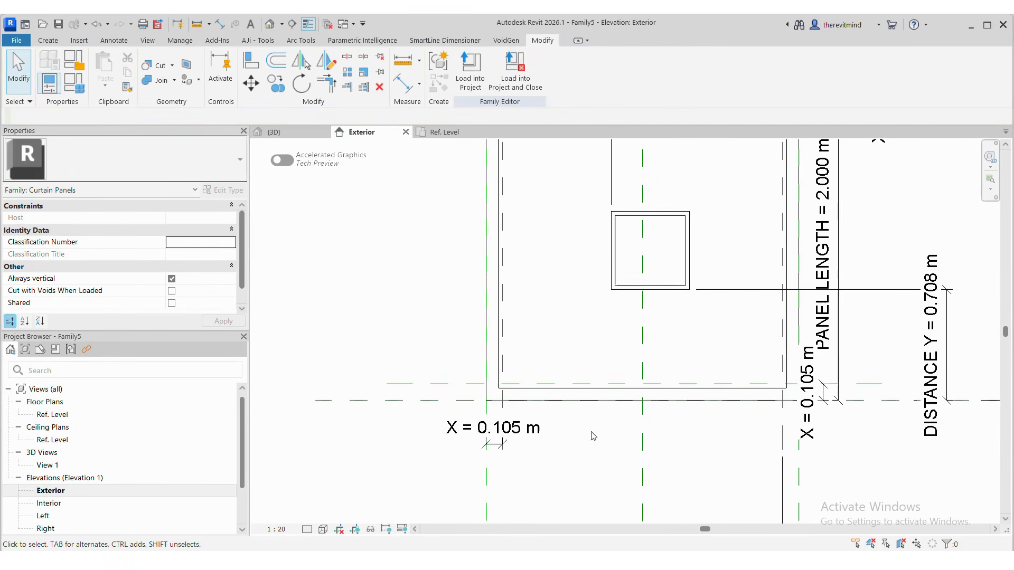
Move the nested window horizontally so its left edge aligns with the panel's left inner reference plane.
{"action": "left_click", "coordinate": [608, 271]}
{"action": "scroll", "coordinate": [608, 271], "scroll_direction": "up", "scroll_amount": 1}
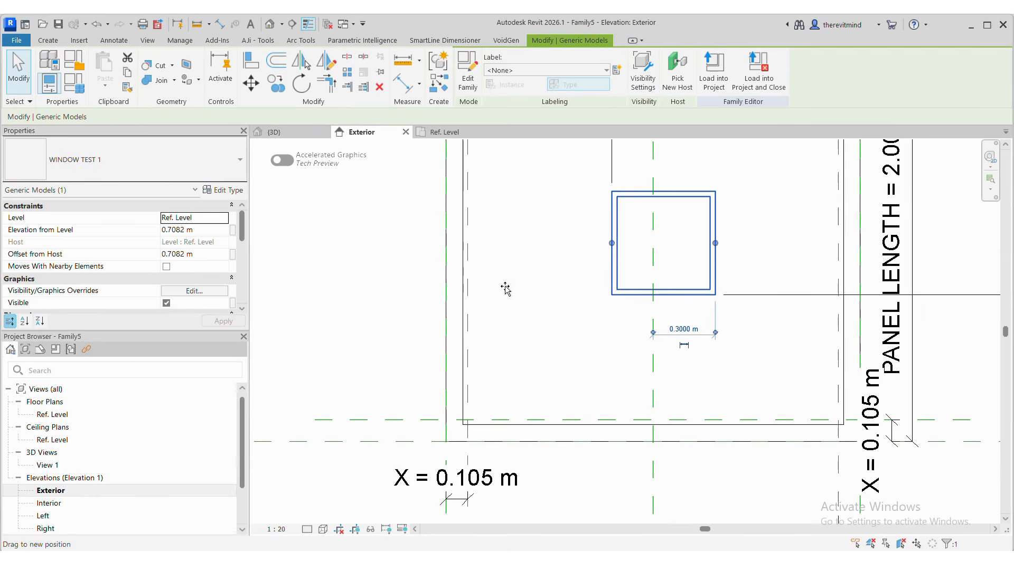
{"action": "mouse_move", "coordinate": [484, 288]}
{"action": "left_mouse_down"}
{"action": "mouse_move", "coordinate": [466, 287]}
{"action": "mouse_move", "coordinate": [478, 284]}
{"action": "left_mouse_up"}
{"action": "scroll", "coordinate": [477, 284], "scroll_direction": "up", "scroll_amount": 4}
{"action": "key", "text": "m"}
{"action": "key", "text": "v"}
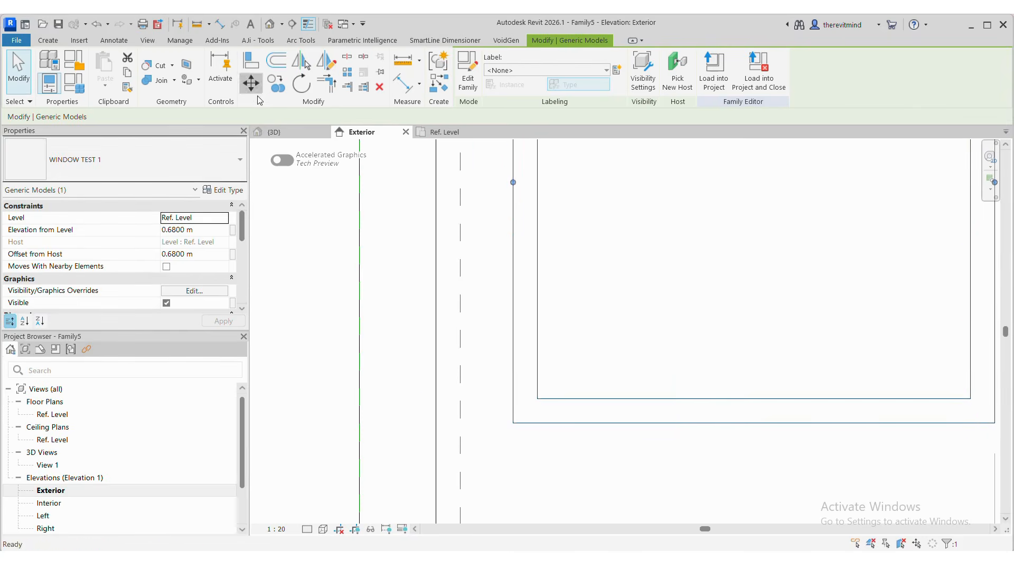
{"action": "left_click", "coordinate": [512, 308]}
{"action": "left_click", "coordinate": [460, 308]}
{"action": "key", "text": "Escape"}
{"action": "scroll", "coordinate": [464, 346], "scroll_direction": "down", "scroll_amount": 7}
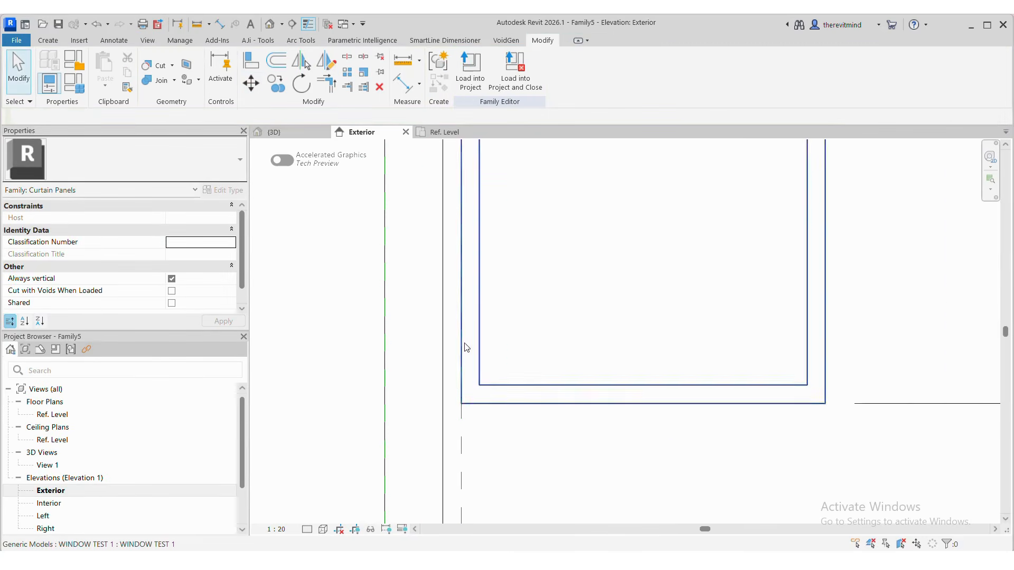
{"action": "scroll", "coordinate": [457, 362], "scroll_direction": "down", "scroll_amount": 3}
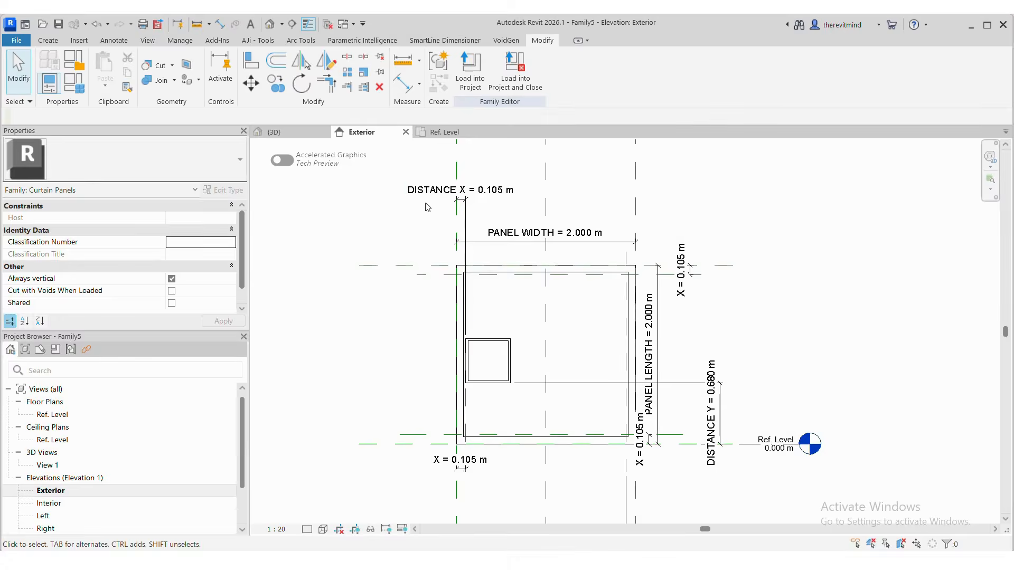
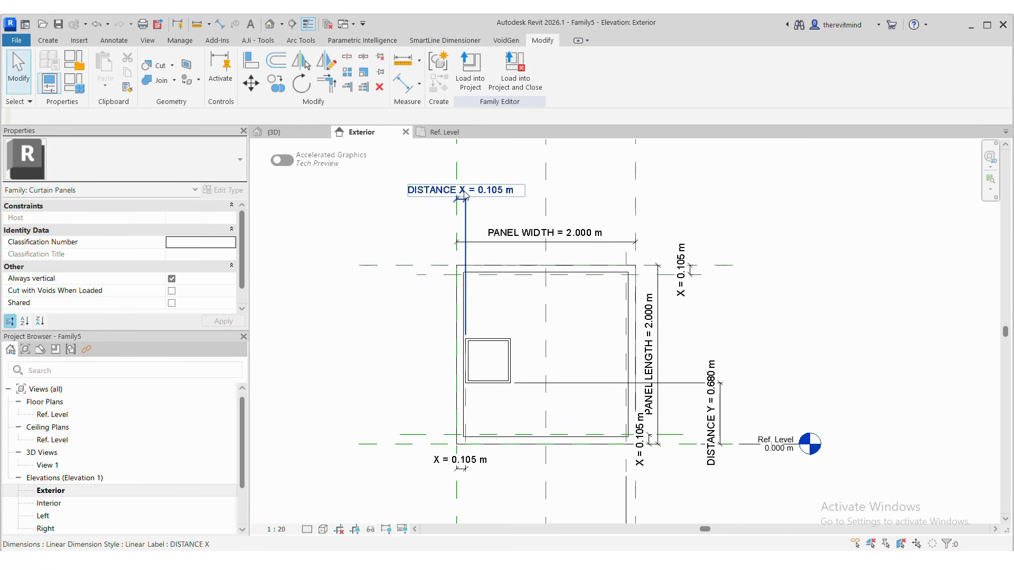
Set the MIN DISTANCE X formula to X in the family types and accept the change.
{"action": "left_click", "coordinate": [74, 83]}
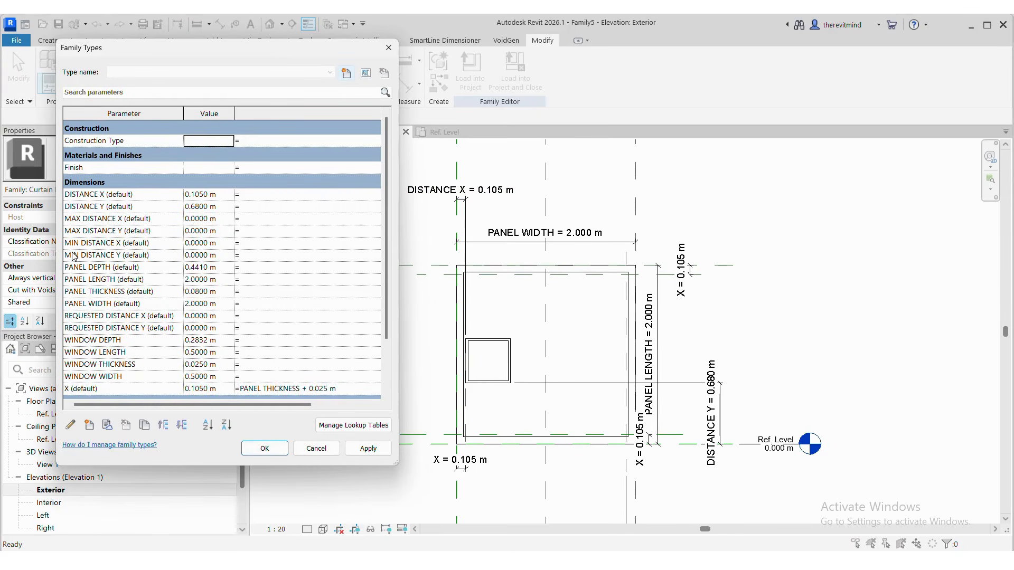
{"action": "left_click", "coordinate": [243, 246]}
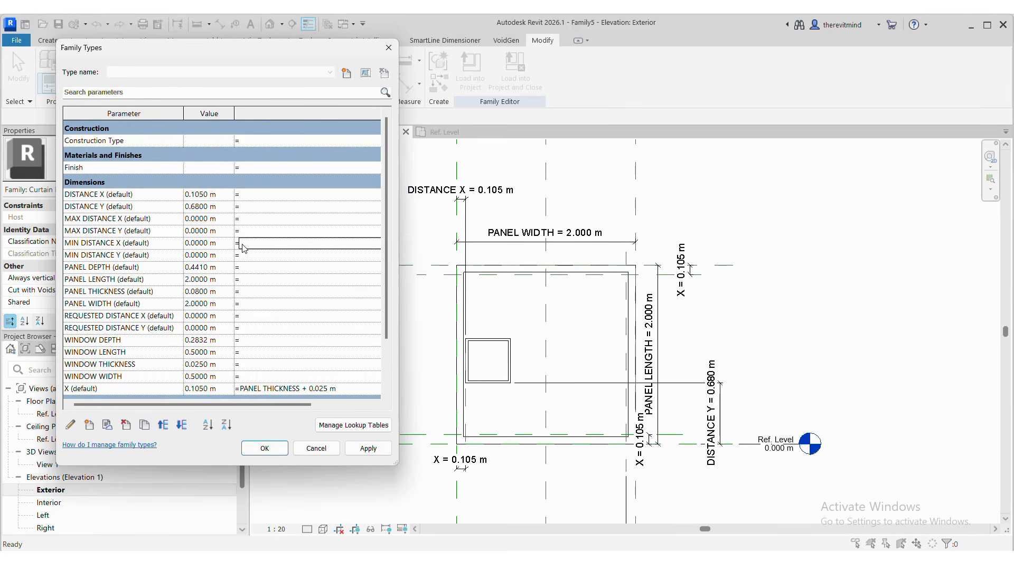
{"action": "type", "text": "X"}
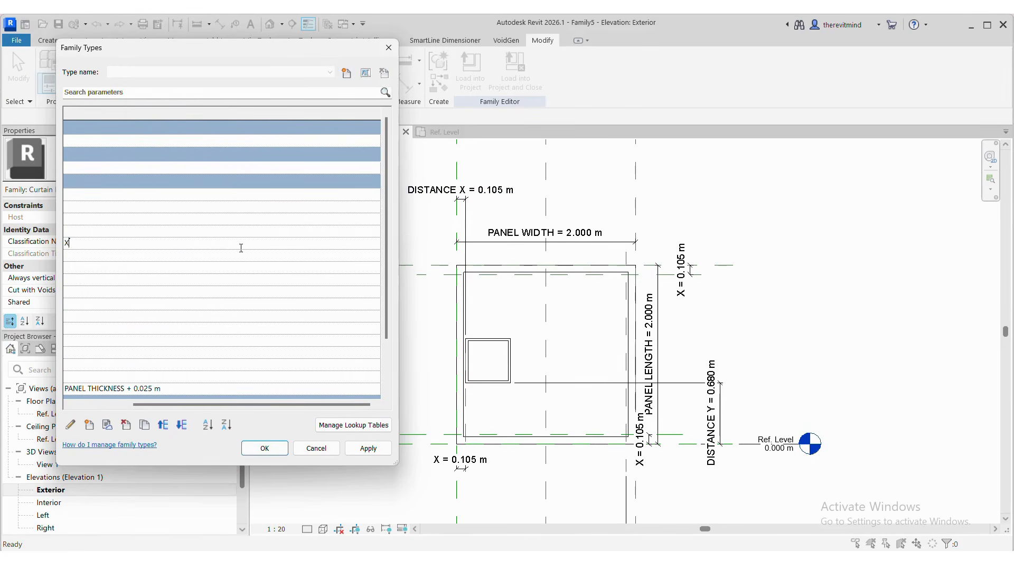
{"action": "left_click_drag", "start_coordinate": [213, 405], "coordinate": [154, 402]}
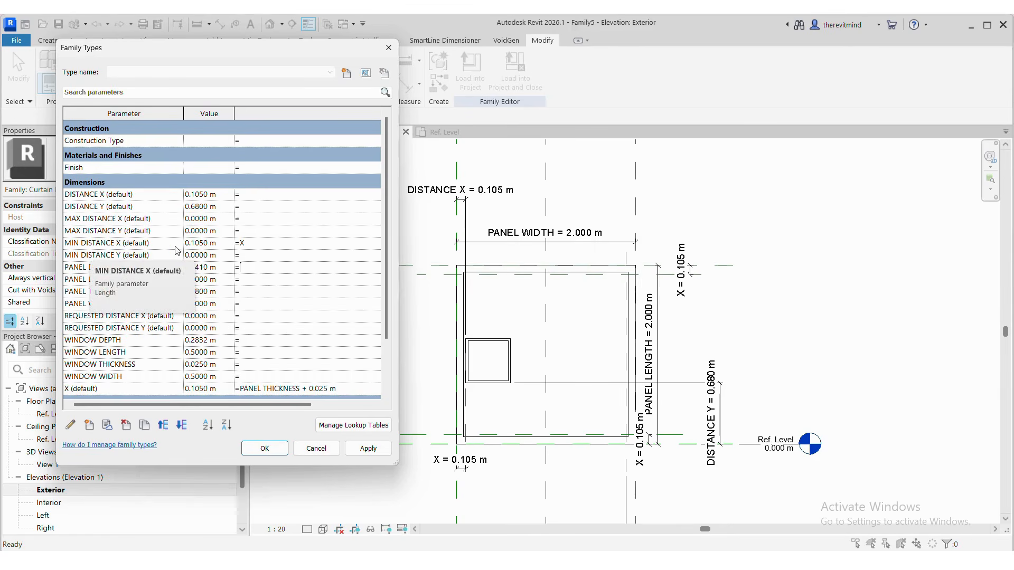
{"action": "left_click", "coordinate": [265, 448]}
Move the nested window horizontally so its right edge aligns with the panel's right inner reference plane.
{"action": "scroll", "coordinate": [493, 372], "scroll_direction": "up", "scroll_amount": 3}
{"action": "left_click", "coordinate": [534, 359]}
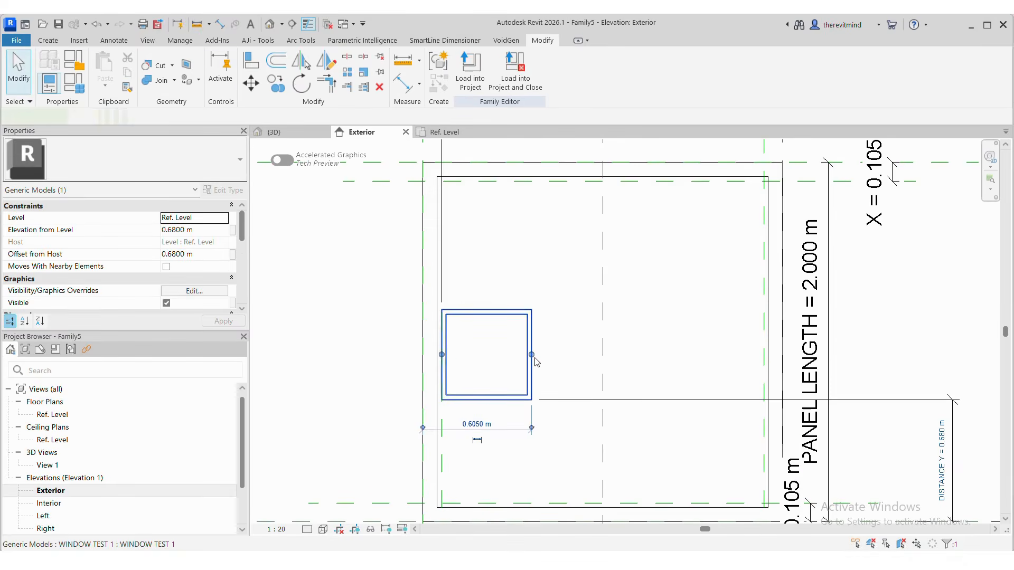
{"action": "key", "text": "m"}
{"action": "key", "text": "v"}
{"action": "left_click", "coordinate": [527, 355]}
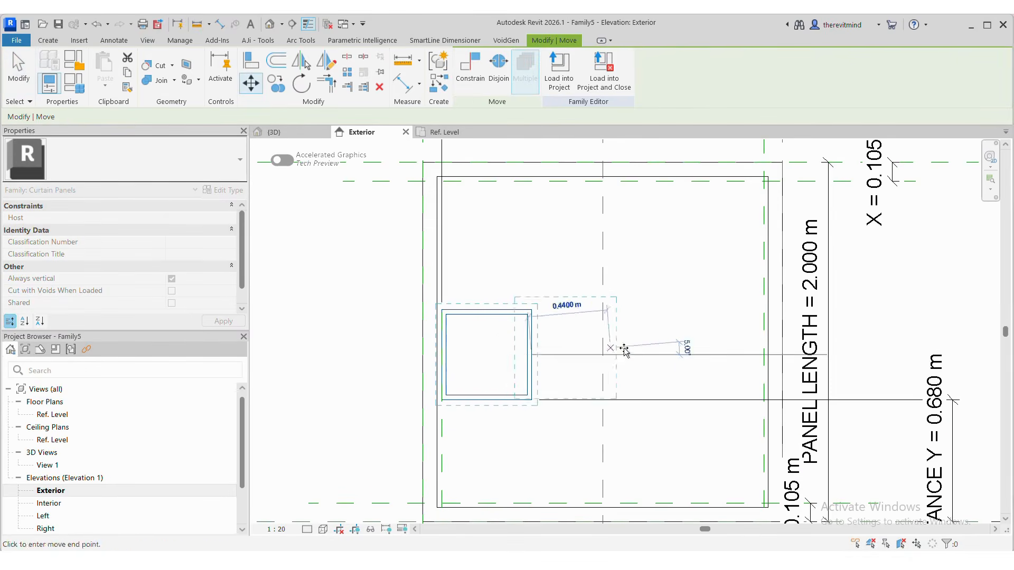
{"action": "left_click", "coordinate": [760, 355]}
{"action": "left_click", "coordinate": [618, 342]}
{"action": "scroll", "coordinate": [491, 331], "scroll_direction": "down", "scroll_amount": 5}
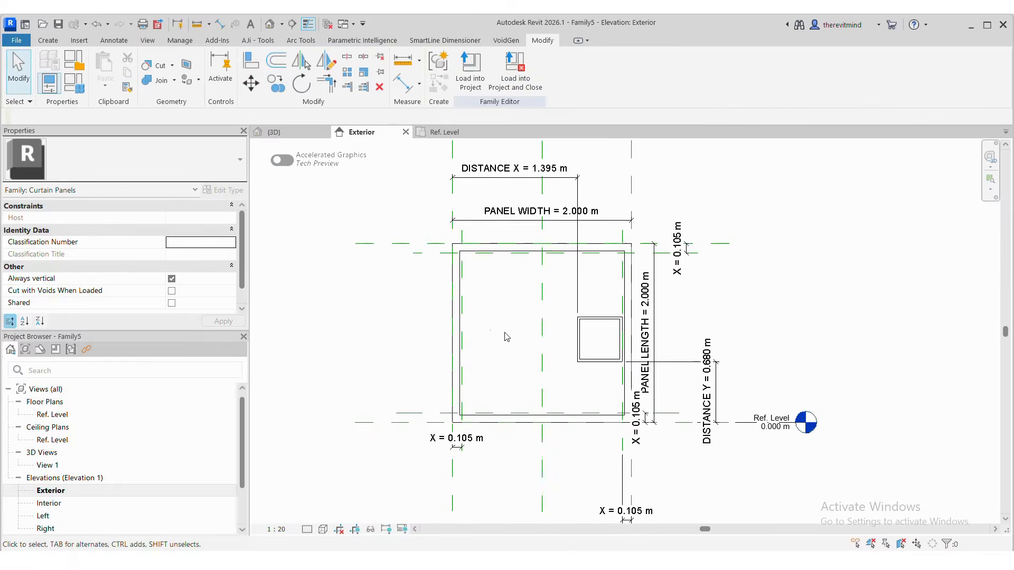
{"action": "scroll", "coordinate": [587, 354], "scroll_direction": "up", "scroll_amount": 2}
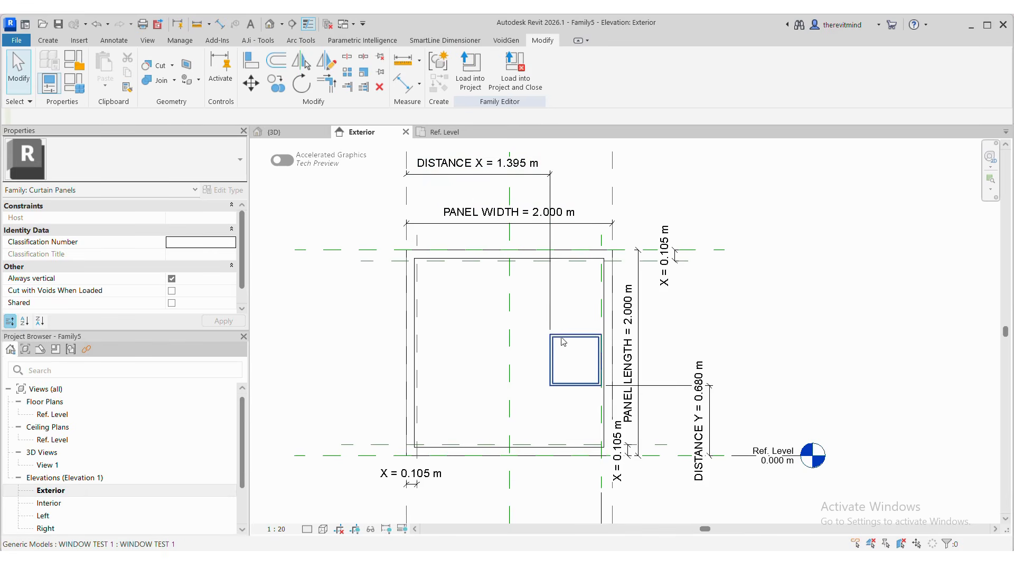
{"action": "scroll", "coordinate": [693, 318], "scroll_direction": "down", "scroll_amount": 3}
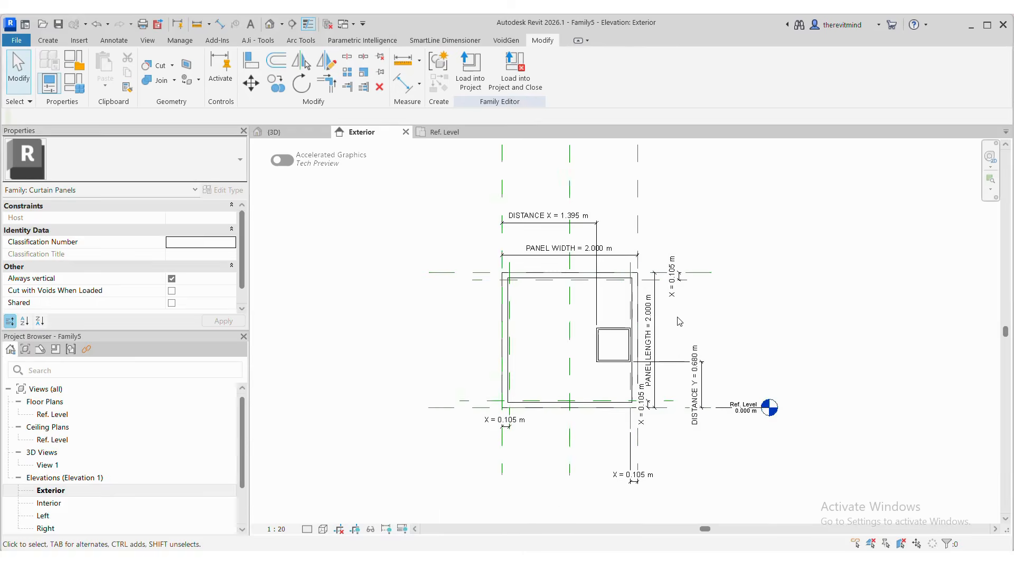
Set the MAX DISTANCE X formula to PANEL WIDTH - (WINDOW WIDTH + X) and accept the family types changes.
{"action": "scroll", "coordinate": [438, 257], "scroll_direction": "up", "scroll_amount": 2}
{"action": "left_click", "coordinate": [74, 84]}
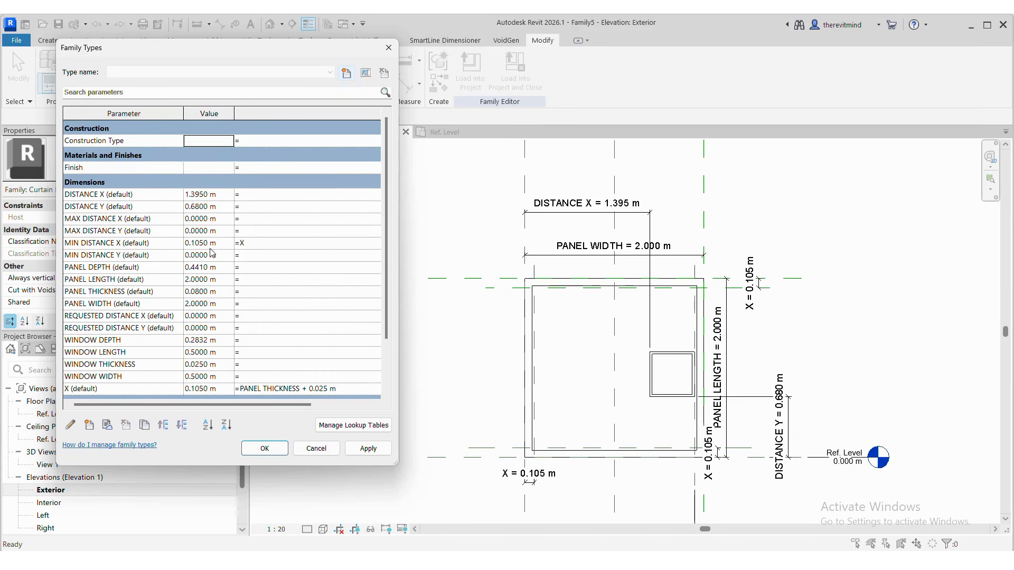
{"action": "scroll", "coordinate": [258, 220], "scroll_direction": "right", "scroll_amount": 3}
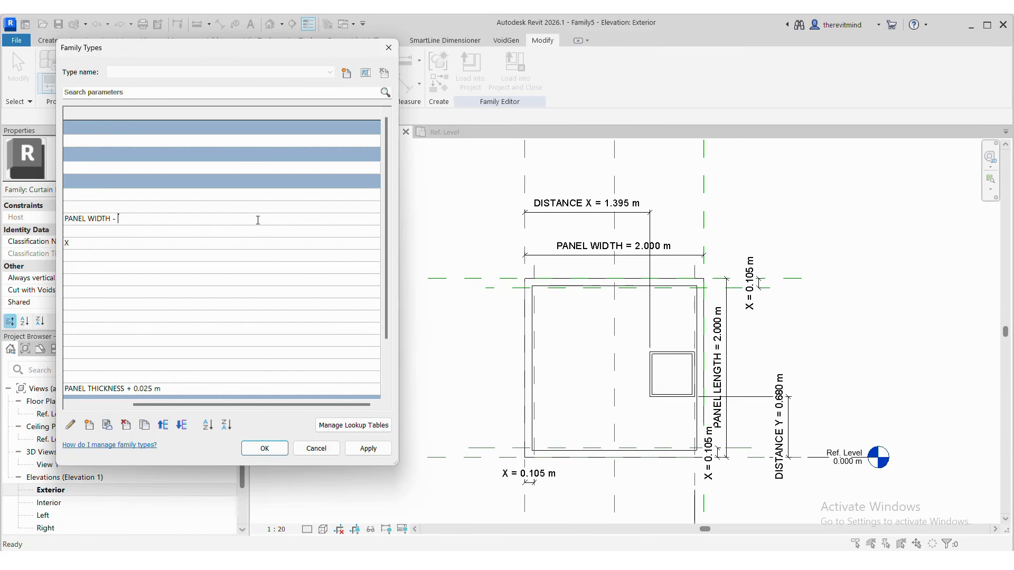
{"action": "type", "text": "WINDOW WIDTH + X )"}
{"action": "left_click", "coordinate": [264, 448]}
Compare the MAX DISTANCE X formula in the family types with the window's position at the panel's right side.
{"action": "scroll", "coordinate": [588, 356], "scroll_direction": "down", "scroll_amount": 3}
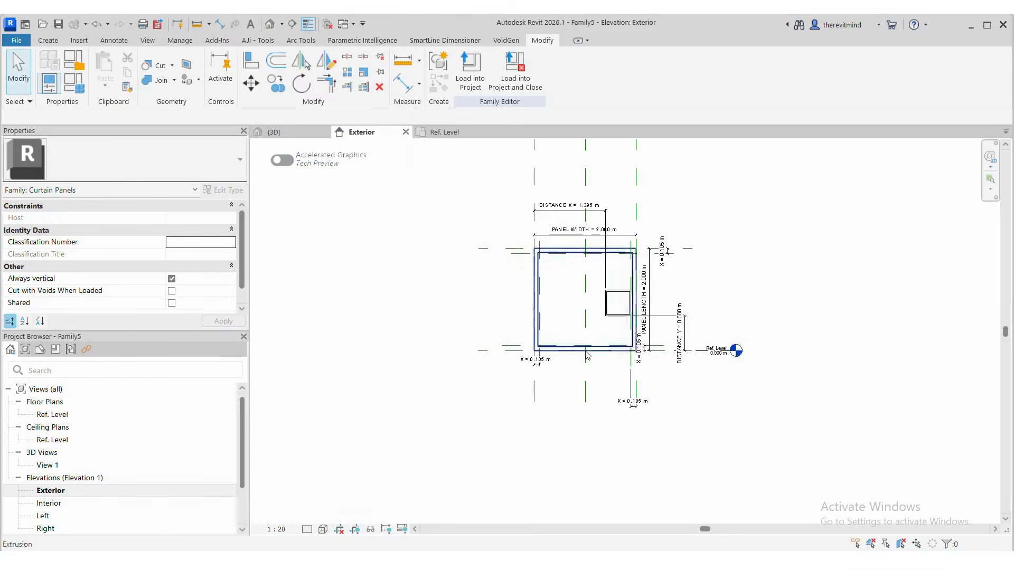
{"action": "scroll", "coordinate": [607, 370], "scroll_direction": "up", "scroll_amount": 3}
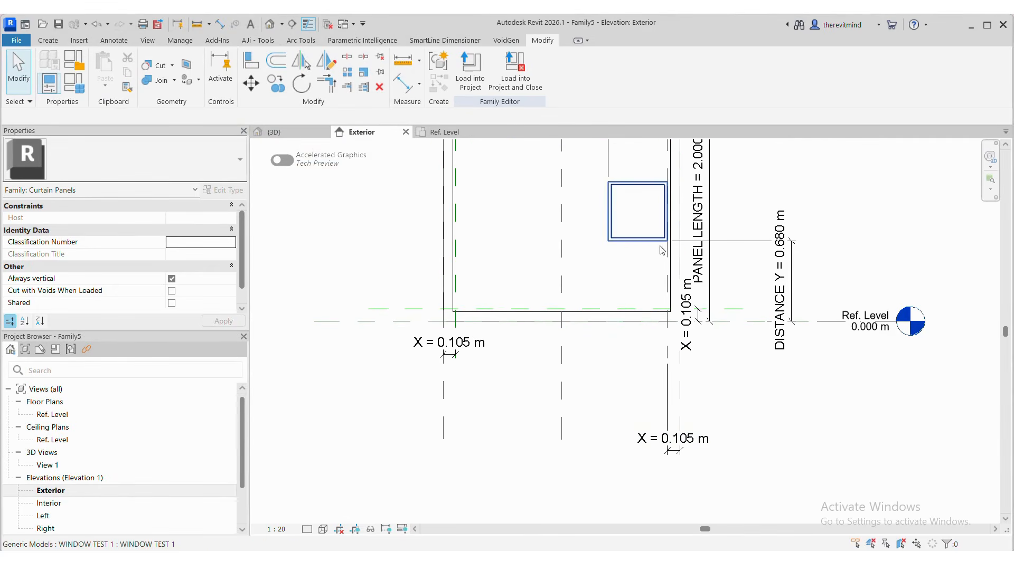
{"action": "scroll", "coordinate": [611, 253], "scroll_direction": "down", "scroll_amount": 3}
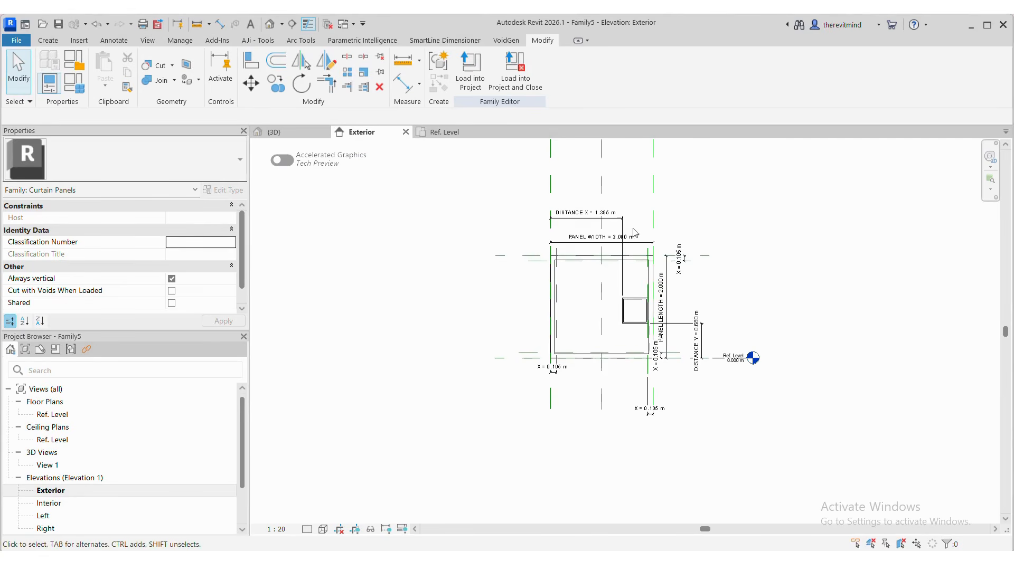
{"action": "left_click", "coordinate": [74, 83]}
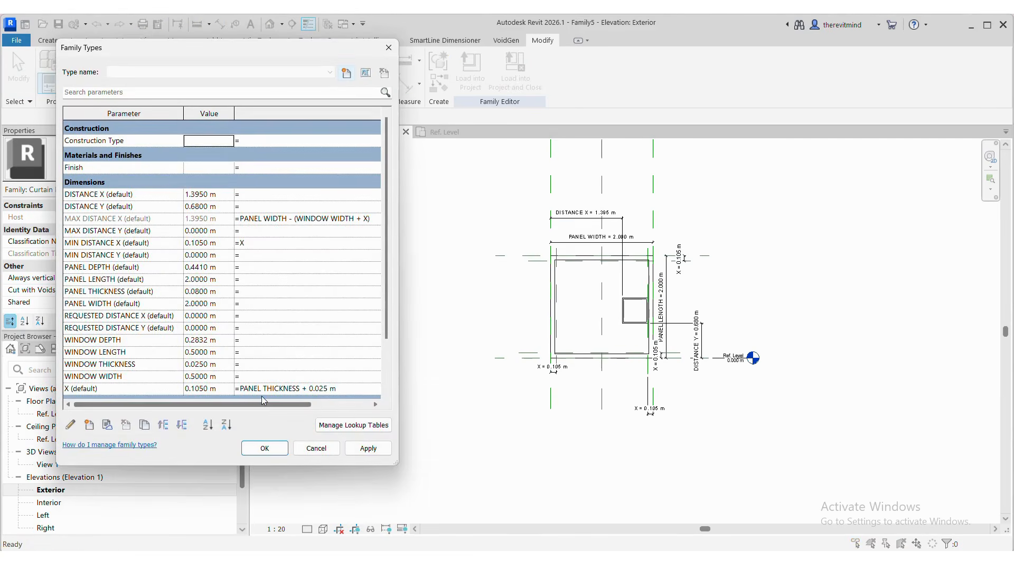
{"action": "left_click_drag", "start_coordinate": [238, 405], "coordinate": [206, 404]}
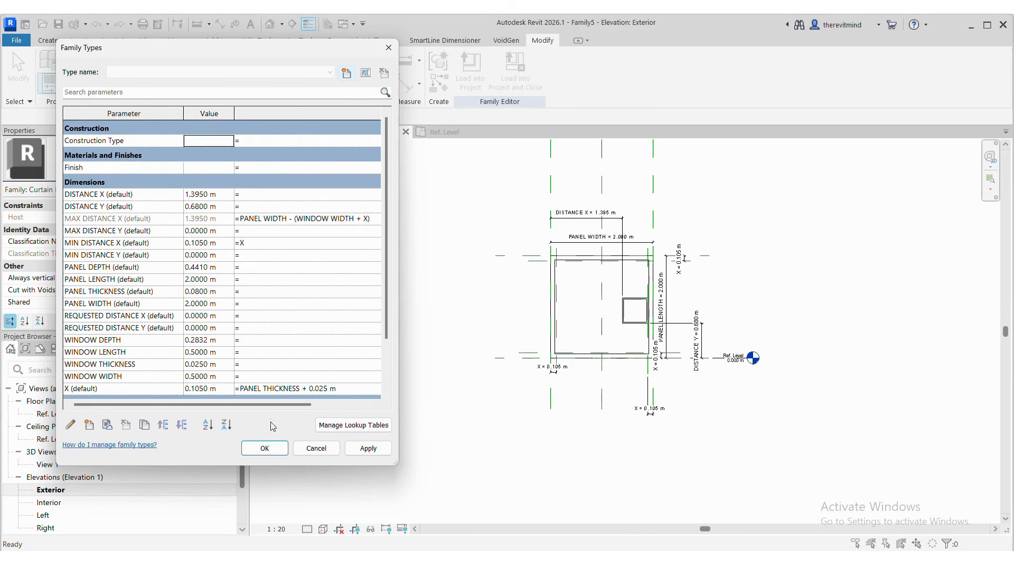
{"action": "left_click", "coordinate": [279, 453]}
Move the nested window straight down so its bottom edge aligns with the panel's lower inner reference plane.
{"action": "scroll", "coordinate": [590, 393], "scroll_direction": "up", "scroll_amount": 2}
{"action": "right_click", "coordinate": [669, 339]}
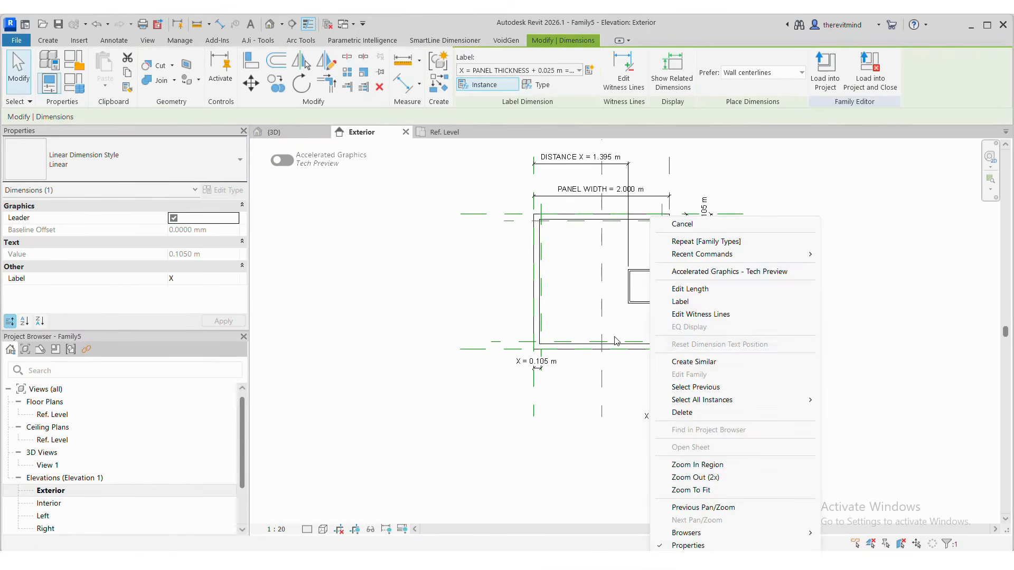
{"action": "left_click", "coordinate": [616, 341]}
{"action": "scroll", "coordinate": [659, 348], "scroll_direction": "up", "scroll_amount": 4}
{"action": "scroll", "coordinate": [659, 347], "scroll_direction": "up", "scroll_amount": 1}
{"action": "left_click", "coordinate": [620, 261]}
{"action": "left_click", "coordinate": [251, 84]}
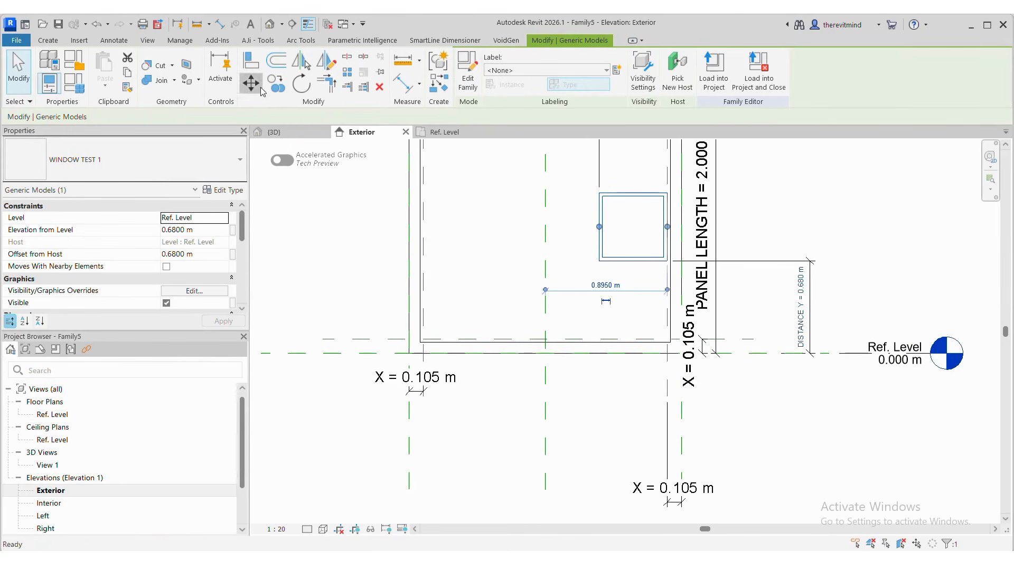
{"action": "scroll", "coordinate": [681, 320], "scroll_direction": "up", "scroll_amount": 4}
{"action": "left_click", "coordinate": [602, 217]}
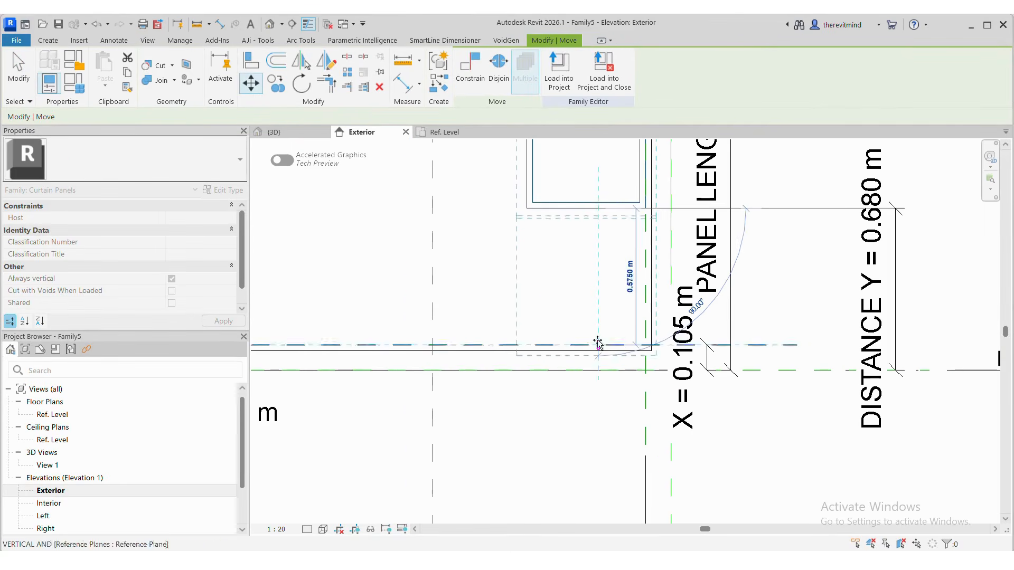
{"action": "left_click", "coordinate": [597, 344]}
{"action": "key", "text": "Escape"}
{"action": "scroll", "coordinate": [845, 364], "scroll_direction": "down", "scroll_amount": 2}
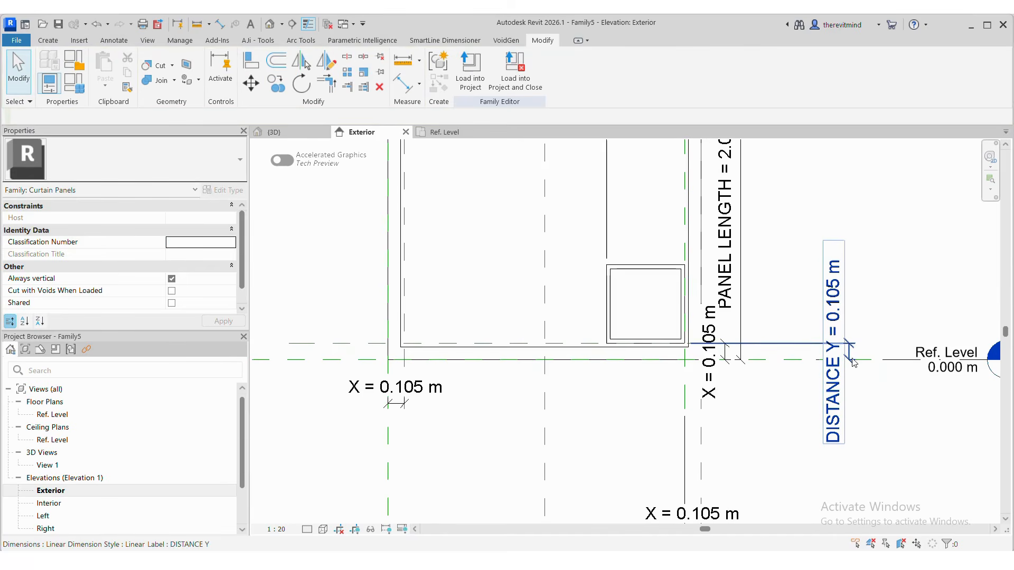
{"action": "scroll", "coordinate": [828, 370], "scroll_direction": "down", "scroll_amount": 2}
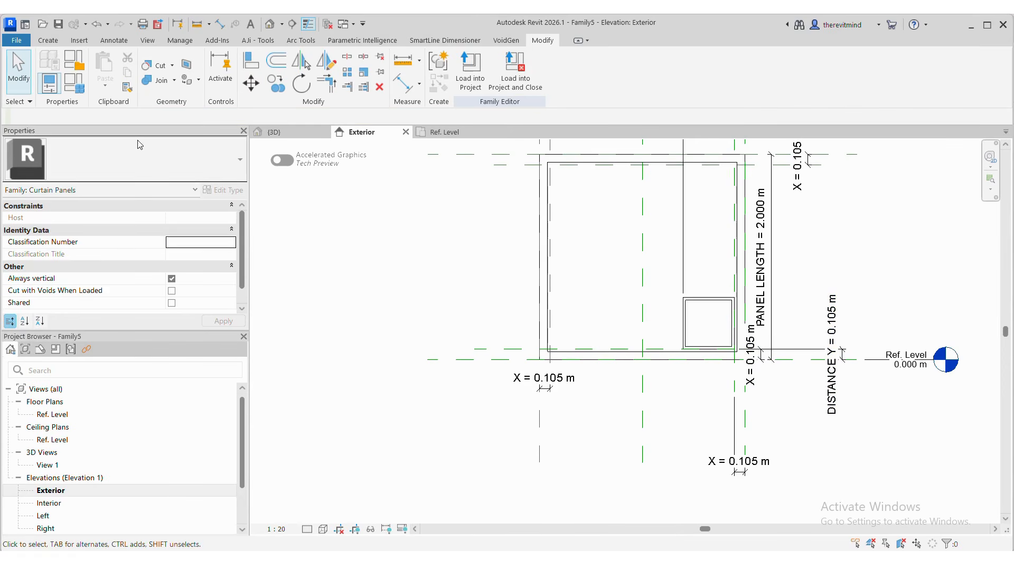
Set the MIN DISTANCE Y formula to X in the family types and accept the change.
{"action": "left_click", "coordinate": [82, 90]}
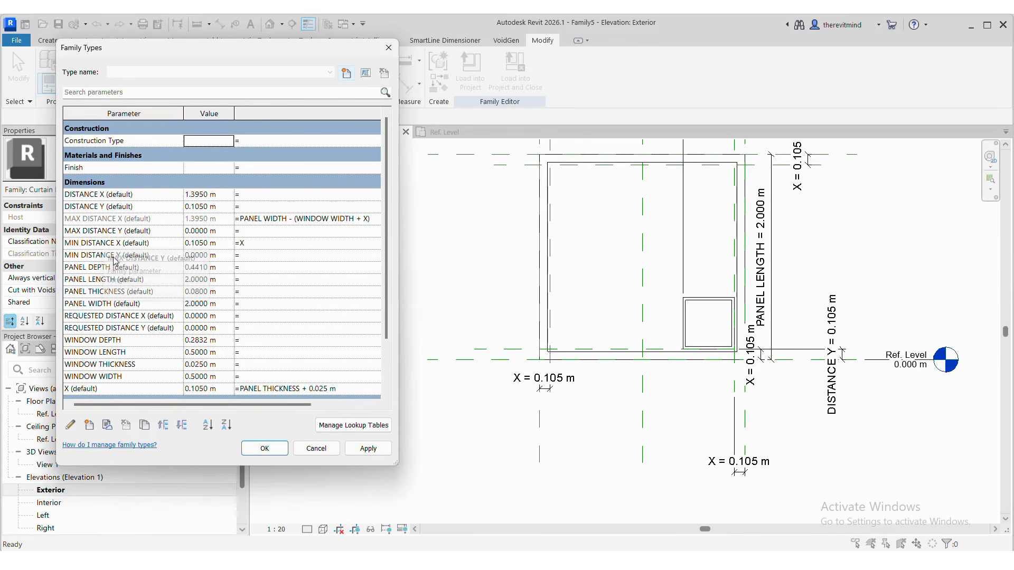
{"action": "left_click", "coordinate": [274, 259]}
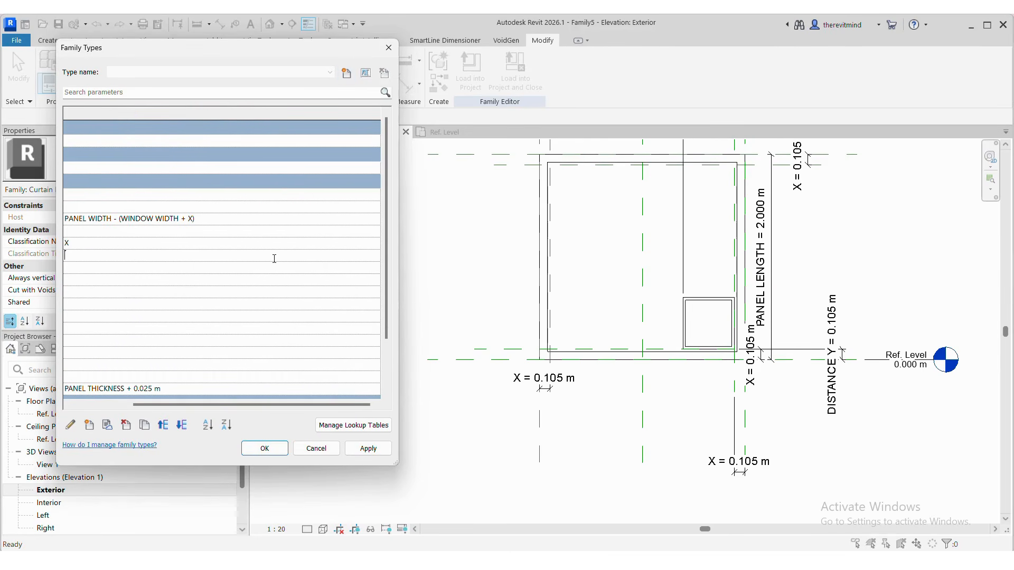
{"action": "type", "text": "X"}
{"action": "left_click_drag", "start_coordinate": [233, 404], "coordinate": [173, 404]}
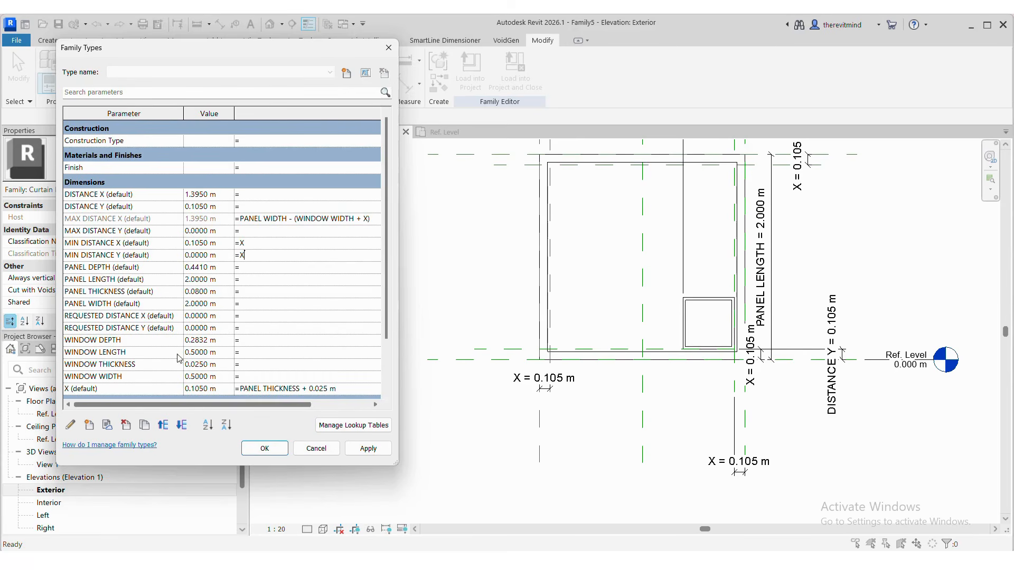
{"action": "left_click", "coordinate": [267, 449]}
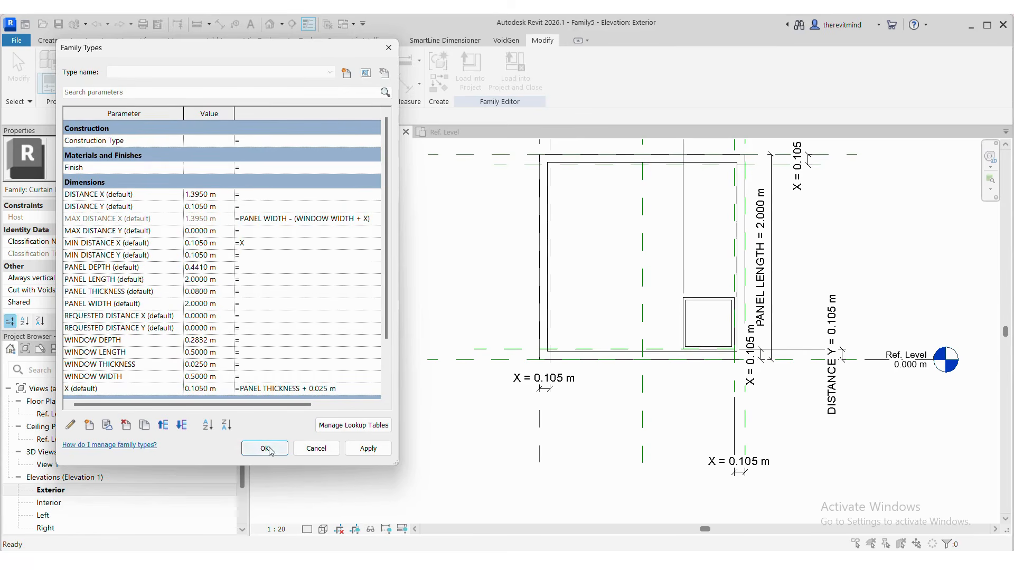
Move the nested window straight up so its top edge aligns with the panel's upper inner reference plane.
{"action": "scroll", "coordinate": [724, 294], "scroll_direction": "up", "scroll_amount": 2}
{"action": "left_click", "coordinate": [709, 311]}
{"action": "scroll", "coordinate": [506, 388], "scroll_direction": "down", "scroll_amount": 3}
{"action": "scroll", "coordinate": [759, 292], "scroll_direction": "up", "scroll_amount": 3}
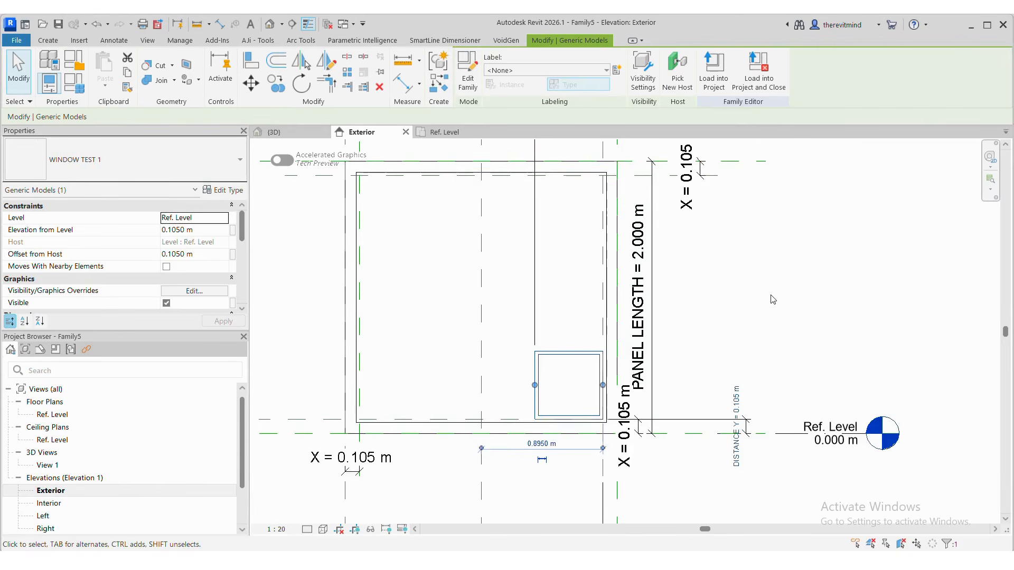
{"action": "scroll", "coordinate": [561, 310], "scroll_direction": "down", "scroll_amount": 2}
{"action": "scroll", "coordinate": [561, 310], "scroll_direction": "up", "scroll_amount": 1}
{"action": "key", "text": "m"}
{"action": "key", "text": "v"}
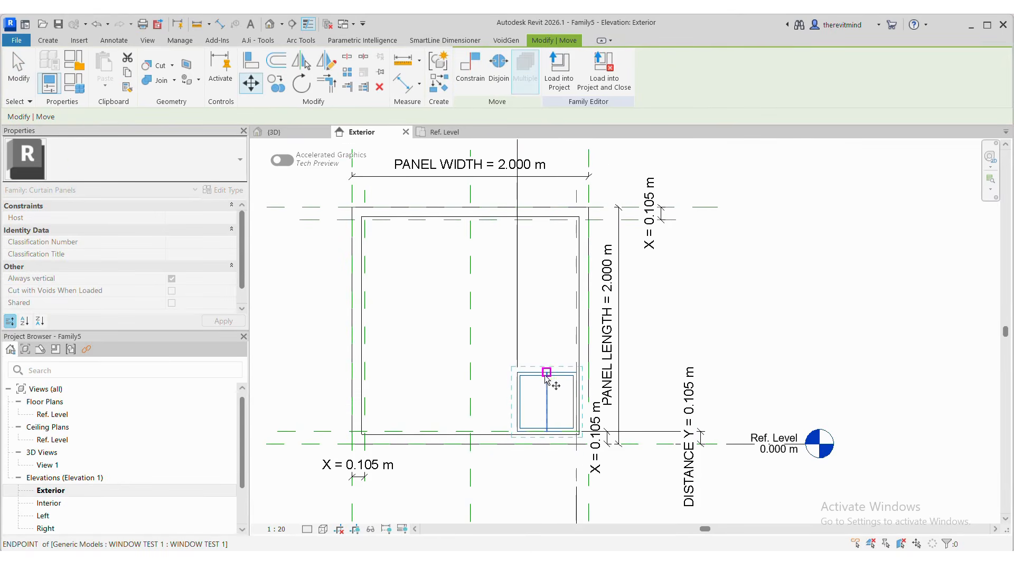
{"action": "left_click", "coordinate": [547, 372]}
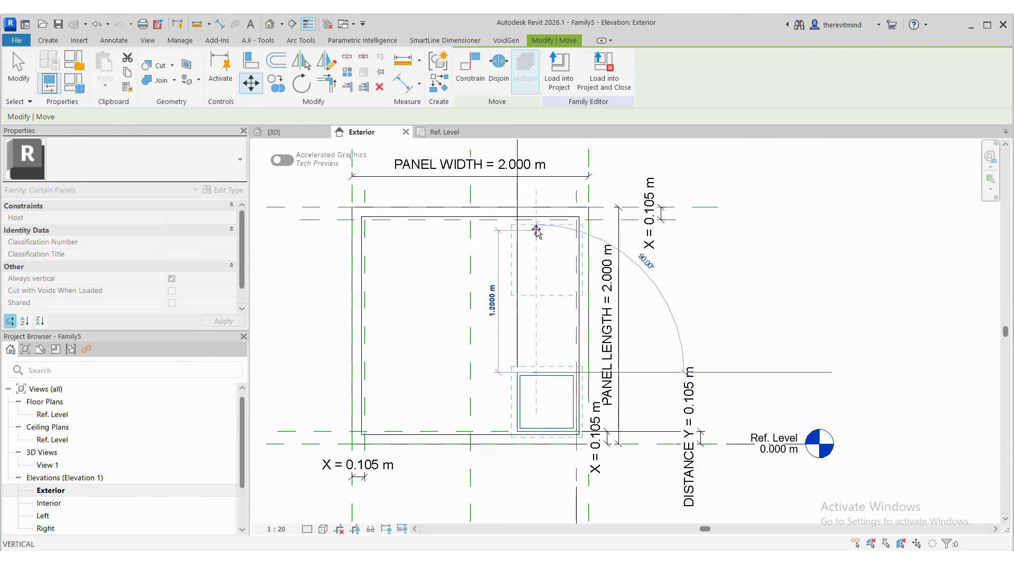
{"action": "left_click", "coordinate": [537, 224]}
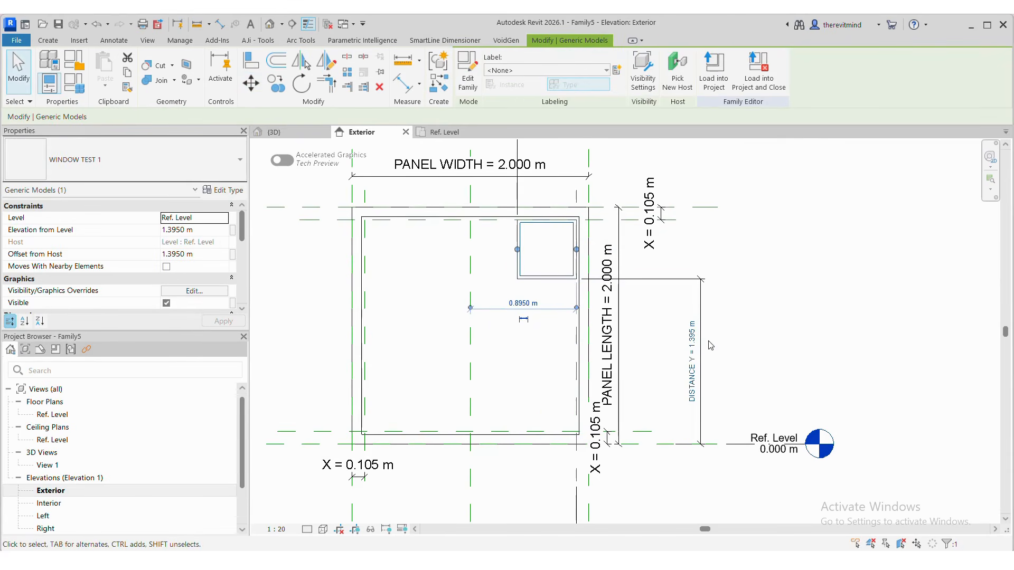
{"action": "left_click", "coordinate": [633, 384]}
{"action": "scroll", "coordinate": [574, 405], "scroll_direction": "down", "scroll_amount": 1}
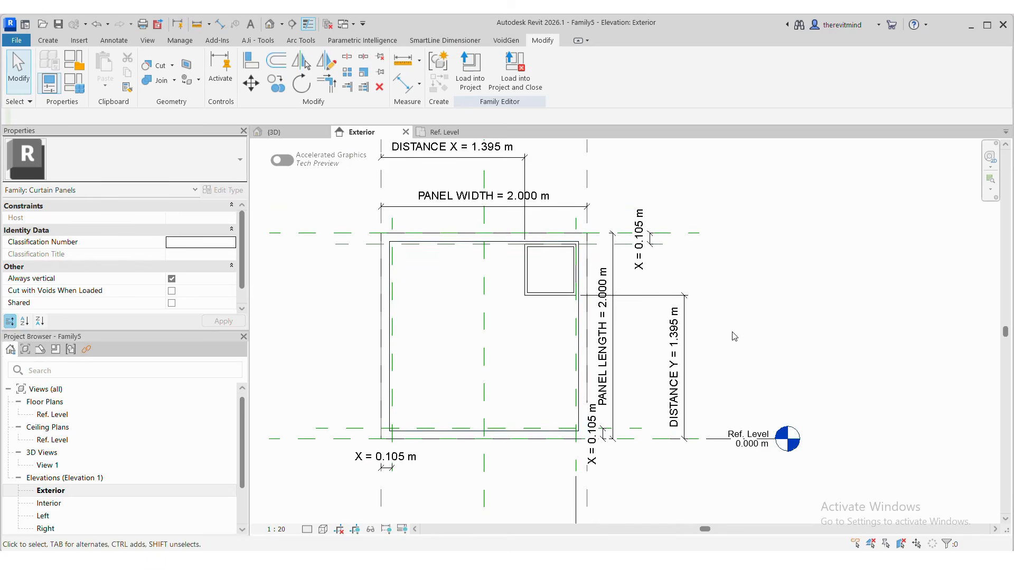
{"action": "scroll", "coordinate": [734, 336], "scroll_direction": "up", "scroll_amount": 1}
{"action": "left_click", "coordinate": [533, 289]}
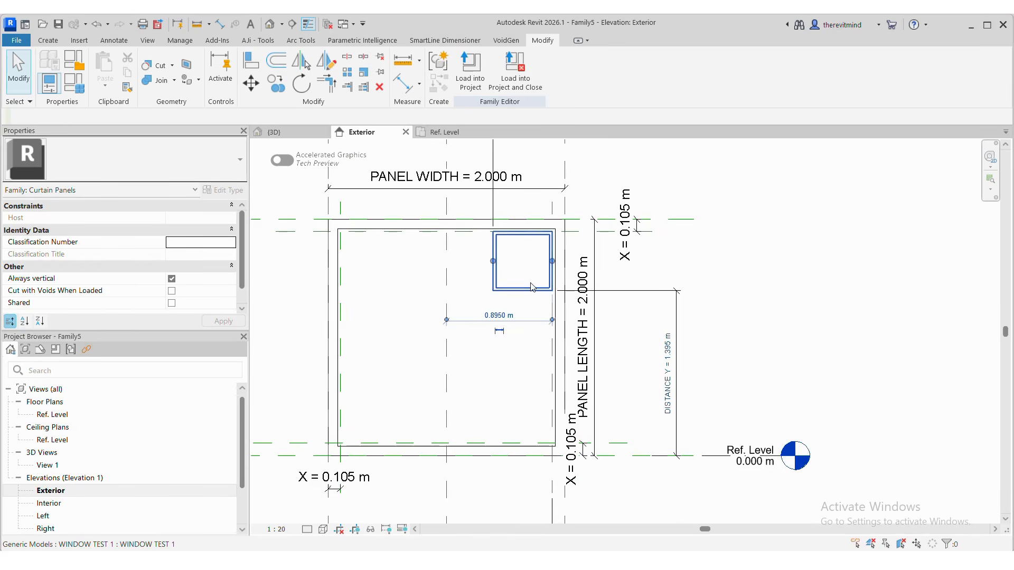
{"action": "left_click", "coordinate": [541, 359]}
{"action": "scroll", "coordinate": [539, 430], "scroll_direction": "down", "scroll_amount": 1}
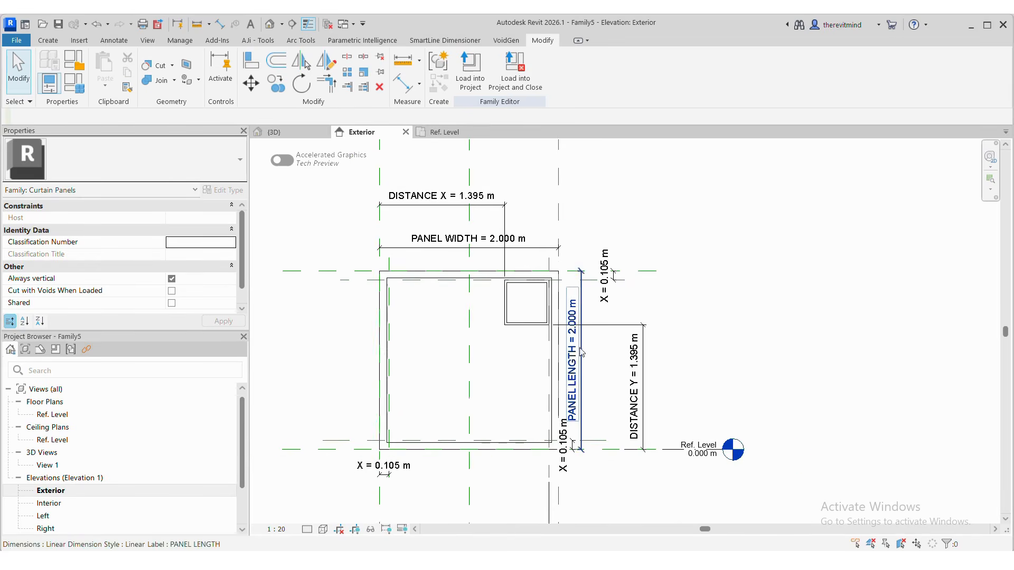
Set the MAX DISTANCE Y formula to PANEL LENGTH - (WINDOW LENGTH + X) in the family types.
{"action": "left_click", "coordinate": [74, 84]}
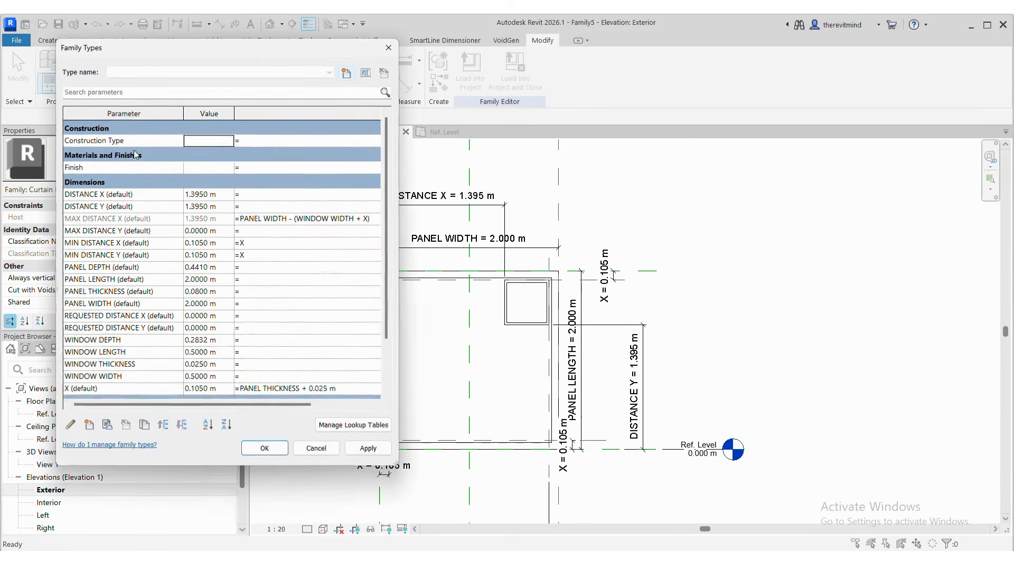
{"action": "left_click", "coordinate": [267, 235]}
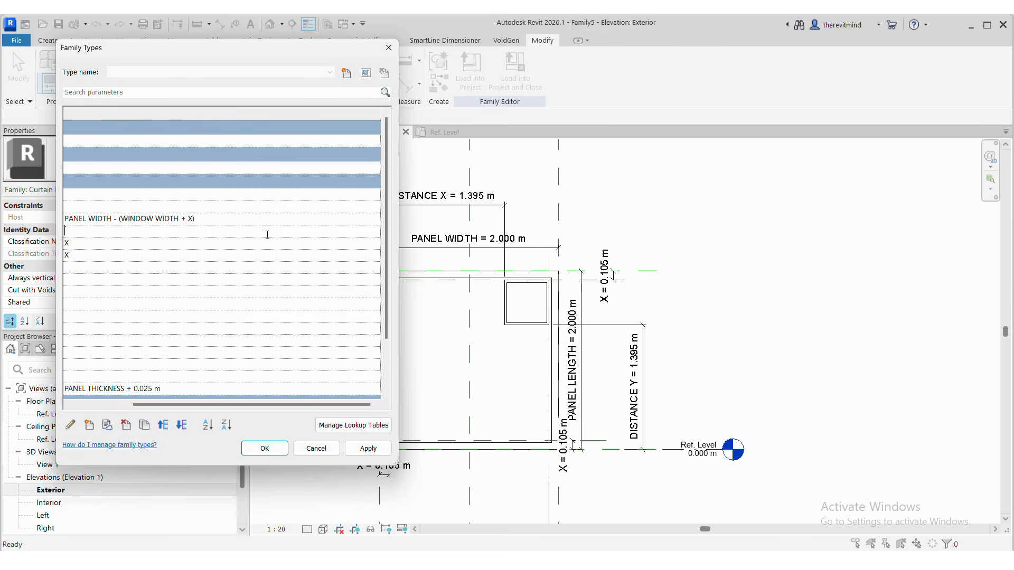
{"action": "type", "text": "PANEL LENGTH -(WINDOW LENGTH"}
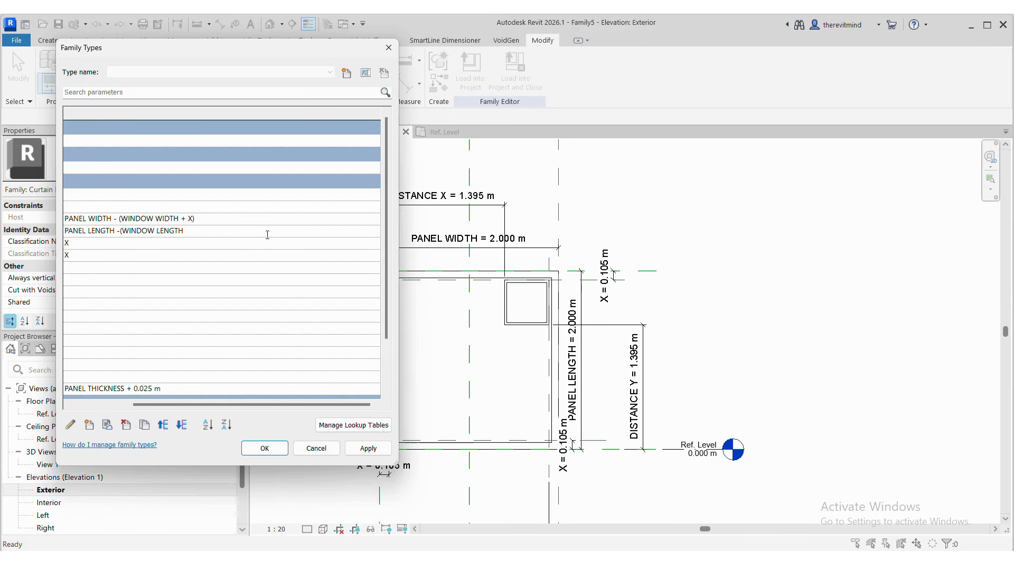
{"action": "type", "text": " + X"}
{"action": "left_click", "coordinate": [251, 218]}
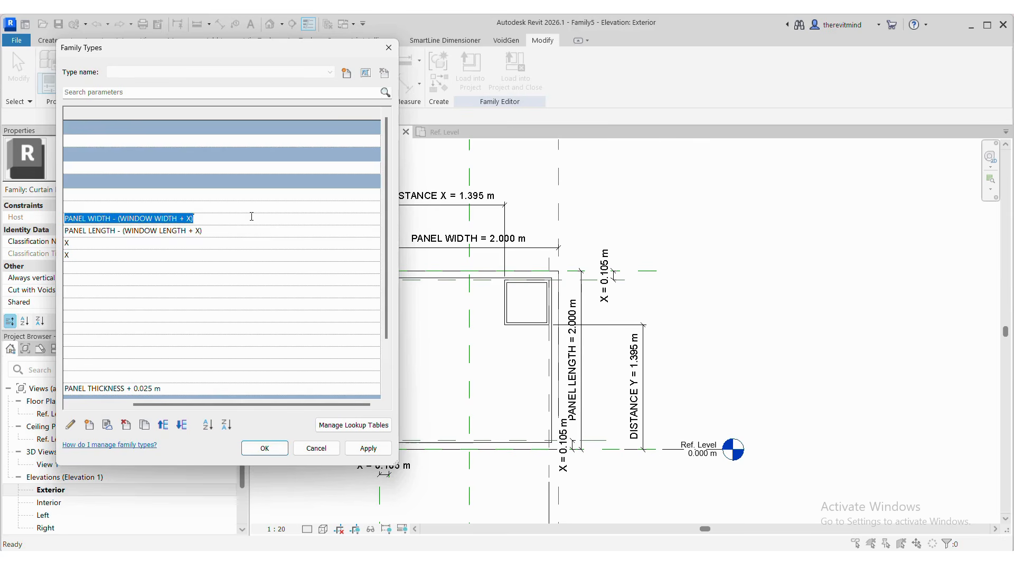
{"action": "left_click", "coordinate": [209, 255]}
Widen the family types dialog and adjust its column widths so parameter names, values and long formulas fit together.
{"action": "left_click_drag", "start_coordinate": [244, 404], "coordinate": [180, 415]}
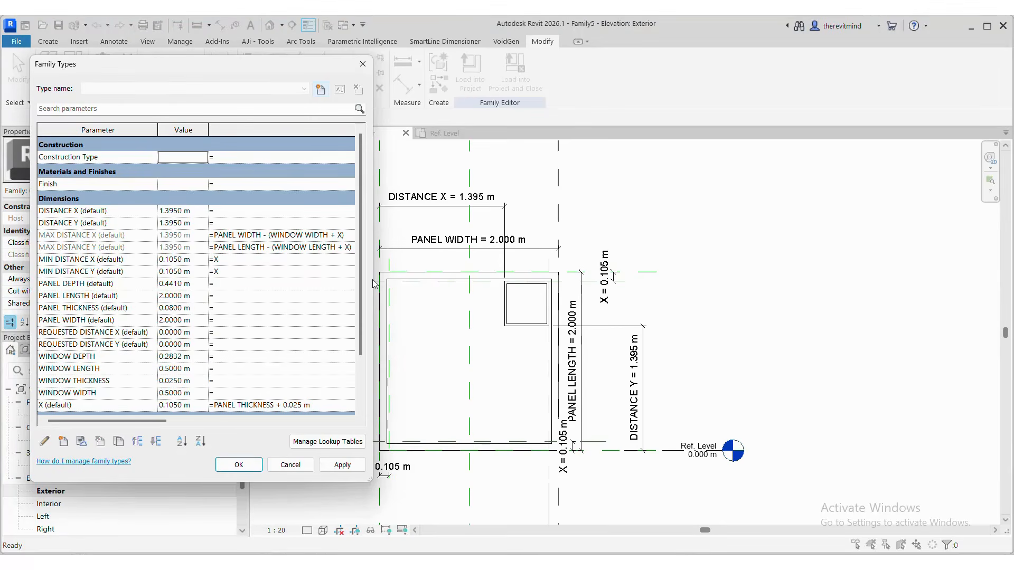
{"action": "left_click_drag", "start_coordinate": [373, 267], "coordinate": [941, 265]}
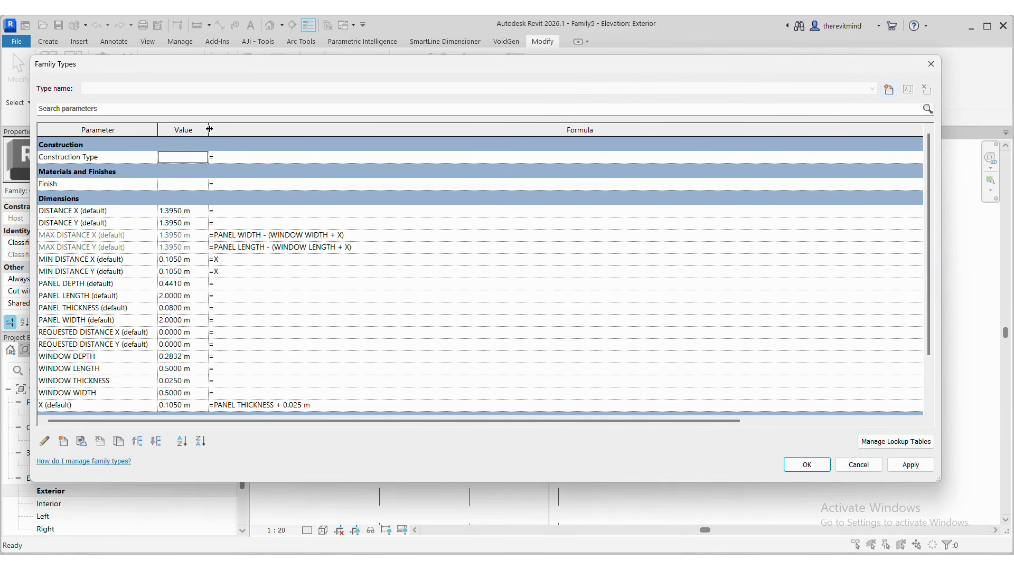
{"action": "mouse_move", "coordinate": [209, 129]}
{"action": "left_mouse_down"}
{"action": "mouse_move", "coordinate": [218, 130]}
{"action": "mouse_move", "coordinate": [154, 129]}
{"action": "mouse_move", "coordinate": [200, 131]}
{"action": "left_mouse_up"}
{"action": "left_click", "coordinate": [214, 209]}
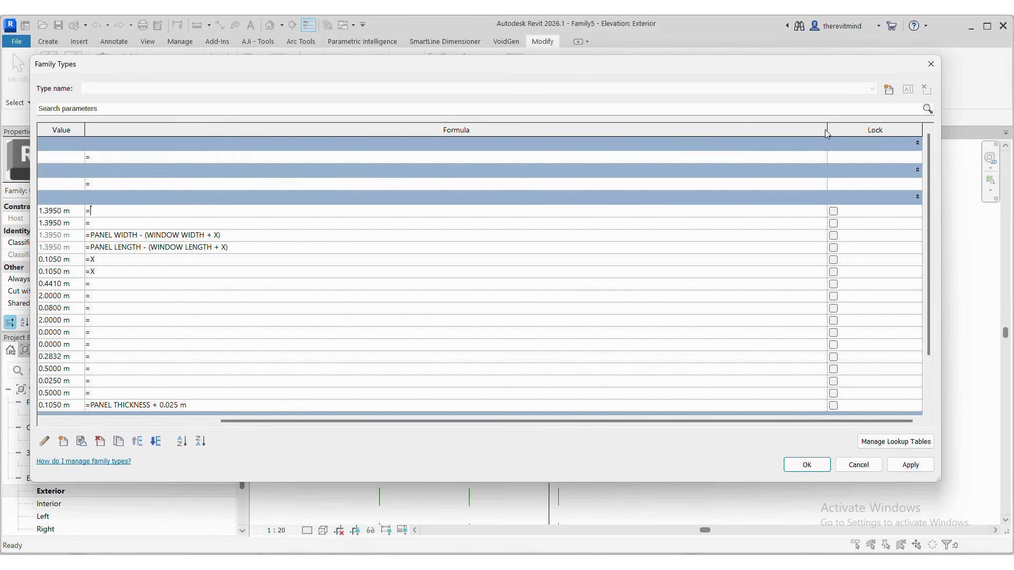
{"action": "left_click_drag", "start_coordinate": [825, 129], "coordinate": [740, 137]}
{"action": "scroll", "coordinate": [503, 419], "scroll_direction": "down", "scroll_amount": 3}
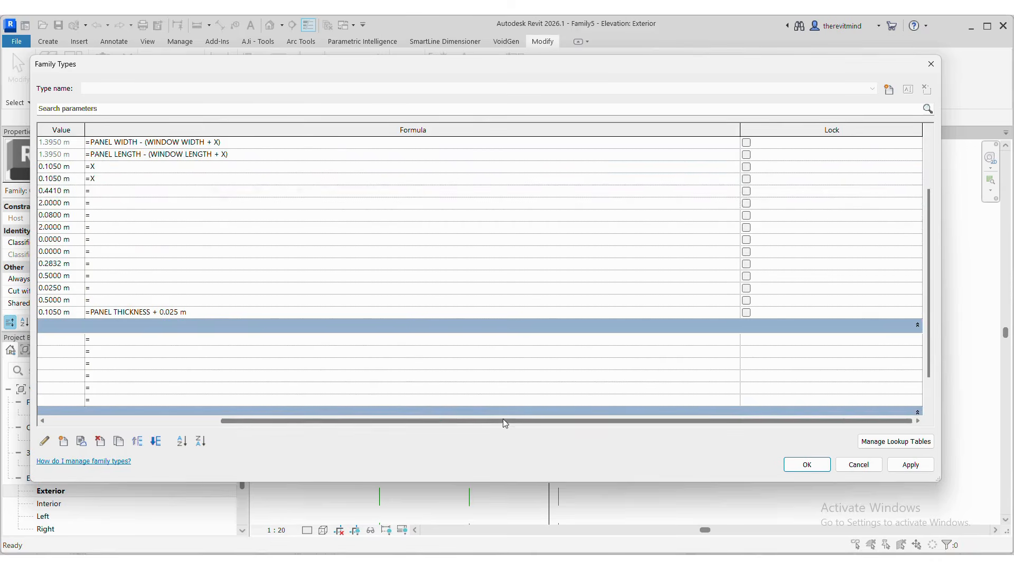
{"action": "left_click_drag", "start_coordinate": [503, 421], "coordinate": [294, 421]}
{"action": "scroll", "coordinate": [332, 291], "scroll_direction": "up", "scroll_amount": 3}
Begin the DISTANCE X formula with IF(AND(REQUESTED DISTANCE X >MIN DISTANCE X , REQUESTED DISTANCE X <MAX DISTANCE X ),REQUESED DISTANCE X.
{"action": "left_click", "coordinate": [220, 214]}
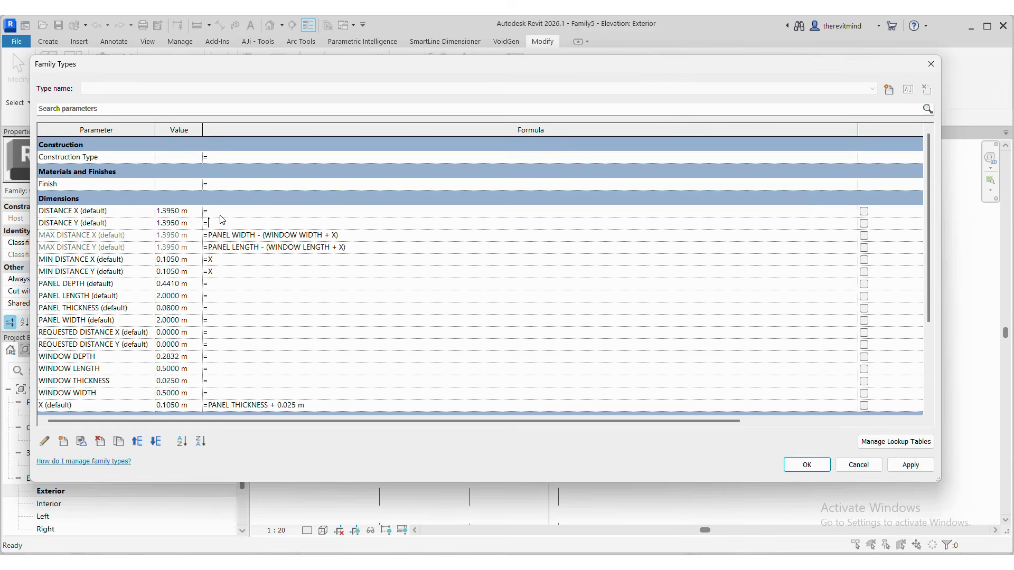
{"action": "type", "text": "IF(AND(REQUESTED DISTANCE X"}
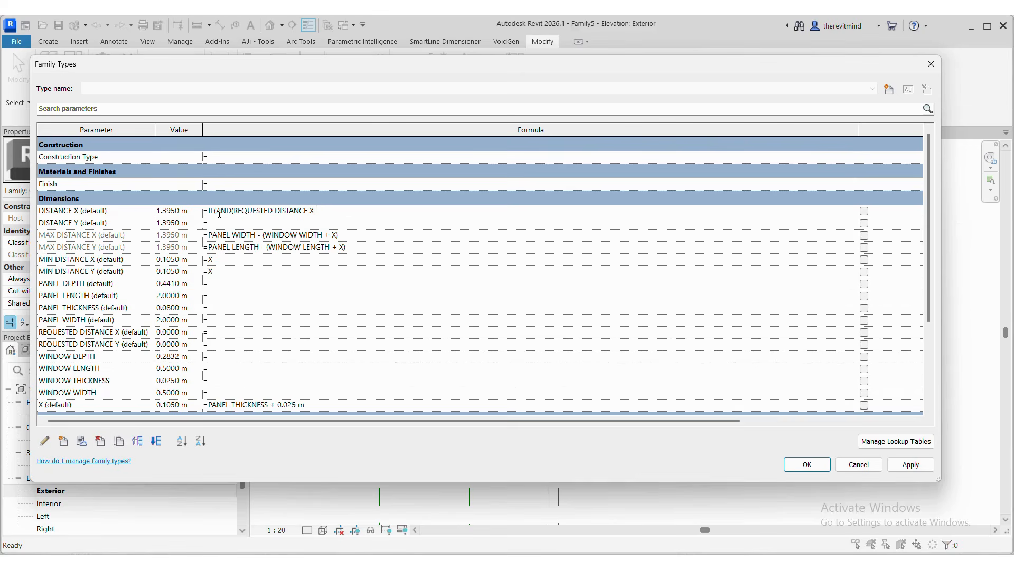
{"action": "type", "text": ">MIN DISTANCE X , REQUESTED DISTANCE X"}
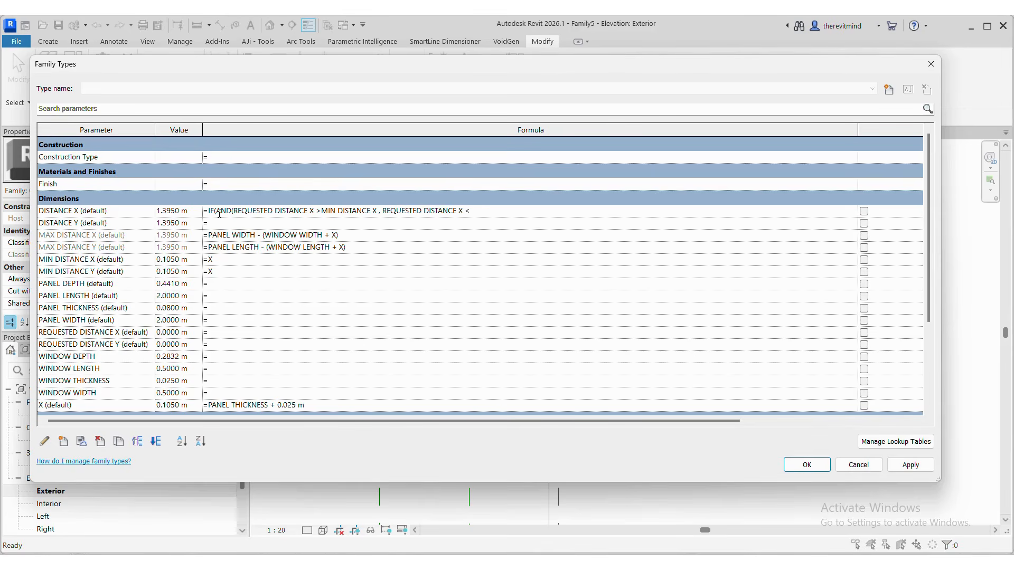
{"action": "type", "text": "<MAX DISTANCE X ),REQUESED DISTANCE X"}
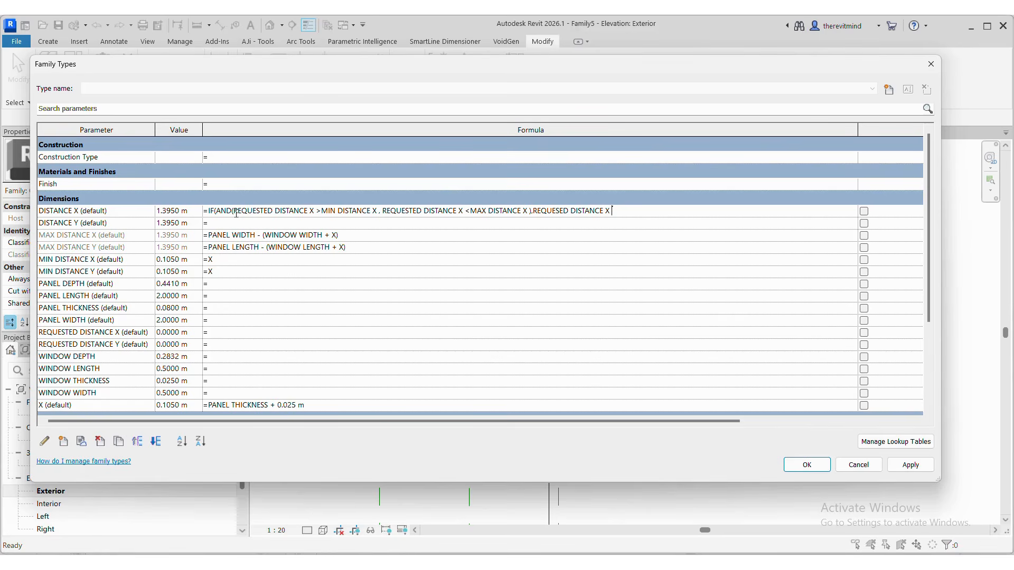
Review the two AND conditions and the value returned when both are met in the DISTANCE X formula.
{"action": "left_click_drag", "start_coordinate": [234, 211], "coordinate": [368, 210]}
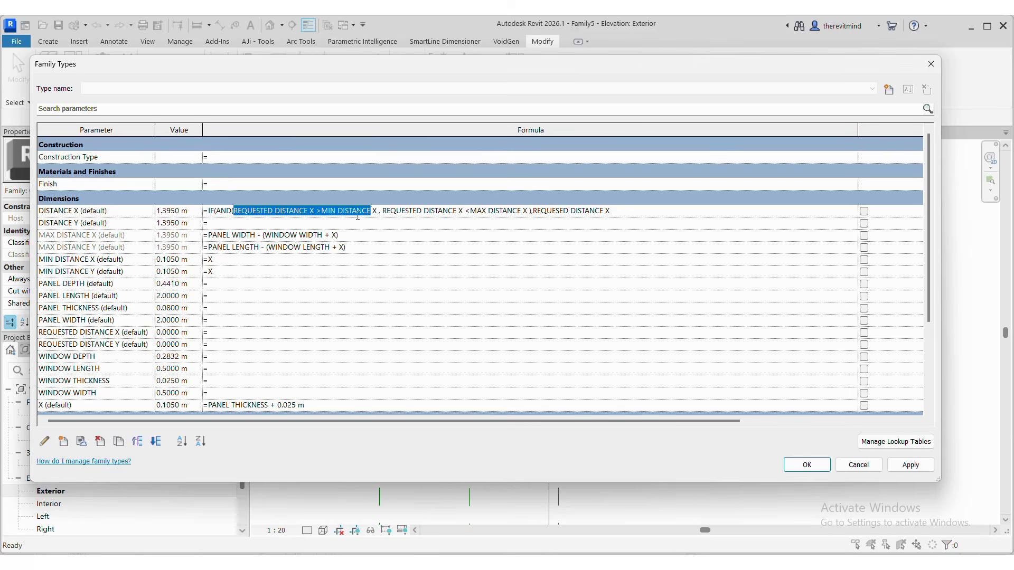
{"action": "left_click", "coordinate": [378, 213]}
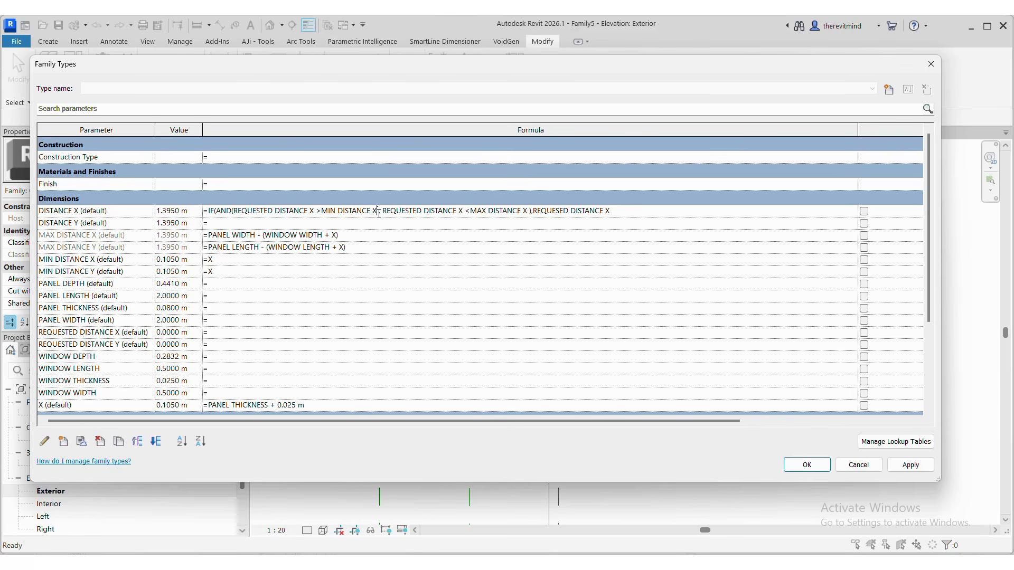
{"action": "left_click_drag", "start_coordinate": [383, 211], "coordinate": [530, 211]}
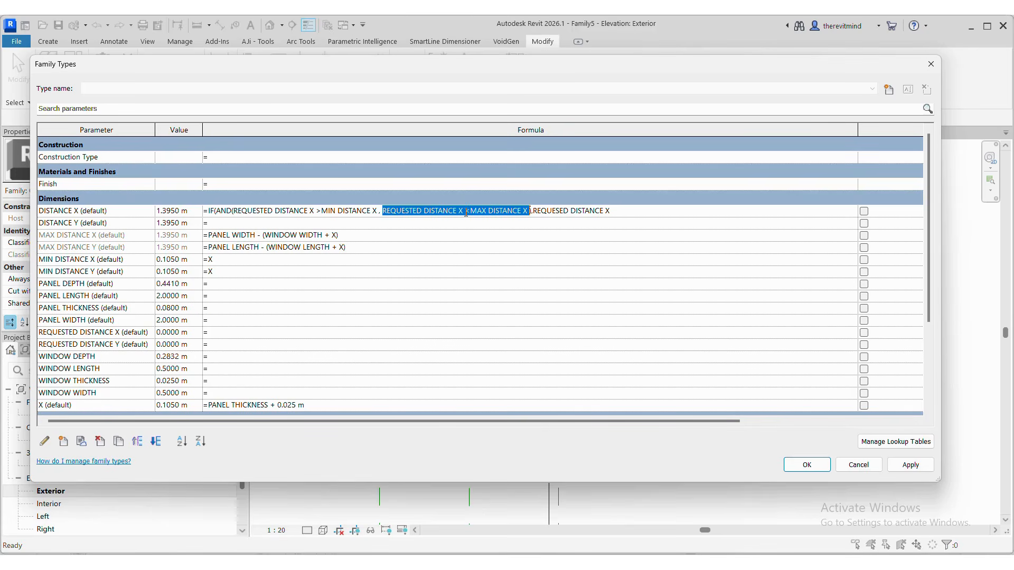
{"action": "left_click", "coordinate": [537, 211]}
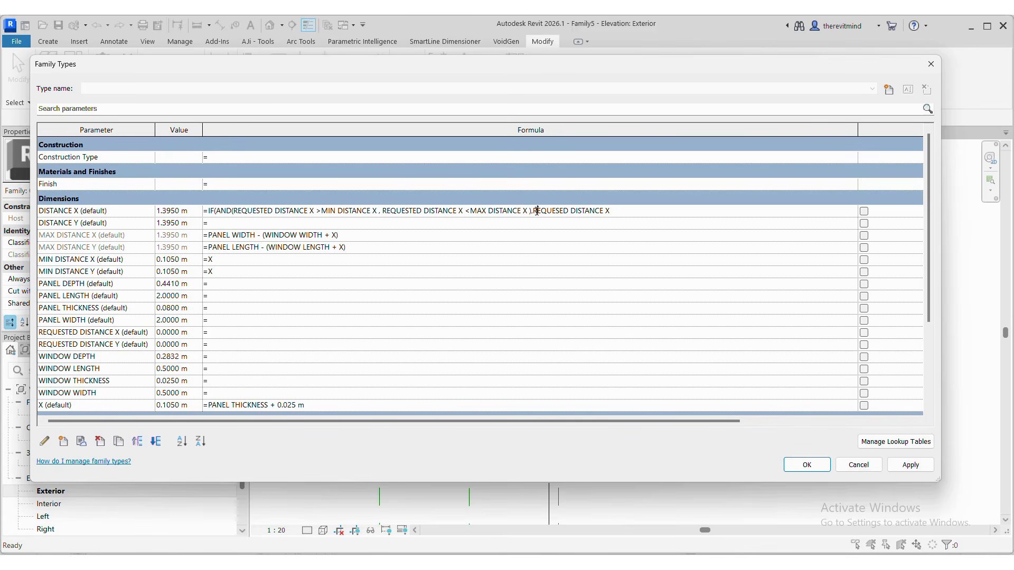
{"action": "left_click_drag", "start_coordinate": [533, 211], "coordinate": [612, 210]}
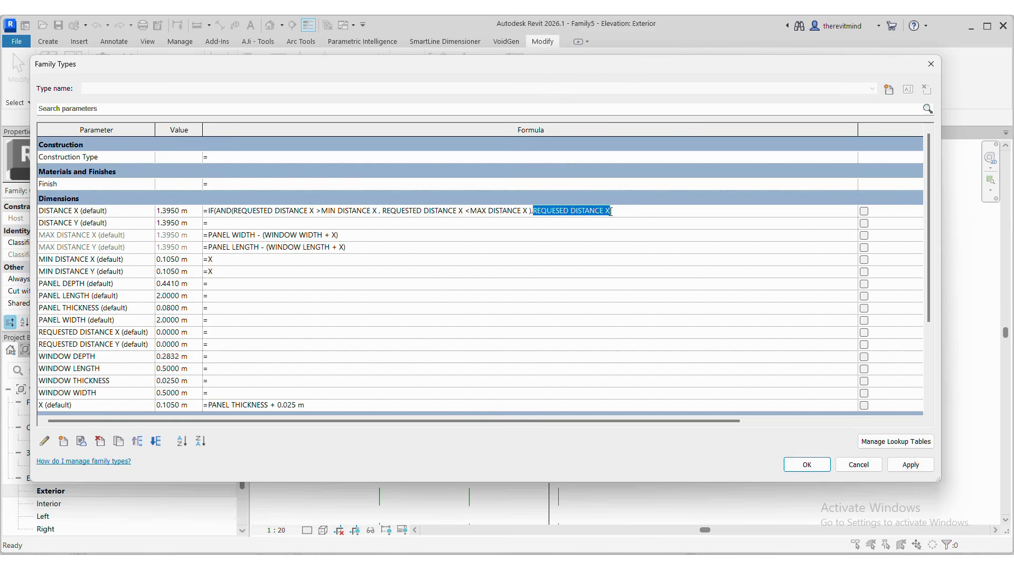
{"action": "left_click", "coordinate": [611, 211]}
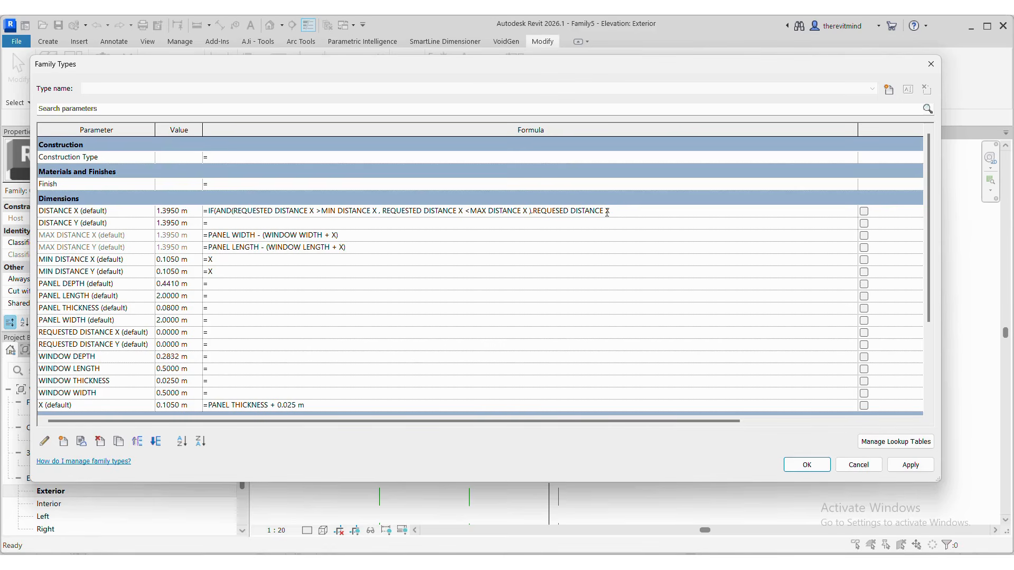
Extend the DISTANCE X formula with the nested condition ,IF (OR(REQUESTED DISTANCE X = MAX DISTANCE X ,REQUESTED DISTANCE <MAX DISTANCE X ),.
{"action": "type", "text": ",IF (OR(REQUESTED DISTANCE X = MAX"}
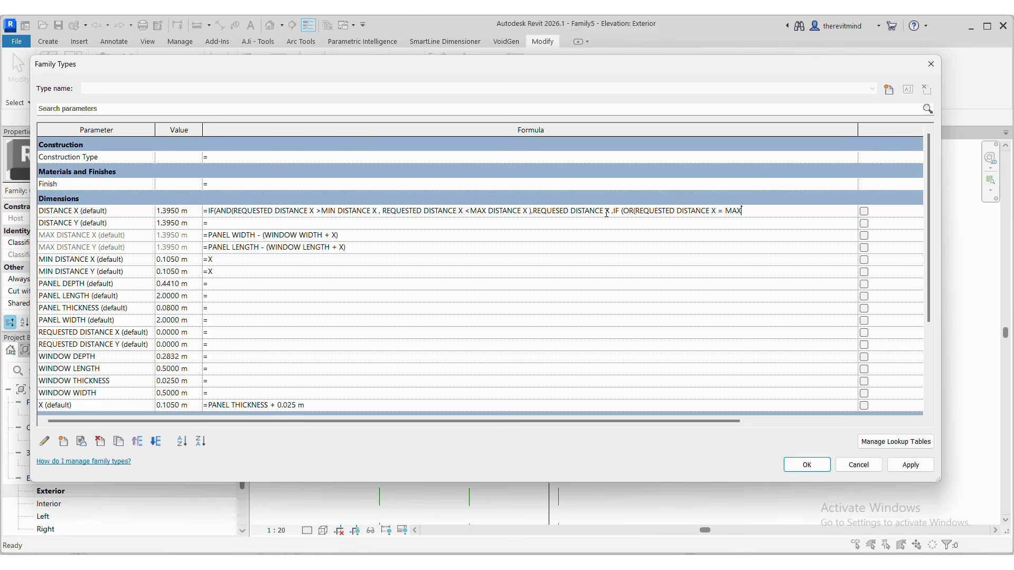
{"action": "type", "text": " DISTANCE X ,"}
{"action": "type", "text": "REQUESTED"}
{"action": "type", "text": " DISTANCE X ,REQUESTED DISTANCE"}
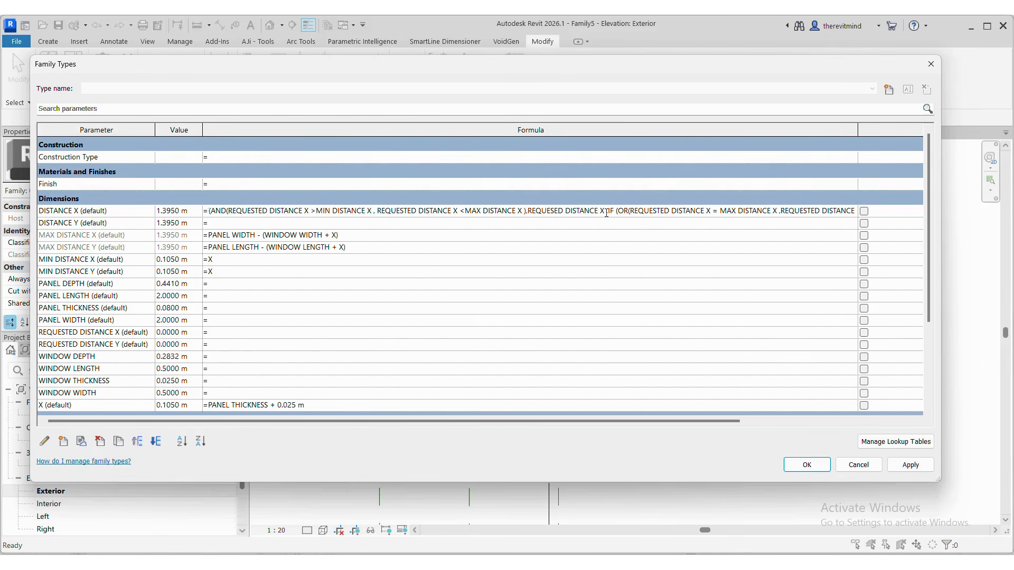
{"action": "type", "text": " >"}
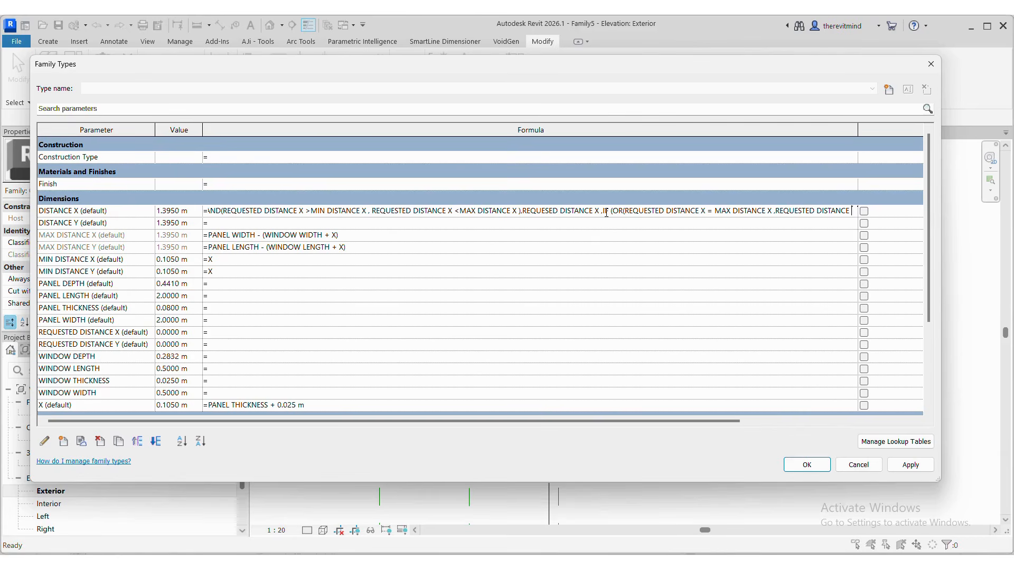
{"action": "type", "text": "<MAX DISTAN"}
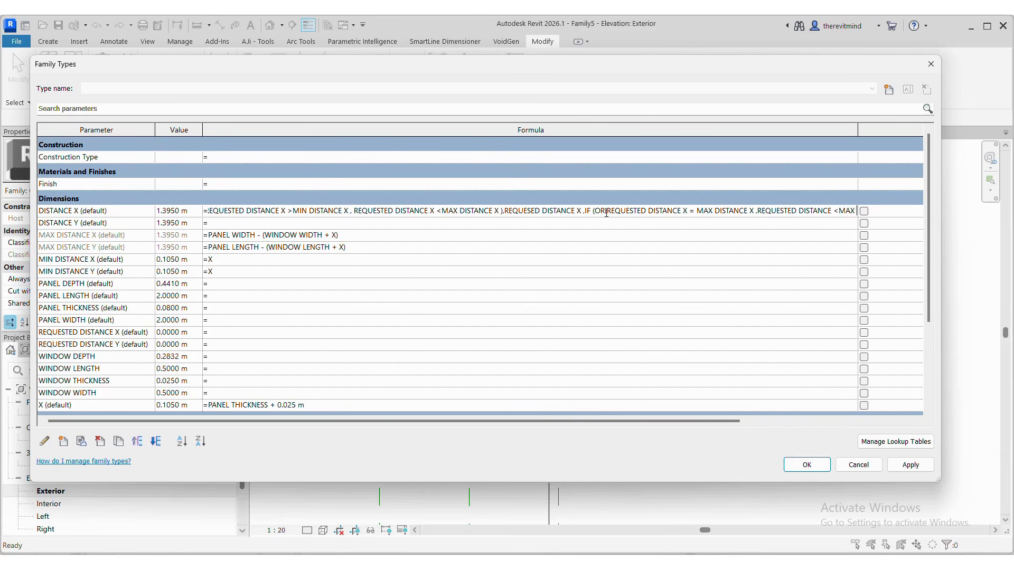
{"action": "type", "text": "CE"}
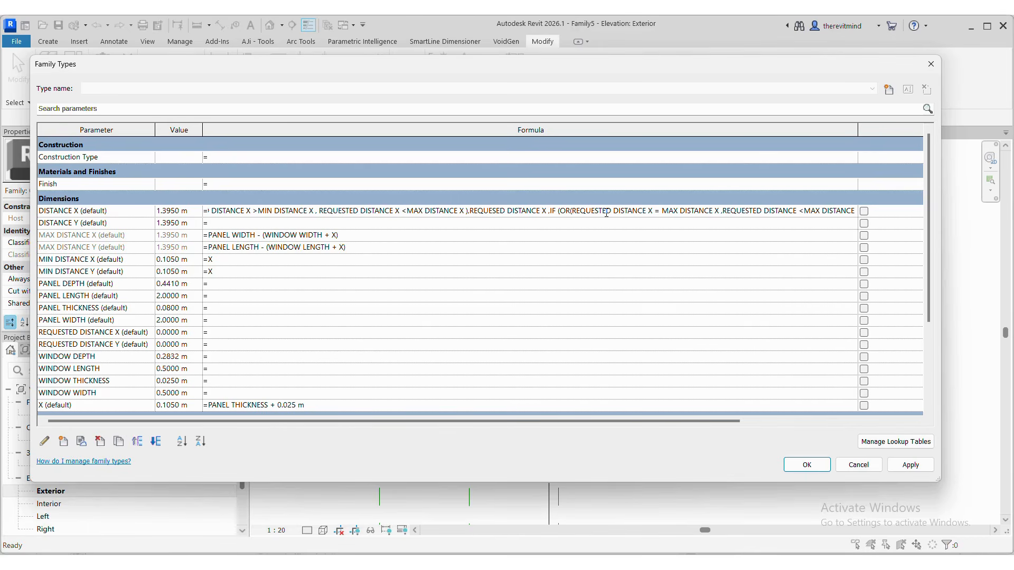
{"action": "type", "text": " X"}
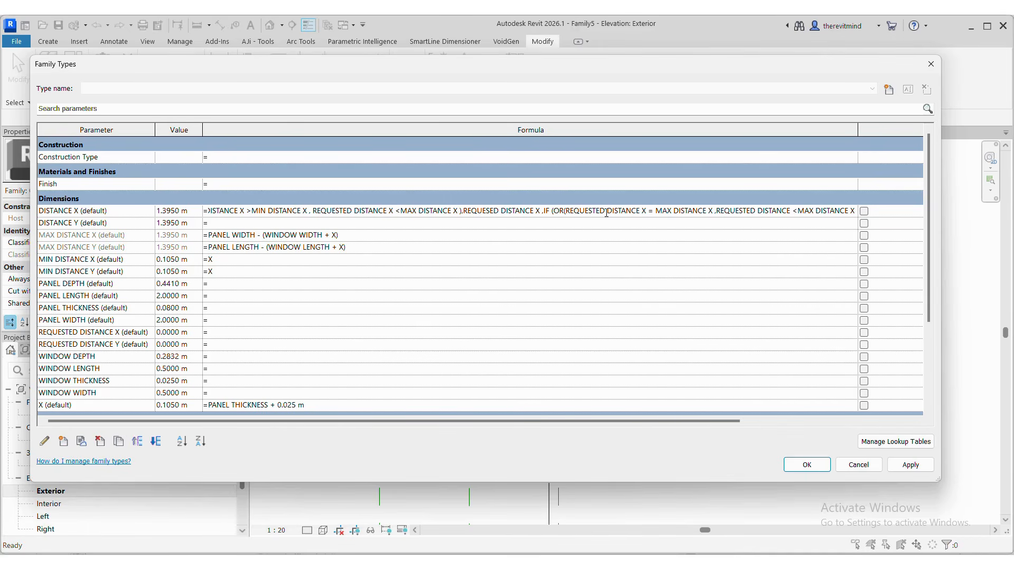
{"action": "type", "text": " ),"}
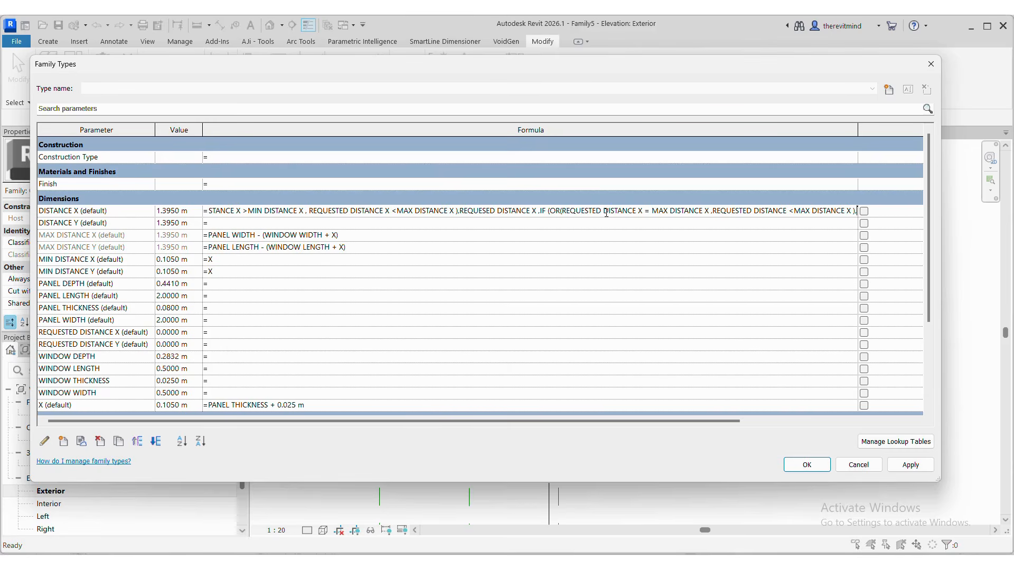
Complete the nested IF of the DISTANCE X formula with MAX DISTANCE X , MIN DISTANCE X )) and try to accept the formula.
{"action": "type", "text": " MAX DI"}
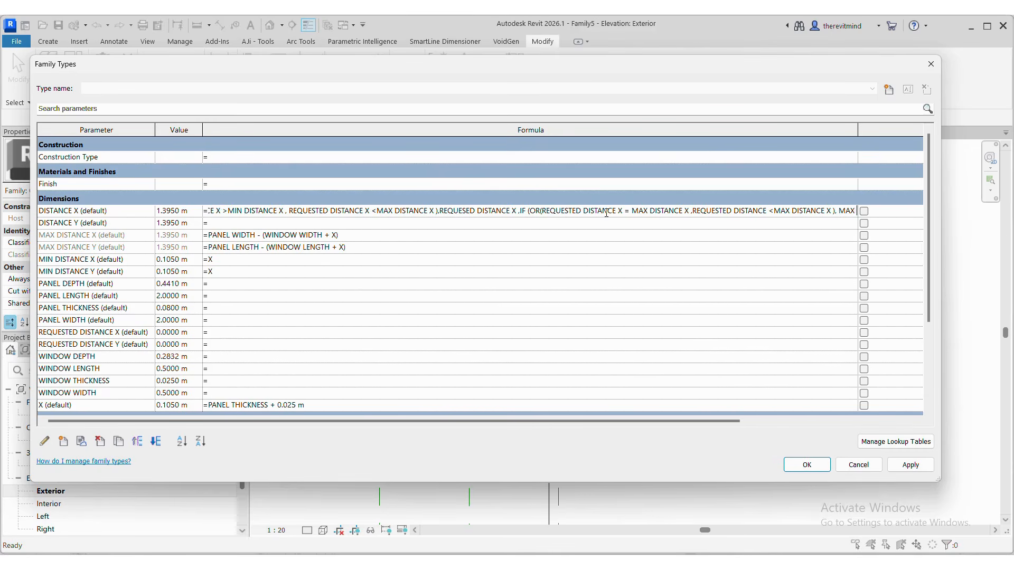
{"action": "type", "text": "STANCE X"}
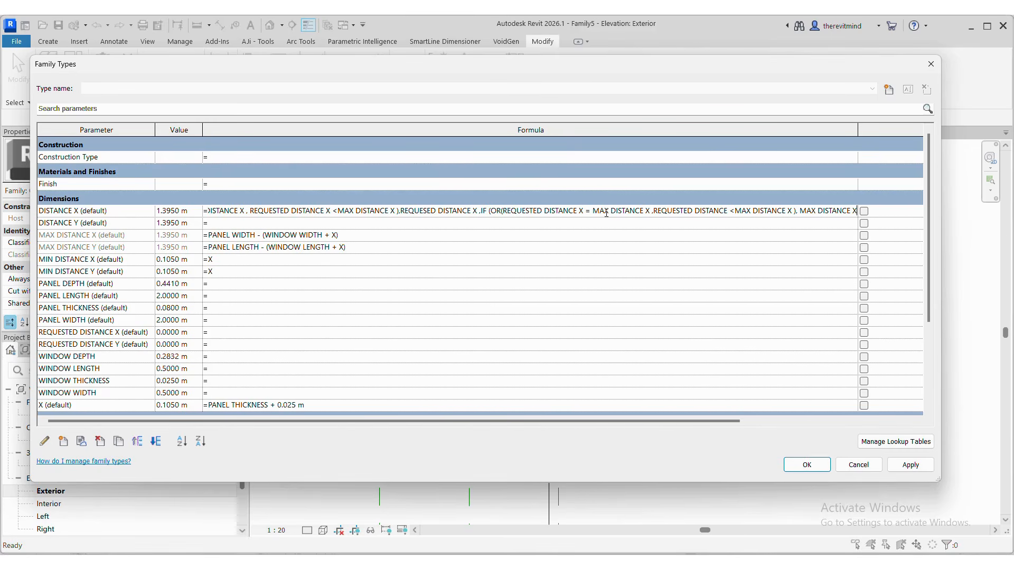
{"action": "type", "text": " ,"}
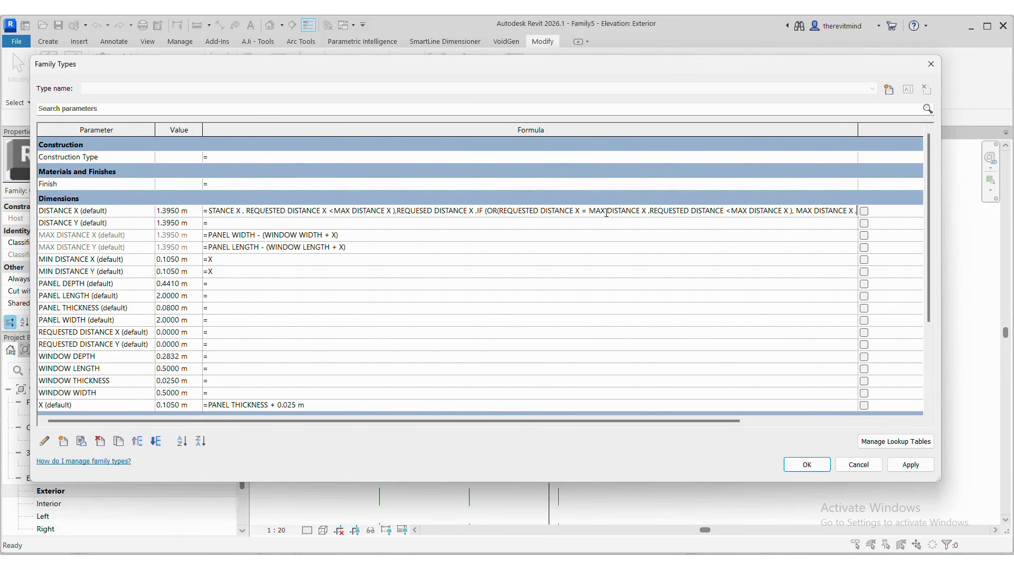
{"action": "type", "text": " MIN"}
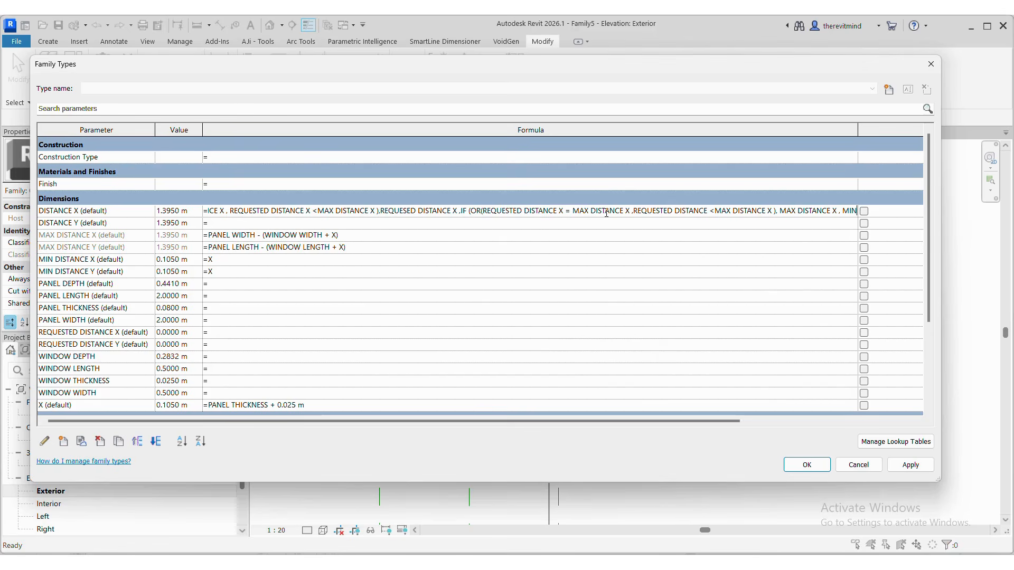
{"action": "type", "text": " DISTANCE"}
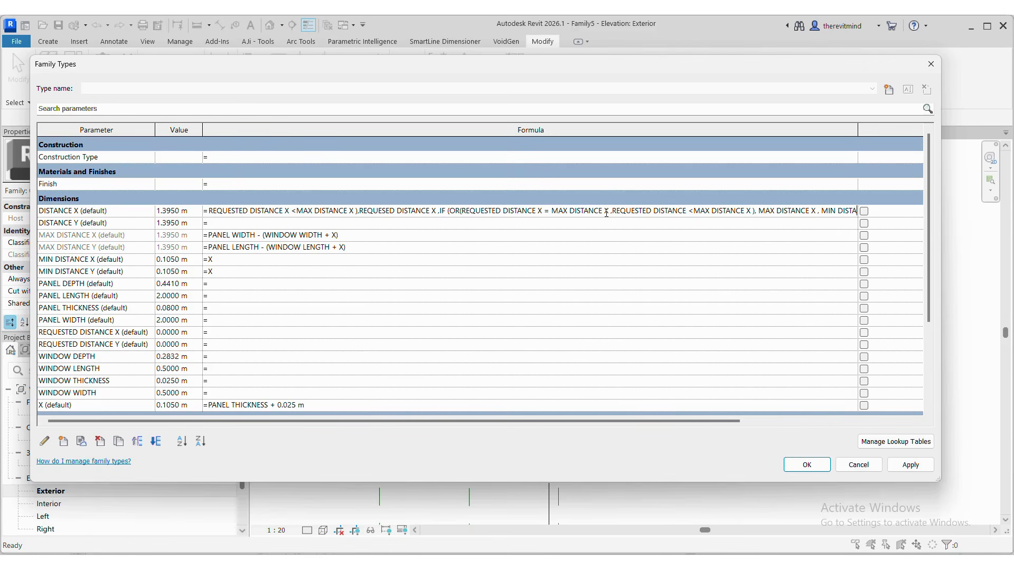
{"action": "type", "text": " X"}
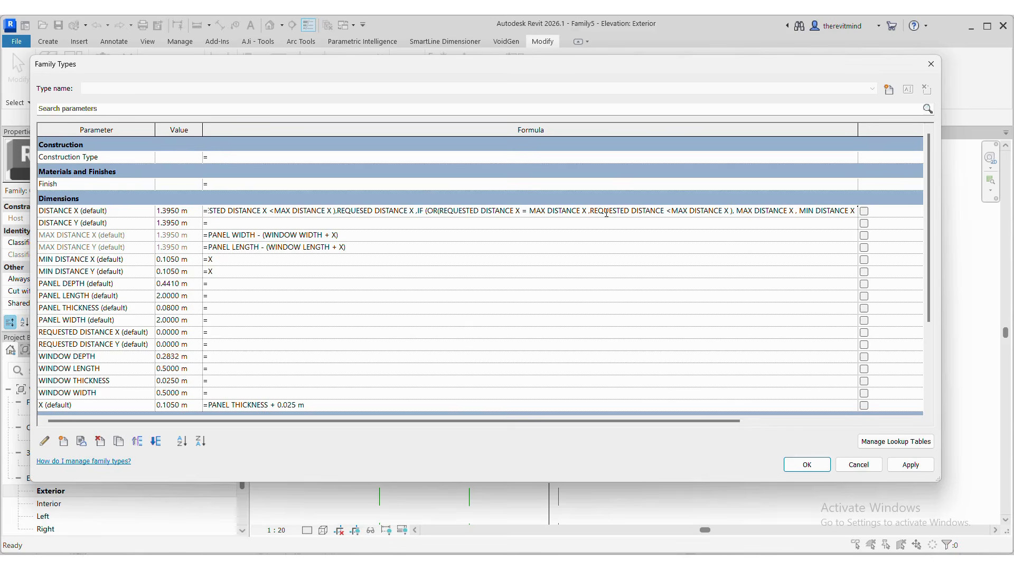
{"action": "type", "text": "))"}
{"action": "left_click", "coordinate": [610, 227]}
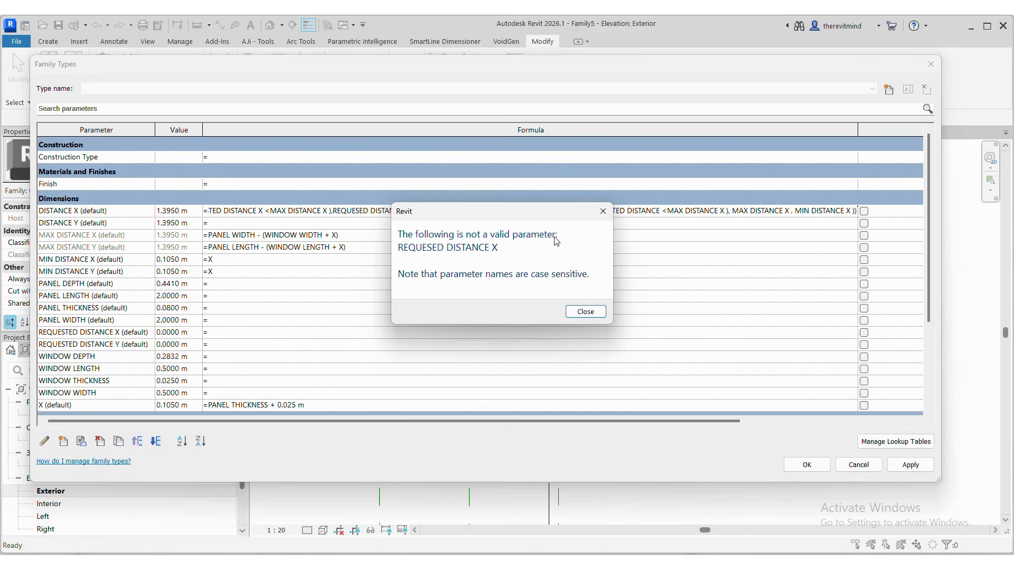
Correct the misspelled REQUESED DISTANCE X to REQUESTED DISTANCE X in the DISTANCE X formula and try to accept it.
{"action": "key", "text": "Escape"}
{"action": "left_click_drag", "start_coordinate": [854, 213], "coordinate": [773, 212]}
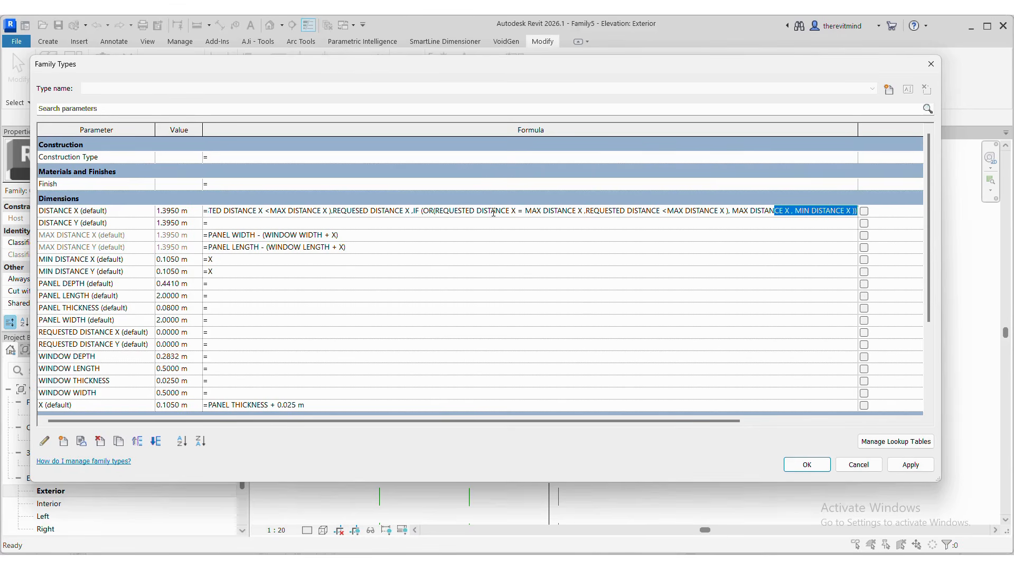
{"action": "left_click_drag", "start_coordinate": [435, 211], "coordinate": [475, 213]}
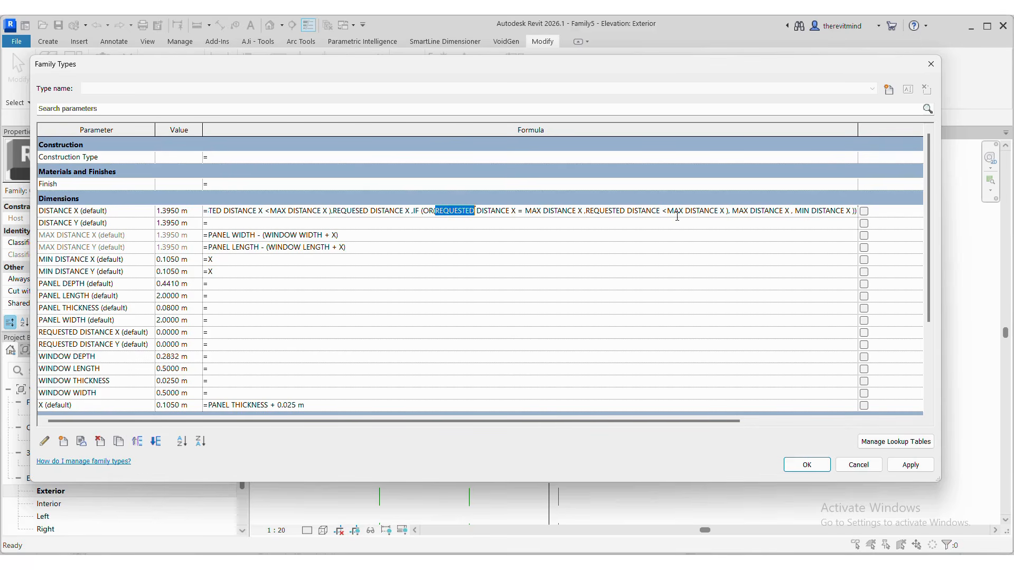
{"action": "left_click", "coordinate": [360, 211]}
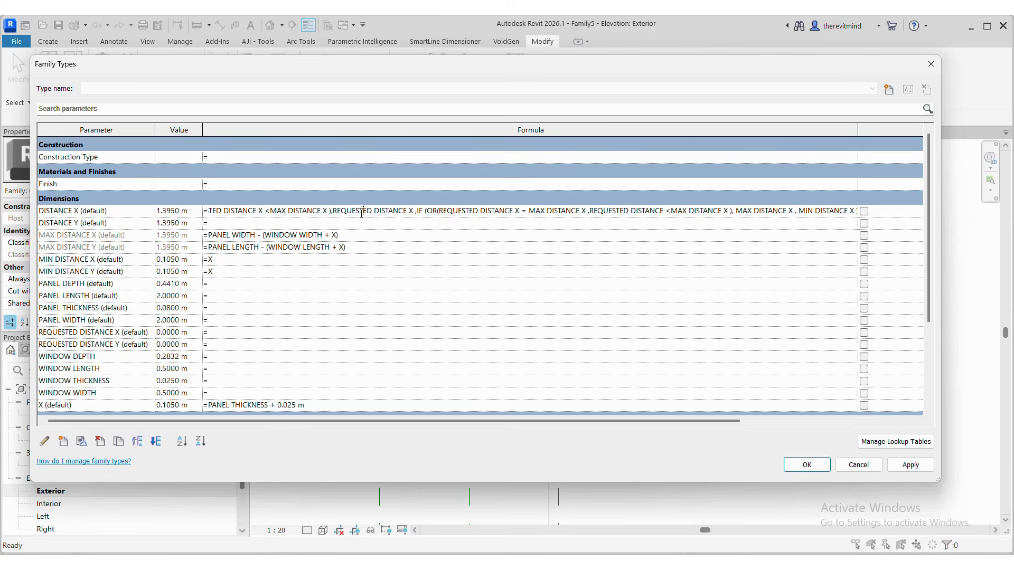
{"action": "key", "text": "Return"}
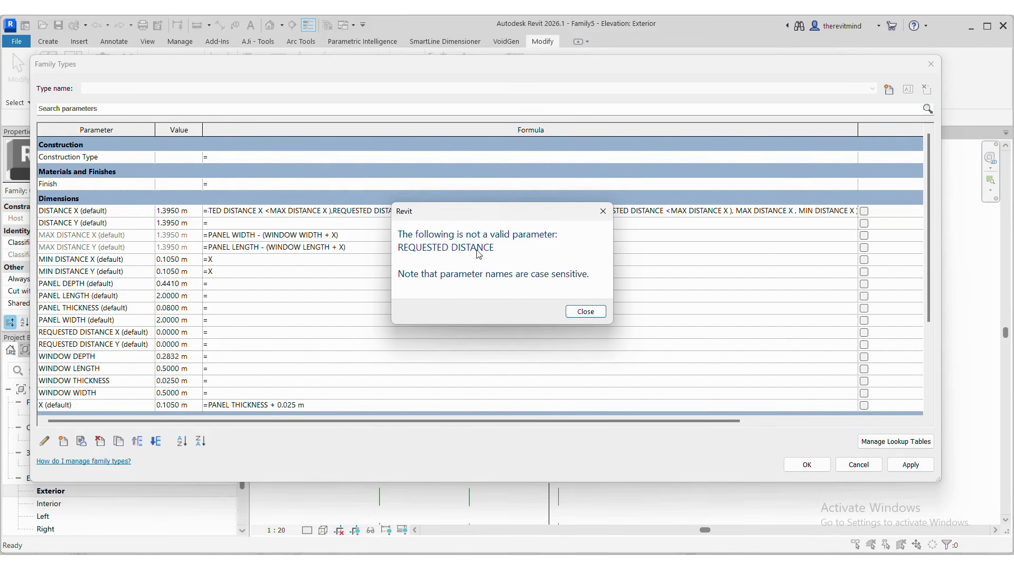
Add the missing X after REQUESTED DISTANCE in the OR condition of the DISTANCE X formula and accept the formula.
{"action": "key", "text": "Return"}
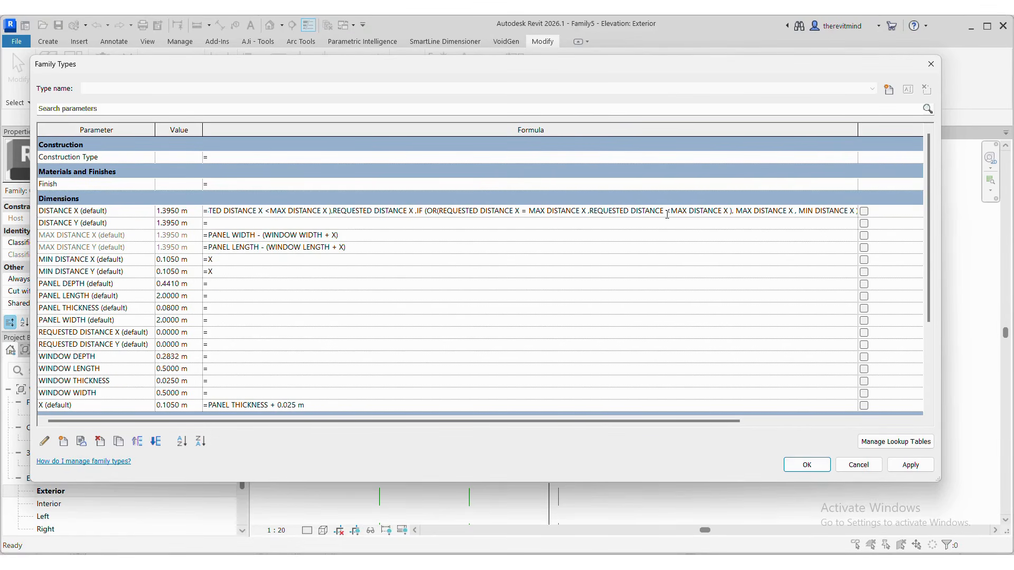
{"action": "left_click", "coordinate": [667, 215]}
{"action": "type", "text": "X"}
{"action": "left_click", "coordinate": [661, 221]}
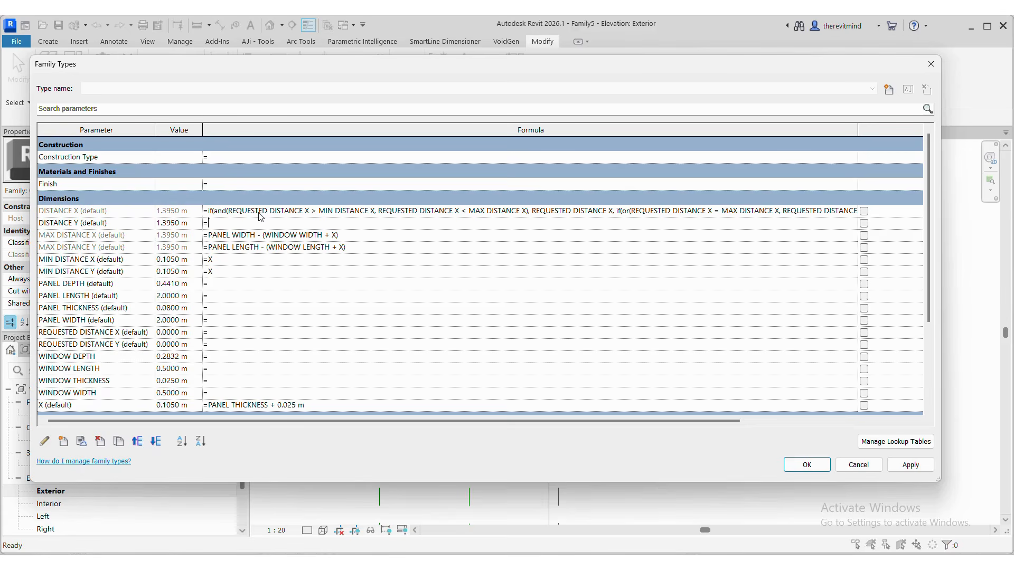
Make the family types dialog narrower so the elevation shows, then set REQUESTED DISTANCE X to 1 m and apply it.
{"action": "left_click_drag", "start_coordinate": [940, 264], "coordinate": [372, 259]}
{"action": "left_click_drag", "start_coordinate": [280, 61], "coordinate": [270, 75]}
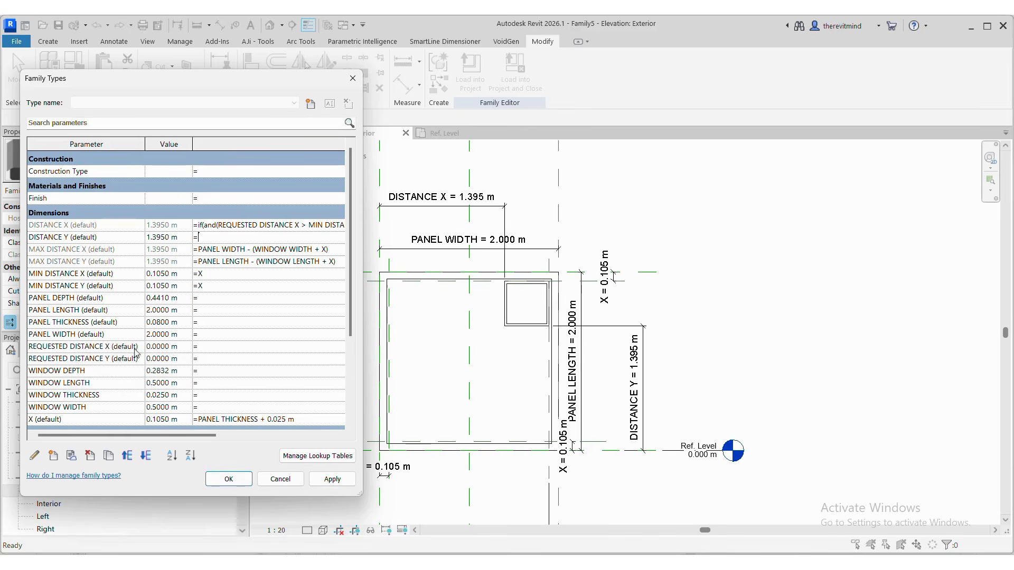
{"action": "left_click", "coordinate": [161, 347]}
{"action": "double_click", "coordinate": [167, 346]}
{"action": "type", "text": "1"}
{"action": "key", "text": "Tab"}
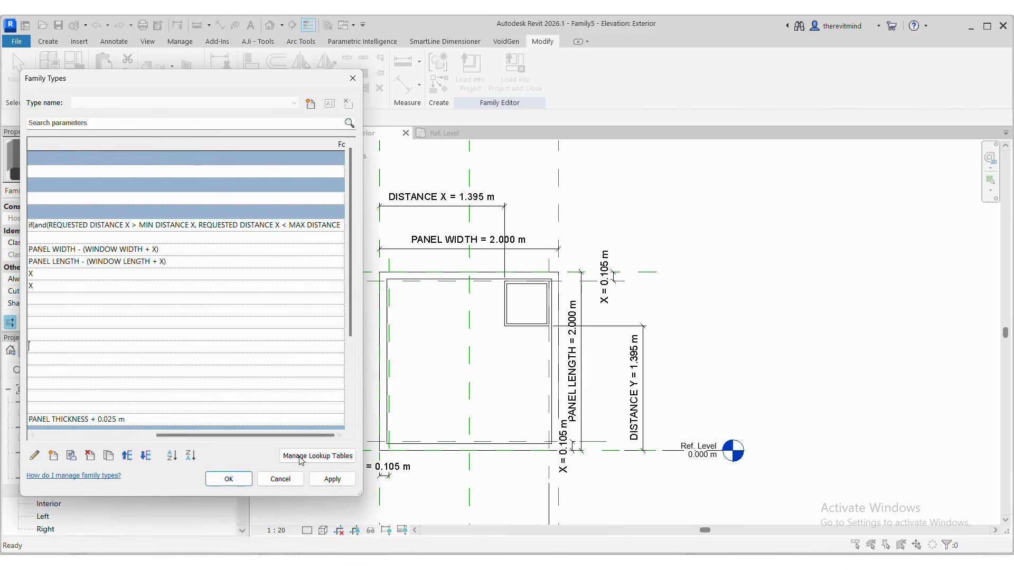
{"action": "left_click", "coordinate": [321, 475]}
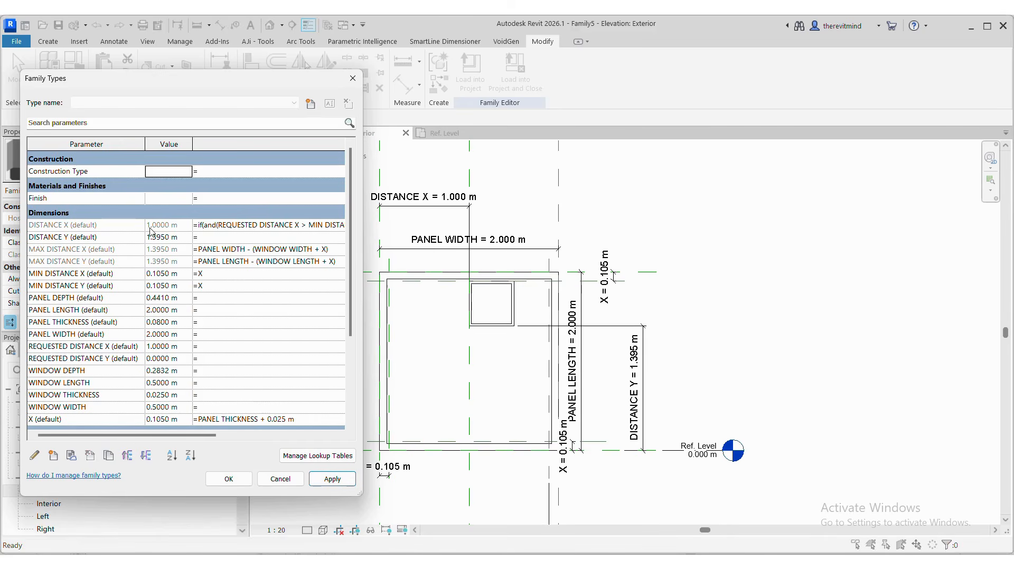
Set REQUESTED DISTANCE X to 2 m and apply it to test the DISTANCE X formula.
{"action": "left_click", "coordinate": [183, 347]}
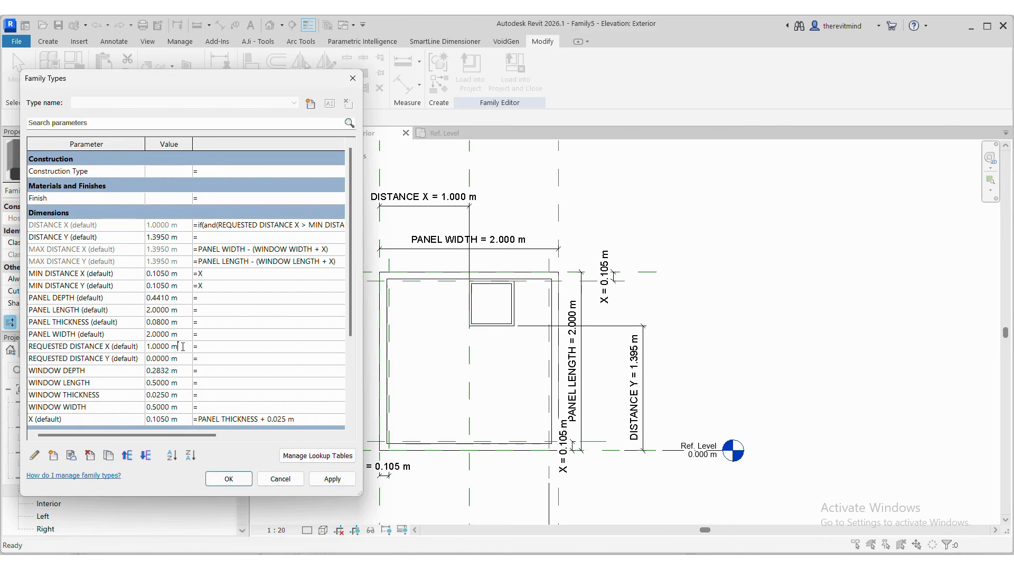
{"action": "key", "text": "ctrl+a"}
{"action": "type", "text": "2"}
{"action": "left_click", "coordinate": [326, 479]}
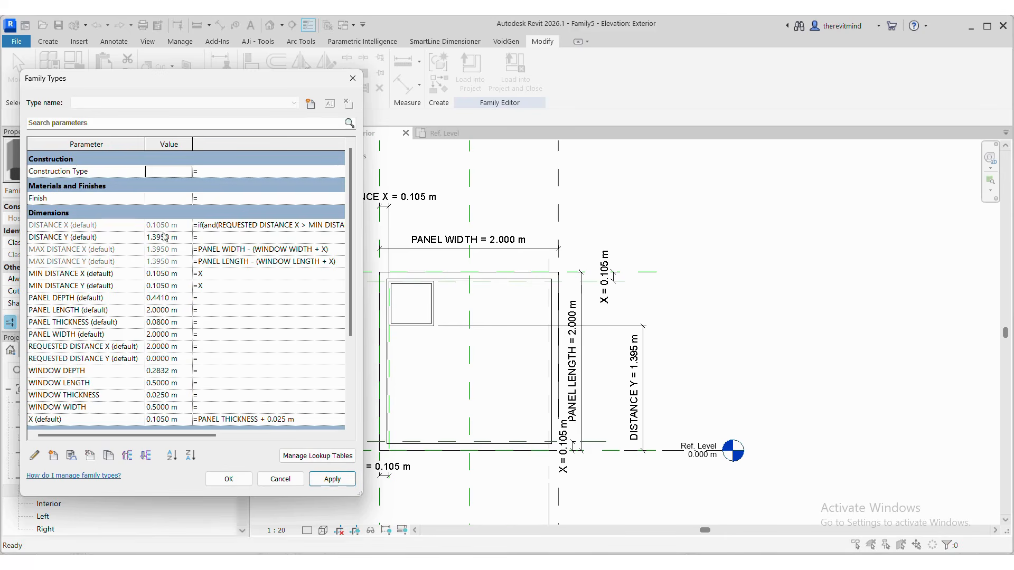
Reset the REQUESTED DISTANCE X parameter to 0 m.
{"action": "left_click", "coordinate": [179, 346]}
{"action": "key", "text": "ctrl+a"}
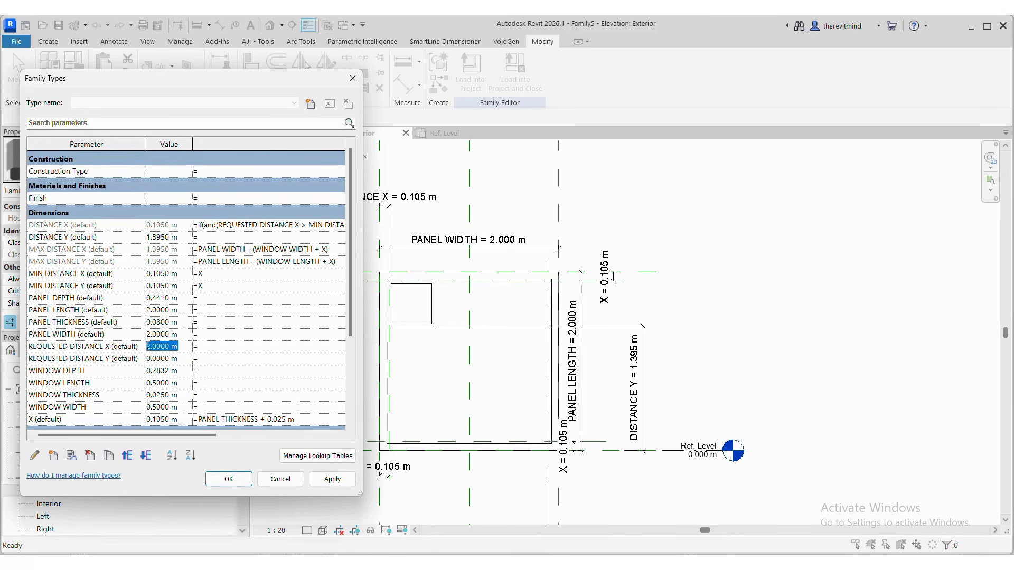
{"action": "type", "text": "55555"}
{"action": "left_click", "coordinate": [157, 360]}
{"action": "key", "text": "Return"}
{"action": "type", "text": "444"}
{"action": "left_click", "coordinate": [165, 359]}
{"action": "left_click", "coordinate": [164, 347]}
{"action": "type", "text": "0.0m"}
{"action": "left_click", "coordinate": [158, 359]}
{"action": "left_click", "coordinate": [157, 347]}
{"action": "left_click", "coordinate": [157, 347]}
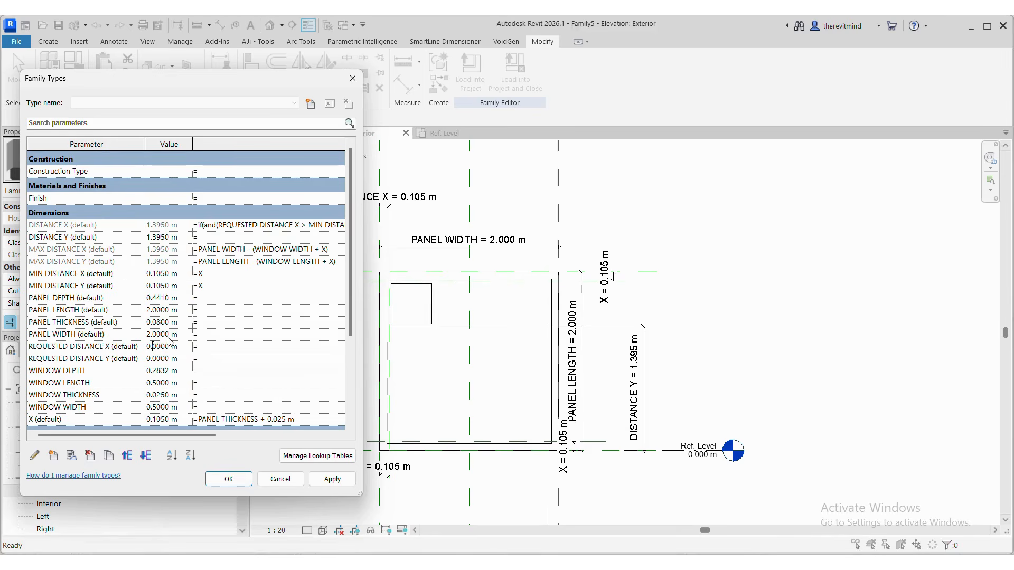
Begin the DISTANCE Y formula with IF (AND (REQUESTED DISTANCE Y > MIN DISTANCE Y , REQUESTED DISTANCE Y < MAX DISTANCE.
{"action": "left_click", "coordinate": [206, 241]}
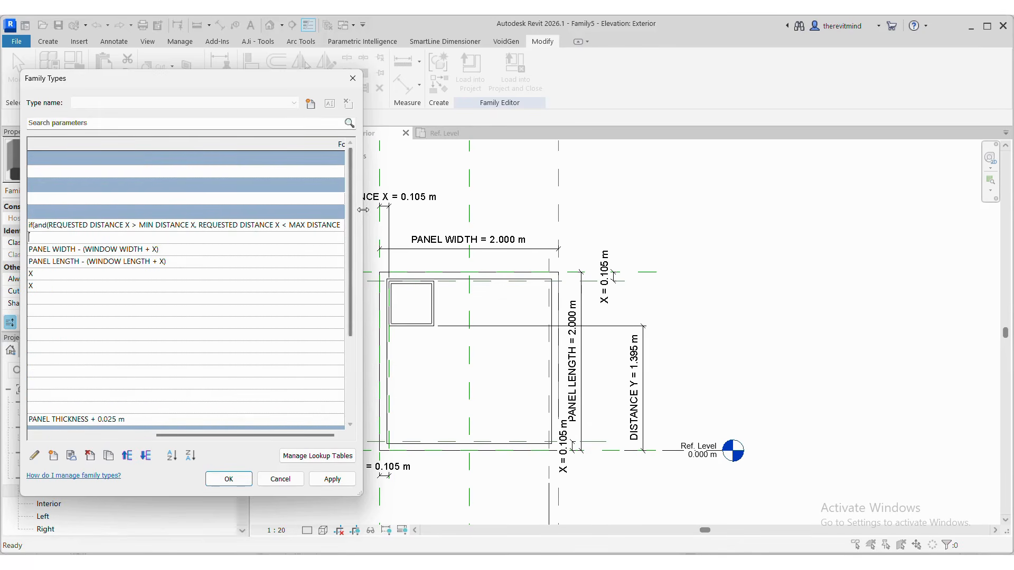
{"action": "left_click_drag", "start_coordinate": [361, 212], "coordinate": [918, 207]}
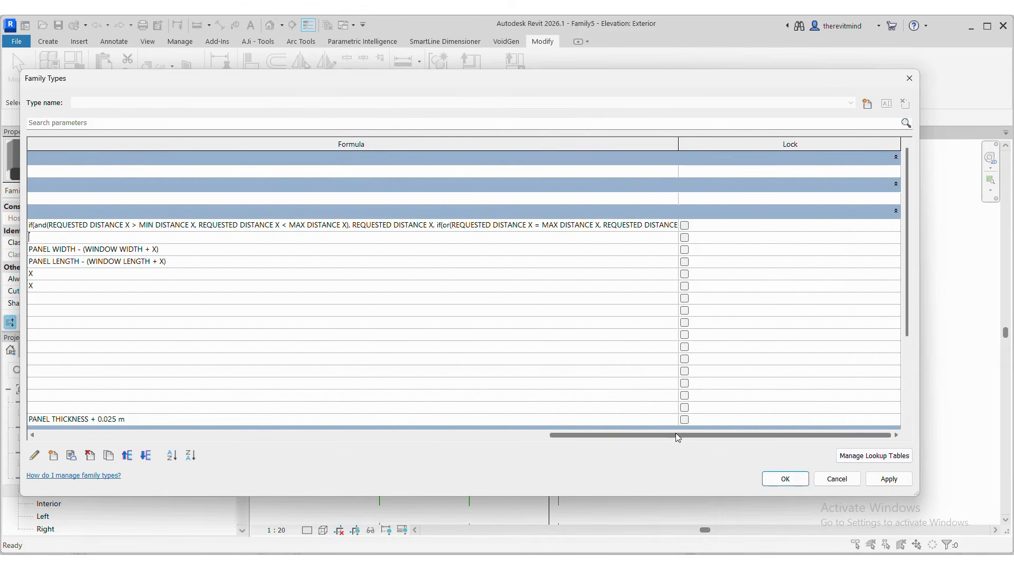
{"action": "left_click_drag", "start_coordinate": [676, 434], "coordinate": [243, 436]}
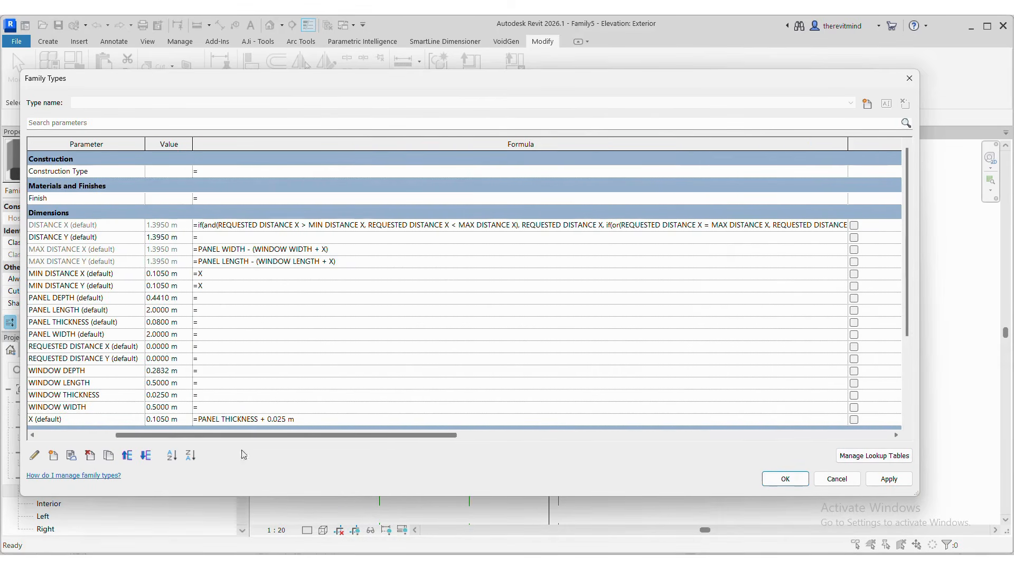
{"action": "left_click", "coordinate": [232, 237]}
{"action": "type", "text": "IF "}
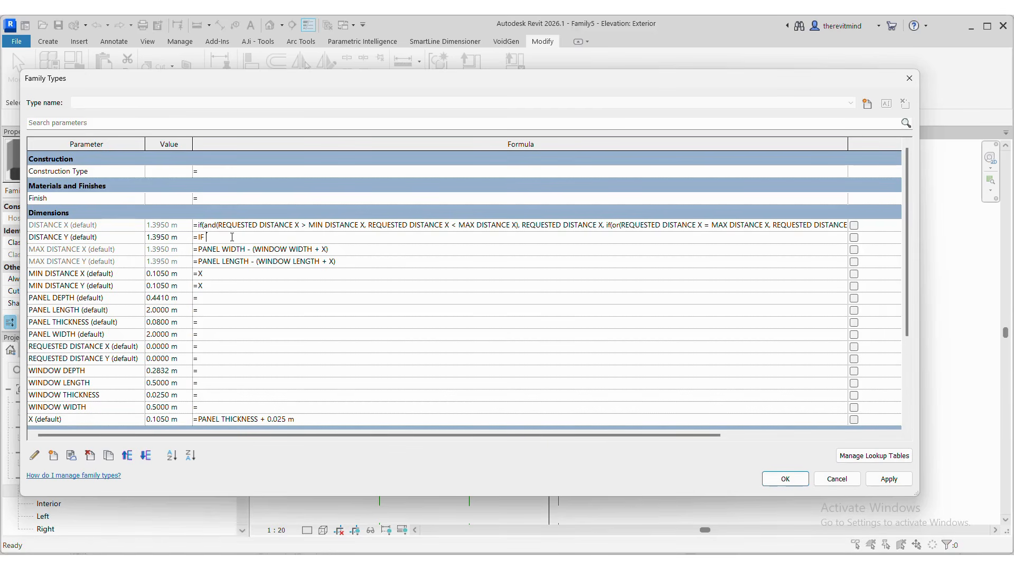
{"action": "type", "text": "(AND (REQUESTED DISTANCE Y > MIN DISTANCE"}
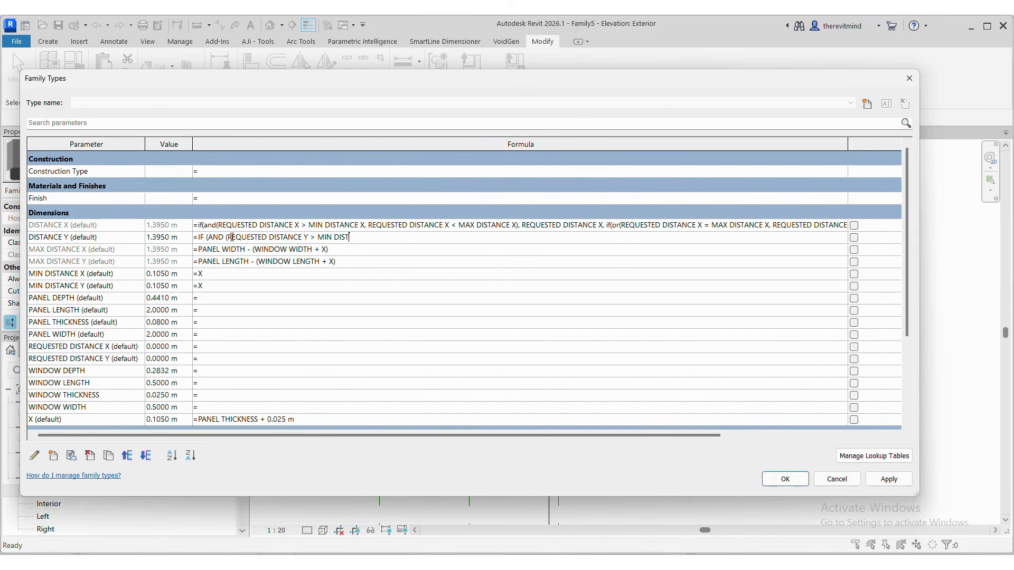
{"action": "type", "text": " Y , REQUESTED DISTANCE Y"}
{"action": "left_click_drag", "start_coordinate": [232, 237], "coordinate": [466, 238]}
{"action": "left_click", "coordinate": [482, 241]}
{"action": "type", "text": "< MAX DISTANCE"}
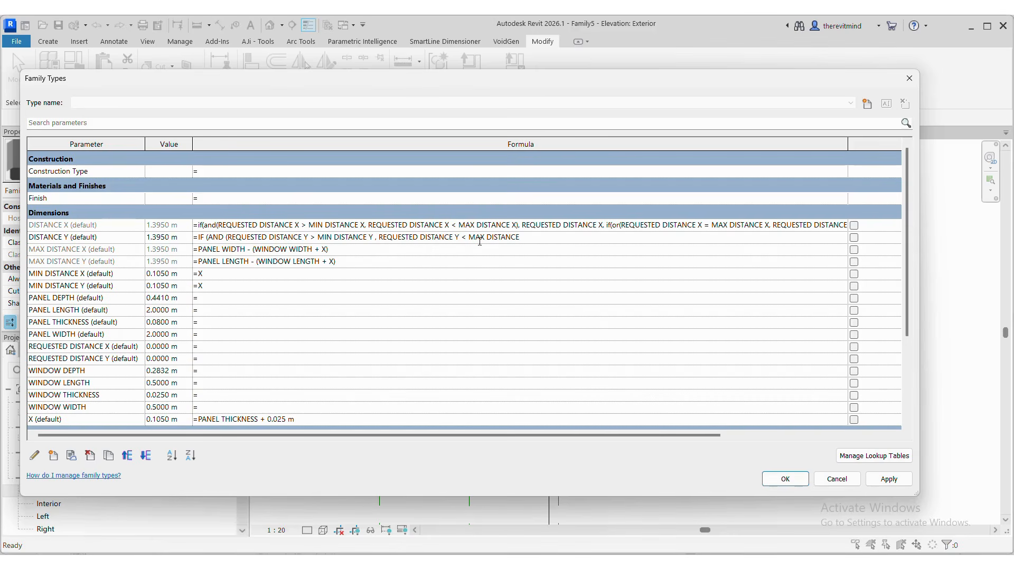
Continue the DISTANCE Y formula with Y ),REQUESTED DISTANCE Y , IF (OR(REQUESTED DISTANCE Y = MAX DISTANCE Y , REQUESTED DISTANCE Y > MAX DISTANCE Y).
{"action": "type", "text": " Y ),REQUESTED DISTANCE Y , IF (OR(REQUESTED DISTANCE Y ="}
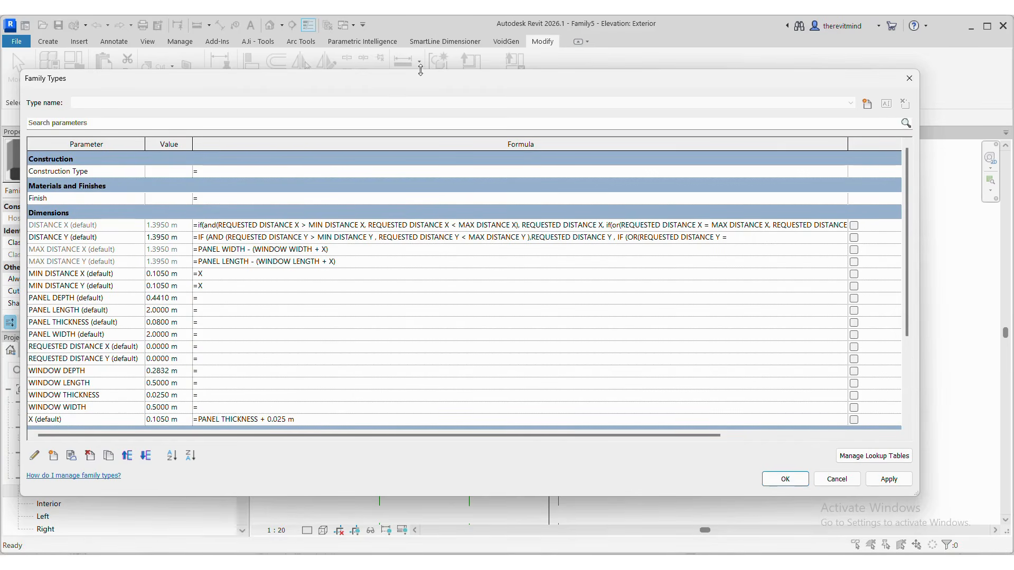
{"action": "left_click", "coordinate": [436, 42]}
{"action": "left_click", "coordinate": [747, 237]}
{"action": "type", "text": "UESTED DIS"}
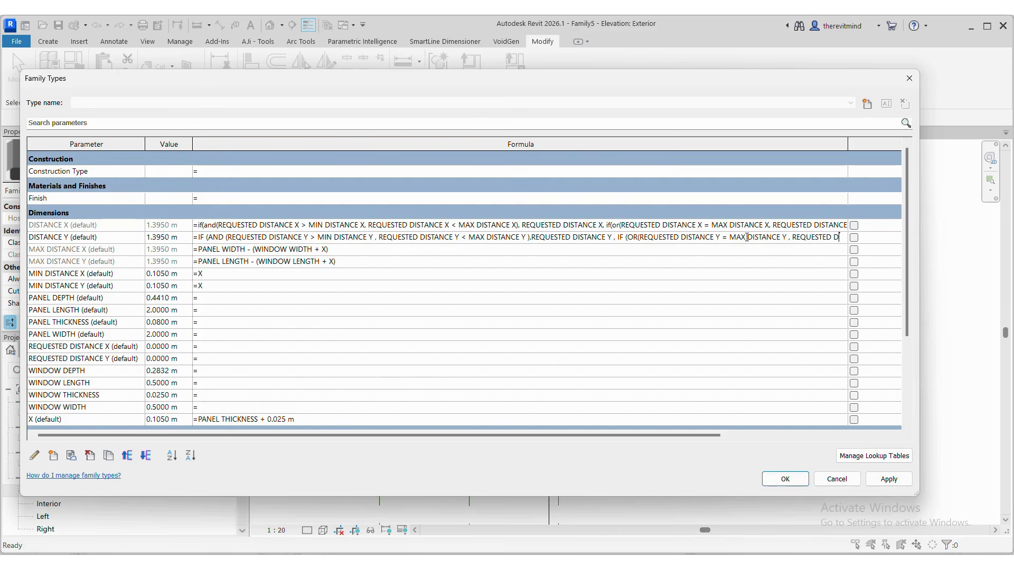
{"action": "type", "text": "TANCE"}
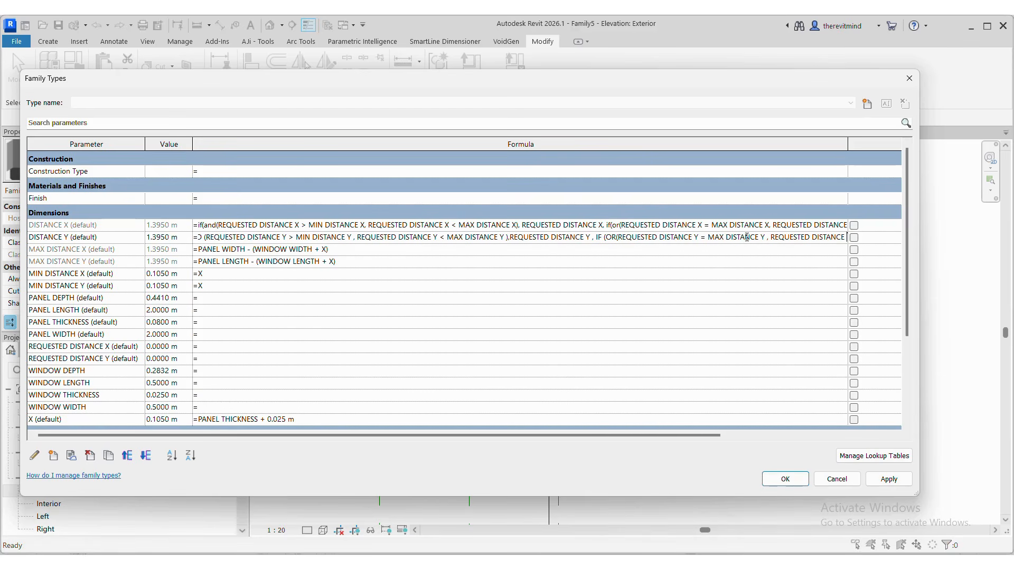
{"action": "type", "text": " Y"}
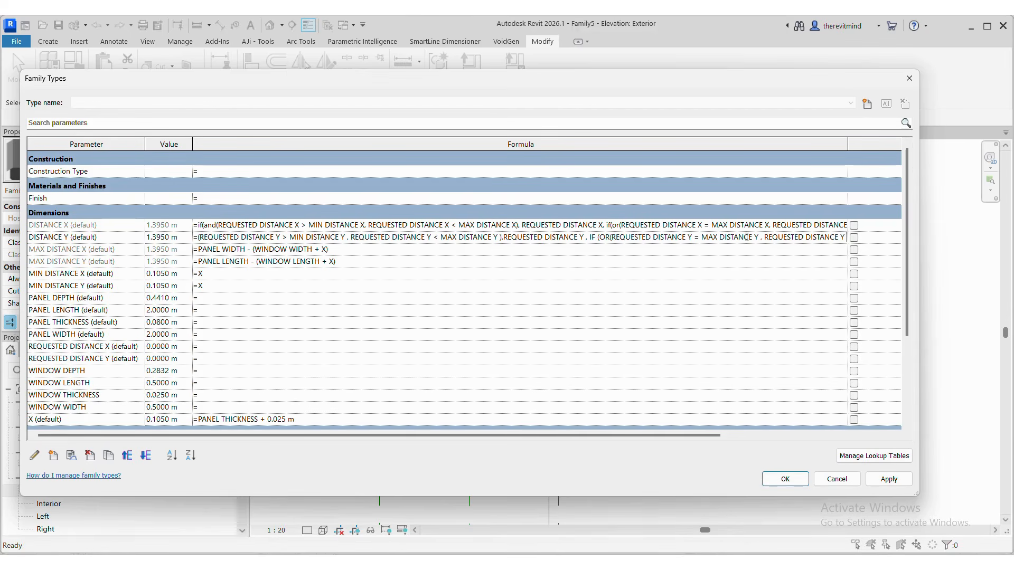
{"action": "type", "text": " > DIST"}
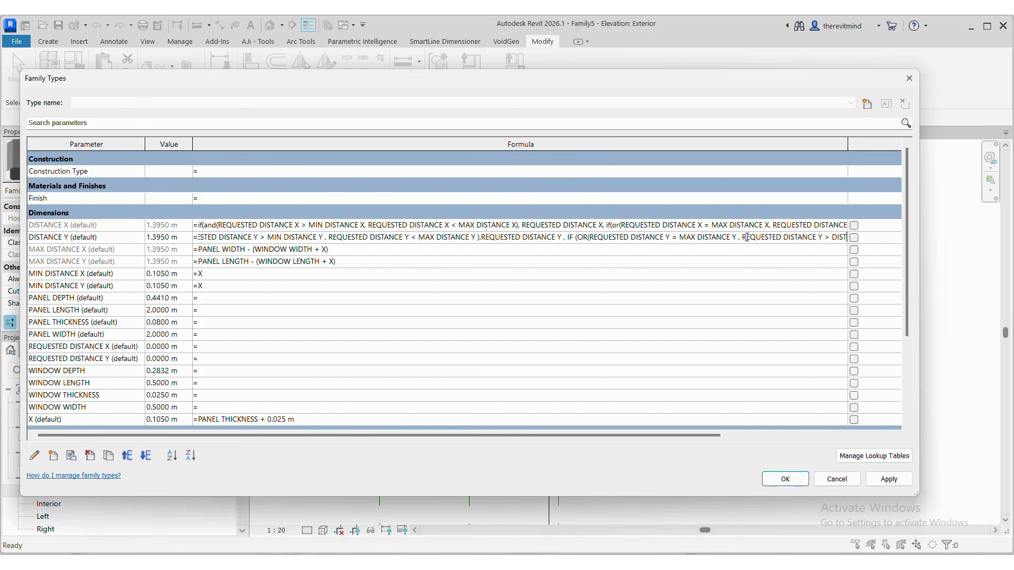
{"action": "type", "text": "ANCE Y"}
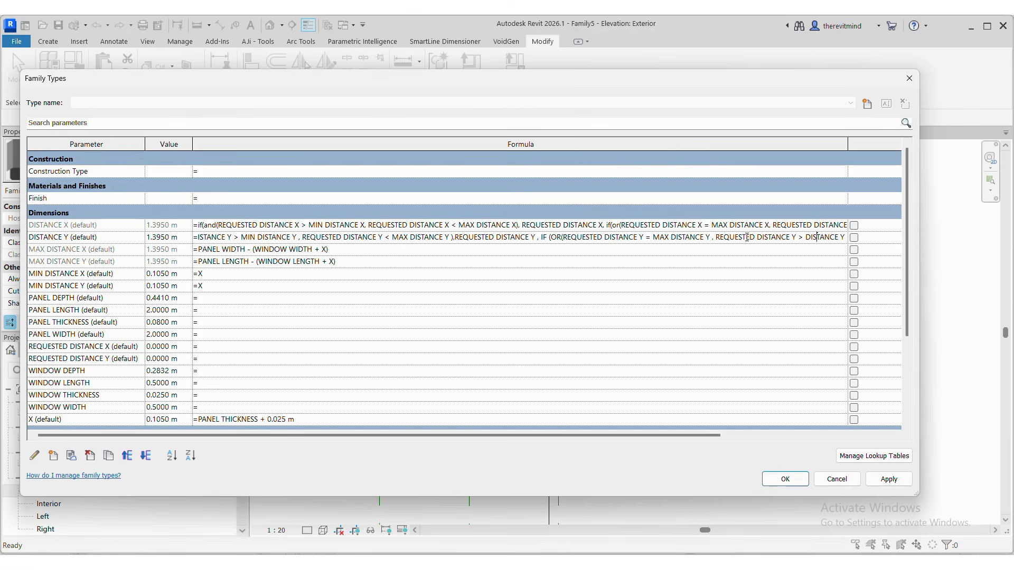
{"action": "type", "text": "MAX"}
{"action": "key", "text": "Right"}
{"action": "key", "text": "Right"}
{"action": "key", "text": "Right"}
{"action": "key", "text": "Right"}
{"action": "key", "text": "Right"}
{"action": "key", "text": "Right"}
{"action": "key", "text": "Right"}
{"action": "key", "text": "Right"}
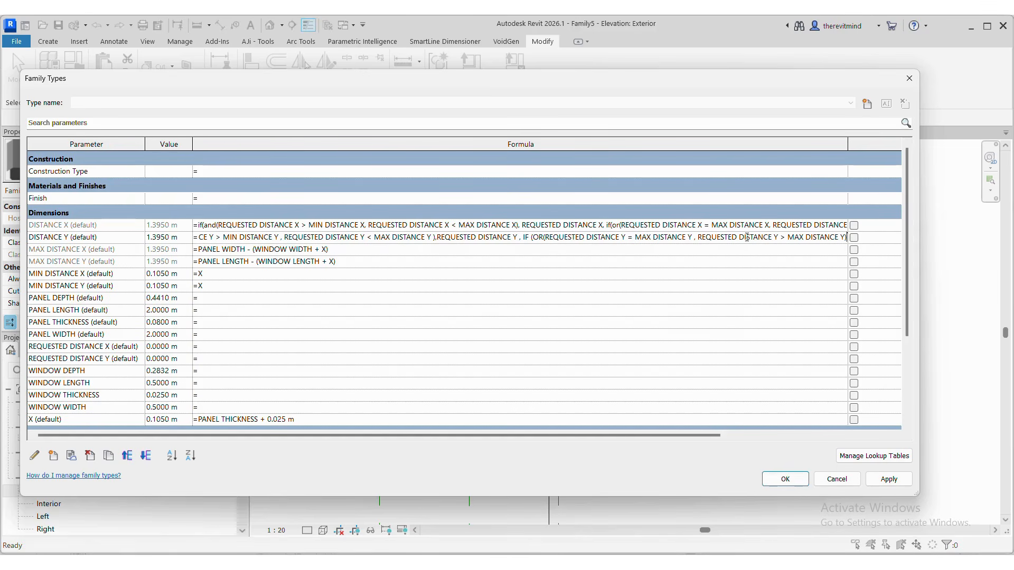
Finish the DISTANCE Y formula with ,MAX DISTANCE Y , MIN DISTANCE Y )) and commit it.
{"action": "type", "text": ","}
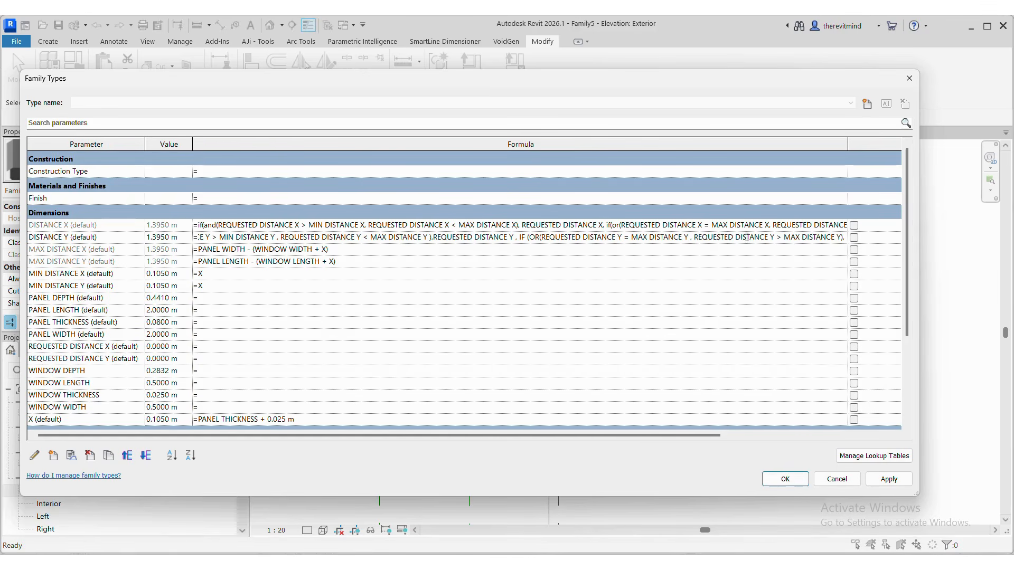
{"action": "type", "text": "D"}
{"action": "type", "text": "MAX DISTAN"}
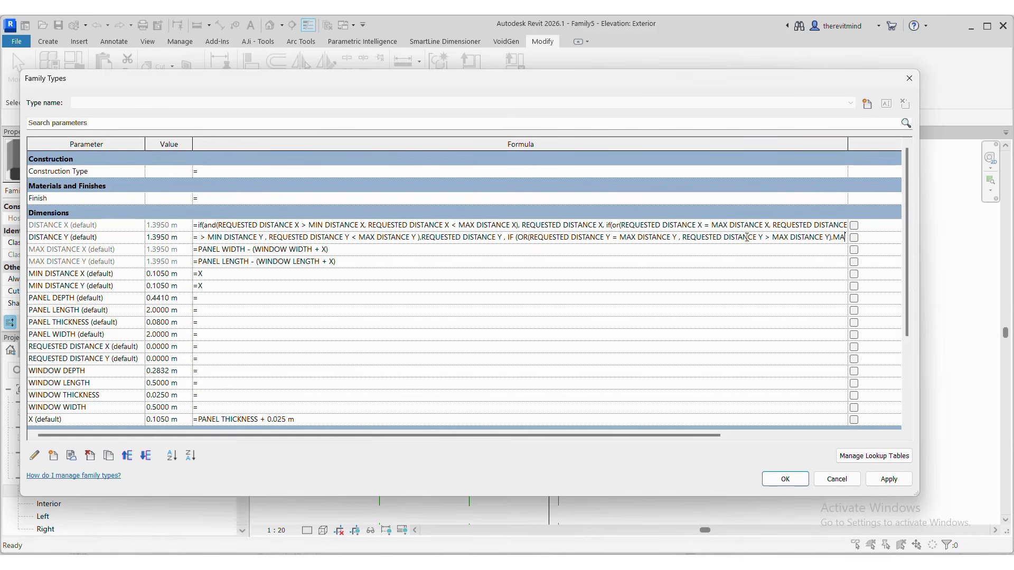
{"action": "type", "text": "CE Y ,"}
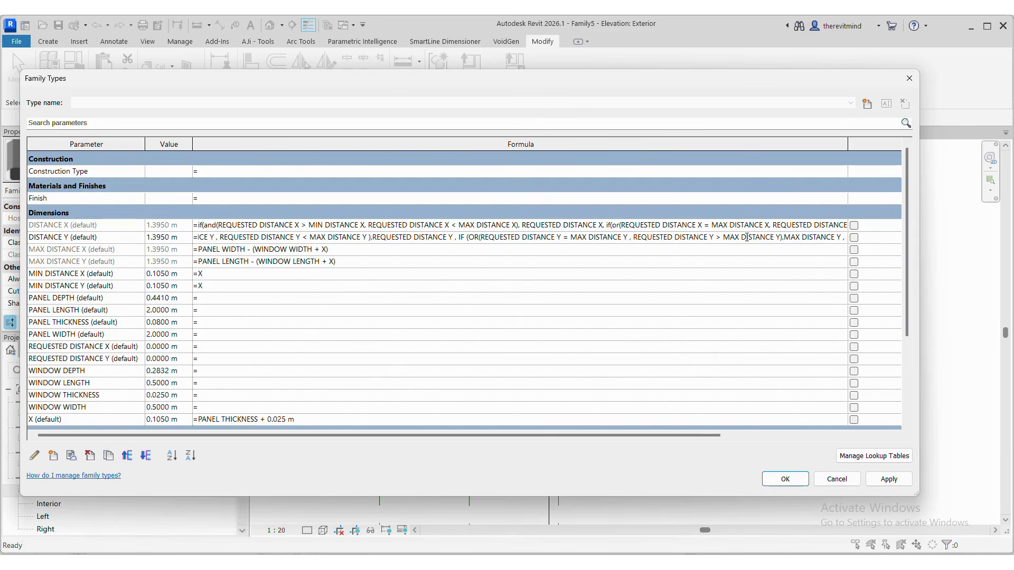
{"action": "type", "text": " MIN DIS"}
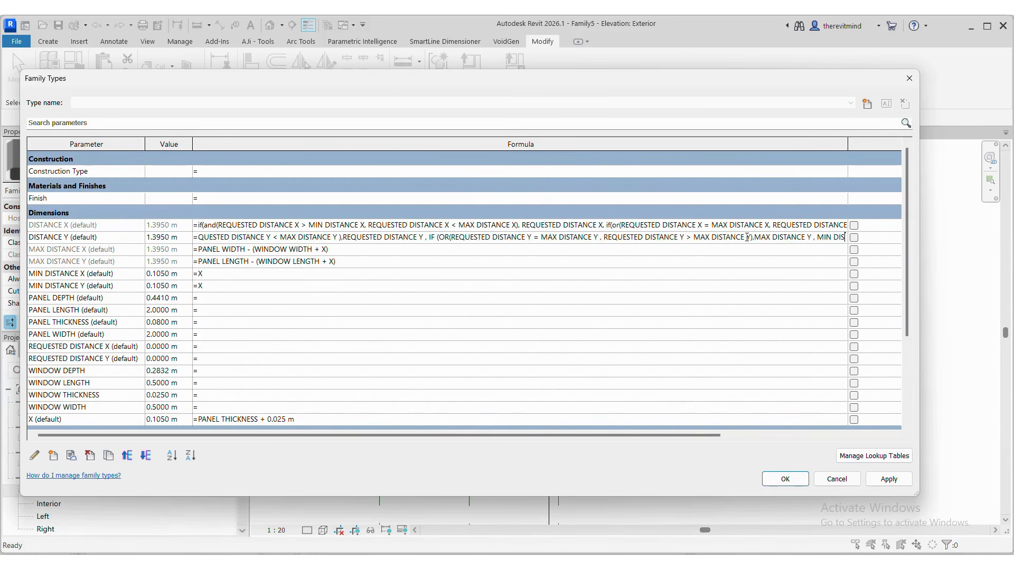
{"action": "type", "text": "TANCE Y"}
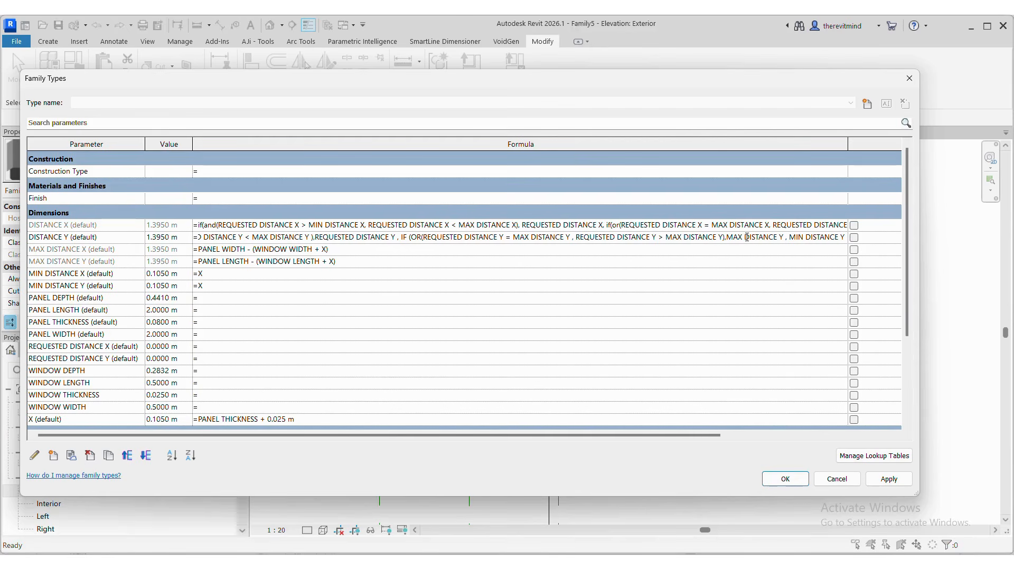
{"action": "type", "text": " ))"}
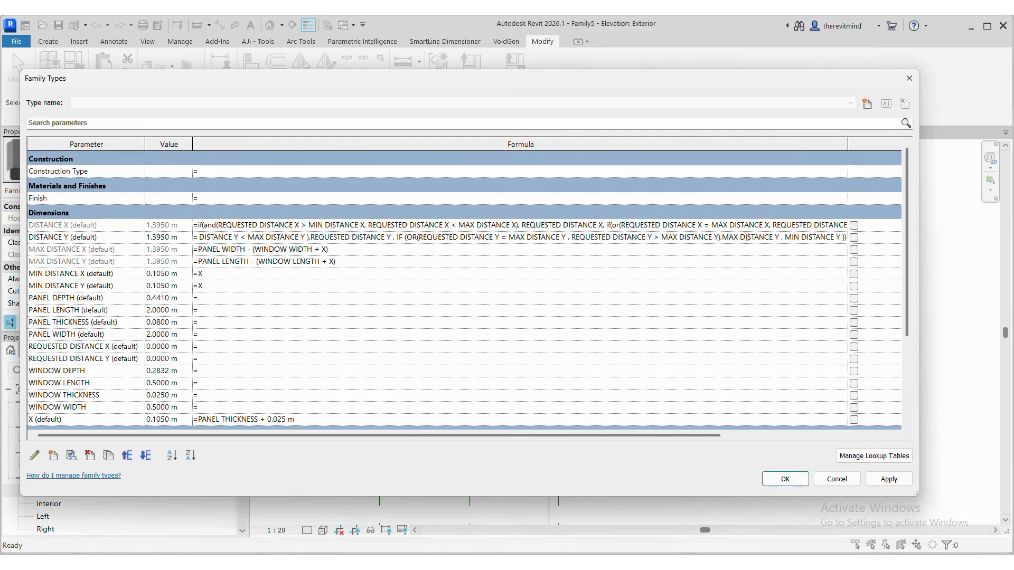
{"action": "left_click", "coordinate": [720, 249]}
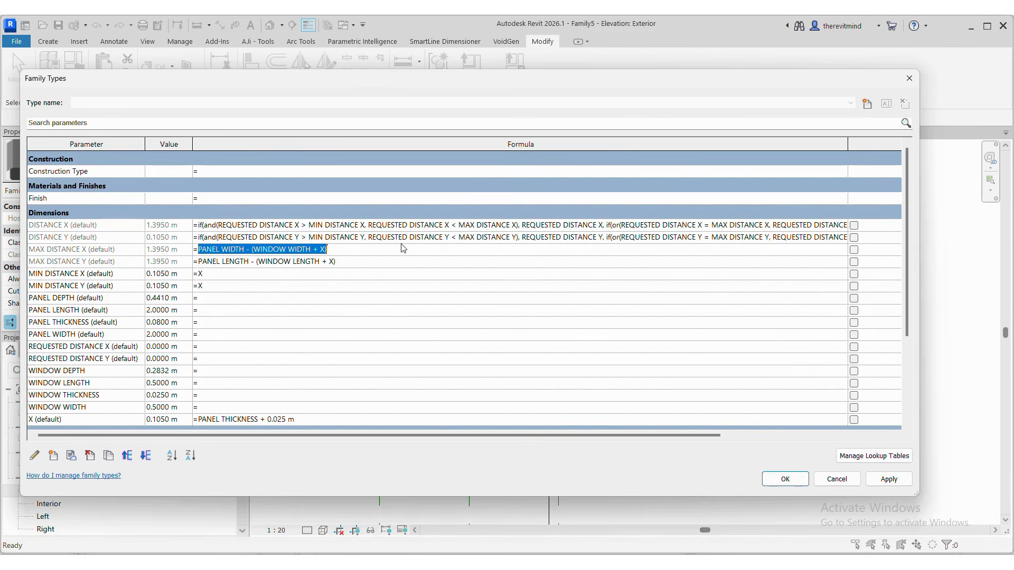
Narrow the dialog to uncover the elevation, then set REQUESTED DISTANCE Y to 1 m and apply it.
{"action": "left_click_drag", "start_coordinate": [918, 338], "coordinate": [282, 342]}
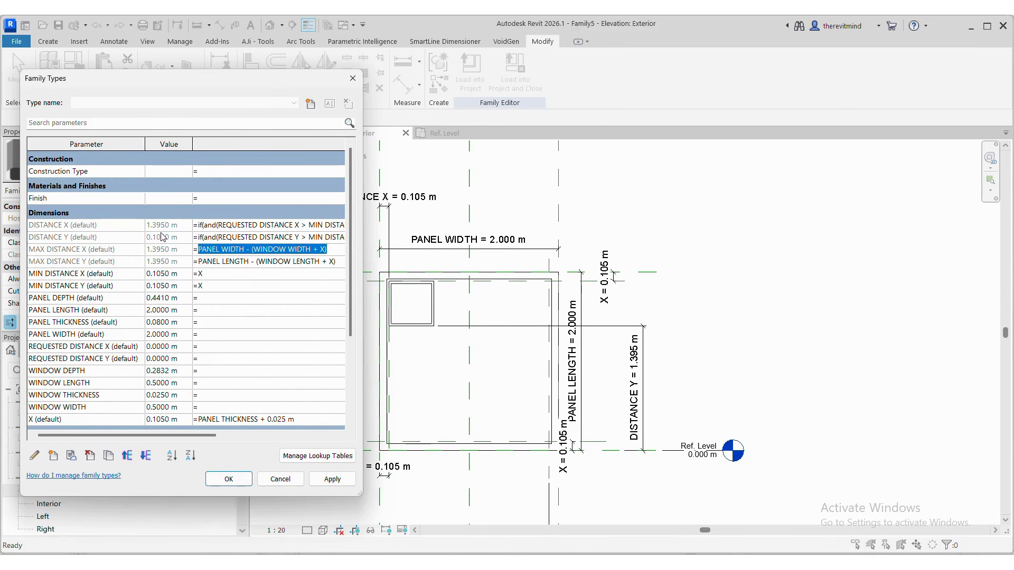
{"action": "left_click", "coordinate": [161, 233]}
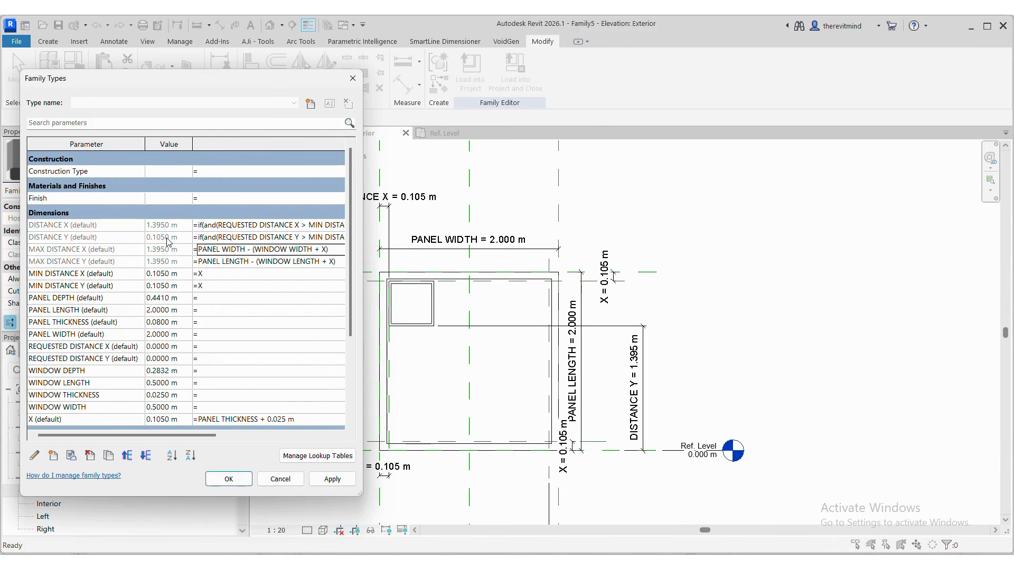
{"action": "left_click", "coordinate": [166, 358]}
{"action": "double_click", "coordinate": [161, 358]}
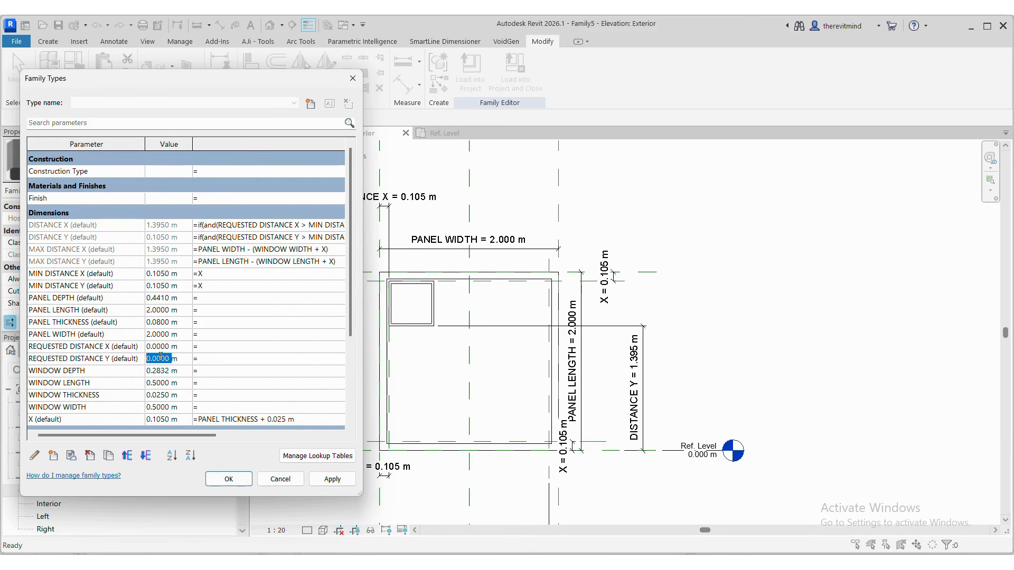
{"action": "type", "text": "2"}
{"action": "key", "text": "Delete"}
{"action": "key", "text": "BackSpace"}
{"action": "type", "text": "1"}
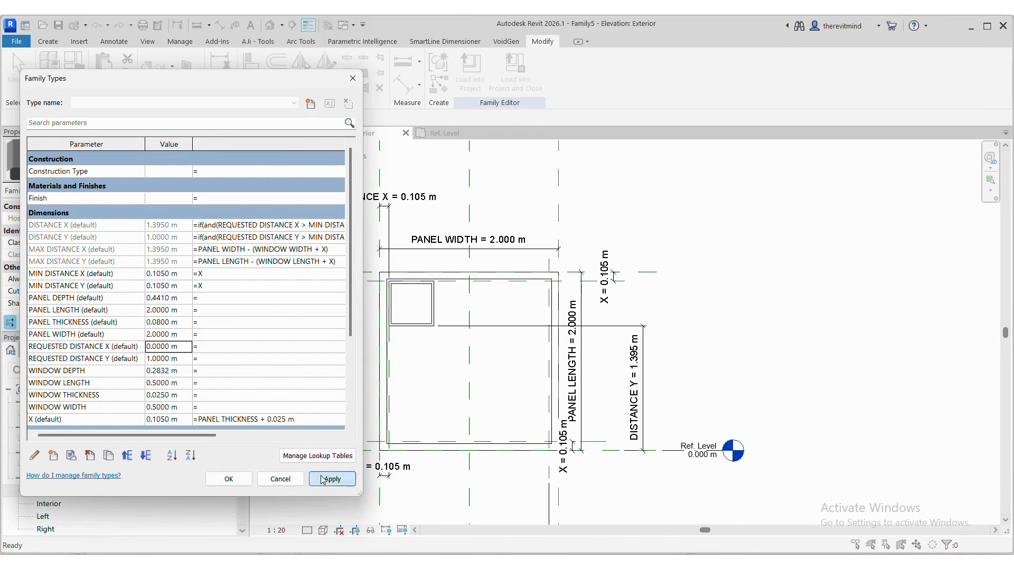
{"action": "left_click", "coordinate": [319, 480]}
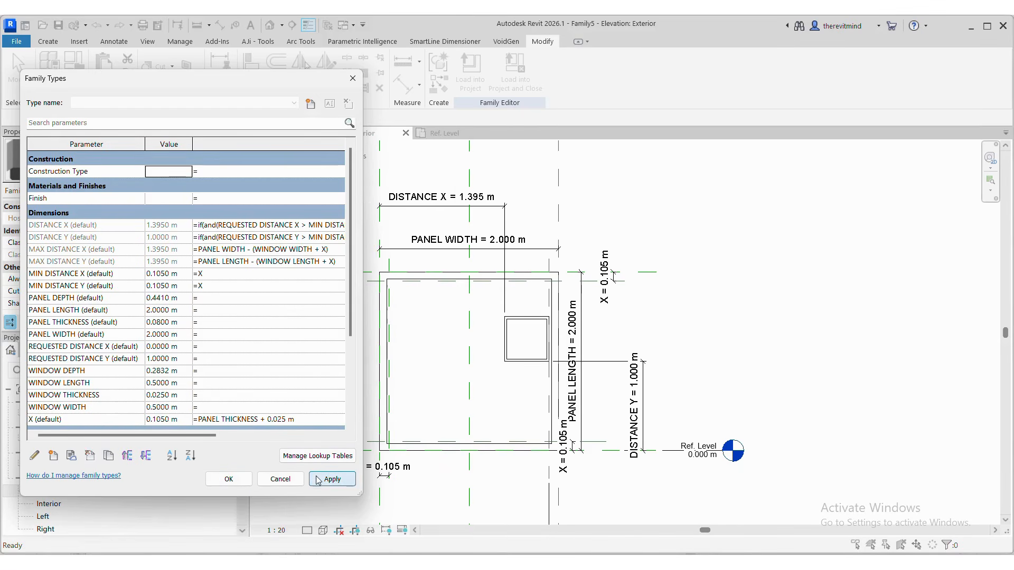
Set REQUESTED DISTANCE Y to 1.1 m and apply it to the family.
{"action": "left_click", "coordinate": [169, 359]}
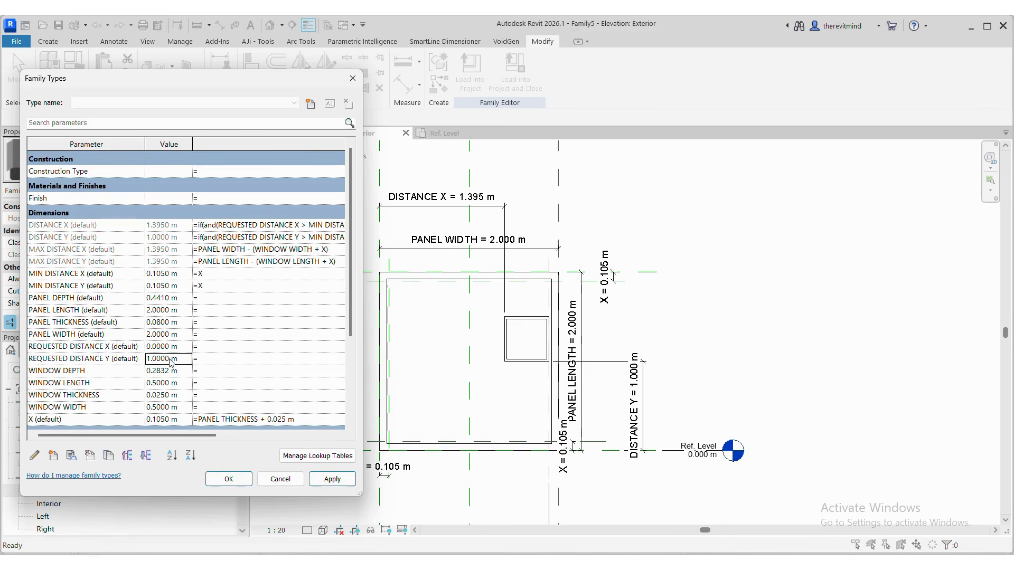
{"action": "type", "text": "1m"}
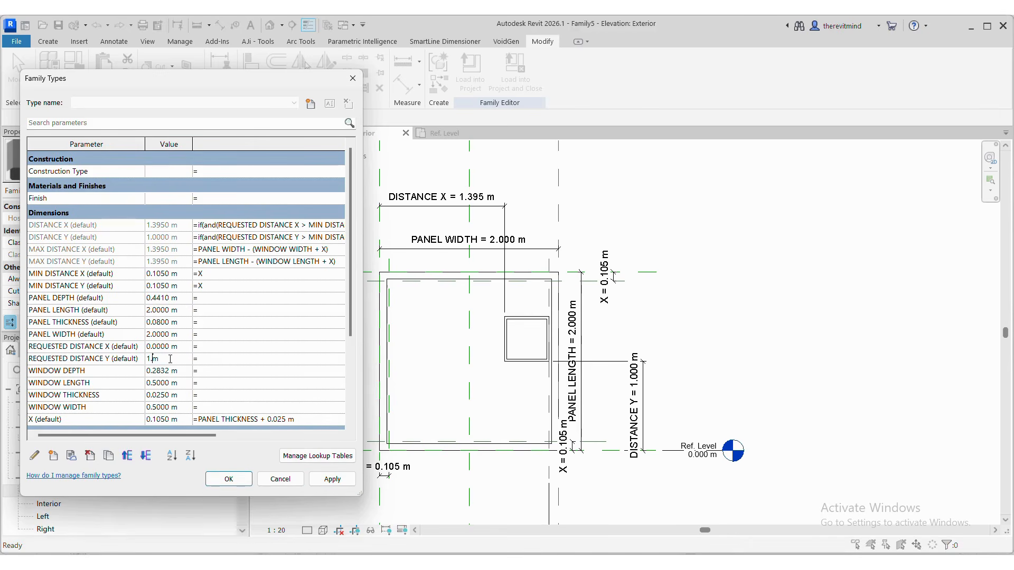
{"action": "type", "text": ".1"}
{"action": "left_click", "coordinate": [157, 347]}
{"action": "left_click", "coordinate": [323, 479]}
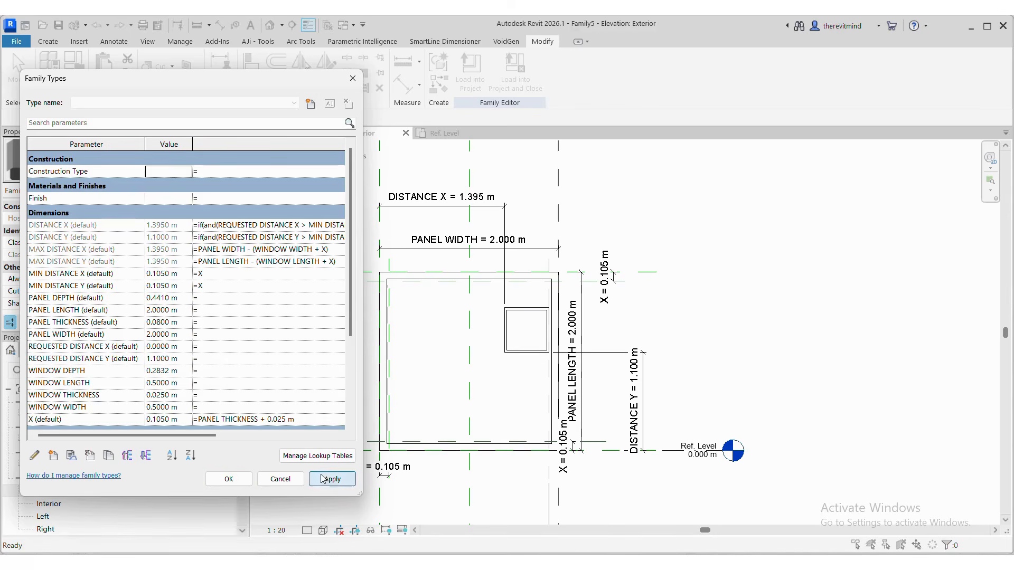
Set REQUESTED DISTANCE Y to 1.5 m, apply it to the family and accept the family types.
{"action": "left_click", "coordinate": [166, 358]}
{"action": "type", "text": "1.5m"}
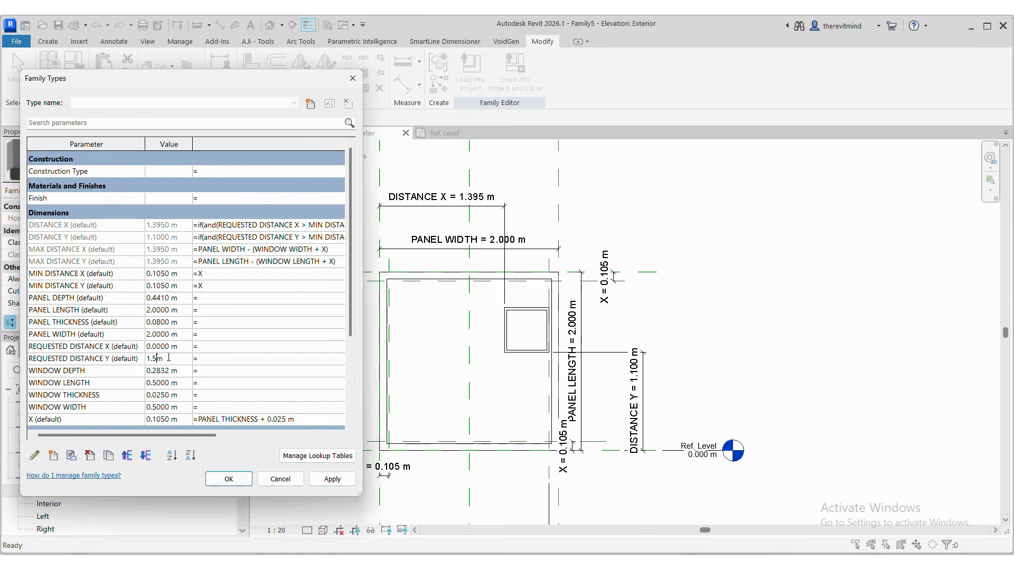
{"action": "left_click", "coordinate": [162, 371]}
{"action": "left_click", "coordinate": [329, 479]}
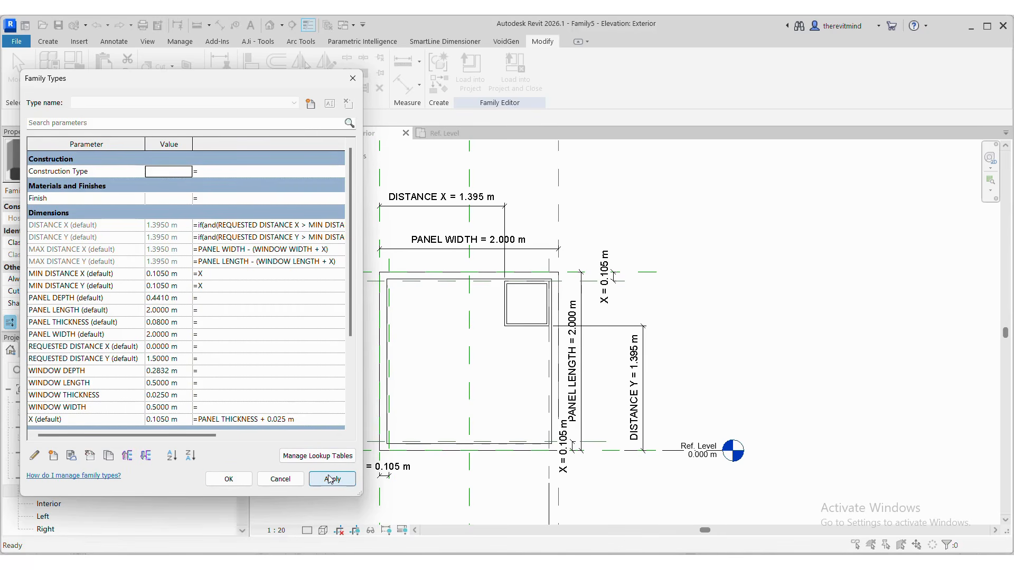
{"action": "left_click", "coordinate": [229, 479]}
{"action": "scroll", "coordinate": [759, 367], "scroll_direction": "down", "scroll_amount": 2}
{"action": "scroll", "coordinate": [585, 367], "scroll_direction": "up", "scroll_amount": 2}
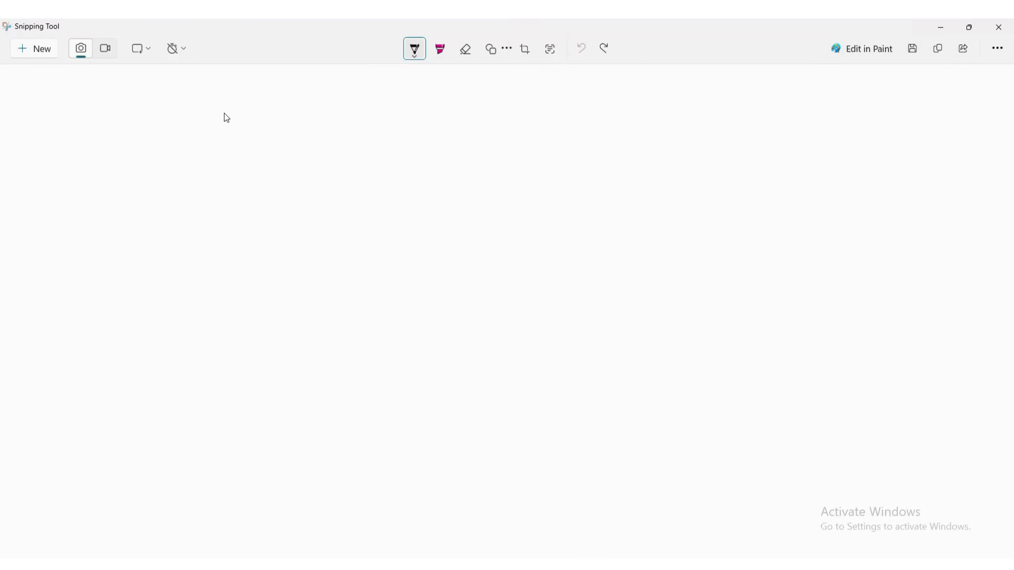
In Snipping Tool, sketch a black panel outline with a small red window square inside it.
{"action": "mouse_move", "coordinate": [253, 127]}
{"action": "left_mouse_down"}
{"action": "mouse_move", "coordinate": [76, 133]}
{"action": "mouse_move", "coordinate": [73, 222]}
{"action": "left_mouse_up"}
{"action": "mouse_move", "coordinate": [75, 295]}
{"action": "left_mouse_down"}
{"action": "mouse_move", "coordinate": [227, 294]}
{"action": "mouse_move", "coordinate": [267, 181]}
{"action": "mouse_move", "coordinate": [259, 125]}
{"action": "left_mouse_up"}
{"action": "left_click", "coordinate": [415, 48]}
{"action": "left_click", "coordinate": [366, 143]}
{"action": "mouse_move", "coordinate": [158, 200]}
{"action": "left_mouse_down"}
{"action": "mouse_move", "coordinate": [122, 206]}
{"action": "mouse_move", "coordinate": [111, 249]}
{"action": "mouse_move", "coordinate": [160, 229]}
{"action": "mouse_move", "coordinate": [158, 200]}
{"action": "left_mouse_up"}
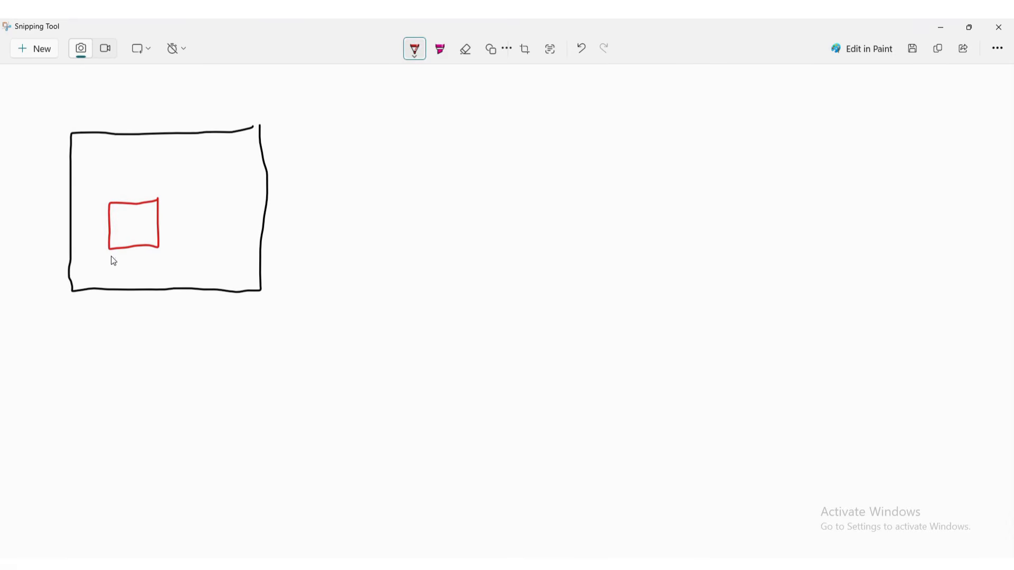
Mark the offset from the panel's left edge to the window in orange, labelled with an underlined black "distance x".
{"action": "left_click", "coordinate": [414, 49]}
{"action": "left_click", "coordinate": [432, 141]}
{"action": "mouse_move", "coordinate": [107, 256]}
{"action": "left_mouse_down"}
{"action": "mouse_move", "coordinate": [108, 305]}
{"action": "mouse_move", "coordinate": [68, 307]}
{"action": "mouse_move", "coordinate": [108, 302]}
{"action": "left_mouse_up"}
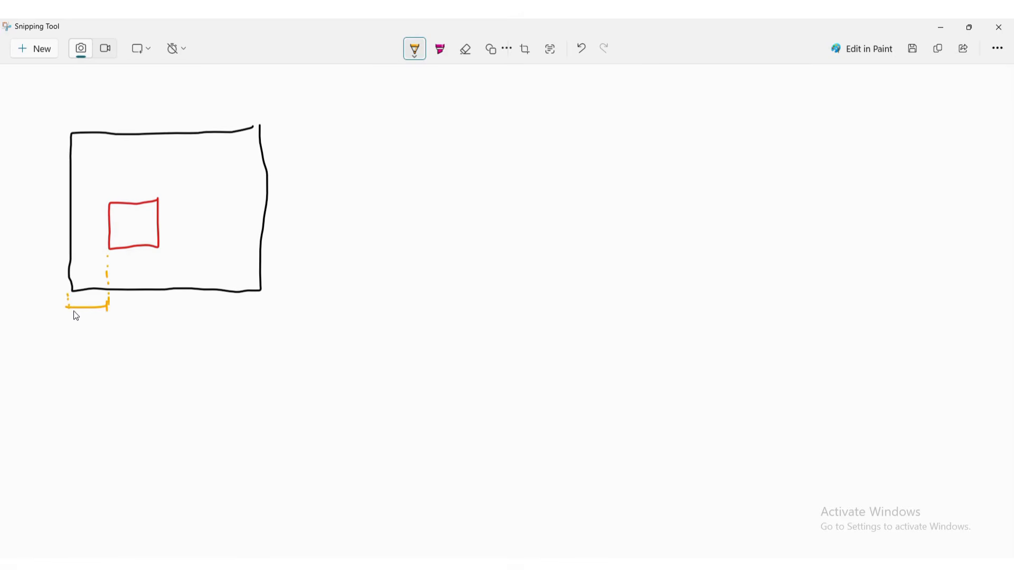
{"action": "left_click", "coordinate": [411, 52]}
{"action": "left_click", "coordinate": [337, 112]}
{"action": "mouse_move", "coordinate": [63, 336]}
{"action": "left_mouse_down"}
{"action": "mouse_move", "coordinate": [56, 343]}
{"action": "mouse_move", "coordinate": [133, 345]}
{"action": "left_mouse_up"}
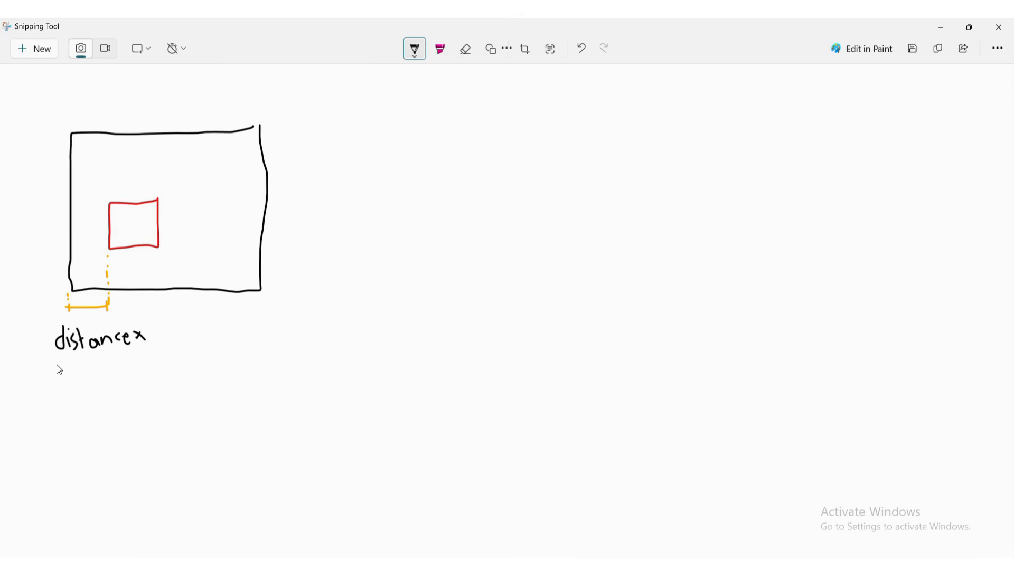
{"action": "left_click_drag", "start_coordinate": [56, 365], "coordinate": [149, 349]}
Consult the formula in Notepad, then handwrite "Requested distance x", "min distance x" and a circled "max distance x" under the sketch.
{"action": "left_click", "coordinate": [628, 565]}
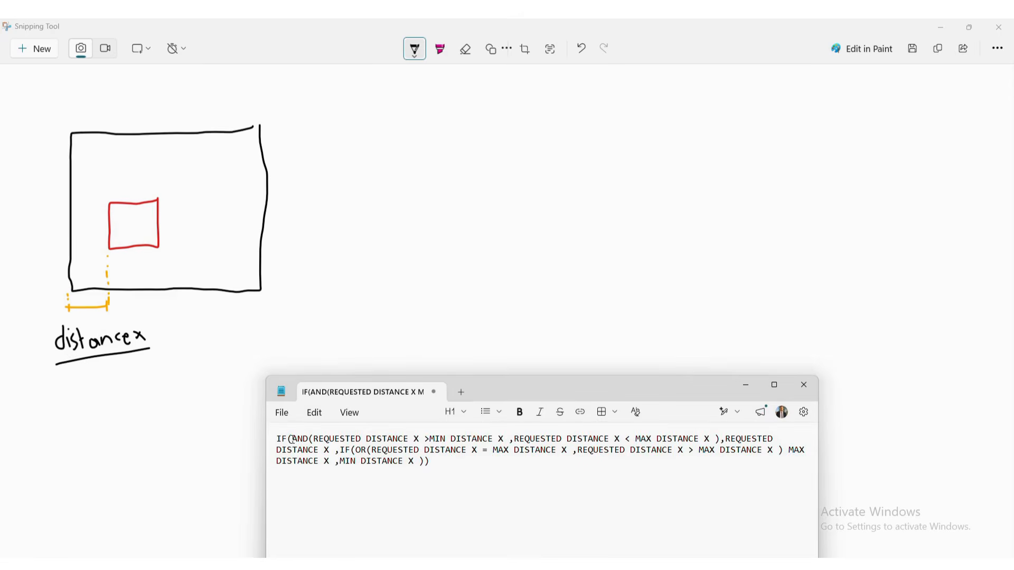
{"action": "left_click_drag", "start_coordinate": [313, 438], "coordinate": [411, 438]}
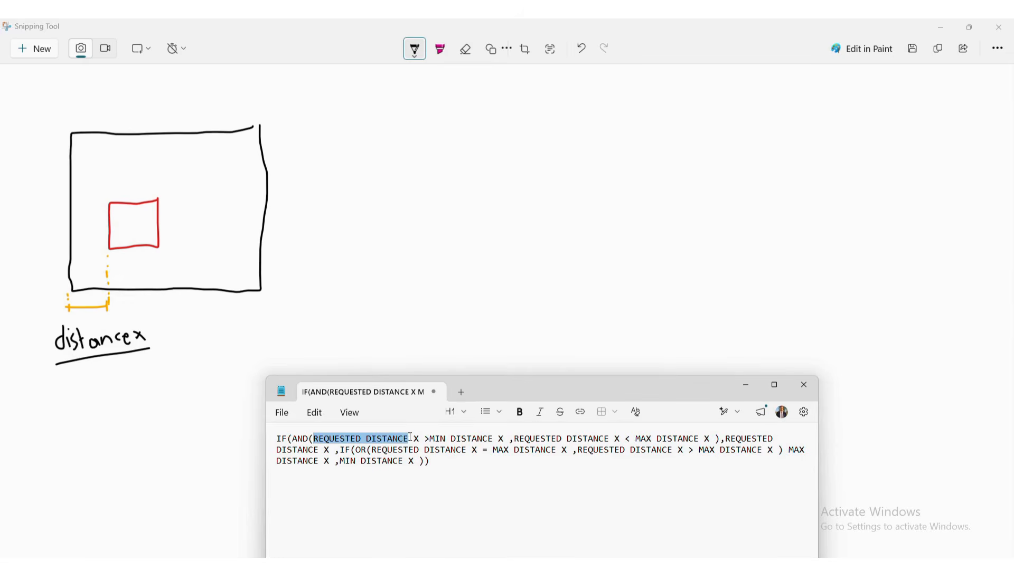
{"action": "left_click", "coordinate": [747, 387]}
{"action": "mouse_move", "coordinate": [58, 392]}
{"action": "left_mouse_down"}
{"action": "mouse_move", "coordinate": [69, 408]}
{"action": "mouse_move", "coordinate": [135, 389]}
{"action": "mouse_move", "coordinate": [270, 383]}
{"action": "left_mouse_up"}
{"action": "left_click_drag", "start_coordinate": [62, 440], "coordinate": [224, 448]}
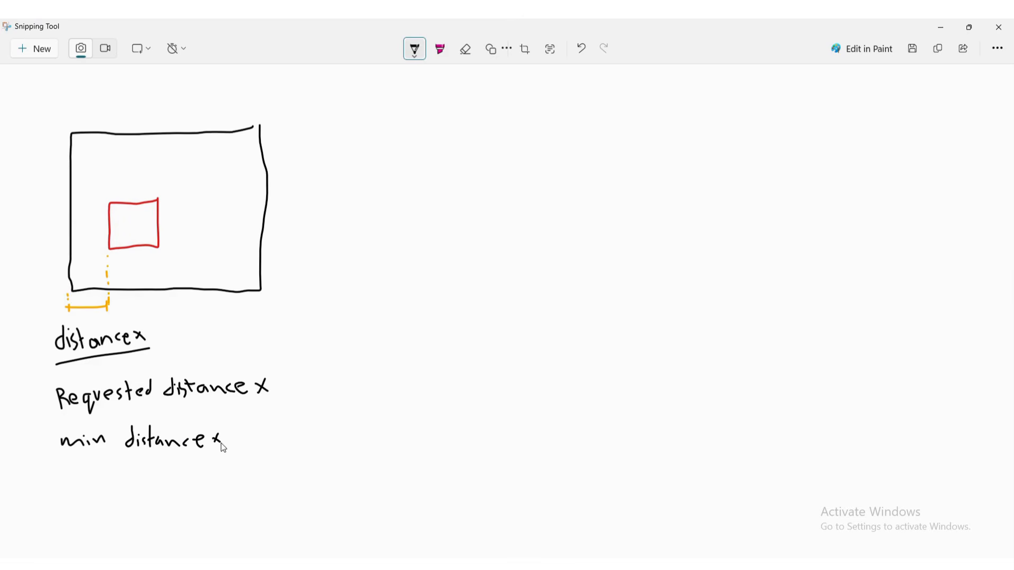
{"action": "left_click_drag", "start_coordinate": [59, 484], "coordinate": [228, 478]}
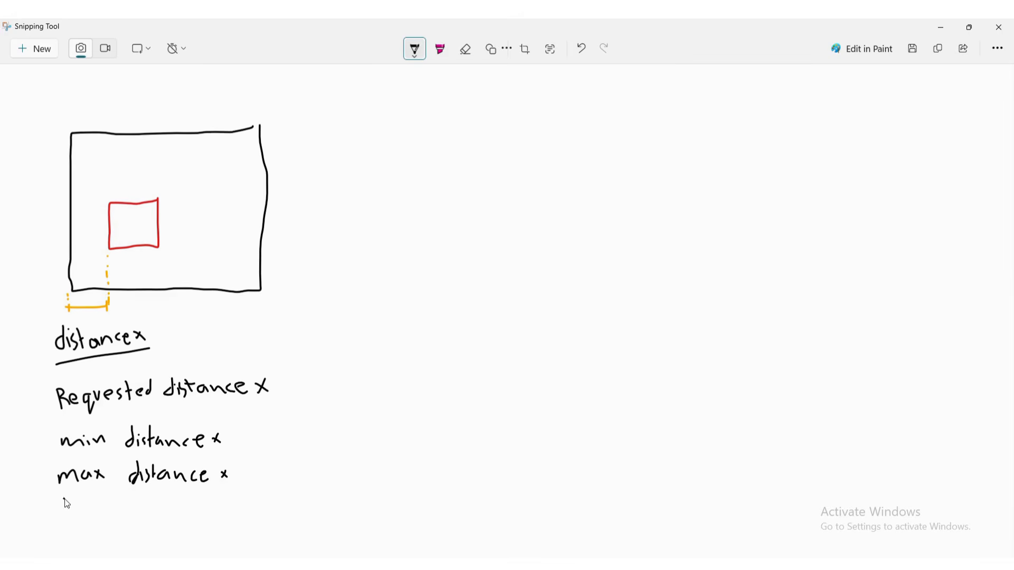
{"action": "mouse_move", "coordinate": [64, 500]}
{"action": "left_mouse_down"}
{"action": "mouse_move", "coordinate": [231, 469]}
{"action": "mouse_move", "coordinate": [50, 489]}
{"action": "left_mouse_up"}
Sketch an arrow to a second, double-lined panel and add a green dashed line labelled x inside its right edge.
{"action": "left_click_drag", "start_coordinate": [300, 201], "coordinate": [345, 203]}
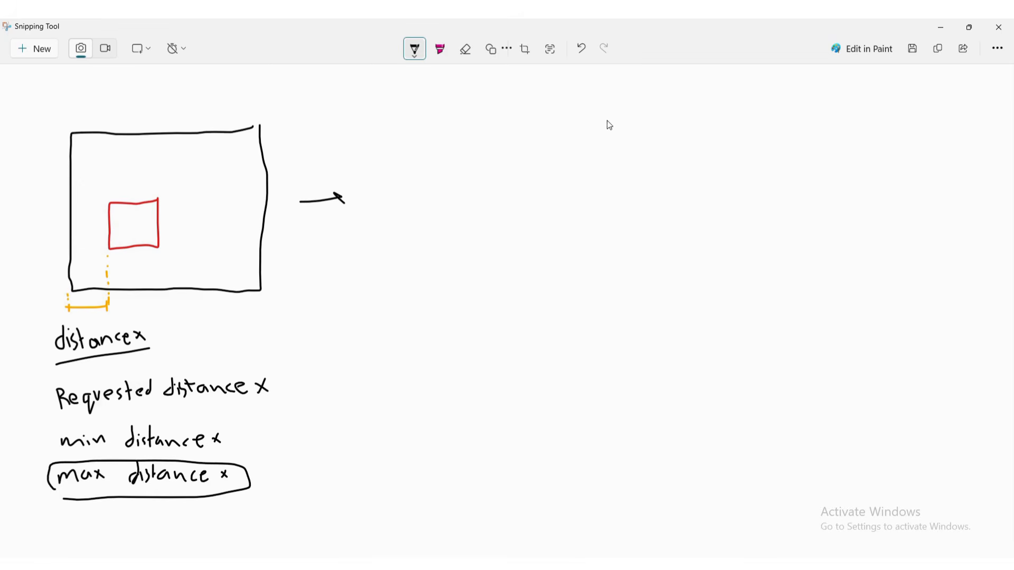
{"action": "mouse_move", "coordinate": [575, 130]}
{"action": "left_mouse_down"}
{"action": "mouse_move", "coordinate": [432, 134]}
{"action": "mouse_move", "coordinate": [403, 281]}
{"action": "left_mouse_up"}
{"action": "mouse_move", "coordinate": [392, 285]}
{"action": "left_mouse_down"}
{"action": "mouse_move", "coordinate": [442, 286]}
{"action": "mouse_move", "coordinate": [586, 172]}
{"action": "mouse_move", "coordinate": [585, 131]}
{"action": "mouse_move", "coordinate": [410, 144]}
{"action": "mouse_move", "coordinate": [411, 271]}
{"action": "mouse_move", "coordinate": [566, 271]}
{"action": "mouse_move", "coordinate": [570, 135]}
{"action": "mouse_move", "coordinate": [575, 300]}
{"action": "mouse_move", "coordinate": [584, 292]}
{"action": "mouse_move", "coordinate": [638, 305]}
{"action": "mouse_move", "coordinate": [676, 294]}
{"action": "mouse_move", "coordinate": [686, 278]}
{"action": "mouse_move", "coordinate": [696, 290]}
{"action": "mouse_move", "coordinate": [698, 276]}
{"action": "mouse_move", "coordinate": [740, 271]}
{"action": "left_mouse_up"}
{"action": "left_click", "coordinate": [415, 52]}
{"action": "left_click", "coordinate": [366, 174]}
{"action": "left_click", "coordinate": [563, 113]}
{"action": "key", "text": "ctrl+z"}
{"action": "key", "text": "ctrl+z"}
{"action": "left_click", "coordinate": [736, 254]}
{"action": "mouse_move", "coordinate": [747, 258]}
{"action": "left_mouse_down"}
{"action": "mouse_move", "coordinate": [744, 271]}
{"action": "mouse_move", "coordinate": [756, 271]}
{"action": "left_mouse_up"}
{"action": "mouse_move", "coordinate": [753, 265]}
{"action": "left_mouse_down"}
{"action": "mouse_move", "coordinate": [776, 269]}
{"action": "mouse_move", "coordinate": [802, 250]}
{"action": "left_mouse_up"}
{"action": "left_click_drag", "start_coordinate": [794, 268], "coordinate": [734, 290]}
{"action": "key", "text": "ctrl+z"}
{"action": "key", "text": "ctrl+z"}
{"action": "key", "text": "ctrl+z"}
{"action": "key", "text": "ctrl+z"}
{"action": "key", "text": "ctrl+z"}
{"action": "key", "text": "ctrl+z"}
{"action": "key", "text": "ctrl+z"}
{"action": "key", "text": "ctrl+z"}
{"action": "key", "text": "ctrl+z"}
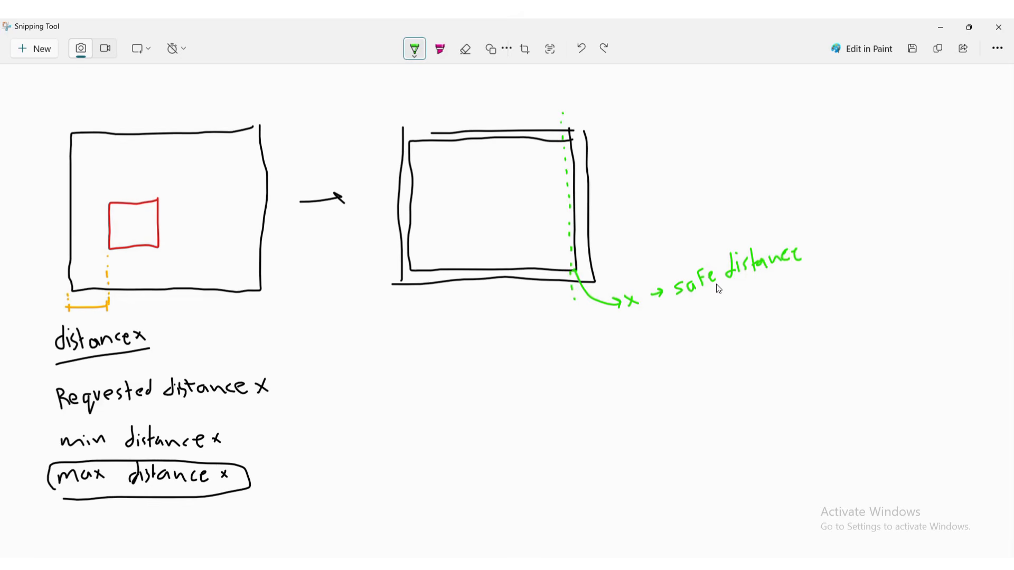
{"action": "key", "text": "ctrl+z"}
{"action": "key", "text": "ctrl+z"}
{"action": "key", "text": "ctrl+z"}
{"action": "key", "text": "ctrl+z"}
{"action": "key", "text": "ctrl+z"}
{"action": "key", "text": "ctrl+z"}
{"action": "key", "text": "ctrl+z"}
{"action": "key", "text": "ctrl+z"}
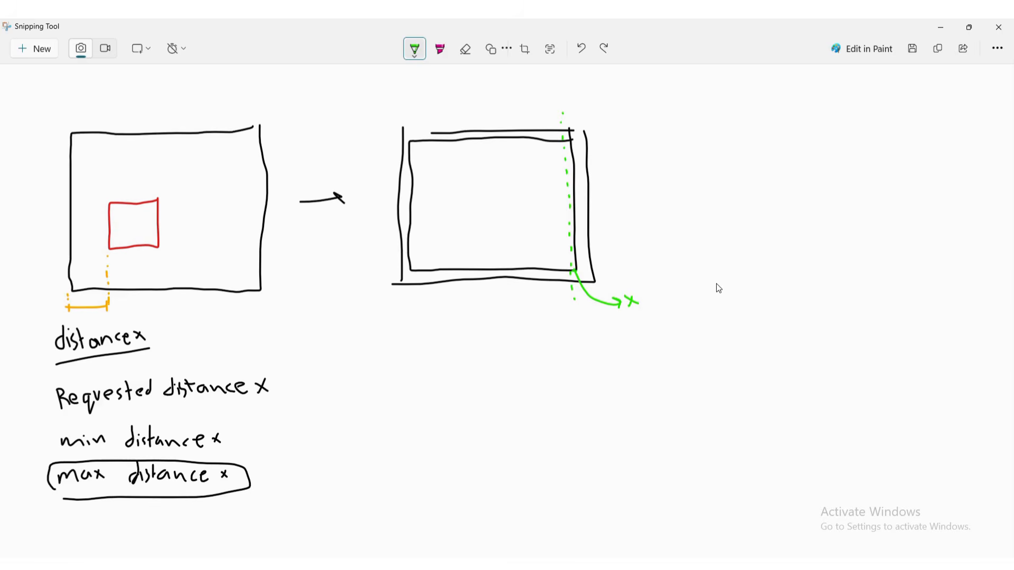
Sketch a red window rectangle against the green dashed line in the second panel.
{"action": "left_click", "coordinate": [409, 48]}
{"action": "left_click", "coordinate": [364, 136]}
{"action": "mouse_move", "coordinate": [565, 193]}
{"action": "left_mouse_down"}
{"action": "mouse_move", "coordinate": [528, 193]}
{"action": "mouse_move", "coordinate": [511, 232]}
{"action": "mouse_move", "coordinate": [572, 214]}
{"action": "mouse_move", "coordinate": [569, 189]}
{"action": "left_mouse_up"}
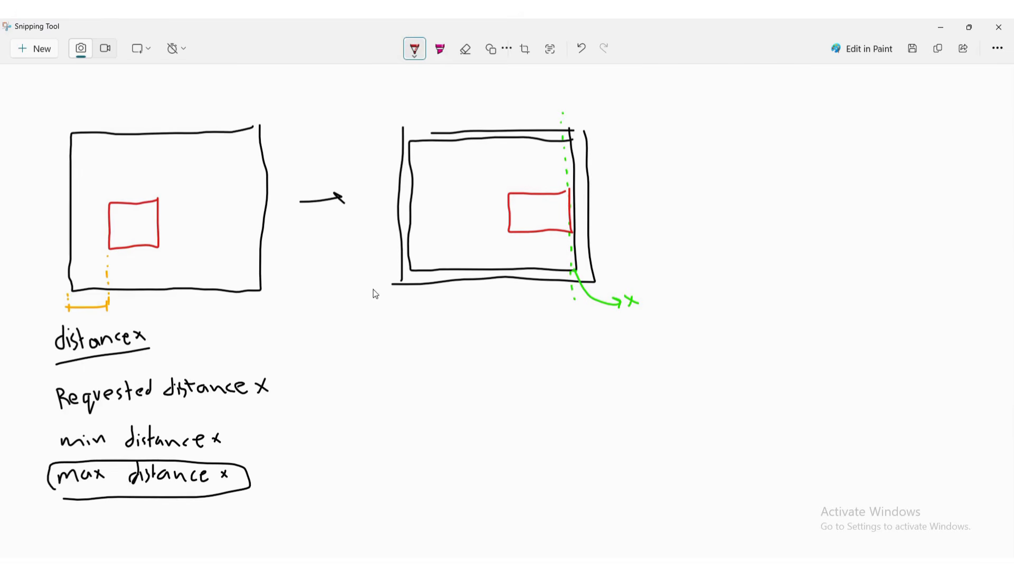
Mark the second panel's overall width as "width", the window's width as A and the right frame thickness as Z.
{"action": "mouse_move", "coordinate": [401, 87]}
{"action": "left_mouse_down"}
{"action": "mouse_move", "coordinate": [400, 97]}
{"action": "mouse_move", "coordinate": [587, 103]}
{"action": "left_mouse_up"}
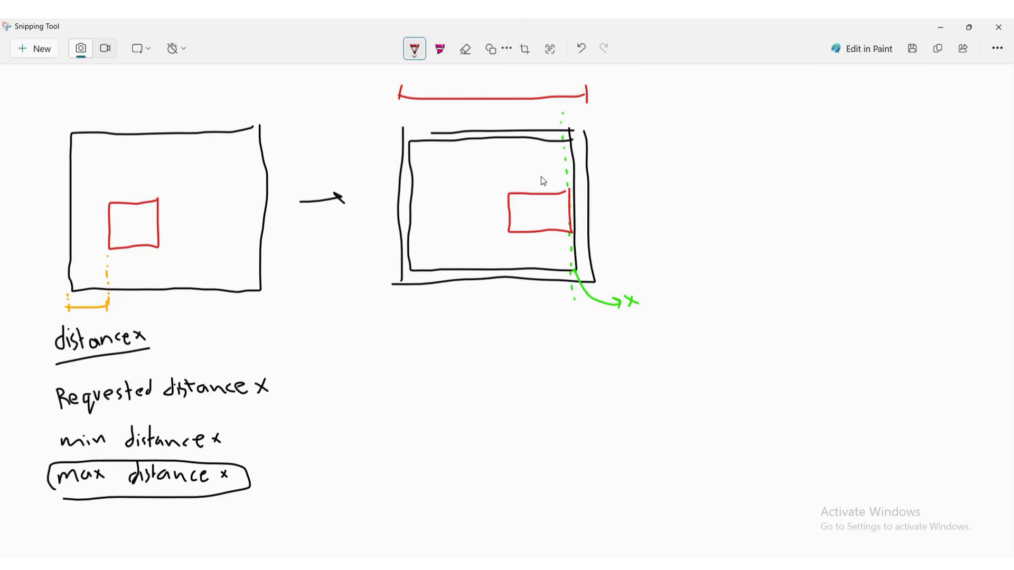
{"action": "left_click_drag", "start_coordinate": [467, 78], "coordinate": [487, 78]}
{"action": "left_click_drag", "start_coordinate": [490, 79], "coordinate": [505, 95]}
{"action": "left_click_drag", "start_coordinate": [511, 71], "coordinate": [519, 94]}
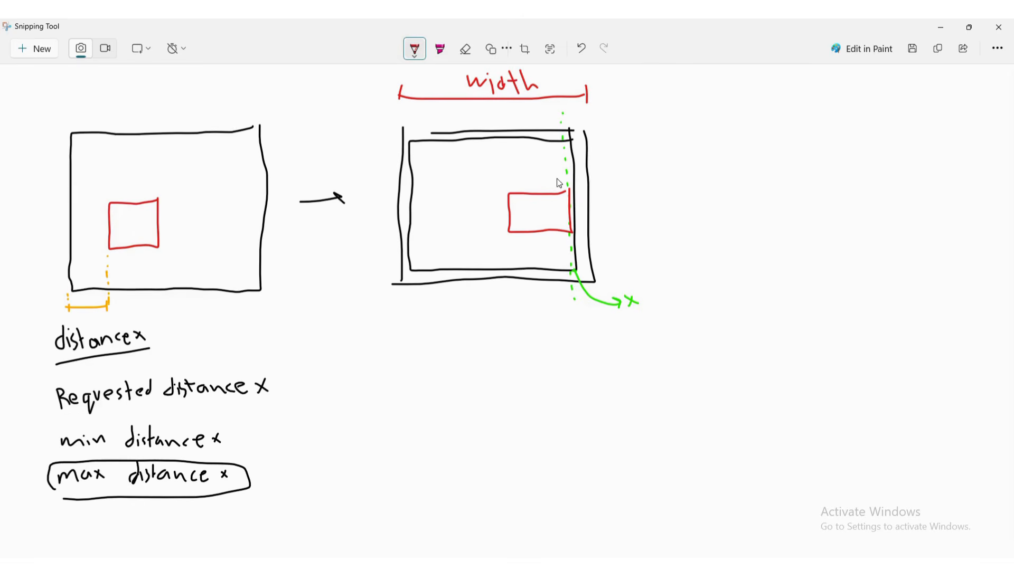
{"action": "left_click_drag", "start_coordinate": [513, 176], "coordinate": [562, 175]}
{"action": "left_click_drag", "start_coordinate": [575, 218], "coordinate": [619, 207]}
Handwrite "= width - (Z + x + A)" in red beside "max distance x".
{"action": "mouse_move", "coordinate": [278, 476]}
{"action": "left_mouse_down"}
{"action": "mouse_move", "coordinate": [320, 482]}
{"action": "mouse_move", "coordinate": [334, 467]}
{"action": "left_mouse_up"}
{"action": "mouse_move", "coordinate": [338, 464]}
{"action": "left_mouse_down"}
{"action": "mouse_move", "coordinate": [339, 481]}
{"action": "mouse_move", "coordinate": [351, 482]}
{"action": "left_mouse_up"}
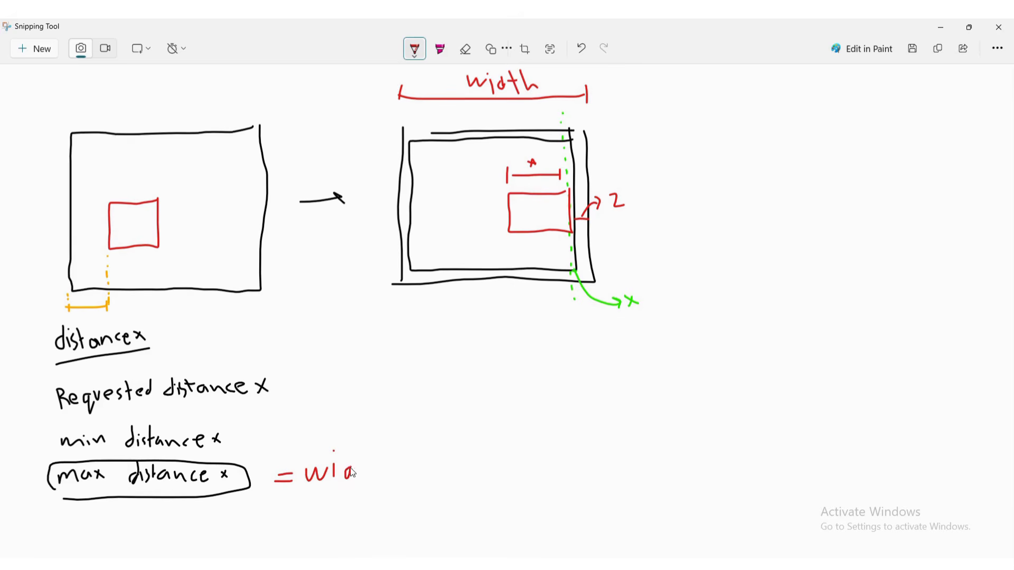
{"action": "left_click_drag", "start_coordinate": [358, 446], "coordinate": [359, 482]}
{"action": "left_click_drag", "start_coordinate": [366, 444], "coordinate": [365, 482]}
{"action": "mouse_move", "coordinate": [359, 454]}
{"action": "left_mouse_down"}
{"action": "mouse_move", "coordinate": [375, 453]}
{"action": "mouse_move", "coordinate": [389, 478]}
{"action": "left_mouse_up"}
{"action": "left_click_drag", "start_coordinate": [409, 471], "coordinate": [453, 484]}
{"action": "left_click_drag", "start_coordinate": [452, 461], "coordinate": [461, 475]}
{"action": "left_click_drag", "start_coordinate": [463, 468], "coordinate": [475, 467]}
{"action": "mouse_move", "coordinate": [471, 460]}
{"action": "left_mouse_down"}
{"action": "mouse_move", "coordinate": [471, 473]}
{"action": "mouse_move", "coordinate": [488, 473]}
{"action": "left_mouse_up"}
{"action": "left_click_drag", "start_coordinate": [488, 459], "coordinate": [528, 461]}
{"action": "mouse_move", "coordinate": [521, 458]}
{"action": "left_mouse_down"}
{"action": "mouse_move", "coordinate": [522, 473]}
{"action": "mouse_move", "coordinate": [556, 464]}
{"action": "mouse_move", "coordinate": [564, 475]}
{"action": "left_mouse_up"}
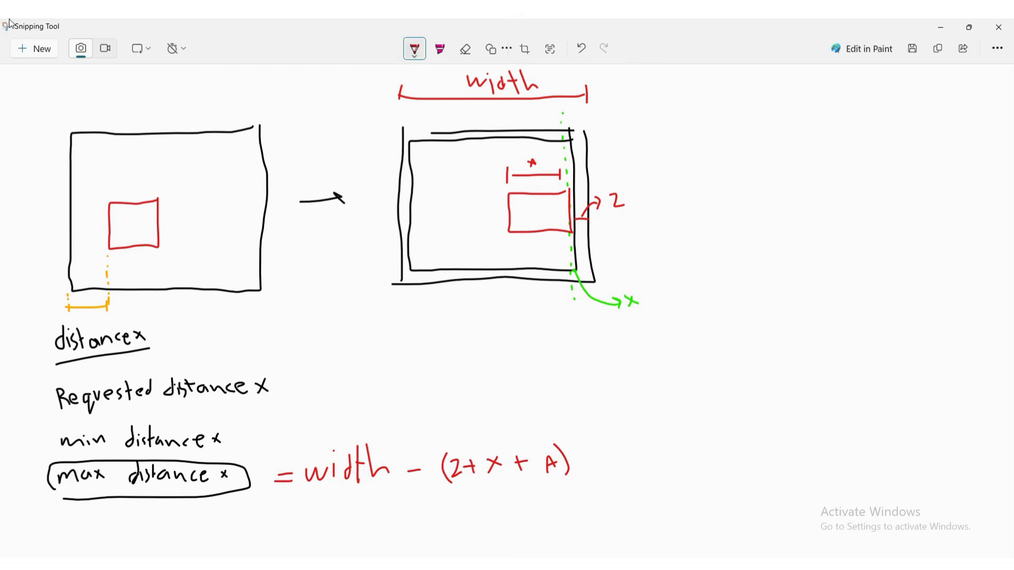
Circle "min distance x" in red and add a green dashed line labelled x inside the second panel's left edge.
{"action": "mouse_move", "coordinate": [53, 465]}
{"action": "left_mouse_down"}
{"action": "mouse_move", "coordinate": [230, 422]}
{"action": "mouse_move", "coordinate": [50, 459]}
{"action": "left_mouse_up"}
{"action": "left_click_drag", "start_coordinate": [411, 200], "coordinate": [457, 198]}
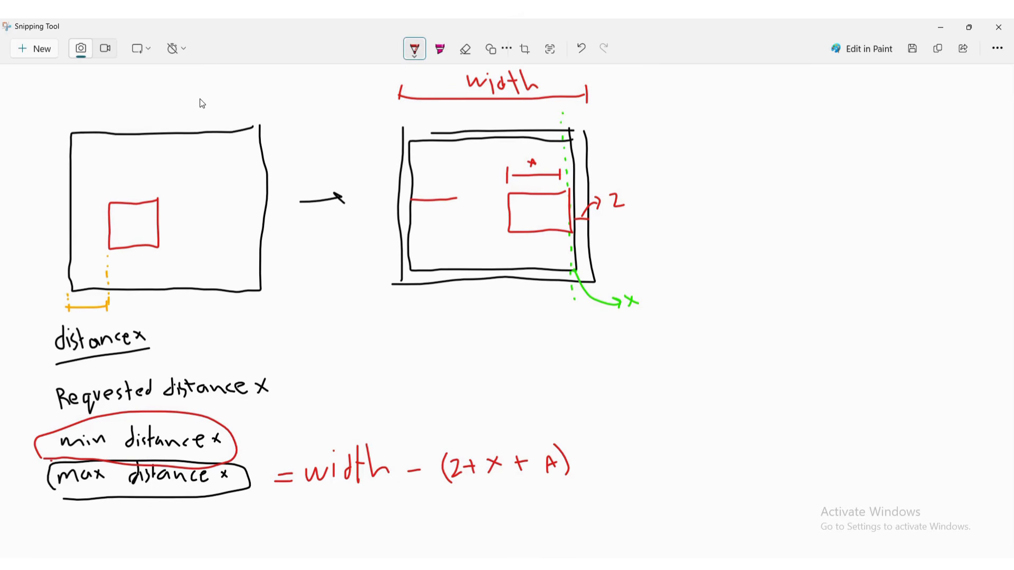
{"action": "key", "text": "ctrl+z"}
{"action": "left_click", "coordinate": [414, 48]}
{"action": "left_click", "coordinate": [367, 172]}
{"action": "left_click", "coordinate": [415, 122]}
{"action": "left_click", "coordinate": [412, 140]}
{"action": "mouse_move", "coordinate": [417, 183]}
{"action": "left_mouse_down"}
{"action": "mouse_move", "coordinate": [420, 273]}
{"action": "mouse_move", "coordinate": [382, 322]}
{"action": "left_mouse_up"}
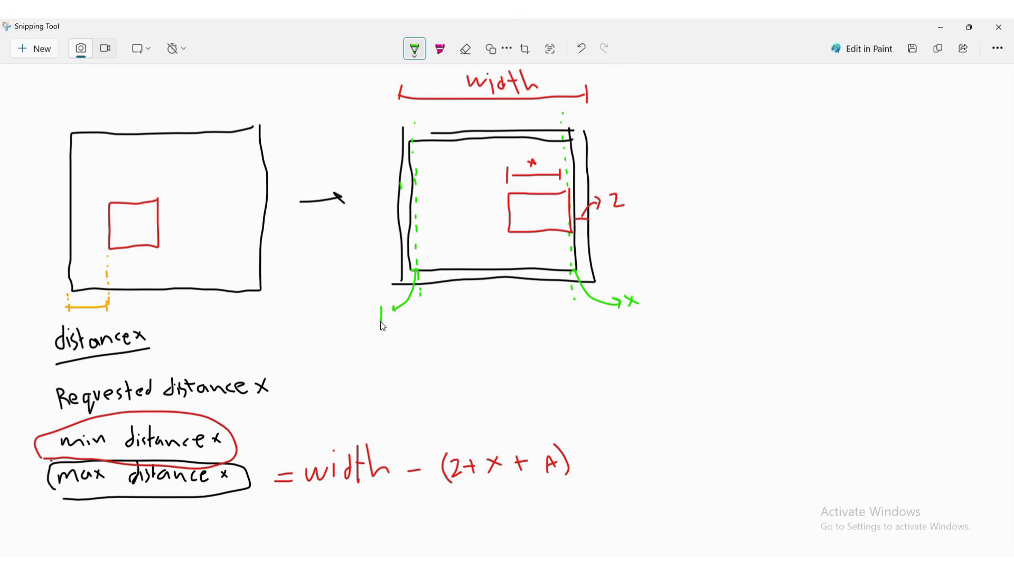
Write "= Z + x" beside "min distance x", marking Z and x at the second panel's left side with a red window there.
{"action": "left_click", "coordinate": [415, 48]}
{"action": "left_click", "coordinate": [366, 140]}
{"action": "left_click_drag", "start_coordinate": [256, 427], "coordinate": [271, 427]}
{"action": "left_click_drag", "start_coordinate": [256, 437], "coordinate": [272, 437]}
{"action": "mouse_move", "coordinate": [381, 298]}
{"action": "left_mouse_down"}
{"action": "mouse_move", "coordinate": [363, 312]}
{"action": "mouse_move", "coordinate": [383, 300]}
{"action": "left_mouse_up"}
{"action": "left_click_drag", "start_coordinate": [407, 230], "coordinate": [377, 254]}
{"action": "left_click_drag", "start_coordinate": [377, 249], "coordinate": [352, 255]}
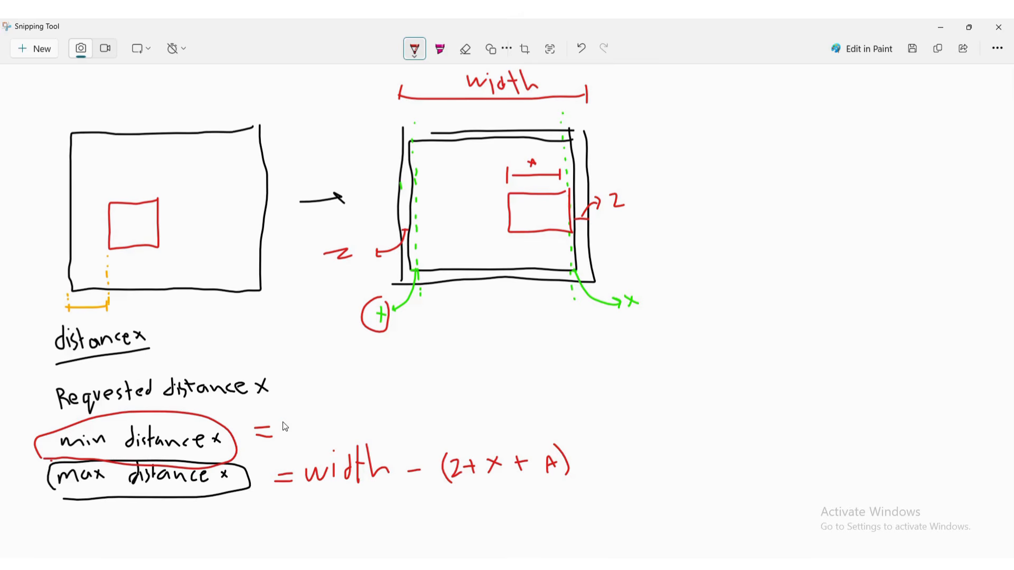
{"action": "mouse_move", "coordinate": [281, 425]}
{"action": "left_mouse_down"}
{"action": "mouse_move", "coordinate": [293, 439]}
{"action": "mouse_move", "coordinate": [315, 430]}
{"action": "left_mouse_up"}
{"action": "mouse_move", "coordinate": [310, 423]}
{"action": "left_mouse_down"}
{"action": "mouse_move", "coordinate": [309, 441]}
{"action": "mouse_move", "coordinate": [324, 438]}
{"action": "left_mouse_up"}
{"action": "left_click_drag", "start_coordinate": [323, 423], "coordinate": [341, 435]}
{"action": "mouse_move", "coordinate": [475, 206]}
{"action": "left_mouse_down"}
{"action": "mouse_move", "coordinate": [429, 239]}
{"action": "mouse_move", "coordinate": [416, 193]}
{"action": "left_mouse_up"}
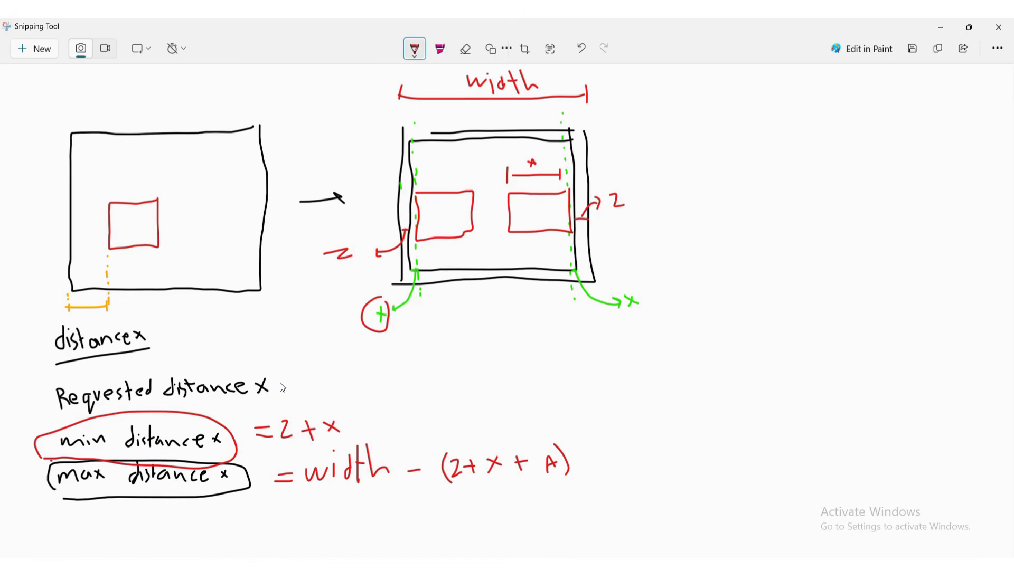
Write an underlined "= from the user" beside "Requested distance x" and add a red arrow after "distance x".
{"action": "left_click_drag", "start_coordinate": [281, 383], "coordinate": [297, 382]}
{"action": "mouse_move", "coordinate": [281, 389]}
{"action": "left_mouse_down"}
{"action": "mouse_move", "coordinate": [316, 389]}
{"action": "mouse_move", "coordinate": [326, 376]}
{"action": "left_mouse_up"}
{"action": "mouse_move", "coordinate": [329, 388]}
{"action": "left_mouse_down"}
{"action": "mouse_move", "coordinate": [338, 376]}
{"action": "mouse_move", "coordinate": [420, 388]}
{"action": "mouse_move", "coordinate": [462, 372]}
{"action": "mouse_move", "coordinate": [479, 388]}
{"action": "mouse_move", "coordinate": [494, 371]}
{"action": "mouse_move", "coordinate": [452, 386]}
{"action": "left_mouse_up"}
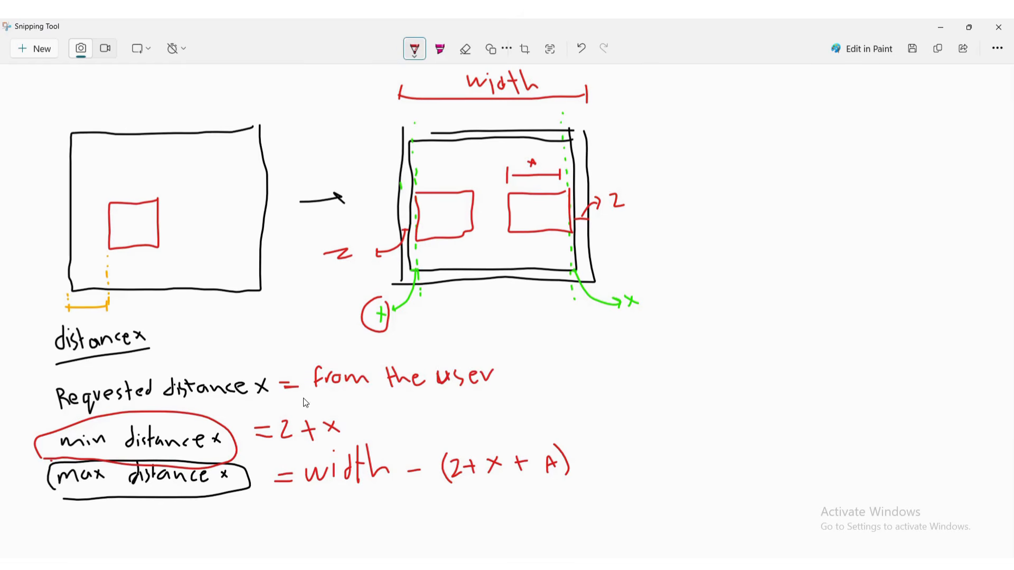
{"action": "left_click_drag", "start_coordinate": [304, 397], "coordinate": [513, 385]}
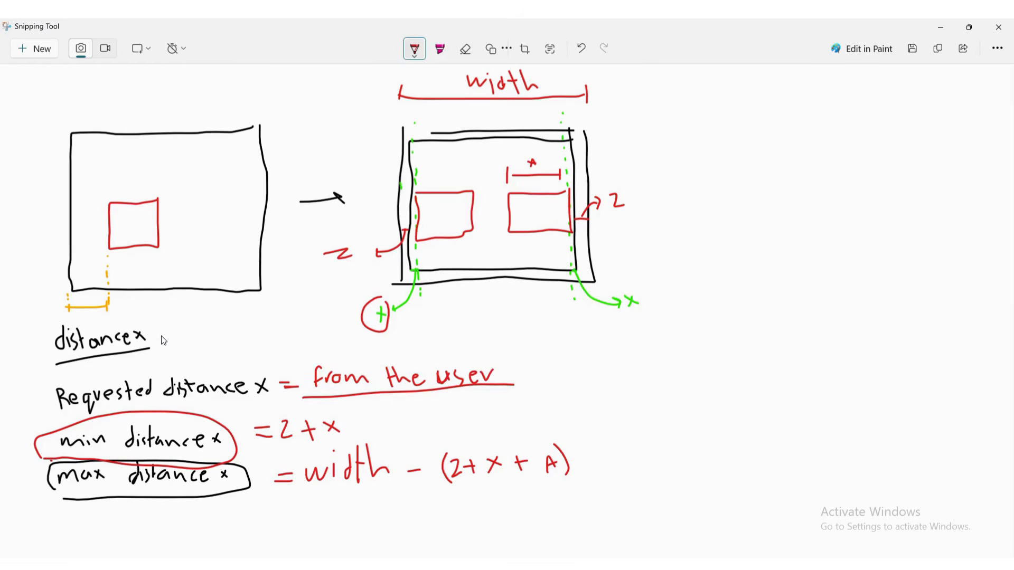
{"action": "left_click_drag", "start_coordinate": [159, 337], "coordinate": [176, 335]}
{"action": "left_click_drag", "start_coordinate": [168, 330], "coordinate": [169, 341]}
{"action": "mouse_move", "coordinate": [244, 300]}
{"action": "left_mouse_down"}
{"action": "mouse_move", "coordinate": [238, 318]}
{"action": "mouse_move", "coordinate": [199, 325]}
{"action": "mouse_move", "coordinate": [226, 344]}
{"action": "mouse_move", "coordinate": [263, 323]}
{"action": "left_mouse_up"}
{"action": "key", "text": "ctrl+z"}
{"action": "mouse_move", "coordinate": [248, 326]}
{"action": "left_mouse_down"}
{"action": "mouse_move", "coordinate": [264, 340]}
{"action": "mouse_move", "coordinate": [285, 338]}
{"action": "left_mouse_up"}
{"action": "mouse_move", "coordinate": [290, 328]}
{"action": "left_mouse_down"}
{"action": "mouse_move", "coordinate": [296, 337]}
{"action": "mouse_move", "coordinate": [266, 333]}
{"action": "mouse_move", "coordinate": [321, 337]}
{"action": "mouse_move", "coordinate": [324, 328]}
{"action": "mouse_move", "coordinate": [194, 351]}
{"action": "left_mouse_up"}
{"action": "key", "text": "ctrl+z"}
{"action": "key", "text": "ctrl+z"}
{"action": "key", "text": "ctrl+z"}
{"action": "key", "text": "ctrl+z"}
{"action": "key", "text": "ctrl+z"}
{"action": "key", "text": "ctrl+z"}
{"action": "key", "text": "ctrl+z"}
{"action": "key", "text": "ctrl+z"}
{"action": "key", "text": "ctrl+z"}
{"action": "key", "text": "ctrl+z"}
{"action": "key", "text": "ctrl+z"}
Highlight the DISTANCE X formula in Notepad and draw a red vertical divider to the right of the second panel.
{"action": "left_click", "coordinate": [569, 564]}
{"action": "left_click_drag", "start_coordinate": [276, 440], "coordinate": [425, 441]}
{"action": "left_click", "coordinate": [746, 385]}
{"action": "left_click_drag", "start_coordinate": [623, 104], "coordinate": [639, 528]}
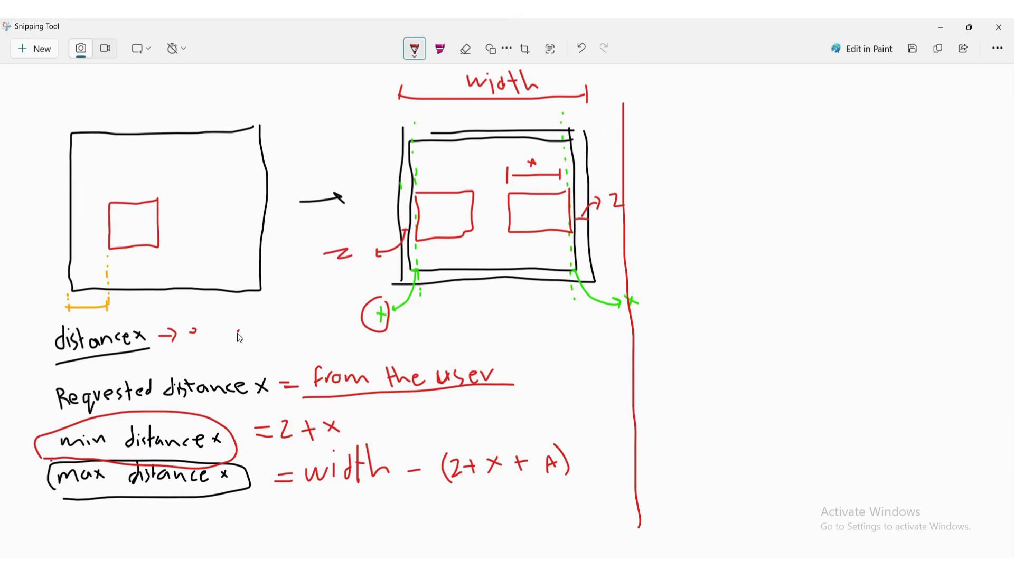
Write "Formula" after the arrow beside "distance x" and start an "IF (" statement to the right of the divider.
{"action": "key", "text": "ctrl+z"}
{"action": "mouse_move", "coordinate": [186, 323]}
{"action": "left_mouse_down"}
{"action": "mouse_move", "coordinate": [186, 342]}
{"action": "mouse_move", "coordinate": [259, 335]}
{"action": "left_mouse_up"}
{"action": "left_click_drag", "start_coordinate": [270, 323], "coordinate": [273, 334]}
{"action": "mouse_move", "coordinate": [645, 121]}
{"action": "left_mouse_down"}
{"action": "mouse_move", "coordinate": [661, 117]}
{"action": "mouse_move", "coordinate": [651, 154]}
{"action": "left_mouse_up"}
{"action": "mouse_move", "coordinate": [639, 154]}
{"action": "left_mouse_down"}
{"action": "mouse_move", "coordinate": [660, 151]}
{"action": "mouse_move", "coordinate": [675, 114]}
{"action": "mouse_move", "coordinate": [690, 156]}
{"action": "mouse_move", "coordinate": [715, 151]}
{"action": "left_mouse_up"}
{"action": "left_click_drag", "start_coordinate": [721, 136], "coordinate": [737, 152]}
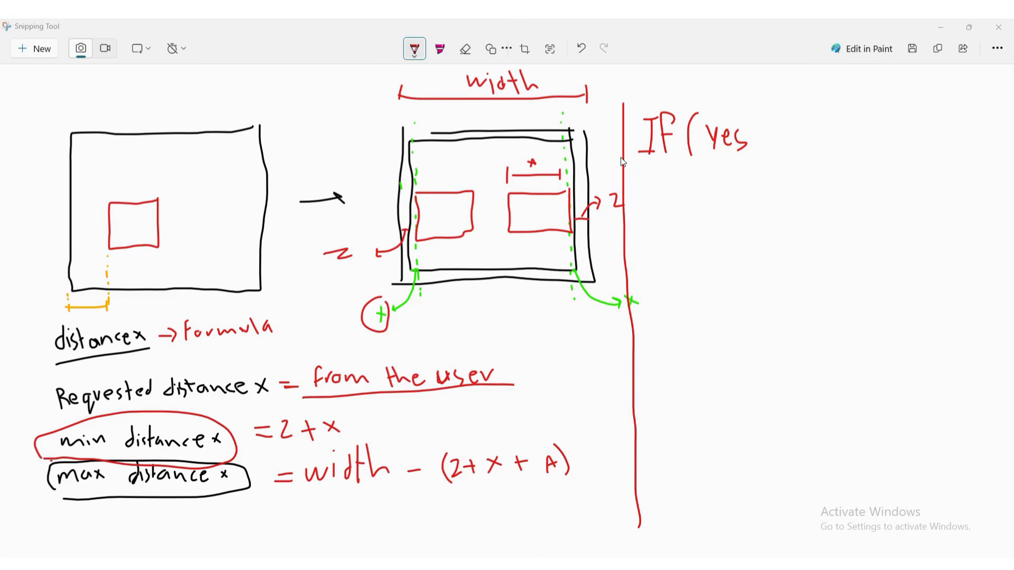
{"action": "left_click", "coordinate": [741, 178]}
{"action": "key", "text": "ctrl+z"}
{"action": "key", "text": "ctrl+z"}
{"action": "key", "text": "ctrl+z"}
{"action": "key", "text": "ctrl+z"}
{"action": "key", "text": "ctrl+z"}
Write "condition" after "IF (" and highlight the formula's AND(...) condition in Notepad.
{"action": "mouse_move", "coordinate": [717, 134]}
{"action": "left_mouse_down"}
{"action": "mouse_move", "coordinate": [719, 147]}
{"action": "mouse_move", "coordinate": [727, 138]}
{"action": "mouse_move", "coordinate": [759, 146]}
{"action": "left_mouse_up"}
{"action": "left_click_drag", "start_coordinate": [763, 137], "coordinate": [772, 147]}
{"action": "left_click_drag", "start_coordinate": [766, 136], "coordinate": [821, 144]}
{"action": "left_click", "coordinate": [681, 564]}
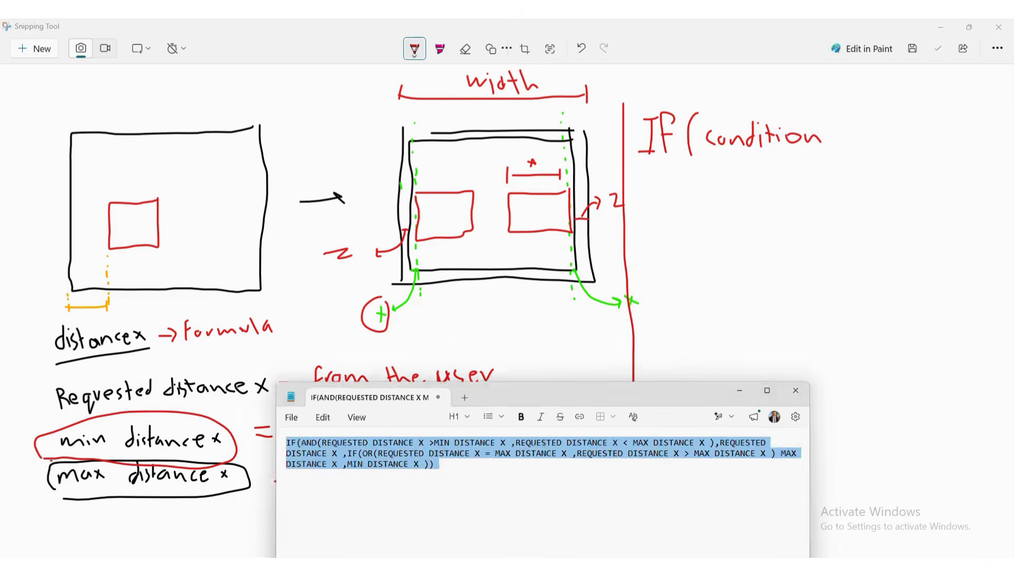
{"action": "left_click", "coordinate": [436, 461]}
{"action": "left_click_drag", "start_coordinate": [293, 439], "coordinate": [721, 432]}
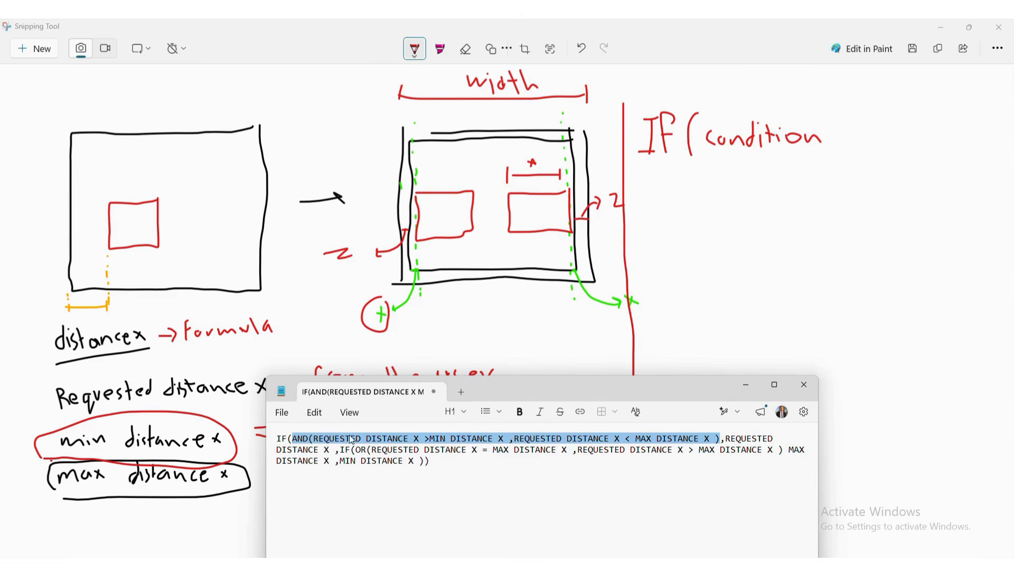
{"action": "left_click", "coordinate": [745, 385]}
Add an "IF True" branch leading to "From the user" under the condition, checking REQUESTED DISTANCE X in the Notepad formula.
{"action": "mouse_move", "coordinate": [729, 157]}
{"action": "left_mouse_down"}
{"action": "mouse_move", "coordinate": [739, 188]}
{"action": "mouse_move", "coordinate": [757, 197]}
{"action": "mouse_move", "coordinate": [797, 178]}
{"action": "left_mouse_up"}
{"action": "mouse_move", "coordinate": [789, 179]}
{"action": "left_mouse_down"}
{"action": "mouse_move", "coordinate": [790, 198]}
{"action": "mouse_move", "coordinate": [808, 188]}
{"action": "mouse_move", "coordinate": [825, 196]}
{"action": "mouse_move", "coordinate": [808, 196]}
{"action": "mouse_move", "coordinate": [812, 238]}
{"action": "left_mouse_up"}
{"action": "key", "text": "alt+Tab"}
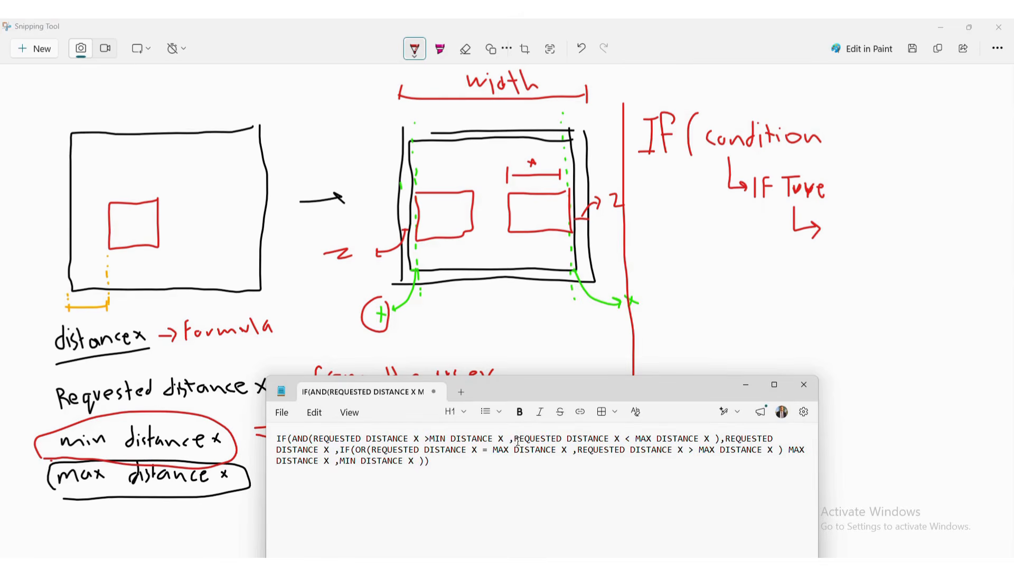
{"action": "left_click_drag", "start_coordinate": [515, 440], "coordinate": [622, 438]}
{"action": "left_click", "coordinate": [746, 387]}
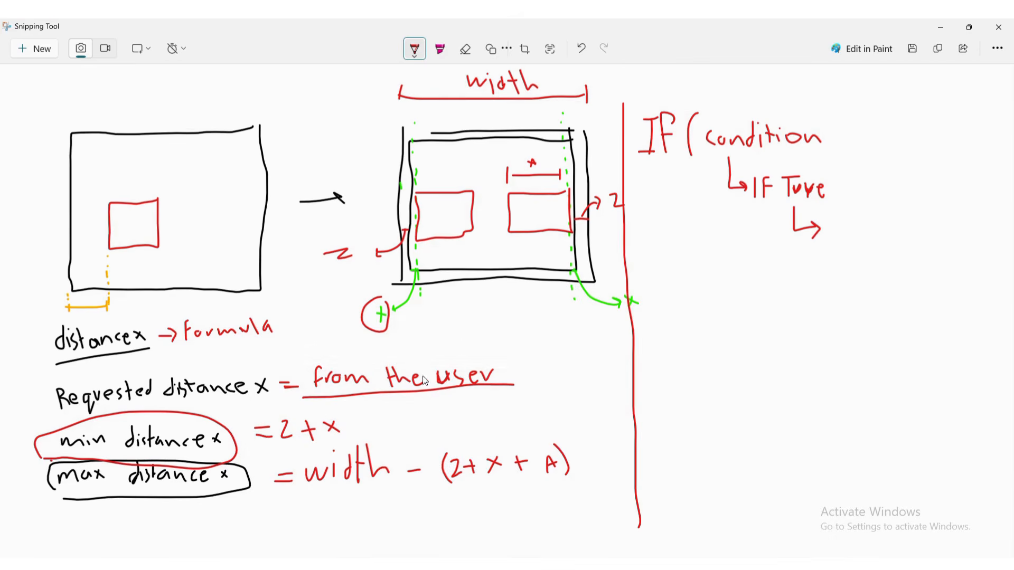
{"action": "mouse_move", "coordinate": [838, 241]}
{"action": "left_mouse_down"}
{"action": "mouse_move", "coordinate": [845, 212]}
{"action": "mouse_move", "coordinate": [867, 237]}
{"action": "mouse_move", "coordinate": [958, 214]}
{"action": "mouse_move", "coordinate": [981, 222]}
{"action": "left_mouse_up"}
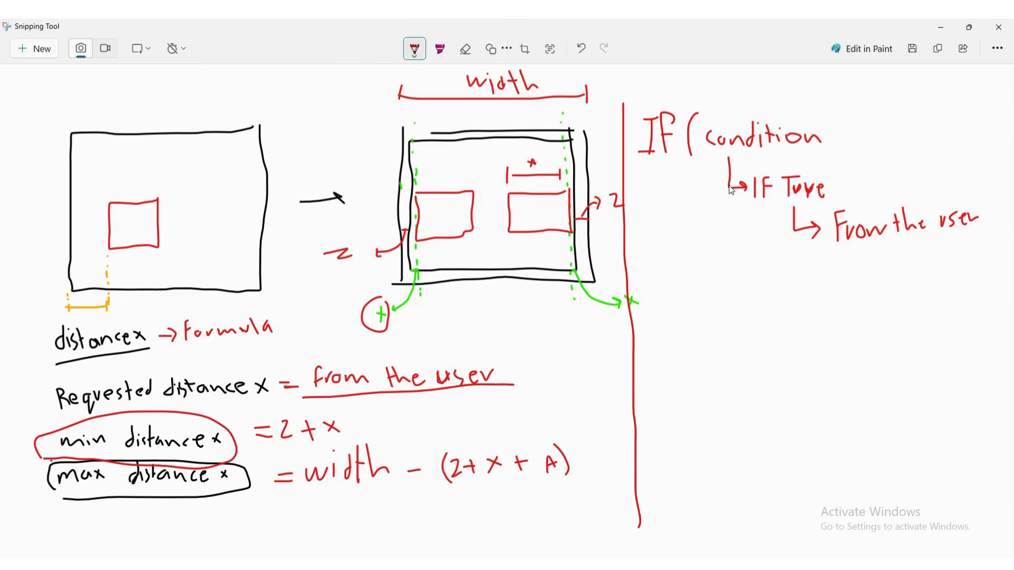
Add an "IF False" branch with a sub-arrow under the condition, checking the formula's REQUESTED DISTANCE X true result in Notepad.
{"action": "left_click_drag", "start_coordinate": [729, 185], "coordinate": [742, 312]}
{"action": "key", "text": "alt+Tab"}
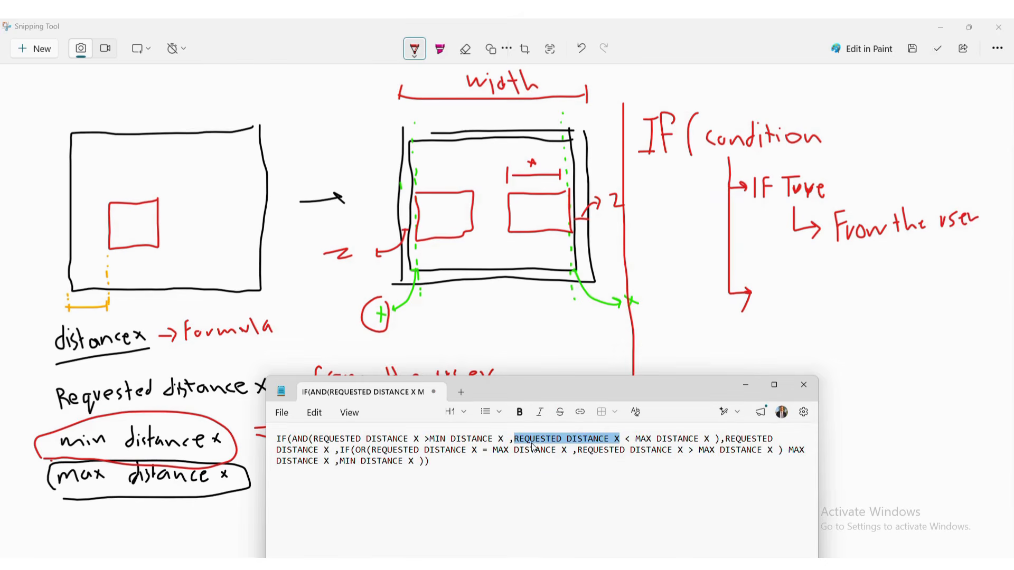
{"action": "left_click_drag", "start_coordinate": [726, 439], "coordinate": [329, 452]}
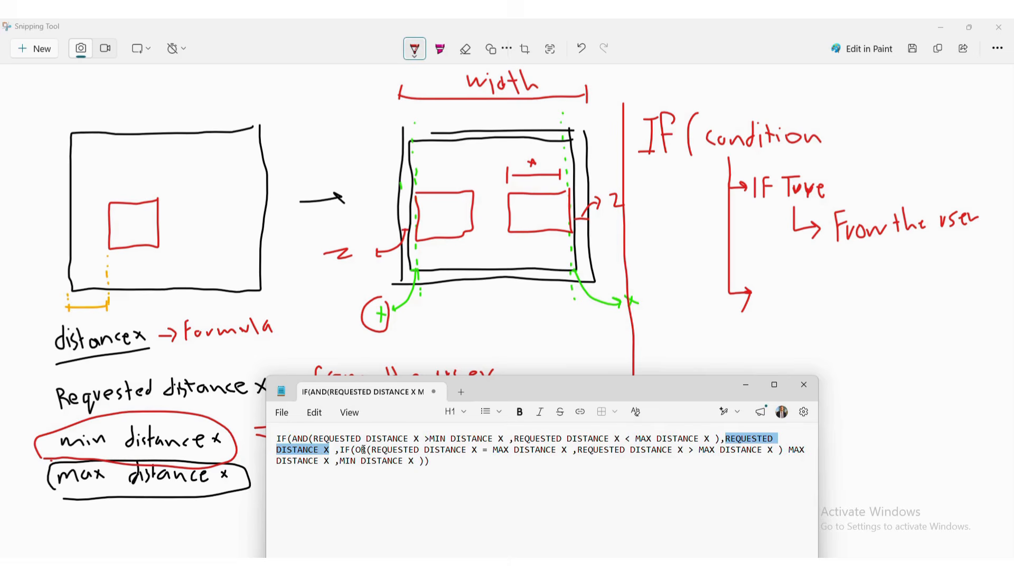
{"action": "key", "text": "alt+Tab"}
{"action": "mouse_move", "coordinate": [761, 281]}
{"action": "left_mouse_down"}
{"action": "mouse_move", "coordinate": [761, 295]}
{"action": "mouse_move", "coordinate": [800, 275]}
{"action": "left_mouse_up"}
{"action": "left_click_drag", "start_coordinate": [792, 287], "coordinate": [819, 292]}
{"action": "mouse_move", "coordinate": [826, 282]}
{"action": "left_mouse_down"}
{"action": "mouse_move", "coordinate": [839, 292]}
{"action": "mouse_move", "coordinate": [809, 340]}
{"action": "left_mouse_up"}
{"action": "key", "text": "alt+Tab"}
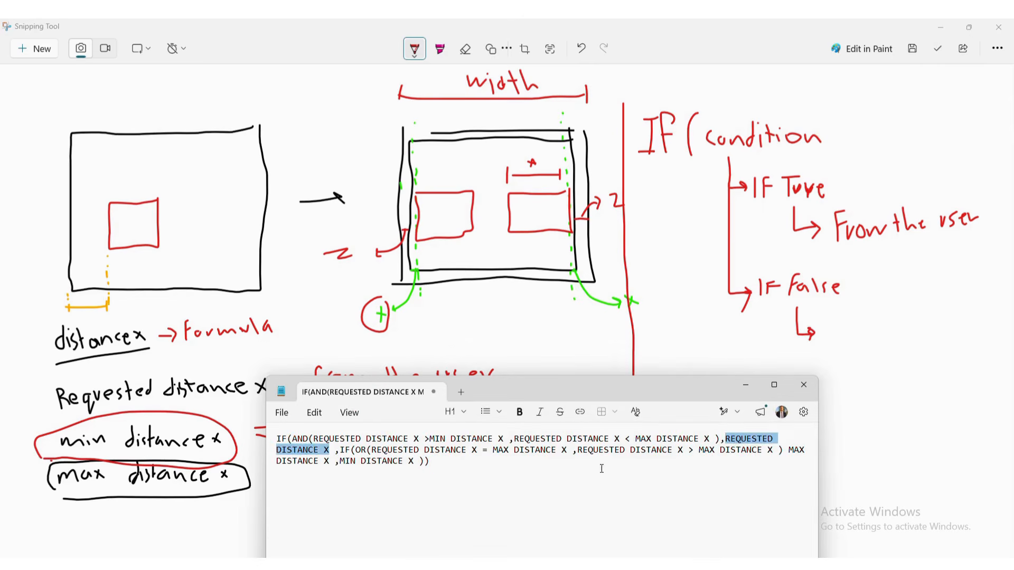
{"action": "left_click", "coordinate": [603, 469]}
{"action": "left_click", "coordinate": [438, 49]}
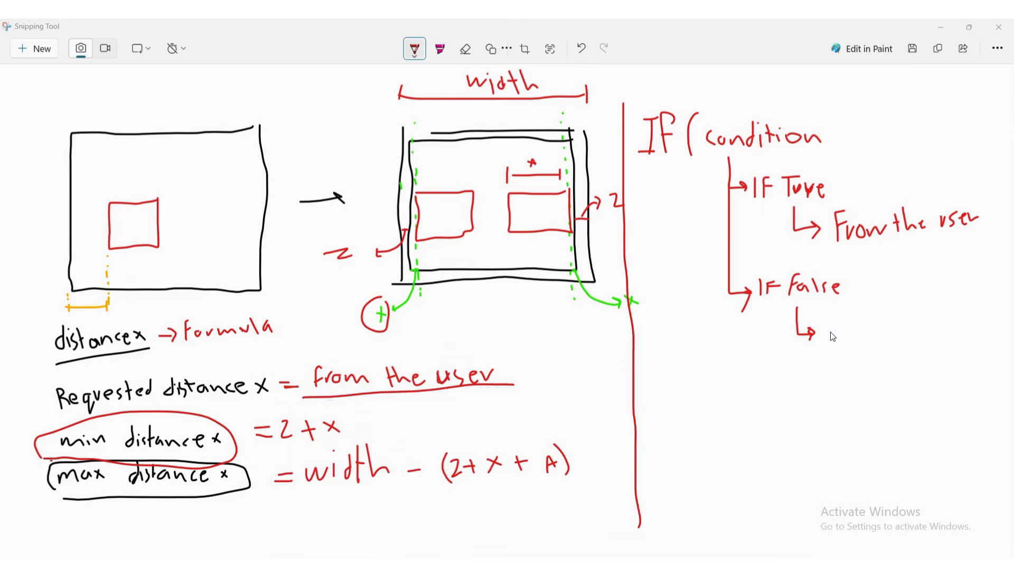
Write "more max" beside the first arrow under "IF False" and add a second arrow below it.
{"action": "left_click", "coordinate": [799, 335]}
{"action": "left_click_drag", "start_coordinate": [797, 373], "coordinate": [804, 391]}
{"action": "mouse_move", "coordinate": [825, 340]}
{"action": "left_mouse_down"}
{"action": "mouse_move", "coordinate": [827, 329]}
{"action": "mouse_move", "coordinate": [843, 340]}
{"action": "mouse_move", "coordinate": [928, 336]}
{"action": "mouse_move", "coordinate": [944, 345]}
{"action": "left_mouse_up"}
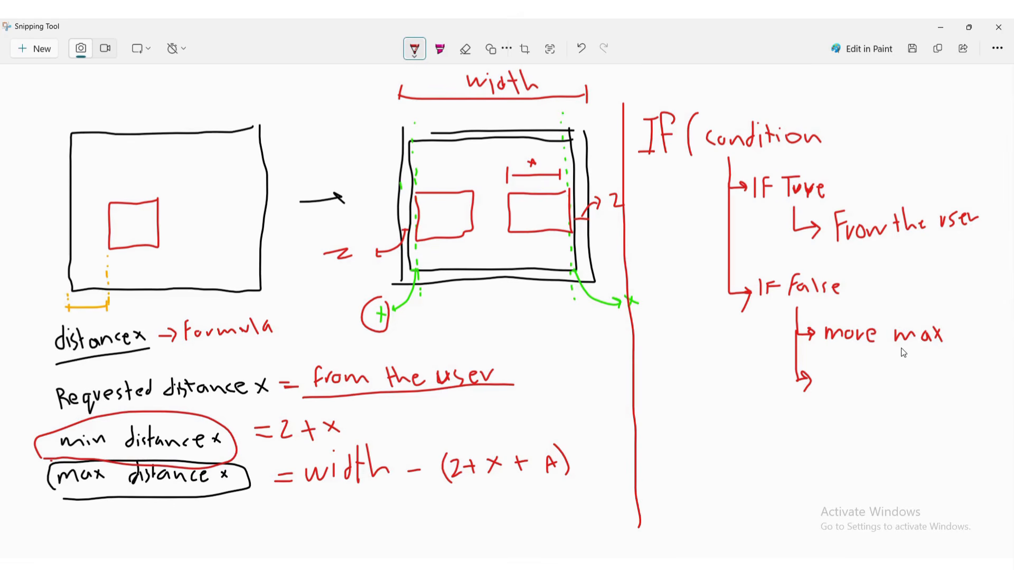
Underline "max" and "max distance x", box "from the user", and add an arrow from "max" to "max distance".
{"action": "left_click_drag", "start_coordinate": [689, 319], "coordinate": [682, 325]}
{"action": "left_click_drag", "start_coordinate": [894, 344], "coordinate": [951, 343]}
{"action": "left_click_drag", "start_coordinate": [51, 509], "coordinate": [202, 509]}
{"action": "left_click_drag", "start_coordinate": [908, 353], "coordinate": [930, 387]}
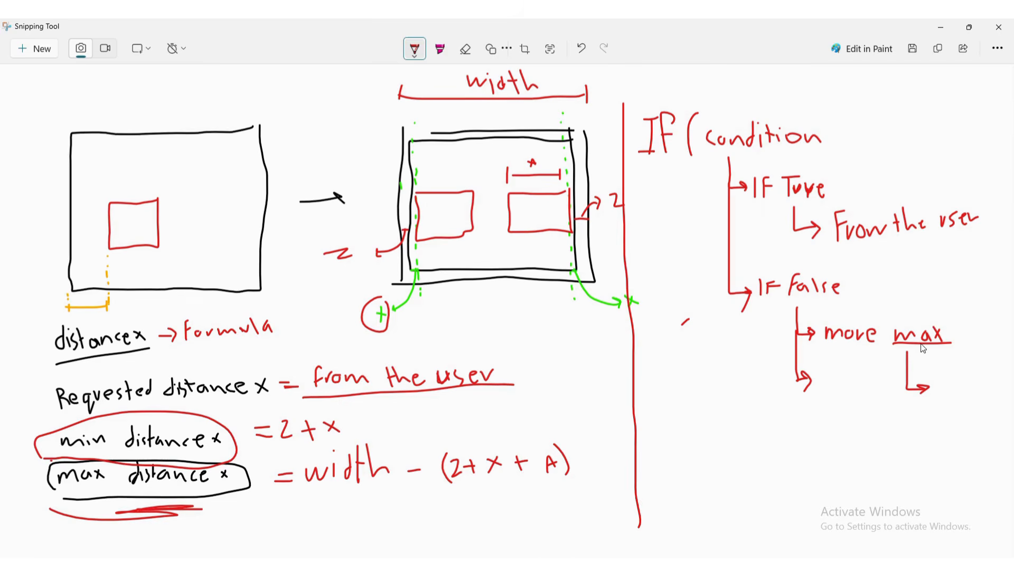
{"action": "mouse_move", "coordinate": [316, 397]}
{"action": "left_mouse_down"}
{"action": "mouse_move", "coordinate": [308, 358]}
{"action": "mouse_move", "coordinate": [517, 389]}
{"action": "left_mouse_up"}
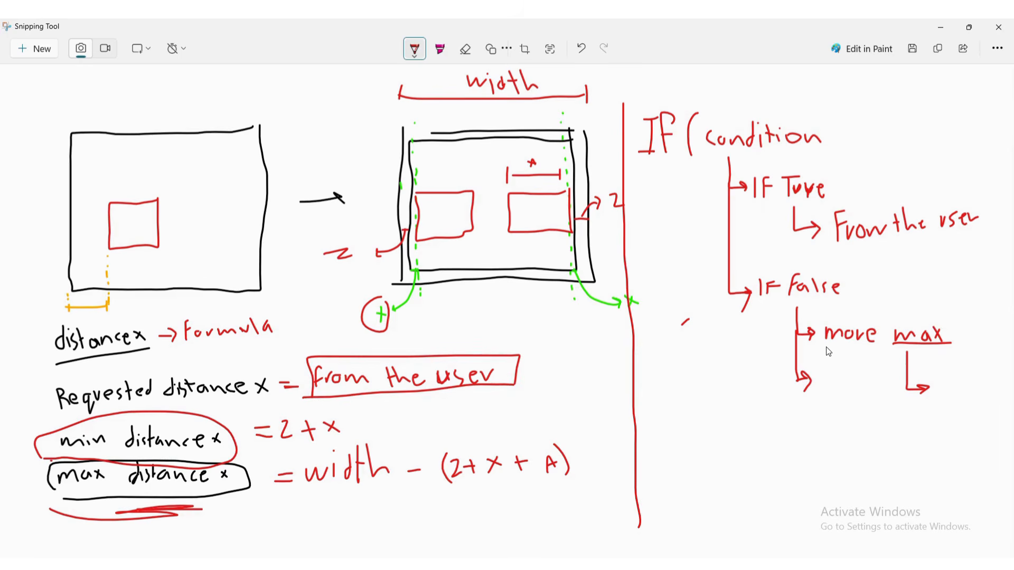
{"action": "left_click_drag", "start_coordinate": [942, 389], "coordinate": [990, 390]}
{"action": "mouse_move", "coordinate": [990, 379]}
{"action": "left_mouse_down"}
{"action": "mouse_move", "coordinate": [959, 400]}
{"action": "mouse_move", "coordinate": [1008, 407]}
{"action": "left_mouse_up"}
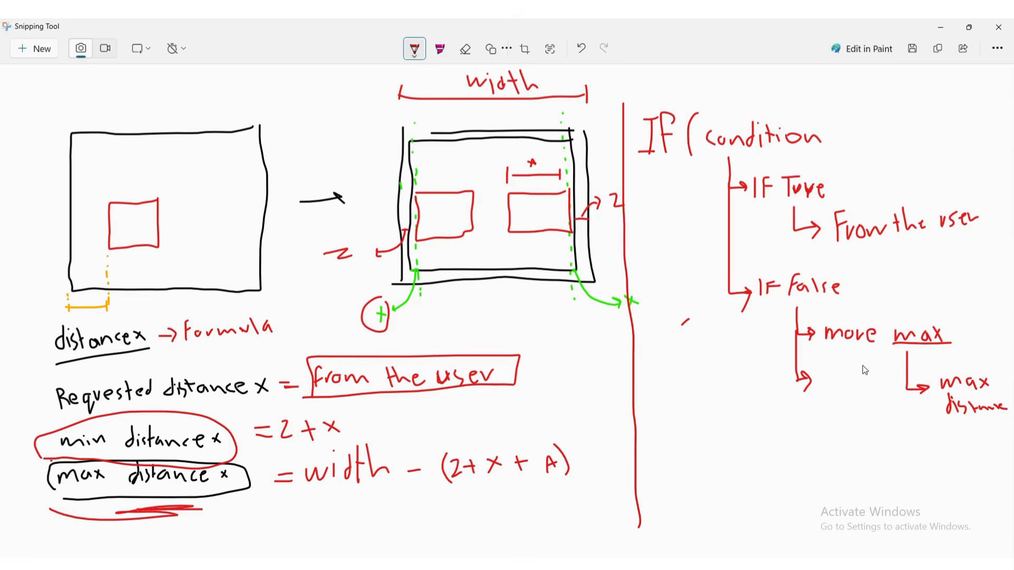
Add a "Less than min" branch leading to "min distance" under "IF False", marking "from the user", "min distance x" and its 2 + x expression.
{"action": "mouse_move", "coordinate": [824, 366]}
{"action": "left_mouse_down"}
{"action": "mouse_move", "coordinate": [840, 388]}
{"action": "mouse_move", "coordinate": [854, 378]}
{"action": "mouse_move", "coordinate": [871, 390]}
{"action": "mouse_move", "coordinate": [836, 406]}
{"action": "mouse_move", "coordinate": [862, 411]}
{"action": "mouse_move", "coordinate": [847, 453]}
{"action": "mouse_move", "coordinate": [886, 470]}
{"action": "mouse_move", "coordinate": [884, 478]}
{"action": "left_mouse_up"}
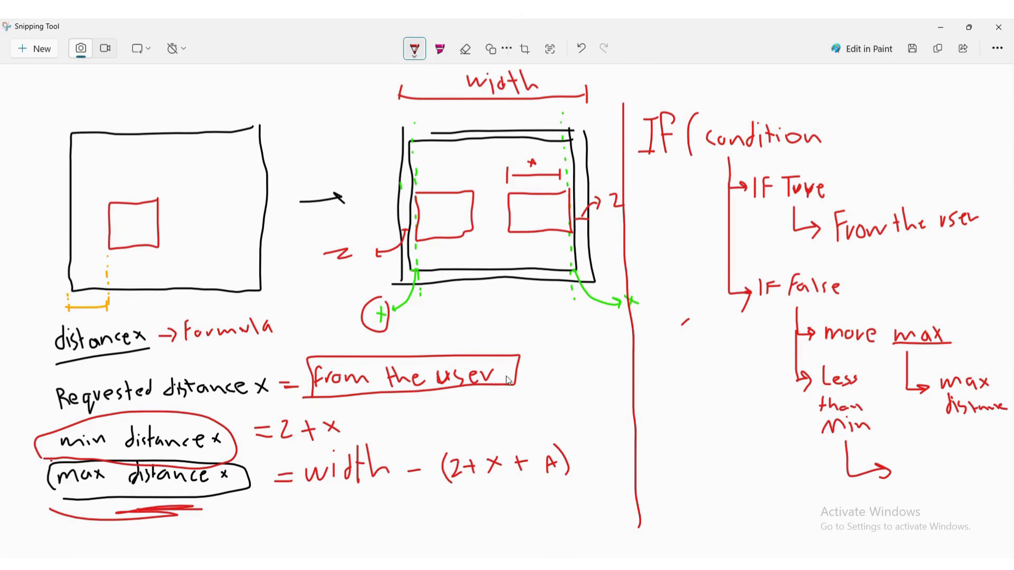
{"action": "mouse_move", "coordinate": [316, 387]}
{"action": "left_mouse_down"}
{"action": "mouse_move", "coordinate": [444, 397]}
{"action": "mouse_move", "coordinate": [511, 365]}
{"action": "left_mouse_up"}
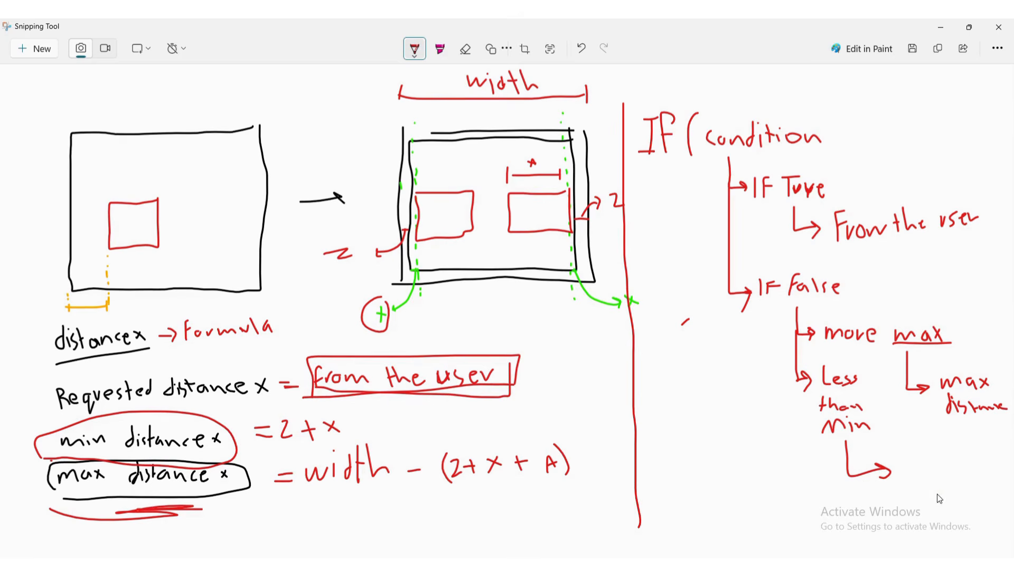
{"action": "mouse_move", "coordinate": [907, 473]}
{"action": "left_mouse_down"}
{"action": "mouse_move", "coordinate": [928, 466]}
{"action": "mouse_move", "coordinate": [948, 475]}
{"action": "mouse_move", "coordinate": [918, 498]}
{"action": "left_mouse_up"}
{"action": "mouse_move", "coordinate": [924, 489]}
{"action": "left_mouse_down"}
{"action": "mouse_move", "coordinate": [925, 497]}
{"action": "mouse_move", "coordinate": [944, 488]}
{"action": "mouse_move", "coordinate": [976, 497]}
{"action": "left_mouse_up"}
{"action": "mouse_move", "coordinate": [178, 417]}
{"action": "left_mouse_down"}
{"action": "mouse_move", "coordinate": [60, 456]}
{"action": "mouse_move", "coordinate": [77, 453]}
{"action": "left_mouse_up"}
{"action": "left_click_drag", "start_coordinate": [267, 454], "coordinate": [264, 423]}
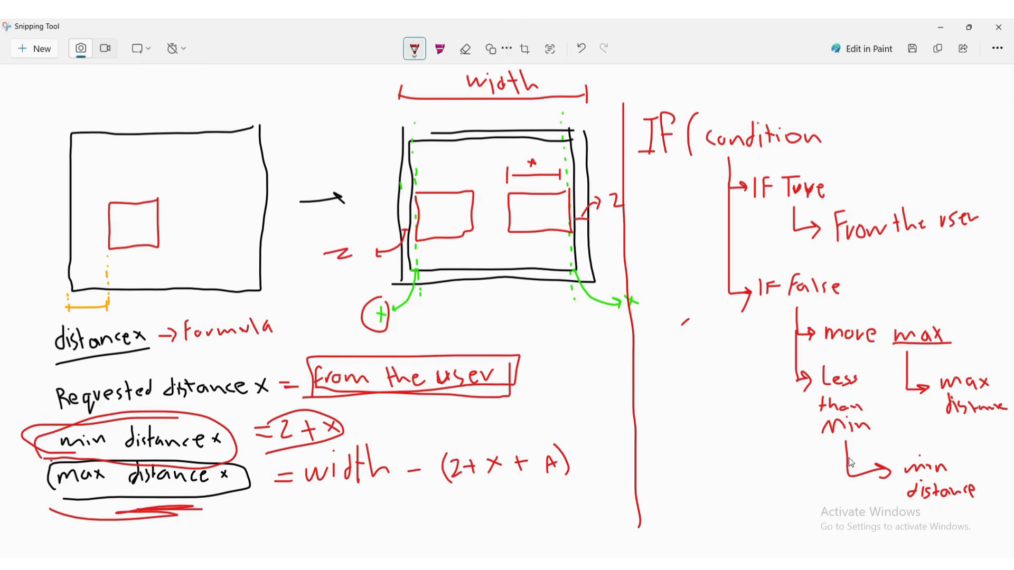
{"action": "left_click_drag", "start_coordinate": [972, 451], "coordinate": [990, 506]}
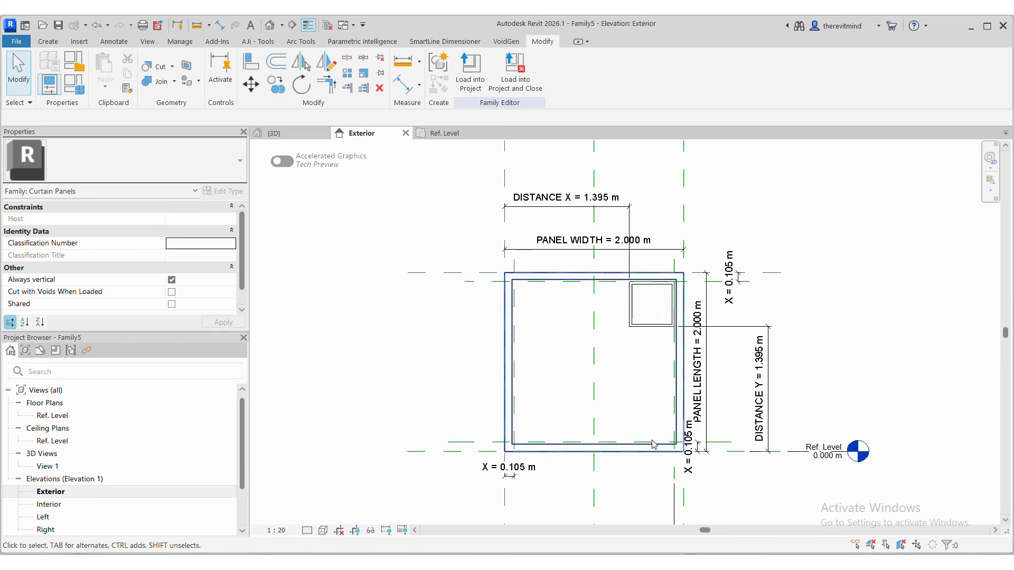
Switch to the annotated facade sketch in Snipping Tool and outline the Type 1 label and its panel in green.
{"action": "mouse_move", "coordinate": [681, 564]}
{"action": "left_click", "coordinate": [582, 517]}
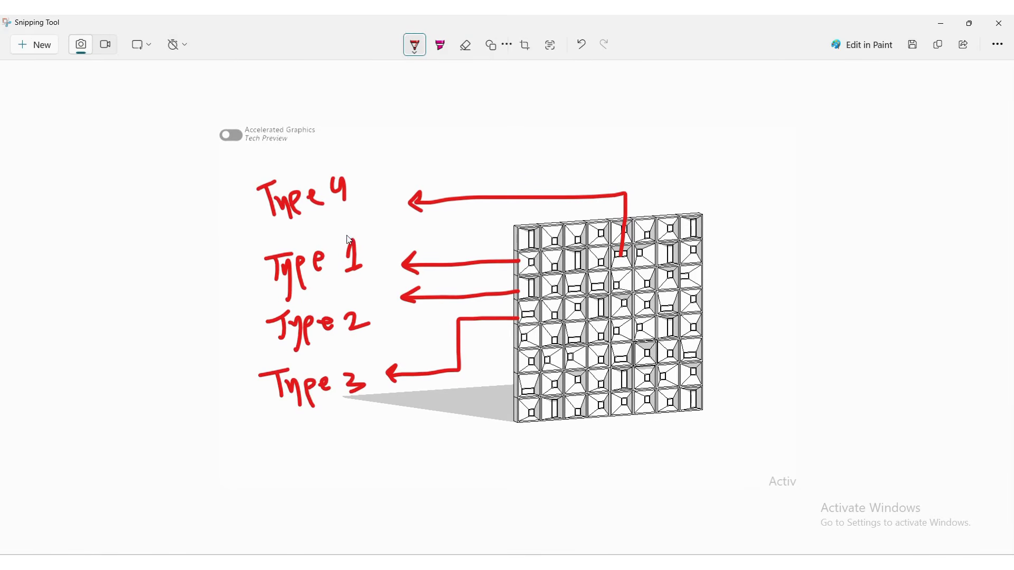
{"action": "left_click", "coordinate": [416, 46]}
{"action": "left_click", "coordinate": [697, 104]}
{"action": "left_click_drag", "start_coordinate": [755, 105], "coordinate": [776, 98]}
{"action": "left_click", "coordinate": [416, 47]}
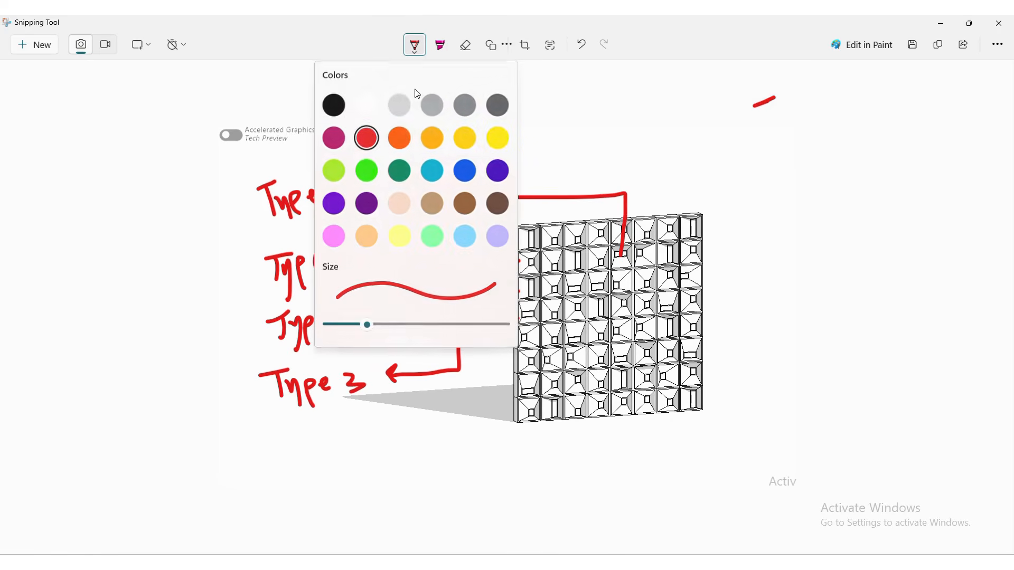
{"action": "left_click", "coordinate": [368, 164]}
{"action": "mouse_move", "coordinate": [249, 237]}
{"action": "left_mouse_down"}
{"action": "mouse_move", "coordinate": [448, 230]}
{"action": "mouse_move", "coordinate": [474, 239]}
{"action": "left_mouse_up"}
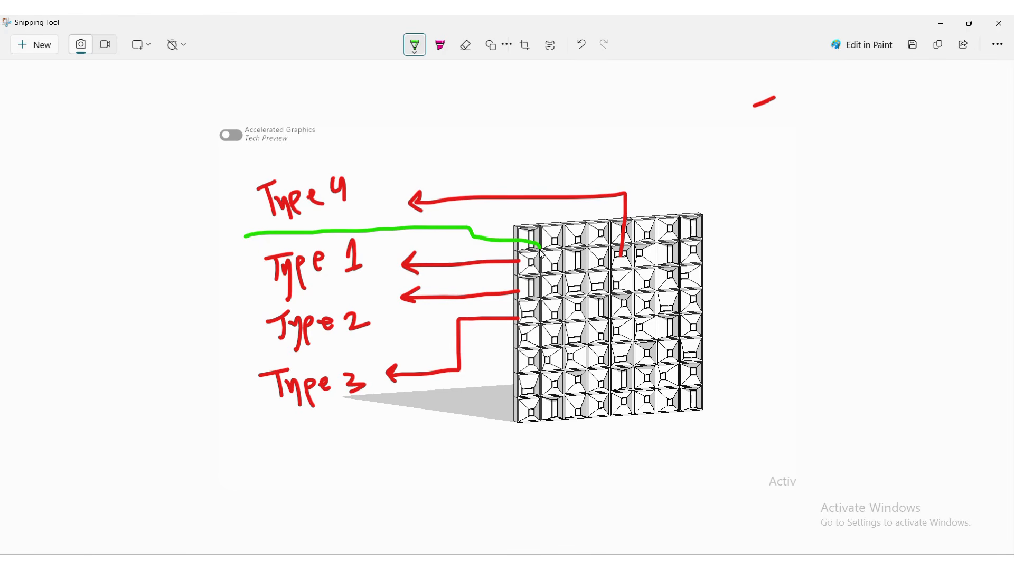
{"action": "mouse_move", "coordinate": [540, 249]}
{"action": "left_mouse_down"}
{"action": "mouse_move", "coordinate": [538, 274]}
{"action": "mouse_move", "coordinate": [278, 292]}
{"action": "mouse_move", "coordinate": [242, 244]}
{"action": "left_mouse_up"}
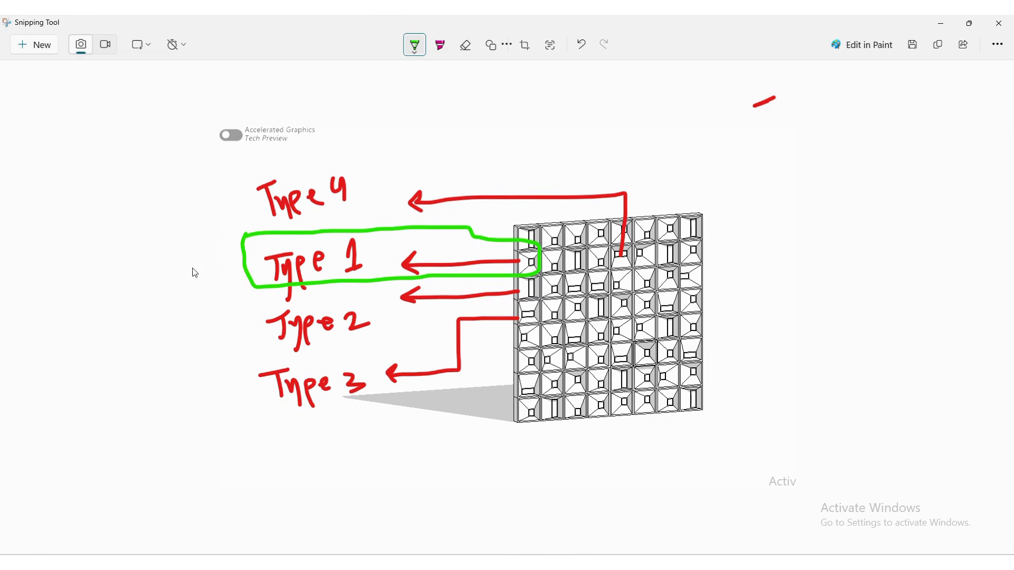
Point a green arrow at Type 1, outline the Type 2 label with its panel, and point another arrow at it.
{"action": "mouse_move", "coordinate": [192, 269]}
{"action": "left_mouse_down"}
{"action": "mouse_move", "coordinate": [225, 259]}
{"action": "mouse_move", "coordinate": [217, 267]}
{"action": "left_mouse_up"}
{"action": "left_click_drag", "start_coordinate": [544, 305], "coordinate": [271, 351]}
{"action": "mouse_move", "coordinate": [263, 305]}
{"action": "left_mouse_down"}
{"action": "mouse_move", "coordinate": [485, 286]}
{"action": "mouse_move", "coordinate": [543, 298]}
{"action": "left_mouse_up"}
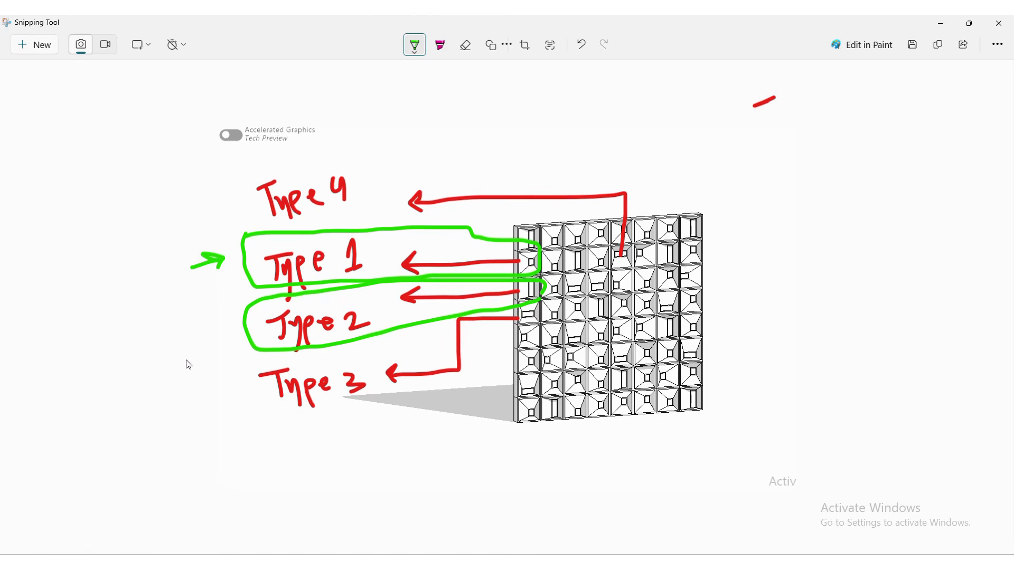
{"action": "left_click_drag", "start_coordinate": [192, 357], "coordinate": [228, 352]}
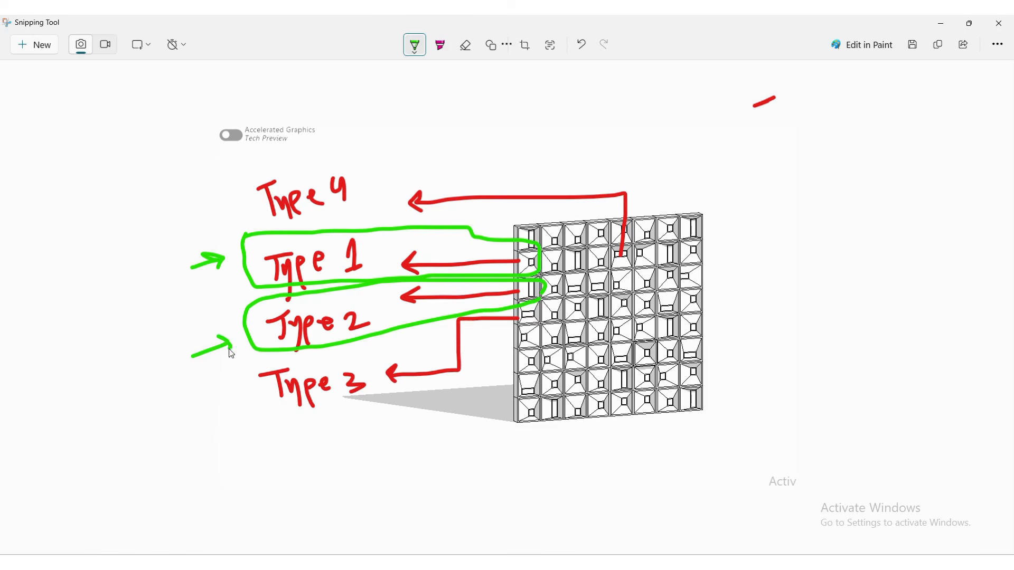
Switch back to Revit and create a new family type named PANEL TYPE 1.
{"action": "left_click", "coordinate": [940, 24]}
{"action": "left_click", "coordinate": [77, 86]}
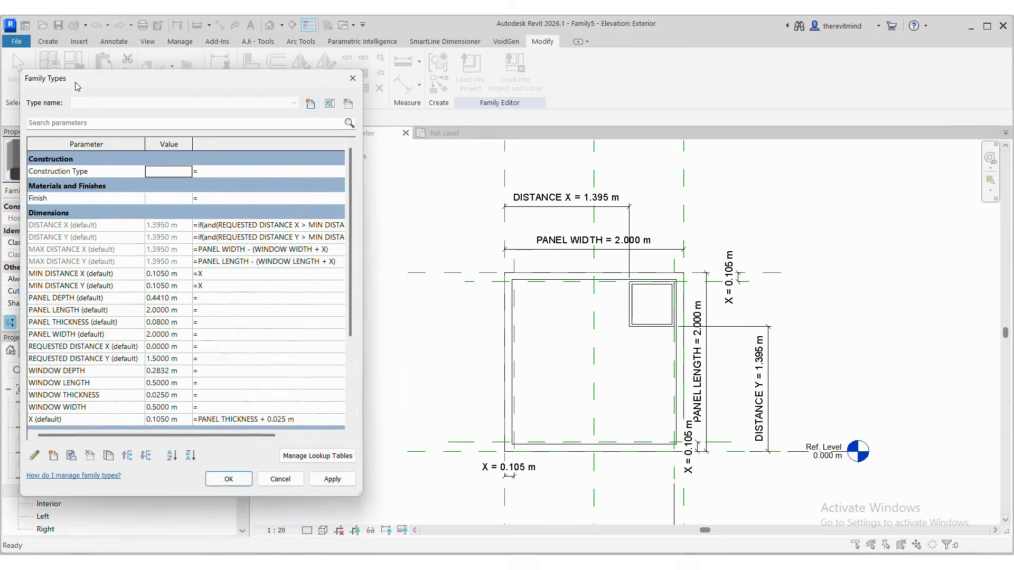
{"action": "left_click", "coordinate": [323, 105]}
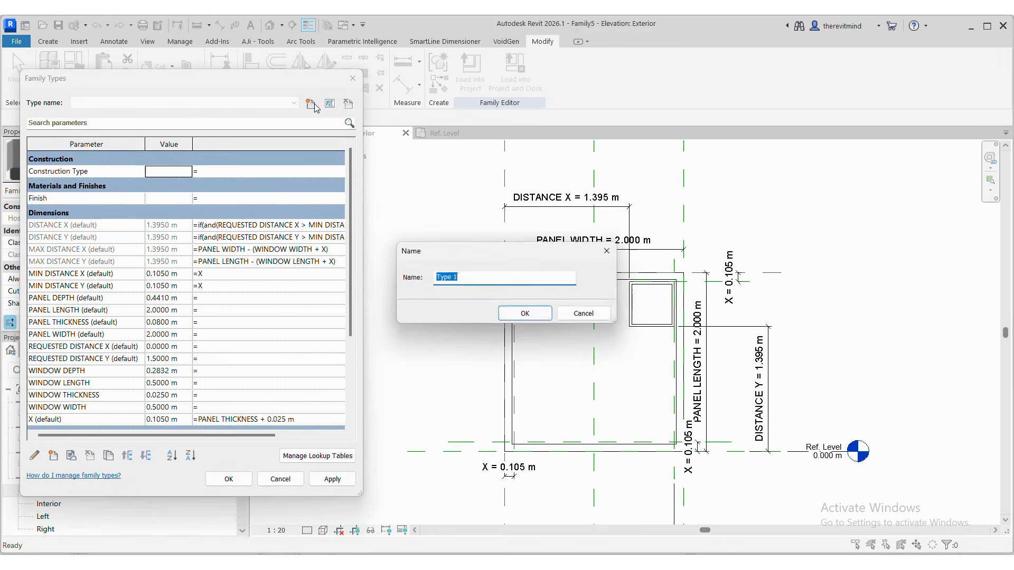
{"action": "type", "text": "WIN"}
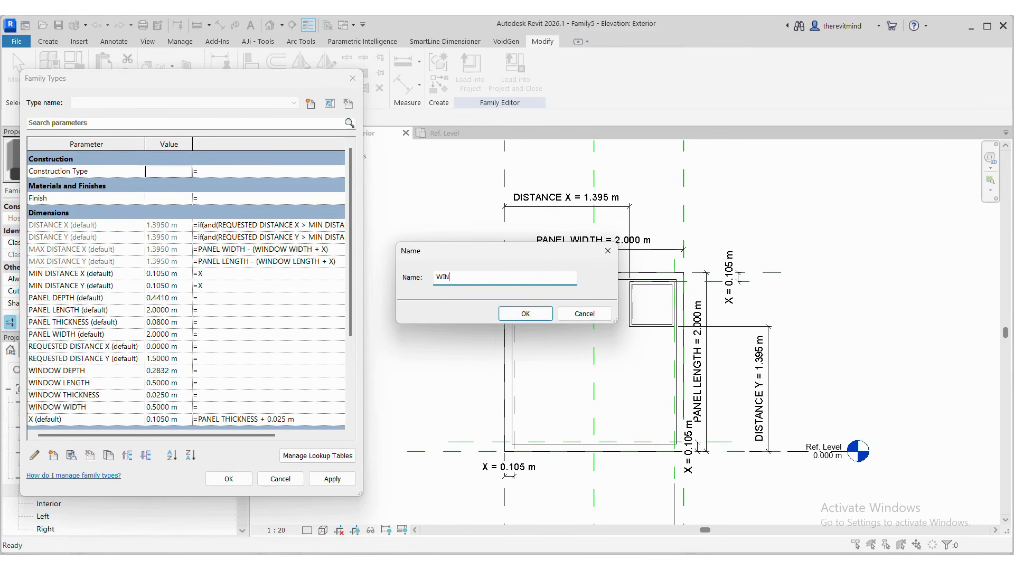
{"action": "key", "text": "BackSpace"}
{"action": "key", "text": "BackSpace"}
{"action": "key", "text": "BackSpace"}
{"action": "key", "text": "BackSpace"}
{"action": "key", "text": "BackSpace"}
{"action": "type", "text": "PANE"}
{"action": "key", "text": "Return"}
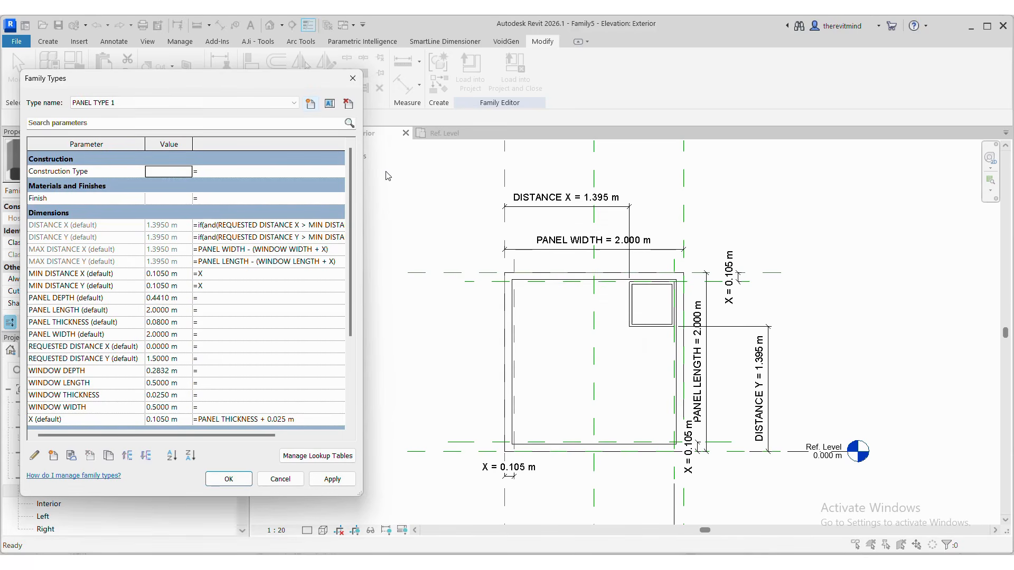
Create a second family type named PANEL TYPE 2 and check its window shape against the annotated facade sketch.
{"action": "left_click", "coordinate": [310, 104]}
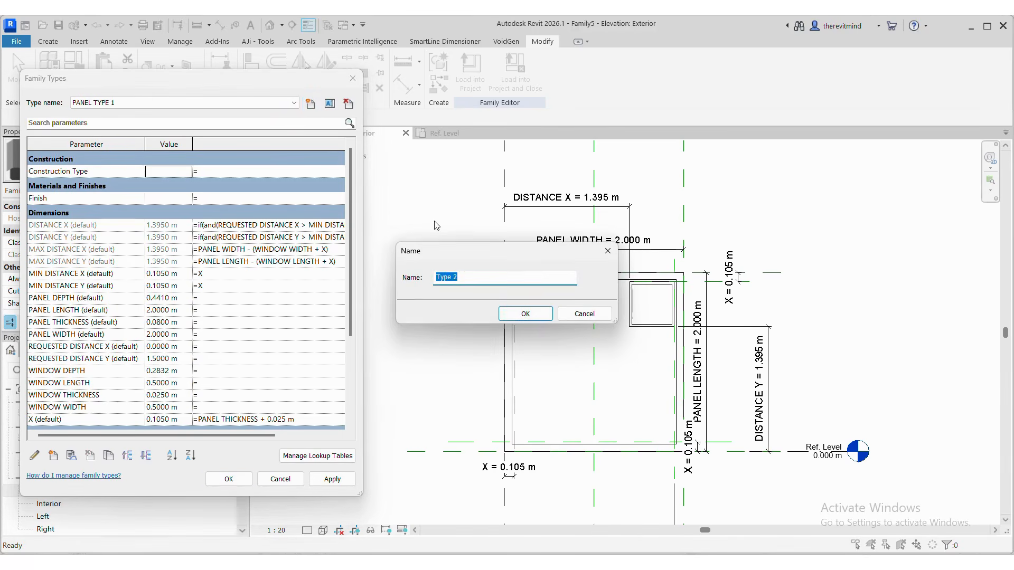
{"action": "type", "text": "PANEL TYPE 2"}
{"action": "left_click", "coordinate": [526, 314]}
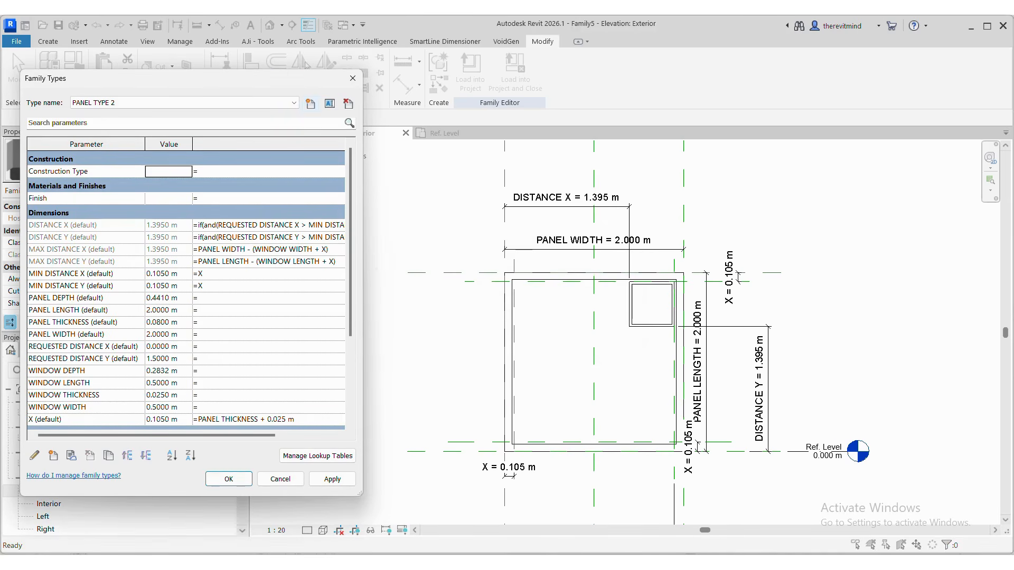
{"action": "mouse_move", "coordinate": [676, 563]}
{"action": "left_click", "coordinate": [573, 507]}
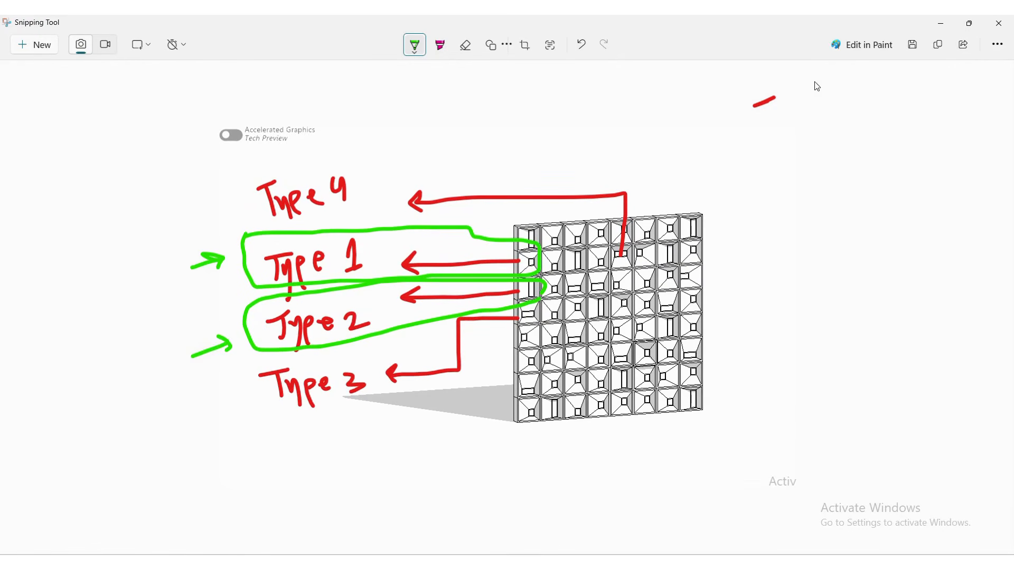
{"action": "left_click", "coordinate": [941, 24]}
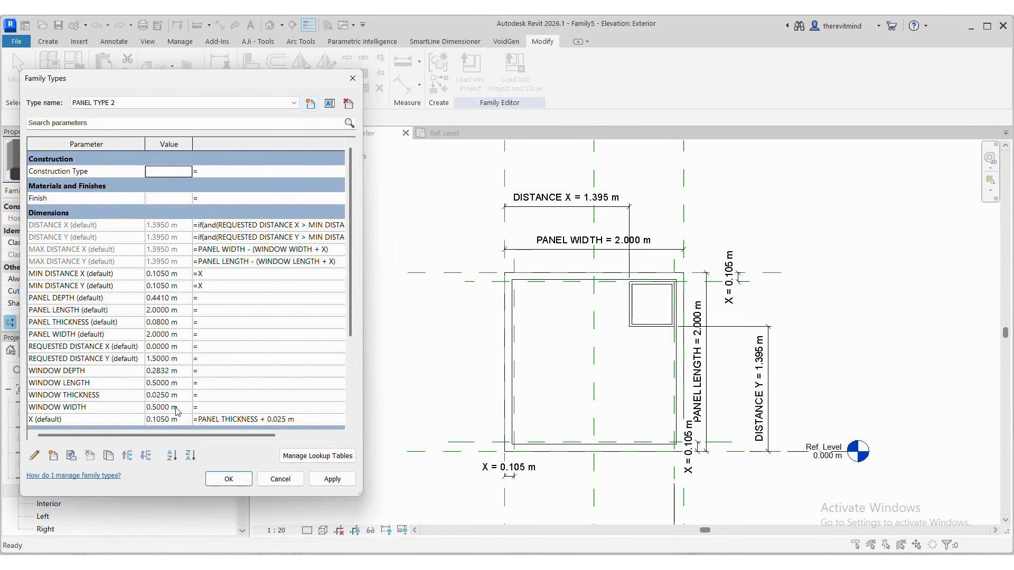
Set REQUESTED DISTANCE Y to 0.5 m for PANEL TYPE 2 and apply it.
{"action": "left_click", "coordinate": [169, 383]}
{"action": "left_click_drag", "start_coordinate": [170, 382], "coordinate": [153, 385]}
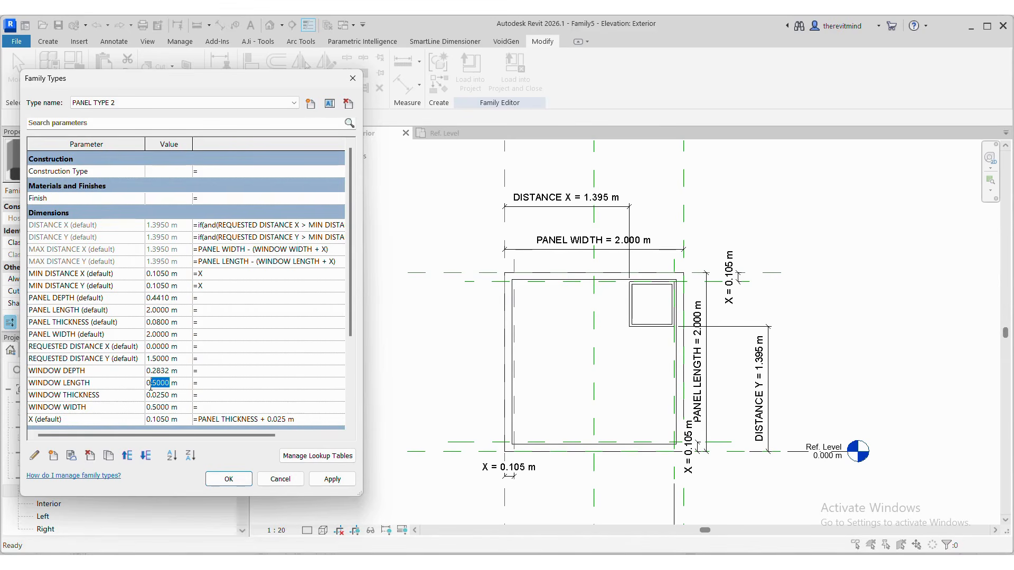
{"action": "left_click", "coordinate": [158, 346]}
{"action": "left_click", "coordinate": [162, 321]}
{"action": "left_click", "coordinate": [162, 292]}
{"action": "left_click", "coordinate": [164, 359]}
{"action": "left_click", "coordinate": [164, 360]}
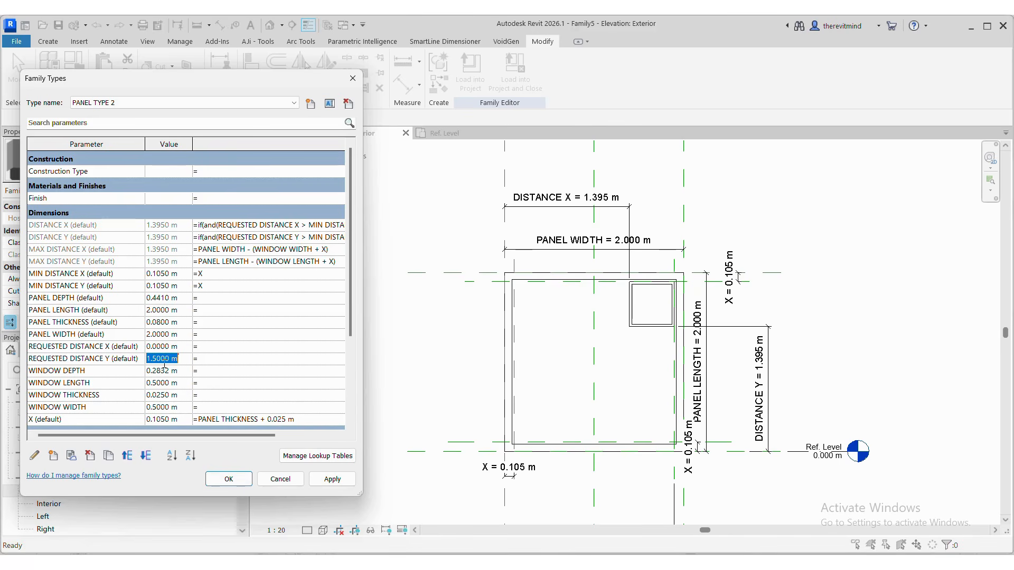
{"action": "key", "text": "BackSpace"}
{"action": "type", "text": "0.5"}
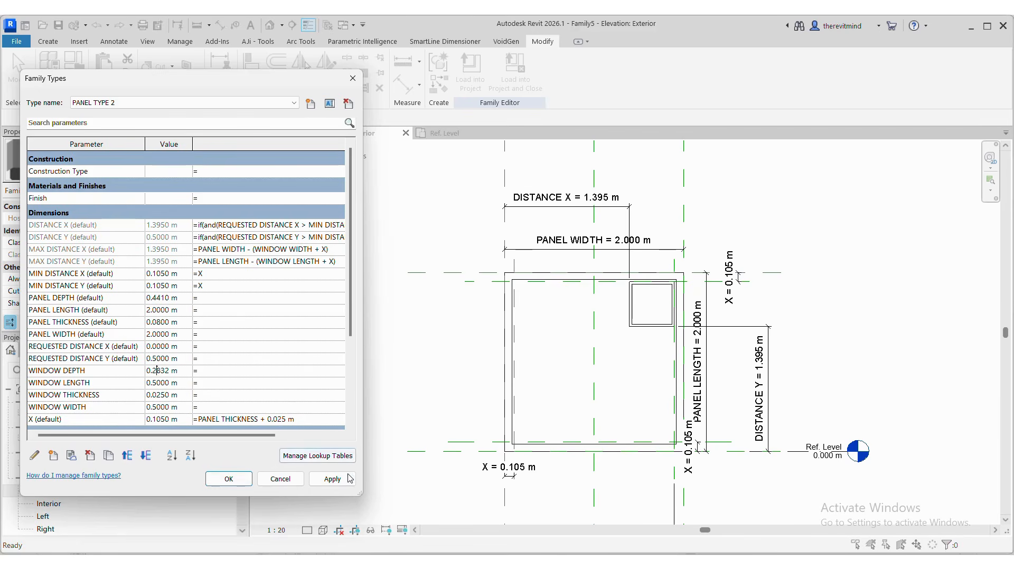
{"action": "left_click", "coordinate": [344, 479]}
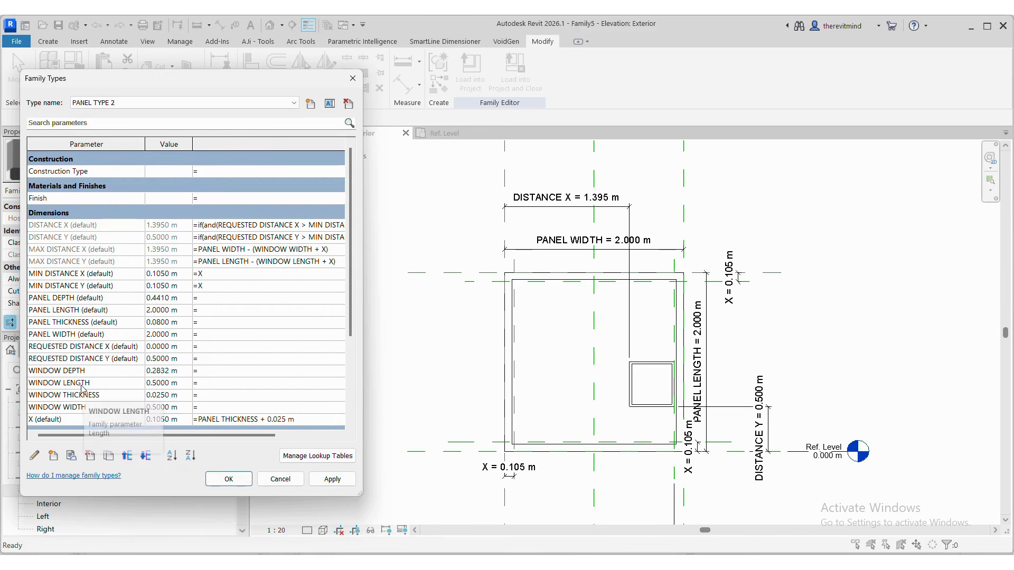
Set PANEL TYPE 2's WINDOW LENGTH to 1 m, apply it and accept the family type settings.
{"action": "left_click", "coordinate": [168, 407]}
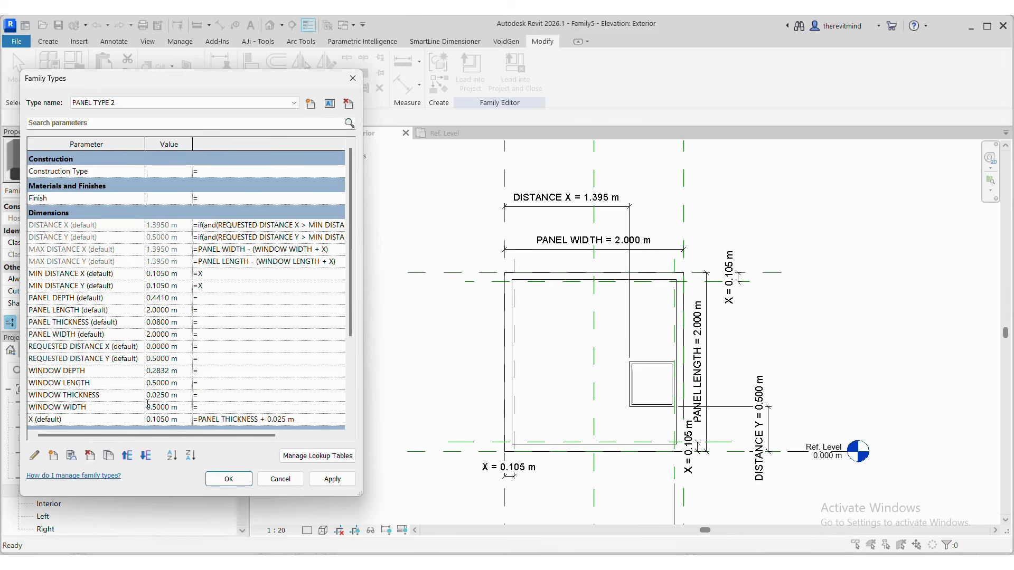
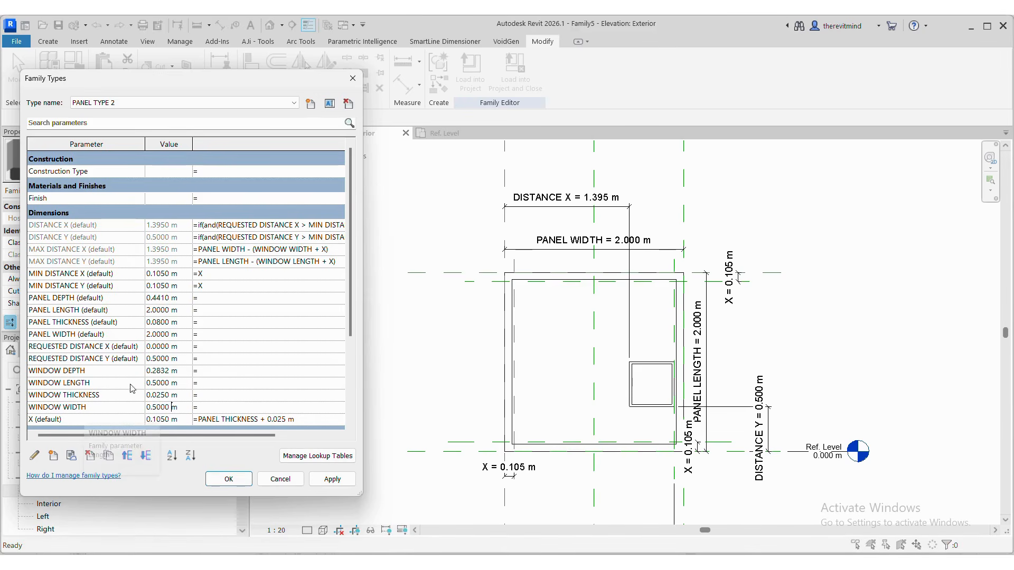
{"action": "double_click", "coordinate": [162, 384]}
{"action": "type", "text": "1."}
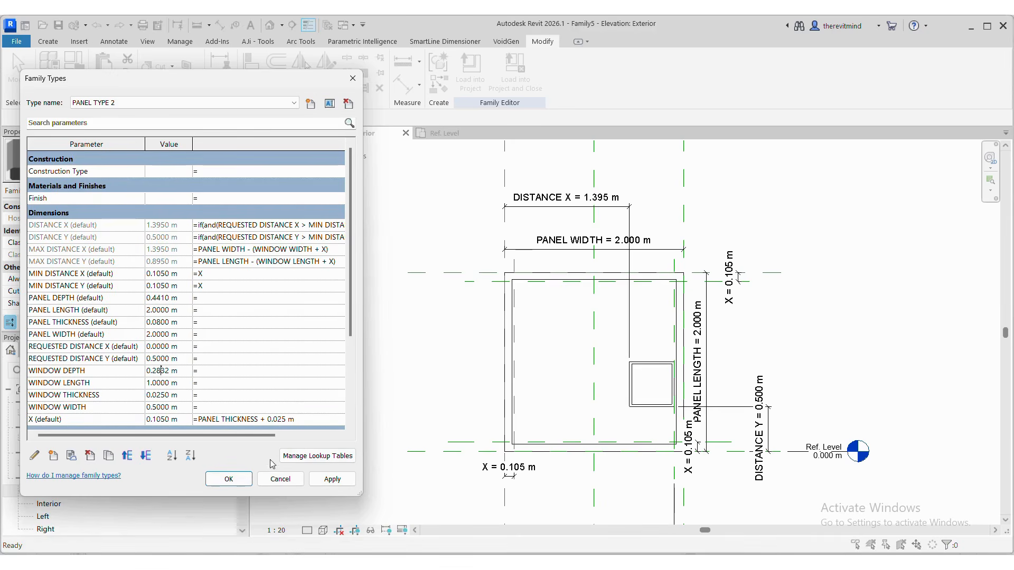
{"action": "left_click", "coordinate": [324, 480]}
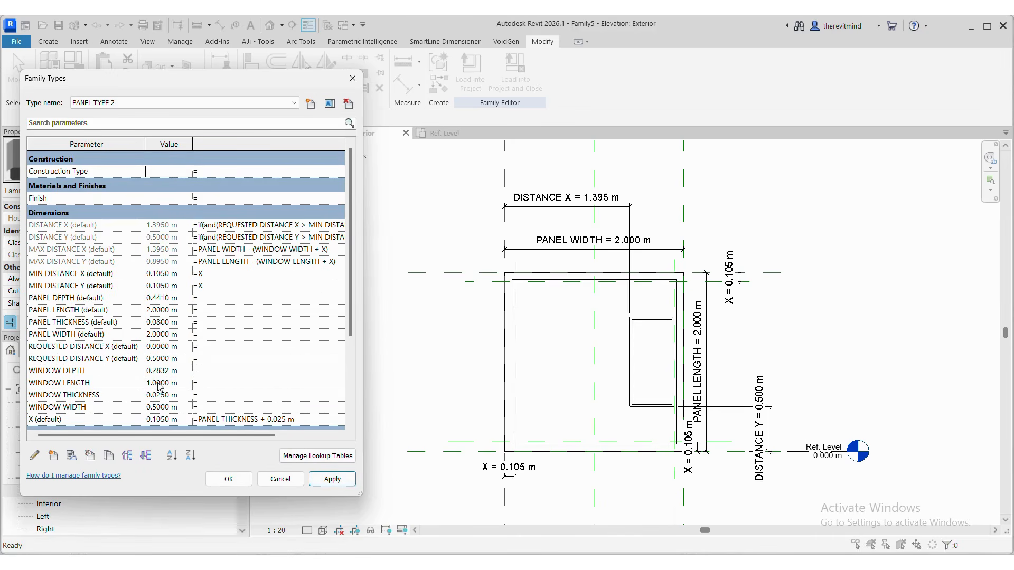
{"action": "left_click", "coordinate": [244, 479]}
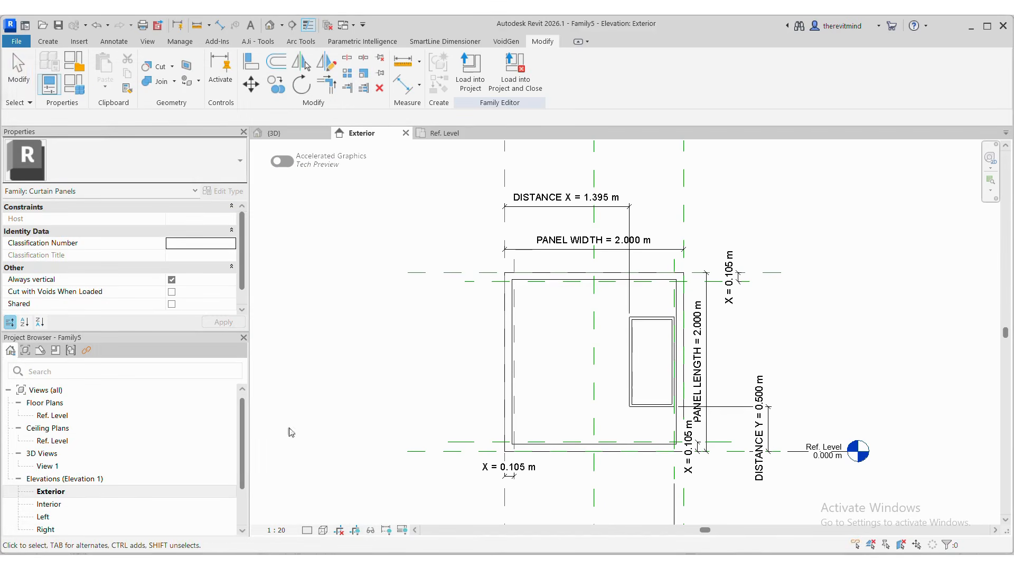
Apply PANEL TYPE 1 and PANEL TYPE 2 alternately to compare their windows, then accept with PANEL TYPE 1 as the current type.
{"action": "left_click", "coordinate": [74, 84]}
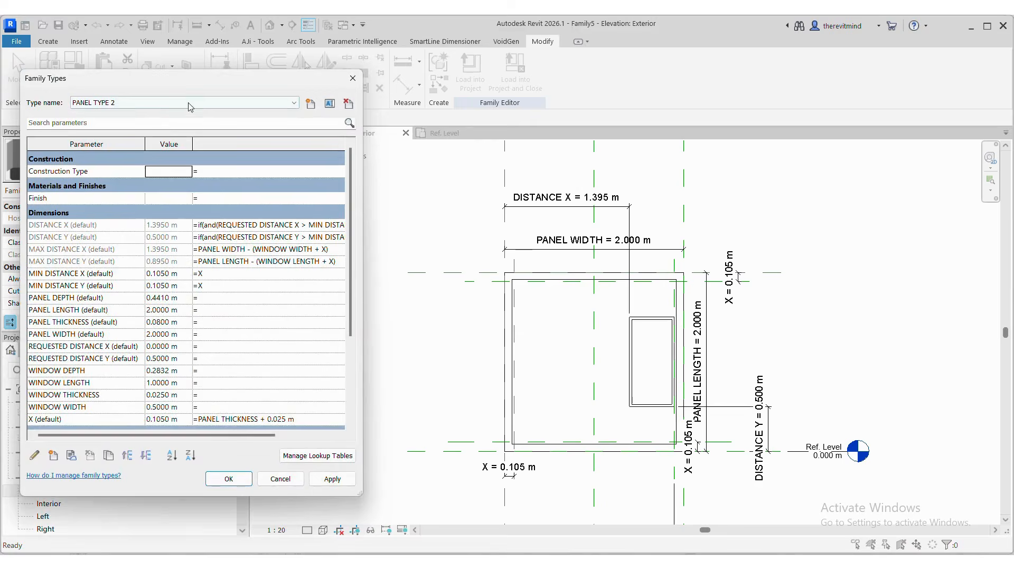
{"action": "left_click", "coordinate": [191, 108]}
{"action": "left_click", "coordinate": [174, 112]}
{"action": "left_click", "coordinate": [318, 479]}
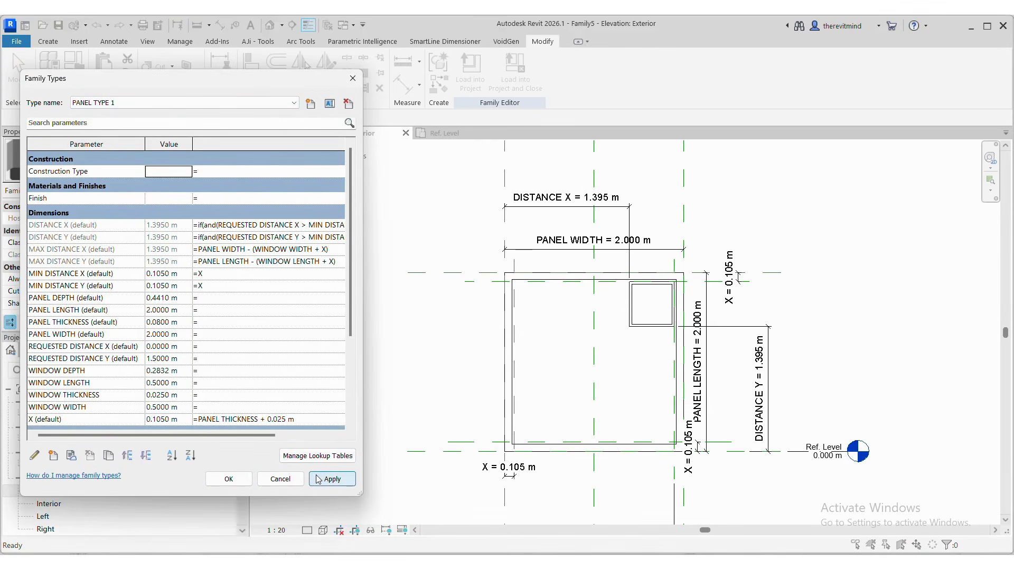
{"action": "left_click", "coordinate": [185, 103]}
{"action": "left_click", "coordinate": [155, 120]}
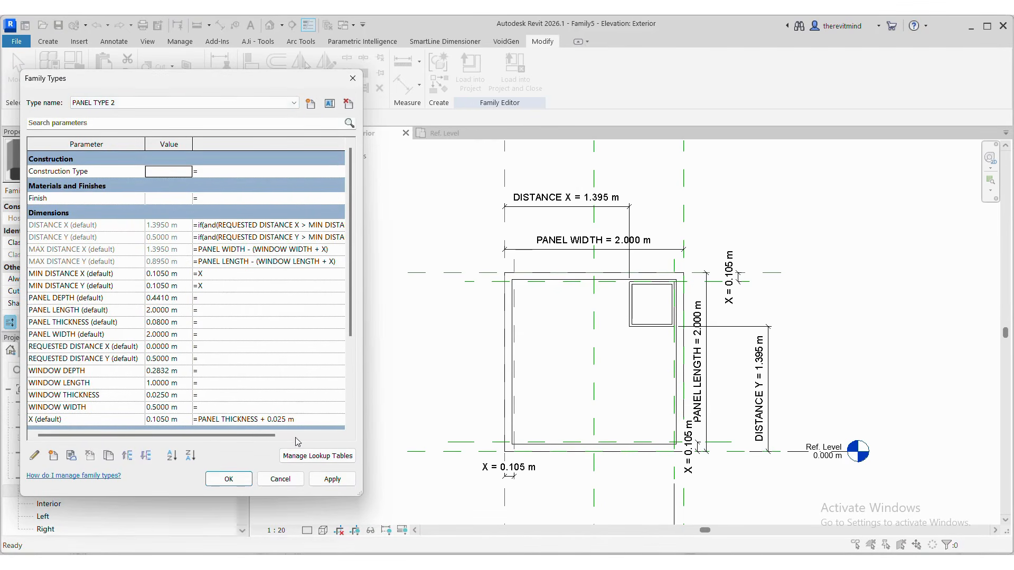
{"action": "left_click", "coordinate": [329, 479]}
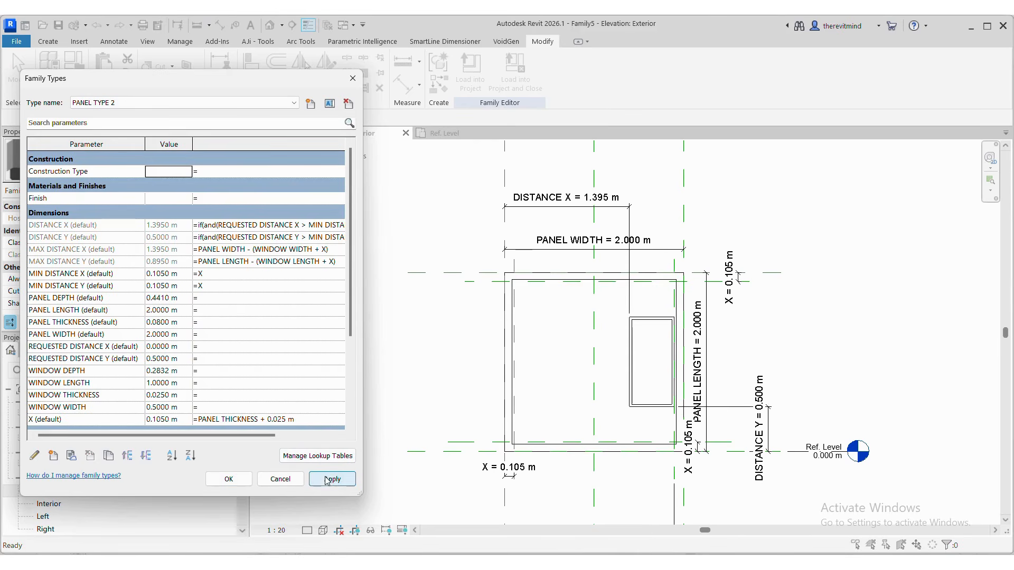
{"action": "left_click", "coordinate": [214, 103]}
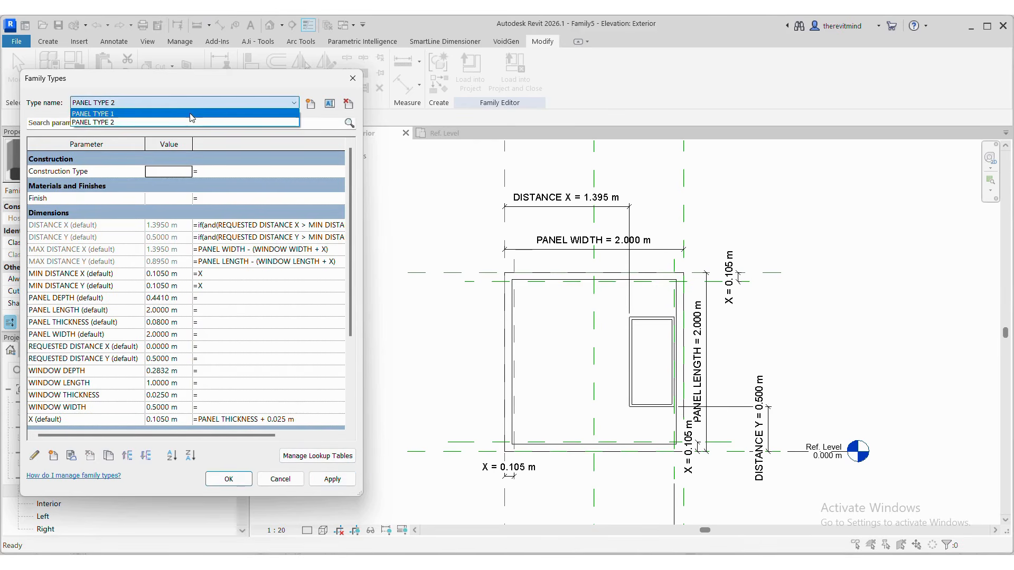
{"action": "left_click", "coordinate": [192, 114]}
{"action": "left_click", "coordinate": [331, 479]}
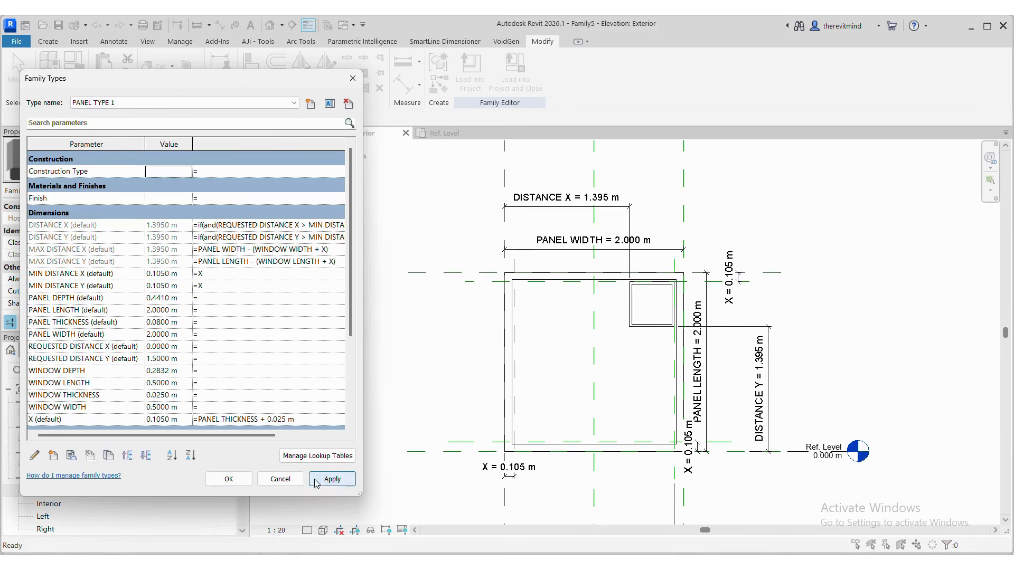
{"action": "left_click", "coordinate": [229, 479]}
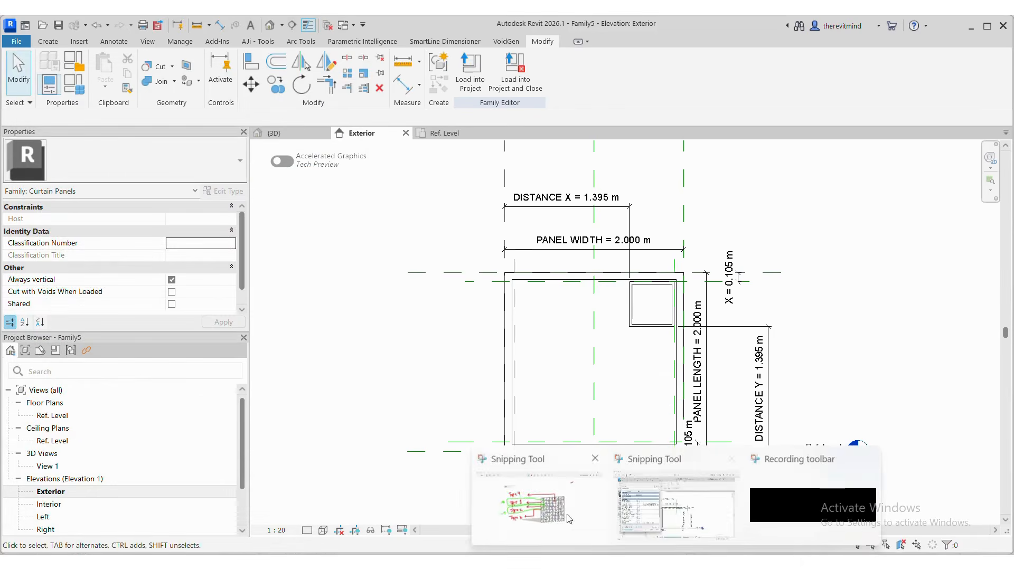
Switch to the annotated facade sketch in Snipping Tool, circle Type 3 with its panel in green and add an arrow pointing to it.
{"action": "left_click", "coordinate": [568, 519]}
{"action": "mouse_move", "coordinate": [256, 414]}
{"action": "left_mouse_down"}
{"action": "mouse_move", "coordinate": [423, 412]}
{"action": "mouse_move", "coordinate": [480, 342]}
{"action": "mouse_move", "coordinate": [535, 325]}
{"action": "mouse_move", "coordinate": [542, 309]}
{"action": "left_mouse_up"}
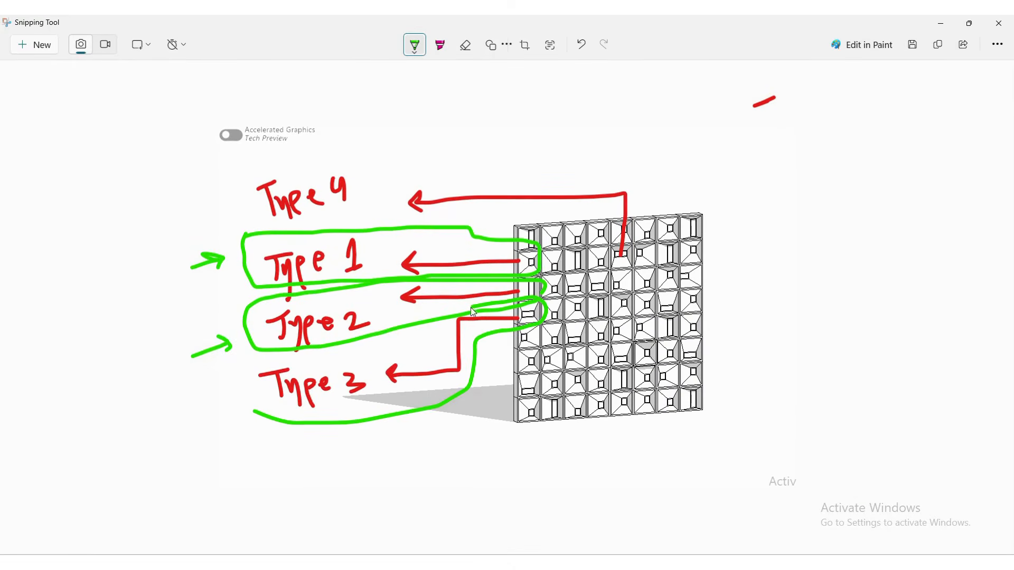
{"action": "mouse_move", "coordinate": [474, 312]}
{"action": "left_mouse_down"}
{"action": "mouse_move", "coordinate": [428, 350]}
{"action": "mouse_move", "coordinate": [302, 362]}
{"action": "mouse_move", "coordinate": [237, 407]}
{"action": "mouse_move", "coordinate": [248, 411]}
{"action": "left_mouse_up"}
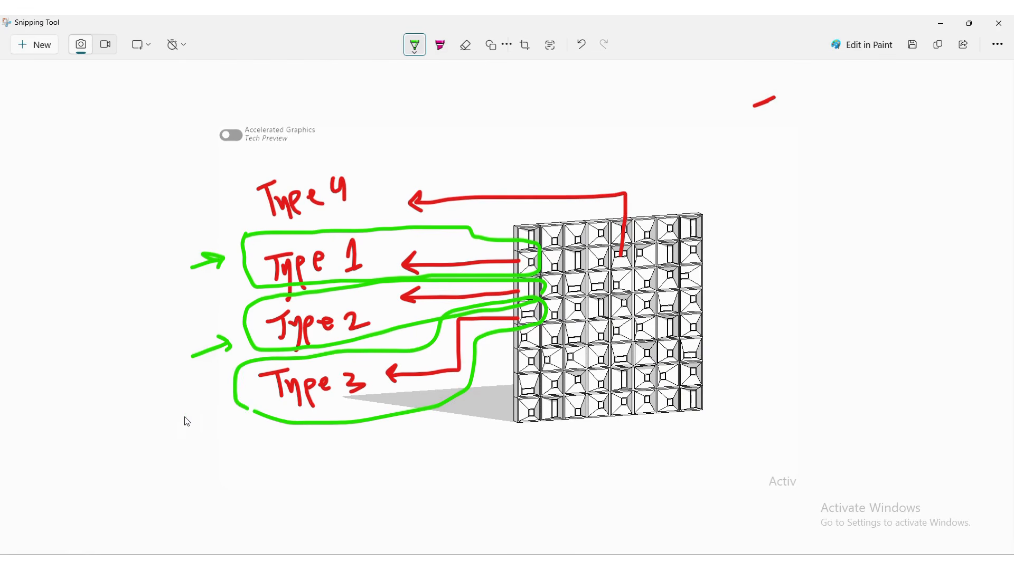
{"action": "mouse_move", "coordinate": [184, 418]}
{"action": "left_mouse_down"}
{"action": "mouse_move", "coordinate": [207, 402]}
{"action": "mouse_move", "coordinate": [206, 413]}
{"action": "left_mouse_up"}
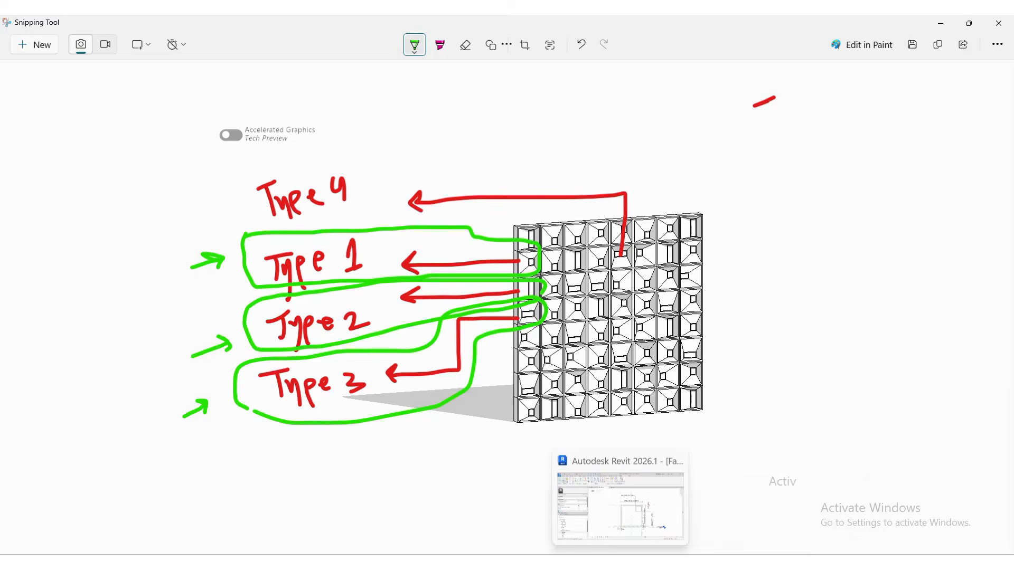
Switch back to Revit, set REQUESTED DISTANCE Y to 0.5 m for PANEL TYPE 1 and apply it.
{"action": "left_click", "coordinate": [621, 562]}
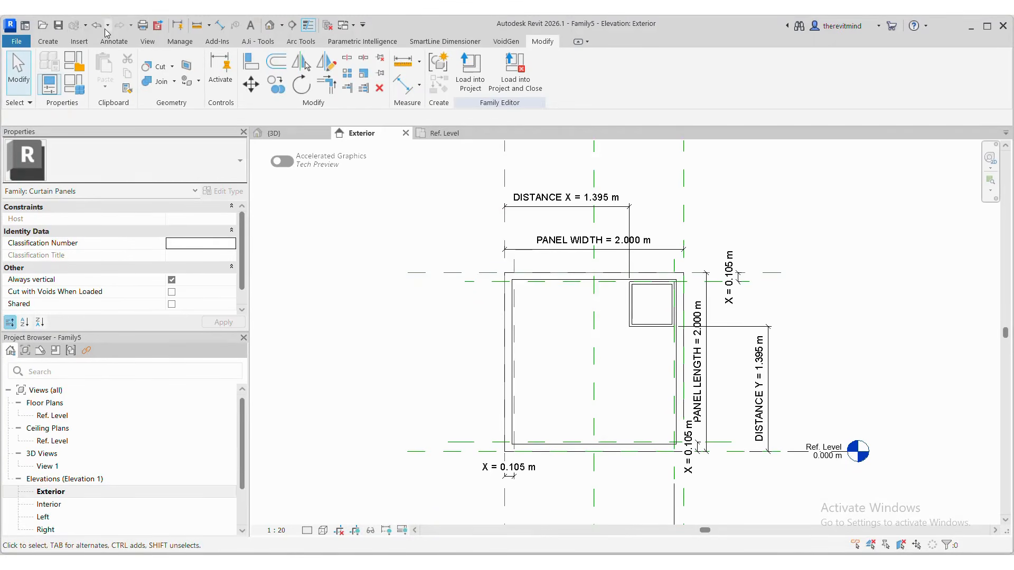
{"action": "left_click", "coordinate": [74, 84]}
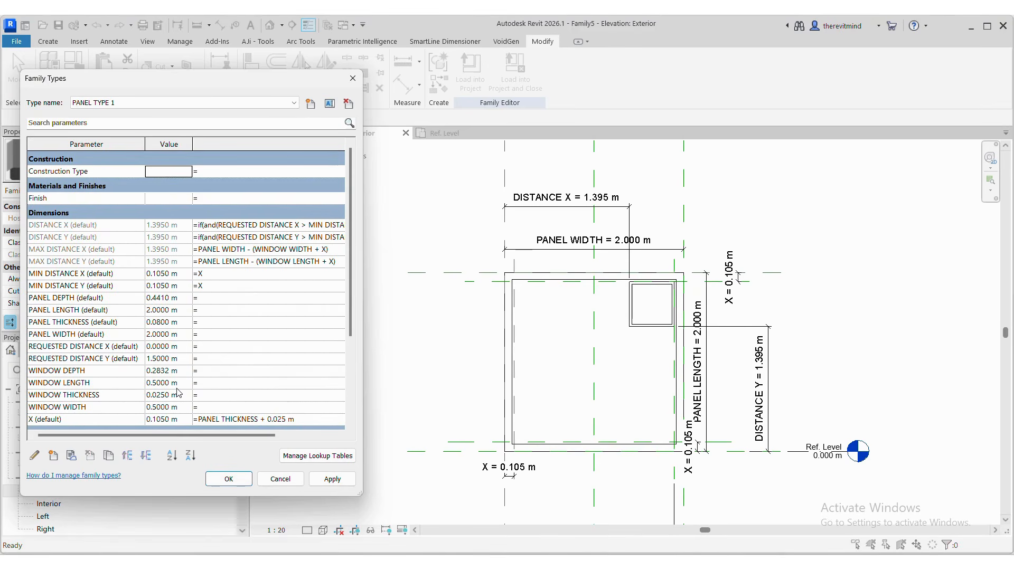
{"action": "left_click", "coordinate": [169, 359]}
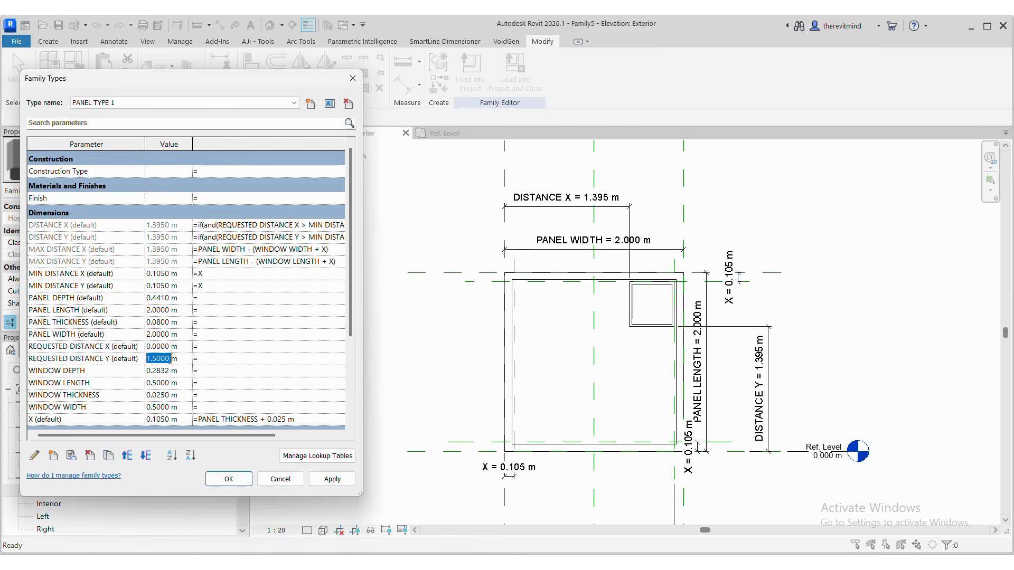
{"action": "key", "text": "BackSpace"}
{"action": "type", "text": ".5m"}
{"action": "key", "text": "Return"}
{"action": "left_click", "coordinate": [346, 479]}
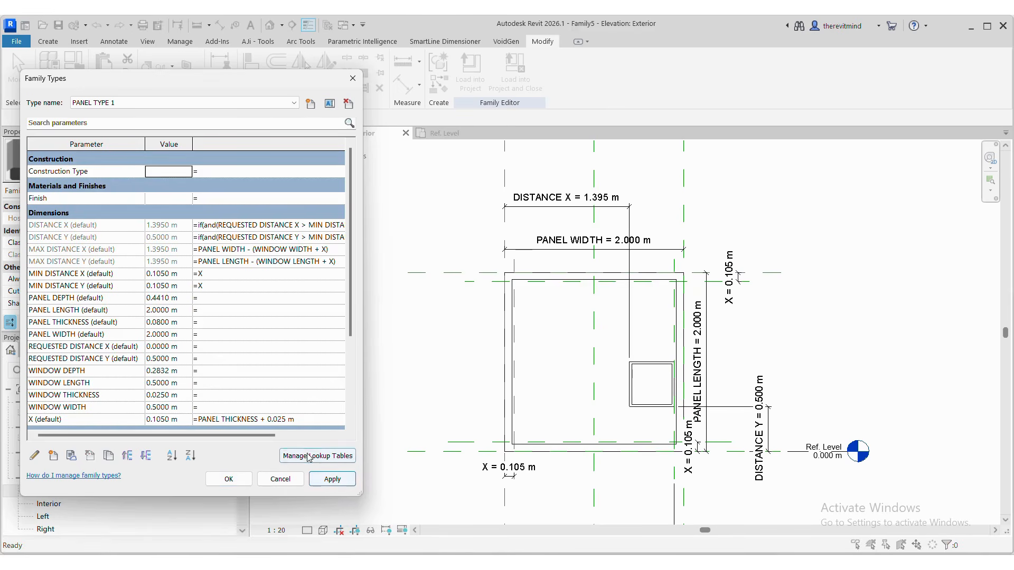
Set REQUESTED DISTANCE X to 0.5 m for PANEL TYPE 1 and apply it.
{"action": "left_click", "coordinate": [167, 406]}
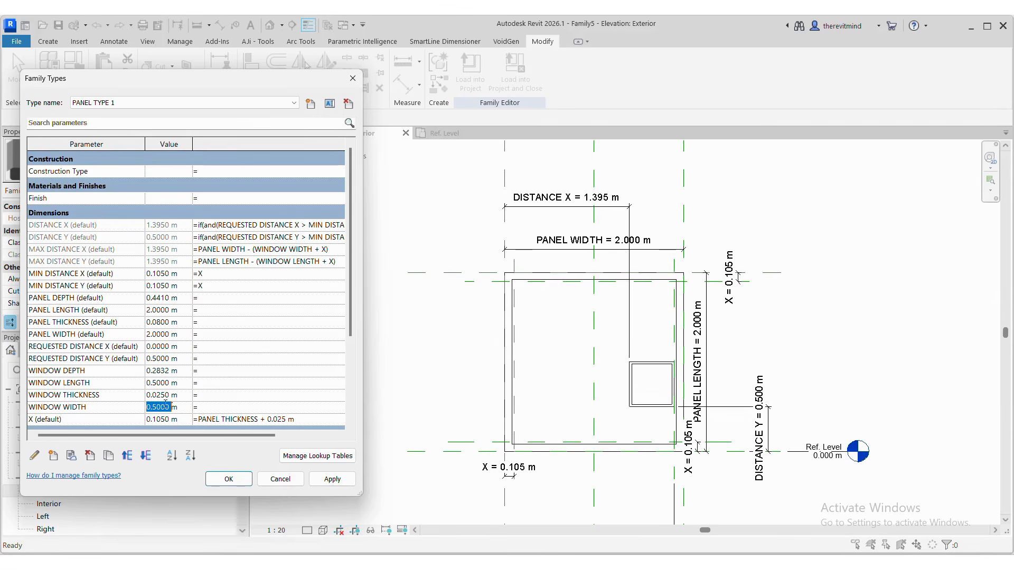
{"action": "left_click", "coordinate": [165, 347]}
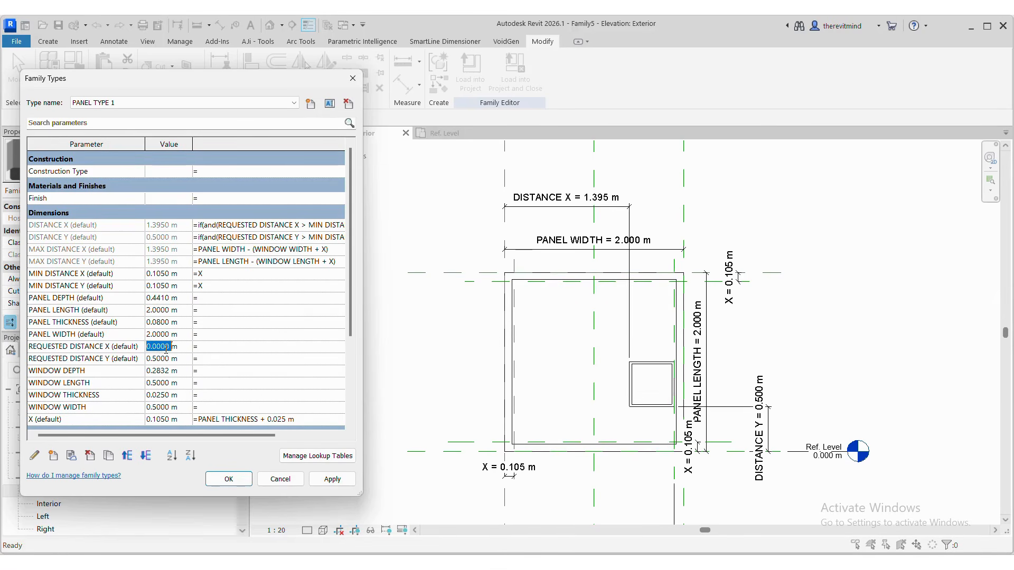
{"action": "type", "text": ".5"}
{"action": "key", "text": "Return"}
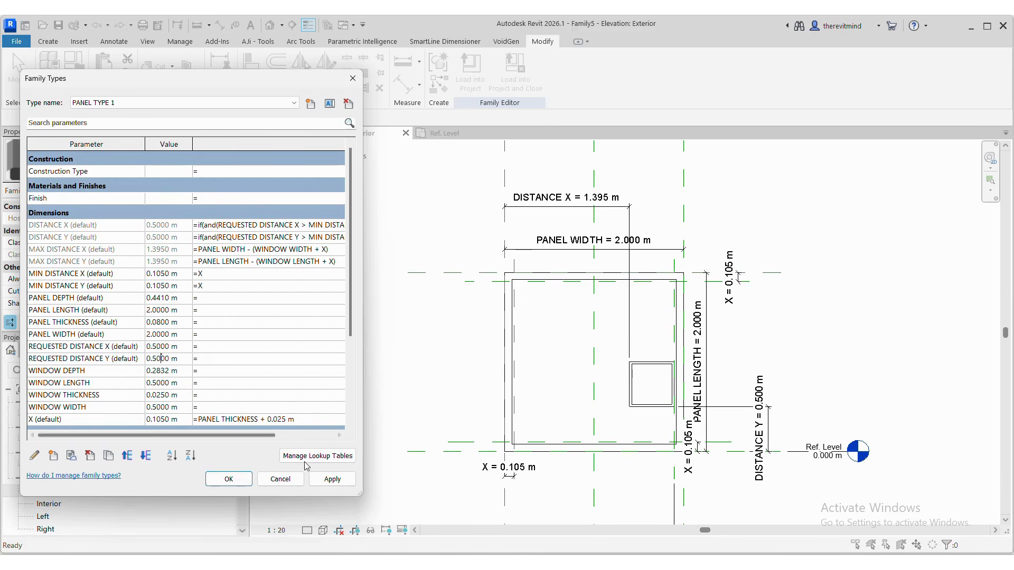
{"action": "left_click", "coordinate": [332, 479]}
Set PANEL TYPE 1's WINDOW WIDTH to 1.5 m and apply it.
{"action": "left_click", "coordinate": [163, 407]}
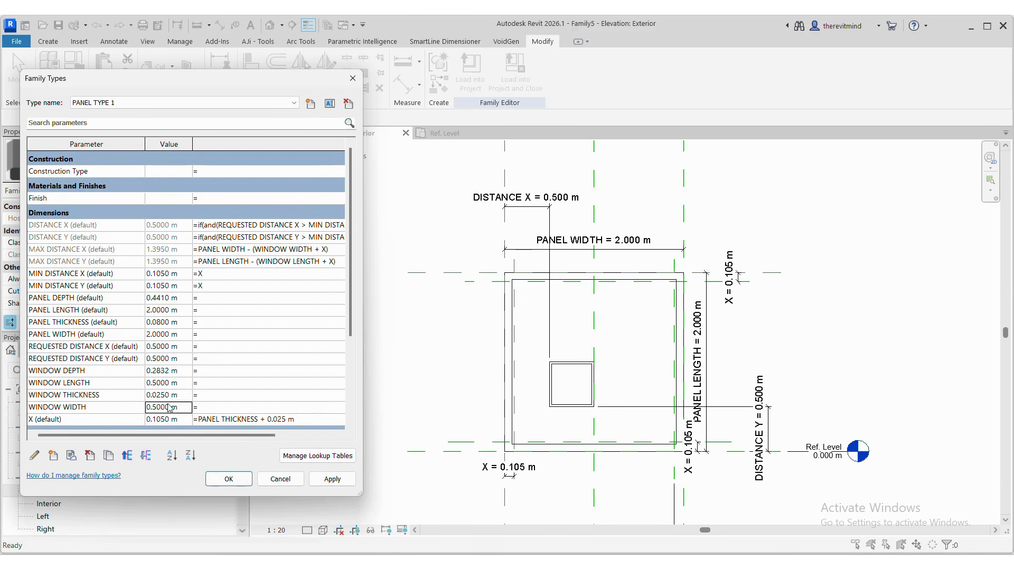
{"action": "type", "text": "1.5m"}
{"action": "key", "text": "Return"}
{"action": "left_click", "coordinate": [333, 479]}
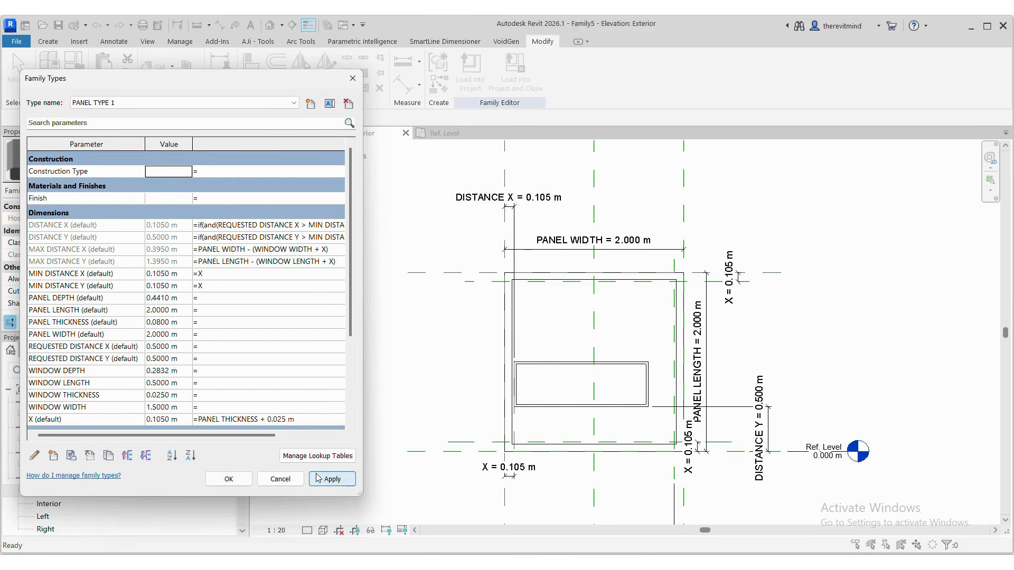
Set PANEL TYPE 1's WINDOW WIDTH to 1 m and apply it.
{"action": "left_click", "coordinate": [168, 408]}
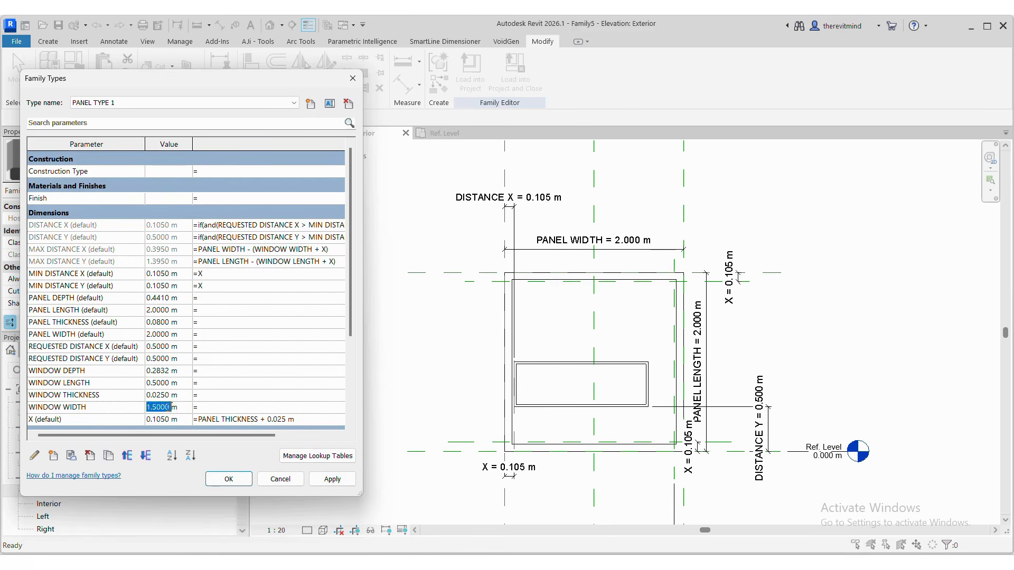
{"action": "type", "text": "1"}
{"action": "key", "text": "Return"}
{"action": "left_click", "coordinate": [320, 484]}
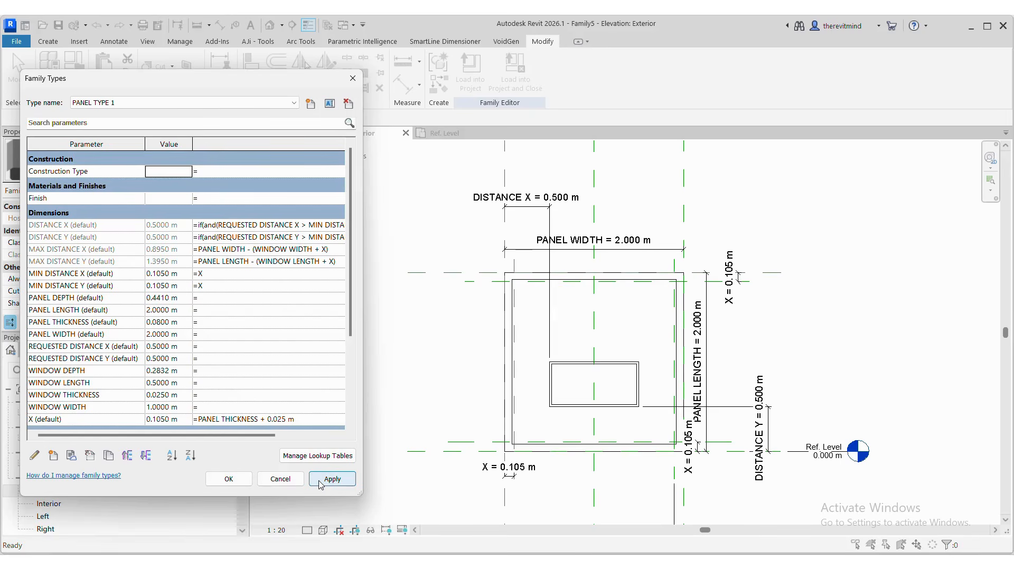
Create a new family type named PANEL TYPE 3 from the current values and accept the family type settings.
{"action": "left_click", "coordinate": [311, 103]}
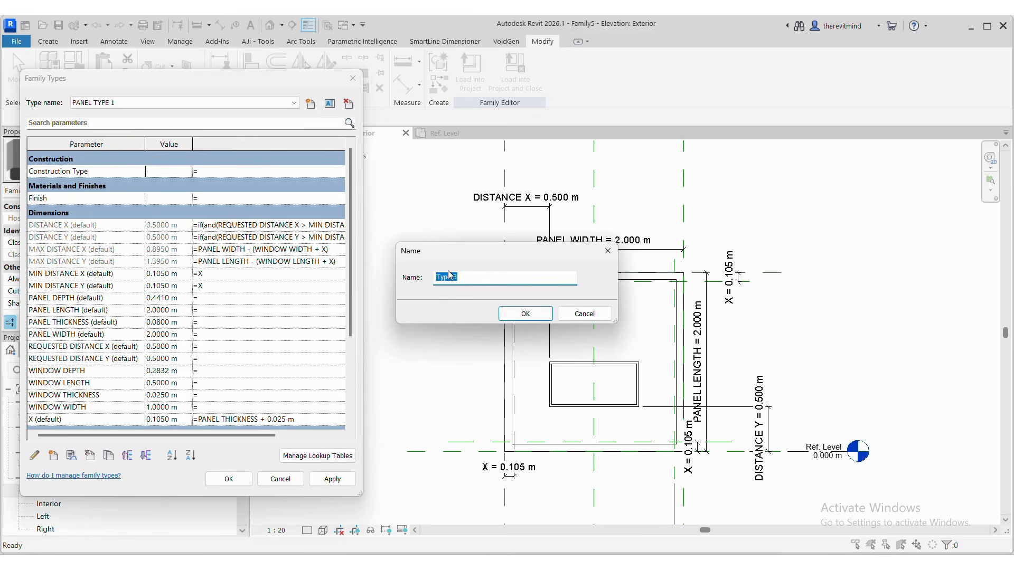
{"action": "type", "text": "PANEL TYPE 3"}
{"action": "key", "text": "Return"}
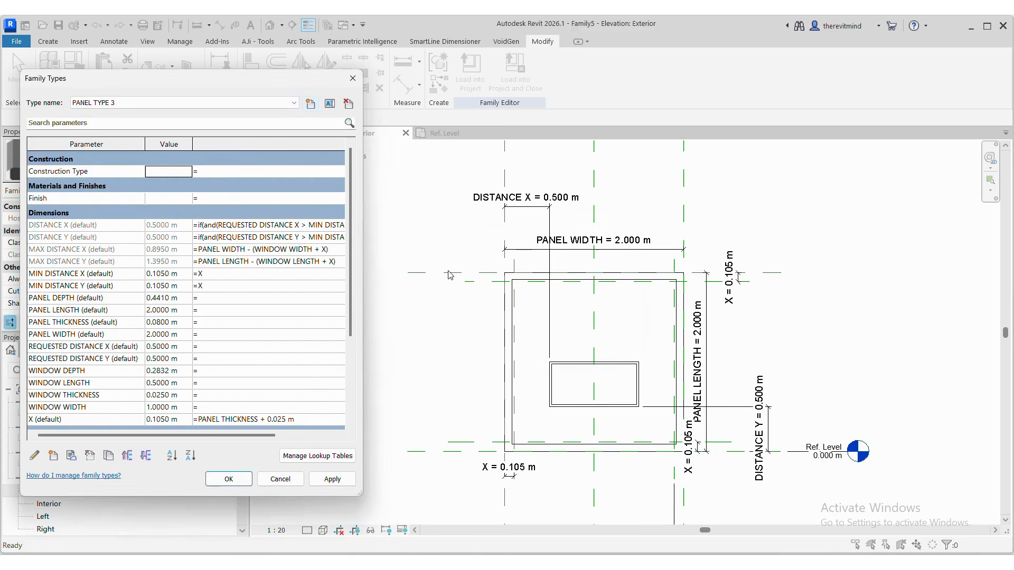
{"action": "left_click", "coordinate": [229, 479]}
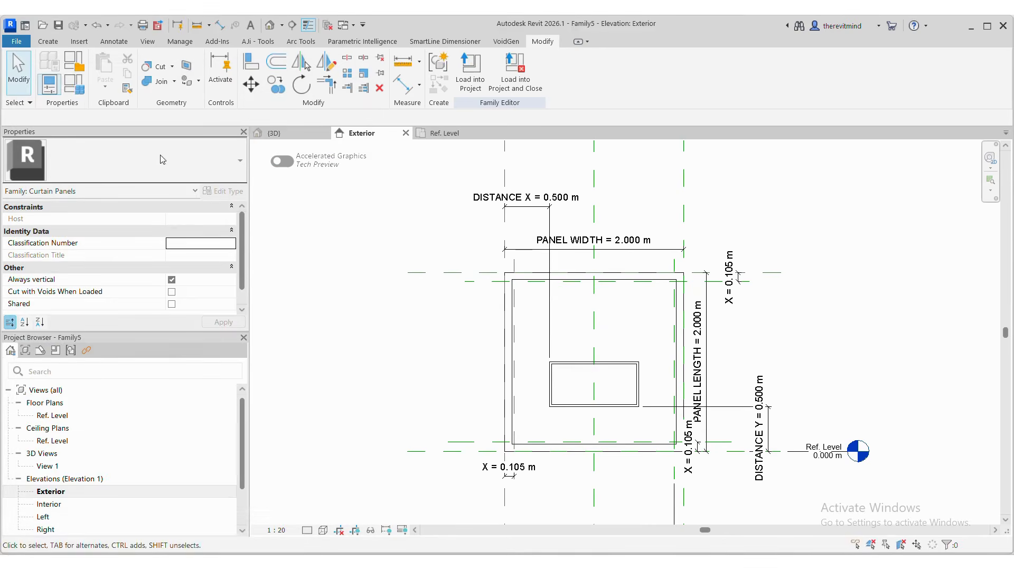
Make PANEL TYPE 1 current again, set its WINDOW WIDTH to 0.5 m and accept the family type settings.
{"action": "left_click", "coordinate": [75, 89]}
{"action": "left_click", "coordinate": [177, 104]}
{"action": "left_click", "coordinate": [131, 114]}
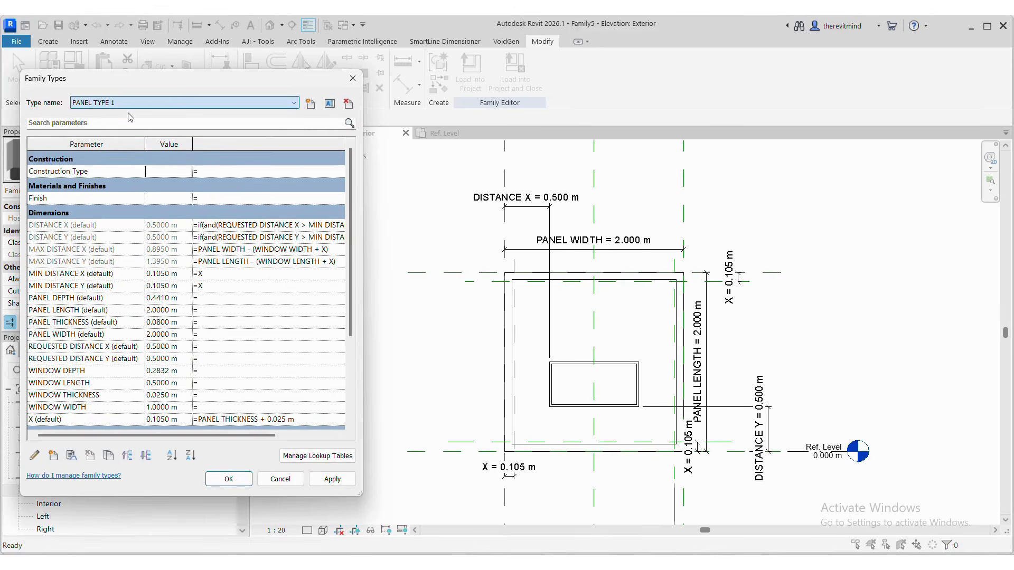
{"action": "left_click", "coordinate": [332, 480]}
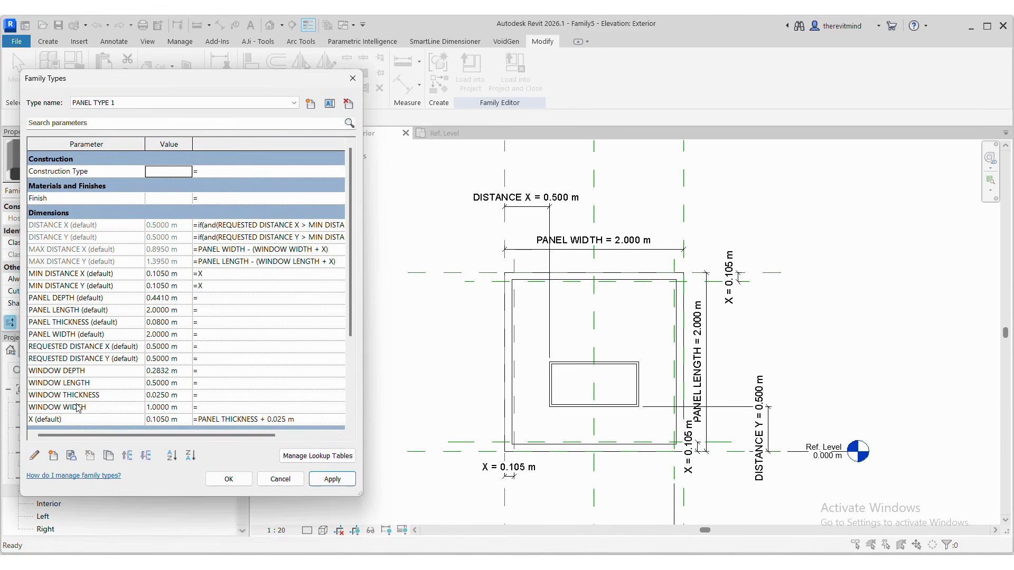
{"action": "left_click", "coordinate": [183, 411]}
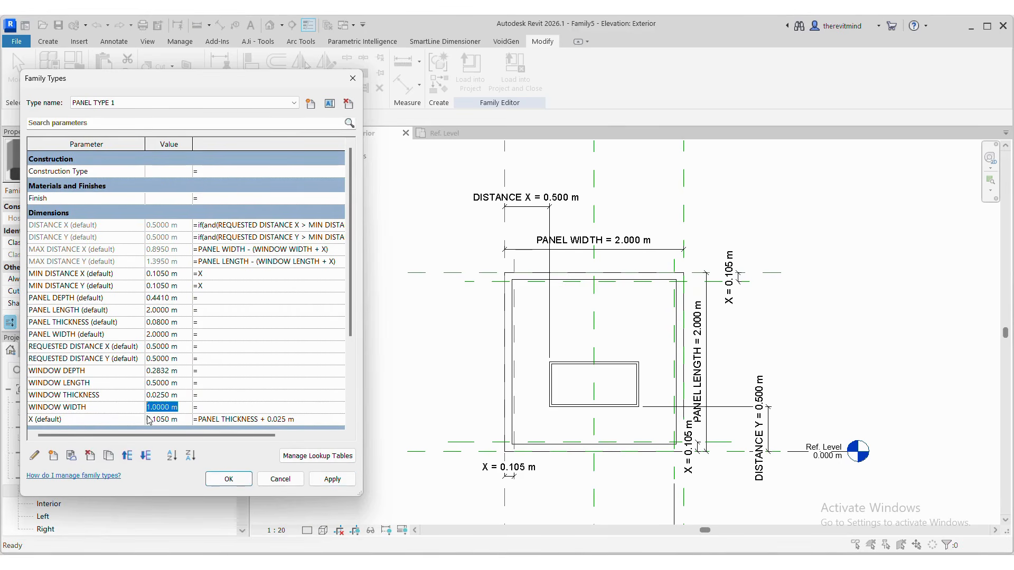
{"action": "type", "text": "0.5"}
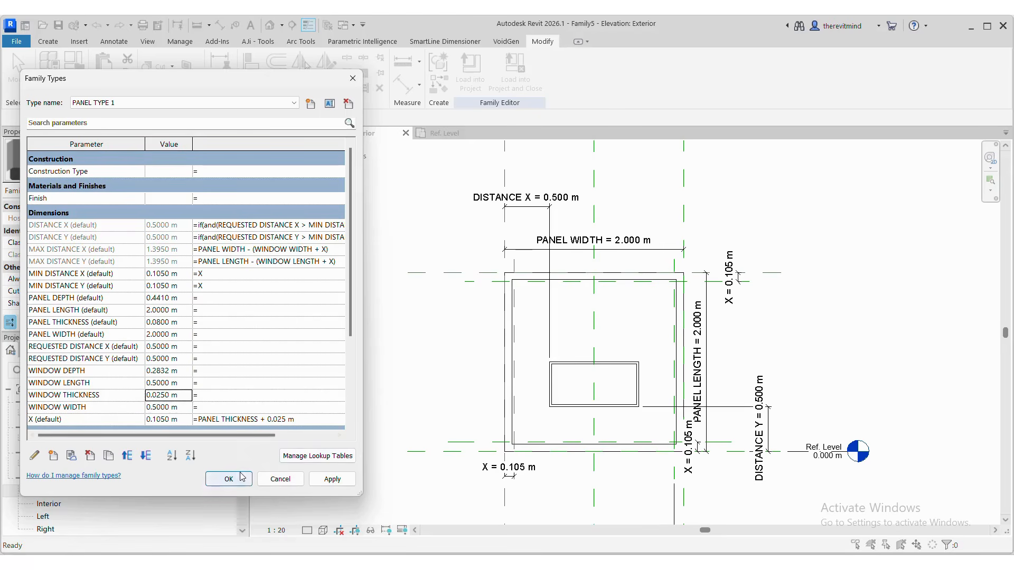
{"action": "left_click", "coordinate": [229, 479]}
Apply PANEL TYPE 2 and PANEL TYPE 3 in turn to check their windows, then accept with PANEL TYPE 3 current.
{"action": "left_click", "coordinate": [74, 85]}
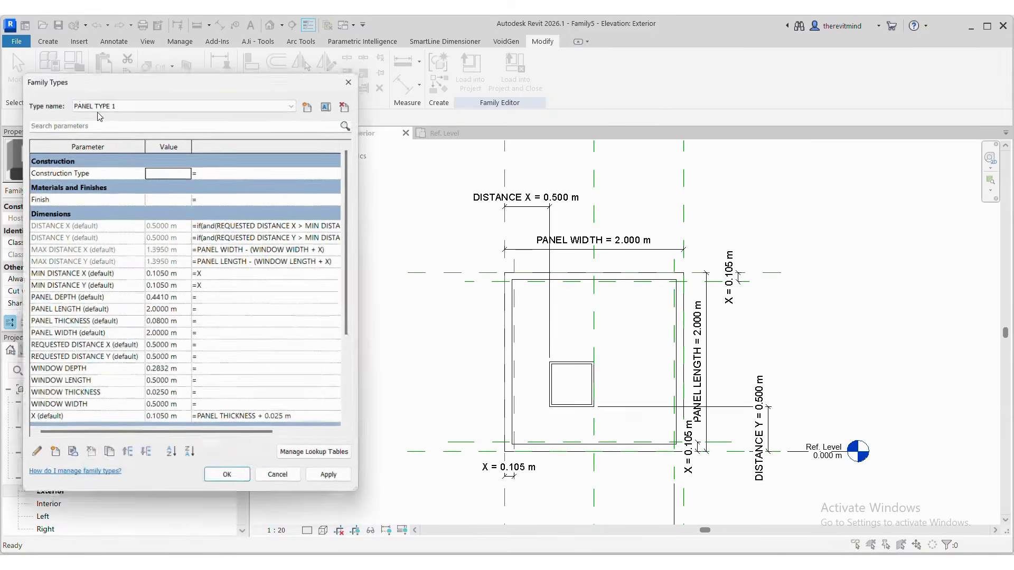
{"action": "left_click", "coordinate": [165, 103]}
{"action": "left_click", "coordinate": [132, 121]}
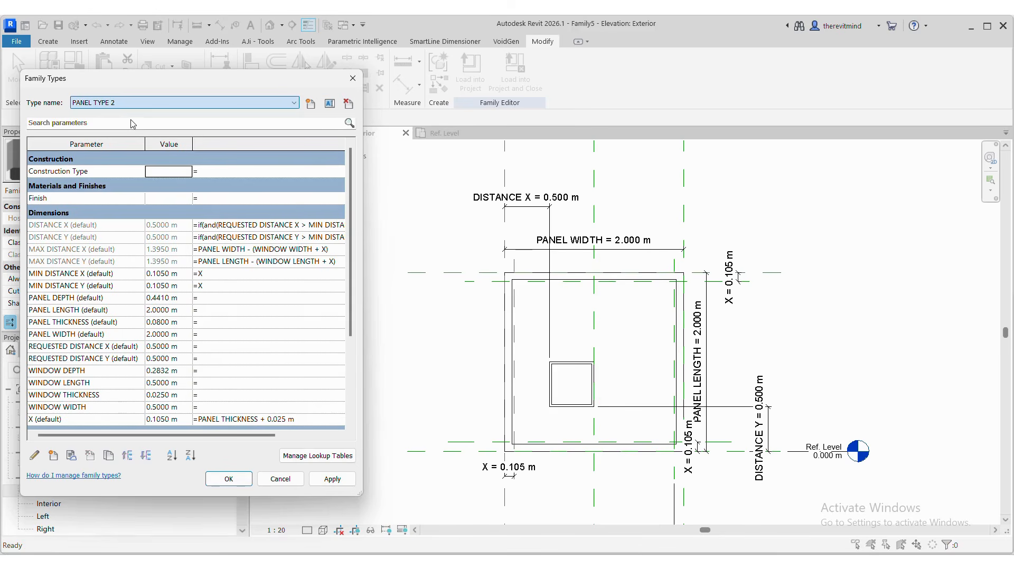
{"action": "left_click", "coordinate": [343, 483]}
{"action": "left_click", "coordinate": [165, 103]}
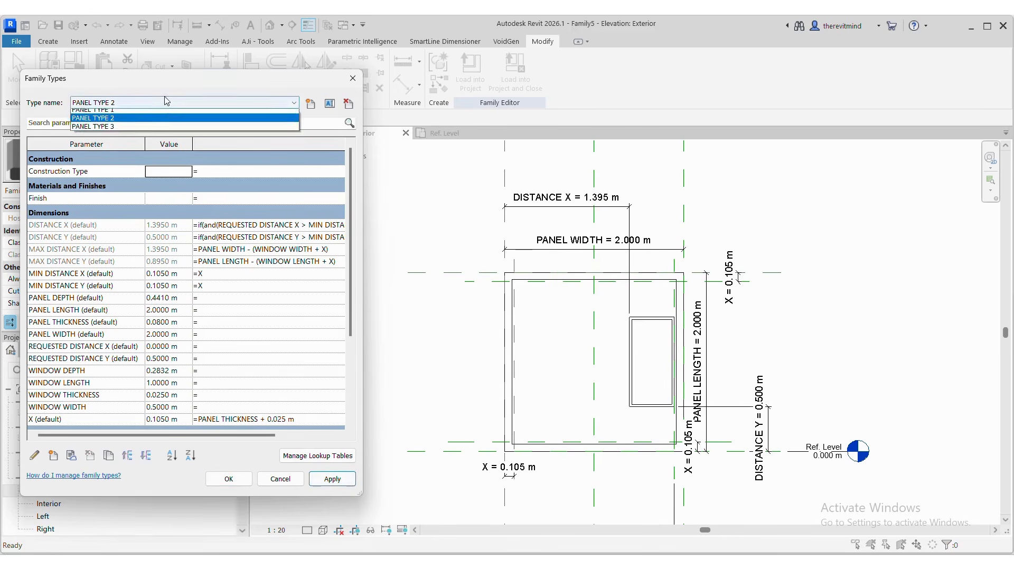
{"action": "left_click", "coordinate": [132, 130]}
{"action": "left_click", "coordinate": [330, 479]}
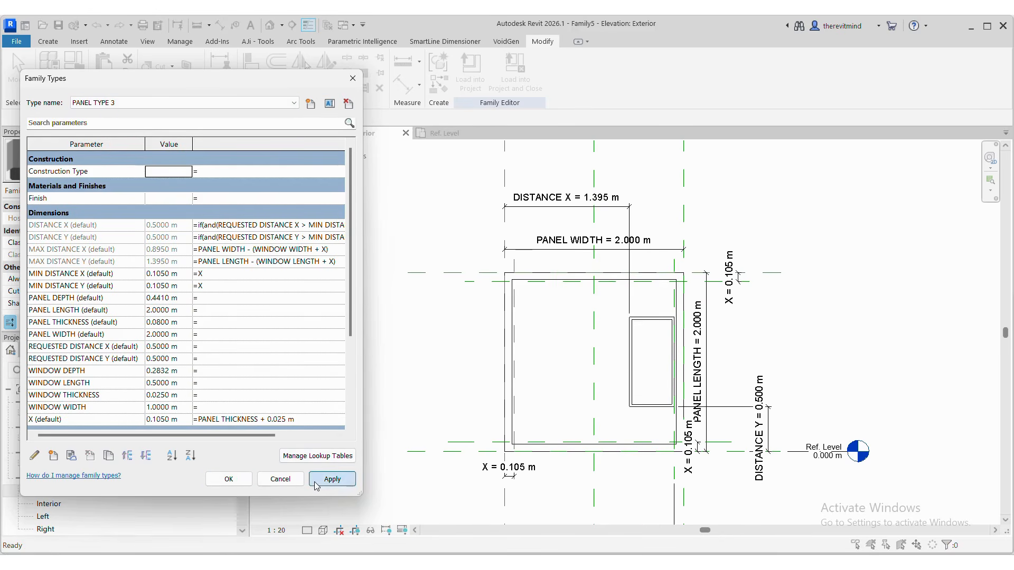
{"action": "left_click", "coordinate": [229, 479]}
Switch to the facade sketch in Snipping Tool and strike through the Type 4 label and its arrow with short green strokes.
{"action": "mouse_move", "coordinate": [671, 553]}
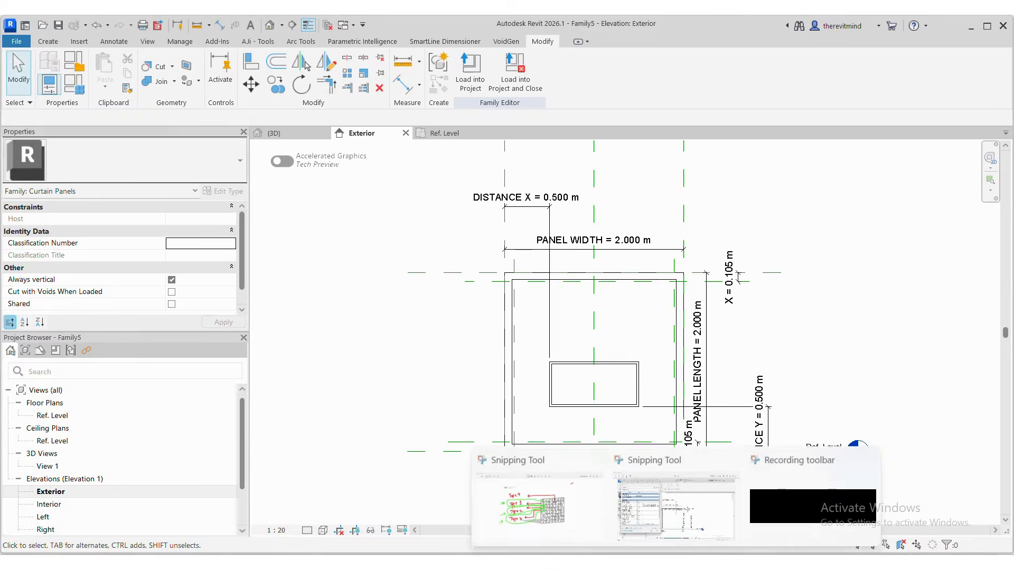
{"action": "left_click", "coordinate": [564, 516]}
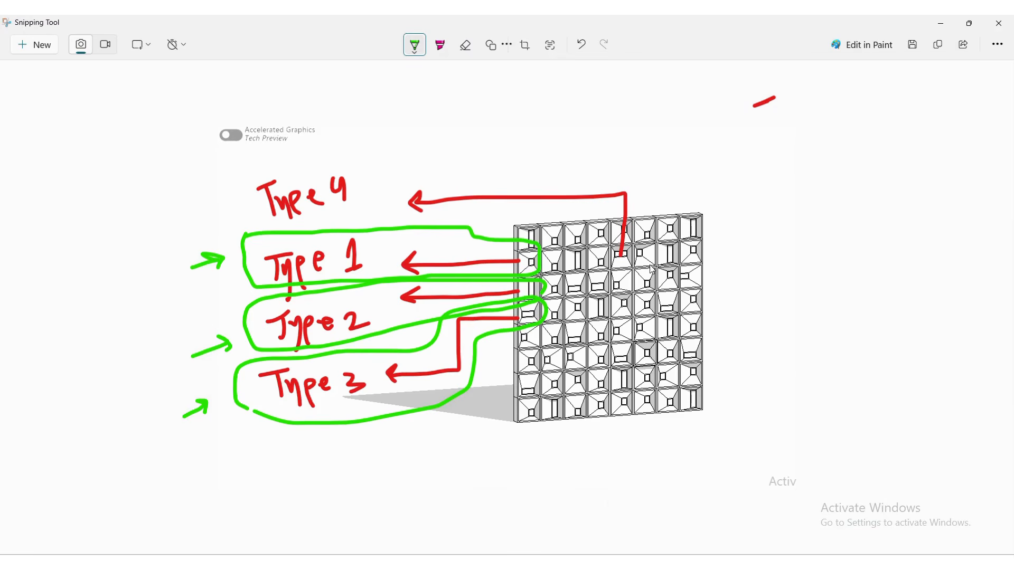
{"action": "left_click_drag", "start_coordinate": [653, 269], "coordinate": [603, 270]}
{"action": "key", "text": "ctrl+z"}
{"action": "left_click_drag", "start_coordinate": [341, 157], "coordinate": [308, 206]}
{"action": "left_click_drag", "start_coordinate": [363, 172], "coordinate": [341, 210]}
{"action": "left_click_drag", "start_coordinate": [441, 178], "coordinate": [428, 213]}
{"action": "left_click_drag", "start_coordinate": [483, 183], "coordinate": [475, 208]}
{"action": "mouse_move", "coordinate": [580, 186]}
{"action": "left_mouse_down"}
{"action": "mouse_move", "coordinate": [573, 209]}
{"action": "mouse_move", "coordinate": [607, 207]}
{"action": "left_mouse_up"}
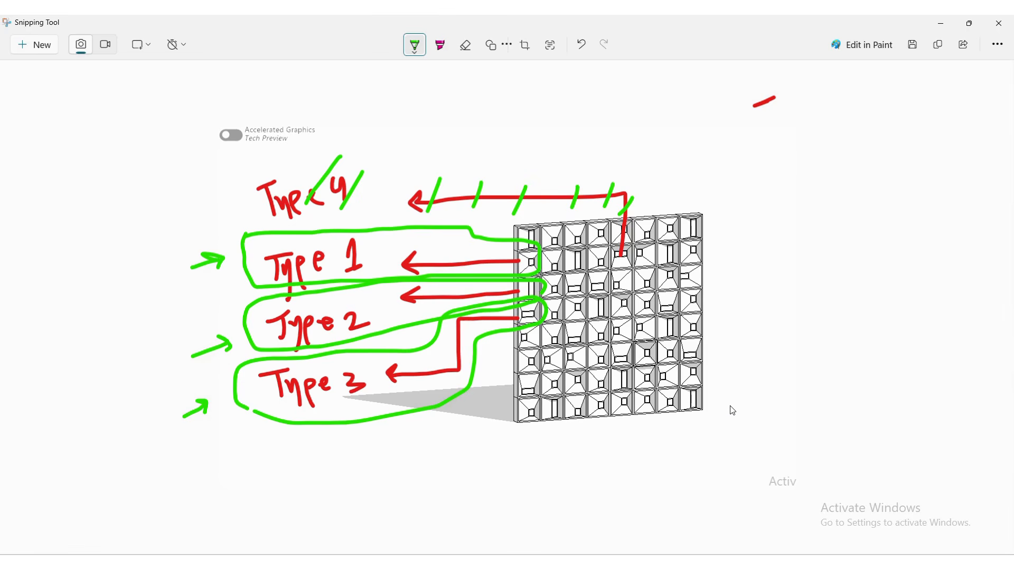
Return from the sketch to Revit and save the curtain panel family as PANEL TEST 2.
{"action": "left_click", "coordinate": [936, 28]}
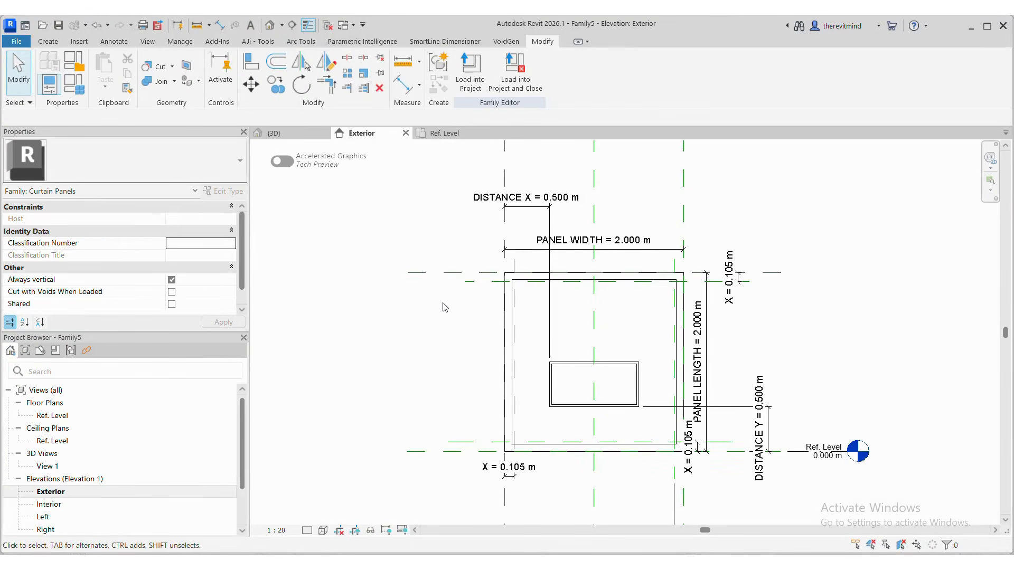
{"action": "key", "text": "ctrl+s"}
{"action": "type", "text": "PAN"}
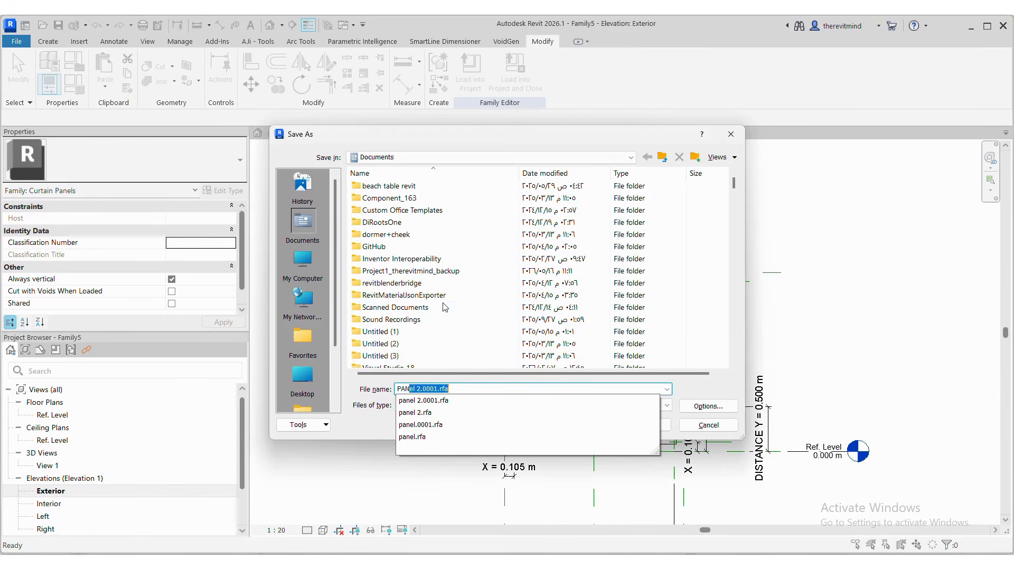
{"action": "type", "text": "EL "}
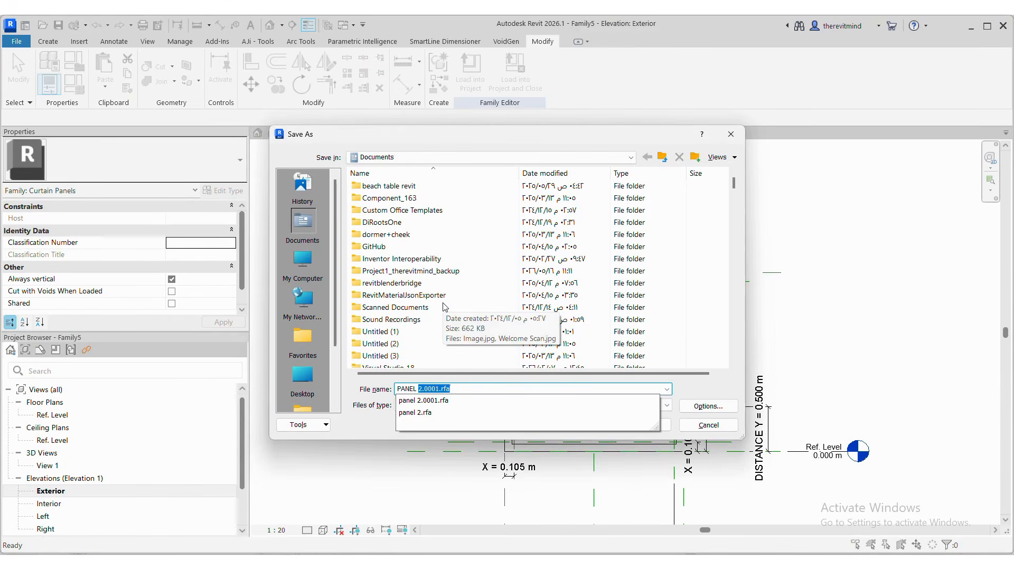
{"action": "type", "text": "TEST 2"}
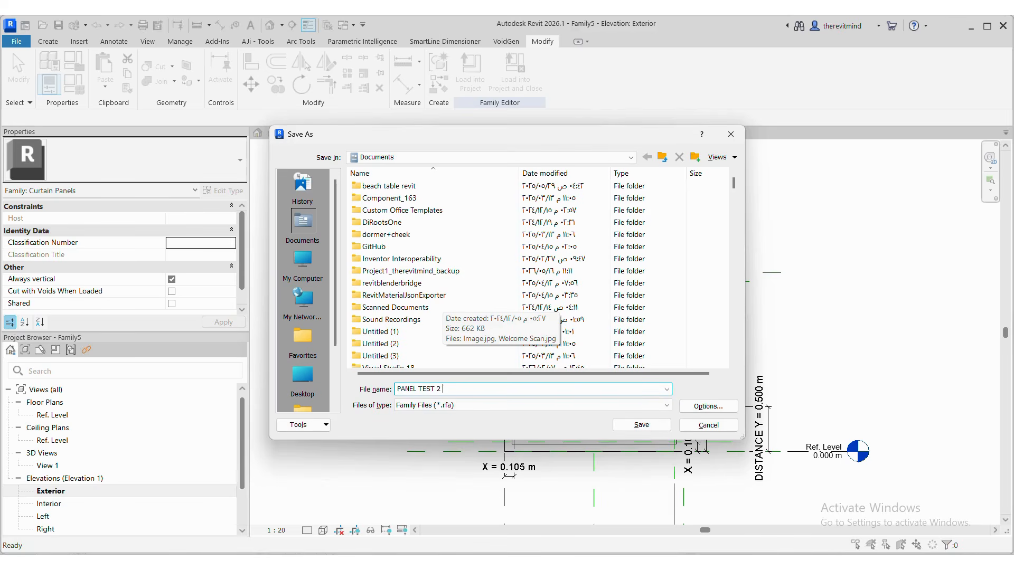
{"action": "key", "text": "Return"}
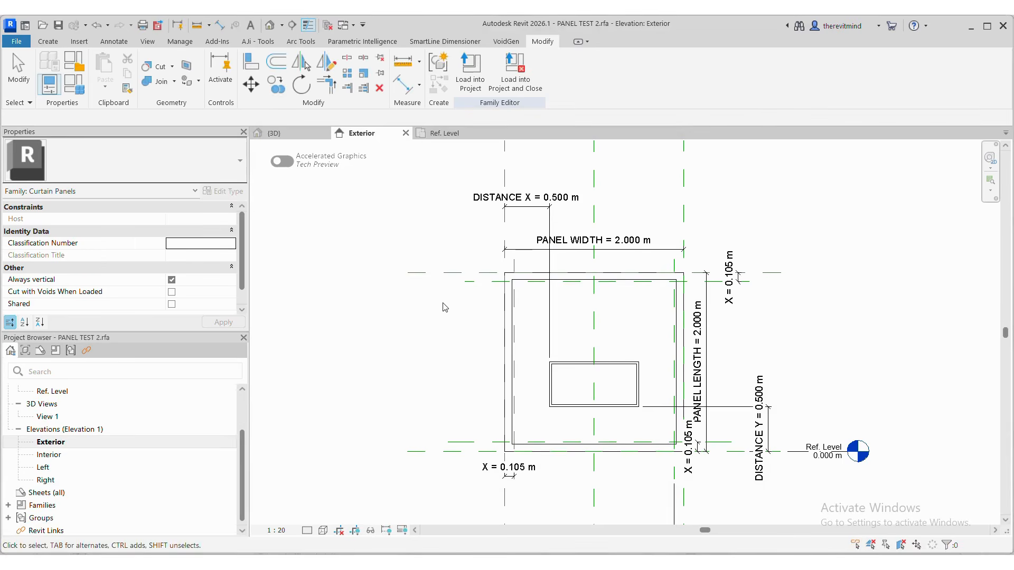
Create a new project from the Metric Multi-discipline template.
{"action": "left_click", "coordinate": [17, 41]}
{"action": "mouse_move", "coordinate": [84, 90]}
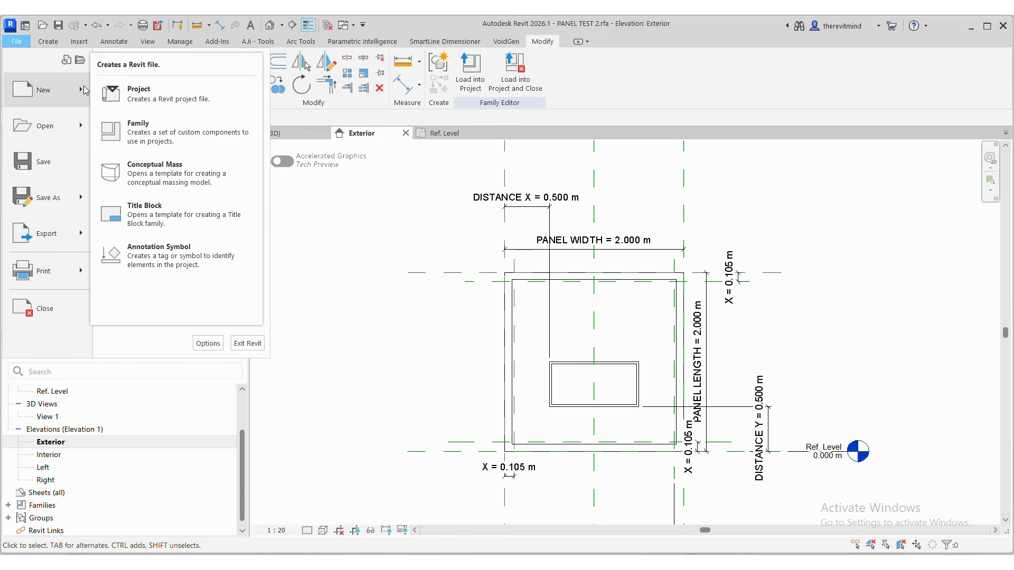
{"action": "left_click", "coordinate": [140, 94]}
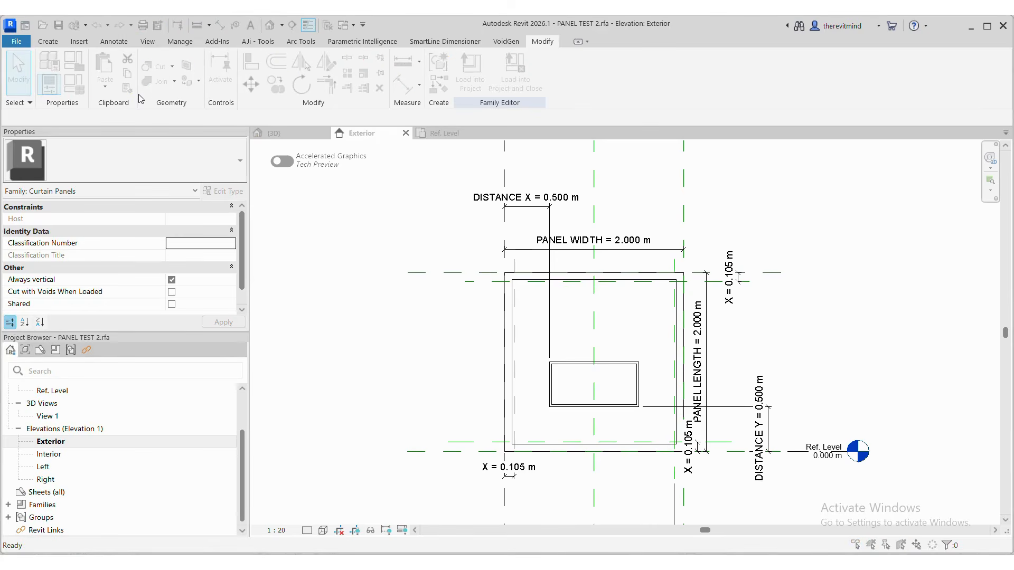
{"action": "left_click", "coordinate": [506, 262]}
{"action": "left_click", "coordinate": [445, 294]}
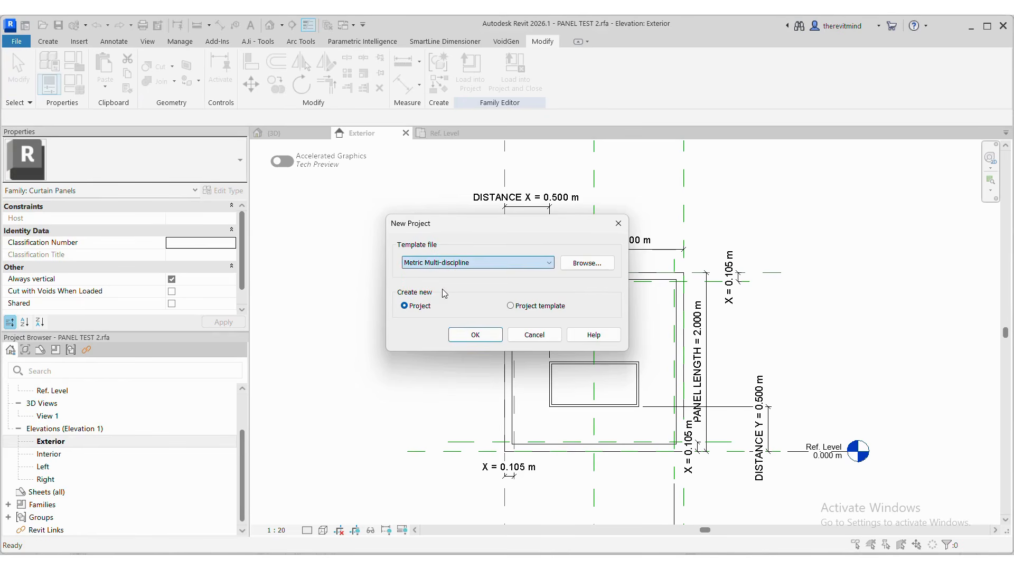
{"action": "left_click", "coordinate": [473, 335]}
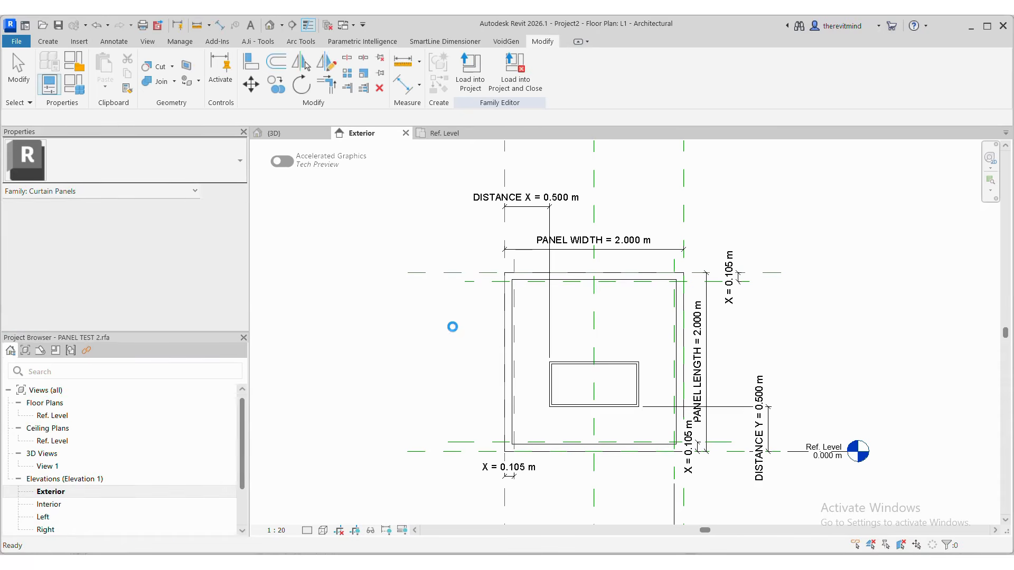
Choose the Curtain Wall M_Storefront type for new walls and leave the Wall tool without drawing.
{"action": "scroll", "coordinate": [486, 256], "scroll_direction": "up", "scroll_amount": 3}
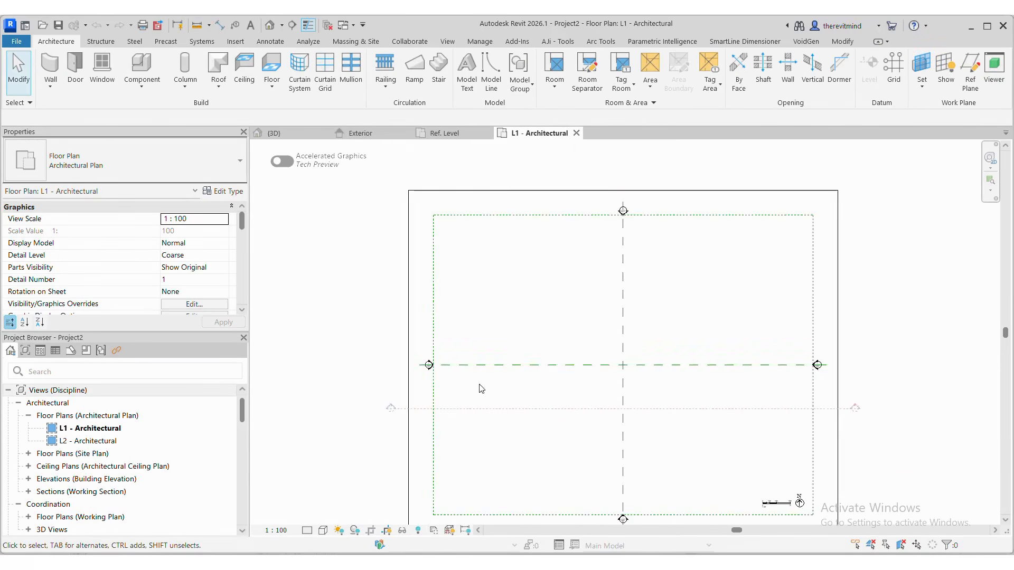
{"action": "left_click", "coordinate": [50, 66]}
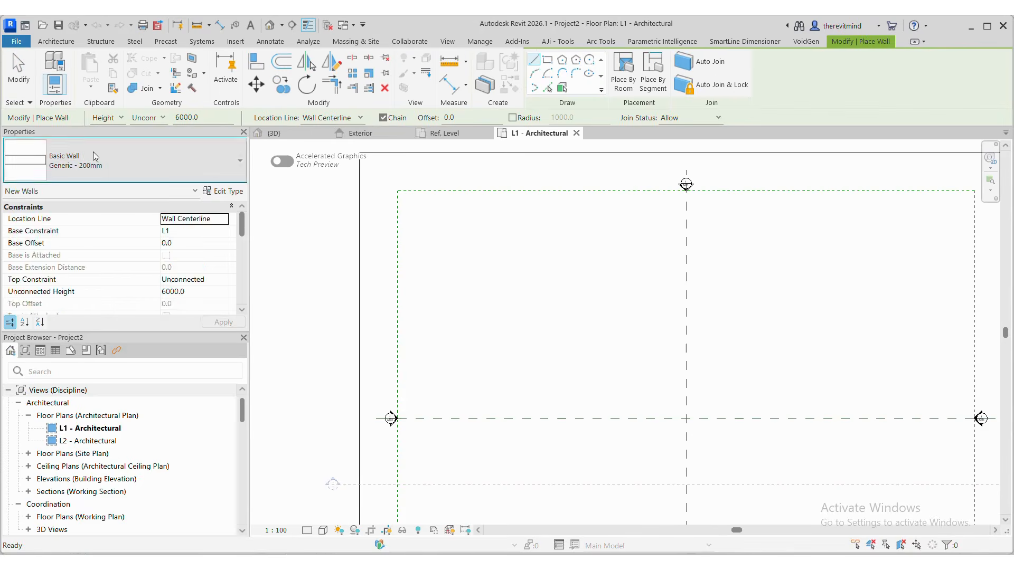
{"action": "left_click", "coordinate": [121, 161]}
{"action": "scroll", "coordinate": [104, 323], "scroll_direction": "down", "scroll_amount": 8}
{"action": "left_click", "coordinate": [74, 486]}
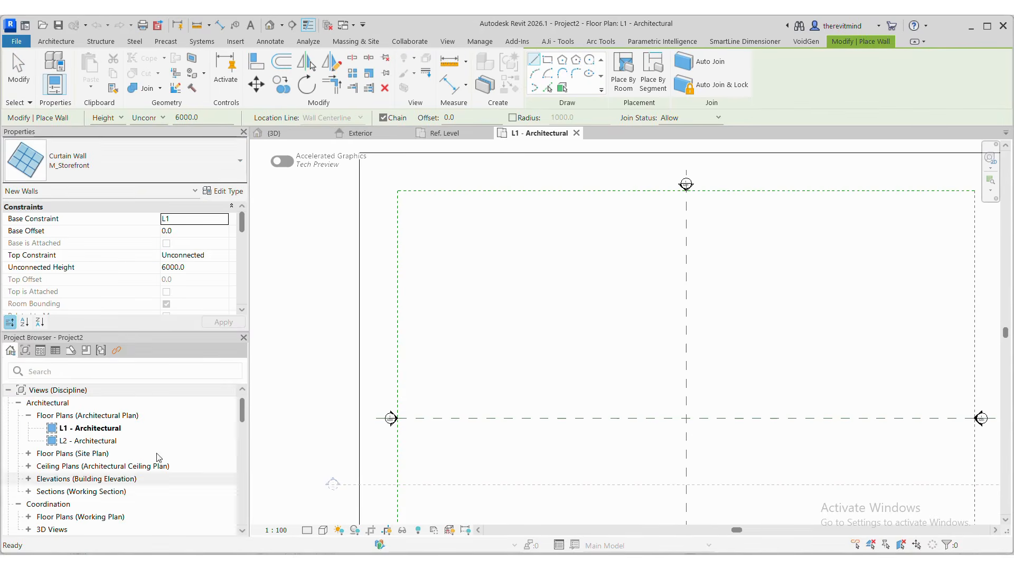
{"action": "key", "text": "Escape"}
{"action": "key", "text": "Escape"}
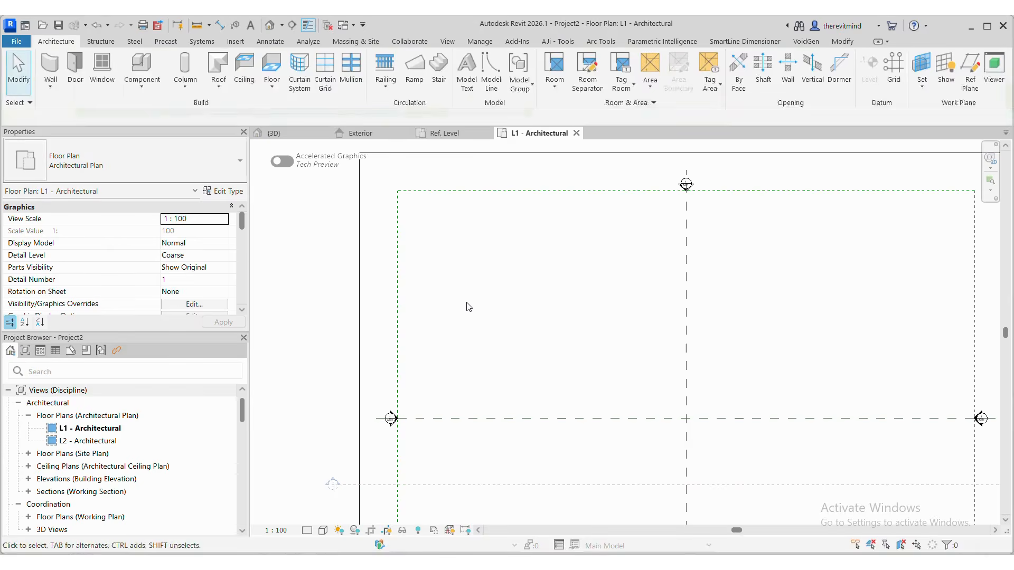
Set the project's length units to meters with 3 decimal places and the m unit symbol.
{"action": "key", "text": "u"}
{"action": "key", "text": "n"}
{"action": "left_click", "coordinate": [517, 244]}
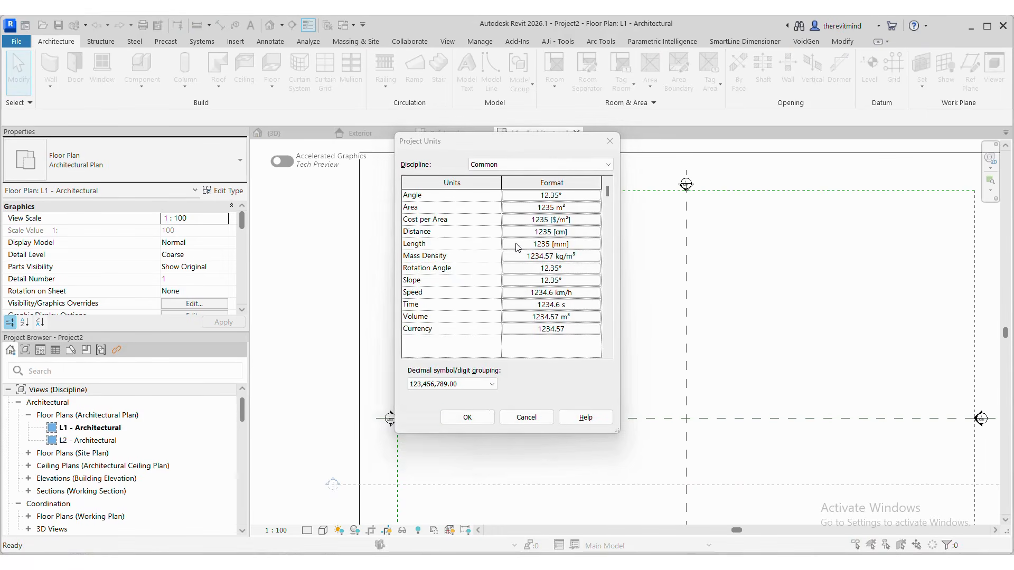
{"action": "left_click", "coordinate": [449, 265]}
{"action": "left_click", "coordinate": [363, 319]}
{"action": "left_click", "coordinate": [324, 298]}
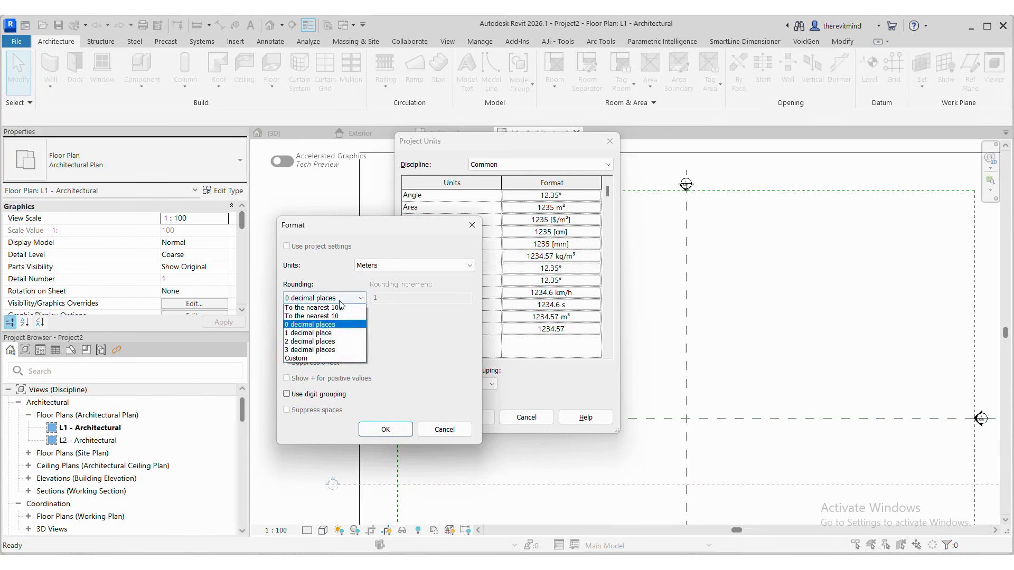
{"action": "left_click", "coordinate": [311, 339]}
{"action": "left_click", "coordinate": [325, 329]}
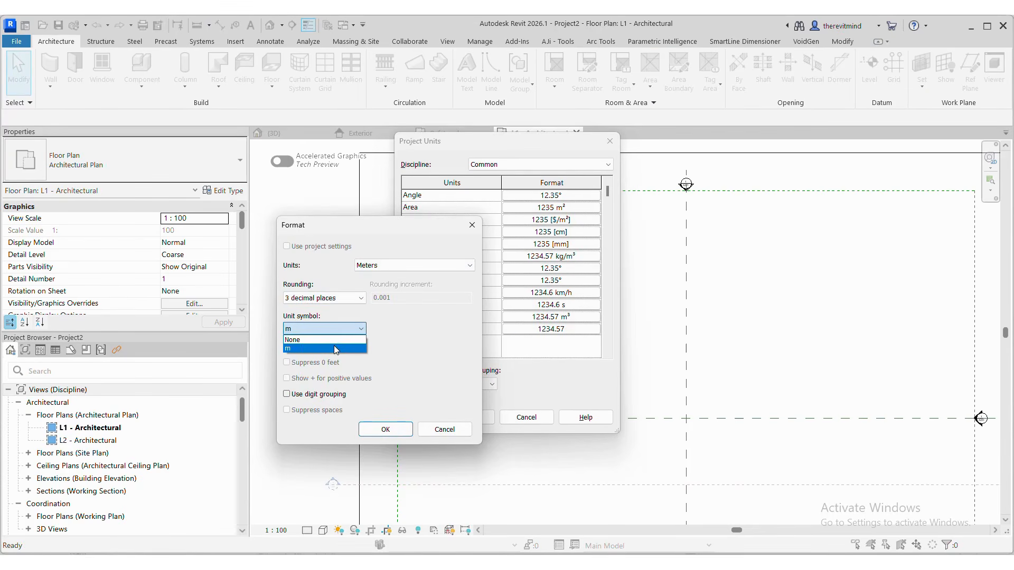
{"action": "left_click", "coordinate": [336, 348]}
{"action": "left_click", "coordinate": [386, 429]}
{"action": "left_click", "coordinate": [465, 418]}
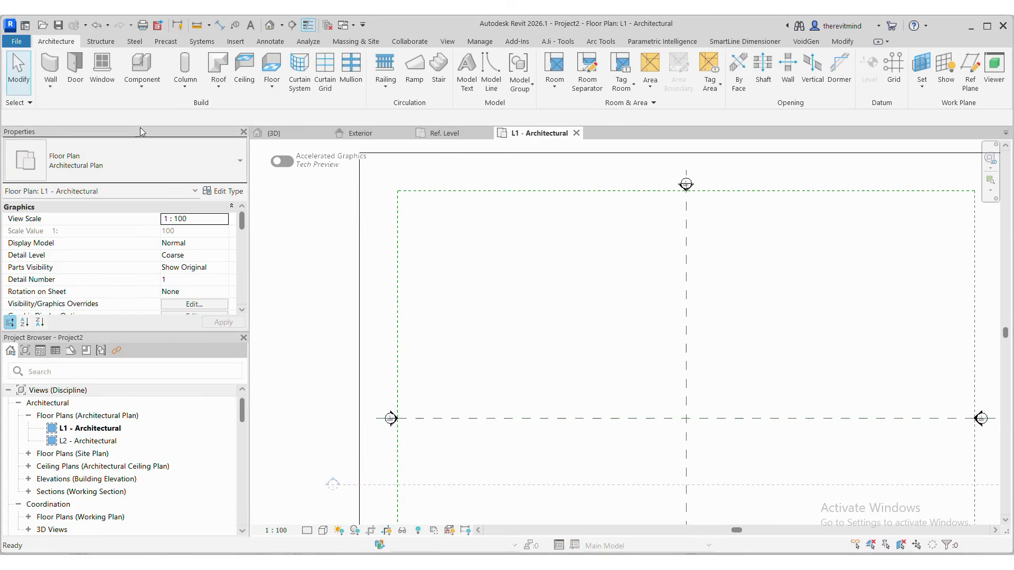
Draw a horizontal M_Storefront curtain wall 6 m long in the L1 architectural plan.
{"action": "left_click", "coordinate": [42, 65]}
{"action": "left_click", "coordinate": [97, 155]}
{"action": "left_click", "coordinate": [97, 155]}
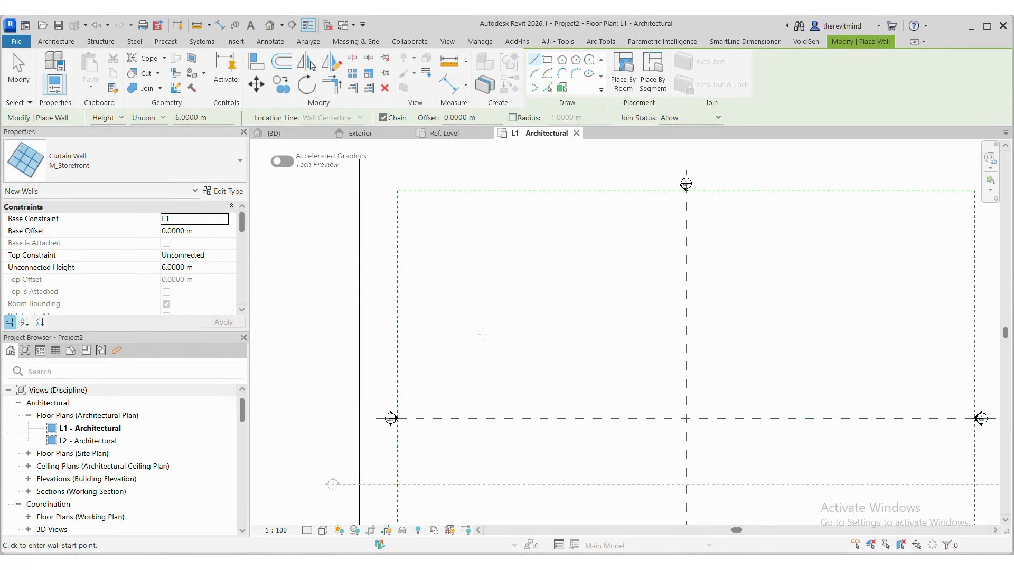
{"action": "scroll", "coordinate": [481, 328], "scroll_direction": "up", "scroll_amount": 1}
{"action": "left_click", "coordinate": [453, 322]}
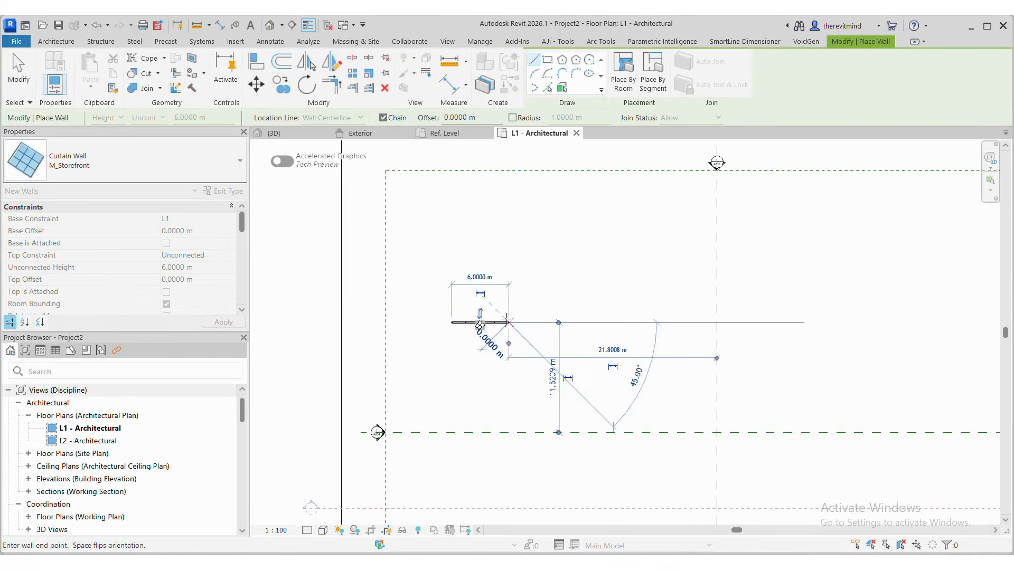
{"action": "left_click", "coordinate": [507, 322]}
{"action": "key", "text": "Escape"}
{"action": "key", "text": "Escape"}
Open the default 3D view and hide the scope boxes and level lines around the curtain wall.
{"action": "left_click", "coordinate": [270, 25]}
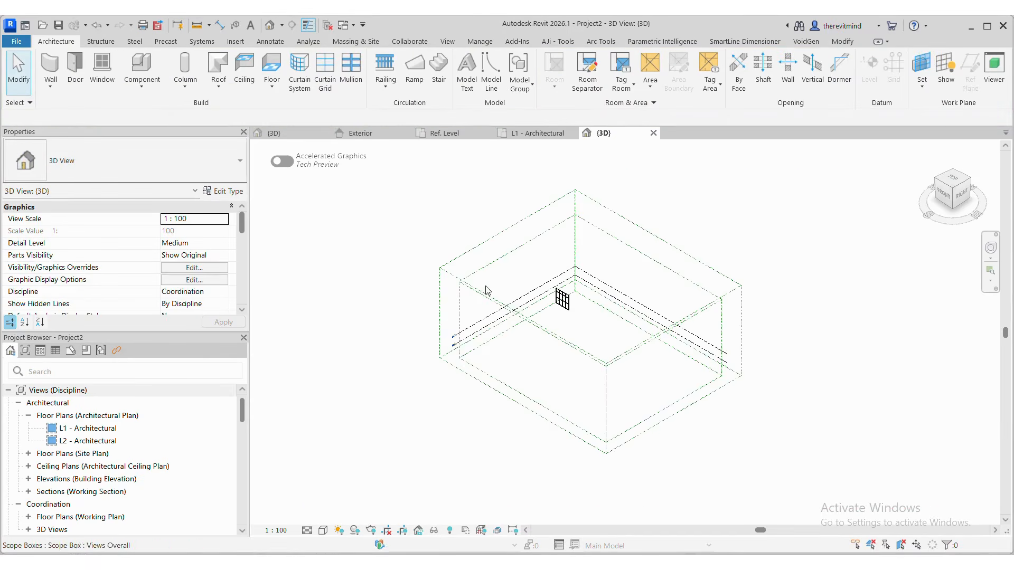
{"action": "left_click_drag", "start_coordinate": [507, 202], "coordinate": [465, 370]}
{"action": "key", "text": "e"}
{"action": "key", "text": "h"}
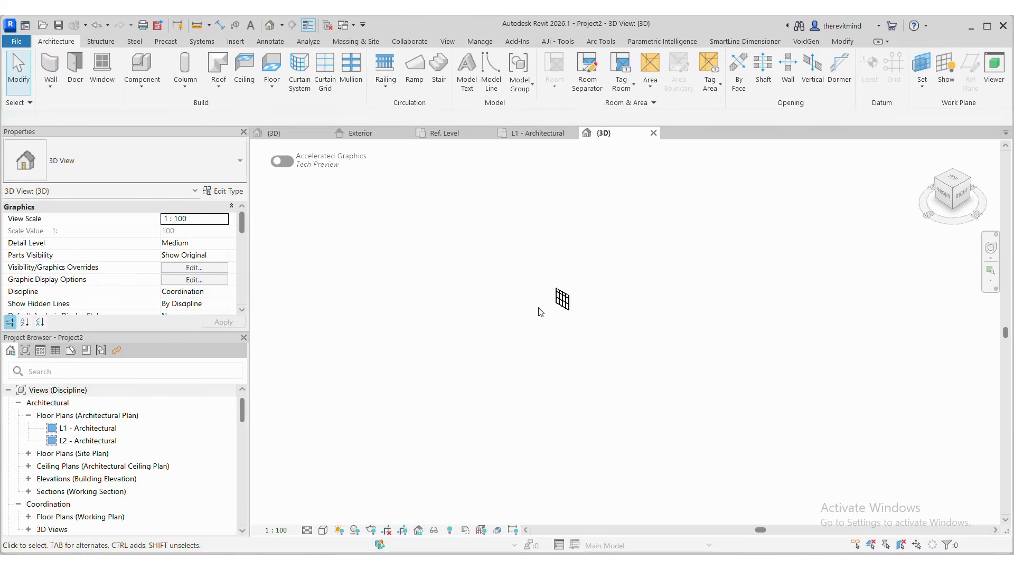
Examine the curtain wall up close from its front side and check its unconnected height.
{"action": "scroll", "coordinate": [555, 299], "scroll_direction": "up", "scroll_amount": 3}
{"action": "left_click", "coordinate": [591, 306]}
{"action": "key", "text": "Escape"}
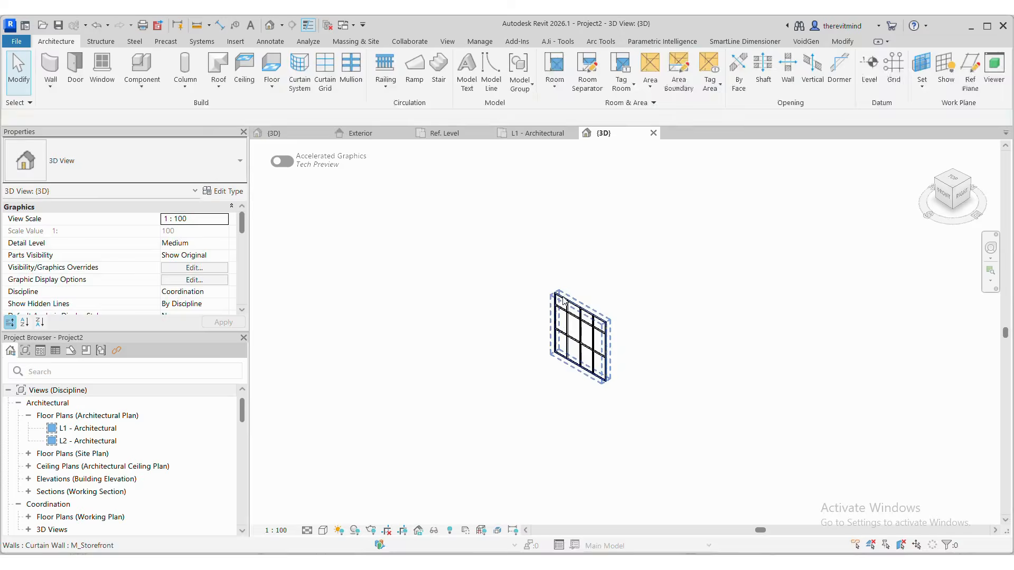
{"action": "left_click", "coordinate": [563, 297]}
{"action": "middle_click_drag", "start_coordinate": [611, 408], "coordinate": [781, 399], "text": "shift"}
{"action": "middle_click_drag", "start_coordinate": [645, 361], "coordinate": [723, 426]}
{"action": "scroll", "coordinate": [724, 426], "scroll_direction": "up", "scroll_amount": 4}
{"action": "left_click", "coordinate": [666, 402]}
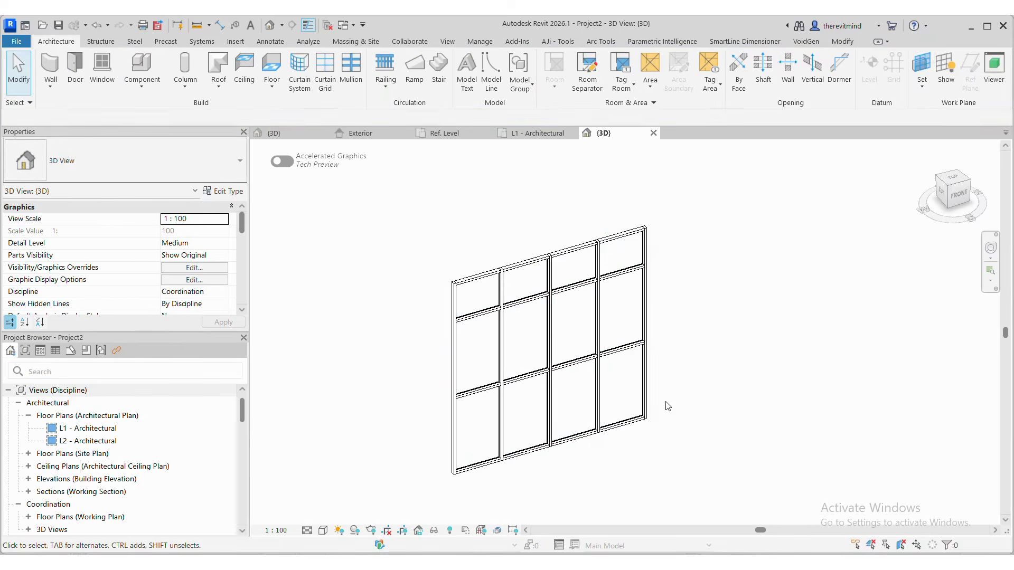
{"action": "left_click", "coordinate": [591, 236]}
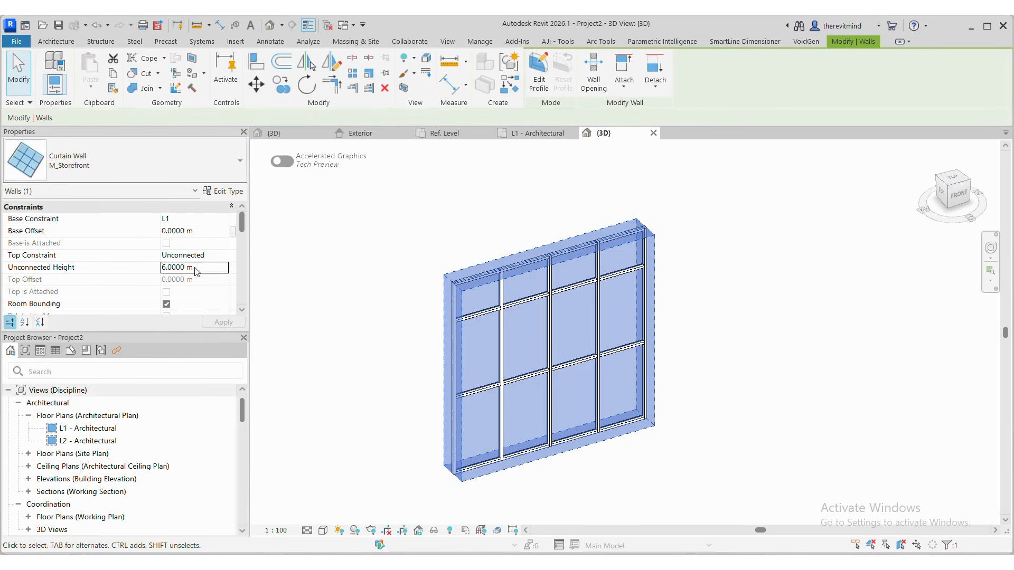
{"action": "left_click_drag", "start_coordinate": [197, 271], "coordinate": [161, 270]}
{"action": "left_click", "coordinate": [285, 290]}
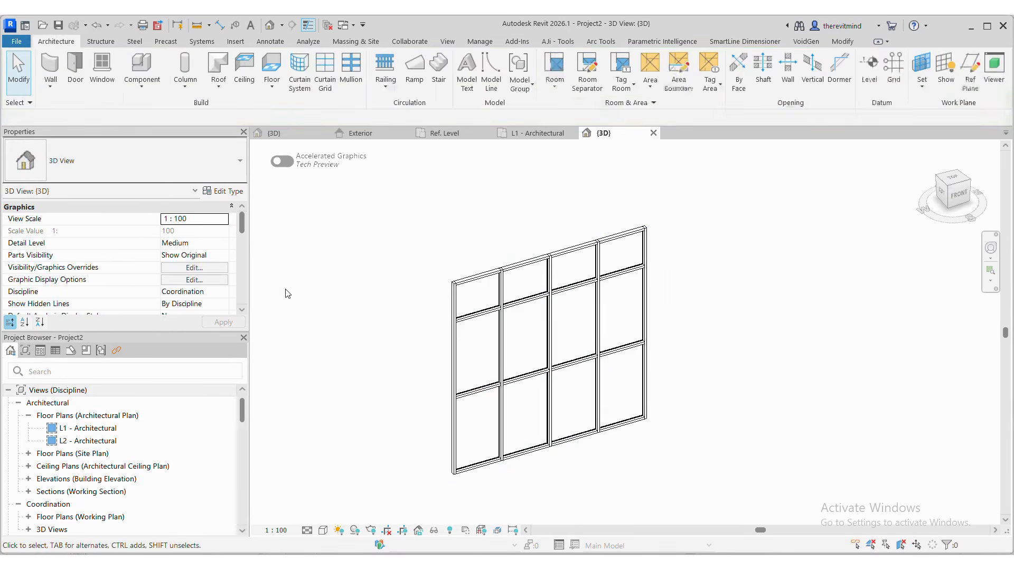
{"action": "left_click", "coordinate": [222, 191]}
{"action": "left_click", "coordinate": [608, 238]}
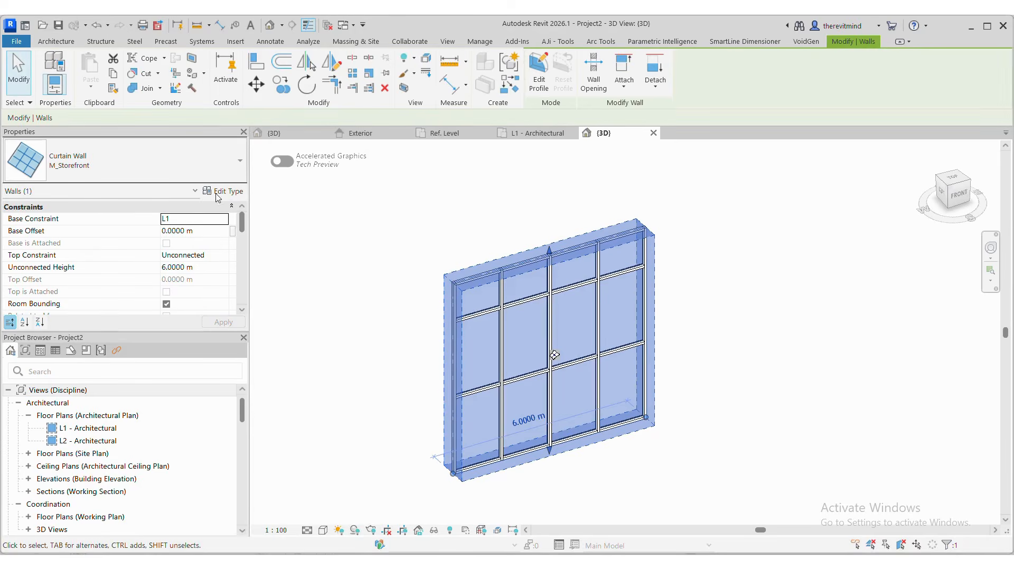
{"action": "left_click", "coordinate": [232, 192]}
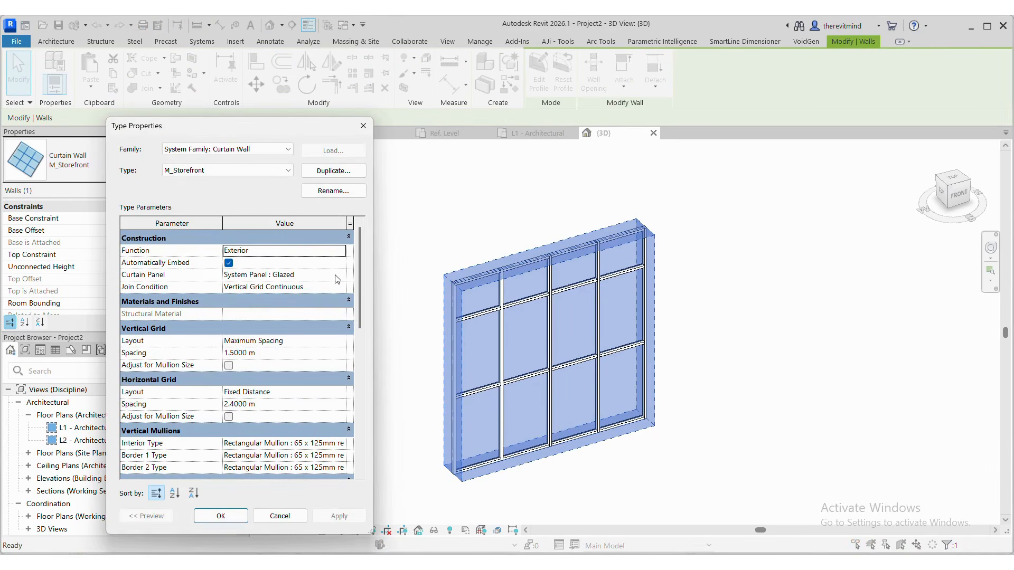
{"action": "left_click", "coordinate": [338, 443]}
{"action": "left_click", "coordinate": [341, 443]}
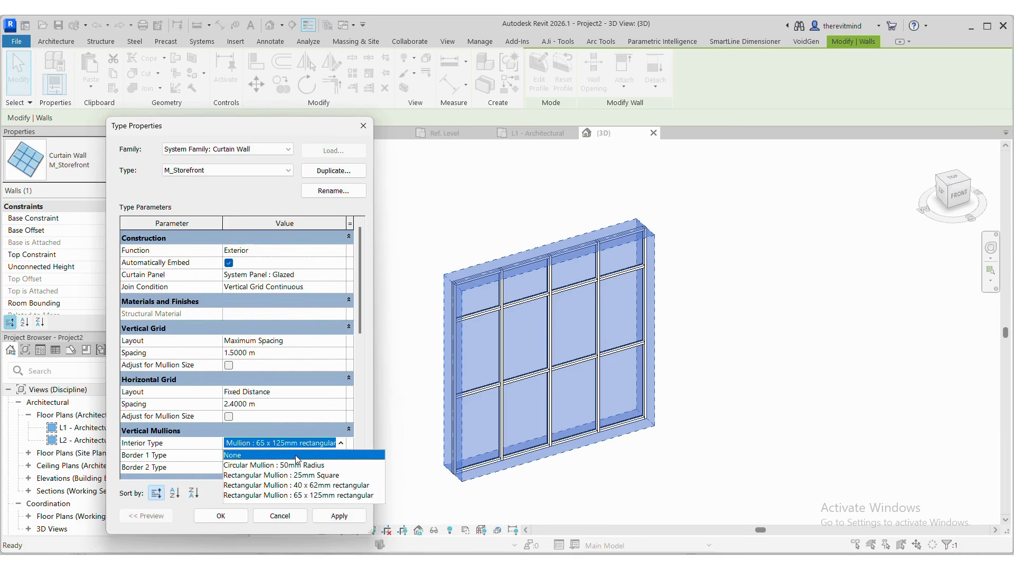
{"action": "left_click", "coordinate": [298, 456]}
{"action": "left_click", "coordinate": [340, 456]}
{"action": "left_click", "coordinate": [341, 456]}
{"action": "key", "text": "Escape"}
{"action": "key", "text": "Escape"}
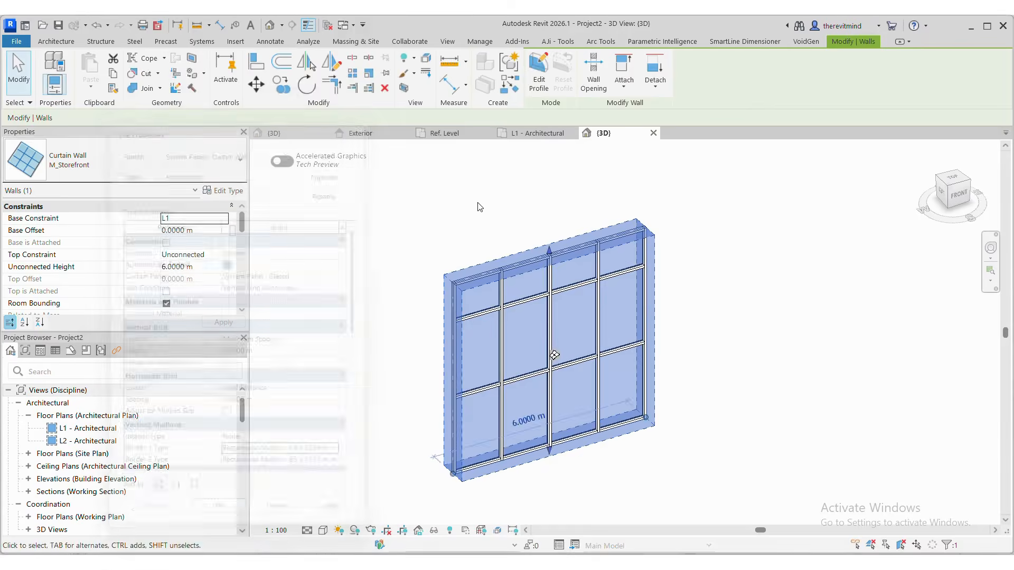
Check the panel width and length in the panel family's Exterior elevation, and return to the project's 3D view.
{"action": "left_click", "coordinate": [353, 133]}
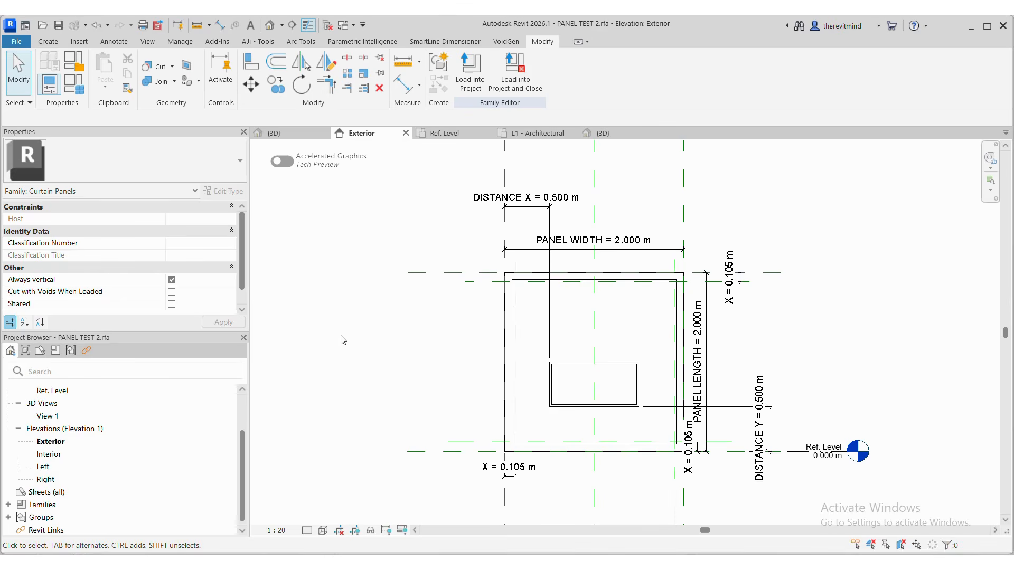
{"action": "scroll", "coordinate": [343, 340], "scroll_direction": "down", "scroll_amount": 1}
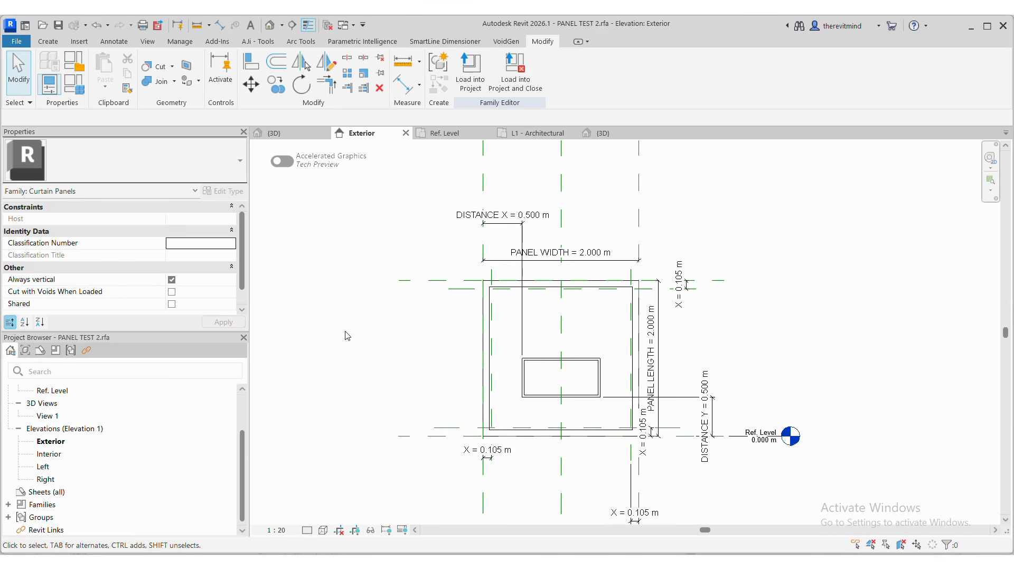
{"action": "left_click", "coordinate": [604, 138]}
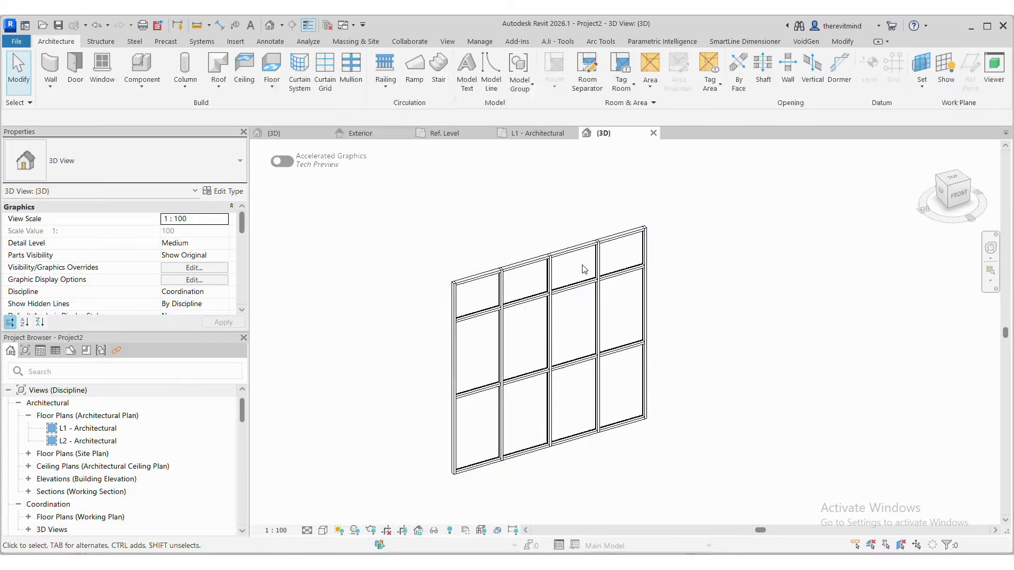
Set the M_Storefront curtain wall type's vertical interior, border 1 and border 2 mullions to None.
{"action": "left_click", "coordinate": [584, 269]}
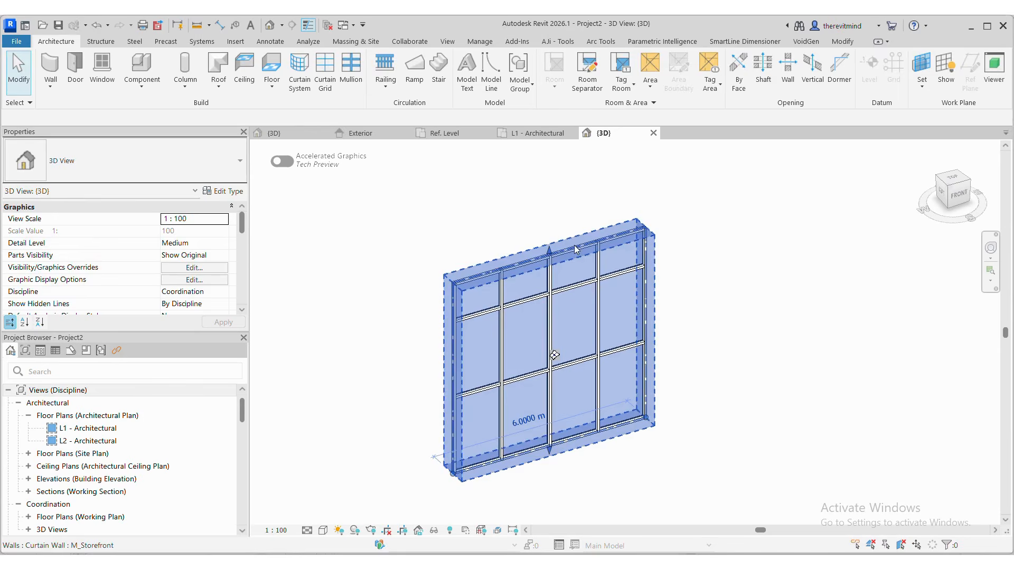
{"action": "left_click", "coordinate": [210, 191]}
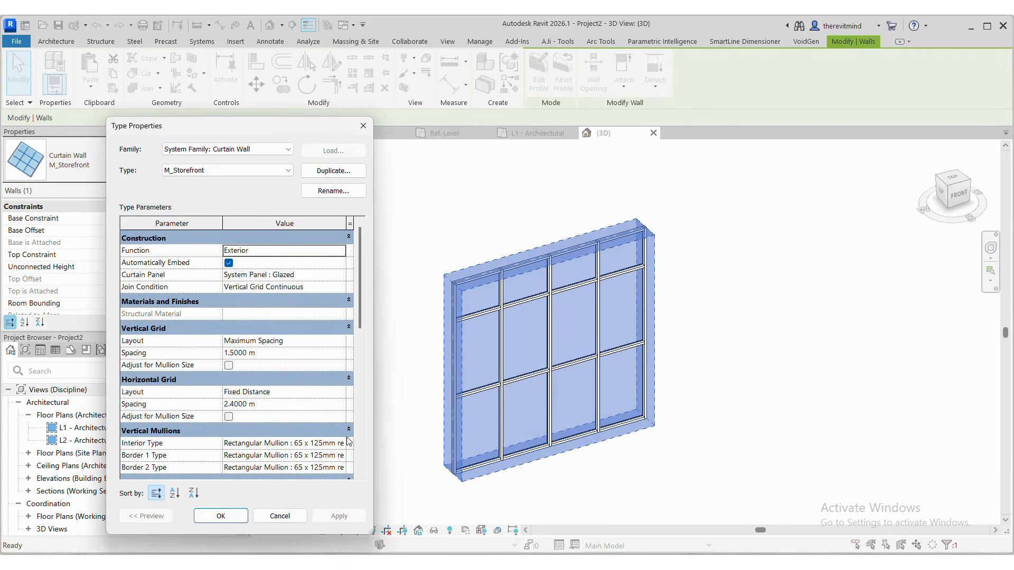
{"action": "left_click", "coordinate": [346, 442]}
{"action": "left_click", "coordinate": [341, 443]}
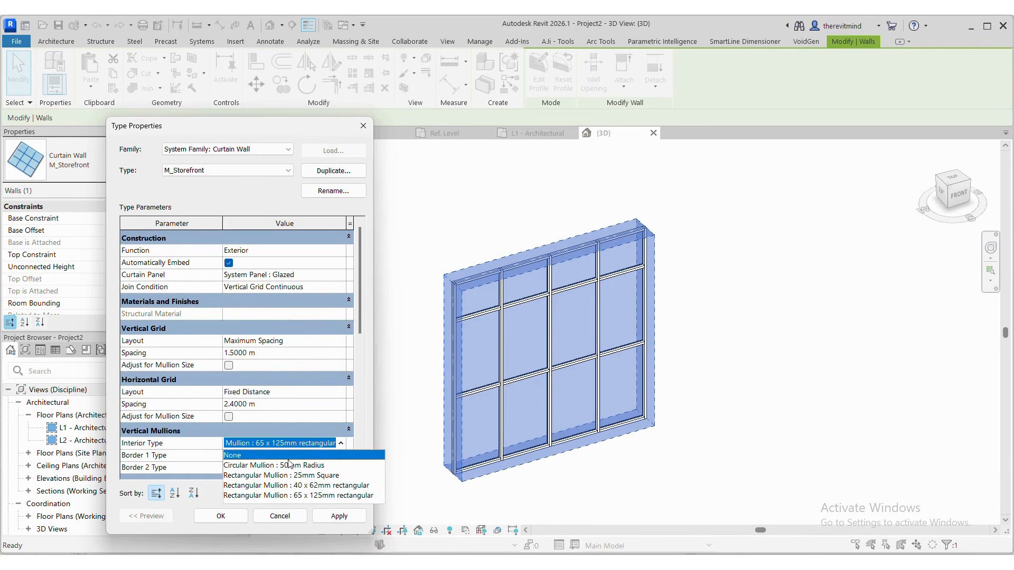
{"action": "left_click", "coordinate": [289, 455]}
{"action": "left_click", "coordinate": [340, 455]}
{"action": "left_click", "coordinate": [341, 468]}
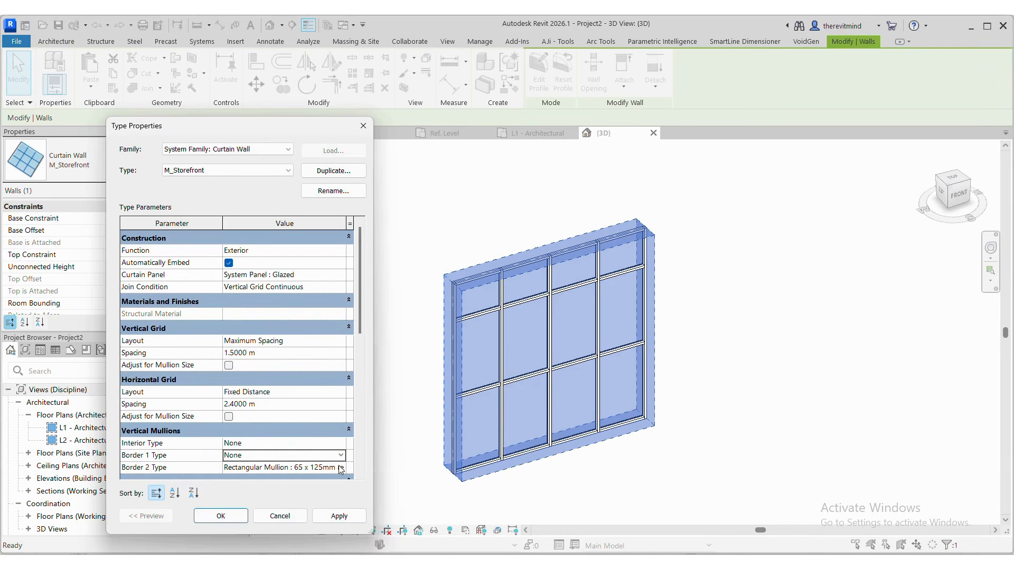
{"action": "left_click", "coordinate": [341, 468]}
{"action": "left_click", "coordinate": [296, 477]}
Set the horizontal interior, border 1 and border 2 mullions to None and delete the existing mullions from the wall.
{"action": "scroll", "coordinate": [325, 424], "scroll_direction": "down", "scroll_amount": 3}
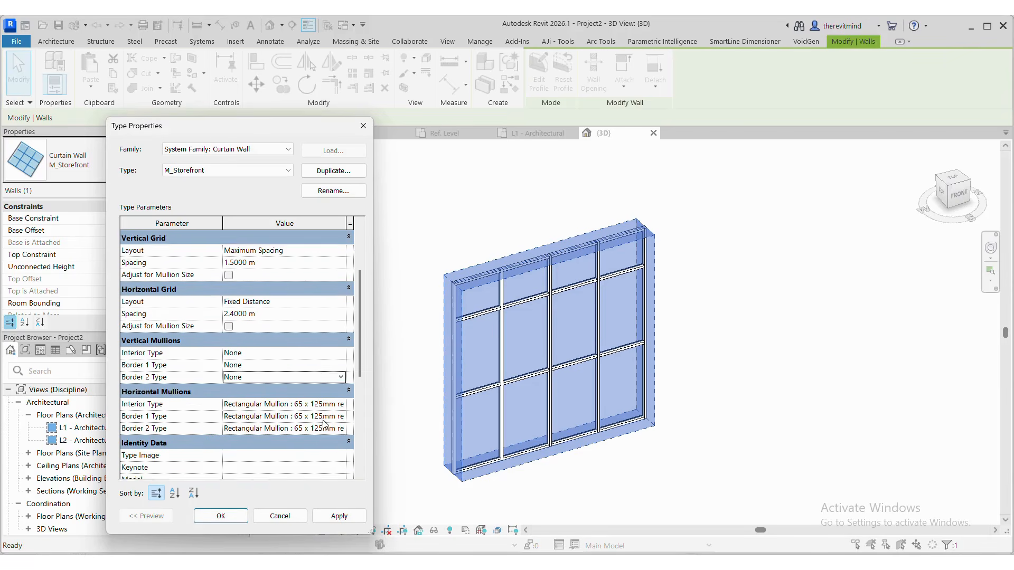
{"action": "scroll", "coordinate": [325, 424], "scroll_direction": "down", "scroll_amount": 1}
{"action": "left_click", "coordinate": [341, 379]}
{"action": "left_click", "coordinate": [341, 378]}
{"action": "left_click", "coordinate": [325, 390]}
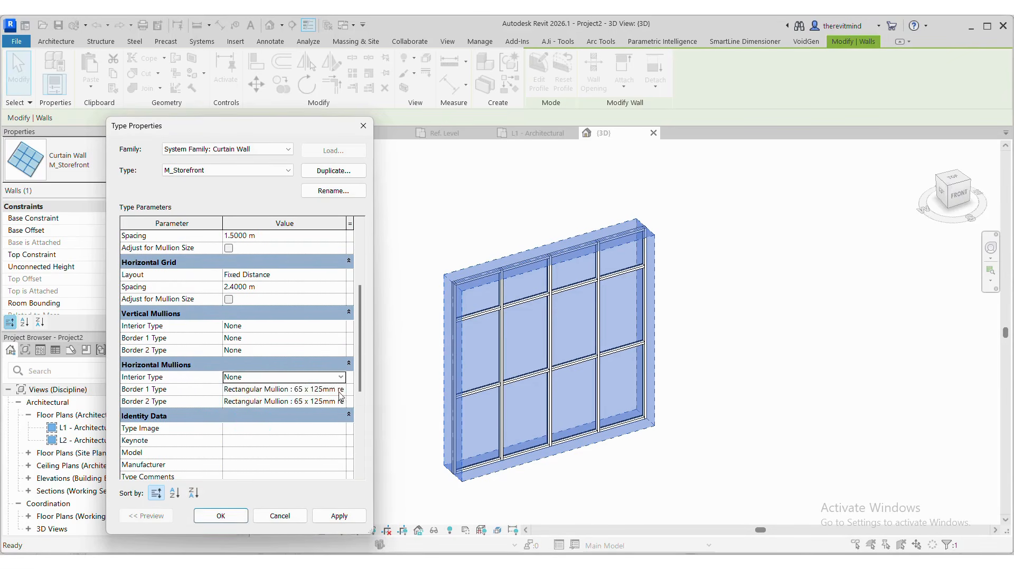
{"action": "left_click", "coordinate": [341, 389]}
{"action": "left_click", "coordinate": [340, 390]}
{"action": "scroll", "coordinate": [317, 409], "scroll_direction": "up", "scroll_amount": 2}
{"action": "left_click", "coordinate": [314, 402]}
{"action": "left_click", "coordinate": [343, 403]}
{"action": "left_click", "coordinate": [341, 401]}
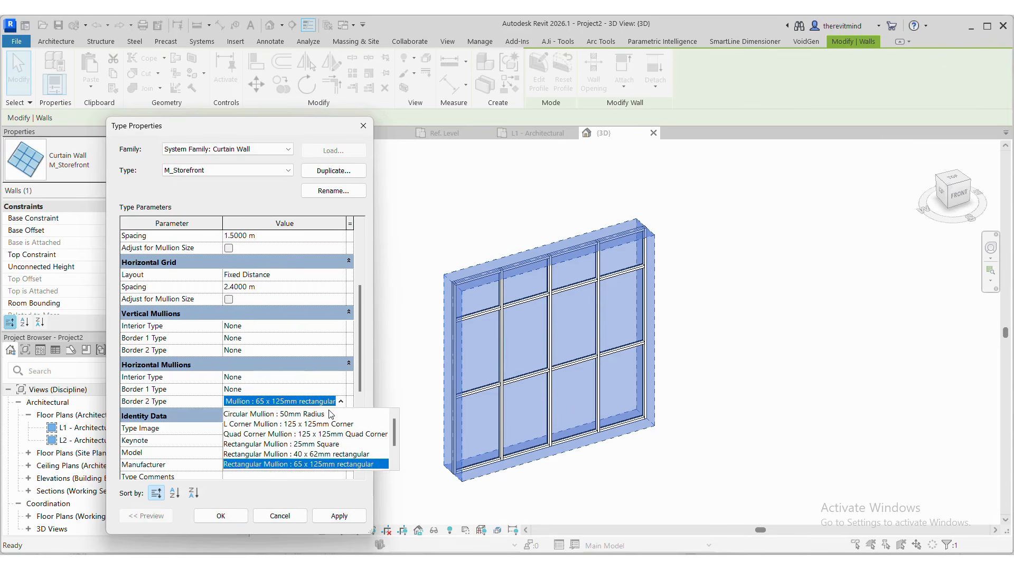
{"action": "scroll", "coordinate": [317, 444], "scroll_direction": "up", "scroll_amount": 2}
{"action": "left_click", "coordinate": [248, 414]}
{"action": "left_click", "coordinate": [338, 516]}
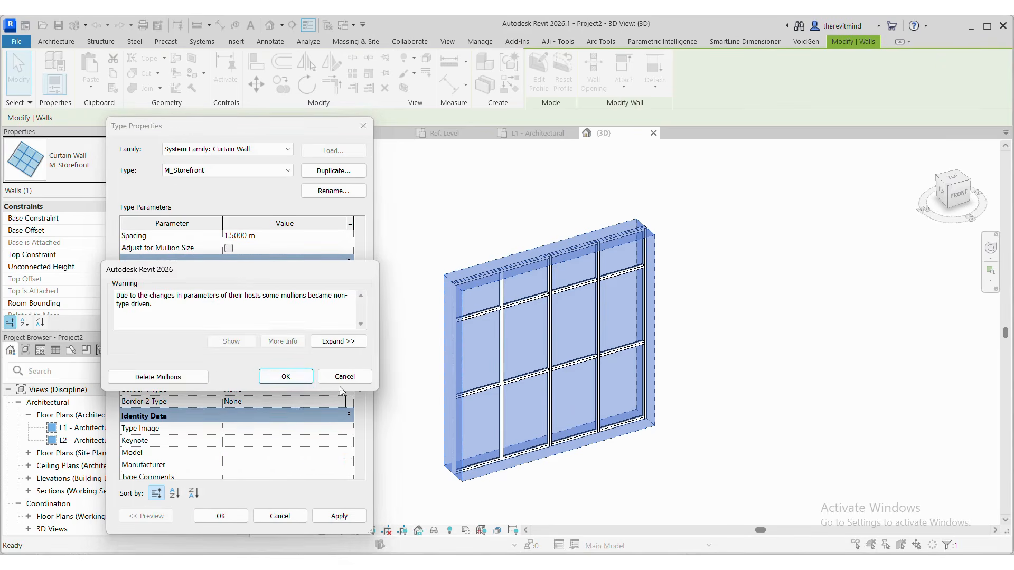
{"action": "left_click", "coordinate": [193, 378]}
Set the vertical grid layout to Fixed Distance and both the vertical and horizontal grid spacing to 2 m.
{"action": "scroll", "coordinate": [311, 287], "scroll_direction": "up", "scroll_amount": 3}
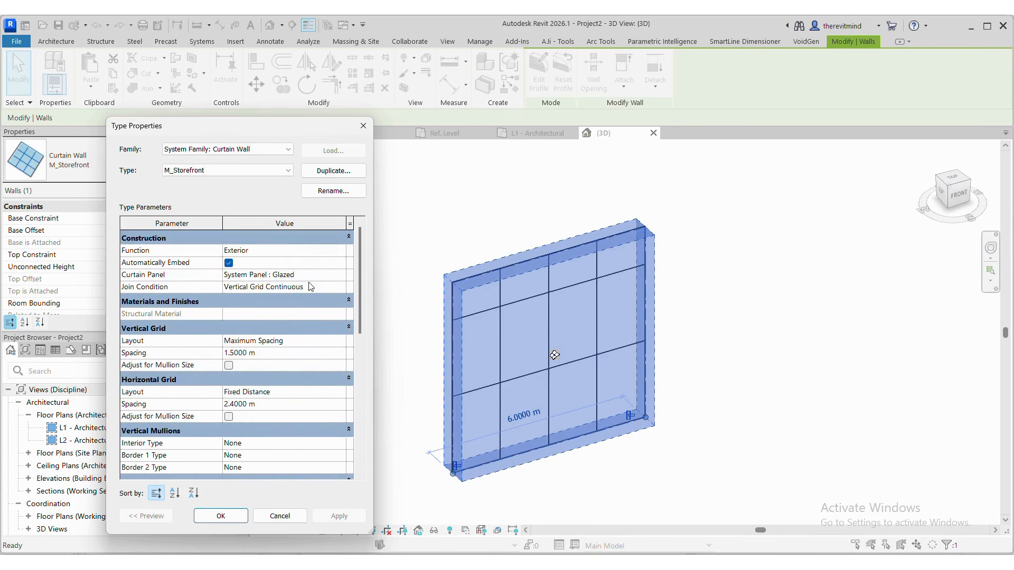
{"action": "left_click", "coordinate": [346, 345]}
{"action": "left_click", "coordinate": [259, 365]}
{"action": "left_click", "coordinate": [272, 354]}
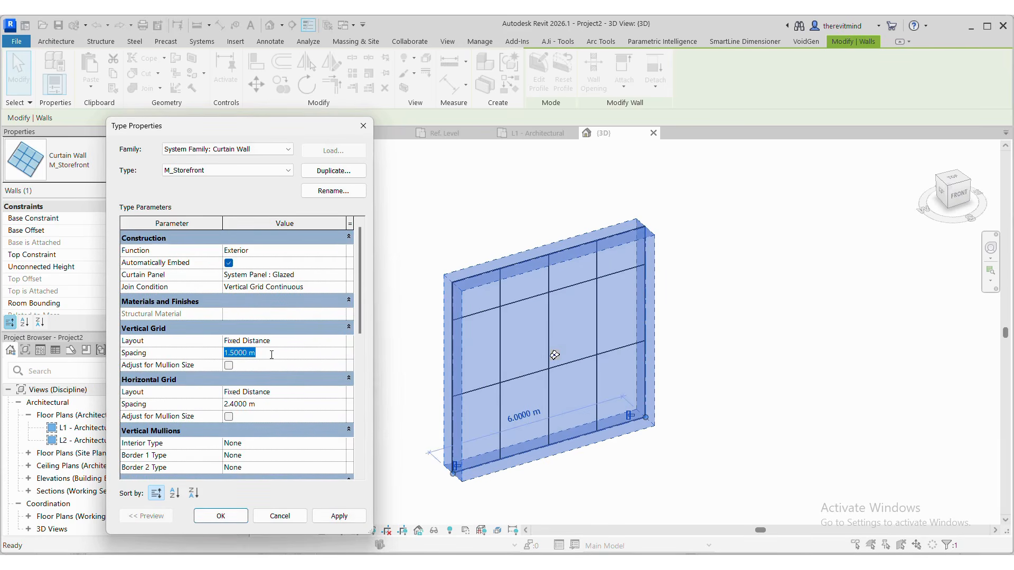
{"action": "left_click", "coordinate": [324, 403]}
{"action": "type", "text": "2"}
{"action": "left_click", "coordinate": [316, 392]}
{"action": "left_click", "coordinate": [319, 516]}
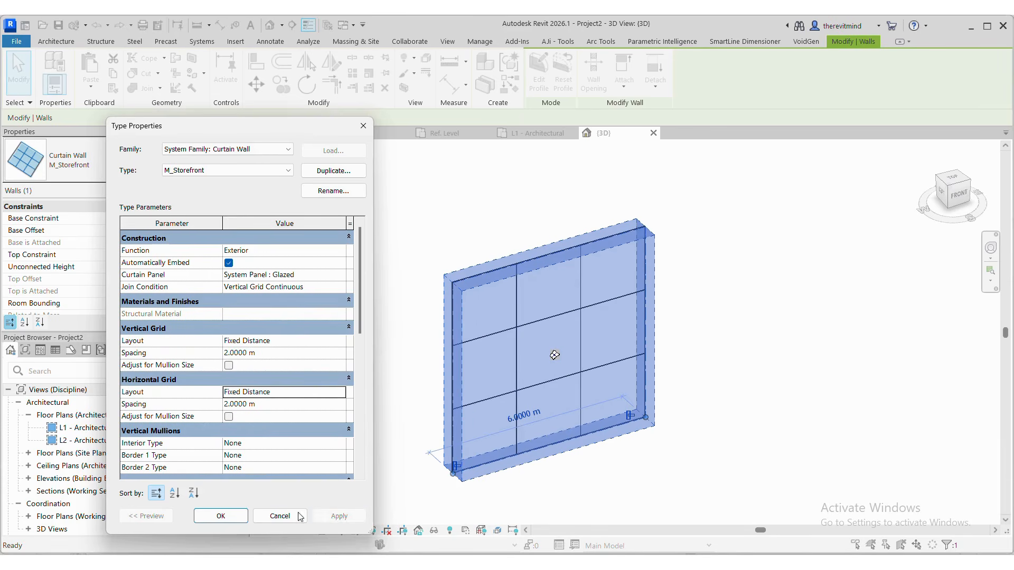
{"action": "left_click", "coordinate": [221, 516]}
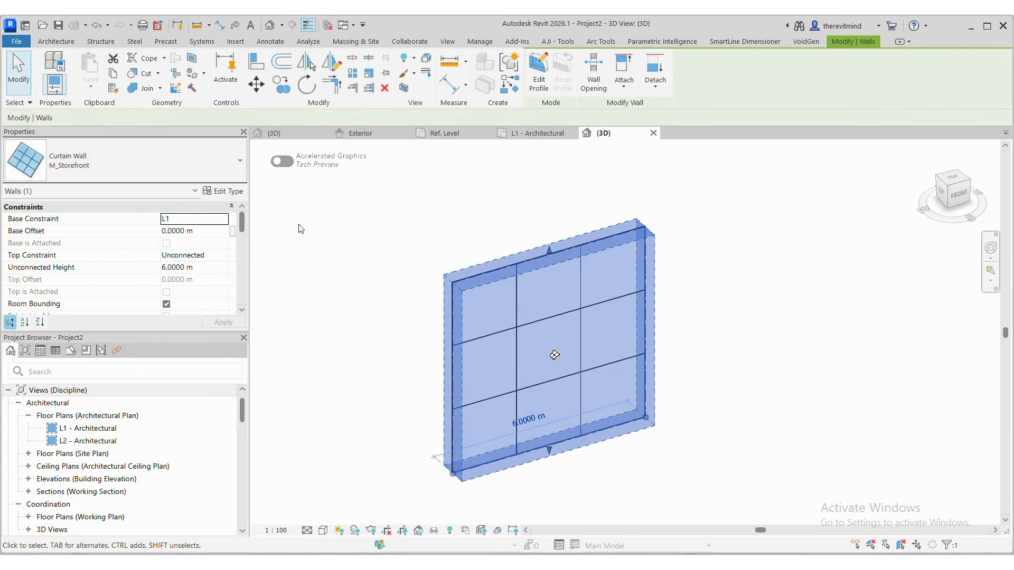
Check the available Curtain Panel options in the curtain wall's type properties, keeping System Panel : Glazed.
{"action": "left_click", "coordinate": [184, 157]}
{"action": "key", "text": "Escape"}
{"action": "left_click", "coordinate": [224, 191]}
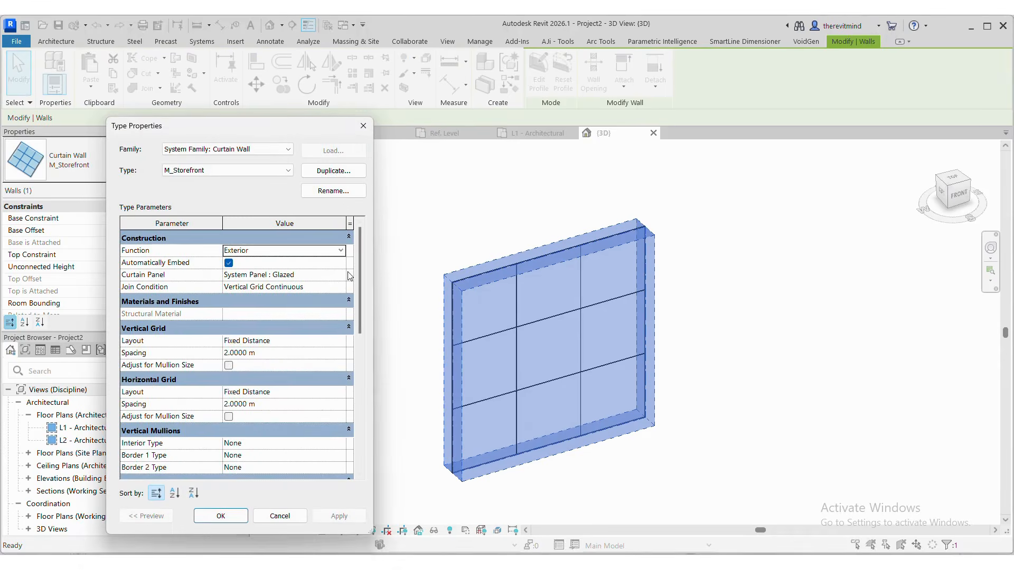
{"action": "left_click", "coordinate": [347, 275]}
{"action": "scroll", "coordinate": [303, 292], "scroll_direction": "up", "scroll_amount": 10}
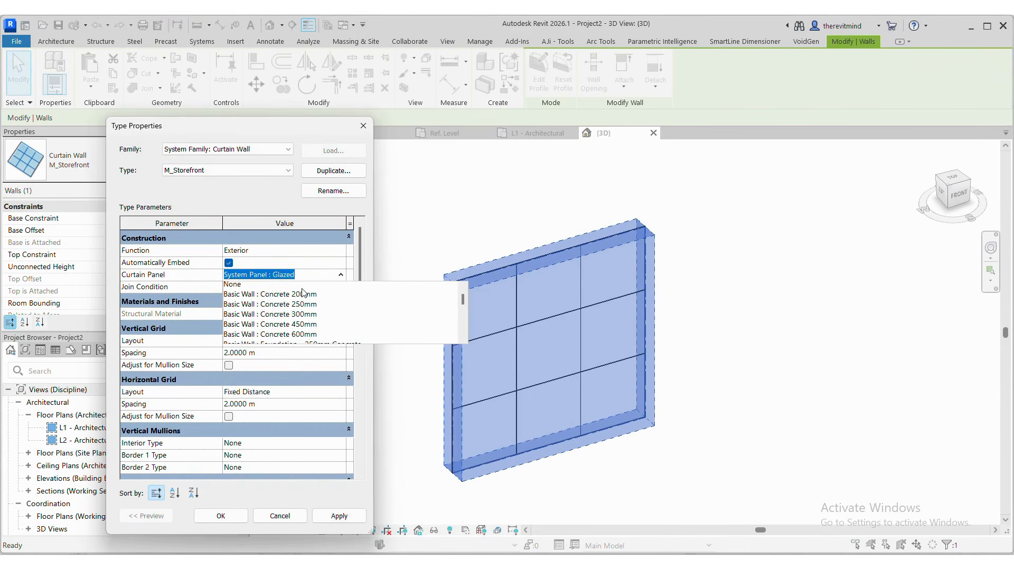
{"action": "scroll", "coordinate": [303, 292], "scroll_direction": "down", "scroll_amount": 10}
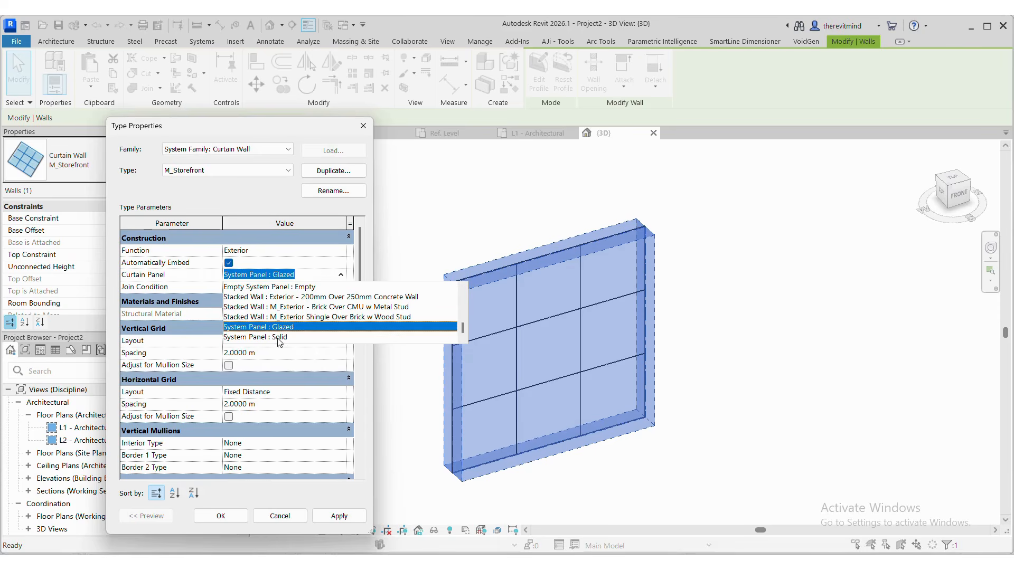
{"action": "scroll", "coordinate": [274, 344], "scroll_direction": "up", "scroll_amount": 1}
{"action": "left_click", "coordinate": [222, 520]}
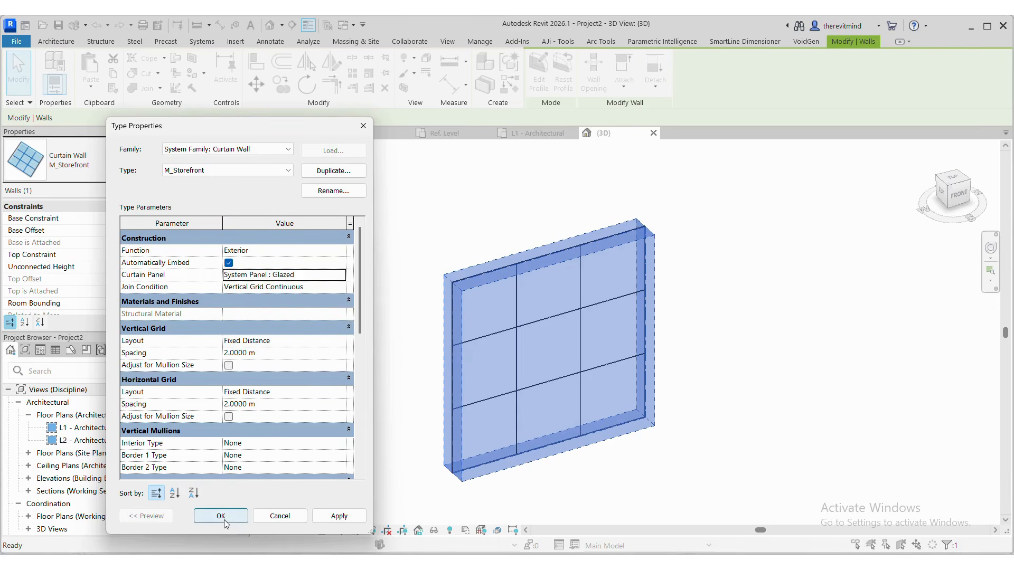
{"action": "left_click", "coordinate": [342, 402]}
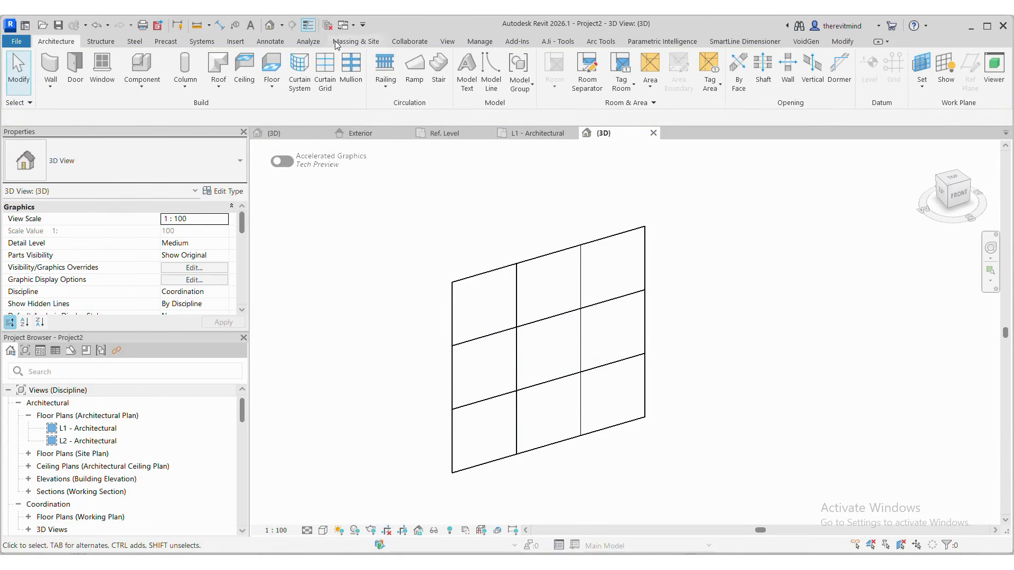
Close the inactive views and load the PANEL TEST 2 family from its Exterior elevation into Project2.
{"action": "left_click", "coordinate": [328, 26]}
{"action": "left_click", "coordinate": [382, 136]}
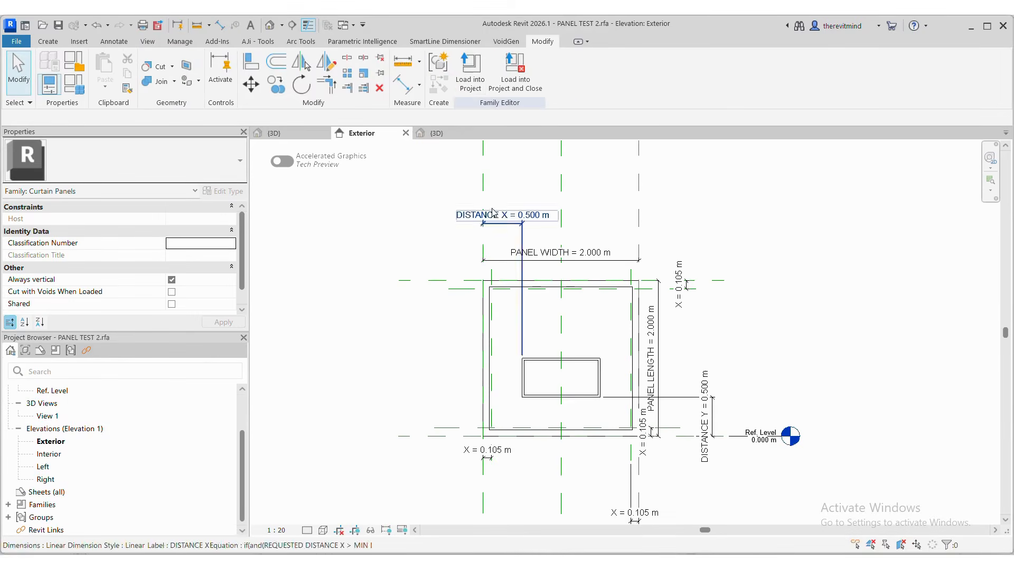
{"action": "left_click", "coordinate": [470, 72]}
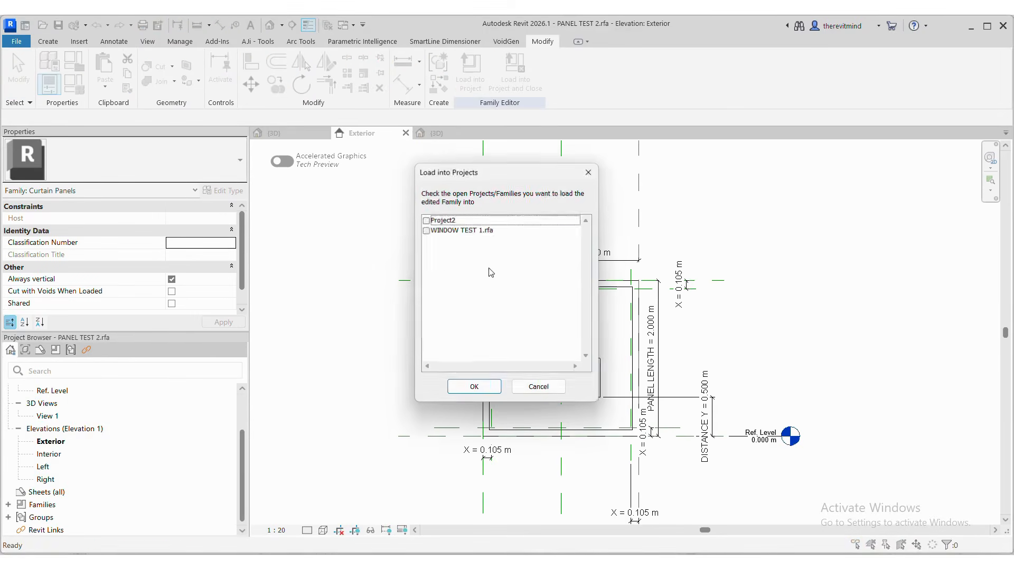
{"action": "left_click", "coordinate": [426, 221]}
{"action": "left_click", "coordinate": [459, 389]}
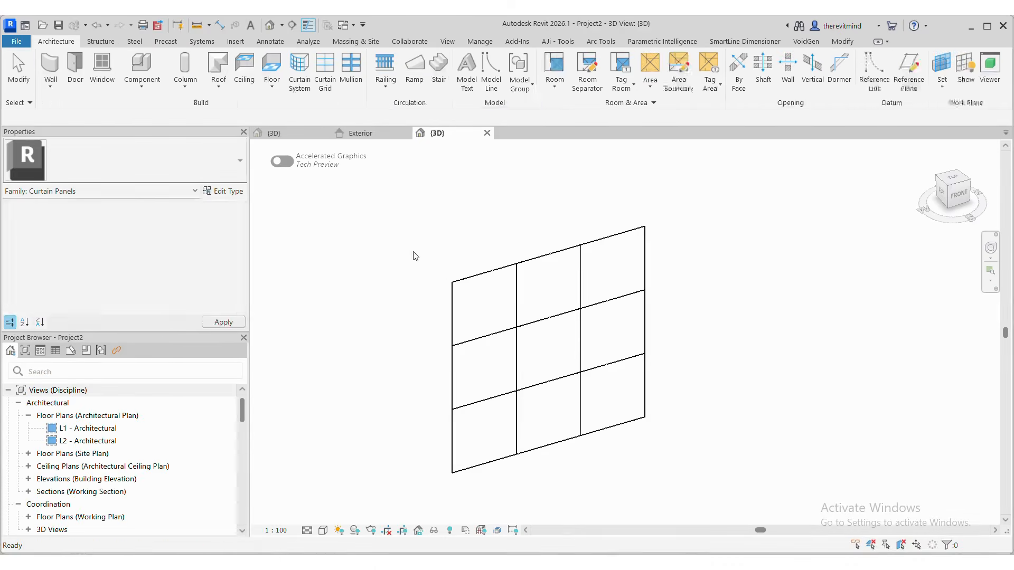
Choose PANEL TEST 2 : PANEL TYPE 3 as the curtain panel in the curtain wall's type properties.
{"action": "left_click", "coordinate": [453, 285]}
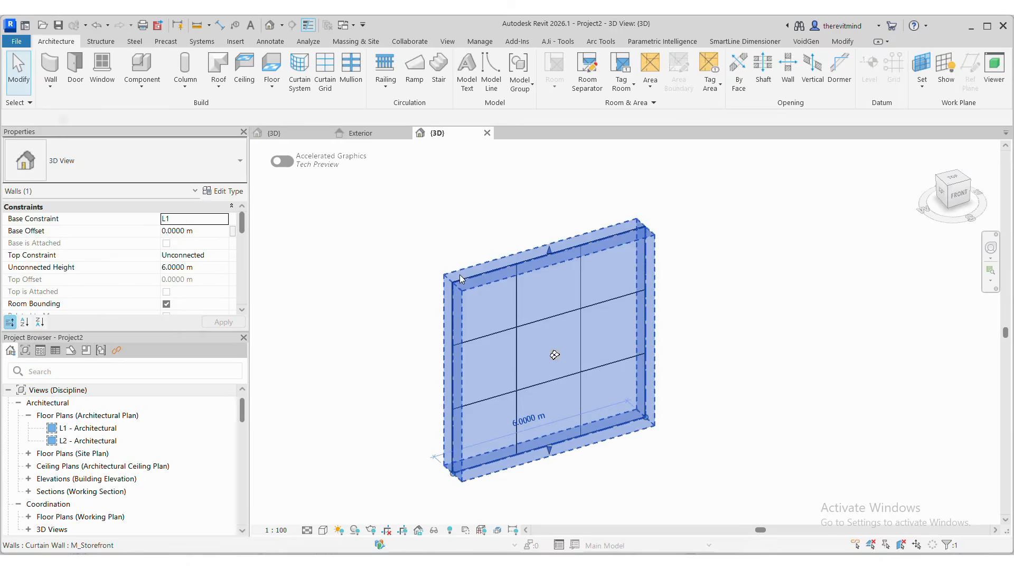
{"action": "left_click", "coordinate": [224, 191]}
{"action": "left_click", "coordinate": [336, 277]}
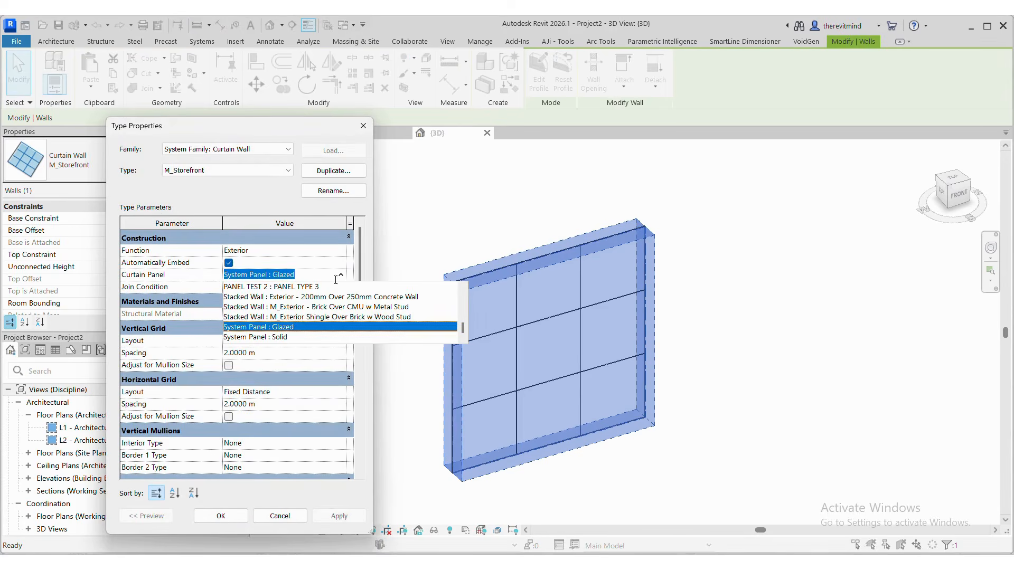
{"action": "left_click", "coordinate": [290, 287]}
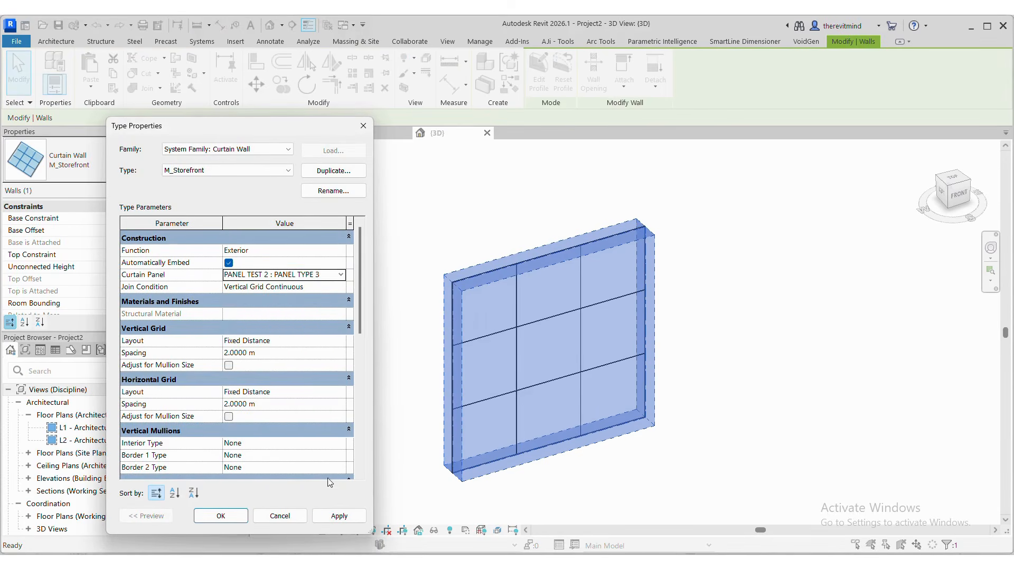
Look through the full list of curtain panel options for the loaded PANEL TEST 2 types.
{"action": "left_click", "coordinate": [340, 276]}
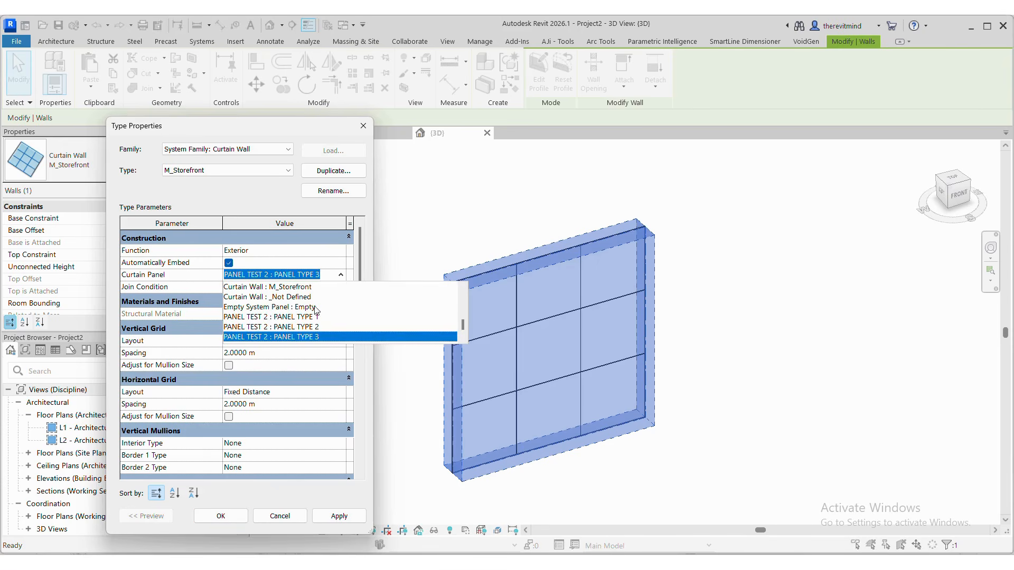
{"action": "scroll", "coordinate": [316, 310], "scroll_direction": "down", "scroll_amount": 2}
{"action": "scroll", "coordinate": [312, 317], "scroll_direction": "up", "scroll_amount": 3}
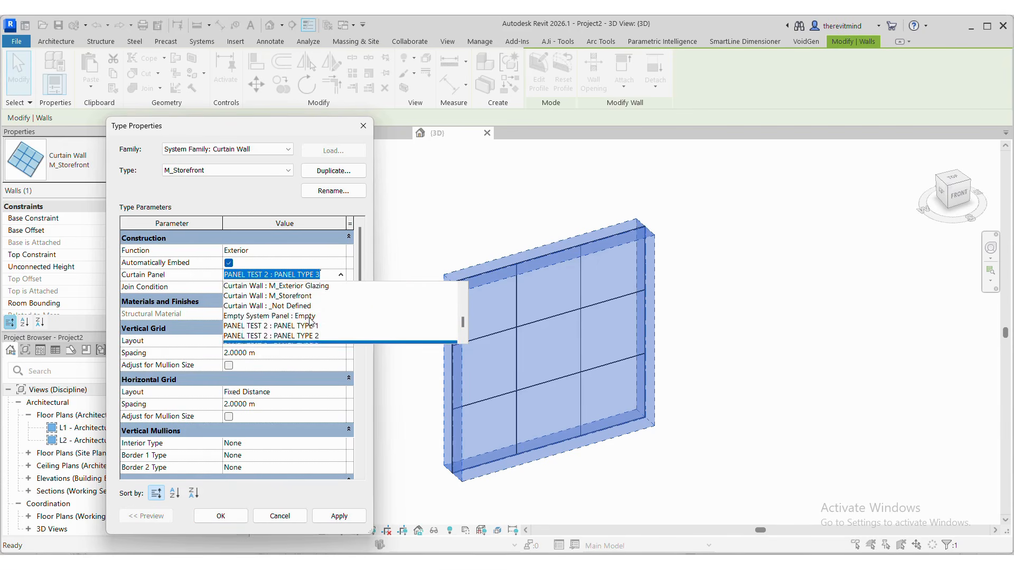
{"action": "scroll", "coordinate": [310, 321], "scroll_direction": "up", "scroll_amount": 2}
{"action": "scroll", "coordinate": [311, 321], "scroll_direction": "down", "scroll_amount": 2}
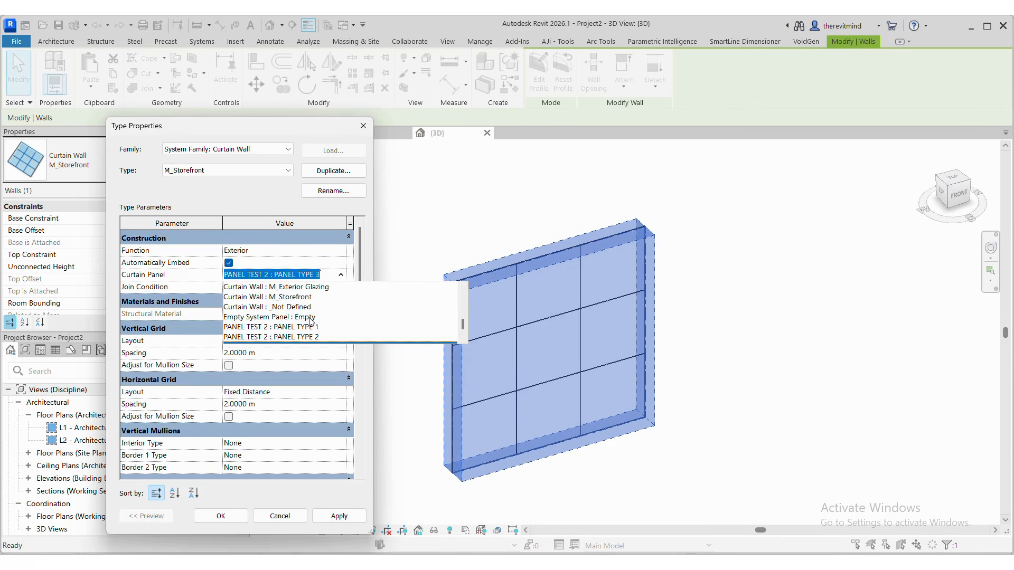
{"action": "scroll", "coordinate": [311, 321], "scroll_direction": "down", "scroll_amount": 1}
{"action": "scroll", "coordinate": [311, 320], "scroll_direction": "up", "scroll_amount": 6}
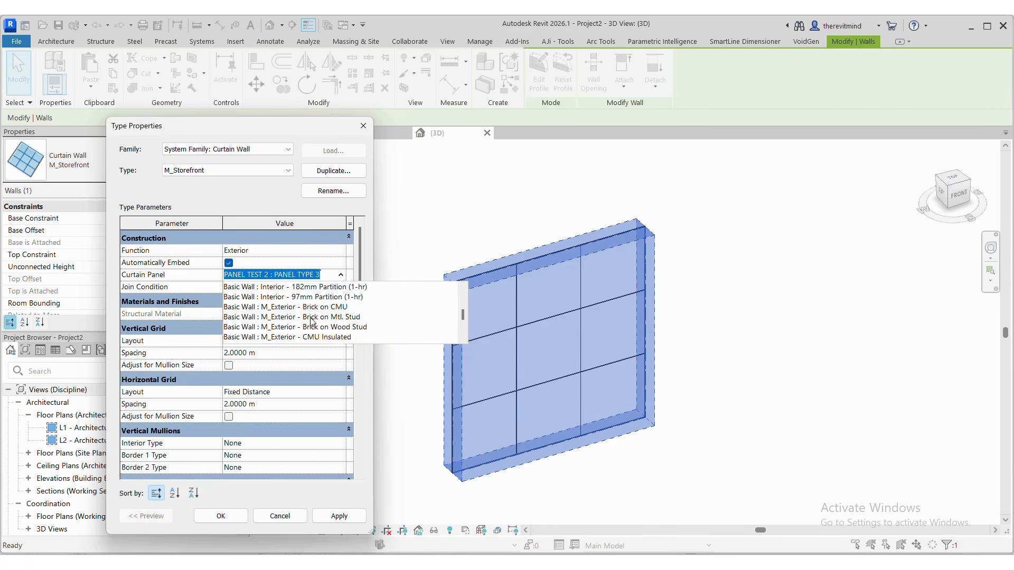
{"action": "scroll", "coordinate": [311, 321], "scroll_direction": "up", "scroll_amount": 5}
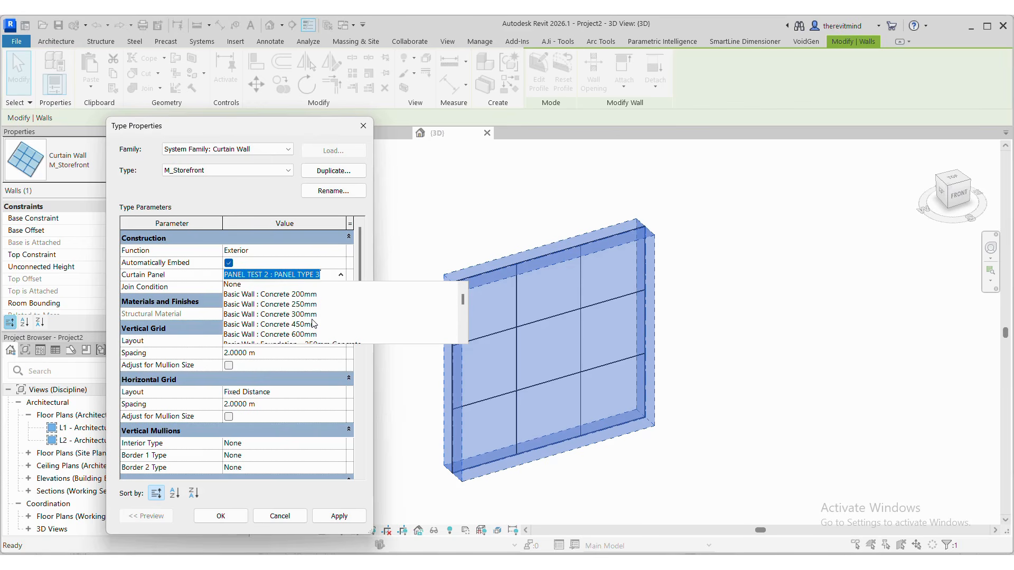
{"action": "scroll", "coordinate": [317, 323], "scroll_direction": "down", "scroll_amount": 2}
{"action": "scroll", "coordinate": [324, 322], "scroll_direction": "down", "scroll_amount": 6}
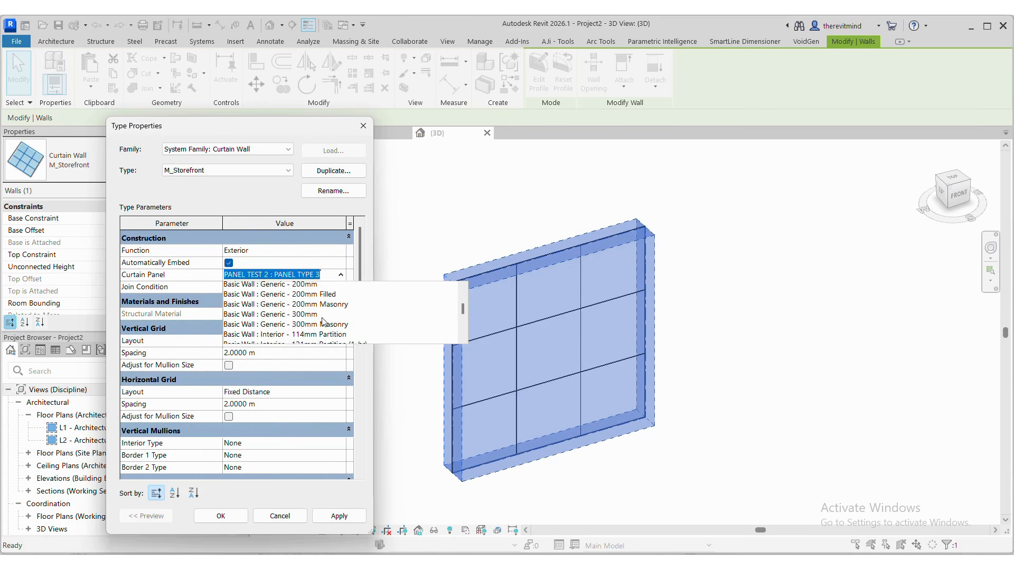
{"action": "scroll", "coordinate": [323, 317], "scroll_direction": "down", "scroll_amount": 1}
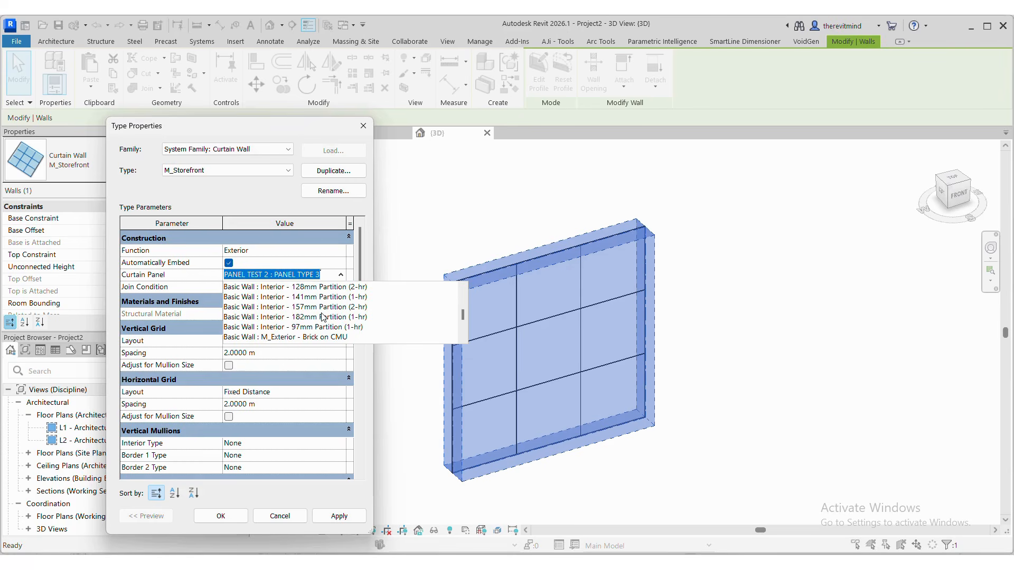
{"action": "scroll", "coordinate": [323, 317], "scroll_direction": "down", "scroll_amount": 2}
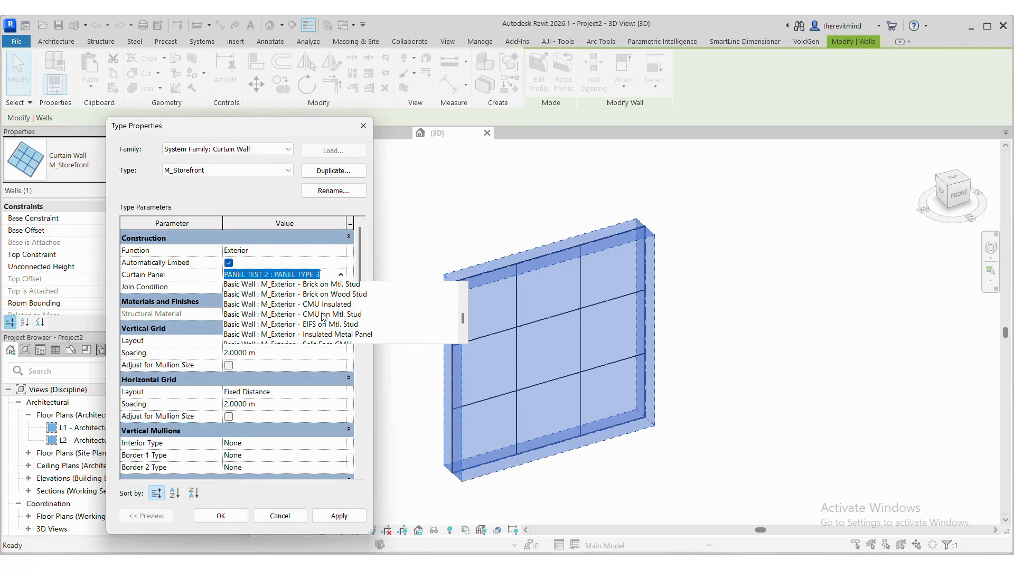
{"action": "scroll", "coordinate": [323, 317], "scroll_direction": "down", "scroll_amount": 3}
{"action": "scroll", "coordinate": [321, 317], "scroll_direction": "down", "scroll_amount": 2}
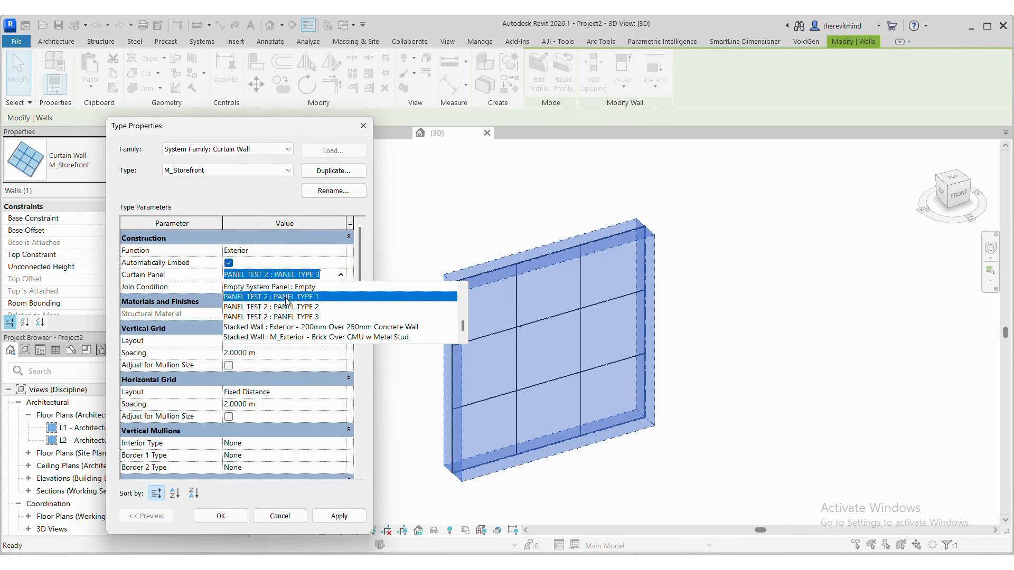
Assign PANEL TEST 2 : PANEL TYPE 1 as the curtain wall's panel and apply the type change.
{"action": "left_click", "coordinate": [287, 299]}
{"action": "left_click", "coordinate": [339, 516]}
{"action": "left_click", "coordinate": [221, 516]}
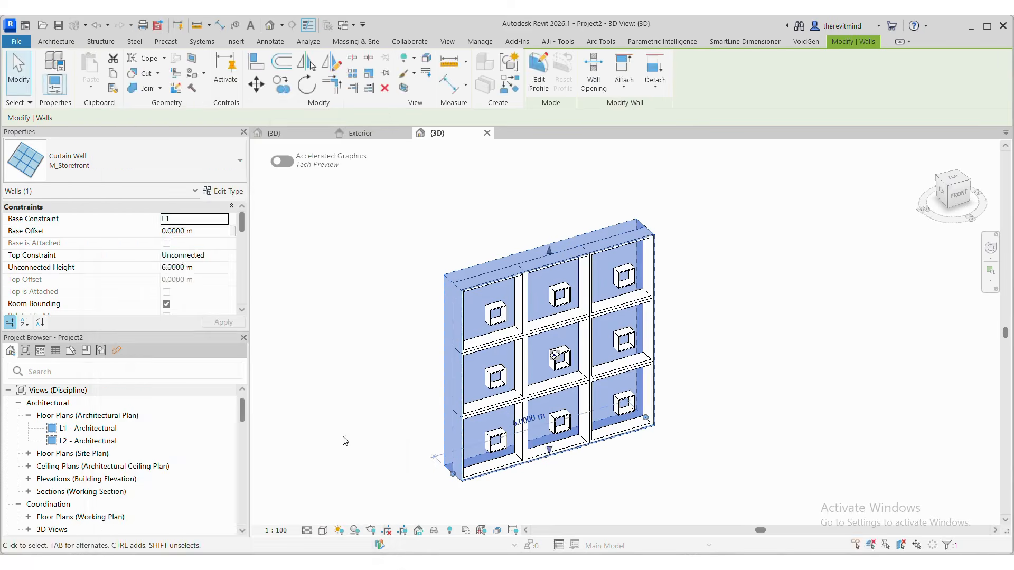
{"action": "left_click", "coordinate": [344, 441]}
Unpin the middle-left, upper-right and lower-right panels of the curtain wall and change them to PANEL TEST 2 : PANEL TYPE 2.
{"action": "left_click", "coordinate": [474, 404]}
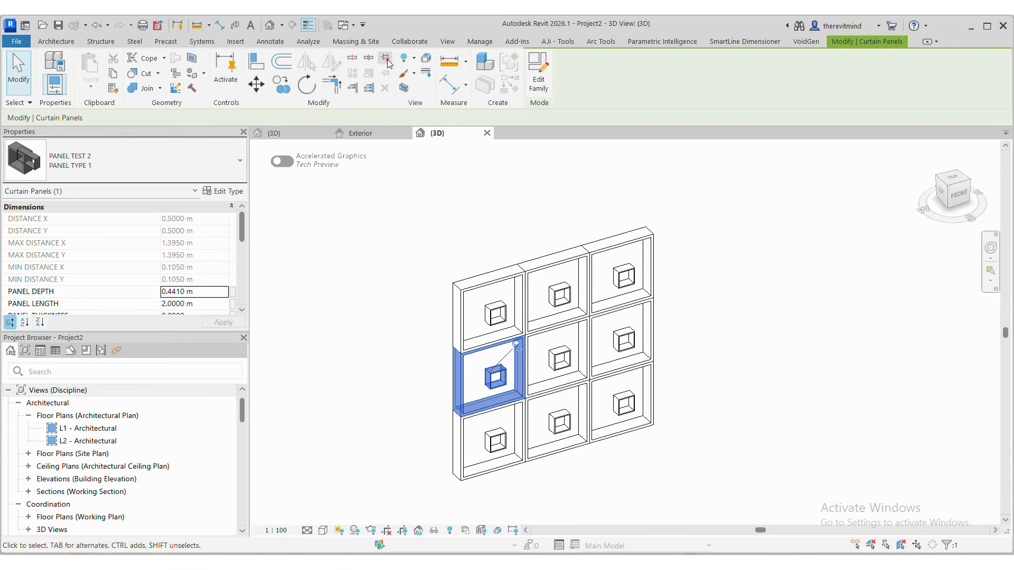
{"action": "key", "text": "Tab"}
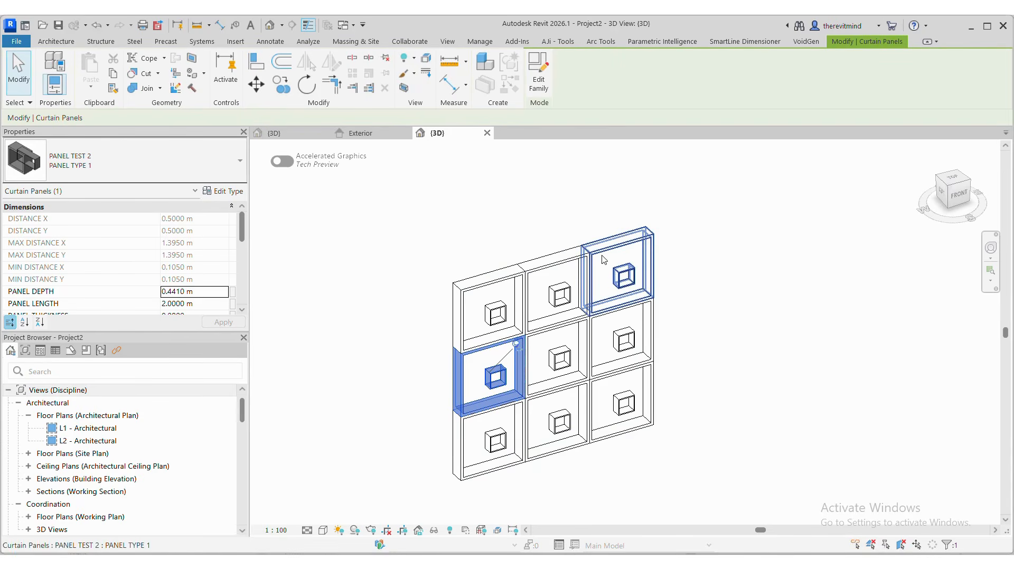
{"action": "left_click", "coordinate": [602, 255], "text": "ctrl"}
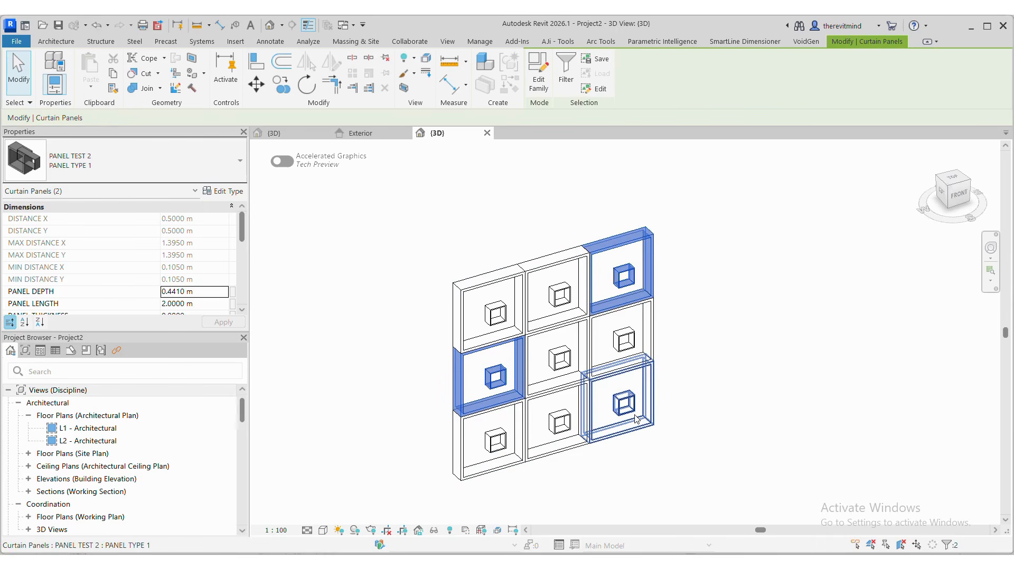
{"action": "left_click", "coordinate": [636, 419], "text": "ctrl"}
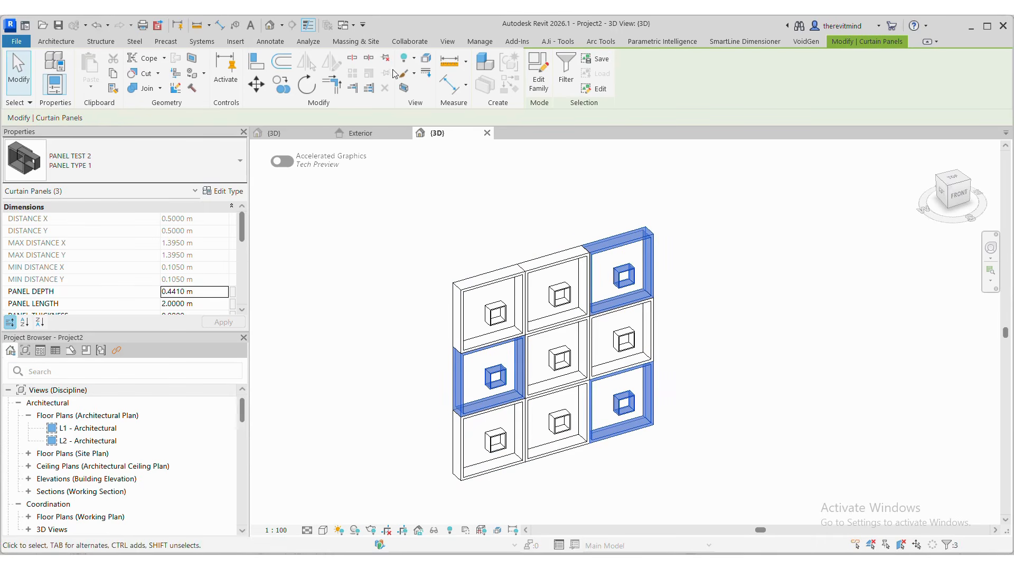
{"action": "left_click", "coordinate": [202, 157]}
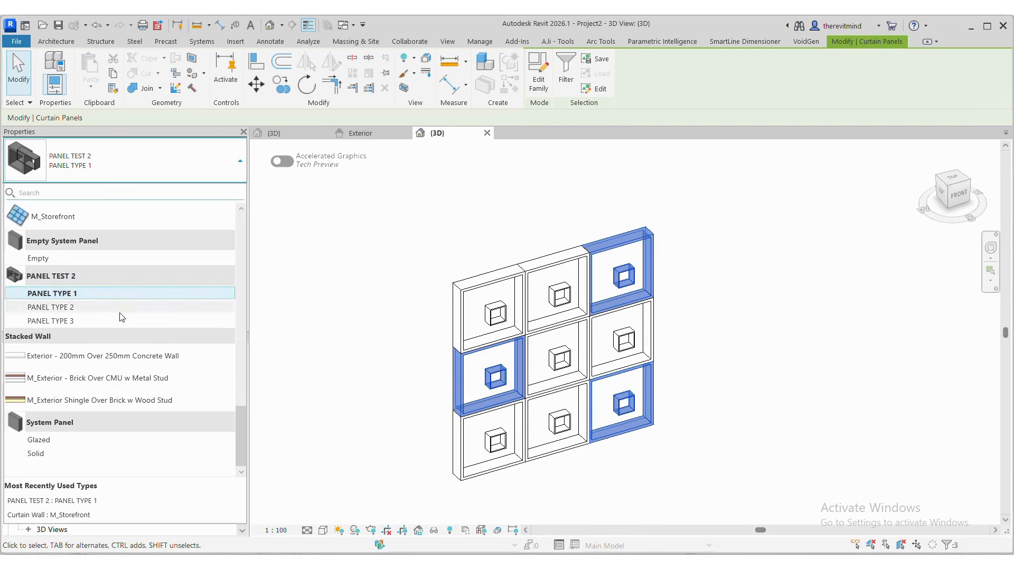
{"action": "left_click", "coordinate": [373, 368]}
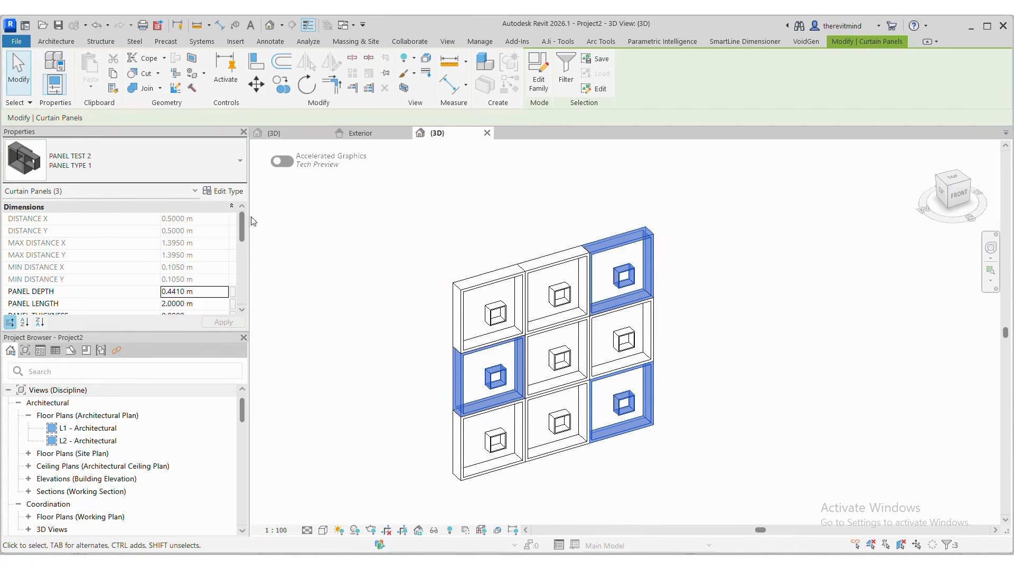
{"action": "left_click", "coordinate": [157, 165]}
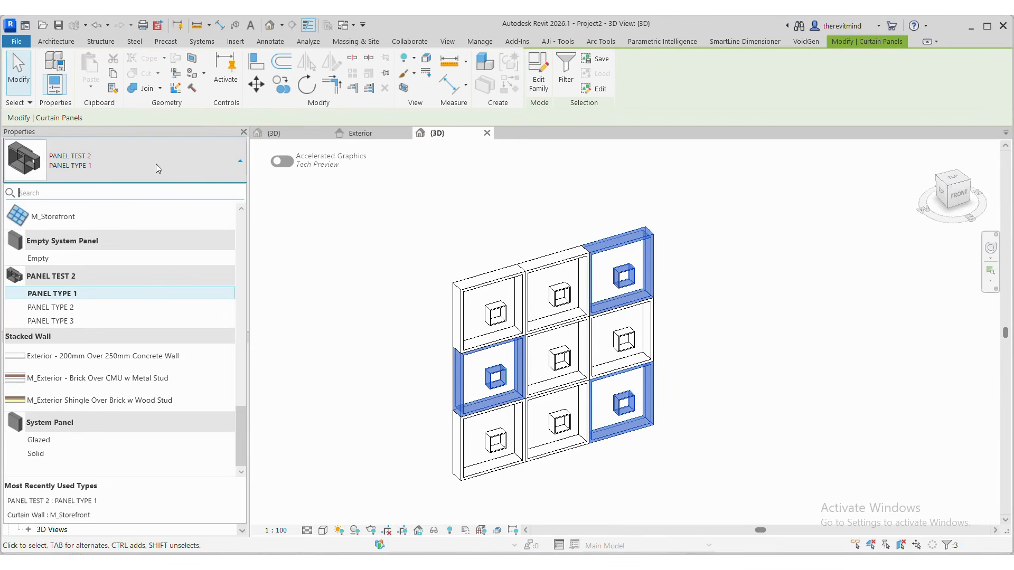
{"action": "left_click", "coordinate": [113, 308]}
{"action": "left_click", "coordinate": [405, 340]}
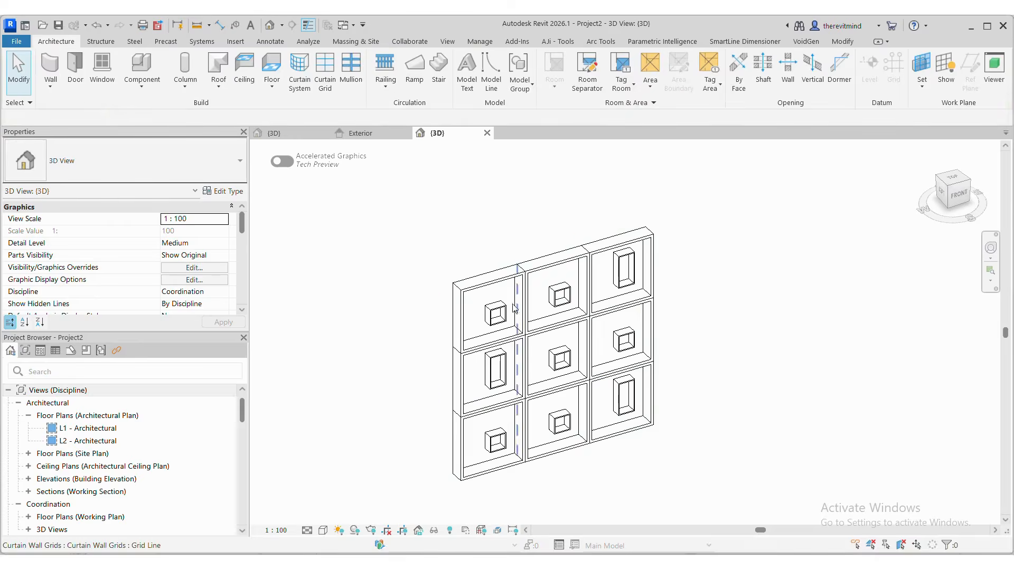
Unpin the upper and lower panels of the middle column and change them to PANEL TYPE 3.
{"action": "left_click", "coordinate": [584, 296]}
{"action": "key", "text": "Tab"}
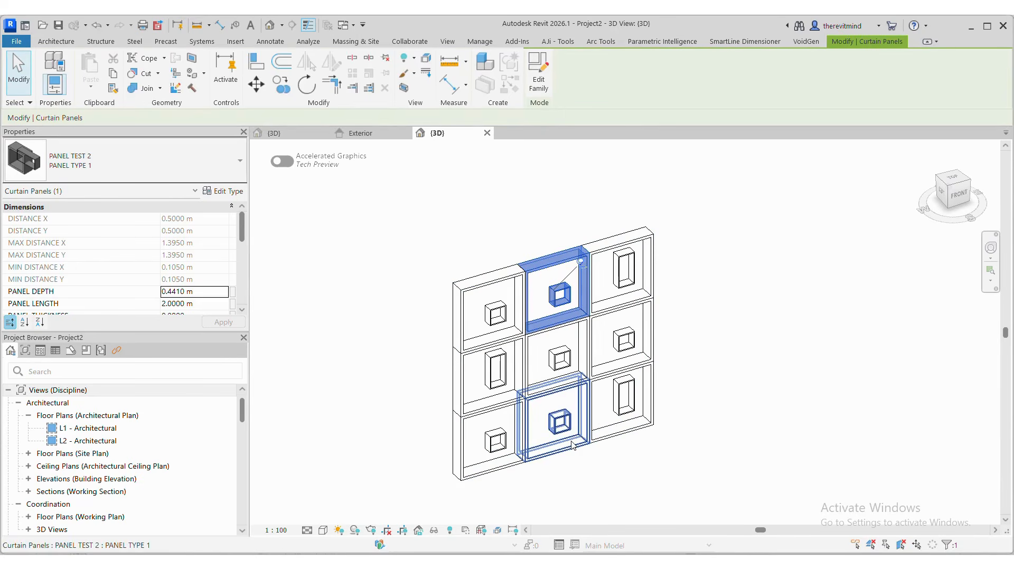
{"action": "left_click", "coordinate": [573, 445], "text": "ctrl"}
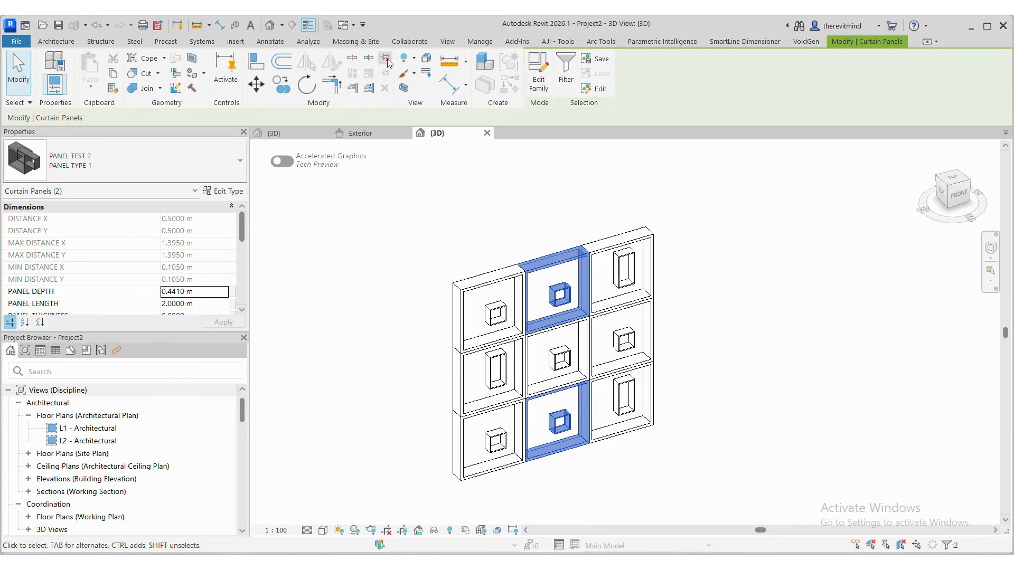
{"action": "left_click", "coordinate": [180, 154]}
{"action": "left_click", "coordinate": [31, 320]}
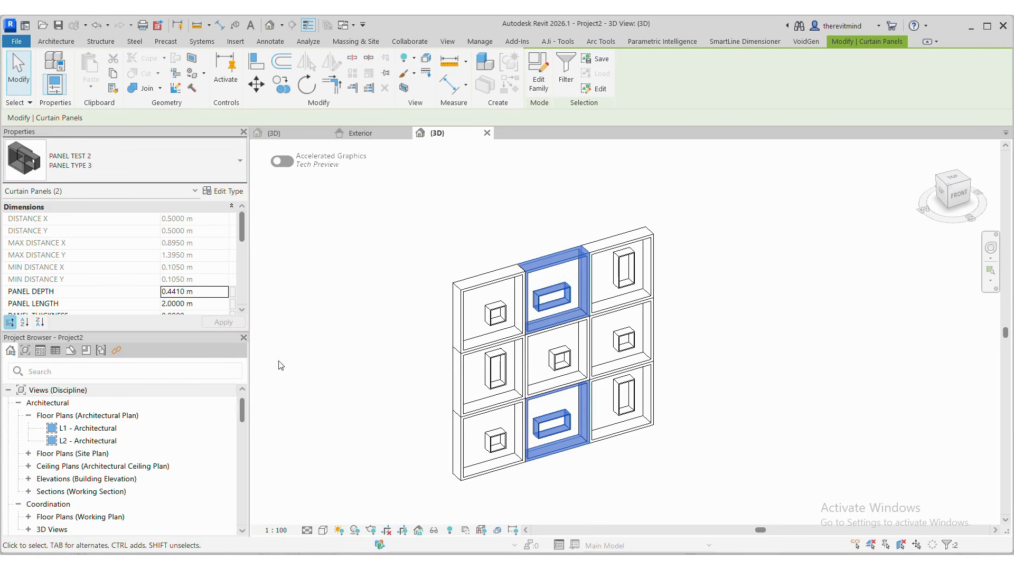
{"action": "left_click", "coordinate": [398, 446]}
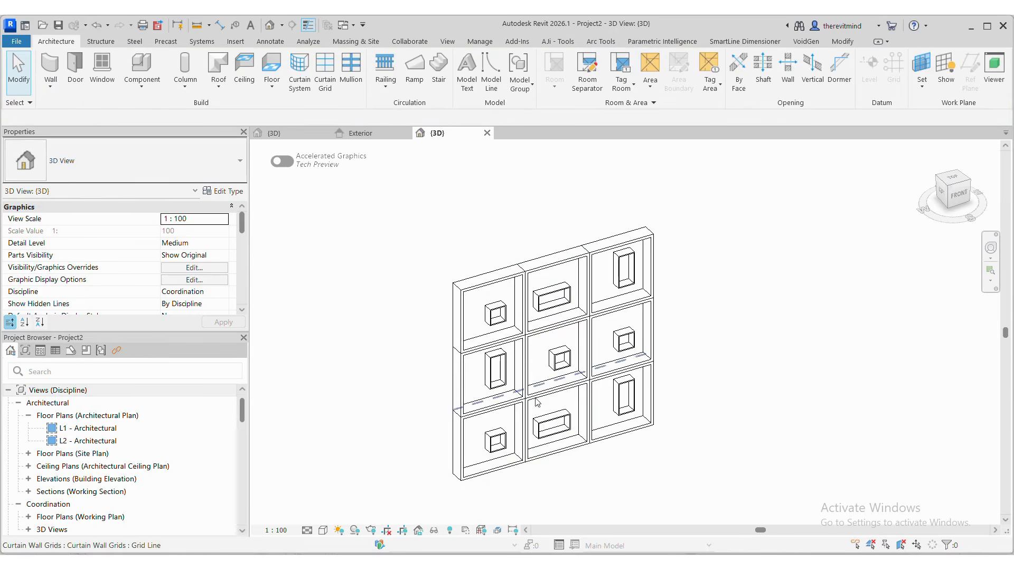
Return to the PANEL TEST 2 family and open its Ref. Level floor plan around the panel.
{"action": "left_click", "coordinate": [374, 135]}
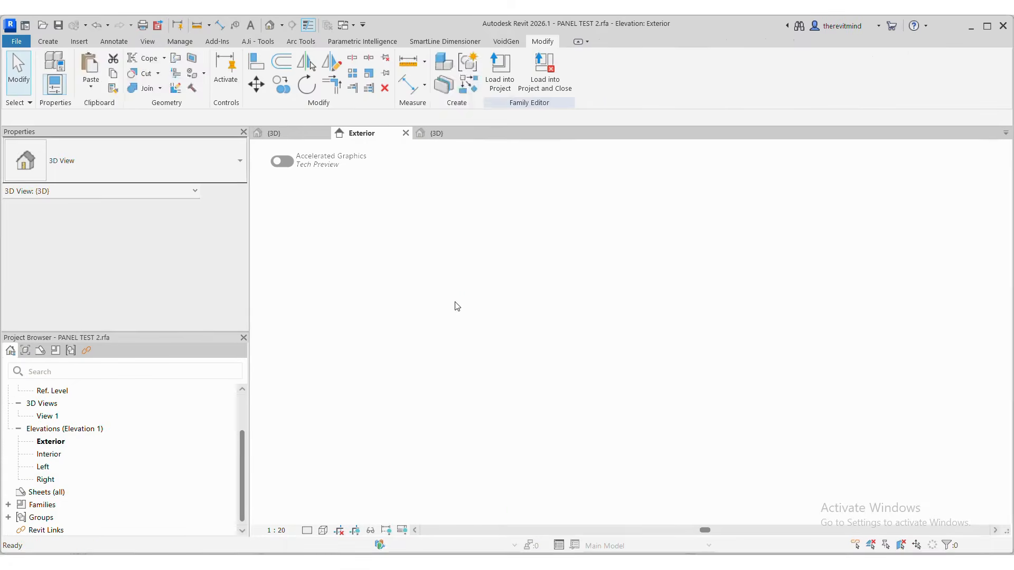
{"action": "scroll", "coordinate": [613, 373], "scroll_direction": "up", "scroll_amount": 3}
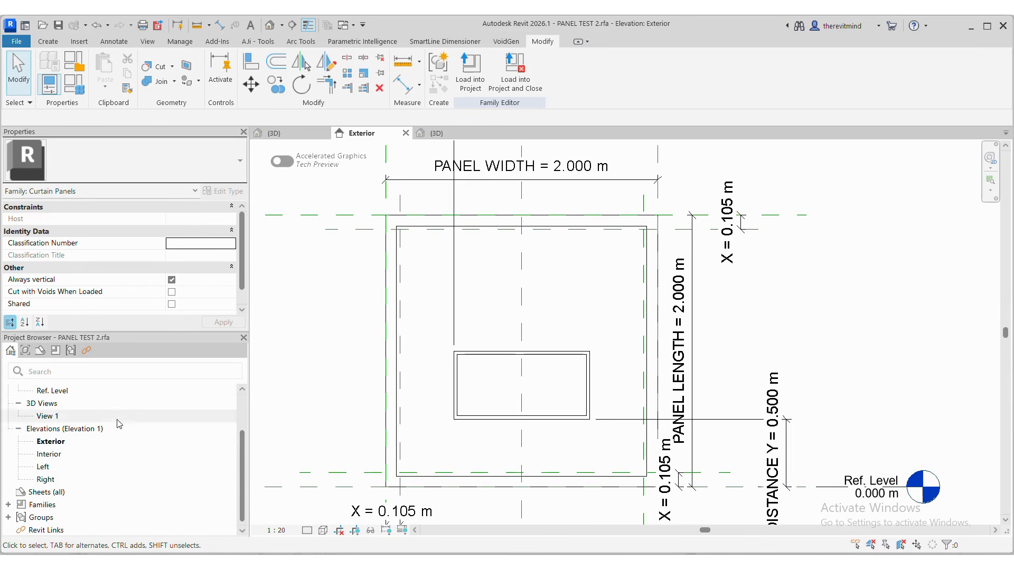
{"action": "scroll", "coordinate": [95, 424], "scroll_direction": "up", "scroll_amount": 3}
{"action": "double_click", "coordinate": [63, 416]}
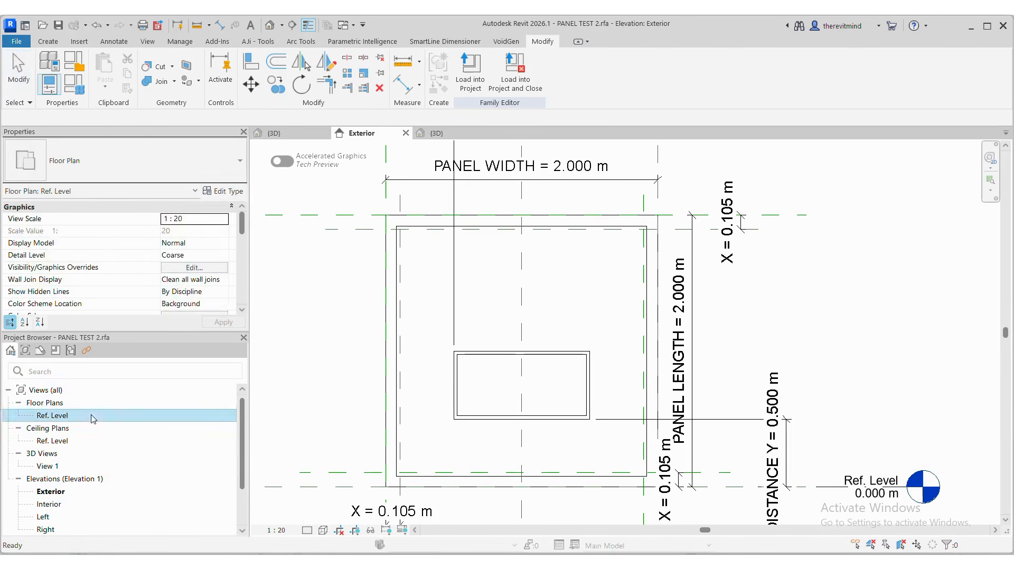
{"action": "scroll", "coordinate": [522, 393], "scroll_direction": "up", "scroll_amount": 4}
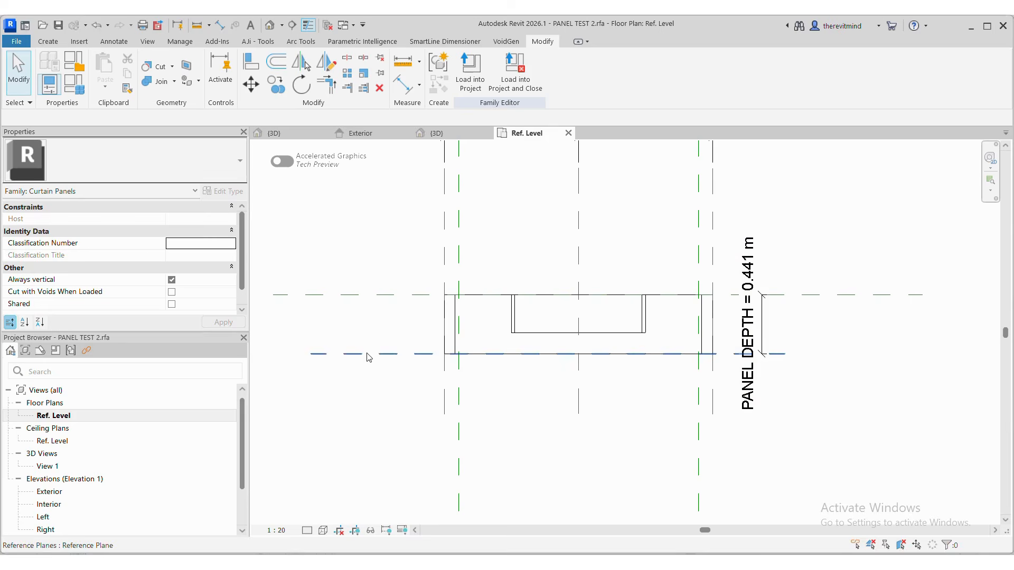
Set the PANEL DEPTH formula to WINDOW DEPTH + 0.25 m in the family types and apply it.
{"action": "left_click", "coordinate": [72, 93]}
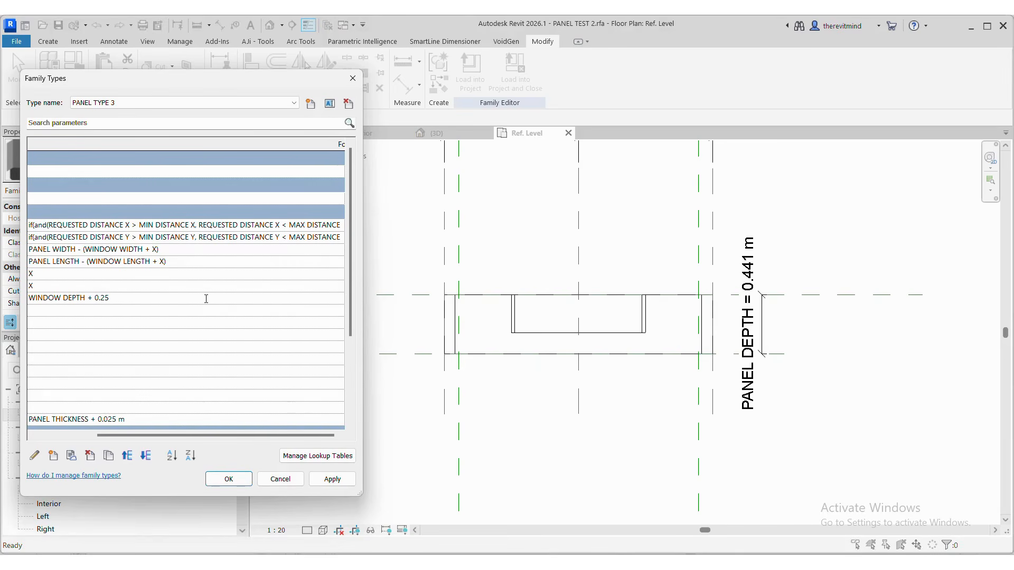
{"action": "key", "text": "Return"}
{"action": "left_click", "coordinate": [333, 479]}
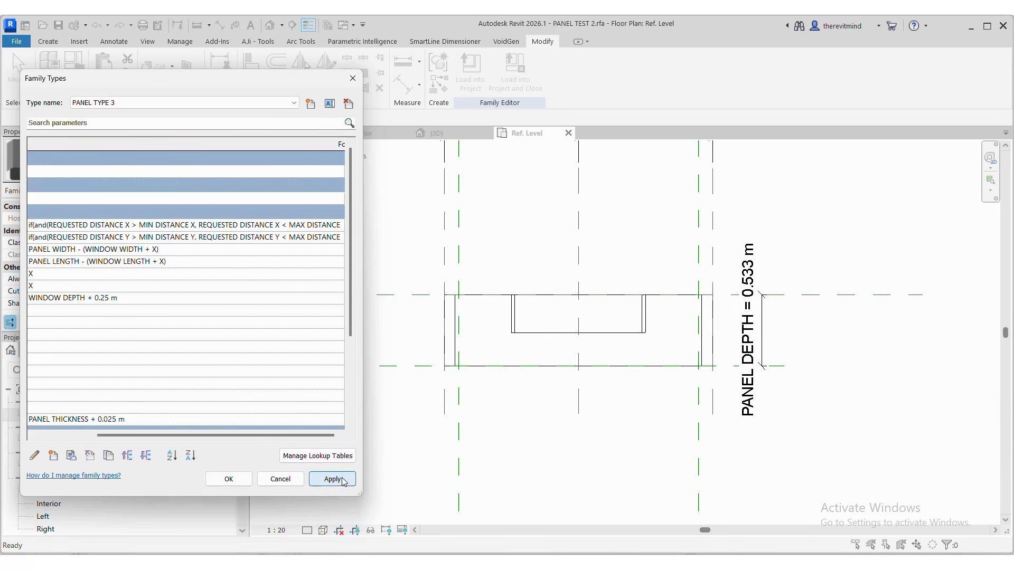
{"action": "left_click", "coordinate": [229, 479]}
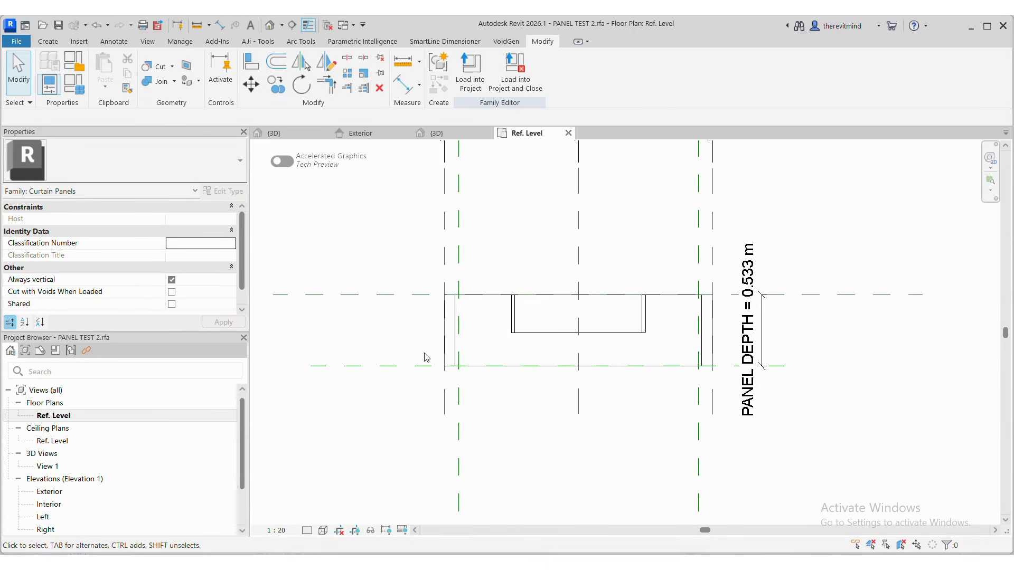
Start an extrusion in the Exterior elevation and sketch a rectangle about 1.54 m by 1.62 m inside the panel frame.
{"action": "scroll", "coordinate": [622, 382], "scroll_direction": "down", "scroll_amount": 3}
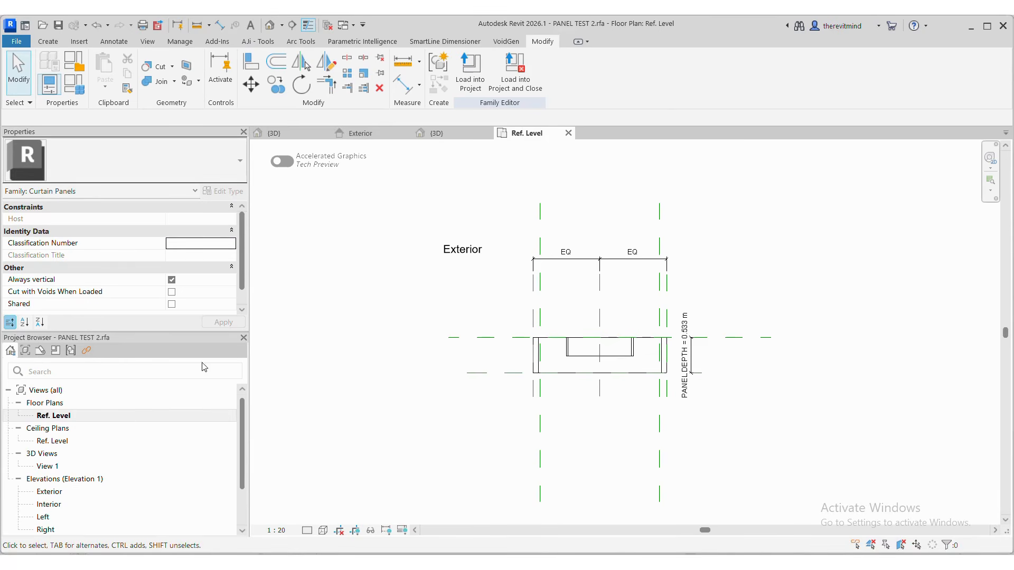
{"action": "double_click", "coordinate": [104, 494]}
{"action": "scroll", "coordinate": [633, 307], "scroll_direction": "down", "scroll_amount": 3}
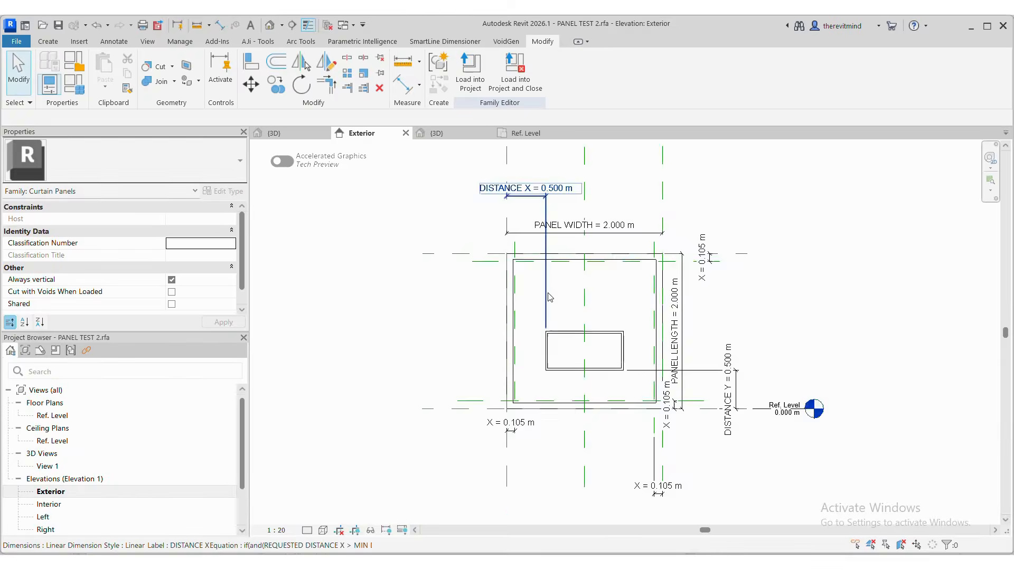
{"action": "scroll", "coordinate": [603, 320], "scroll_direction": "up", "scroll_amount": 2}
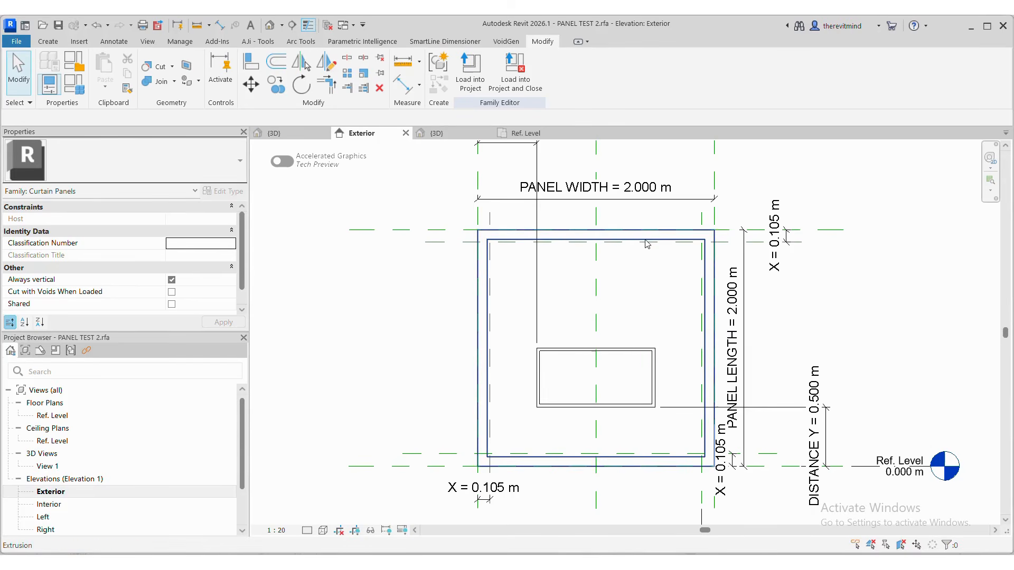
{"action": "left_click", "coordinate": [45, 42]}
{"action": "left_click", "coordinate": [100, 67]}
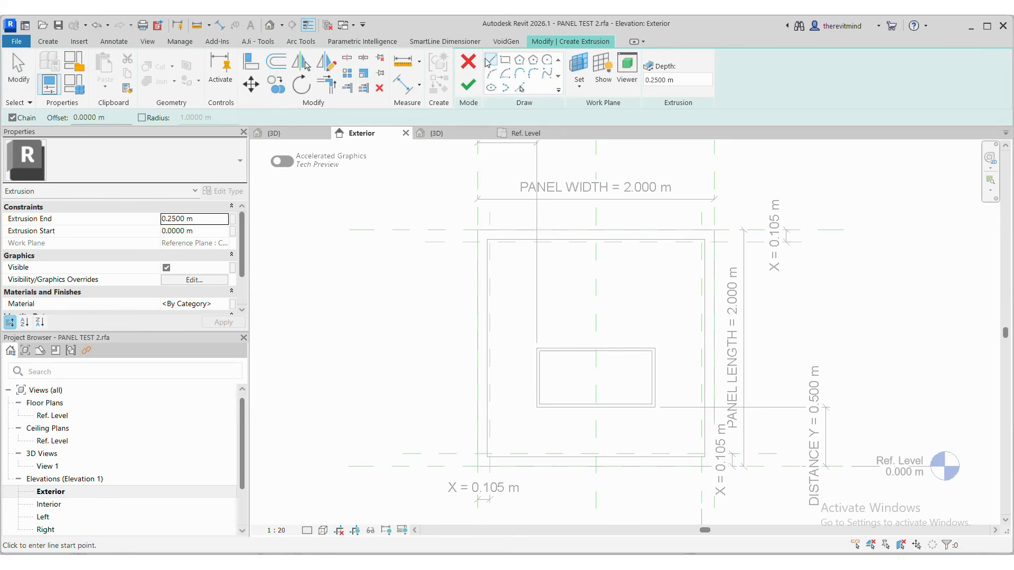
{"action": "left_click", "coordinate": [507, 62]}
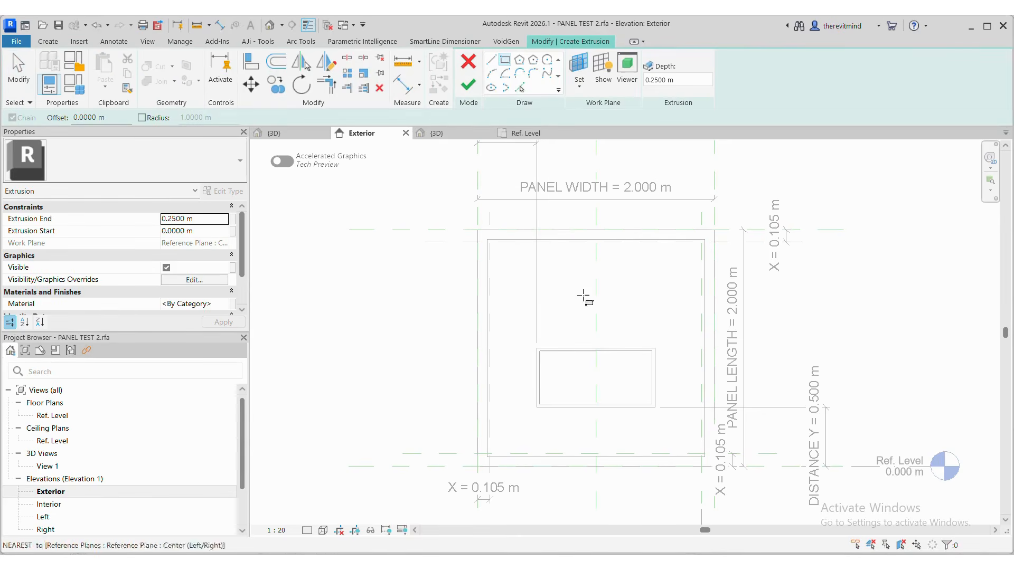
{"action": "left_click", "coordinate": [503, 252]}
{"action": "left_click", "coordinate": [685, 444]}
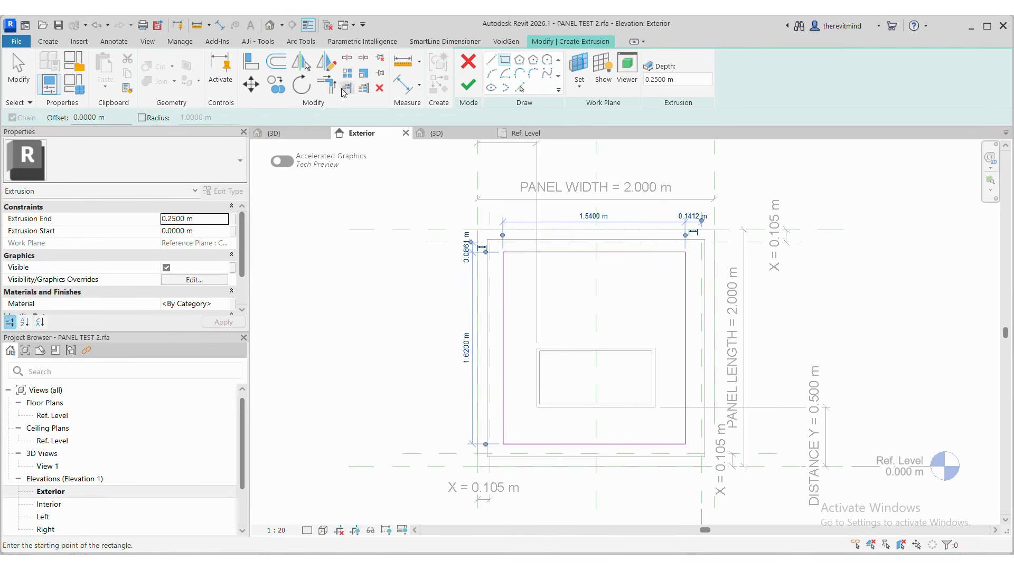
Align and lock the rectangle's upper and left sketch lines to the inner edges of the panel frame.
{"action": "left_click", "coordinate": [251, 62]}
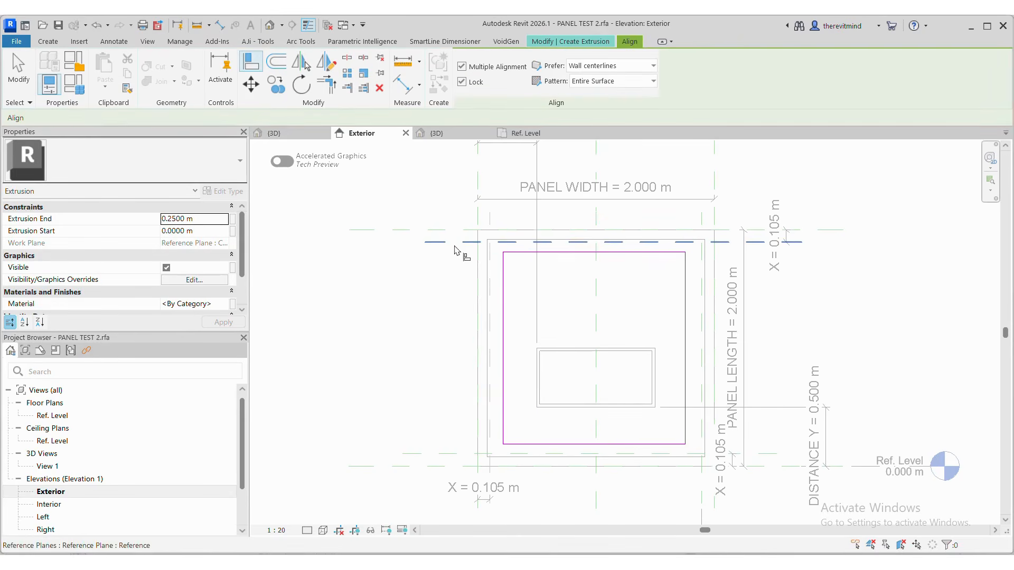
{"action": "scroll", "coordinate": [473, 249], "scroll_direction": "up", "scroll_amount": 2}
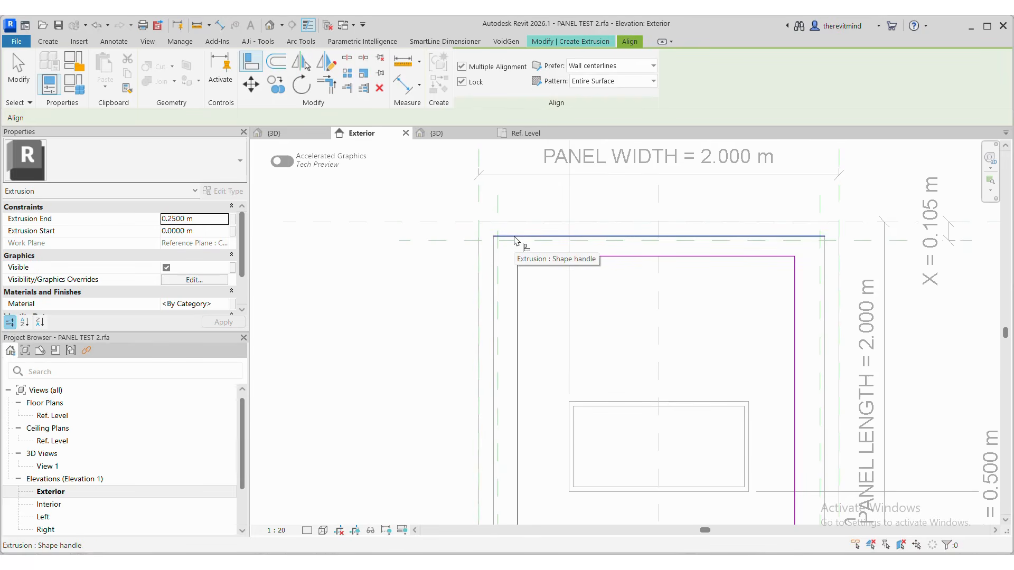
{"action": "scroll", "coordinate": [515, 240], "scroll_direction": "down", "scroll_amount": 4}
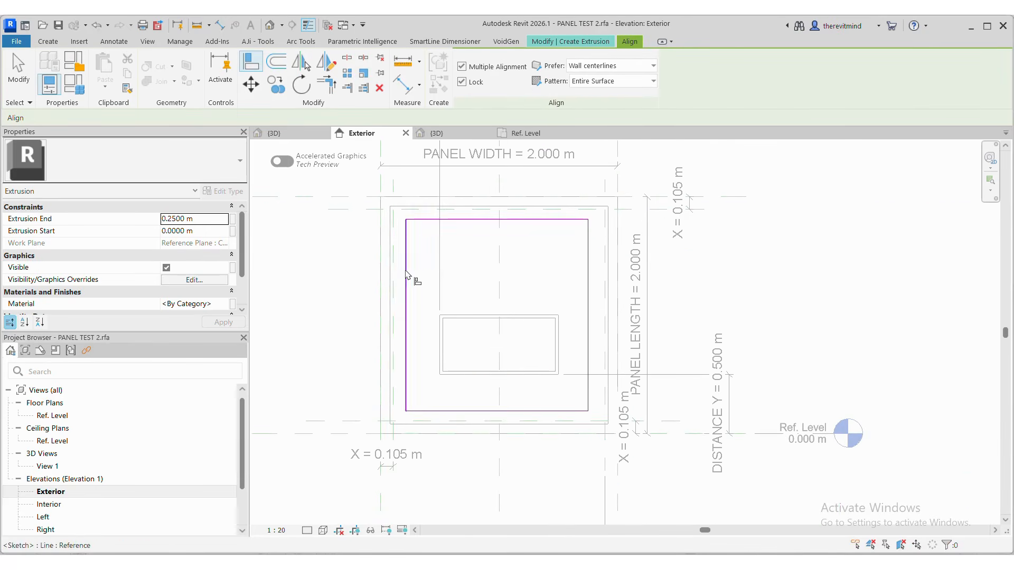
{"action": "left_click", "coordinate": [423, 207]}
{"action": "left_click", "coordinate": [438, 219]}
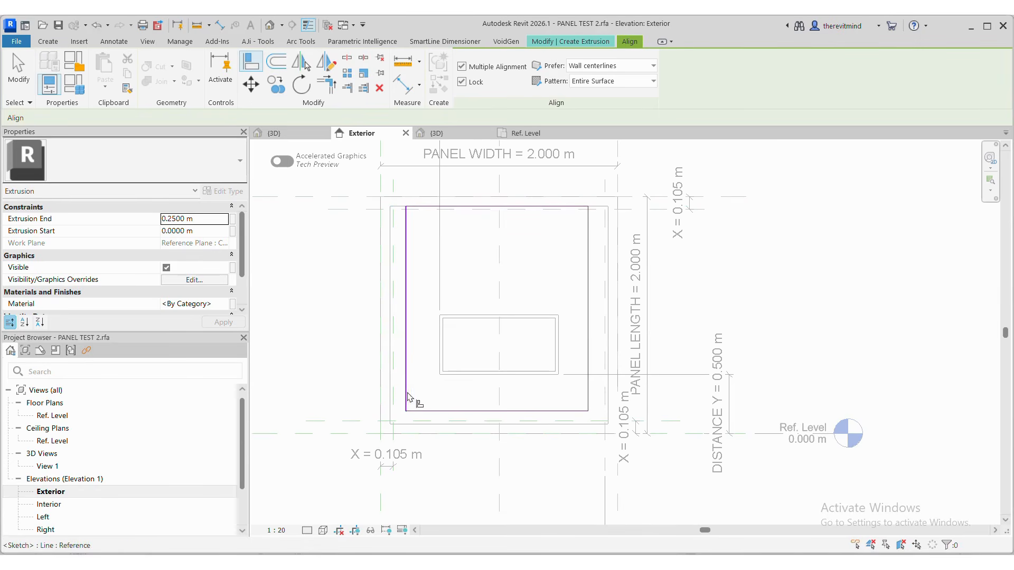
{"action": "left_click", "coordinate": [390, 397]}
{"action": "left_click", "coordinate": [407, 397]}
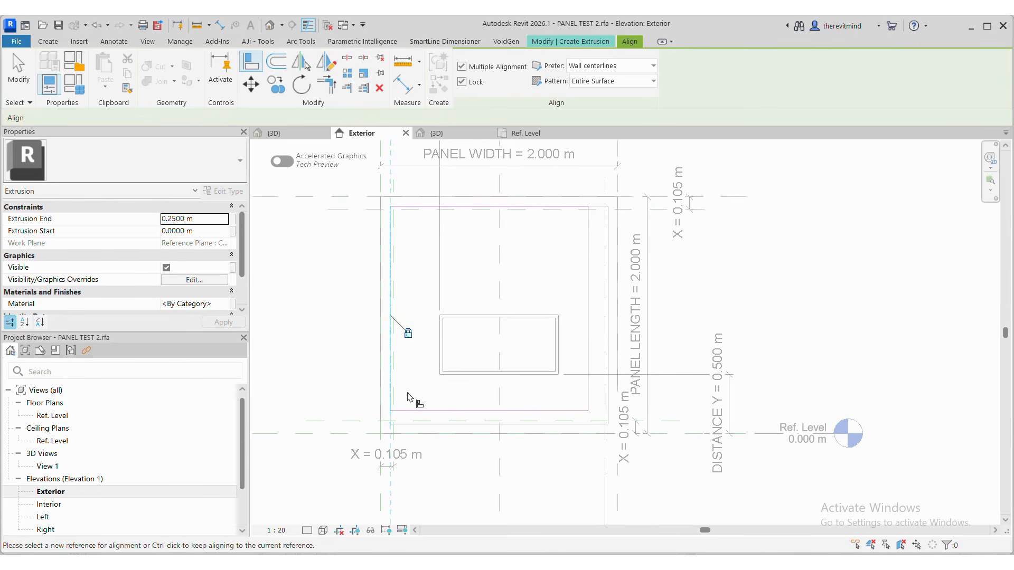
{"action": "key", "text": "Escape"}
Align the rectangle's lower and right sketch lines to the frame's inner edges with locking and finish the extrusion.
{"action": "left_click", "coordinate": [440, 423]}
{"action": "left_click", "coordinate": [445, 411]}
{"action": "key", "text": "Escape"}
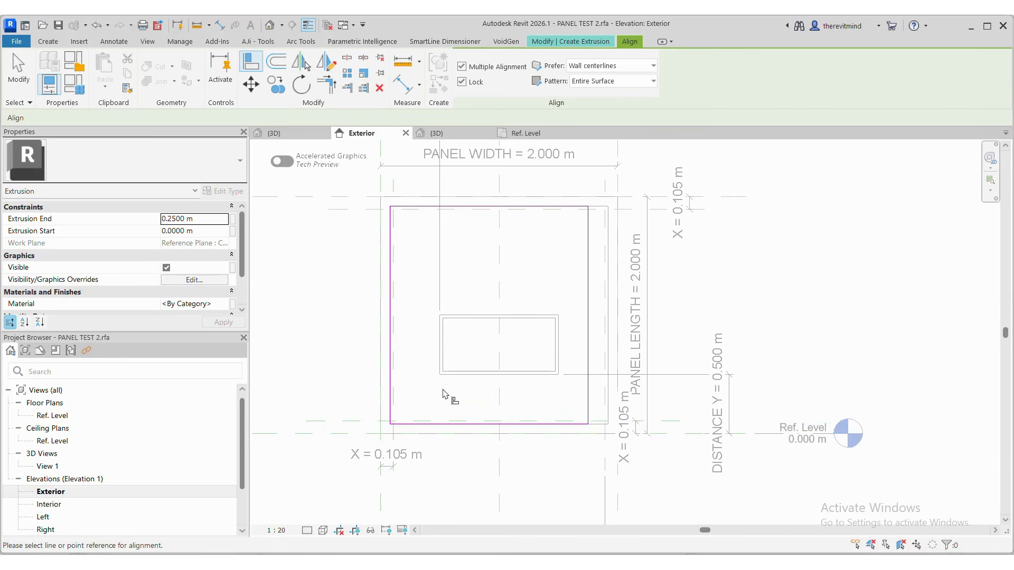
{"action": "left_click", "coordinate": [608, 404]}
{"action": "left_click", "coordinate": [588, 408]}
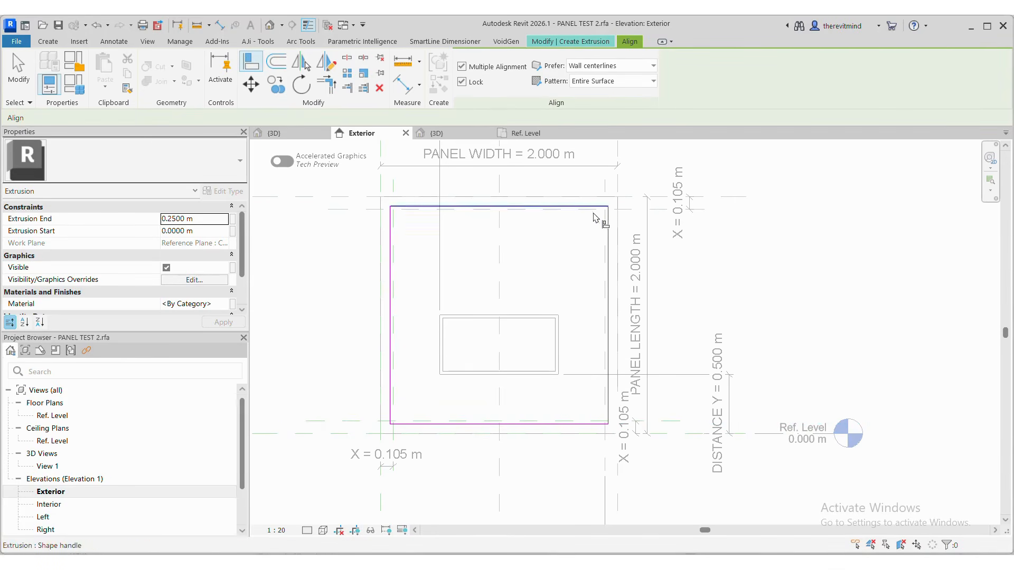
{"action": "key", "text": "Escape"}
{"action": "left_click", "coordinate": [471, 91]}
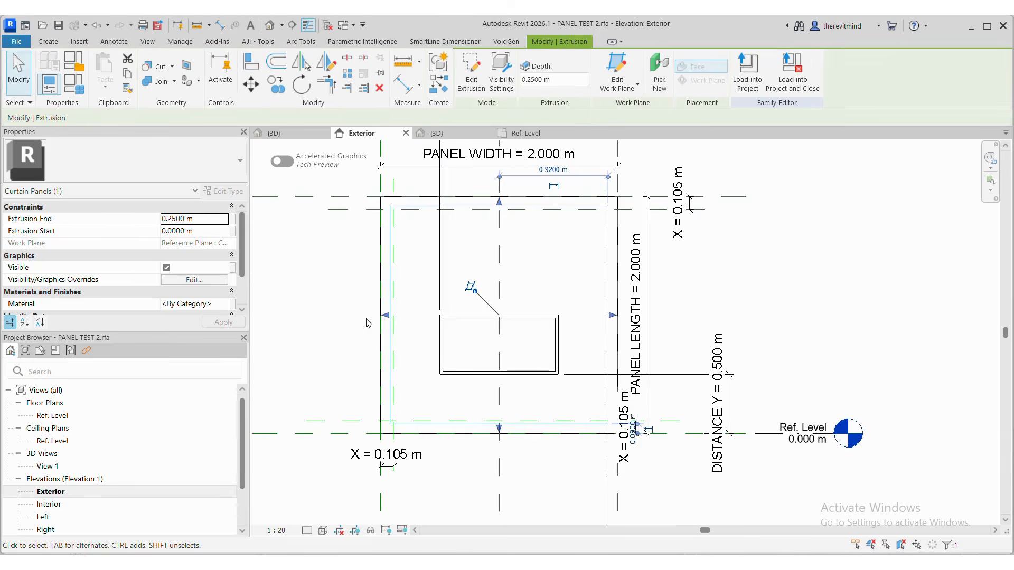
Align and lock the infill extrusion's lower face to the PANEL DEPTH reference plane in the Ref. Level plan.
{"action": "left_click", "coordinate": [525, 133]}
{"action": "scroll", "coordinate": [618, 374], "scroll_direction": "up", "scroll_amount": 4}
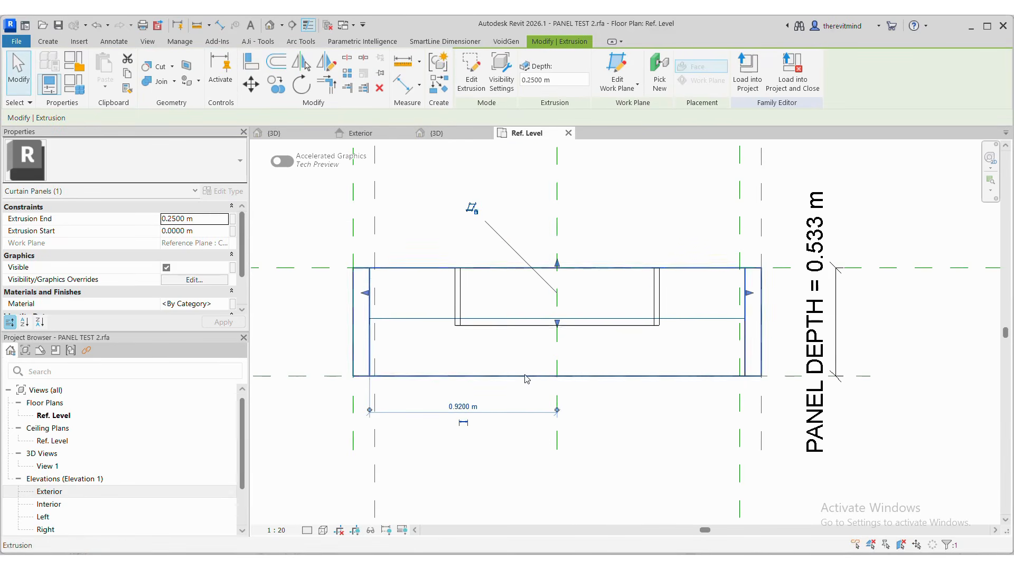
{"action": "left_click", "coordinate": [255, 58]}
{"action": "left_click", "coordinate": [343, 377]}
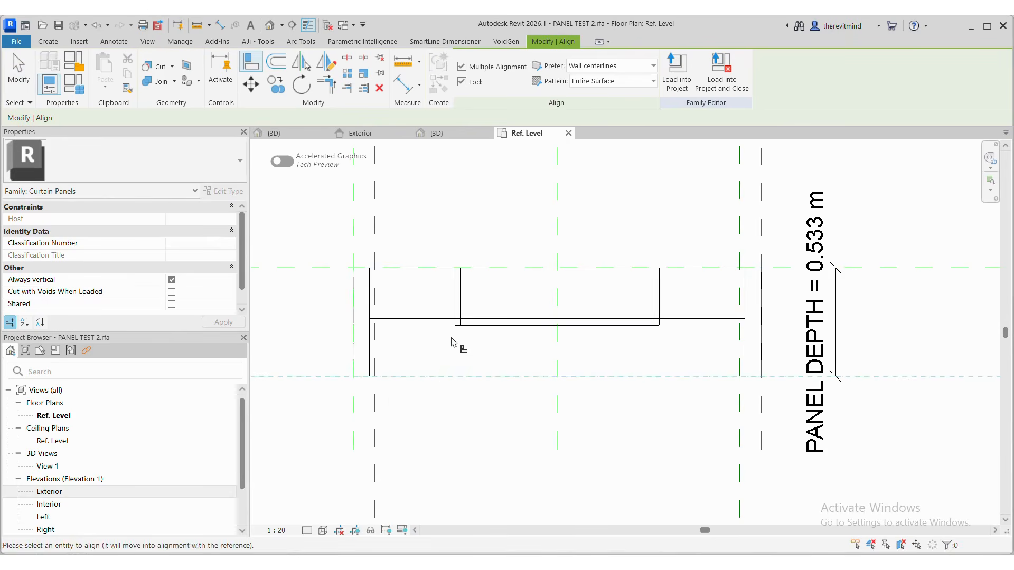
{"action": "left_click", "coordinate": [444, 319]}
{"action": "key", "text": "Escape"}
{"action": "scroll", "coordinate": [460, 410], "scroll_direction": "down", "scroll_amount": 2}
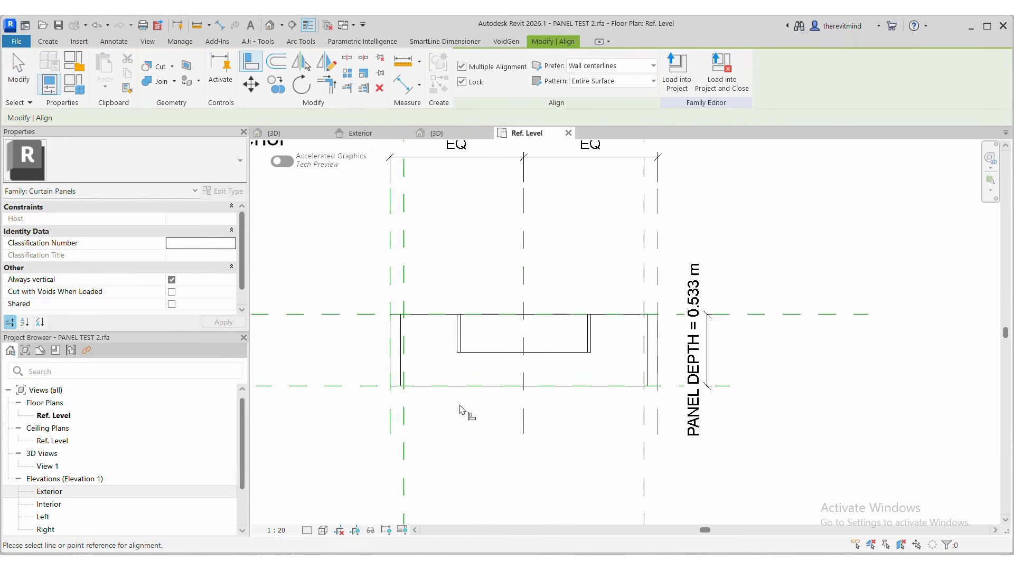
Examine the infill extrusion within the panel frame in the 3D view from several angles.
{"action": "double_click", "coordinate": [132, 493]}
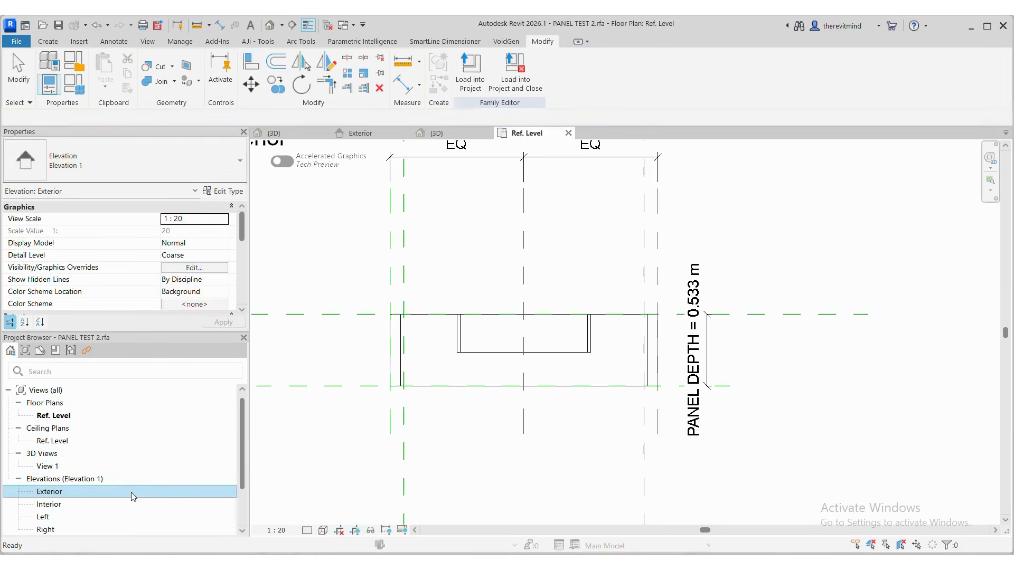
{"action": "left_click", "coordinate": [270, 26]}
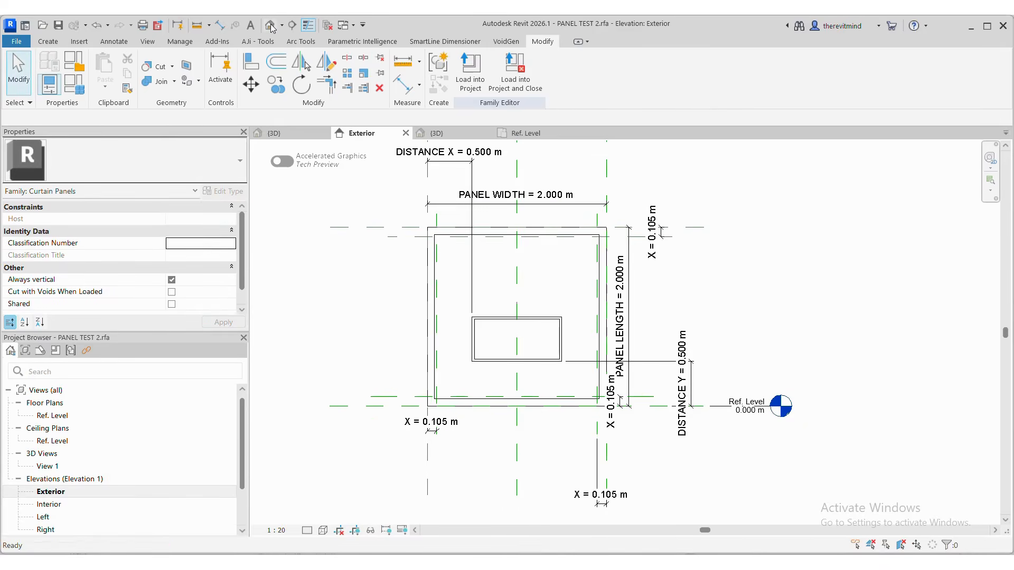
{"action": "scroll", "coordinate": [539, 352], "scroll_direction": "down", "scroll_amount": 2}
{"action": "middle_click_drag", "start_coordinate": [496, 448], "coordinate": [719, 440], "text": "shift"}
{"action": "left_click", "coordinate": [602, 393]}
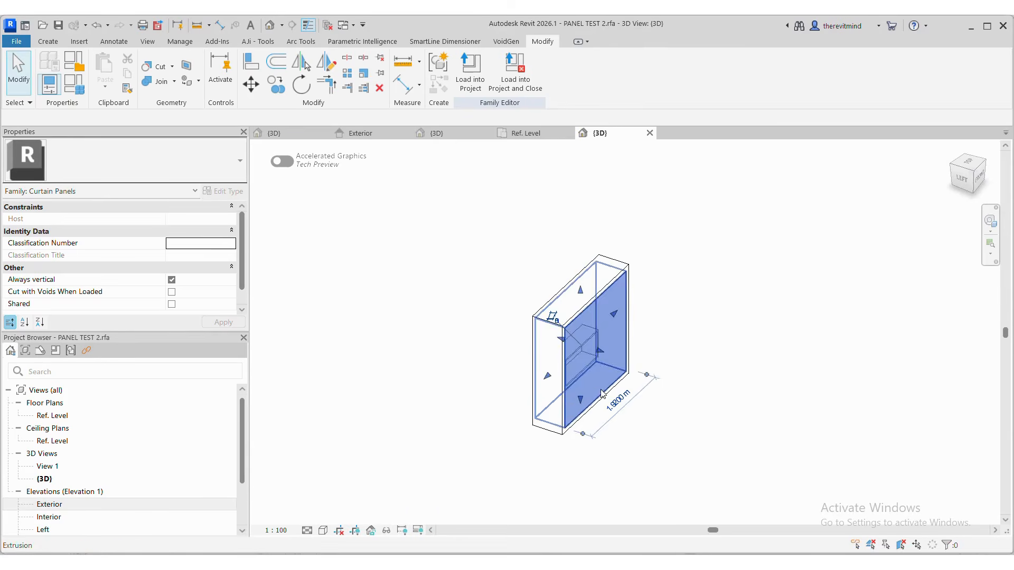
{"action": "left_click", "coordinate": [602, 393]}
{"action": "middle_click_drag", "start_coordinate": [603, 393], "coordinate": [659, 369], "text": "shift"}
{"action": "left_click", "coordinate": [659, 369]}
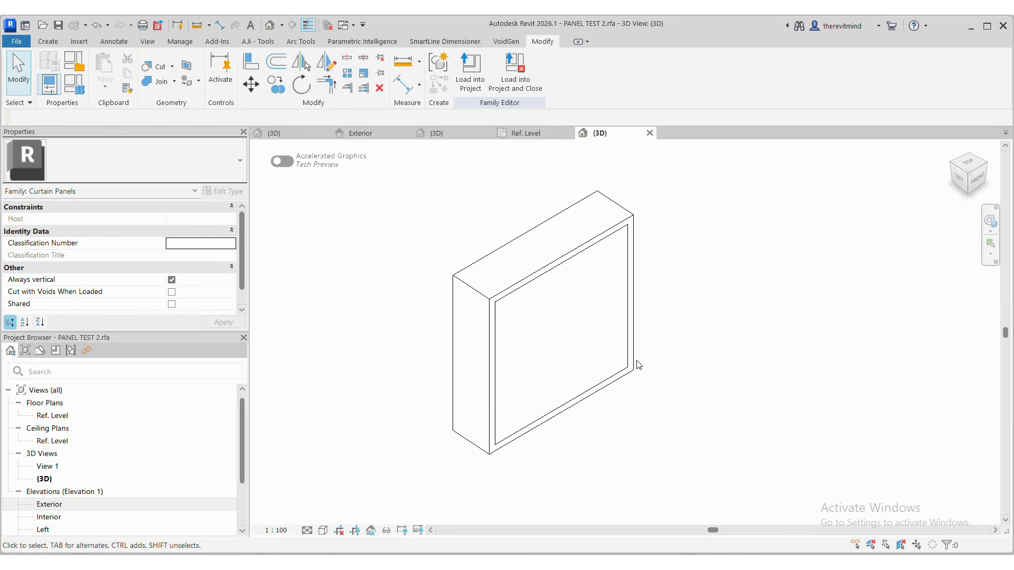
Draw a horizontal reference plane in the Ref. Level plan between the window and the PANEL DEPTH plane, about 0.38 m from Center (Front/Back).
{"action": "left_click", "coordinate": [528, 133]}
{"action": "scroll", "coordinate": [786, 346], "scroll_direction": "down", "scroll_amount": 1}
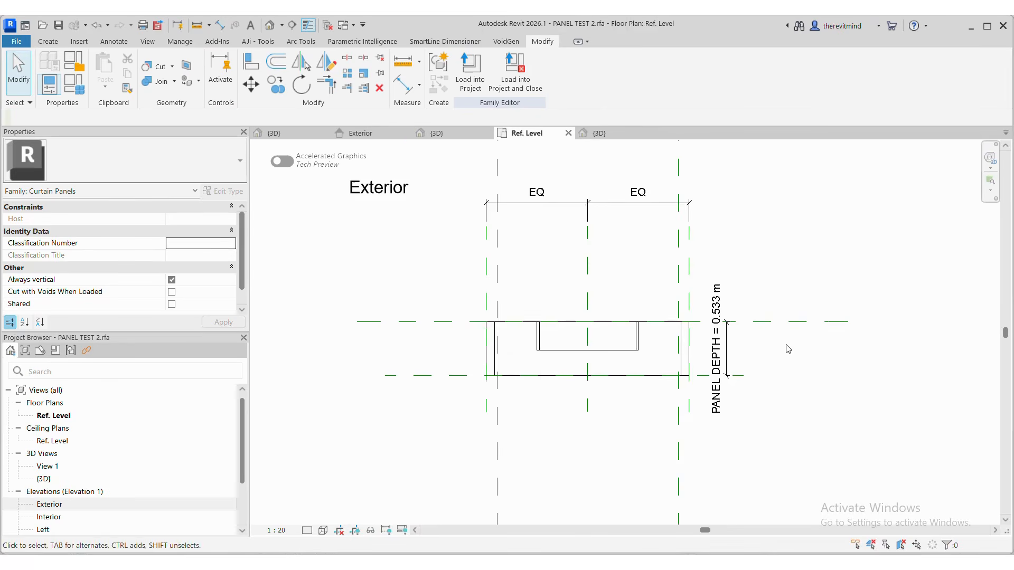
{"action": "scroll", "coordinate": [554, 361], "scroll_direction": "up", "scroll_amount": 1}
{"action": "left_click", "coordinate": [537, 350]}
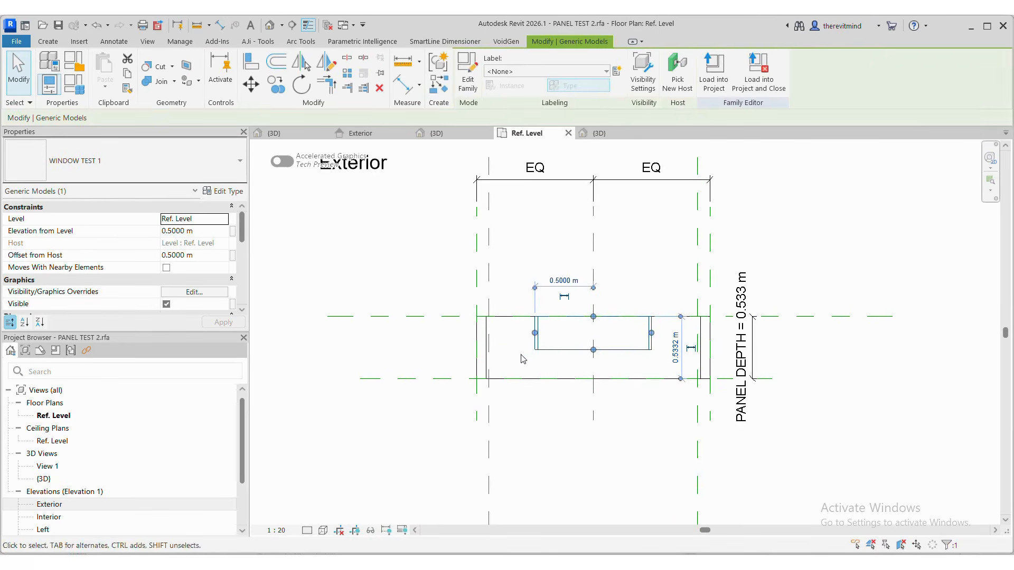
{"action": "left_click", "coordinate": [513, 353]}
{"action": "left_click", "coordinate": [451, 324]}
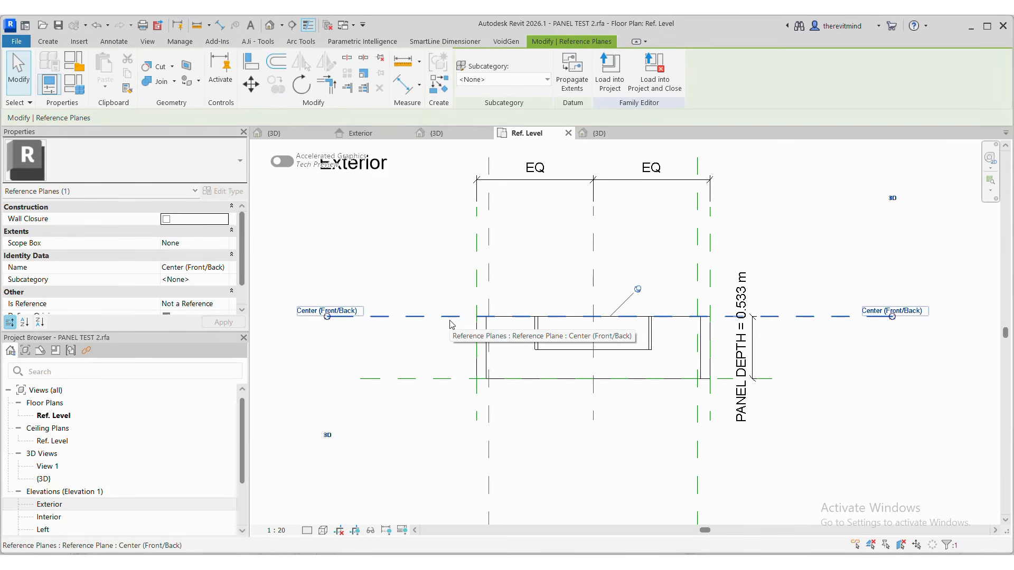
{"action": "key", "text": "r"}
{"action": "key", "text": "p"}
{"action": "left_click", "coordinate": [374, 362]}
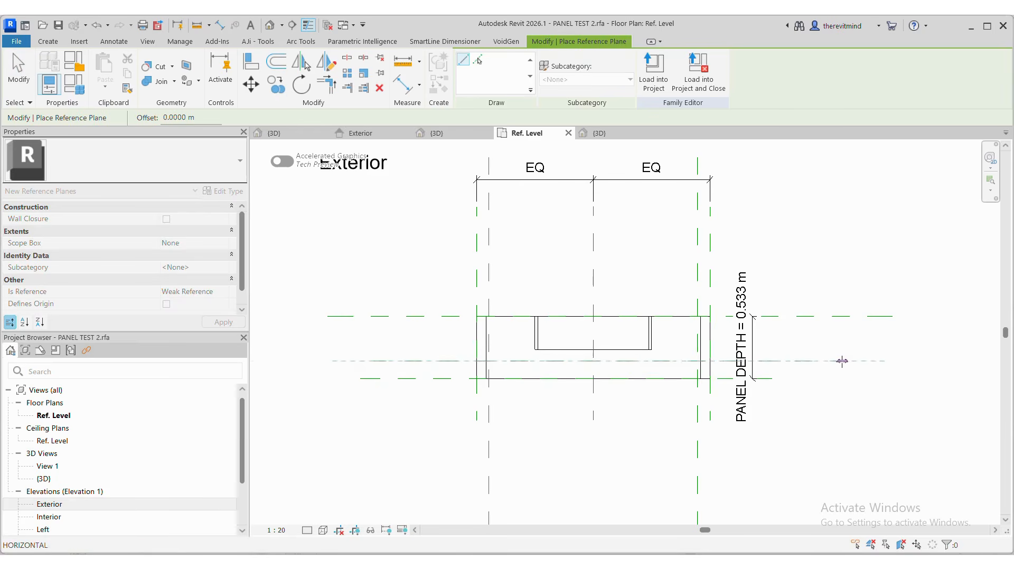
{"action": "left_click", "coordinate": [842, 362]}
{"action": "key", "text": "Escape"}
{"action": "left_click", "coordinate": [760, 344]}
Dimension the new reference plane from Center (Front/Back) and label the dimension with the WINDOW DEPTH parameter.
{"action": "key", "text": "d"}
{"action": "key", "text": "i"}
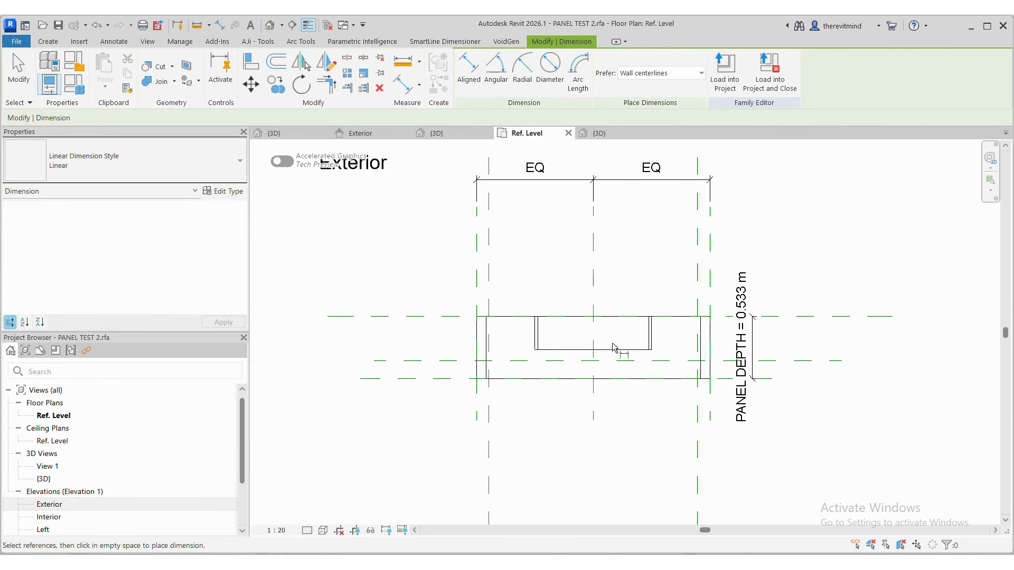
{"action": "left_click", "coordinate": [421, 362]}
{"action": "left_click", "coordinate": [426, 317]}
{"action": "left_click", "coordinate": [430, 342]}
{"action": "key", "text": "Escape"}
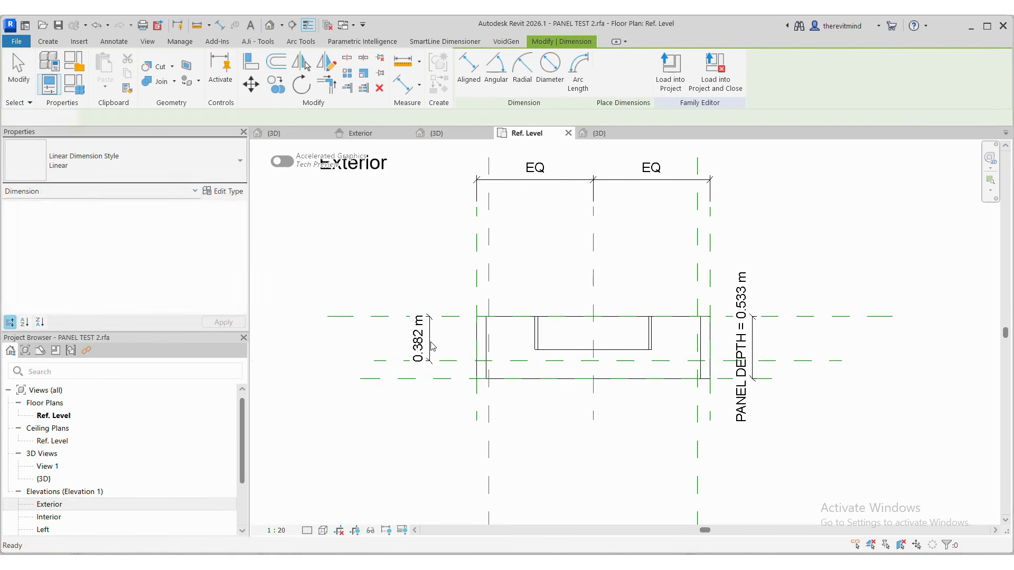
{"action": "left_click", "coordinate": [431, 342]}
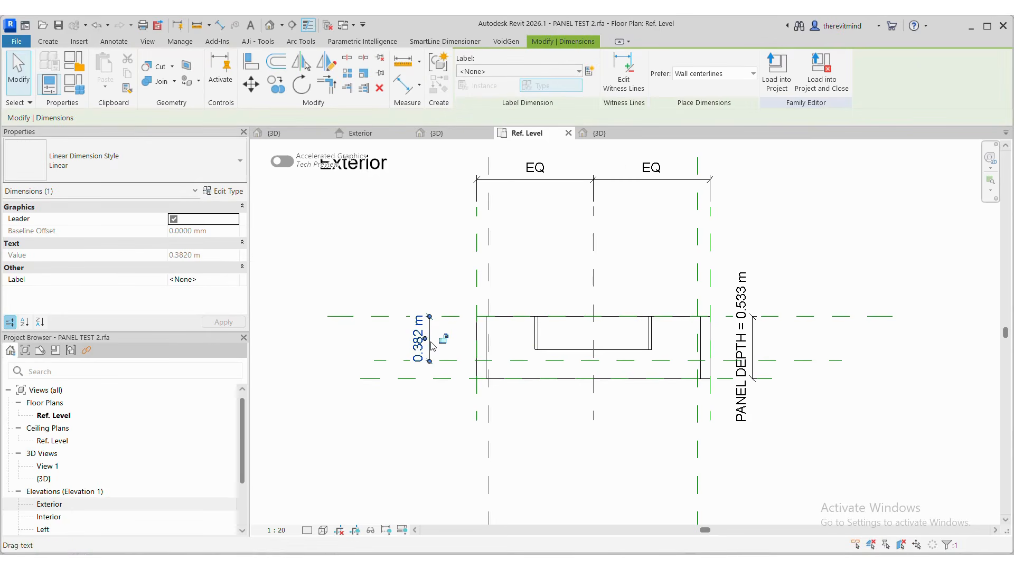
{"action": "left_click", "coordinate": [573, 74]}
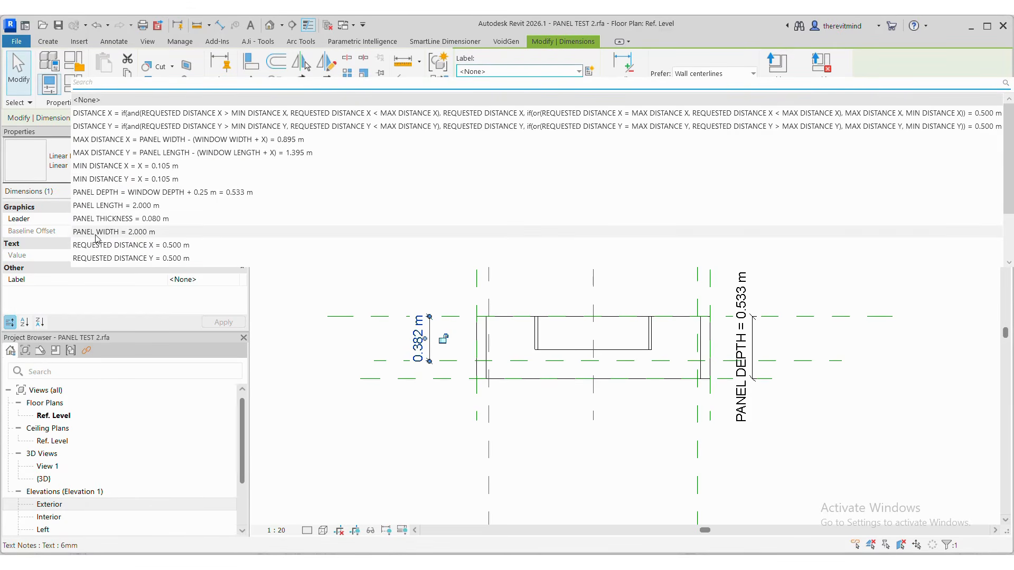
{"action": "scroll", "coordinate": [111, 182], "scroll_direction": "down", "scroll_amount": 2}
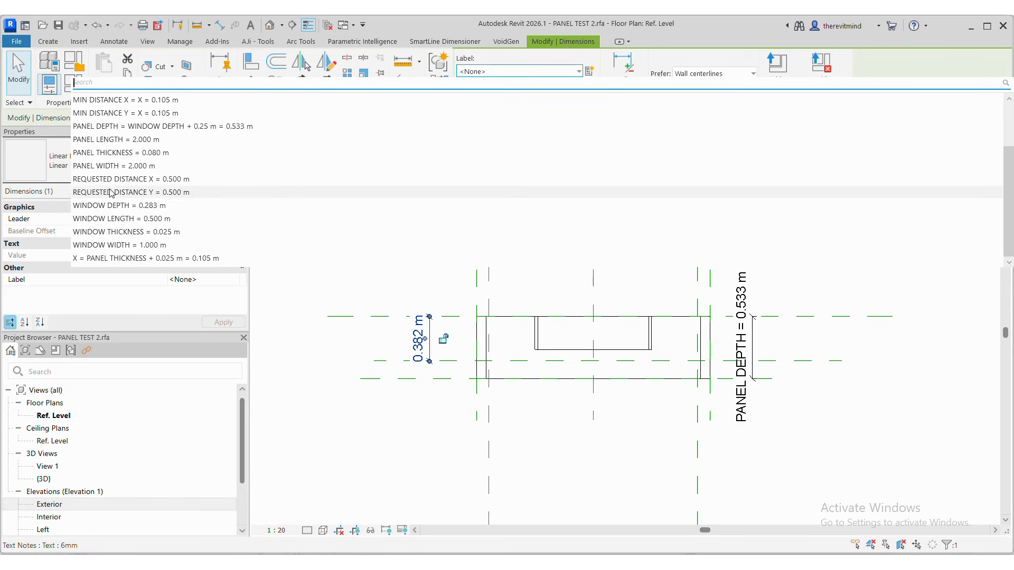
{"action": "left_click", "coordinate": [107, 206]}
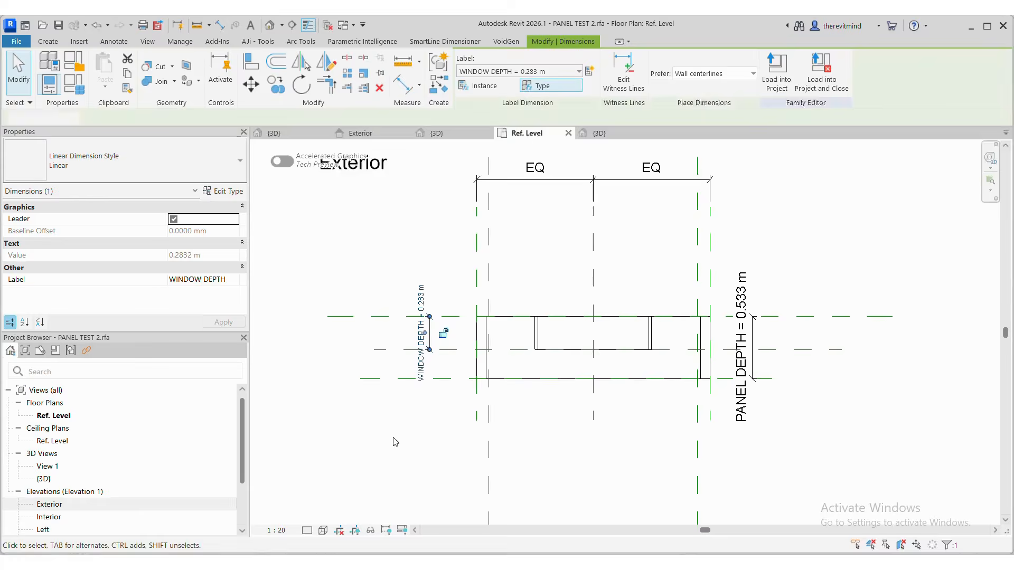
{"action": "left_click", "coordinate": [442, 450]}
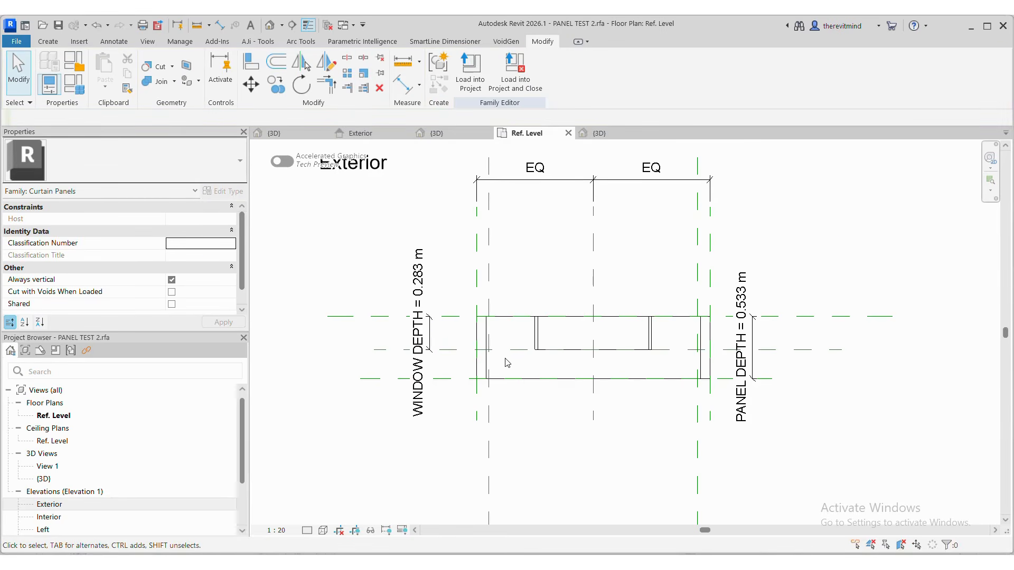
Name the WINDOW DEPTH reference plane 1 and the PANEL DEPTH reference plane 2.
{"action": "left_click", "coordinate": [449, 350]}
{"action": "left_click", "coordinate": [398, 356]}
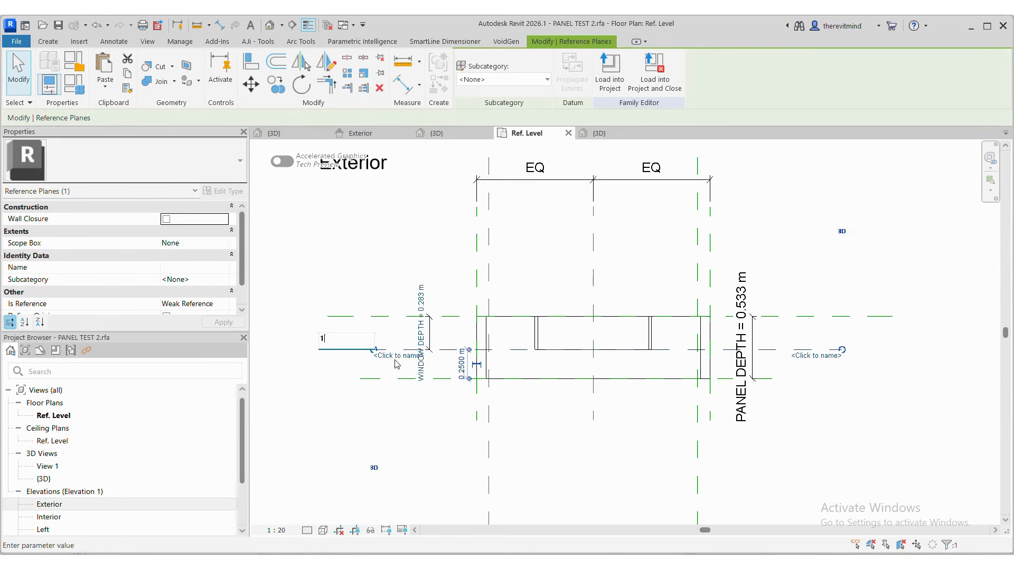
{"action": "left_click", "coordinate": [387, 379]}
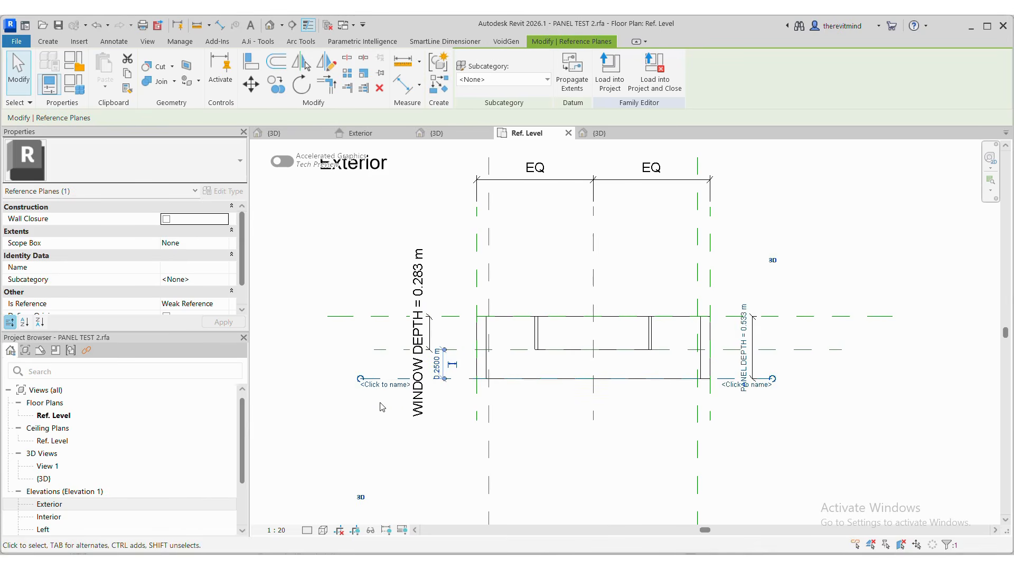
{"action": "left_click", "coordinate": [378, 389]}
{"action": "type", "text": "2"}
{"action": "key", "text": "Return"}
{"action": "left_click", "coordinate": [390, 446]}
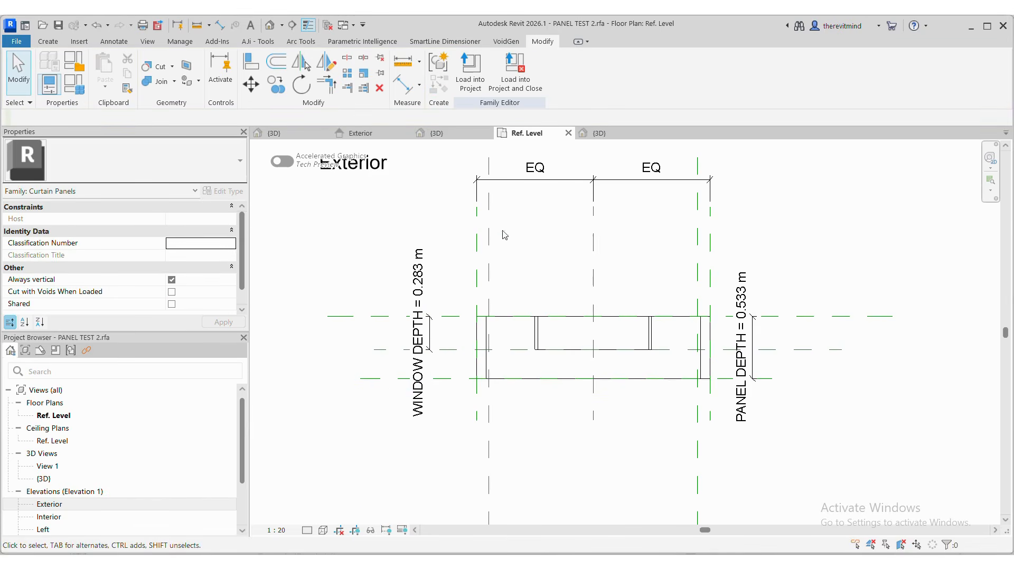
Start a Void Blend in the Exterior elevation and set its work plane to Reference Plane : 1.
{"action": "left_click", "coordinate": [379, 135]}
{"action": "scroll", "coordinate": [332, 332], "scroll_direction": "up", "scroll_amount": 1}
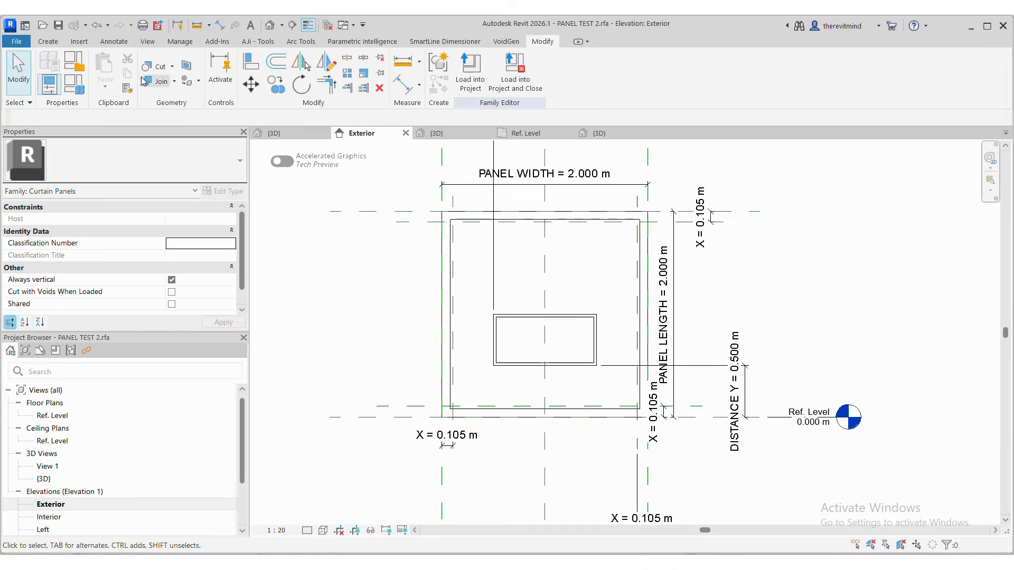
{"action": "left_click", "coordinate": [48, 41]}
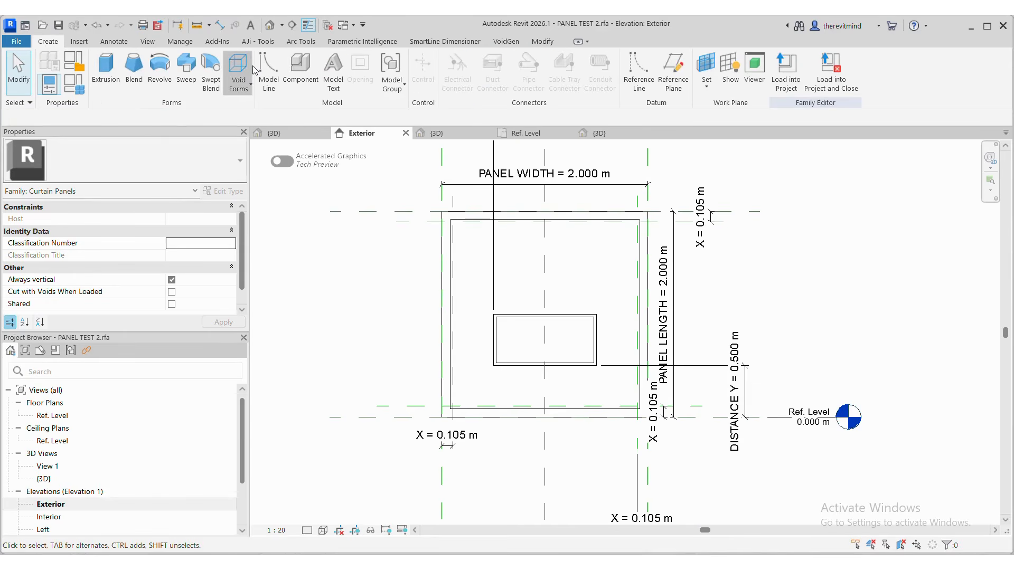
{"action": "left_click", "coordinate": [238, 71]}
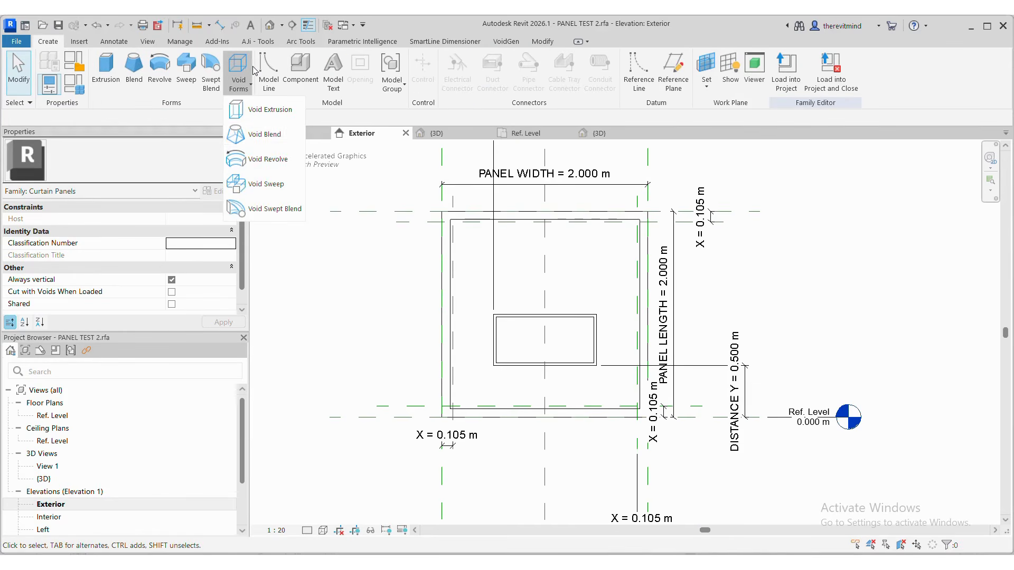
{"action": "left_click", "coordinate": [244, 141]}
{"action": "left_click", "coordinate": [631, 91]}
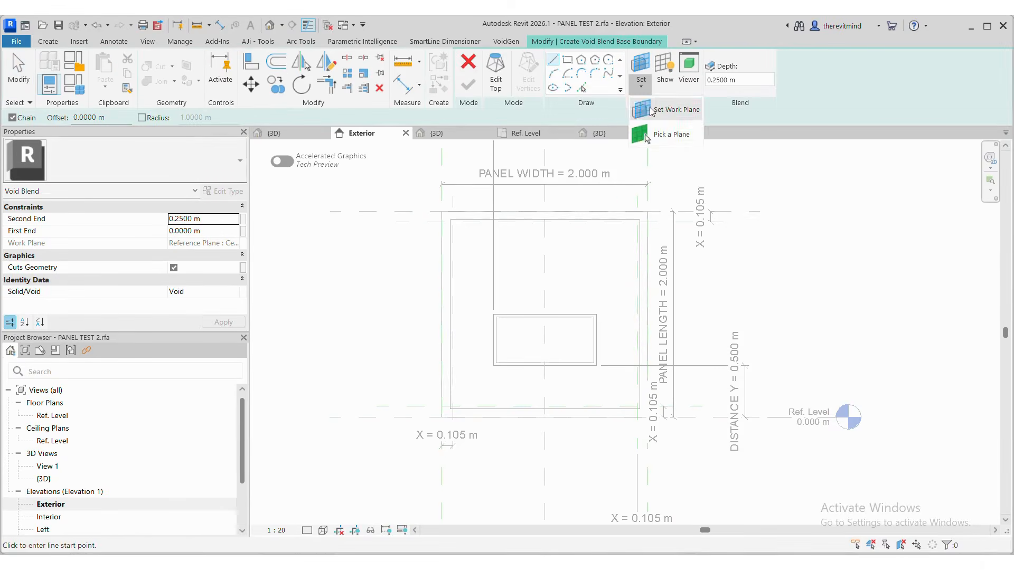
{"action": "left_click", "coordinate": [651, 108]}
{"action": "left_click", "coordinate": [890, 365]}
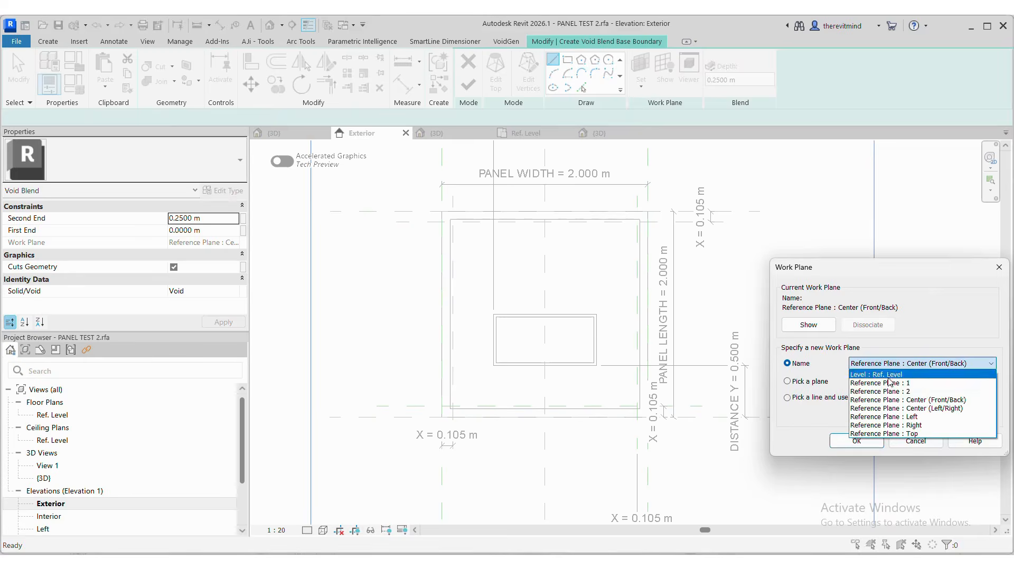
{"action": "left_click", "coordinate": [876, 418]}
{"action": "left_click", "coordinate": [857, 441]}
{"action": "scroll", "coordinate": [639, 350], "scroll_direction": "up", "scroll_amount": 2}
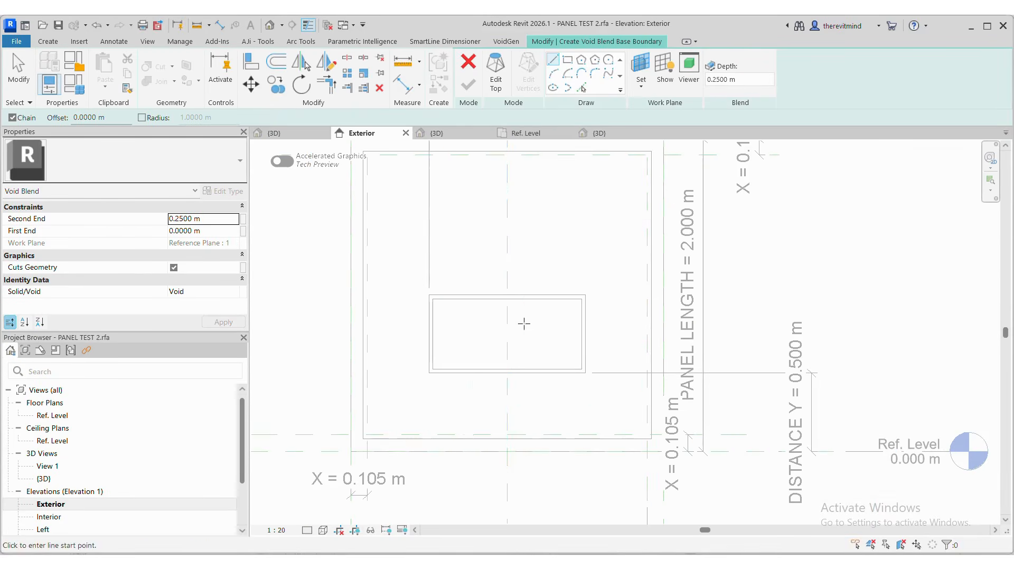
Sketch the void blend's base boundary as a rectangle around the window's outer edges.
{"action": "left_click", "coordinate": [567, 59]}
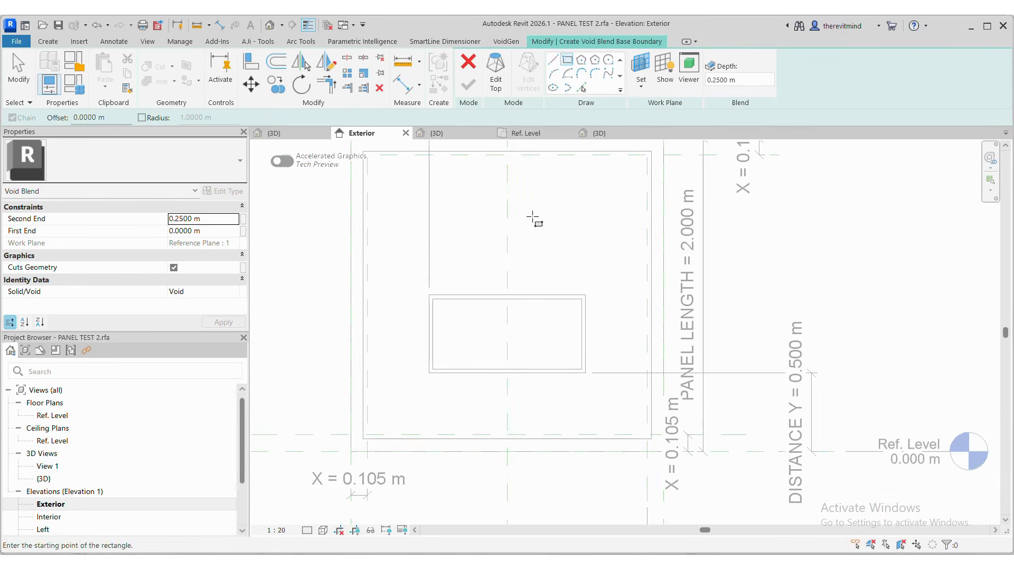
{"action": "left_click", "coordinate": [429, 294]}
{"action": "left_click", "coordinate": [585, 373]}
{"action": "left_click", "coordinate": [593, 403]}
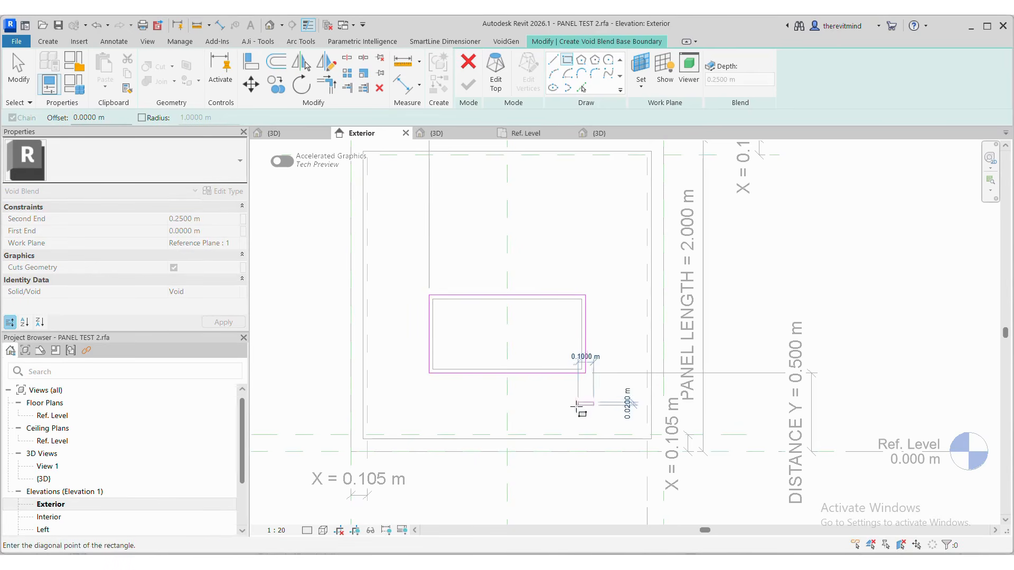
Switch to the void blend's top boundary and specify its work plane by name.
{"action": "left_click", "coordinate": [495, 73]}
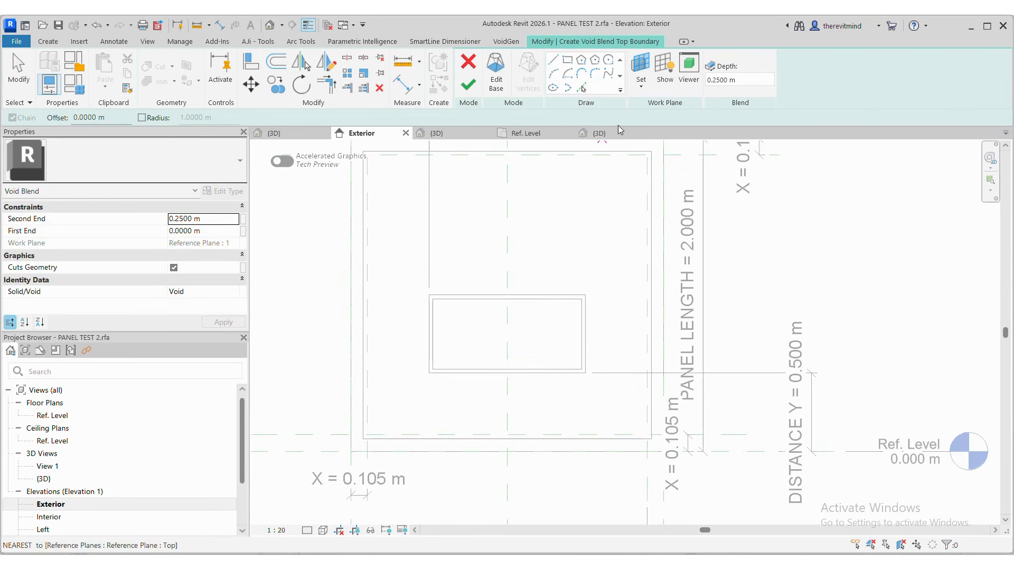
{"action": "left_click", "coordinate": [640, 78]}
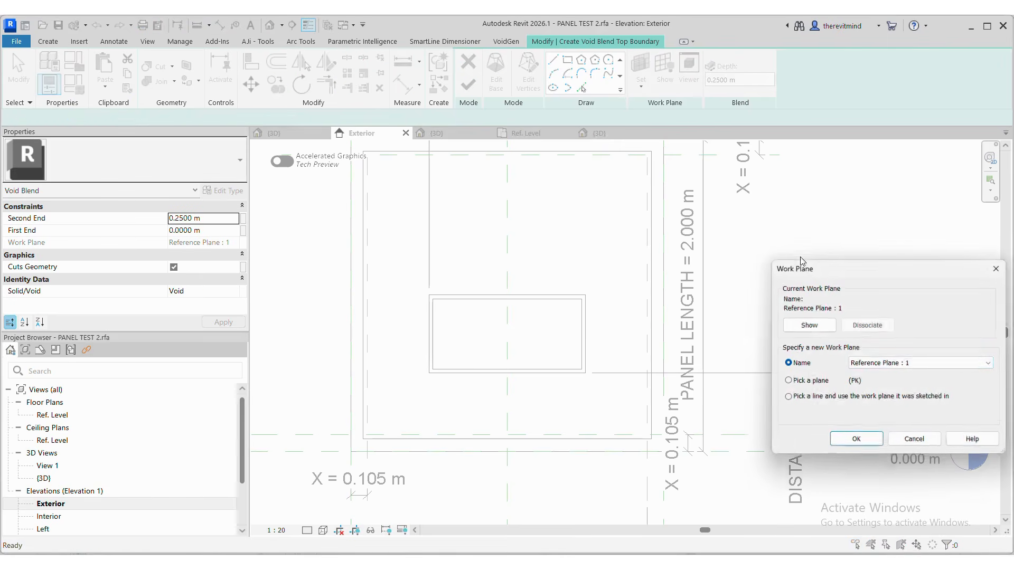
{"action": "left_click", "coordinate": [877, 363]}
{"action": "left_click", "coordinate": [877, 383]}
{"action": "left_click", "coordinate": [857, 441]}
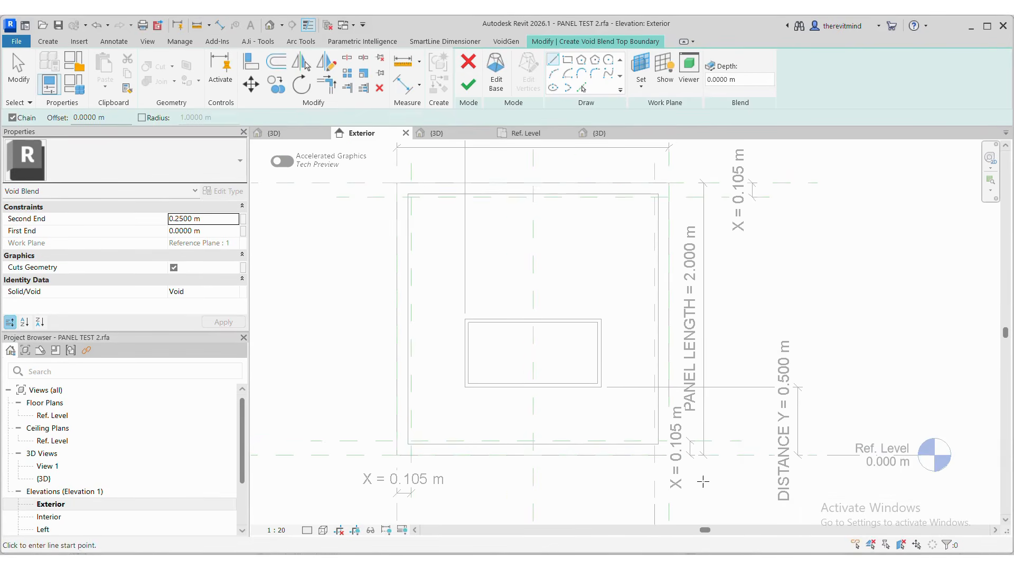
Sketch the top boundary as a 1.84 m square along the inner edges of the panel frame.
{"action": "left_click", "coordinate": [567, 60]}
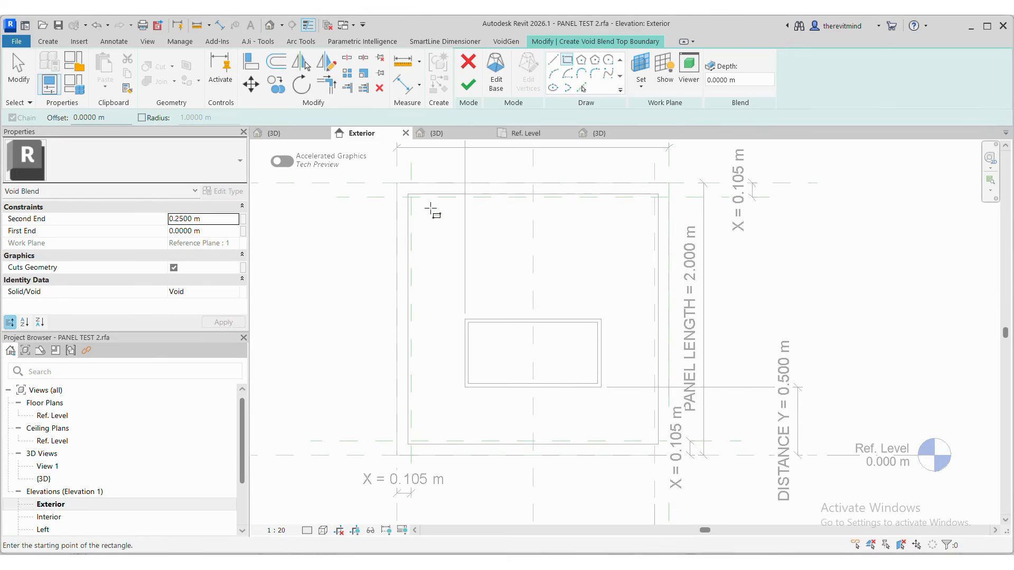
{"action": "left_click", "coordinate": [407, 194]}
{"action": "left_click", "coordinate": [658, 444]}
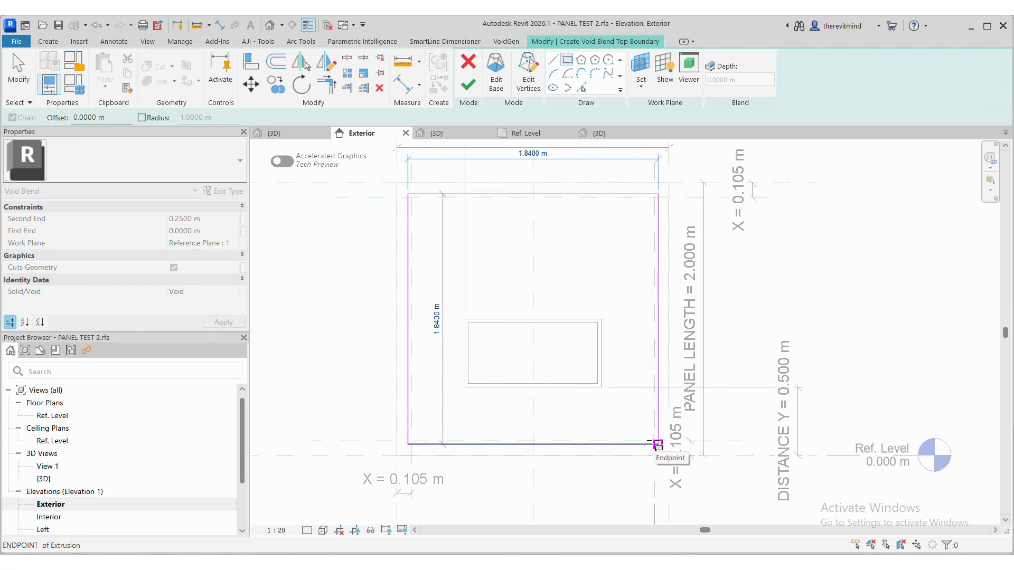
{"action": "left_click", "coordinate": [658, 444]}
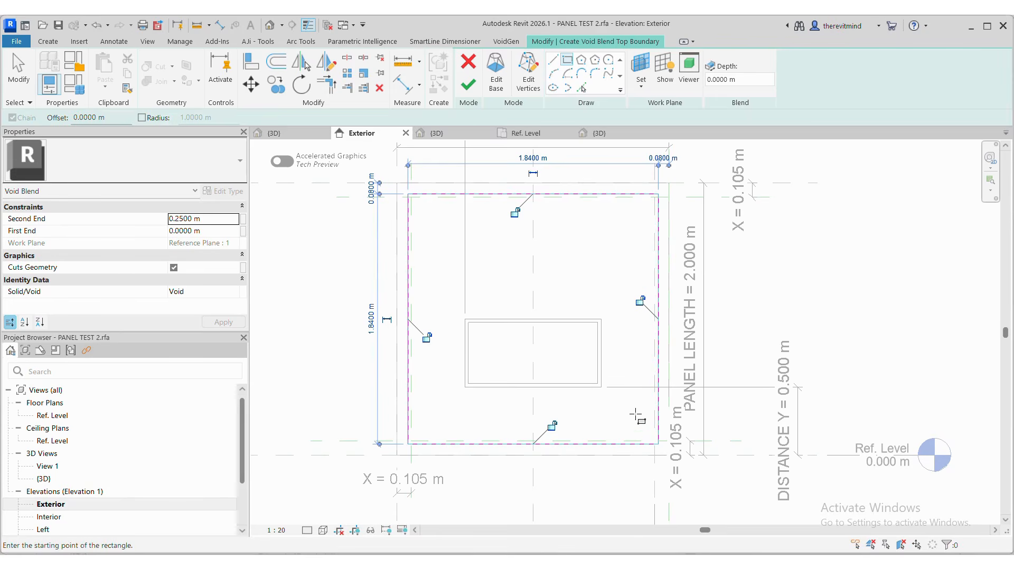
Try to finish the void blend from the Exterior elevation and the Ref. Level plan, and delete the failing elements.
{"action": "left_click", "coordinate": [256, 63]}
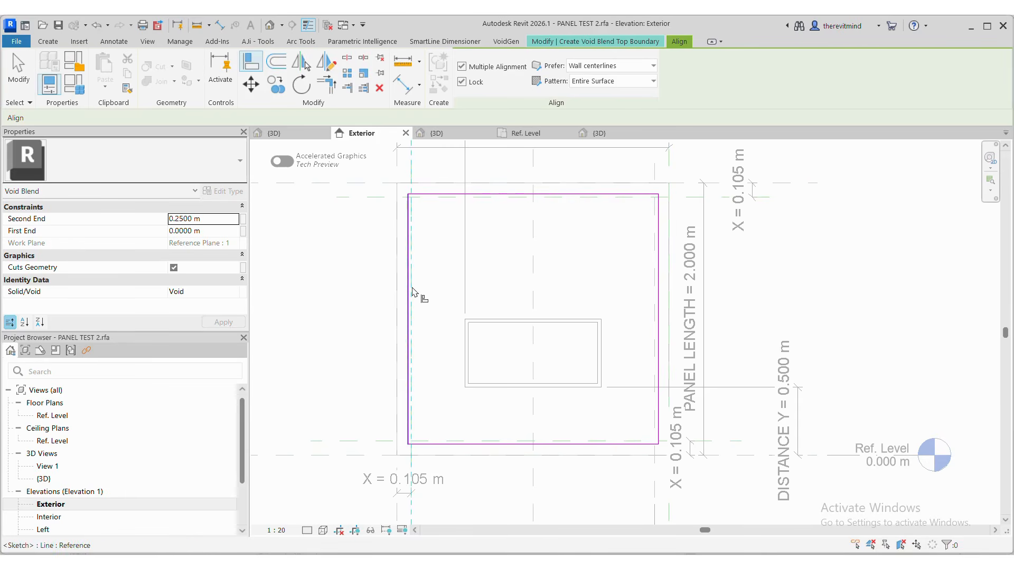
{"action": "key", "text": "Escape"}
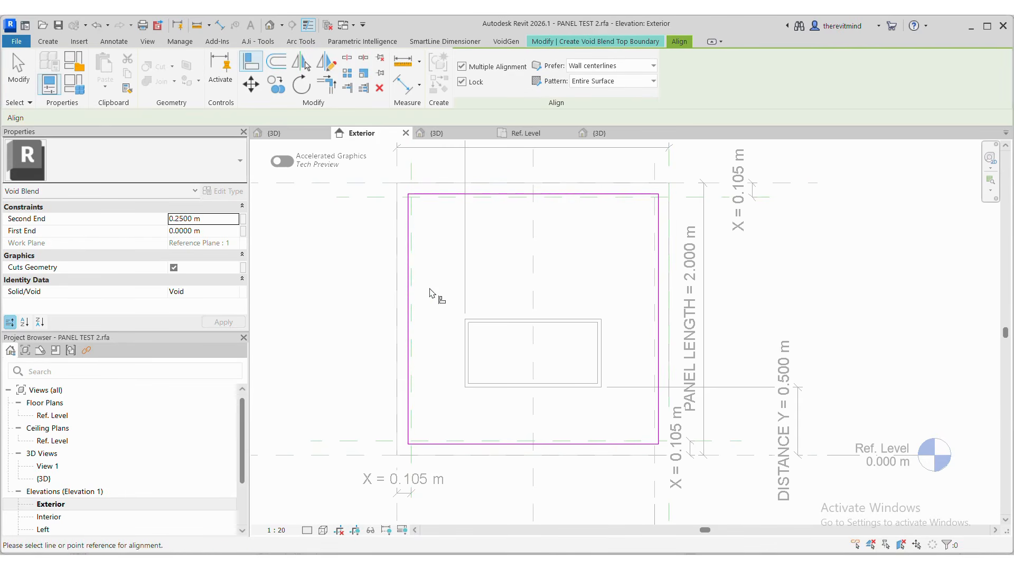
{"action": "key", "text": "Escape"}
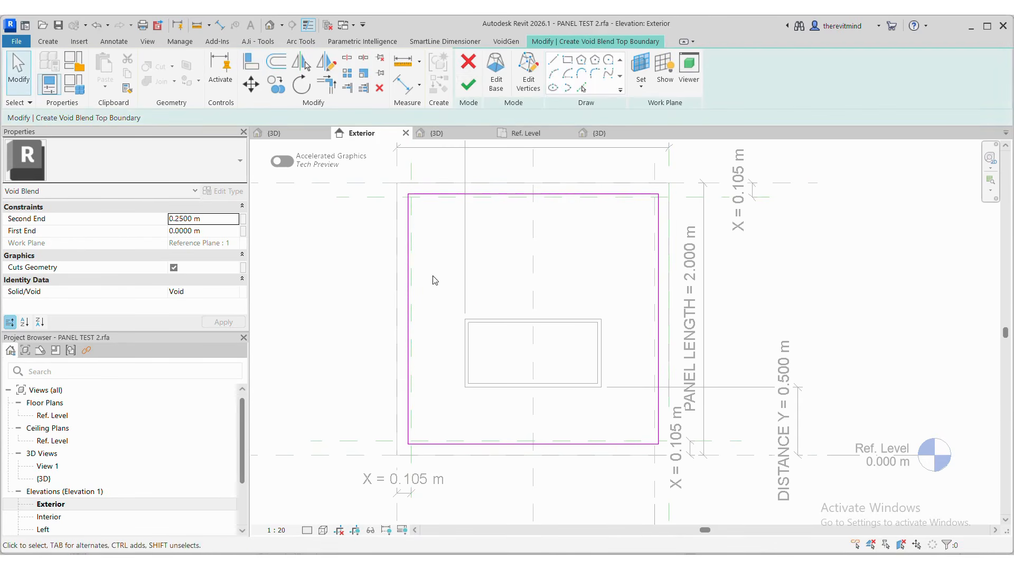
{"action": "left_click", "coordinate": [466, 88]}
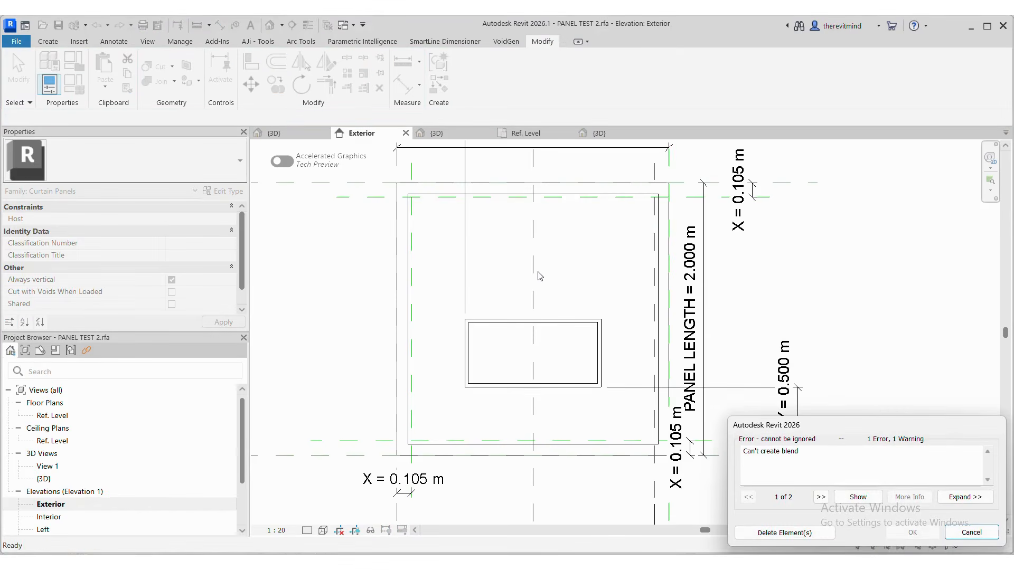
{"action": "key", "text": "Escape"}
{"action": "left_click", "coordinate": [552, 135]}
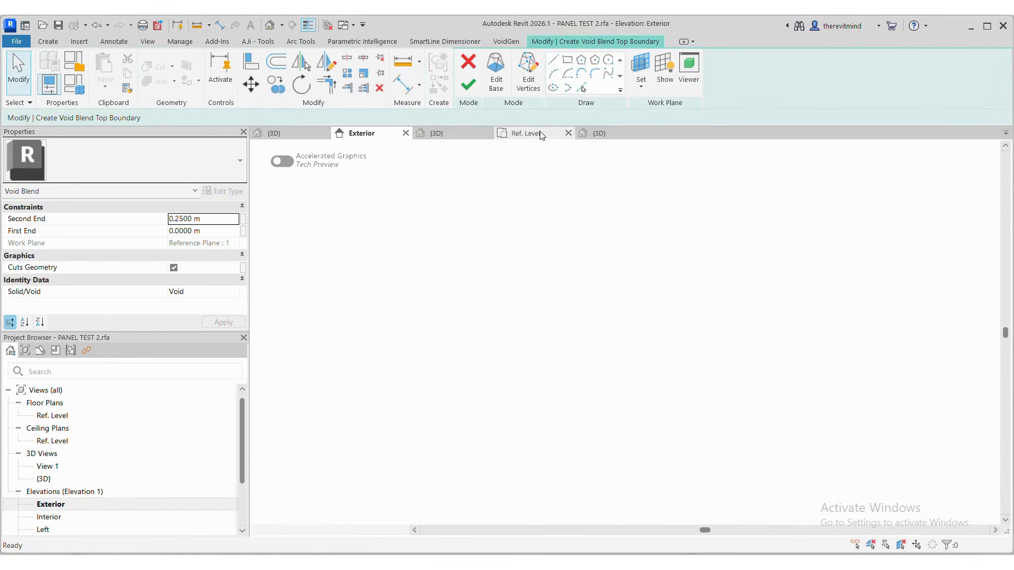
{"action": "left_click", "coordinate": [468, 85]}
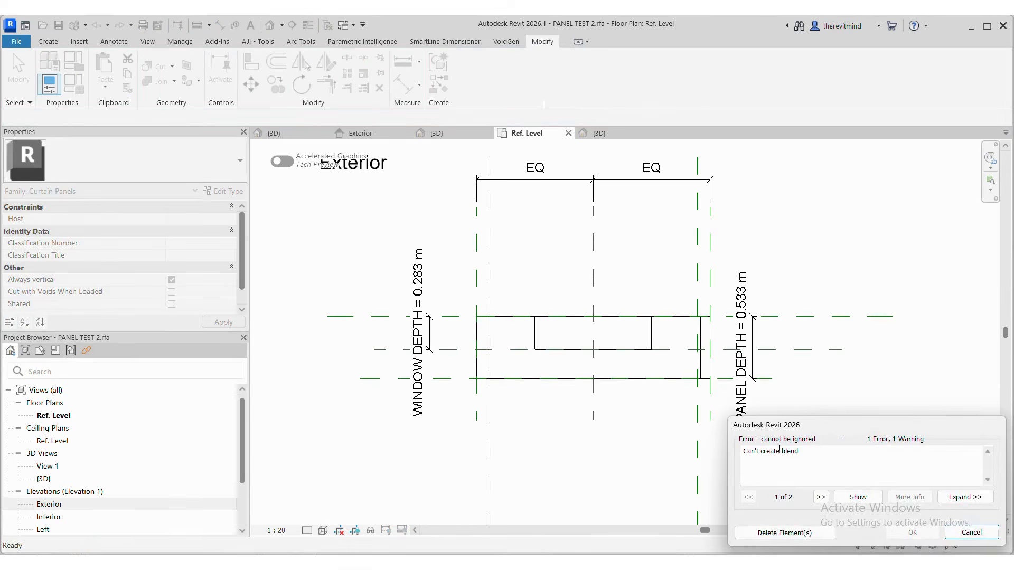
{"action": "left_click", "coordinate": [785, 533]}
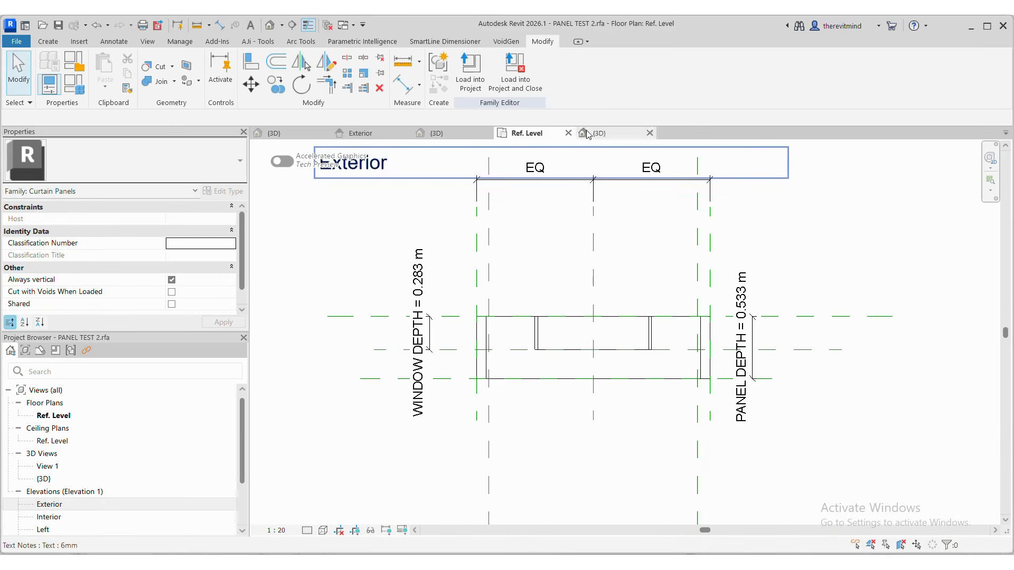
Start a new Void Blend in the Exterior elevation and sketch its base boundary as a 1.0 m by 0.5 m rectangle around the window's outer edges.
{"action": "left_click", "coordinate": [371, 135]}
{"action": "left_click", "coordinate": [56, 41]}
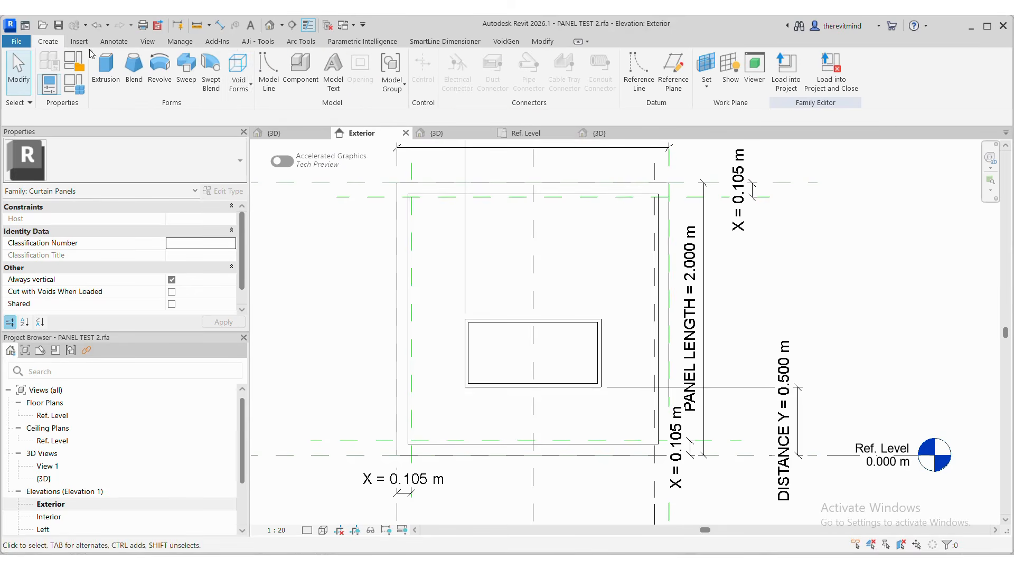
{"action": "left_click", "coordinate": [238, 79]}
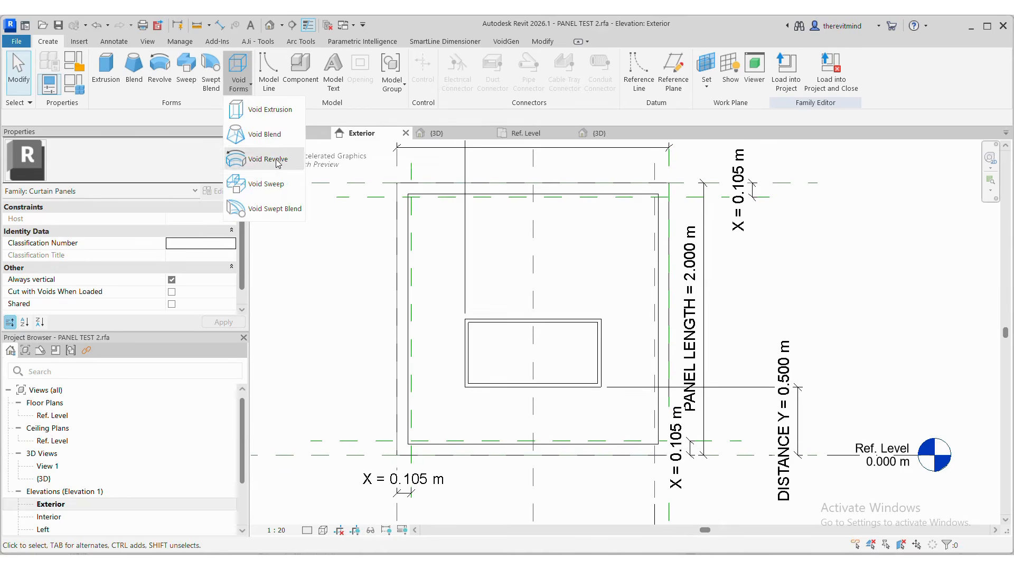
{"action": "left_click", "coordinate": [269, 135]}
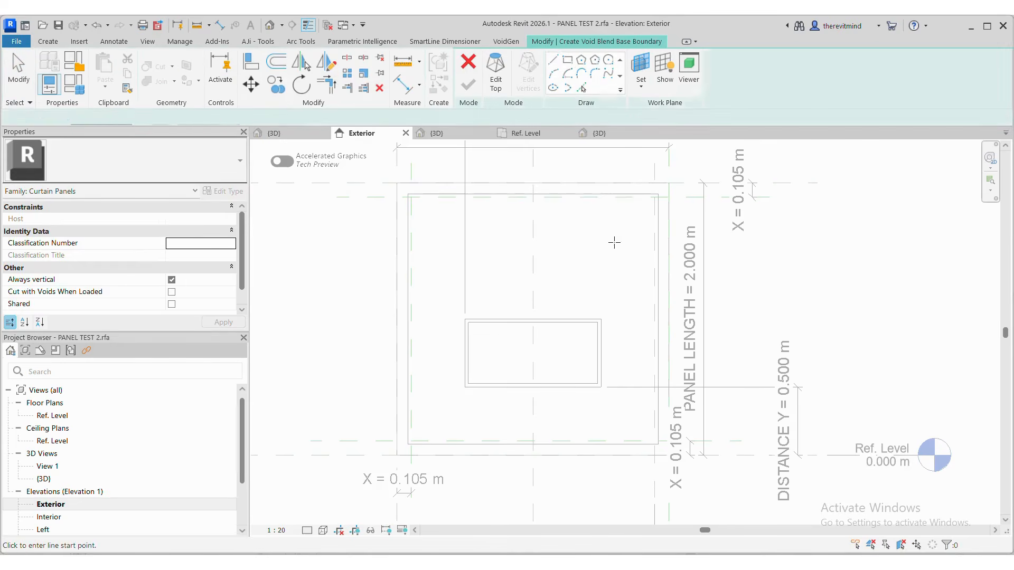
{"action": "left_click", "coordinate": [568, 62]}
{"action": "left_click", "coordinate": [465, 320]}
{"action": "left_click", "coordinate": [601, 387]}
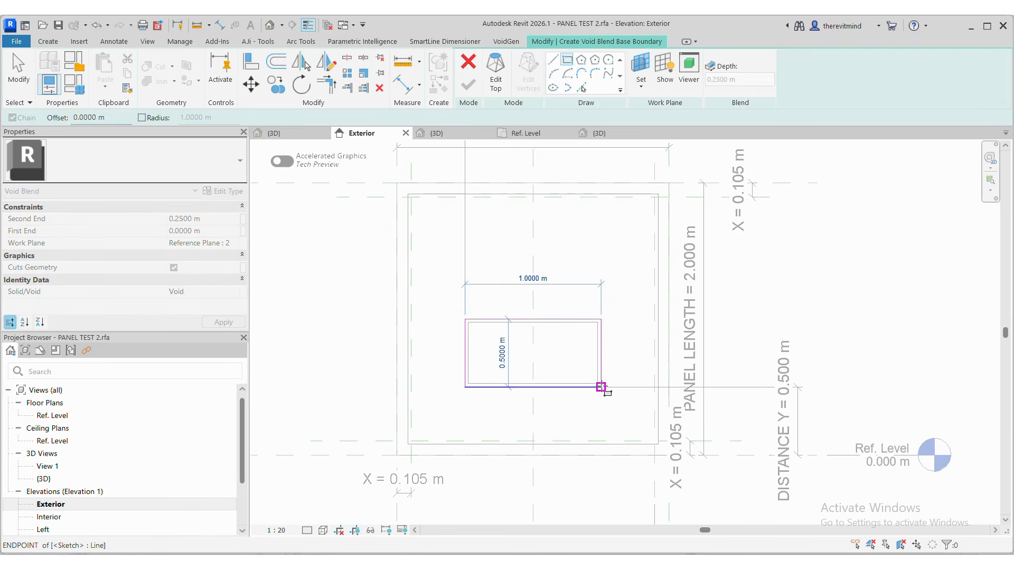
Sketch the top boundary as a 1.84 m square along the panel frame's inner edges and finish the void blend.
{"action": "left_click", "coordinate": [495, 74]}
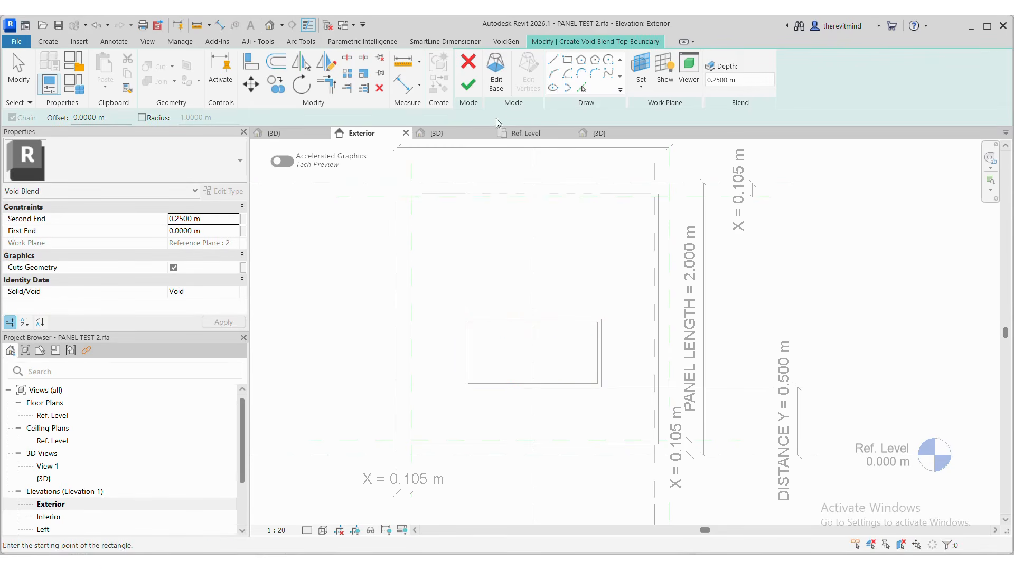
{"action": "left_click", "coordinate": [408, 194]}
{"action": "left_click", "coordinate": [658, 445]}
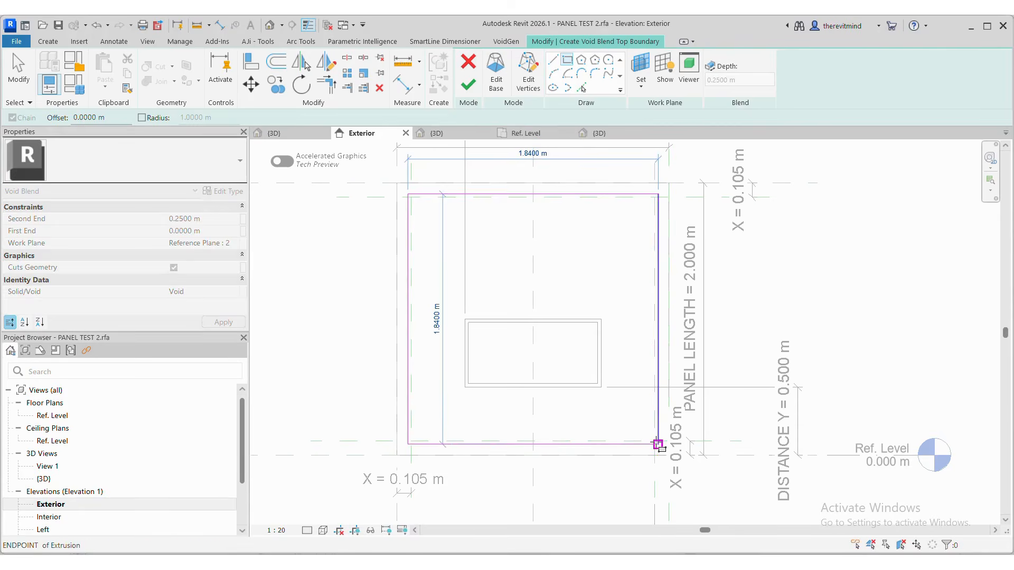
{"action": "left_click", "coordinate": [470, 82]}
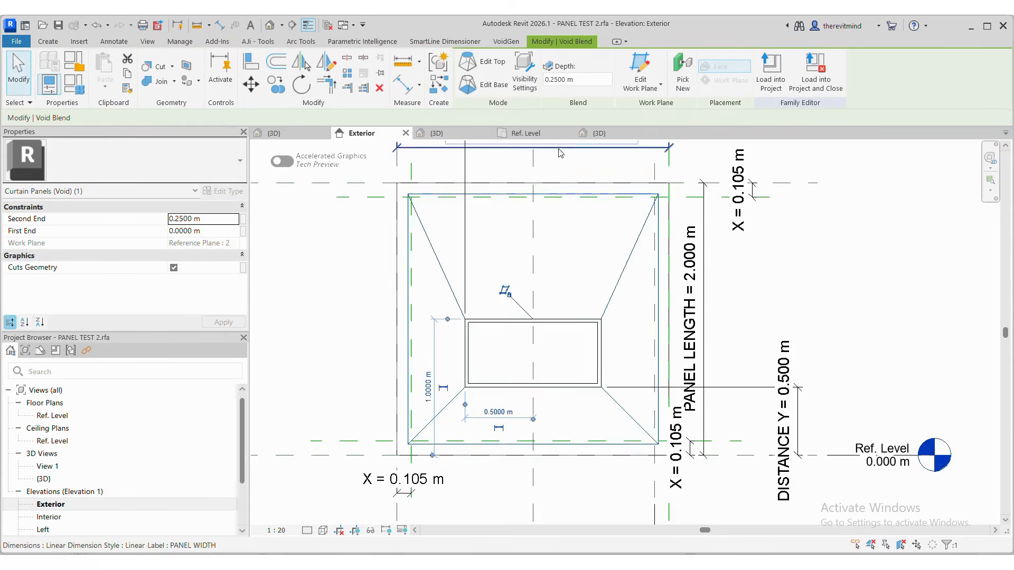
In the Ref. Level plan, align and lock the void blend's narrow end to the reference plane at the window depth.
{"action": "left_click", "coordinate": [528, 133]}
{"action": "scroll", "coordinate": [600, 371], "scroll_direction": "up", "scroll_amount": 3}
{"action": "mouse_move", "coordinate": [606, 332]}
{"action": "left_mouse_down"}
{"action": "mouse_move", "coordinate": [608, 378]}
{"action": "mouse_move", "coordinate": [613, 346]}
{"action": "left_mouse_up"}
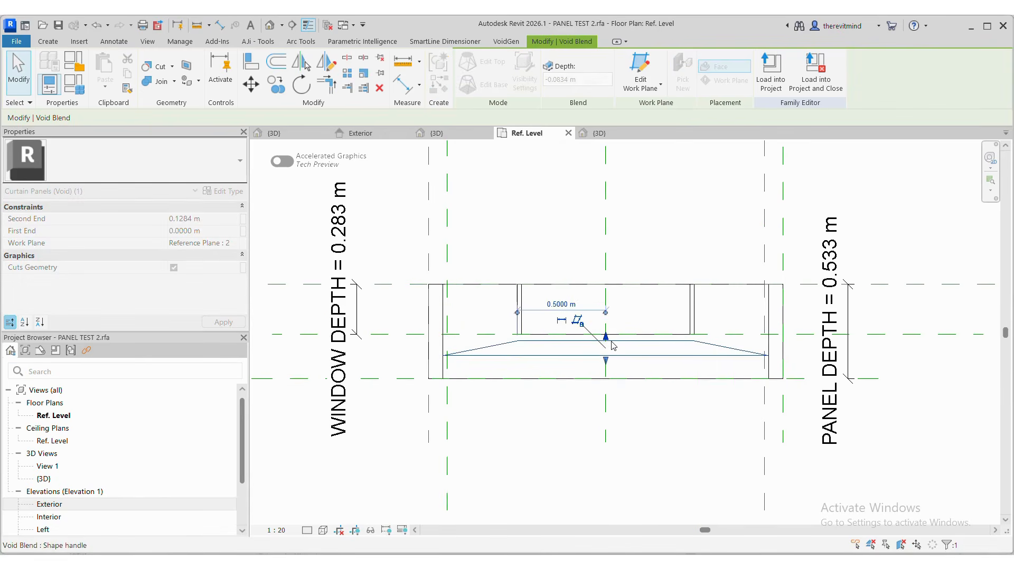
{"action": "scroll", "coordinate": [476, 338], "scroll_direction": "up", "scroll_amount": 3}
{"action": "left_click", "coordinate": [259, 63]}
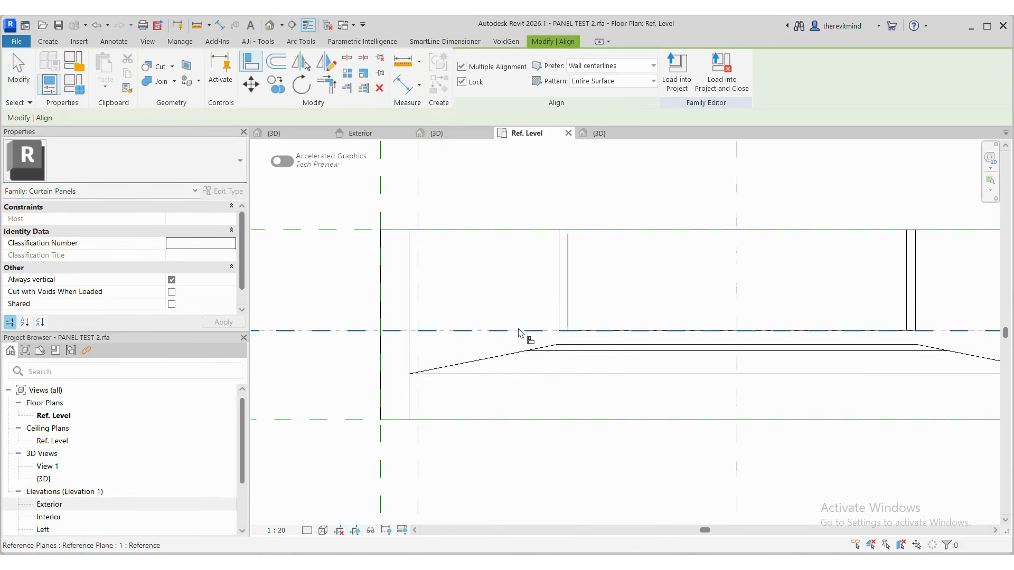
{"action": "left_click", "coordinate": [520, 332]}
{"action": "left_click", "coordinate": [582, 346]}
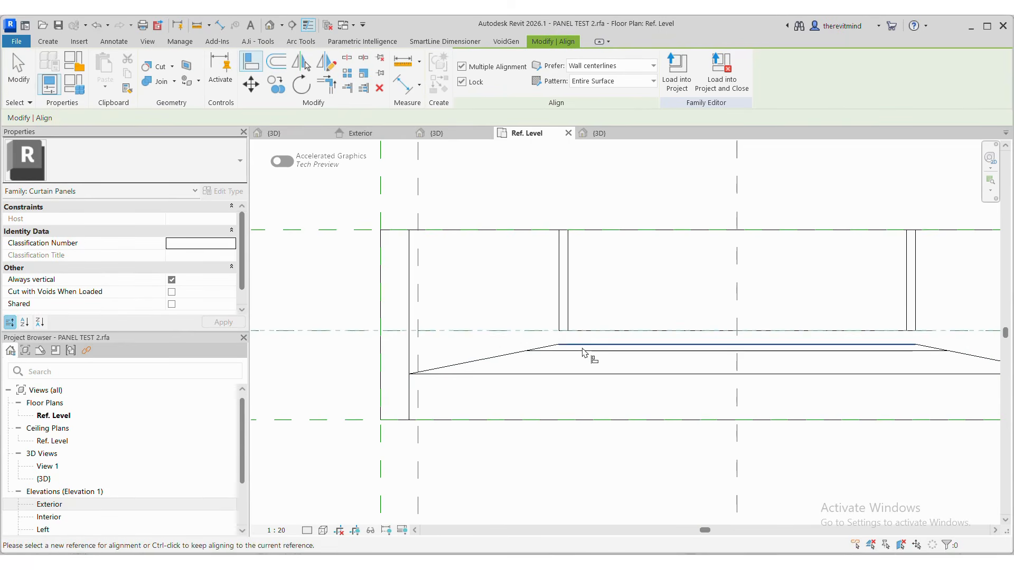
Align and lock the void blend's wide end to the reference plane at the panel depth.
{"action": "left_click", "coordinate": [361, 420]}
{"action": "left_click", "coordinate": [474, 376]}
{"action": "key", "text": "Escape"}
{"action": "scroll", "coordinate": [555, 385], "scroll_direction": "down", "scroll_amount": 8}
{"action": "key", "text": "Escape"}
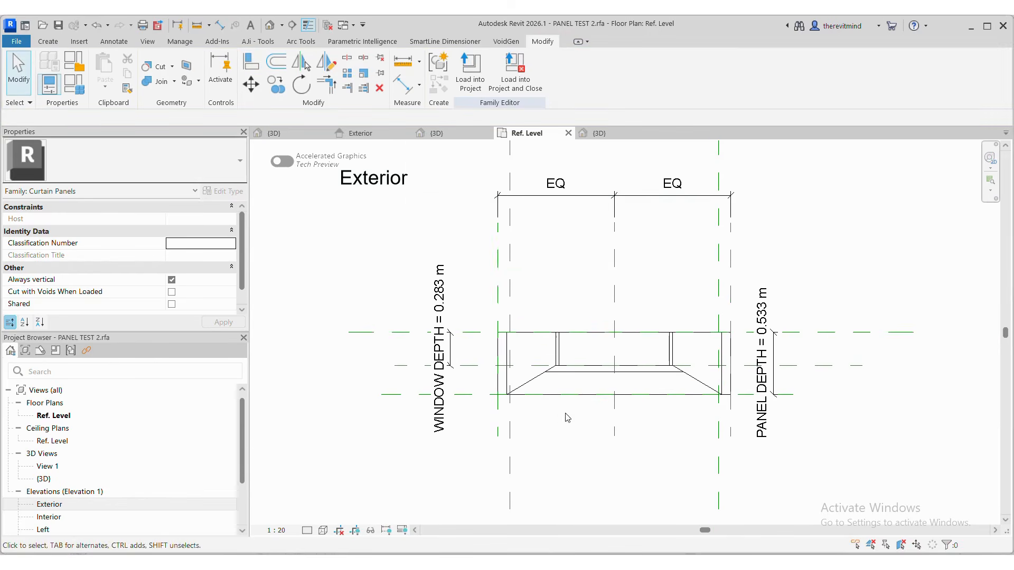
Examine the tapered void cut from the front in the 3D view.
{"action": "left_click", "coordinate": [271, 24]}
{"action": "mouse_move", "coordinate": [613, 385]}
{"action": "middle_mouse_down", "text": "shift"}
{"action": "mouse_move", "coordinate": [641, 434]}
{"action": "mouse_move", "coordinate": [489, 276]}
{"action": "mouse_move", "coordinate": [505, 208]}
{"action": "mouse_move", "coordinate": [594, 246]}
{"action": "mouse_move", "coordinate": [619, 389]}
{"action": "middle_mouse_up", "text": "shift"}
{"action": "scroll", "coordinate": [607, 370], "scroll_direction": "up", "scroll_amount": 2}
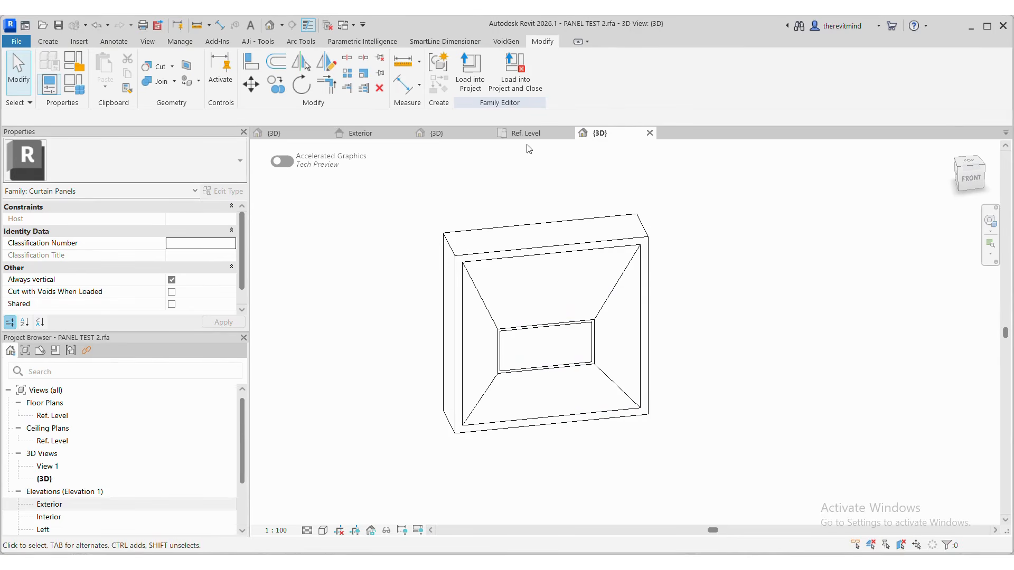
Edit the void blend's base boundary in the Exterior elevation and lock its left edge to the window's left side with Align.
{"action": "left_click", "coordinate": [361, 133]}
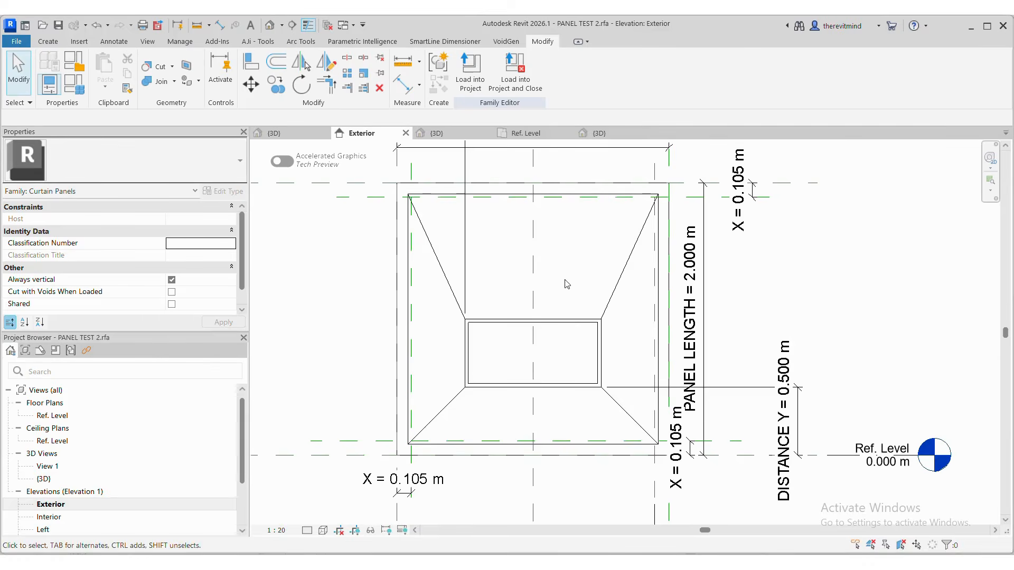
{"action": "left_click", "coordinate": [607, 294]}
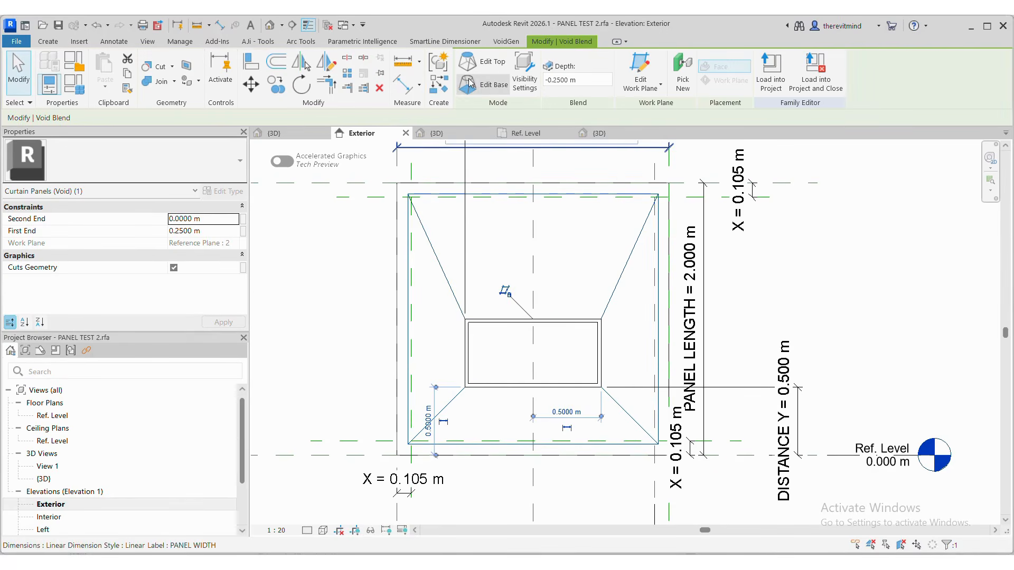
{"action": "left_click", "coordinate": [485, 85]}
{"action": "scroll", "coordinate": [482, 359], "scroll_direction": "up", "scroll_amount": 1}
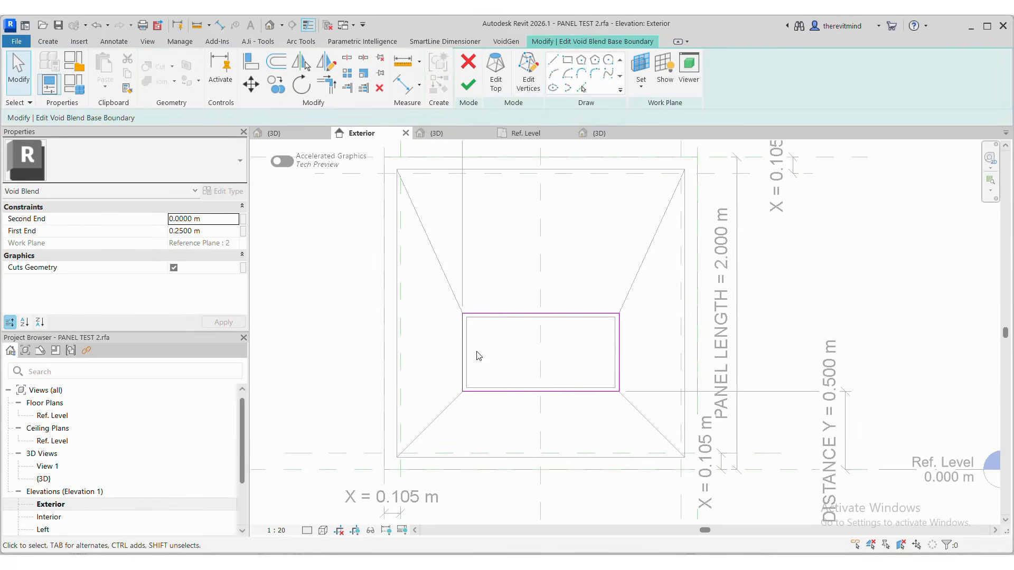
{"action": "key", "text": "a"}
{"action": "key", "text": "l"}
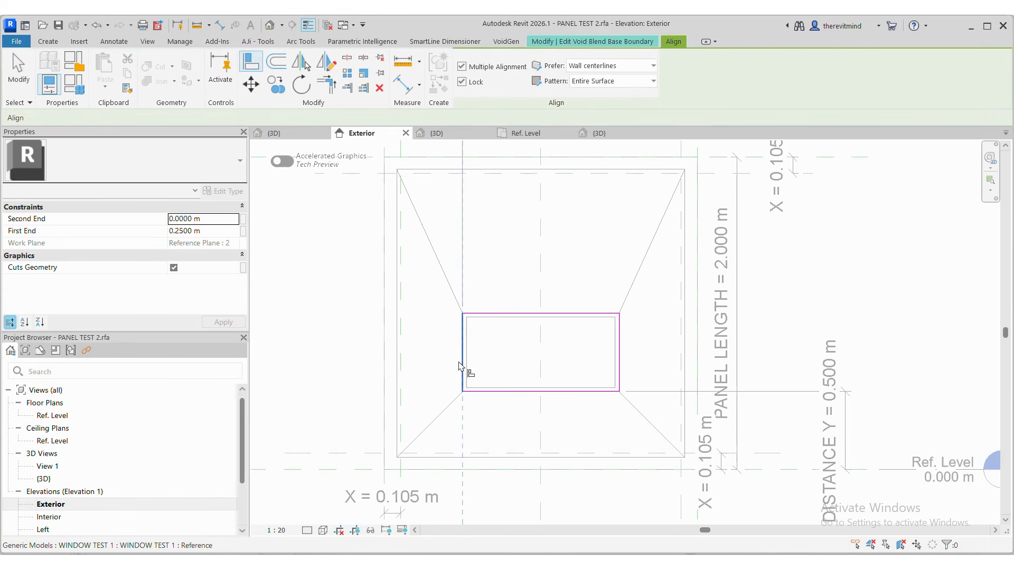
{"action": "left_click", "coordinate": [464, 342]}
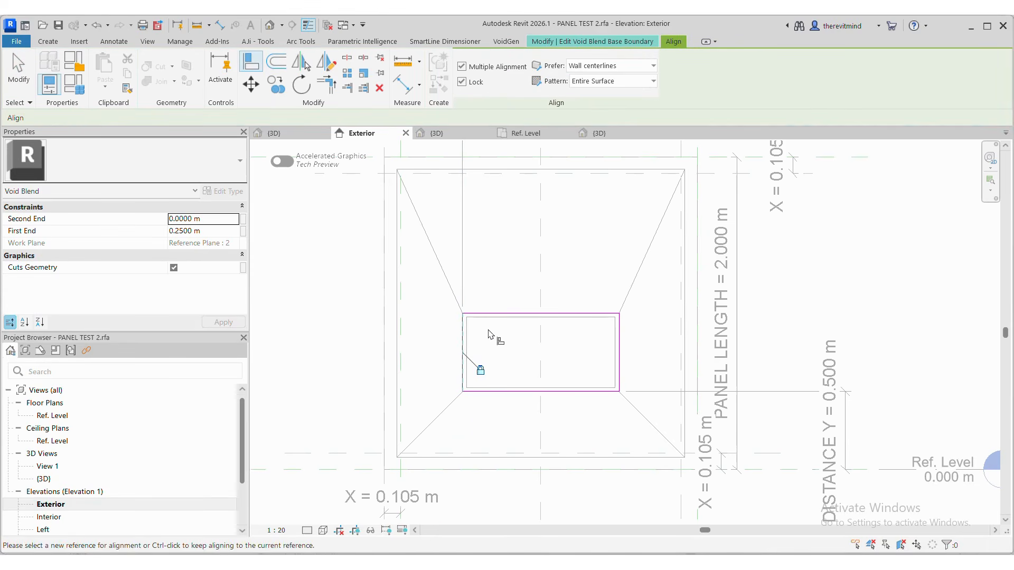
Try to align the base boundary's right edge to the window's right side and finish the boundary edit.
{"action": "left_click", "coordinate": [621, 360]}
{"action": "key", "text": "Escape"}
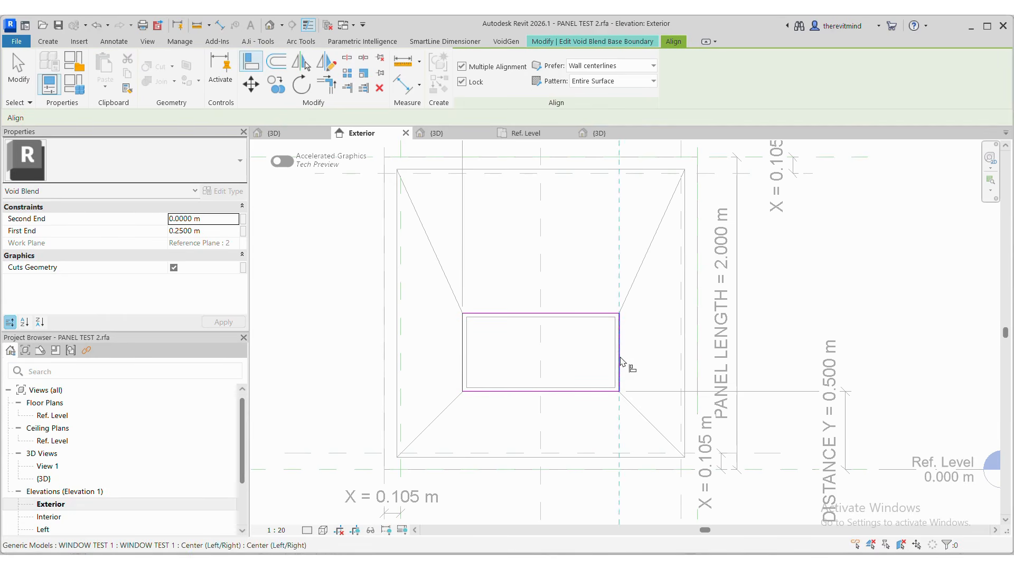
{"action": "left_click", "coordinate": [621, 357]}
{"action": "key", "text": "Escape"}
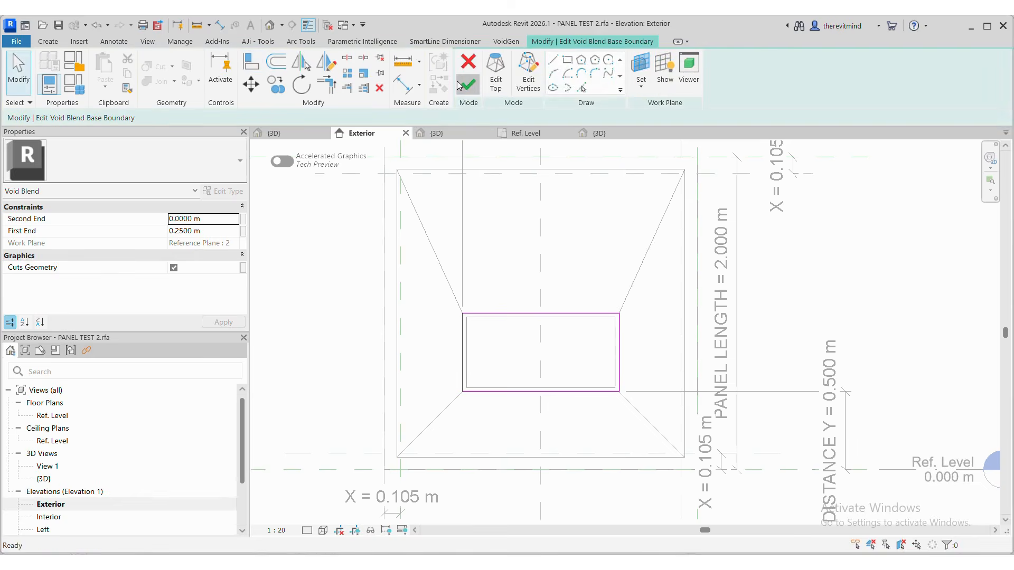
{"action": "left_click", "coordinate": [468, 85]}
Set REQUESTED DISTANCE X to 1 m for PANEL TYPE 3 in the family types and apply it.
{"action": "scroll", "coordinate": [665, 338], "scroll_direction": "down", "scroll_amount": 3}
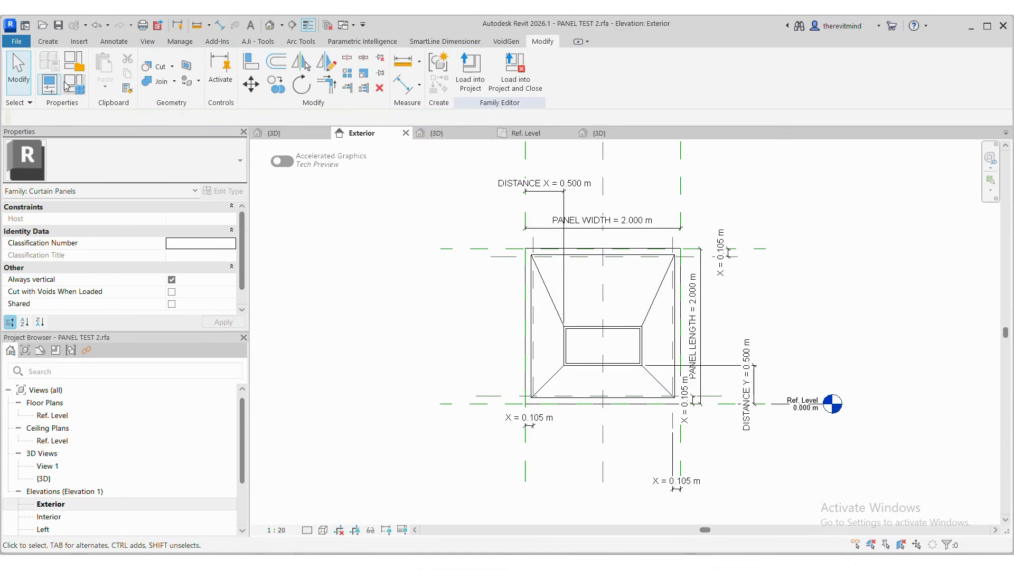
{"action": "left_click", "coordinate": [67, 86]}
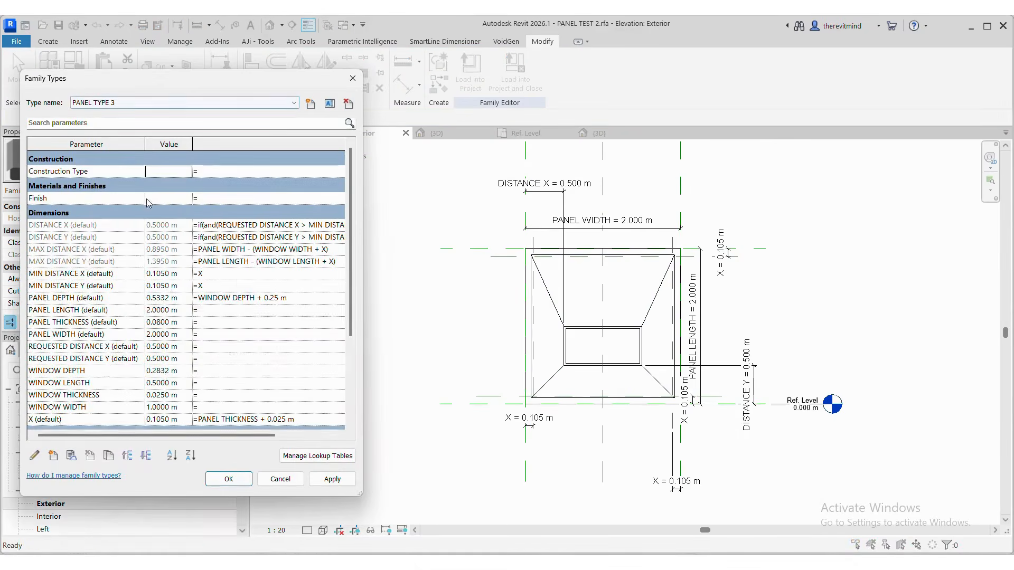
{"action": "left_click", "coordinate": [165, 383]}
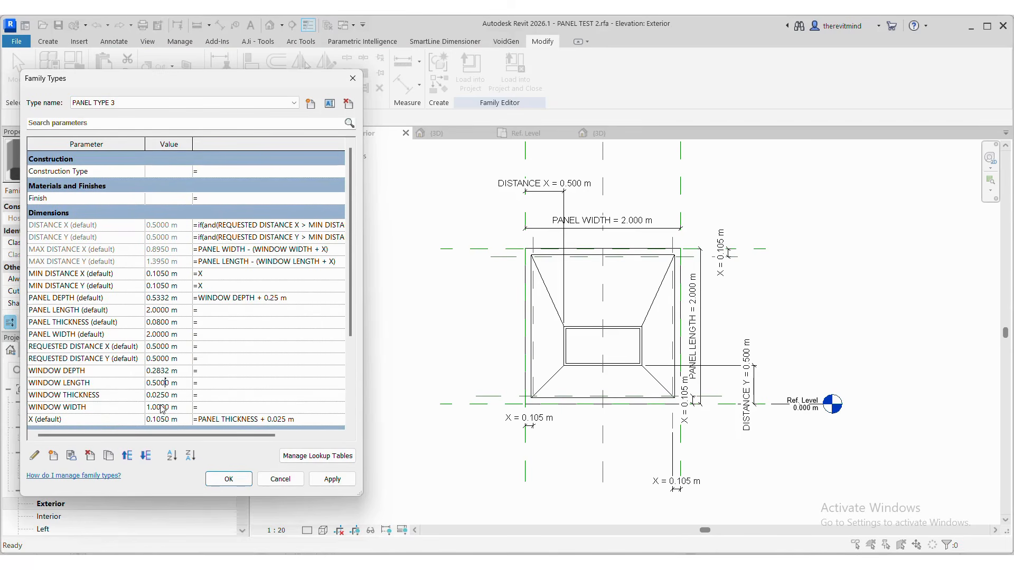
{"action": "double_click", "coordinate": [160, 347]}
{"action": "type", "text": "1."}
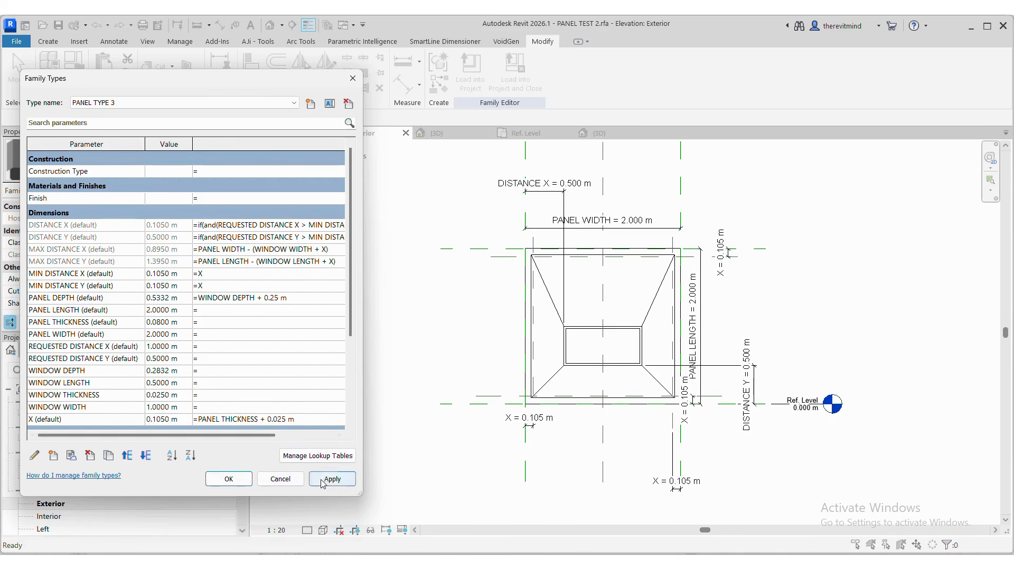
{"action": "left_click", "coordinate": [324, 479]}
{"action": "left_click", "coordinate": [232, 480]}
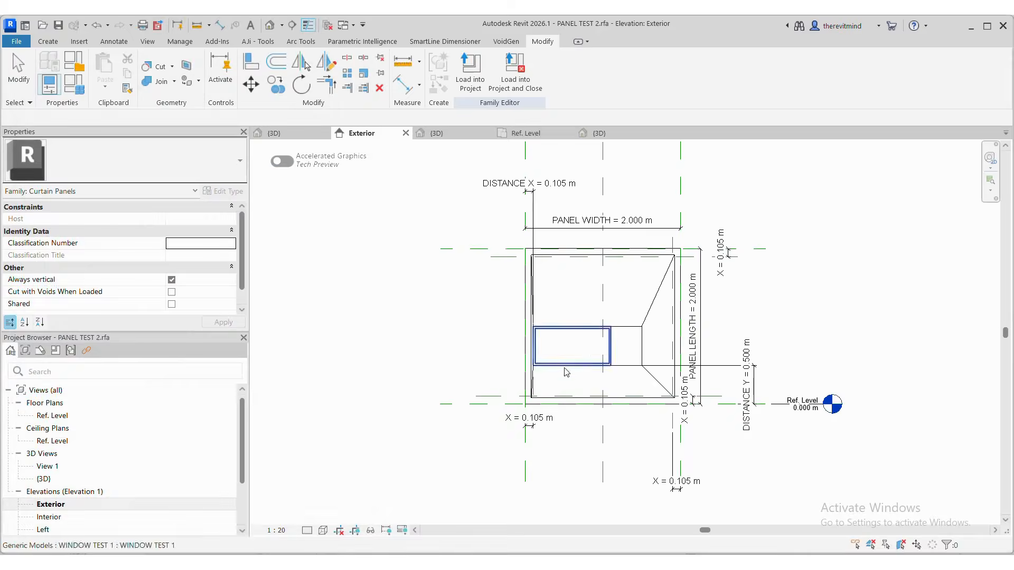
Reopen the void blend's base boundary and align and lock its right edge to the window's right side.
{"action": "scroll", "coordinate": [587, 356], "scroll_direction": "up", "scroll_amount": 2}
{"action": "left_click", "coordinate": [661, 353]}
{"action": "scroll", "coordinate": [660, 350], "scroll_direction": "up", "scroll_amount": 3}
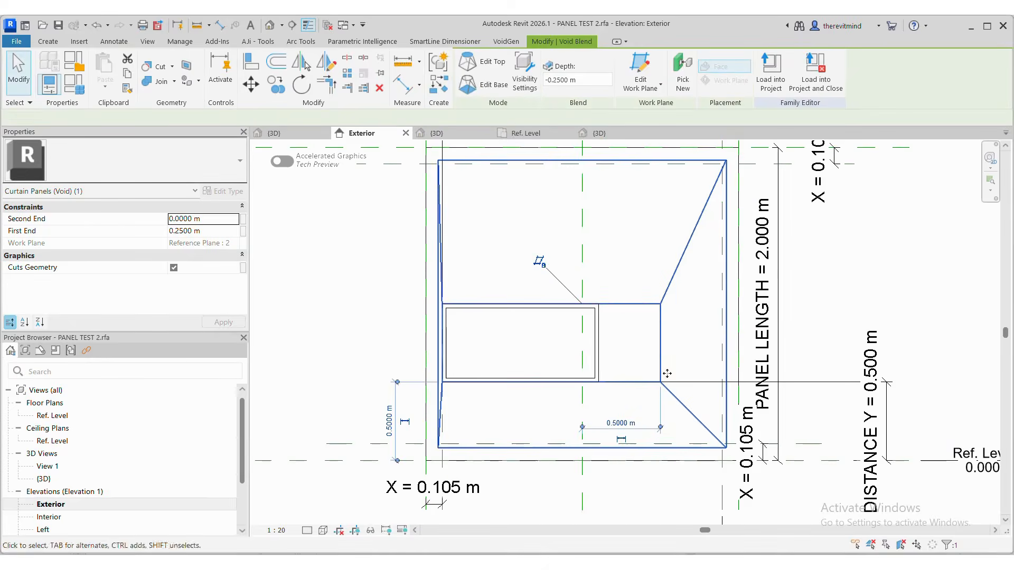
{"action": "double_click", "coordinate": [662, 371]}
{"action": "left_click", "coordinate": [251, 62]}
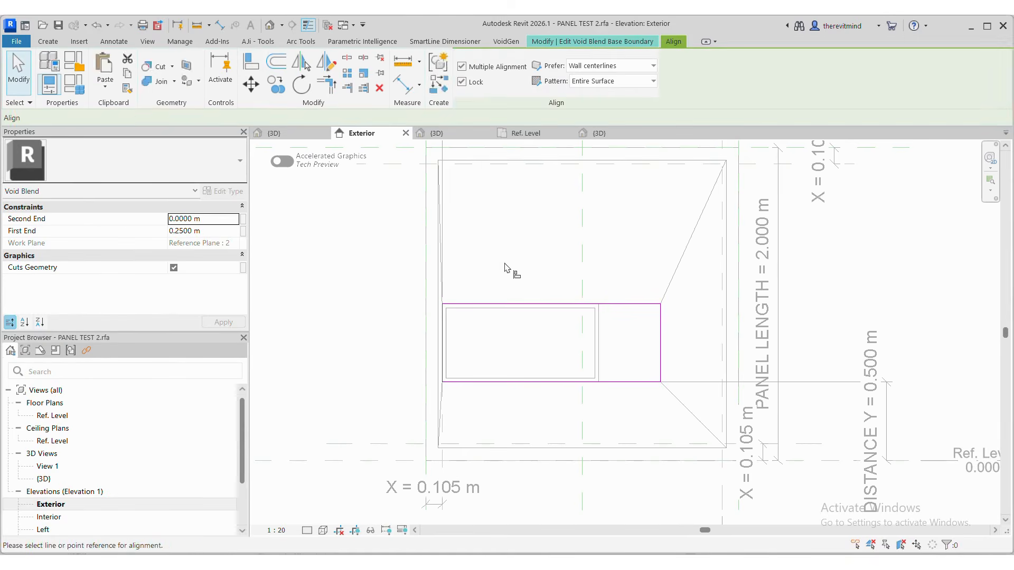
{"action": "left_click", "coordinate": [599, 369]}
{"action": "left_click", "coordinate": [660, 358]}
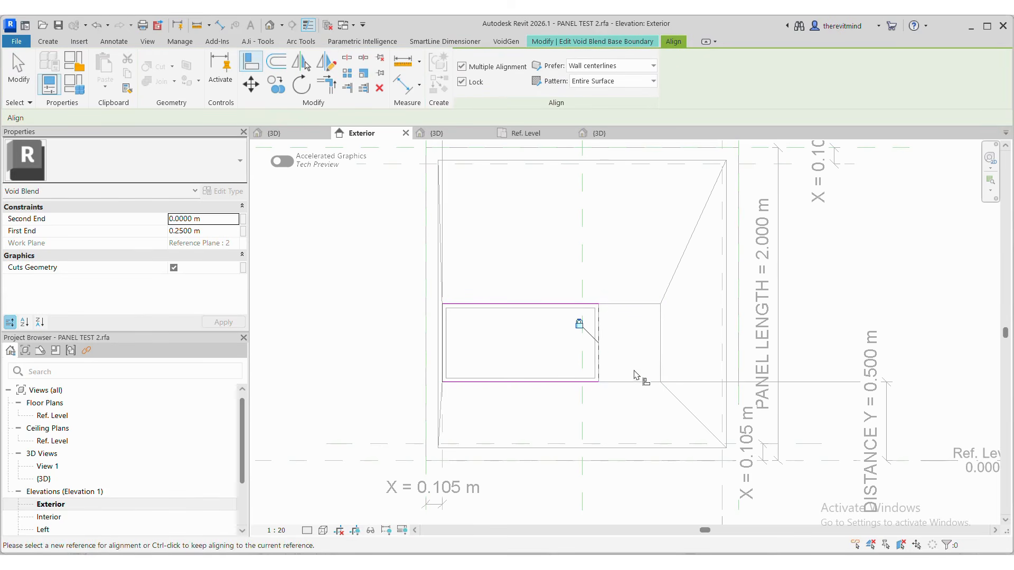
{"action": "key", "text": "Escape"}
{"action": "key", "text": "Escape"}
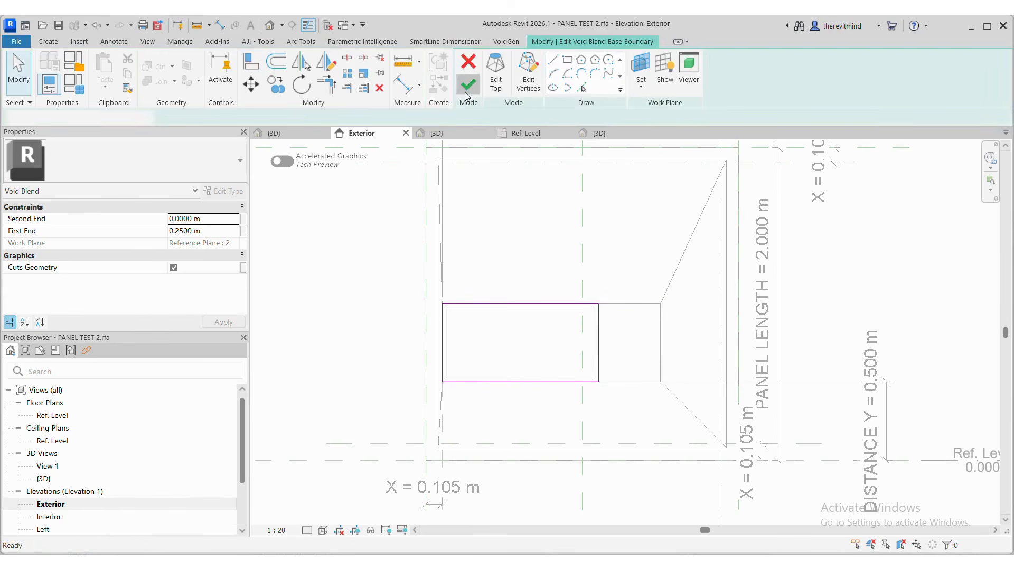
Finish the base boundary edit and make PANEL TYPE 1 the applied type in the family types.
{"action": "left_click", "coordinate": [468, 84]}
{"action": "left_click", "coordinate": [271, 255]}
{"action": "left_click", "coordinate": [84, 94]}
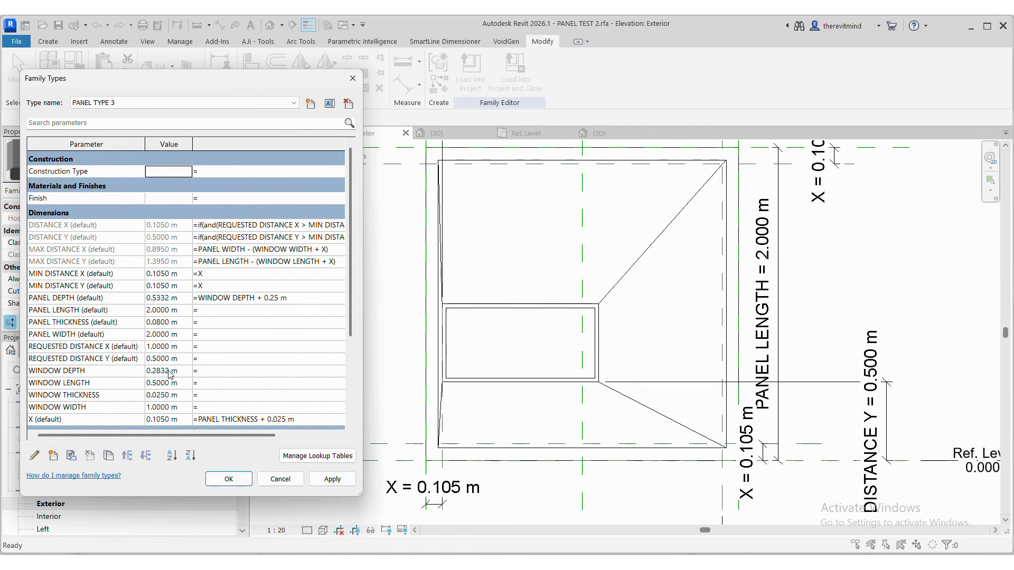
{"action": "left_click", "coordinate": [167, 348]}
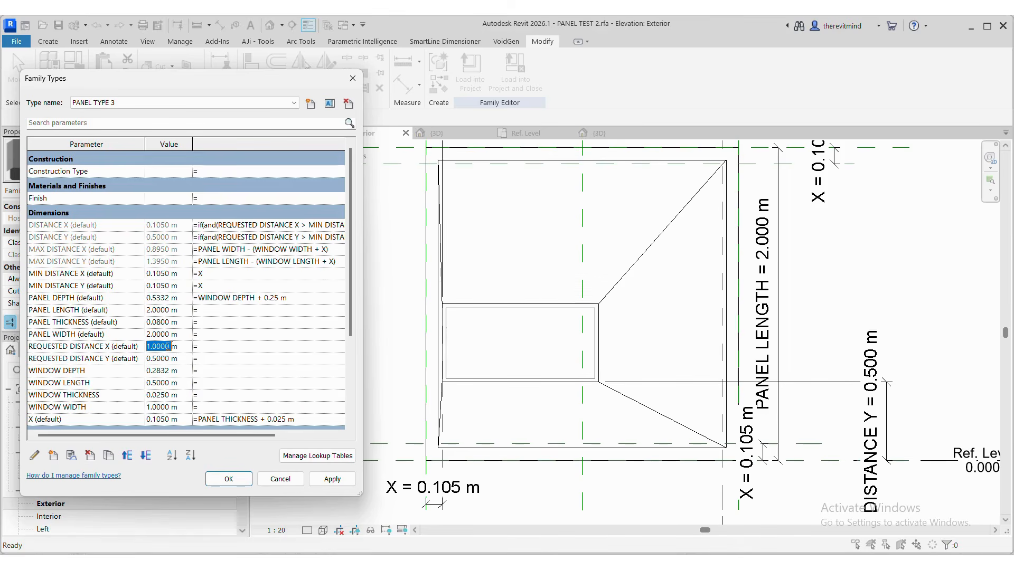
{"action": "left_click", "coordinate": [203, 107]}
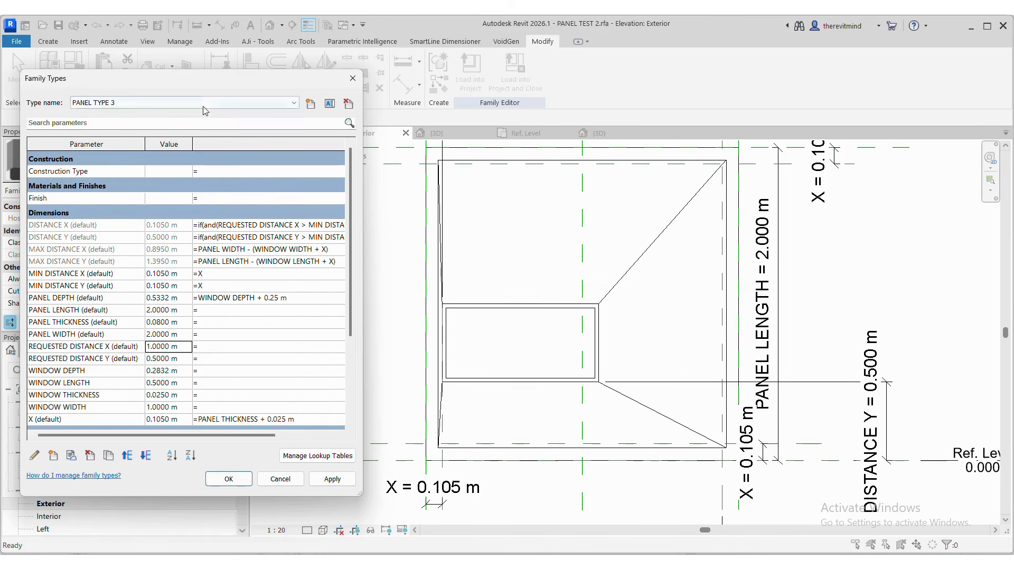
{"action": "left_click", "coordinate": [205, 108]}
{"action": "left_click", "coordinate": [150, 117]}
{"action": "left_click", "coordinate": [319, 479]}
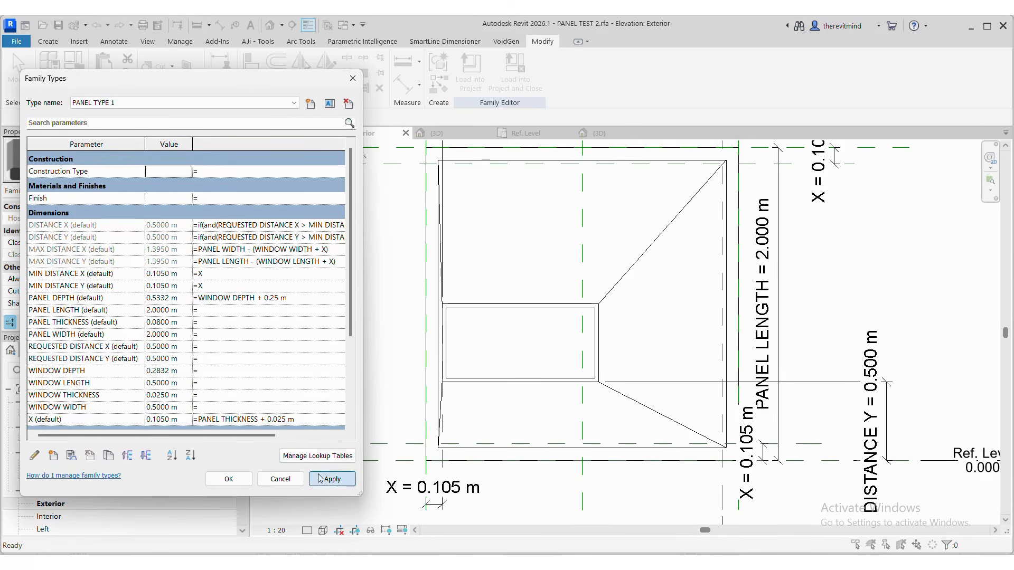
Set REQUESTED DISTANCE X and REQUESTED DISTANCE Y to 0.8 m for PANEL TYPE 1 and apply the changes.
{"action": "left_click", "coordinate": [174, 347]}
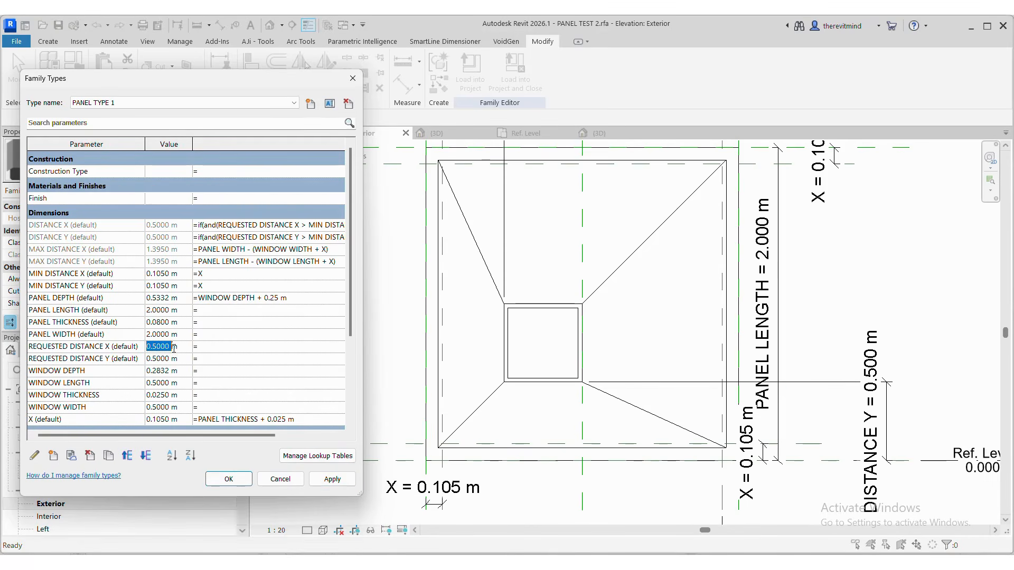
{"action": "type", "text": "0.8"}
{"action": "key", "text": "Return"}
{"action": "left_click", "coordinate": [346, 483]}
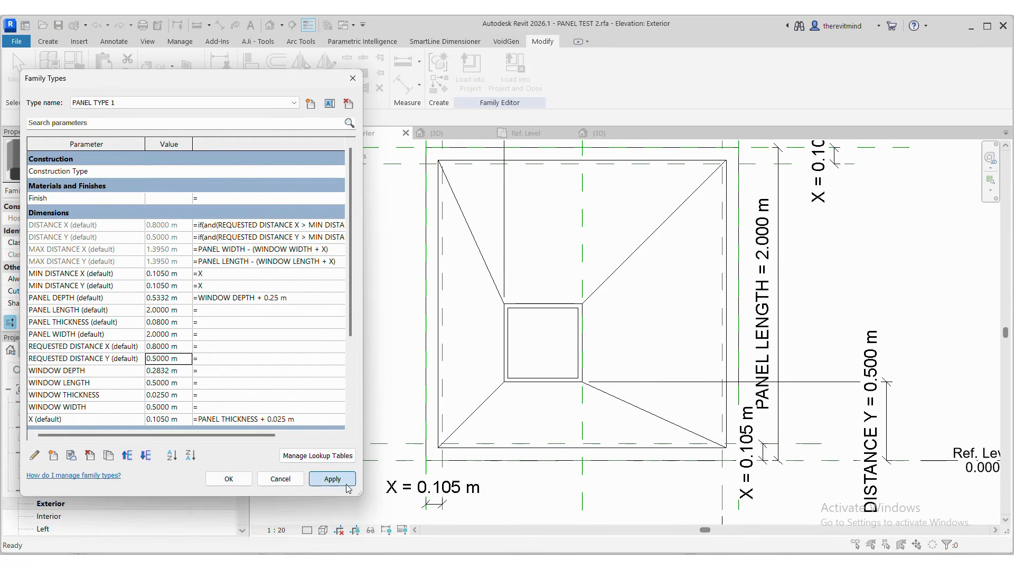
{"action": "left_click", "coordinate": [177, 358]}
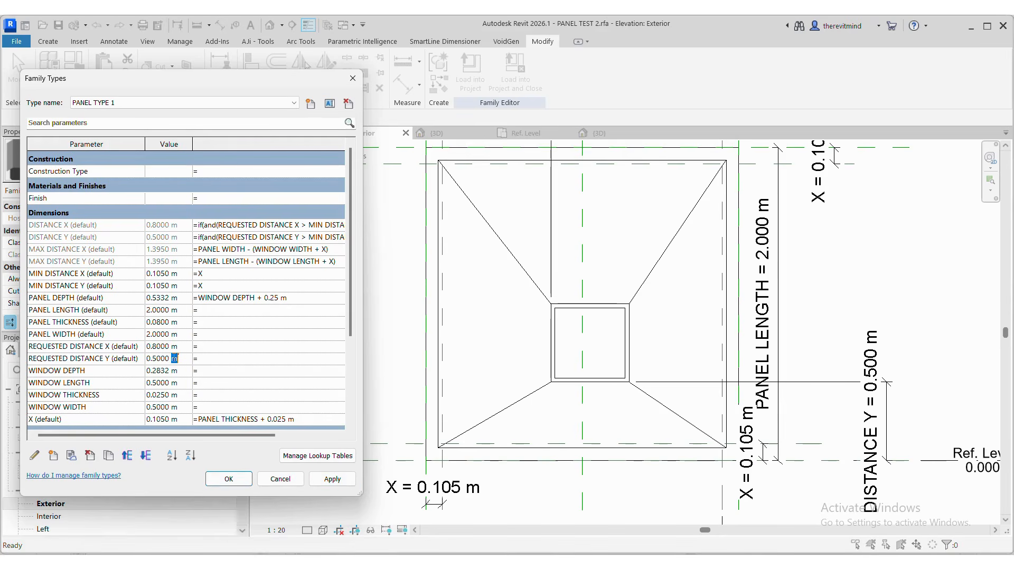
{"action": "double_click", "coordinate": [159, 359]}
{"action": "key", "text": "BackSpace"}
{"action": "type", "text": "0.8"}
{"action": "left_click", "coordinate": [324, 480]}
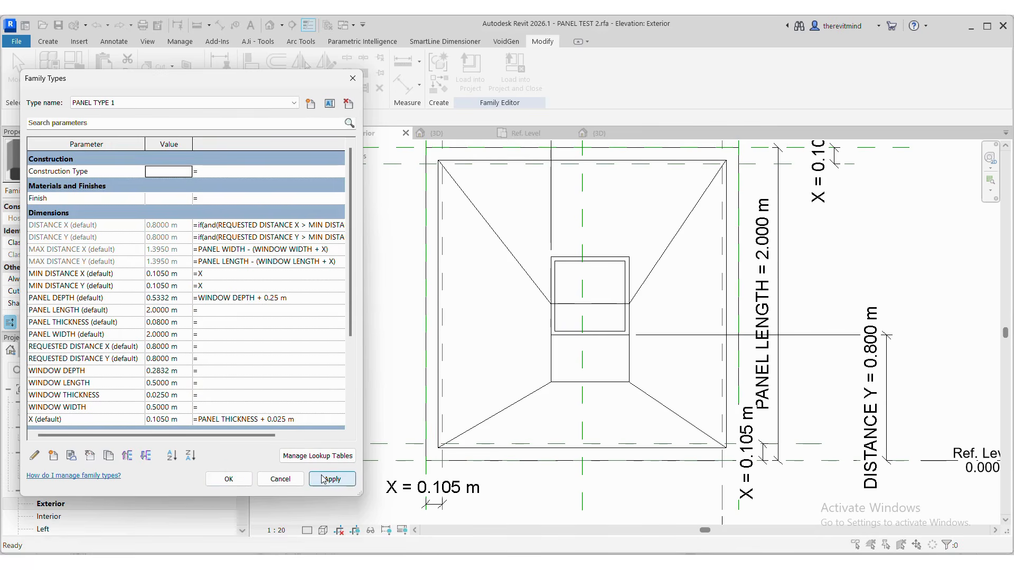
{"action": "left_click", "coordinate": [228, 479]}
Edit the void blend's base boundary and align and lock its upper and lower edges to the window's top and bottom.
{"action": "left_click", "coordinate": [596, 382]}
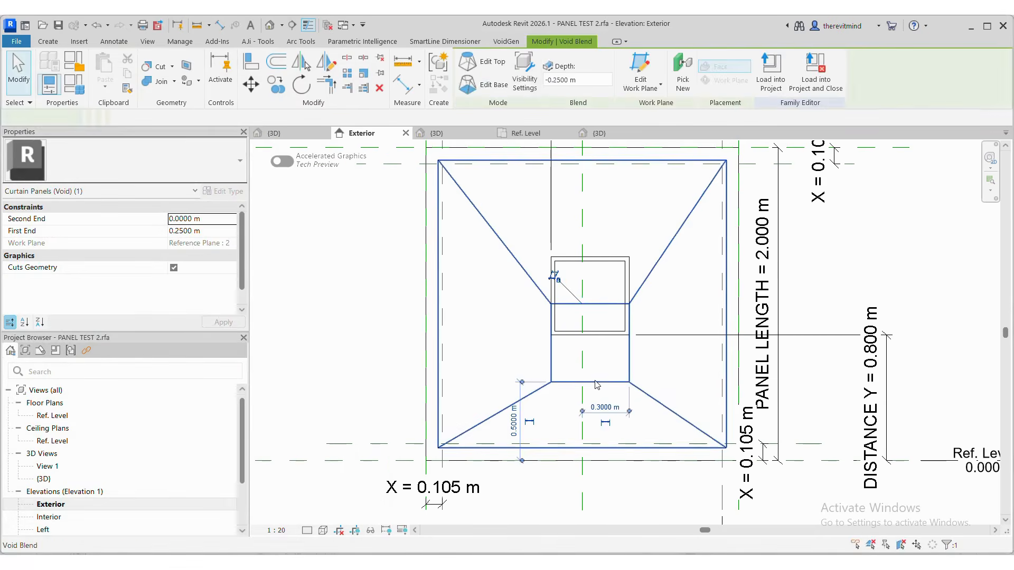
{"action": "double_click", "coordinate": [596, 383]}
{"action": "left_click", "coordinate": [251, 62]}
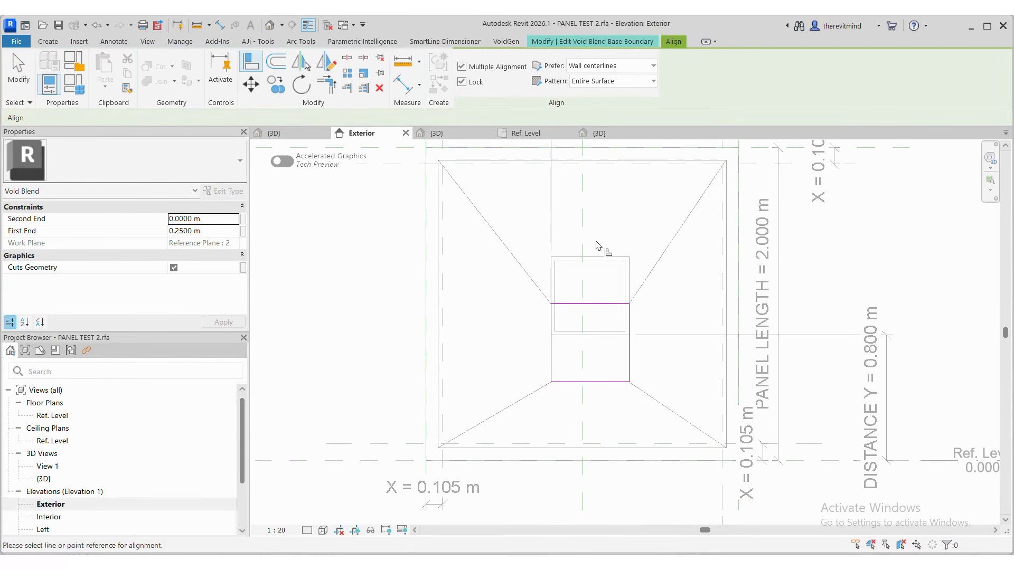
{"action": "left_click", "coordinate": [607, 335]}
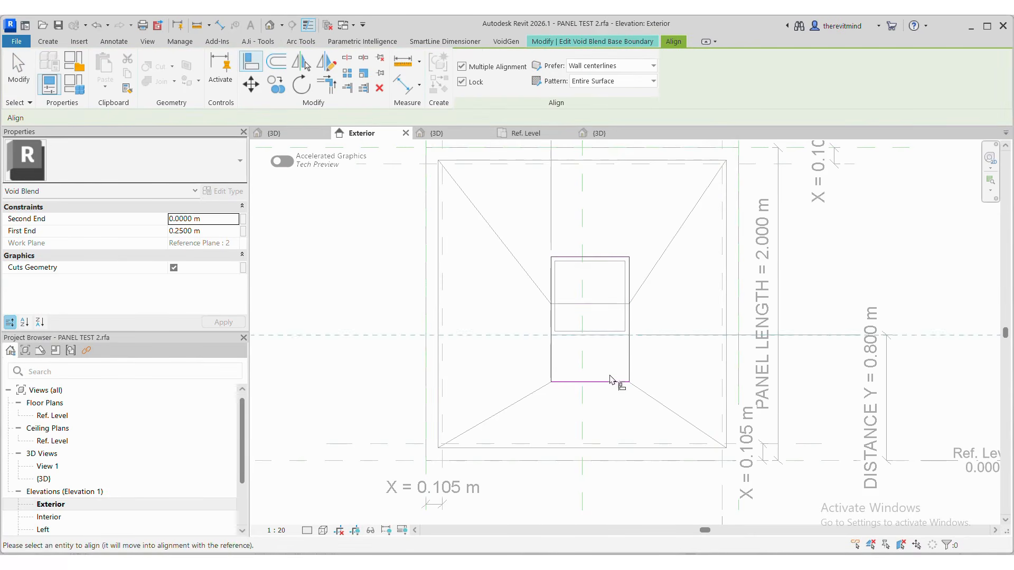
{"action": "left_click", "coordinate": [609, 381]}
{"action": "key", "text": "Escape"}
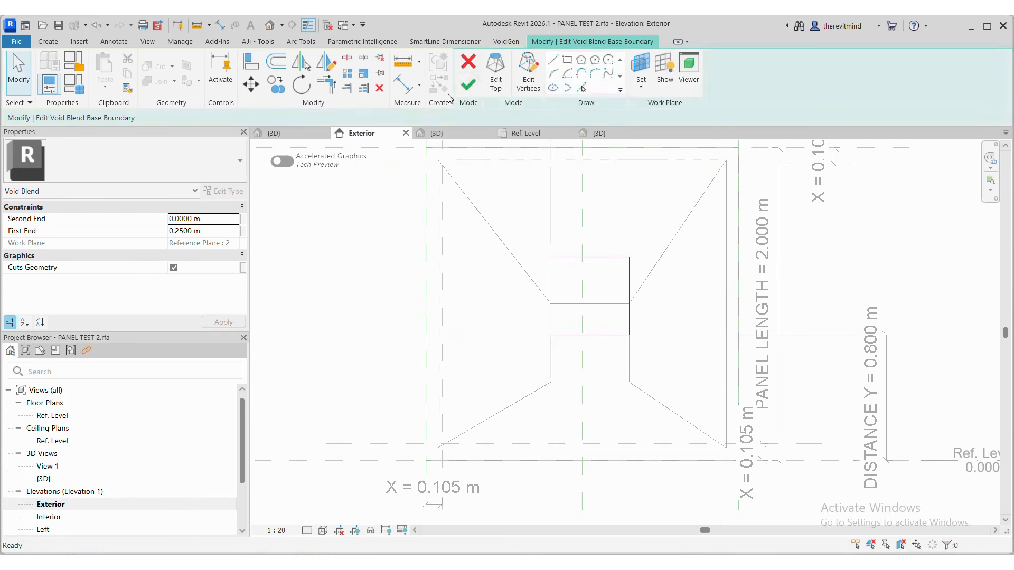
{"action": "left_click", "coordinate": [468, 84]}
{"action": "key", "text": "Escape"}
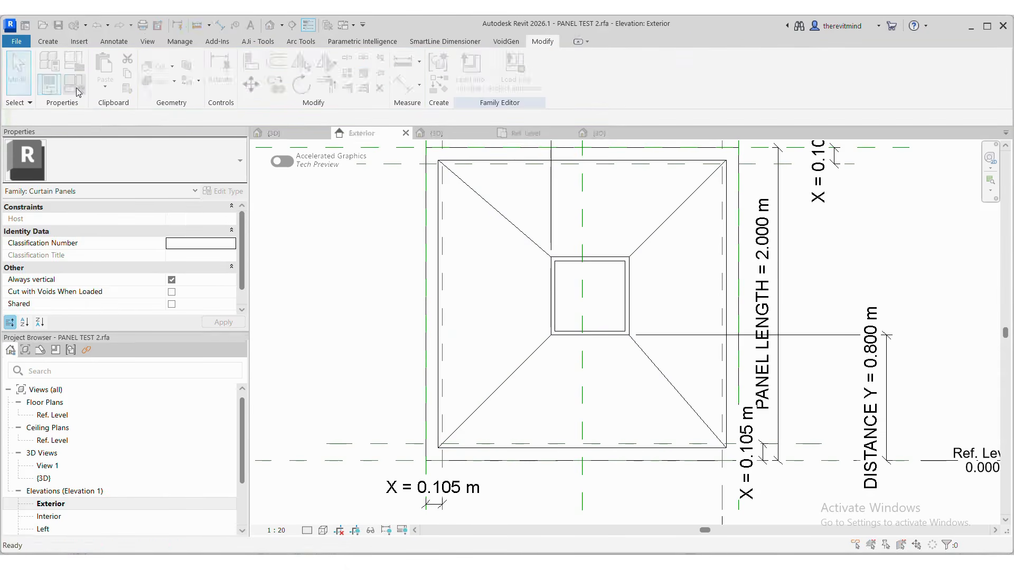
Set REQUESTED DISTANCE X and REQUESTED DISTANCE Y to 0.3 m for PANEL TYPE 1 and apply them.
{"action": "left_click", "coordinate": [77, 90]}
{"action": "left_click", "coordinate": [168, 347]}
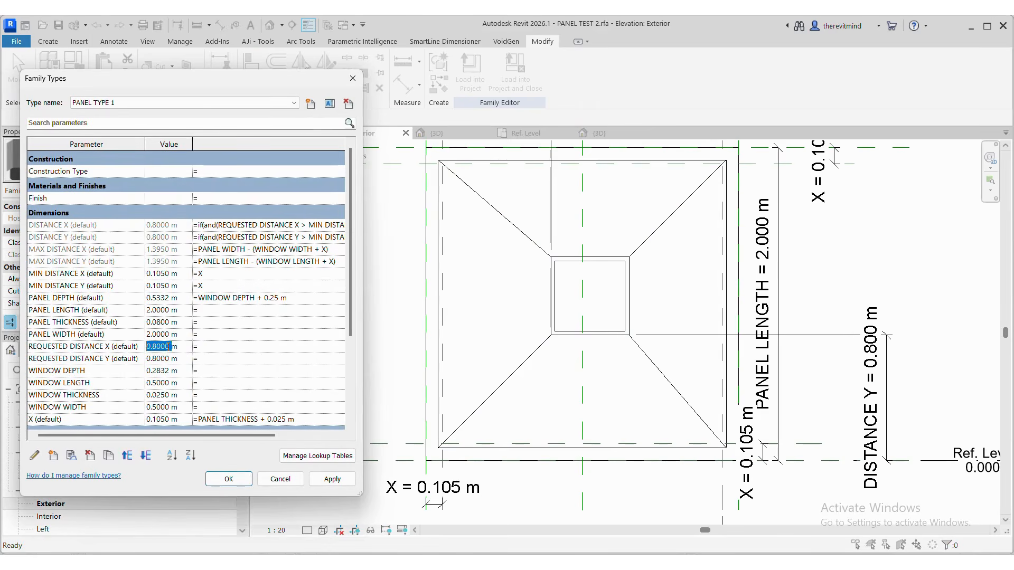
{"action": "type", "text": "."}
{"action": "left_click", "coordinate": [161, 359]}
{"action": "type", "text": ".3"}
{"action": "left_click", "coordinate": [347, 479]}
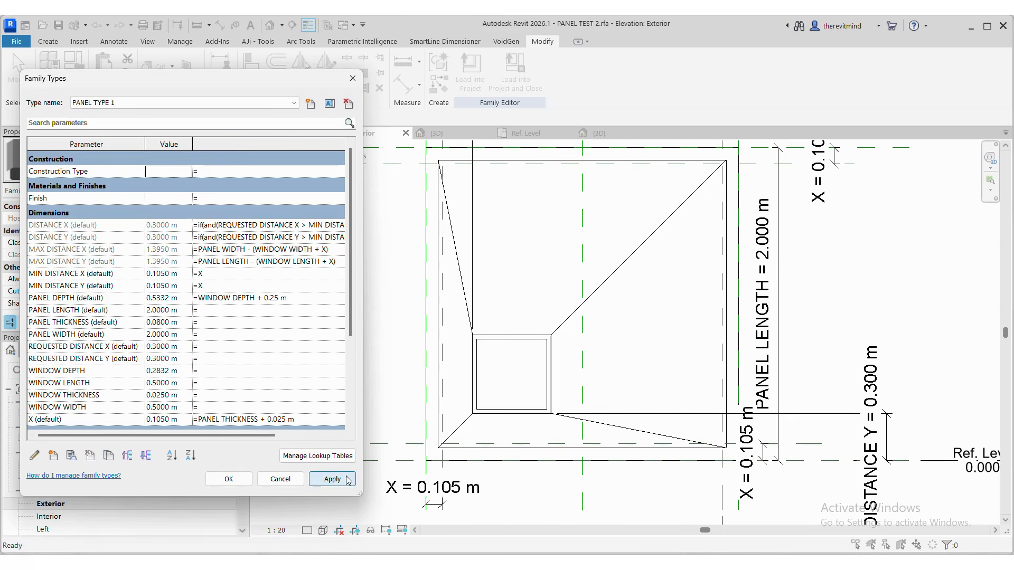
{"action": "left_click", "coordinate": [281, 479]}
Load the updated PANEL TEST 2 family into Project2, replacing the version already in the project.
{"action": "left_click", "coordinate": [470, 80]}
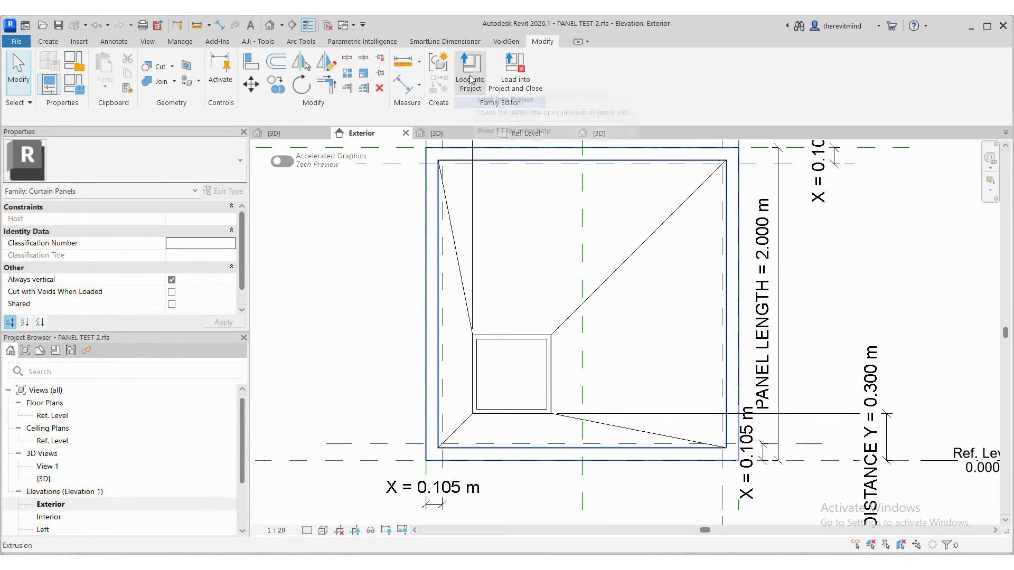
{"action": "left_click", "coordinate": [475, 389]}
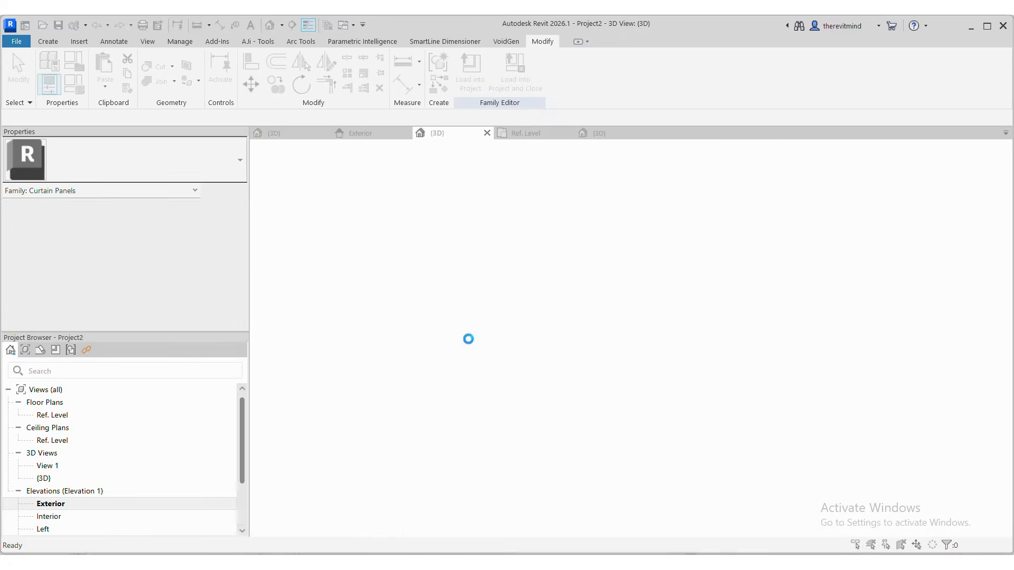
{"action": "left_click", "coordinate": [483, 255]}
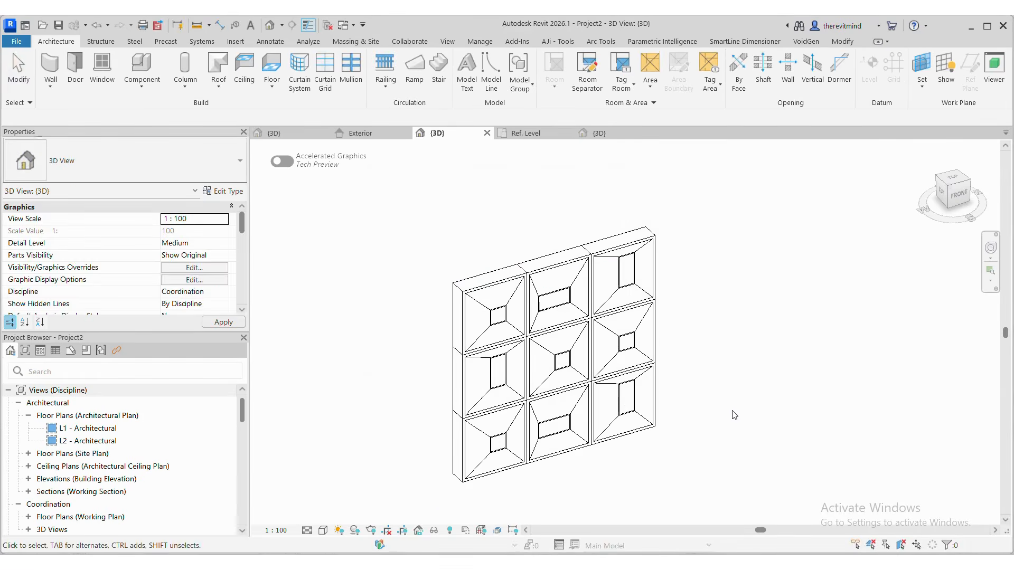
Set REQUESTED DISTANCE X and REQUESTED DISTANCE Y to 1 m for the third panel in the wall's middle row.
{"action": "middle_click_drag", "start_coordinate": [733, 414], "coordinate": [717, 429], "text": "shift"}
{"action": "scroll", "coordinate": [633, 511], "scroll_direction": "up", "scroll_amount": 2}
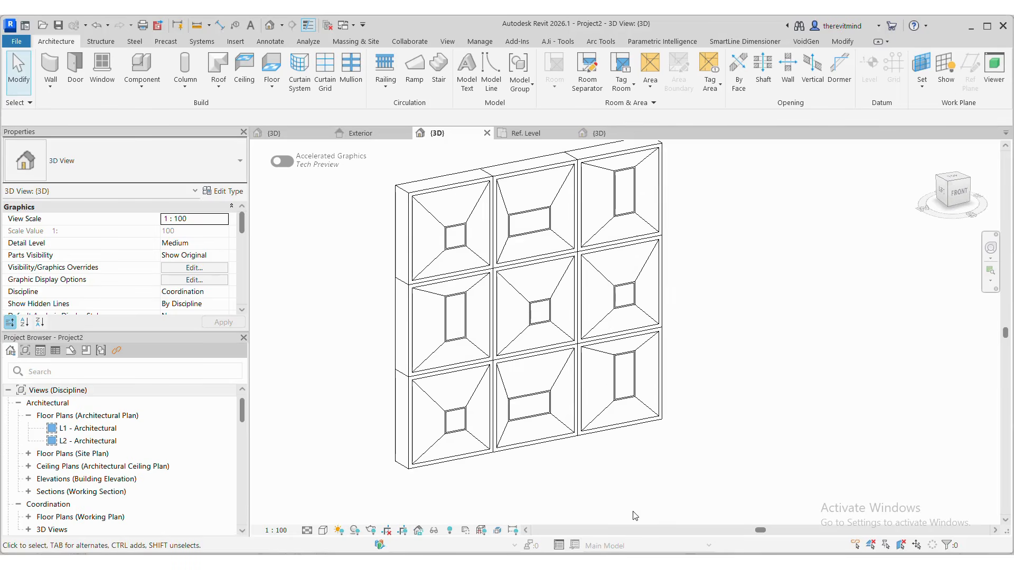
{"action": "scroll", "coordinate": [633, 510], "scroll_direction": "down", "scroll_amount": 1}
{"action": "left_click", "coordinate": [621, 322]}
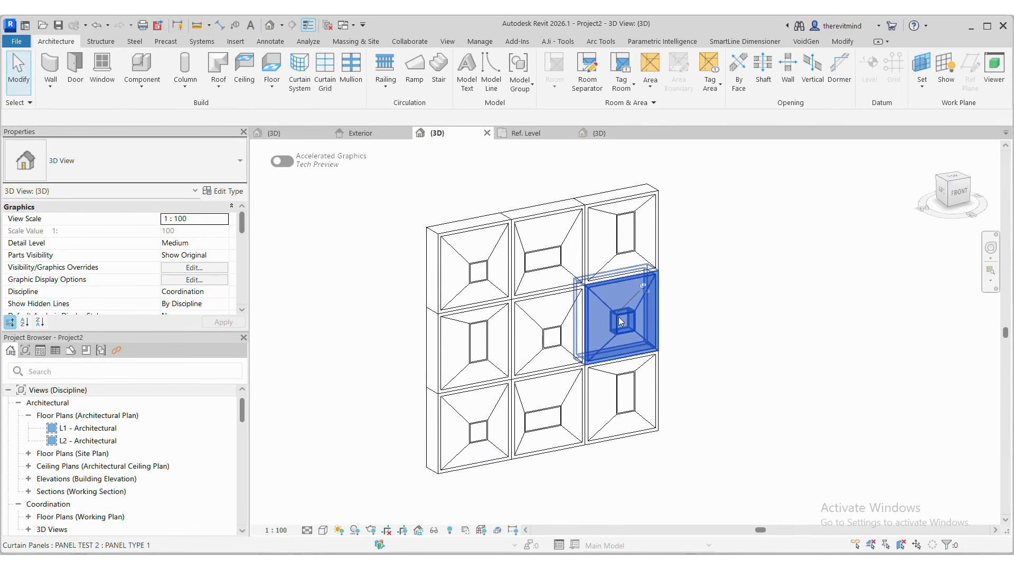
{"action": "scroll", "coordinate": [117, 241], "scroll_direction": "down", "scroll_amount": 1}
{"action": "left_click", "coordinate": [190, 280]}
{"action": "type", "text": "1"}
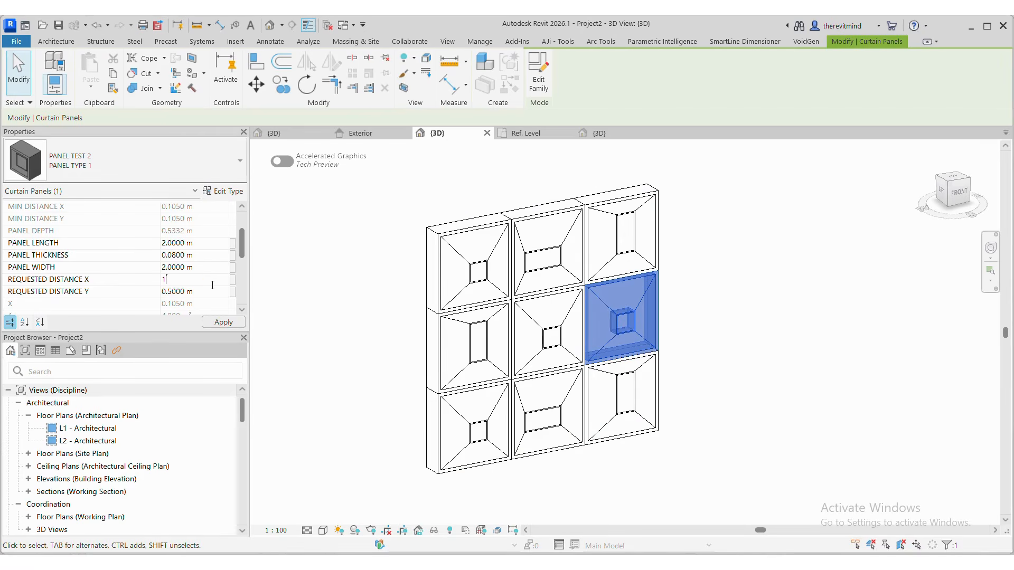
{"action": "key", "text": "Return"}
{"action": "left_click", "coordinate": [200, 293]}
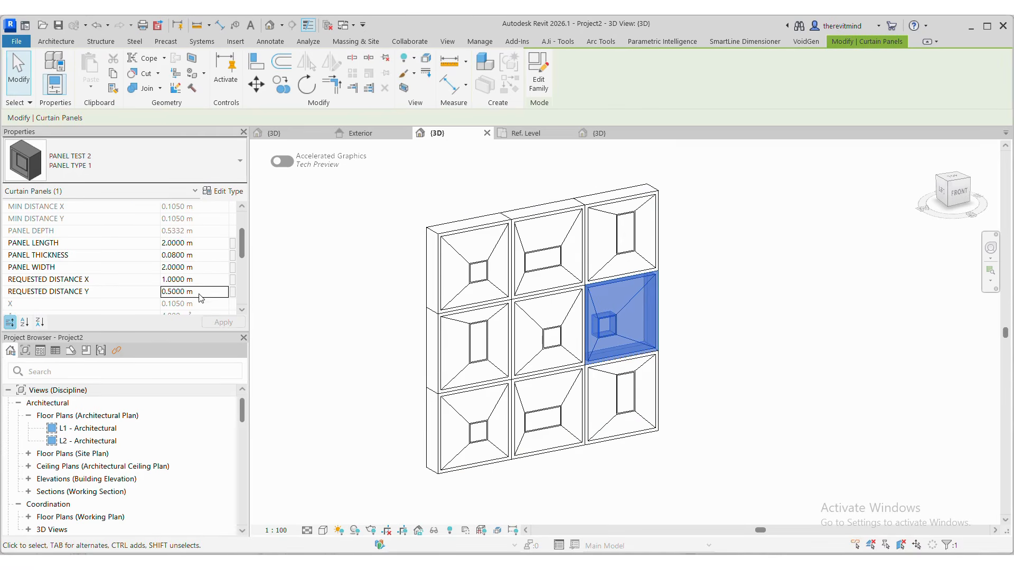
{"action": "left_click_drag", "start_coordinate": [200, 294], "coordinate": [155, 279]}
{"action": "type", "text": "1"}
{"action": "key", "text": "Return"}
Set REQUESTED DISTANCE X of the middle row's third panel to 1.5 m and deselect it.
{"action": "left_click", "coordinate": [208, 281]}
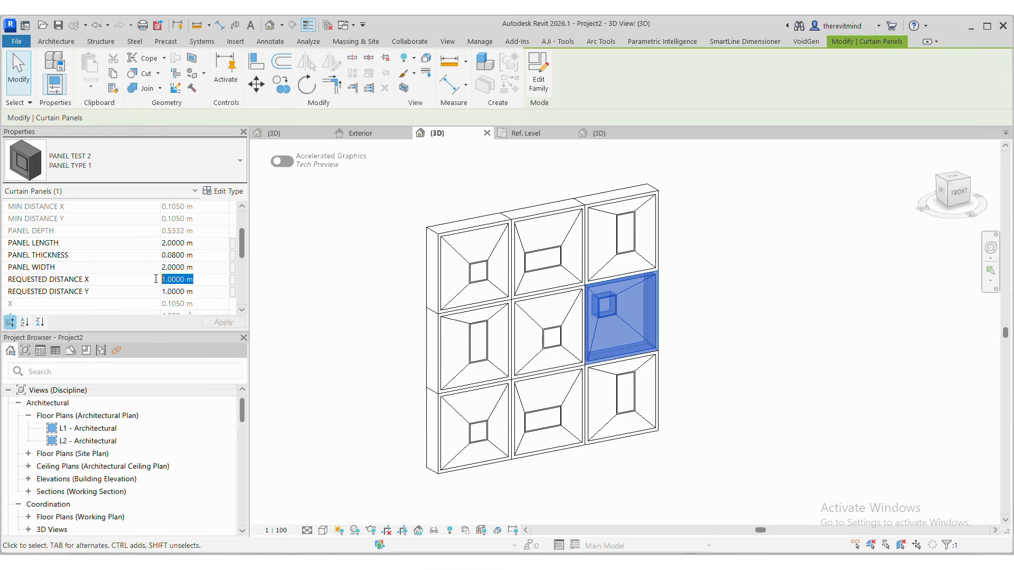
{"action": "type", "text": "1.5"}
{"action": "key", "text": "Return"}
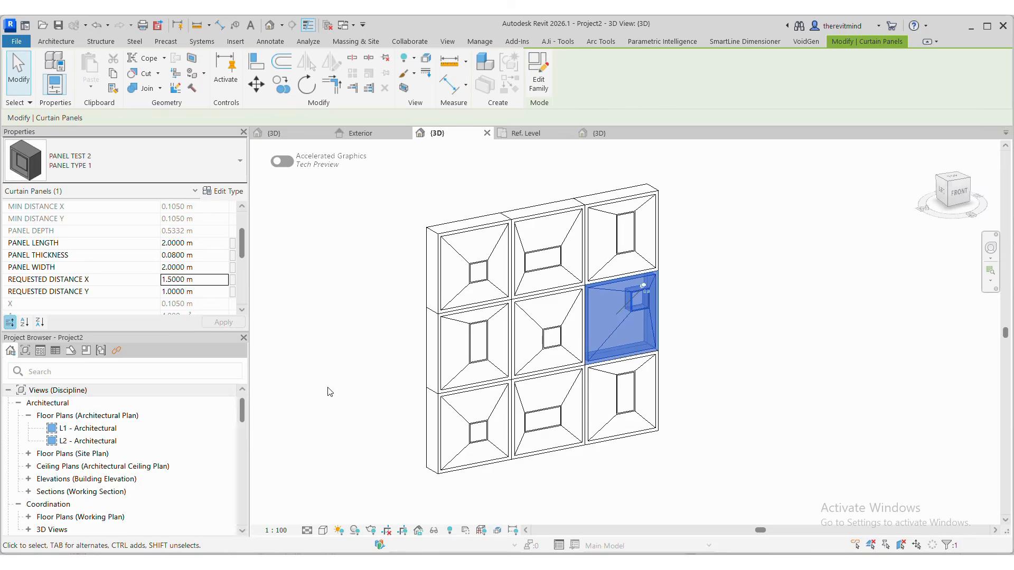
{"action": "left_click", "coordinate": [323, 392]}
Set REQUESTED DISTANCE Y and REQUESTED DISTANCE X to 1 m for the first panel in the middle row.
{"action": "left_click", "coordinate": [473, 346]}
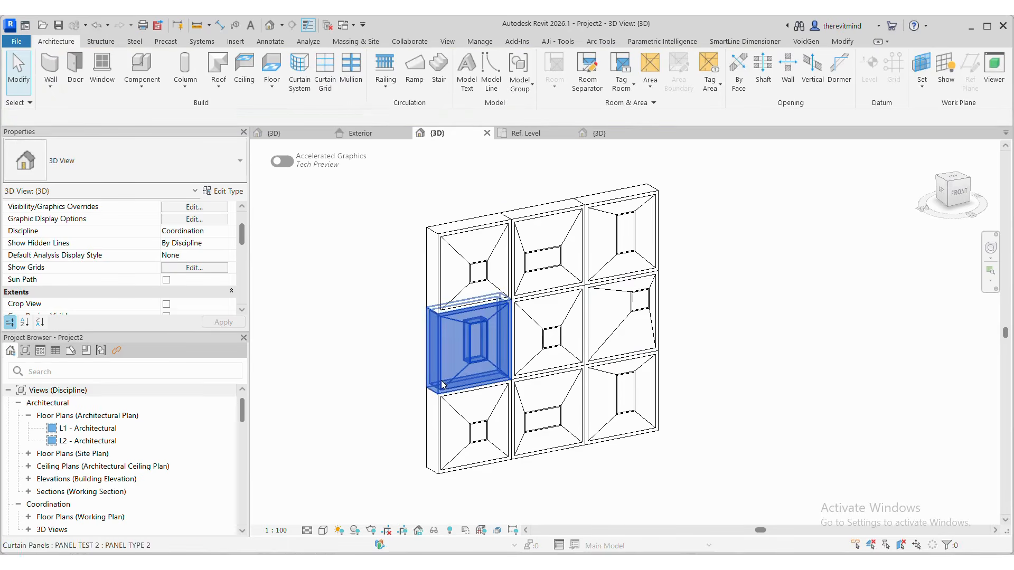
{"action": "left_click", "coordinate": [219, 290]}
{"action": "type", "text": "1"}
{"action": "key", "text": "Return"}
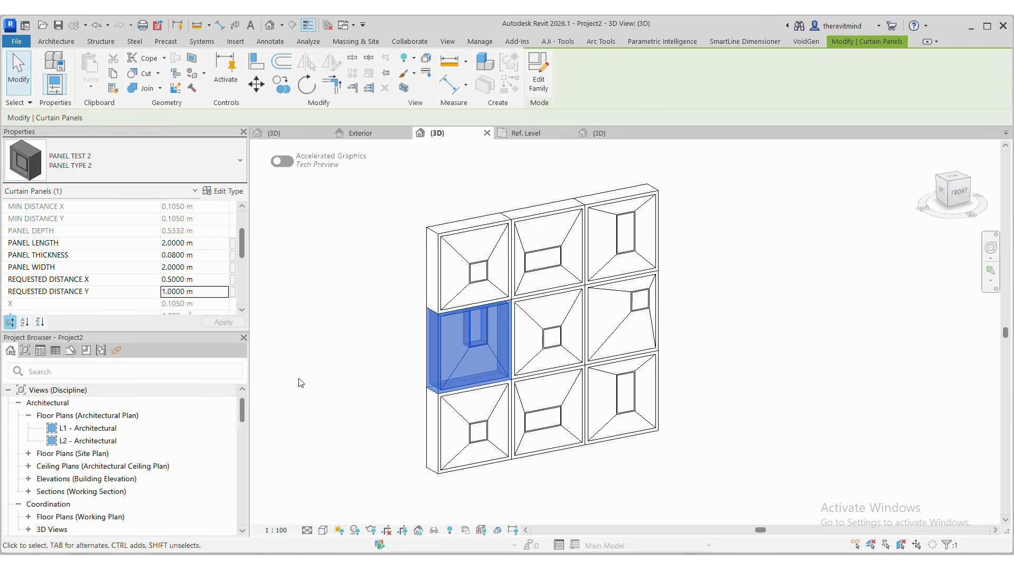
{"action": "left_click", "coordinate": [200, 279]}
{"action": "type", "text": "1"}
{"action": "key", "text": "Return"}
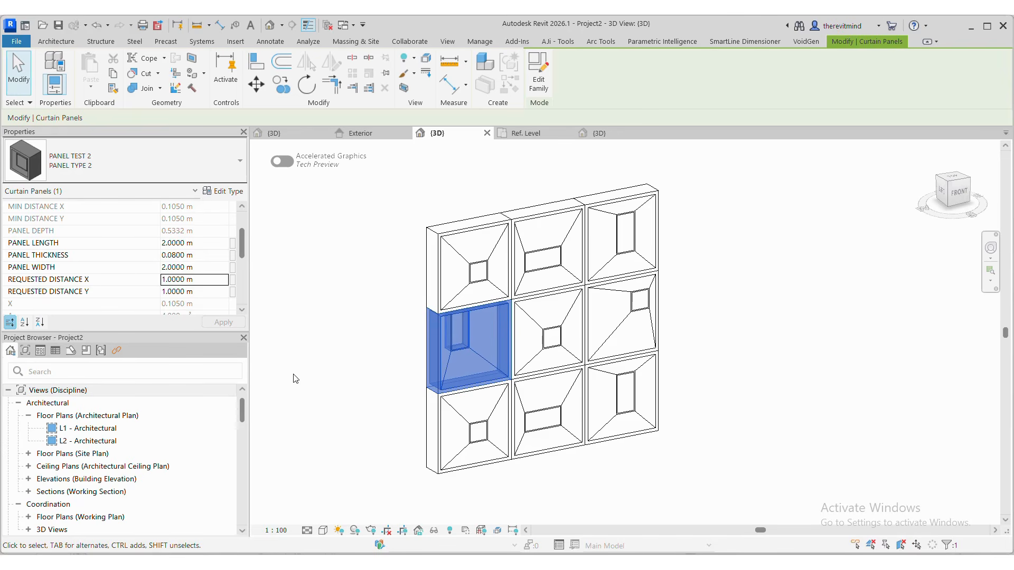
Set REQUESTED DISTANCE Y of the middle row's first panel to 0.5 m and deselect it.
{"action": "left_click", "coordinate": [206, 293]}
{"action": "type", "text": "0.5"}
{"action": "key", "text": "Return"}
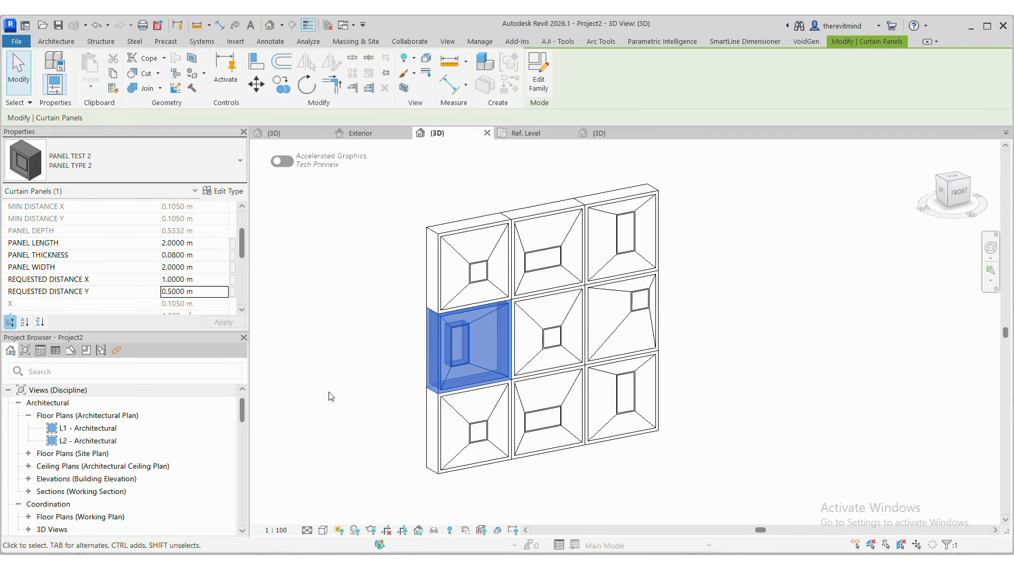
{"action": "left_click", "coordinate": [380, 414]}
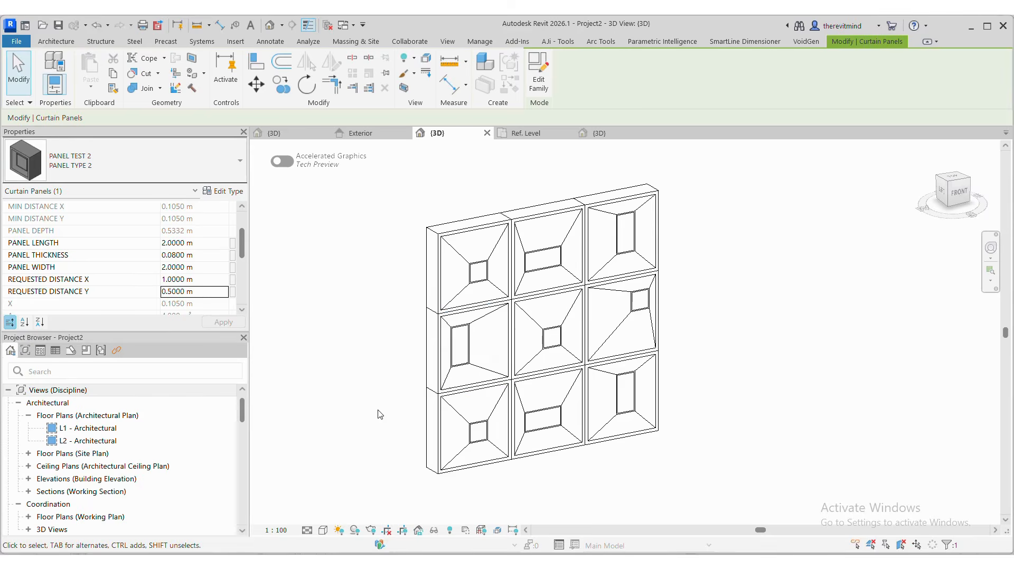
Set REQUESTED DISTANCE X and REQUESTED DISTANCE Y to 1 m for the center panel in the bottom row.
{"action": "left_click", "coordinate": [554, 426]}
{"action": "left_click", "coordinate": [207, 272]}
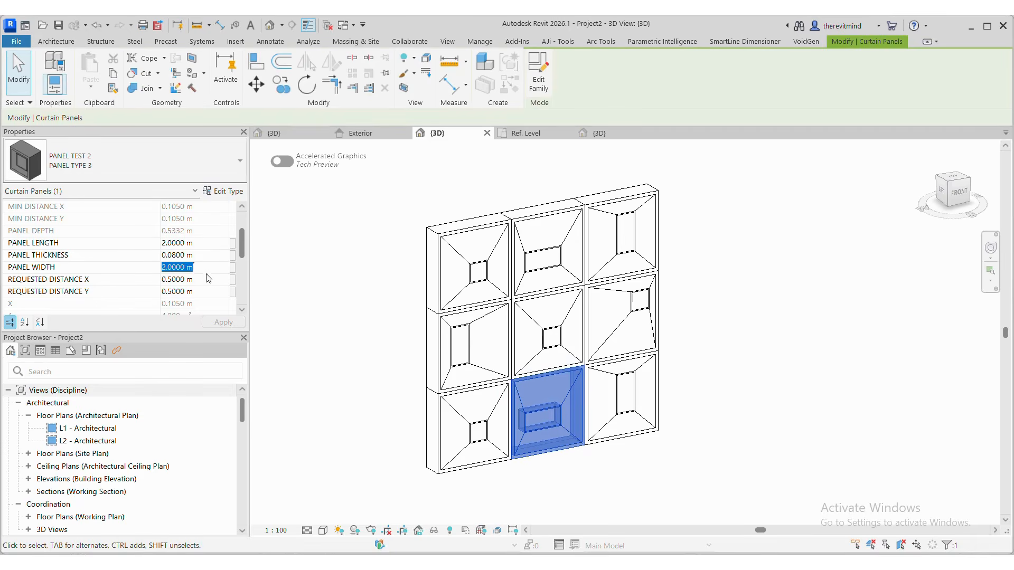
{"action": "left_click", "coordinate": [210, 280]}
{"action": "type", "text": "1."}
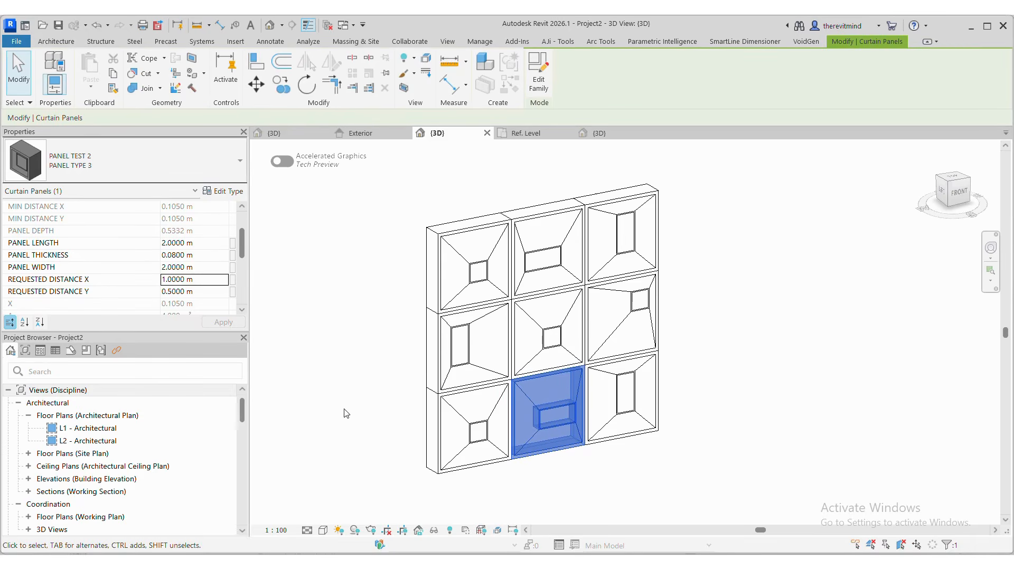
{"action": "left_click", "coordinate": [206, 292]}
{"action": "type", "text": "1."}
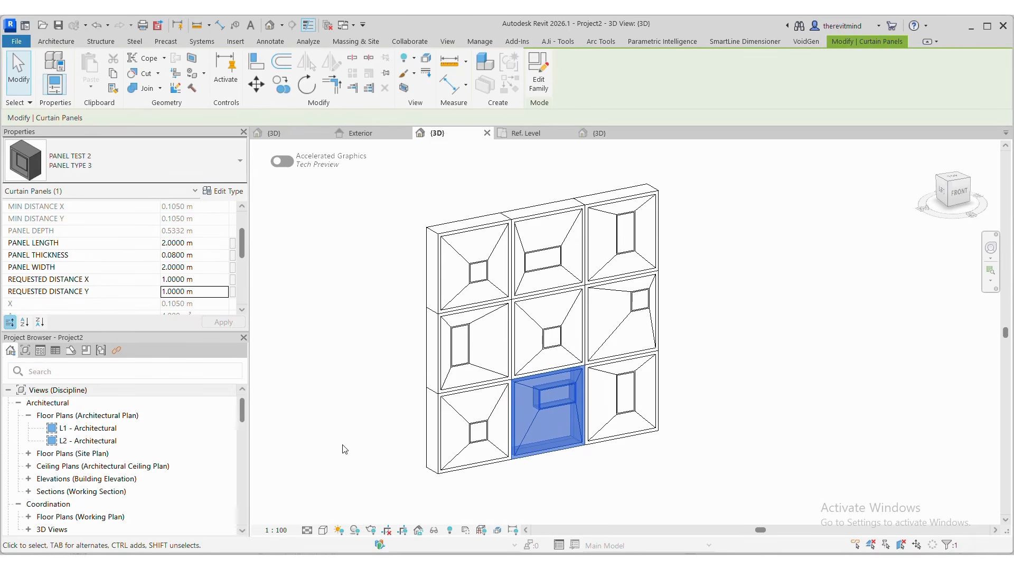
{"action": "left_click", "coordinate": [344, 450]}
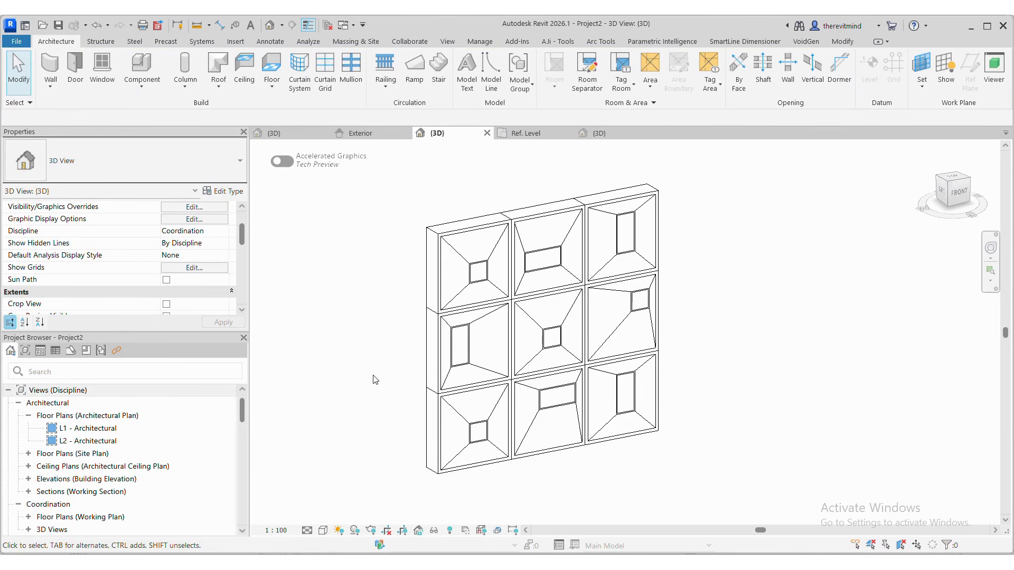
Turn on shadows in the 3D view of the panel wall.
{"action": "scroll", "coordinate": [479, 363], "scroll_direction": "down", "scroll_amount": 2}
{"action": "left_click", "coordinate": [356, 530]}
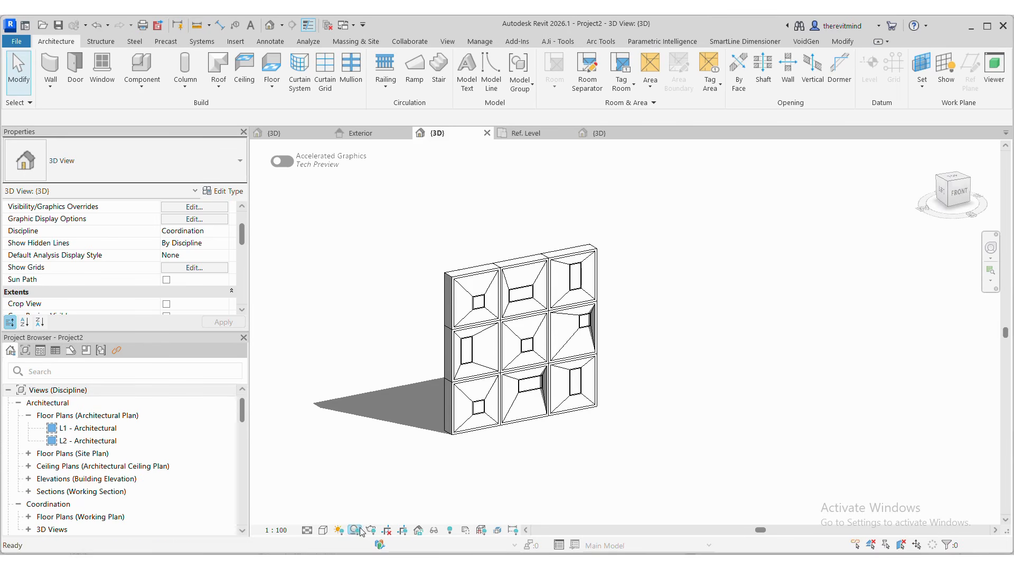
{"action": "middle_click_drag", "start_coordinate": [597, 469], "coordinate": [607, 494], "text": "shift"}
{"action": "middle_click_drag", "start_coordinate": [498, 461], "coordinate": [482, 460], "text": "shift"}
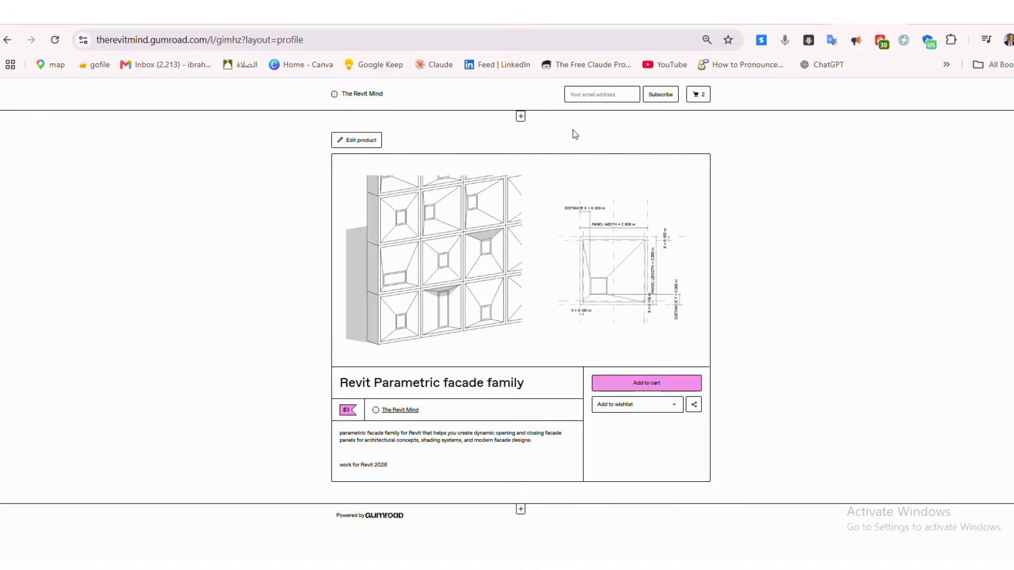
Switch to the browser, reload the Revit Parametric facade family product page and examine its title and description.
{"action": "left_click", "coordinate": [322, 40]}
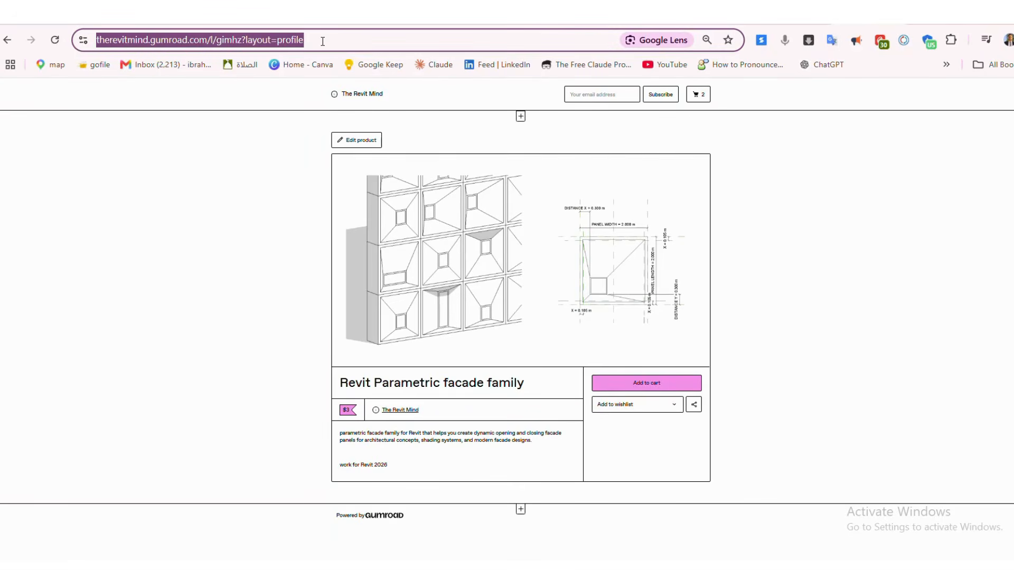
{"action": "key", "text": "Return"}
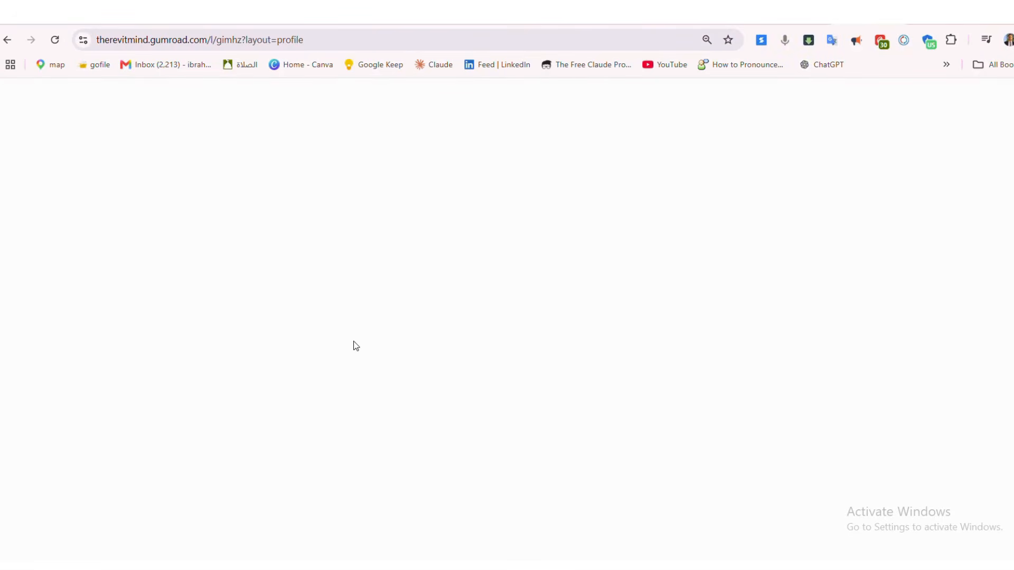
{"action": "left_click_drag", "start_coordinate": [344, 389], "coordinate": [525, 394]}
{"action": "left_click_drag", "start_coordinate": [537, 443], "coordinate": [337, 431]}
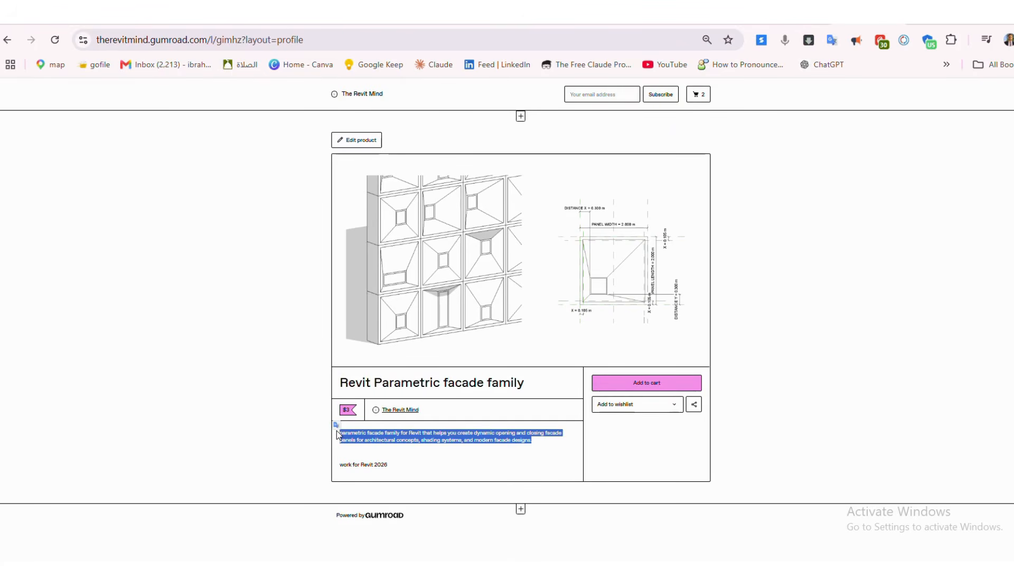